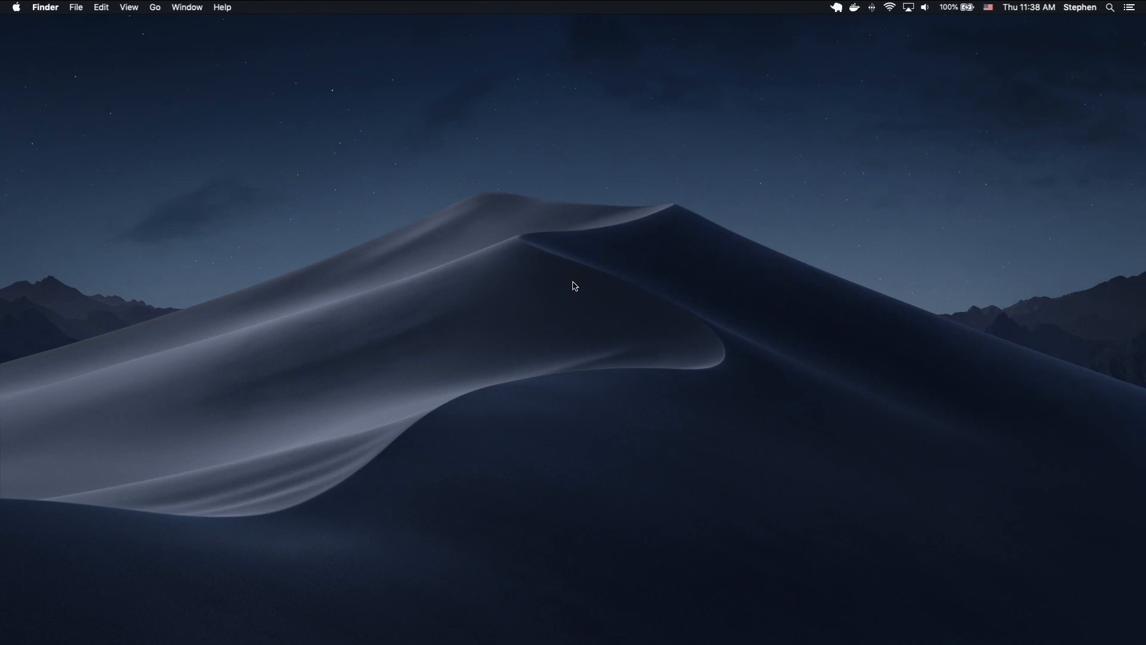
Launch iTerm and move its terminal window to the upper middle of the desktop.
{"action": "key", "text": "super+space"}
{"action": "type", "text": "iterm"}
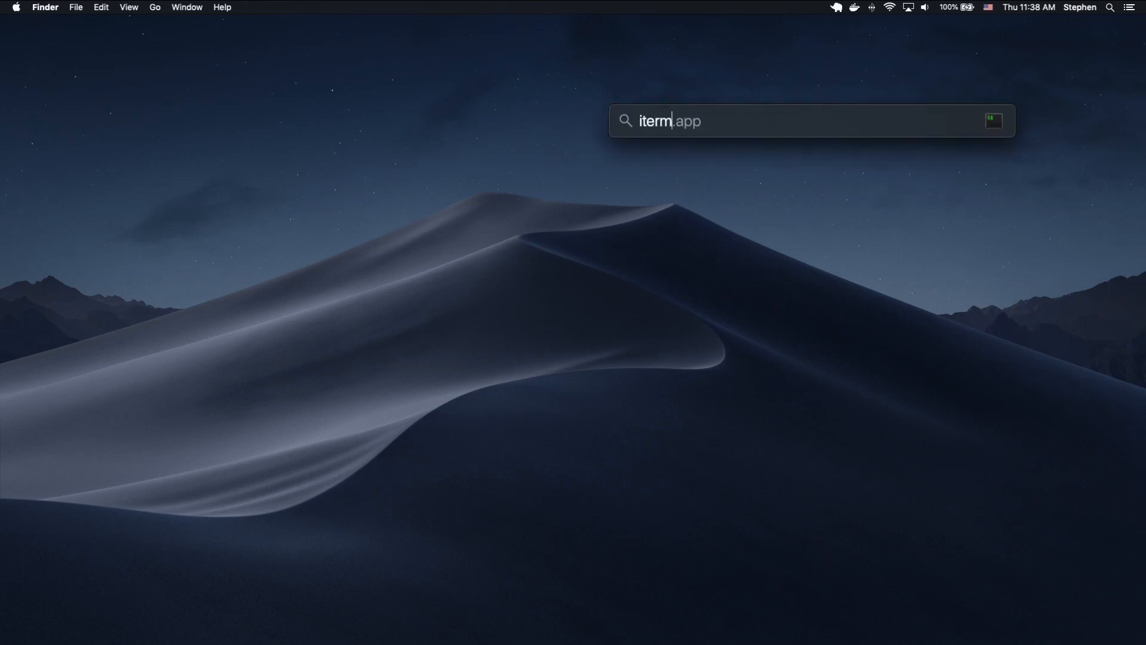
{"action": "key", "text": "Return"}
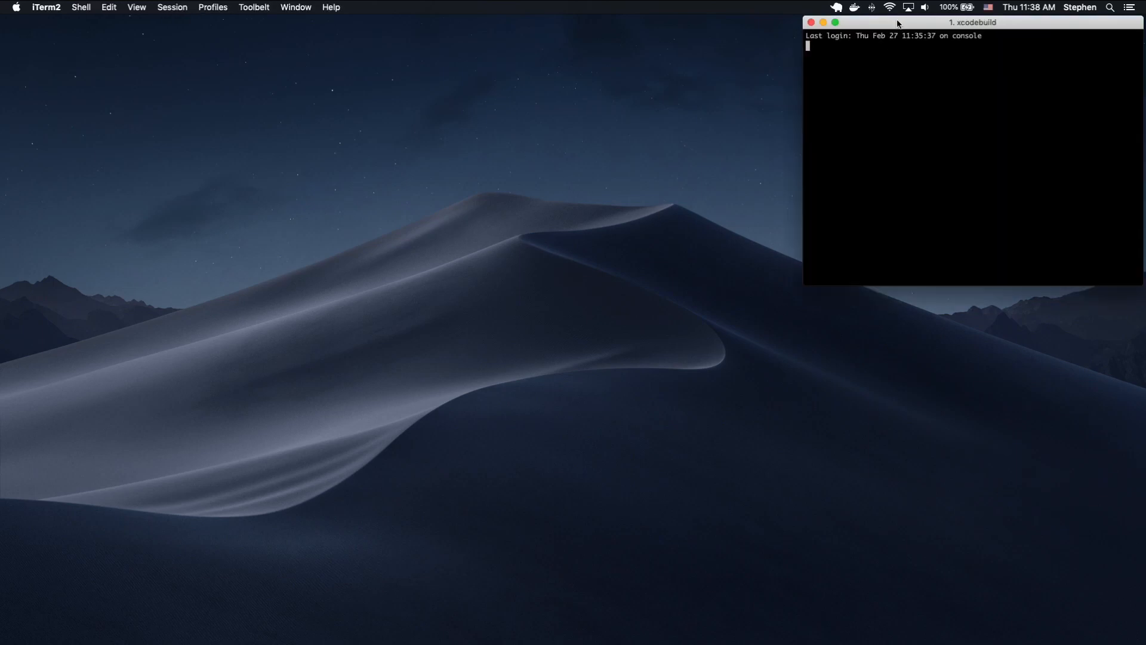
{"action": "left_click_drag", "start_coordinate": [899, 24], "coordinate": [499, 81]}
Go to the nexusoft directory with the cdnexu command and change into its javascript subfolder.
{"action": "type", "text": "cdnexu"}
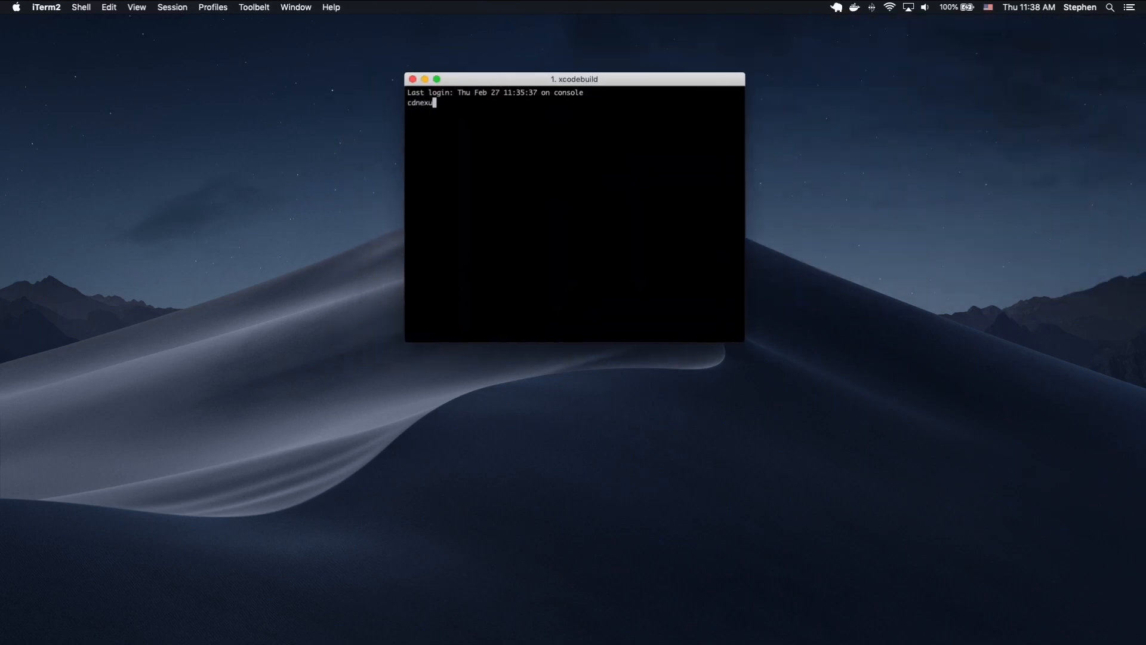
{"action": "key", "text": "Return"}
{"action": "type", "text": "cd j"}
{"action": "key", "text": "BackSpace"}
{"action": "type", "text": "j"}
{"action": "key", "text": "Tab"}
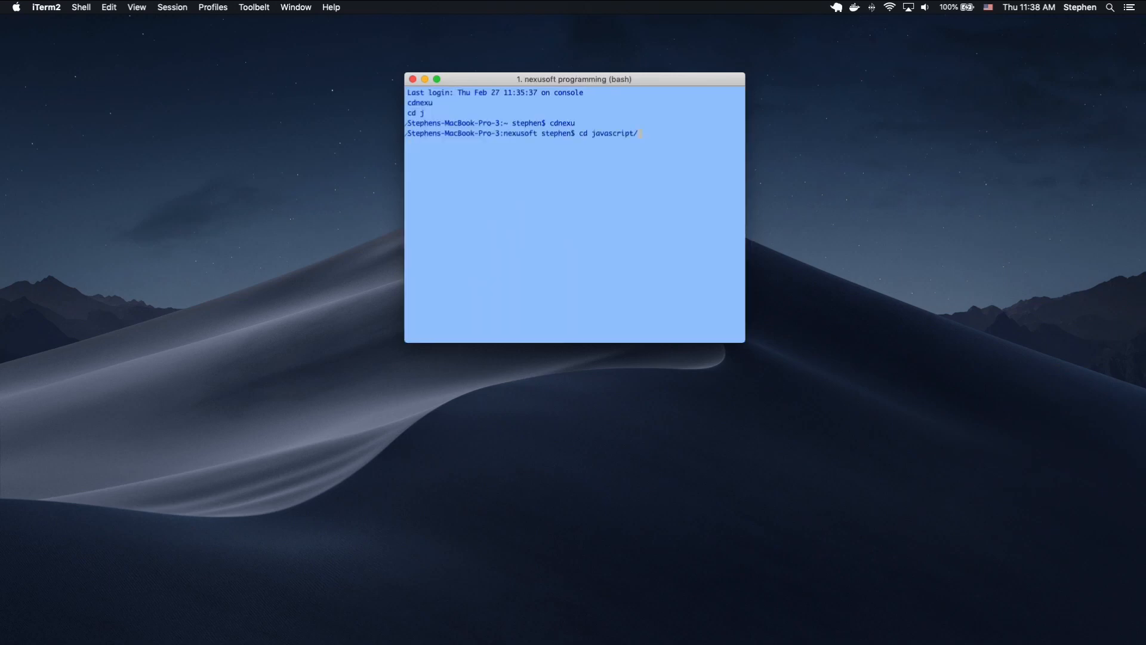
{"action": "key", "text": "Return"}
Change into the projects folder, list its contents, and enter the demoapi project directory.
{"action": "type", "text": "cd projects/"}
{"action": "key", "text": "Tab"}
{"action": "key", "text": "Return"}
{"action": "type", "text": "ls"}
{"action": "key", "text": "Return"}
{"action": "type", "text": "cd "}
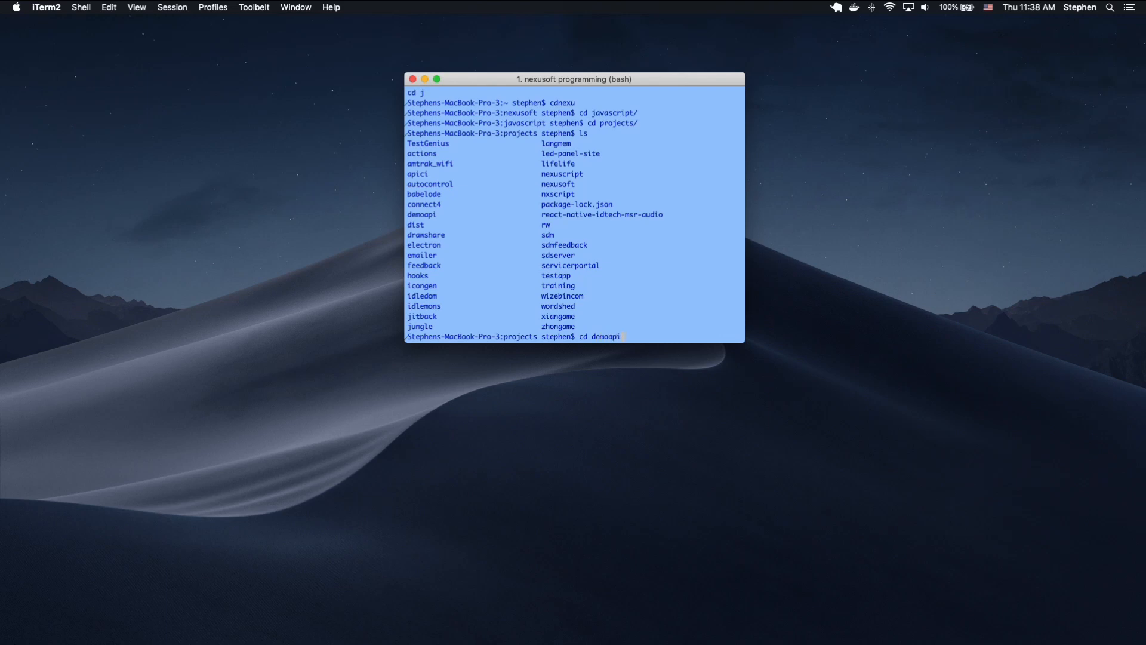
{"action": "type", "text": "demoapi"}
{"action": "key", "text": "Return"}
Clear the terminal, open the demoapi folder in Visual Studio Code with "code .", and maximize the editor window.
{"action": "key", "text": "super+k"}
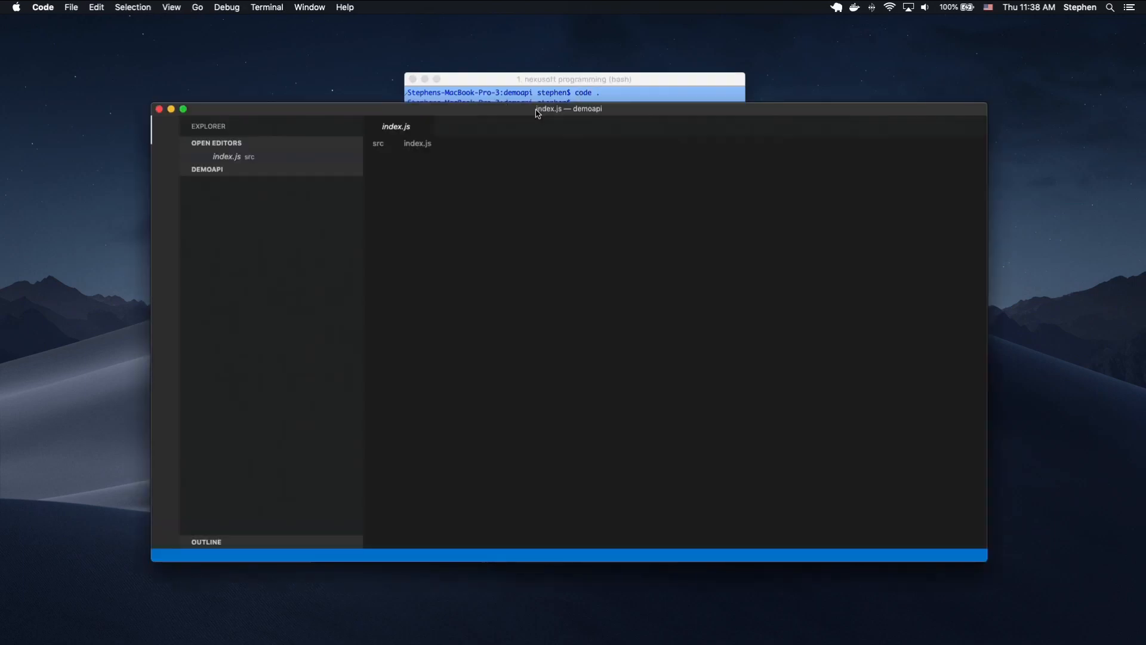
{"action": "left_click_drag", "start_coordinate": [536, 108], "coordinate": [459, 83]}
{"action": "double_click", "coordinate": [447, 88]}
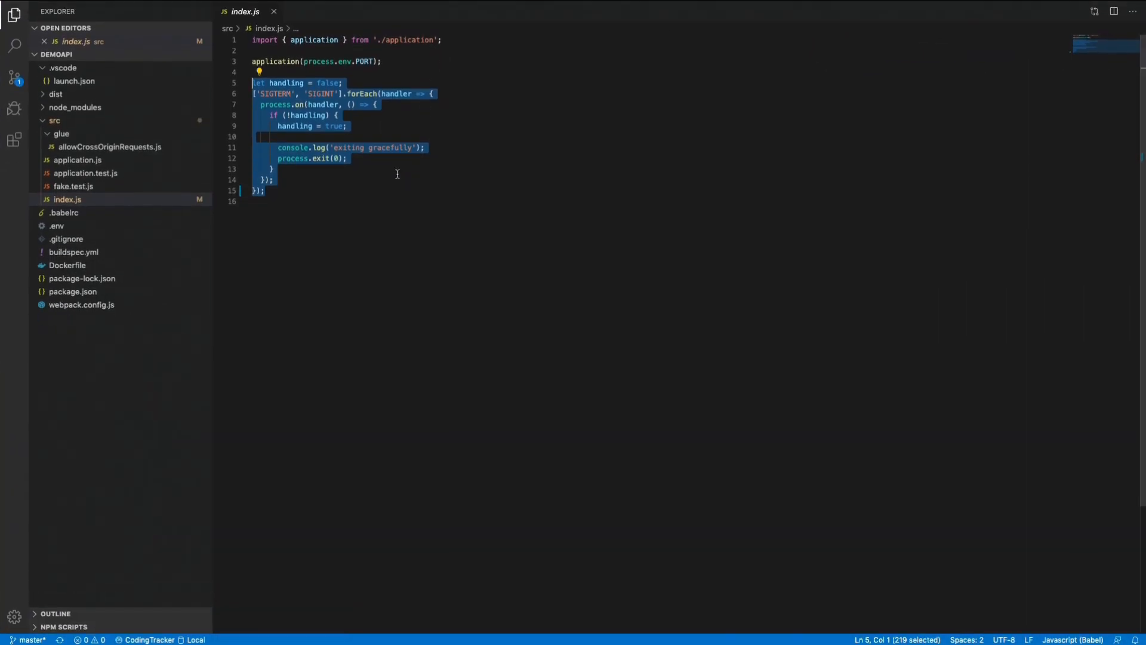
Open package.json and examine its scripts, especially the start command using nodemon and the production command.
{"action": "left_click", "coordinate": [340, 179]}
{"action": "left_click", "coordinate": [94, 292]}
{"action": "left_click", "coordinate": [316, 119]}
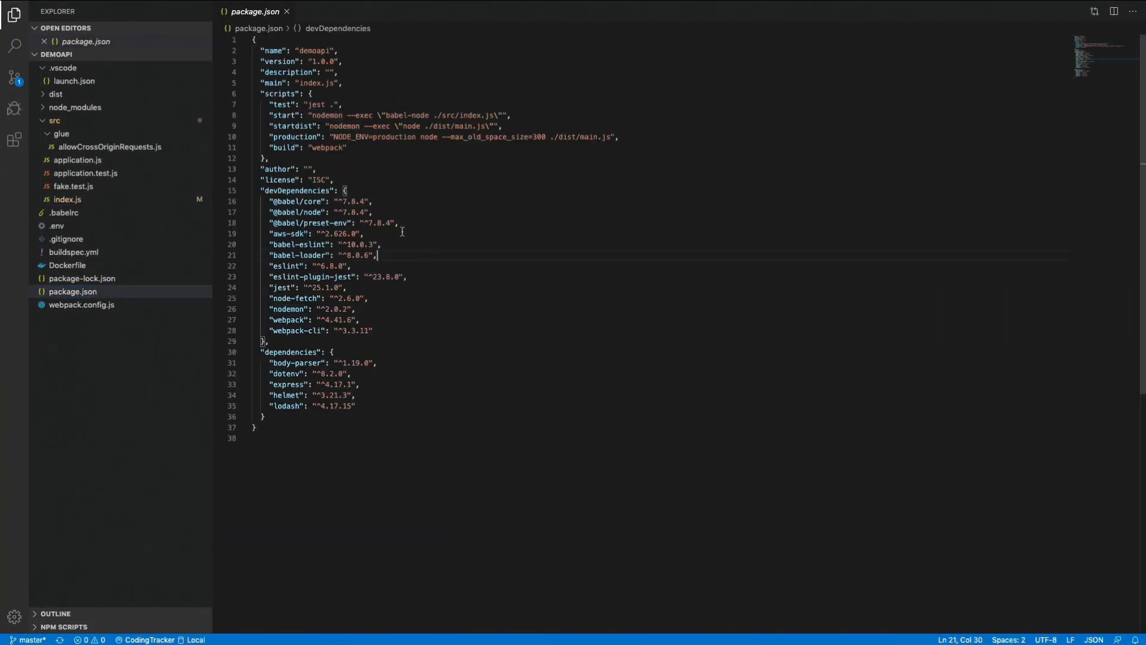
{"action": "left_click_drag", "start_coordinate": [265, 104], "coordinate": [378, 147]}
{"action": "left_click", "coordinate": [377, 146]}
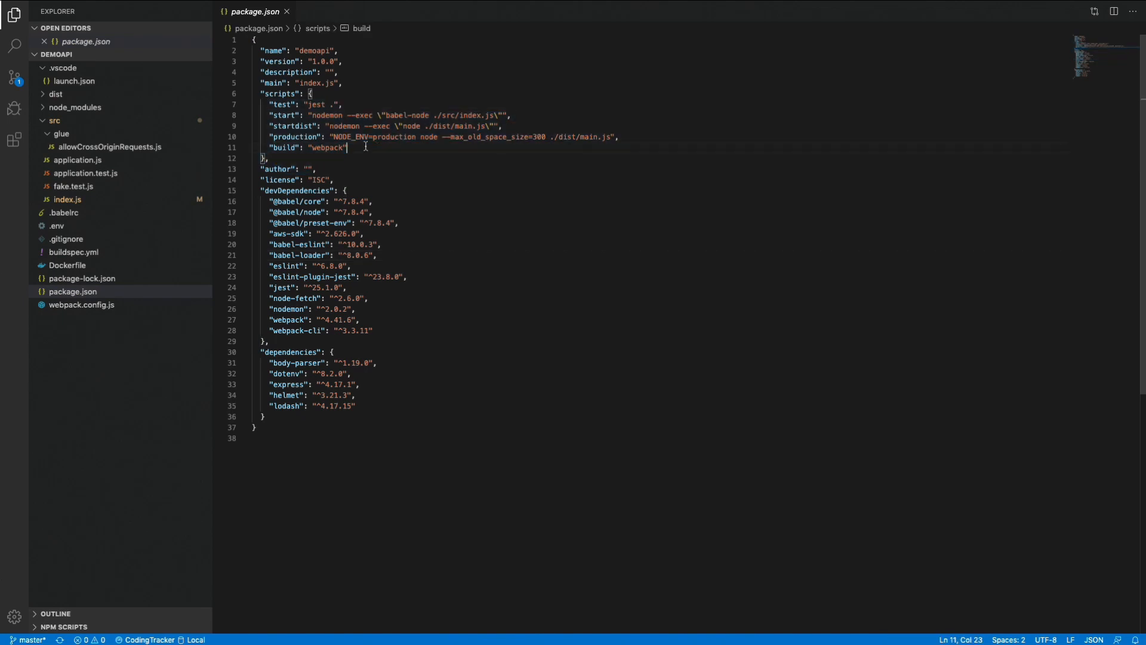
{"action": "double_click", "coordinate": [284, 115]}
{"action": "double_click", "coordinate": [327, 116]}
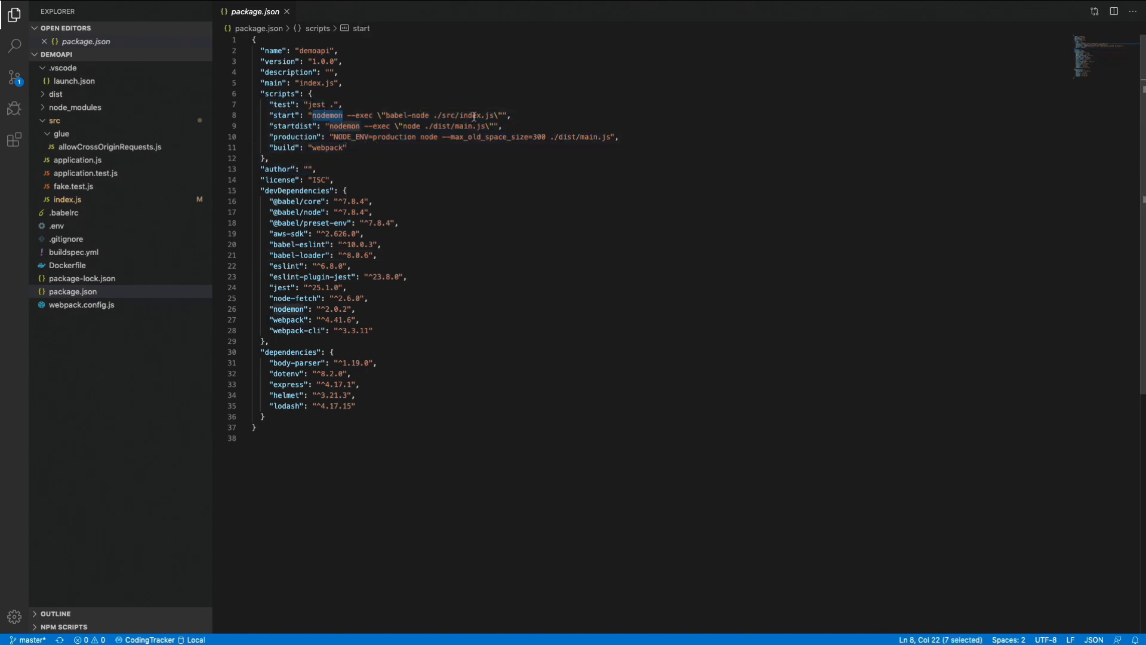
{"action": "double_click", "coordinate": [293, 137]}
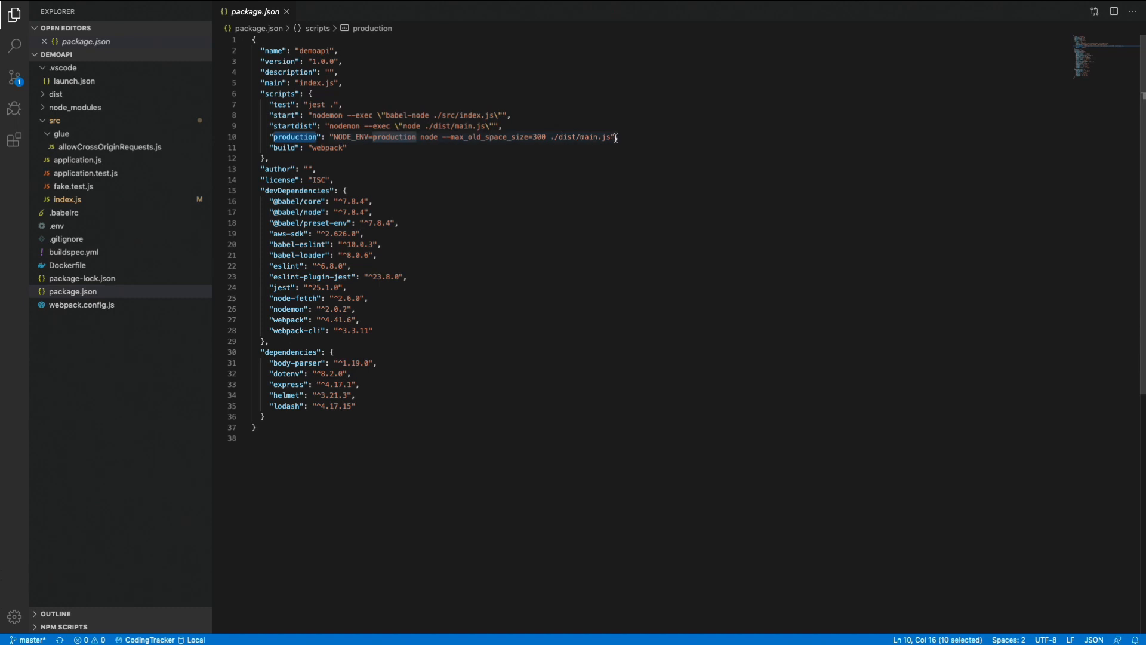
{"action": "left_click_drag", "start_coordinate": [612, 137], "coordinate": [335, 139]}
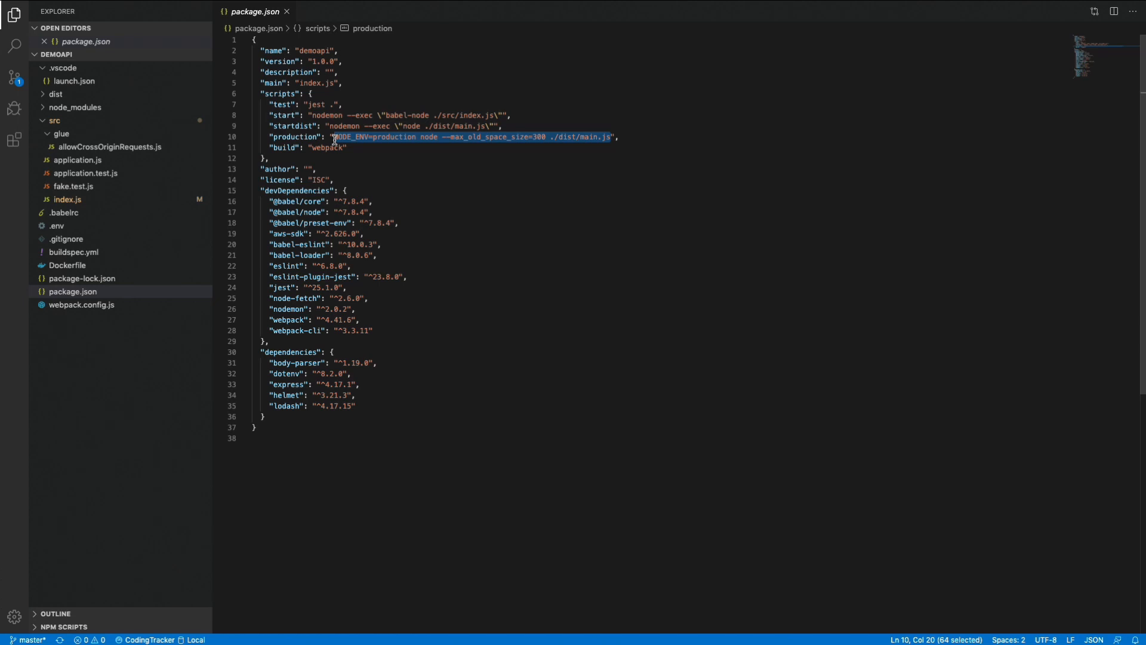
Review the target and entry settings in webpack.config.js and check the contents of the dist folder.
{"action": "left_click", "coordinate": [94, 306]}
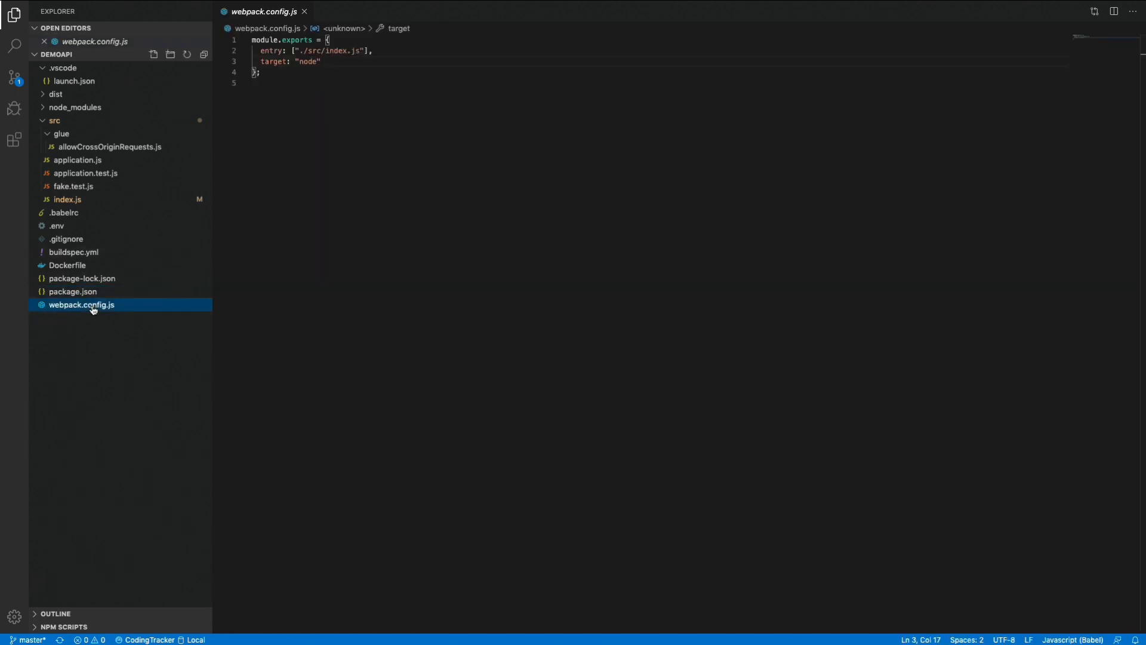
{"action": "left_click_drag", "start_coordinate": [322, 62], "coordinate": [261, 63]}
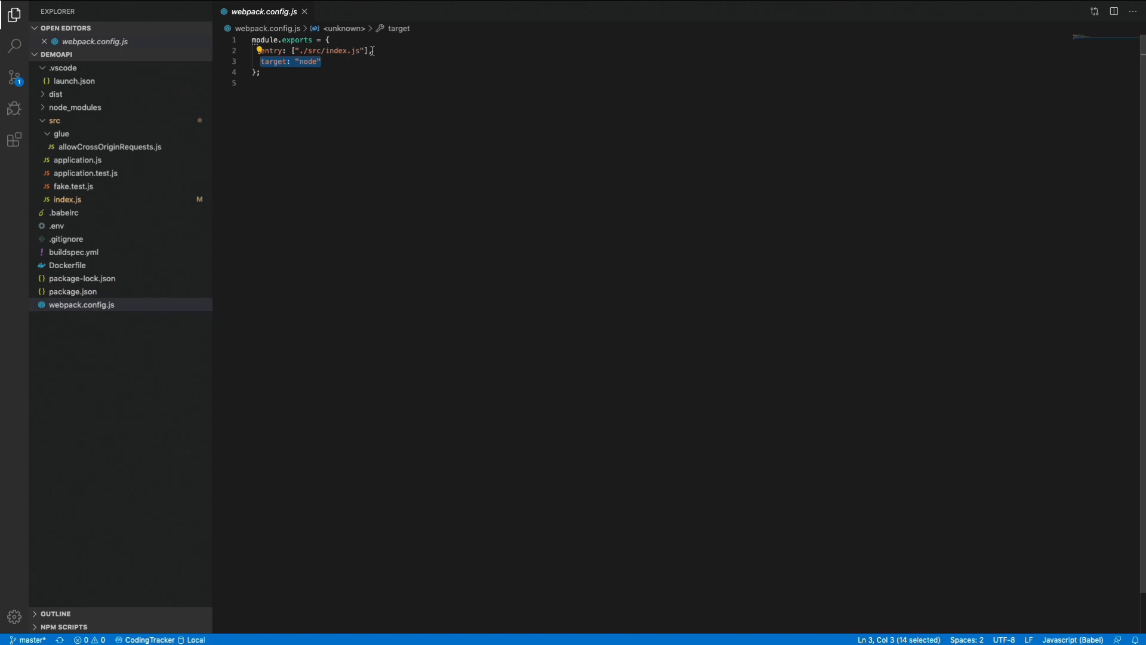
{"action": "left_click_drag", "start_coordinate": [373, 51], "coordinate": [261, 51]}
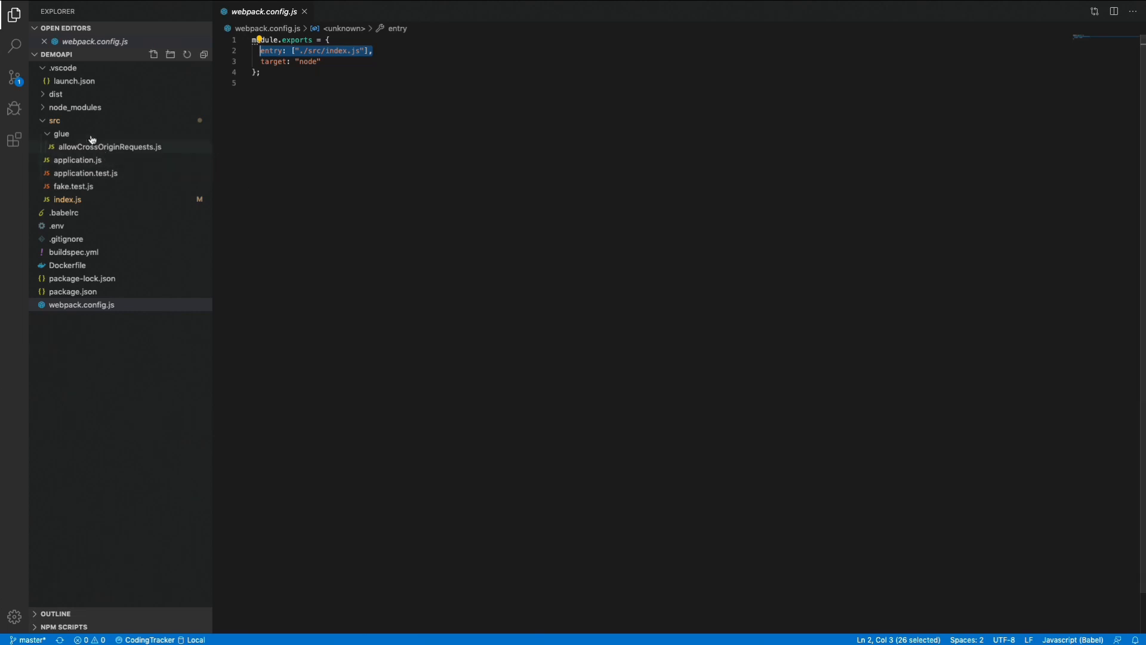
{"action": "left_click", "coordinate": [55, 94]}
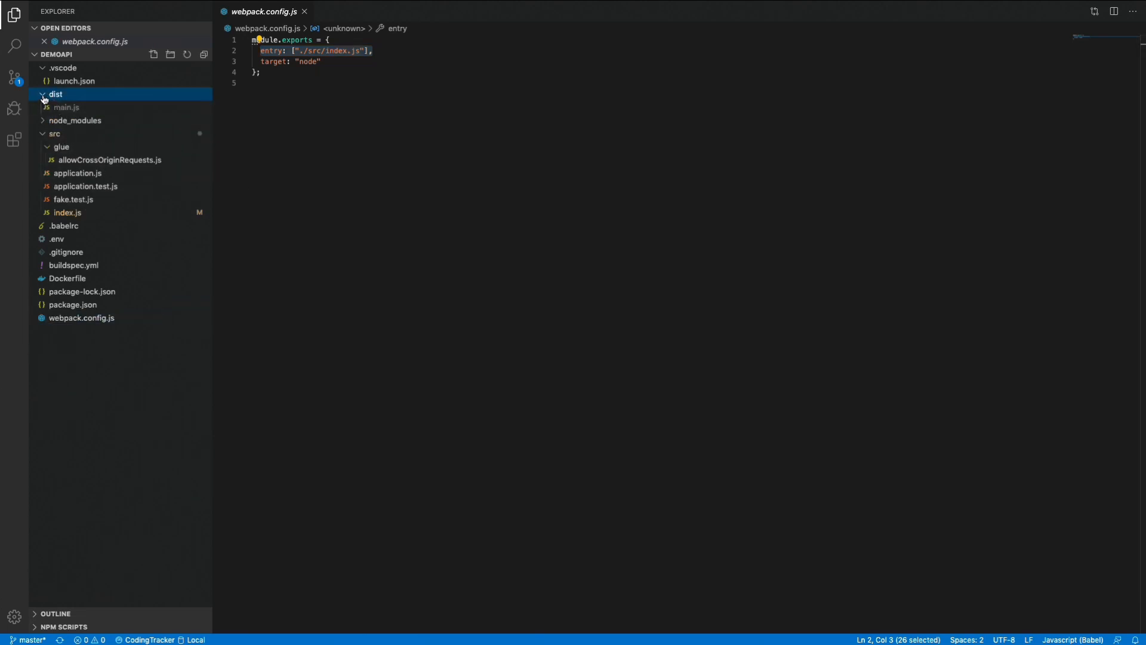
{"action": "left_click", "coordinate": [43, 95]}
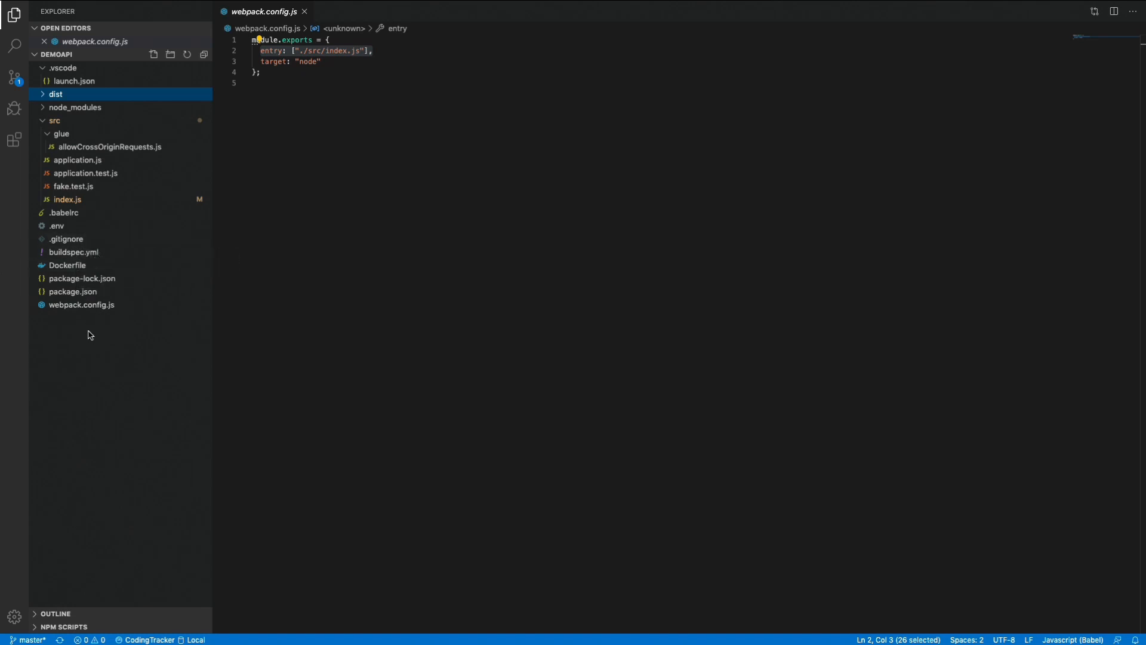
Open .gitignore to examine the ignored paths, and look inside the dist folder once more.
{"action": "left_click", "coordinate": [76, 238]}
{"action": "left_click", "coordinate": [328, 123]}
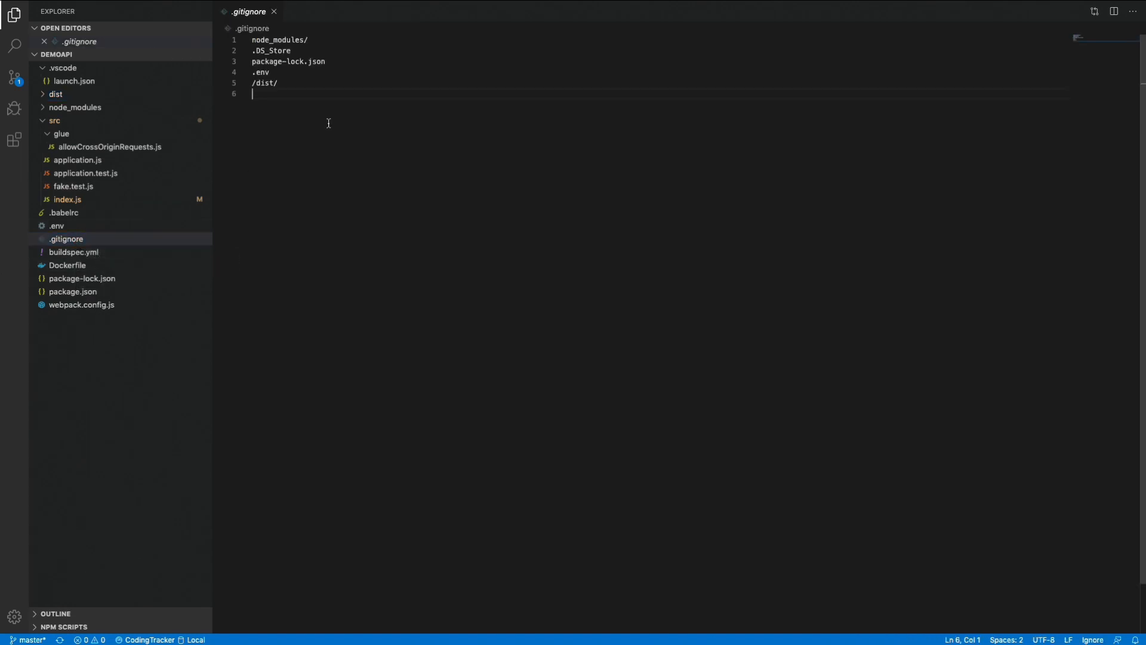
{"action": "left_click", "coordinate": [61, 94]}
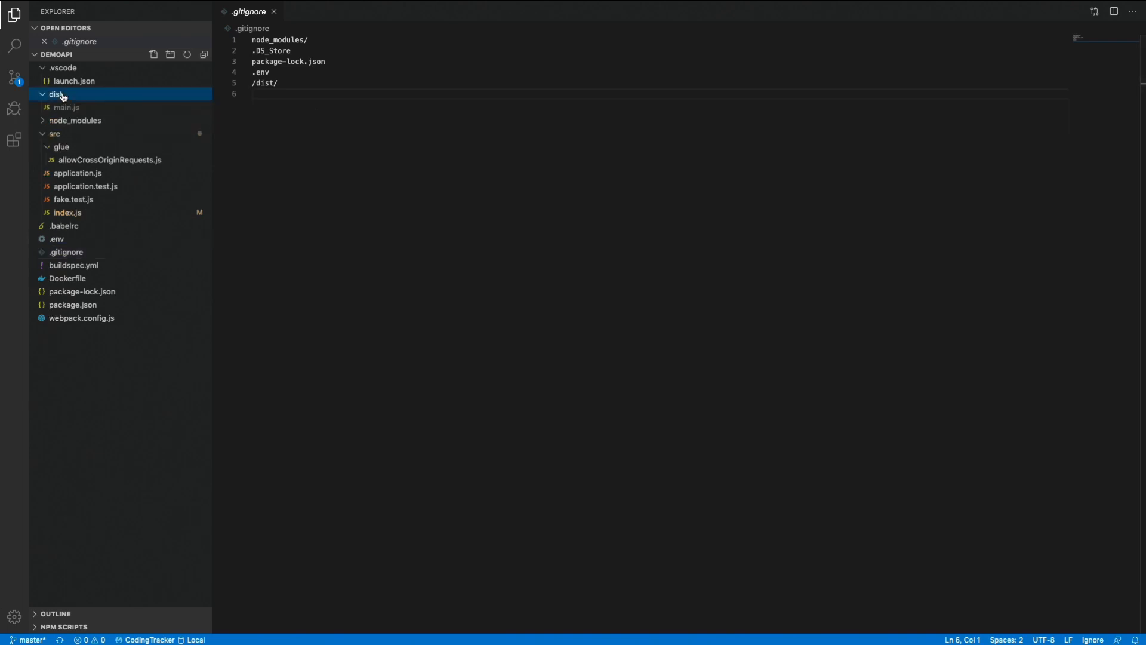
{"action": "left_click", "coordinate": [62, 96]}
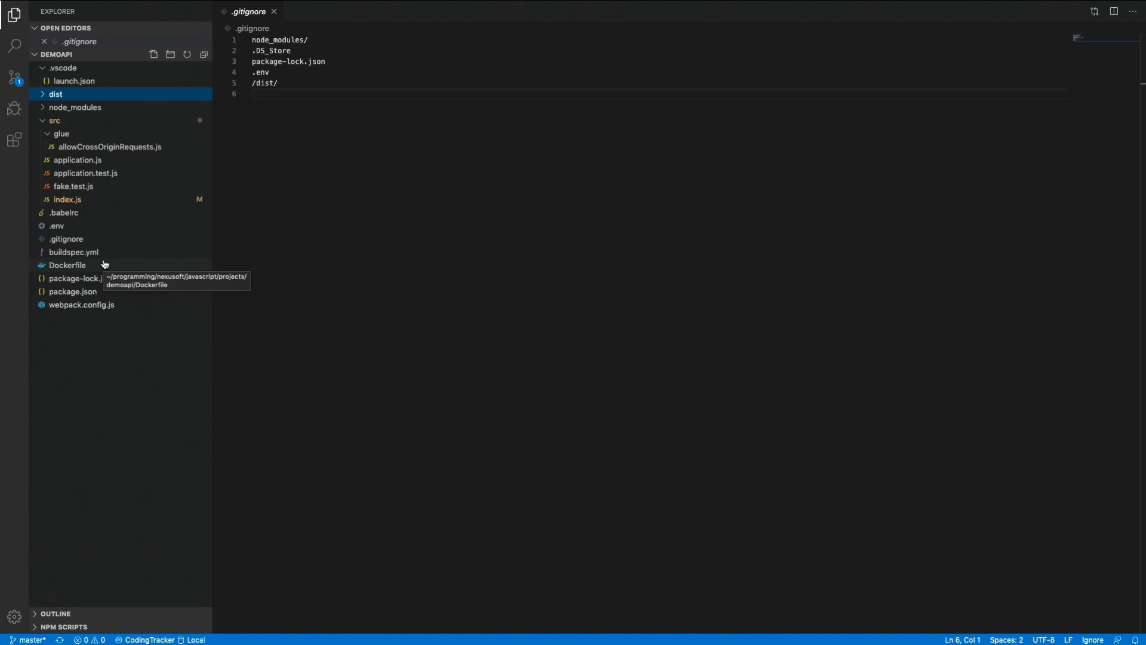
Open package.json briefly and then the Dockerfile, examining its Node base image version and the dist copy instruction.
{"action": "left_click", "coordinate": [92, 294]}
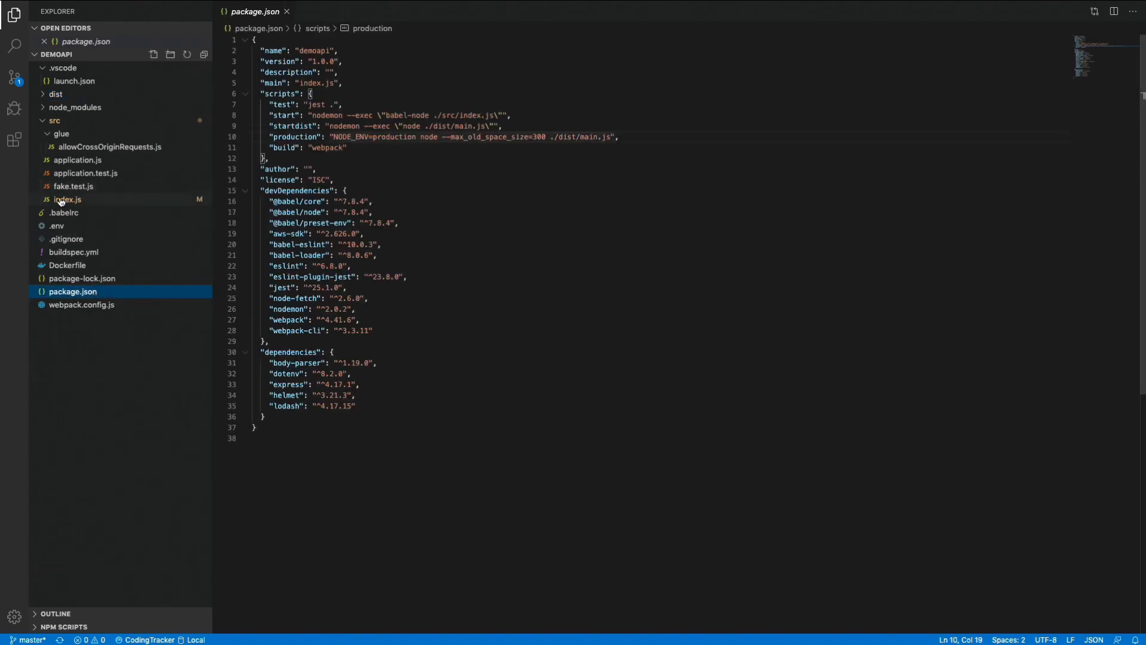
{"action": "left_click", "coordinate": [75, 266]}
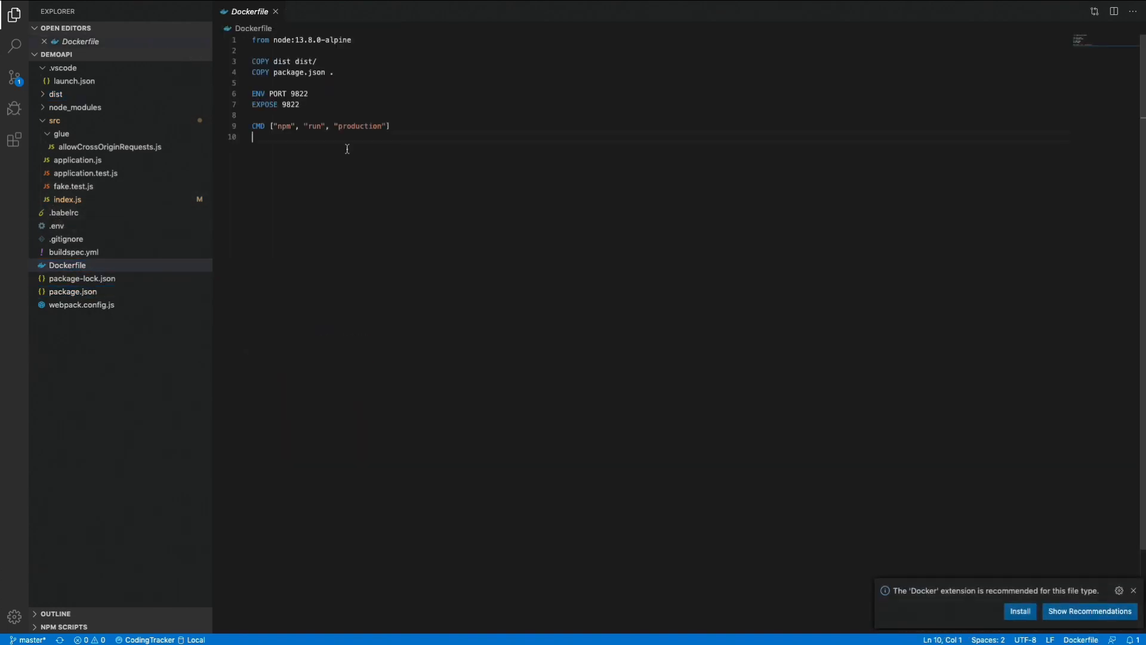
{"action": "left_click_drag", "start_coordinate": [297, 41], "coordinate": [364, 40]}
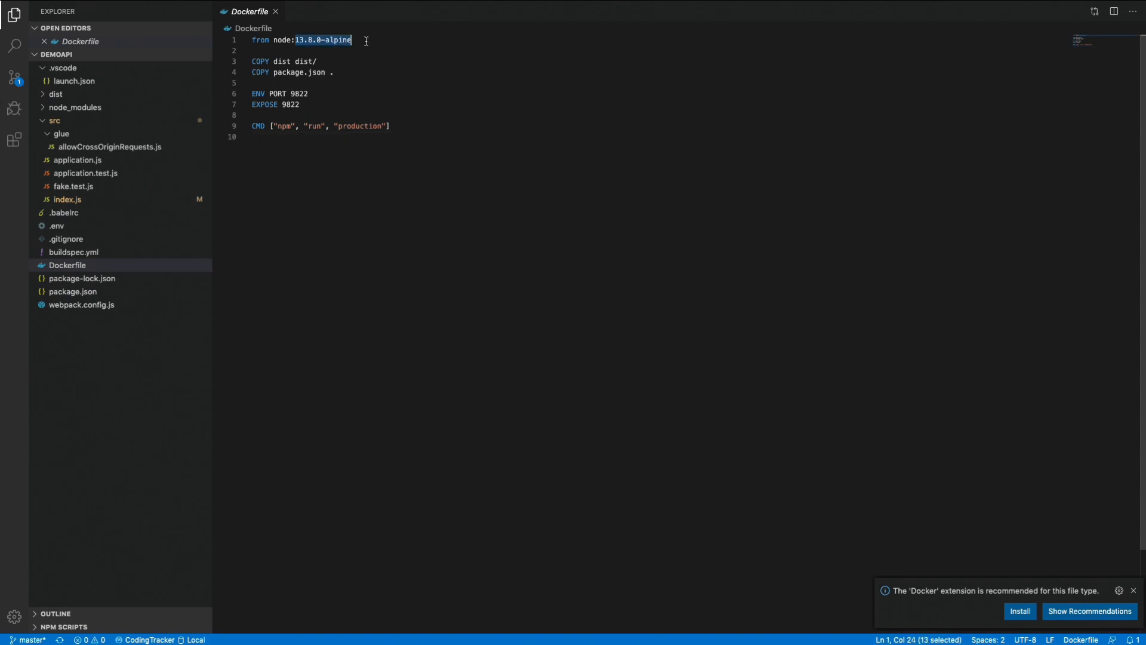
{"action": "left_click", "coordinate": [364, 40]}
{"action": "left_click_drag", "start_coordinate": [294, 41], "coordinate": [322, 40]}
{"action": "double_click", "coordinate": [278, 61]}
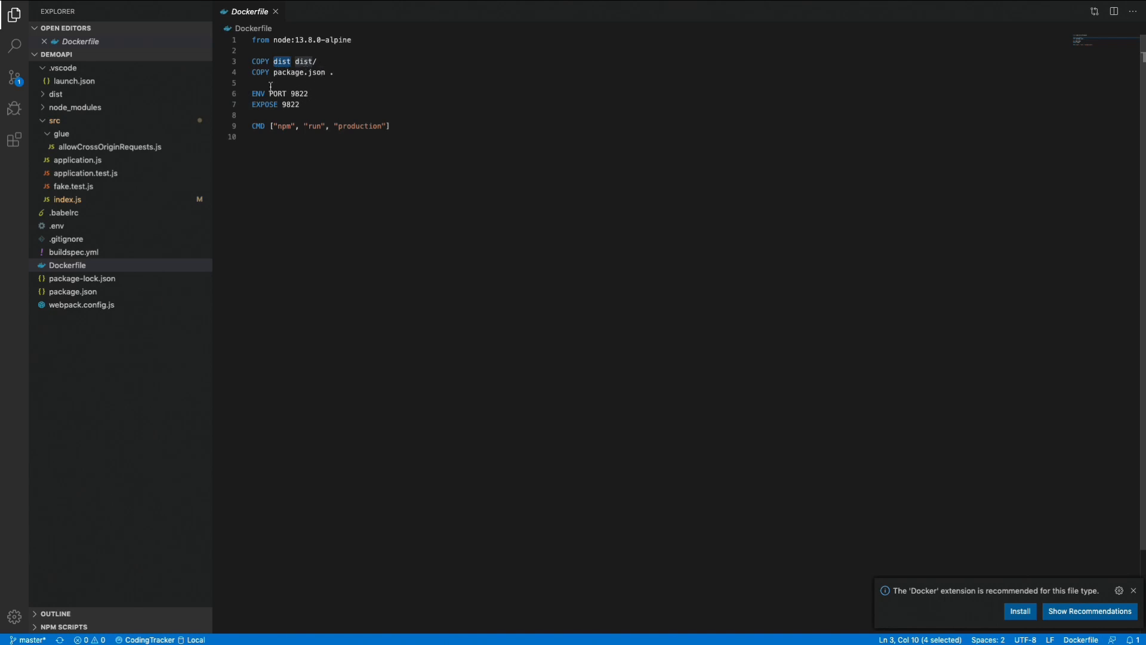
Examine the Dockerfile's PORT and EXPOSE values and its final CMD instruction.
{"action": "double_click", "coordinate": [299, 95]}
{"action": "left_click", "coordinate": [289, 107]}
{"action": "double_click", "coordinate": [290, 107]}
{"action": "double_click", "coordinate": [301, 96]}
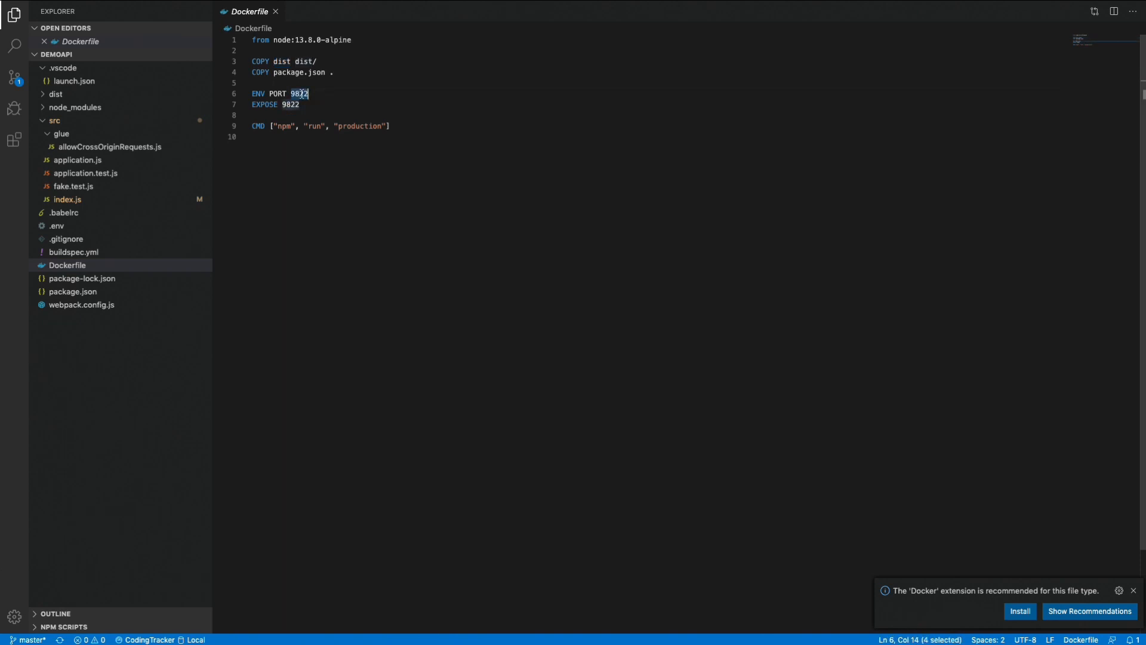
{"action": "left_click_drag", "start_coordinate": [399, 128], "coordinate": [231, 127]}
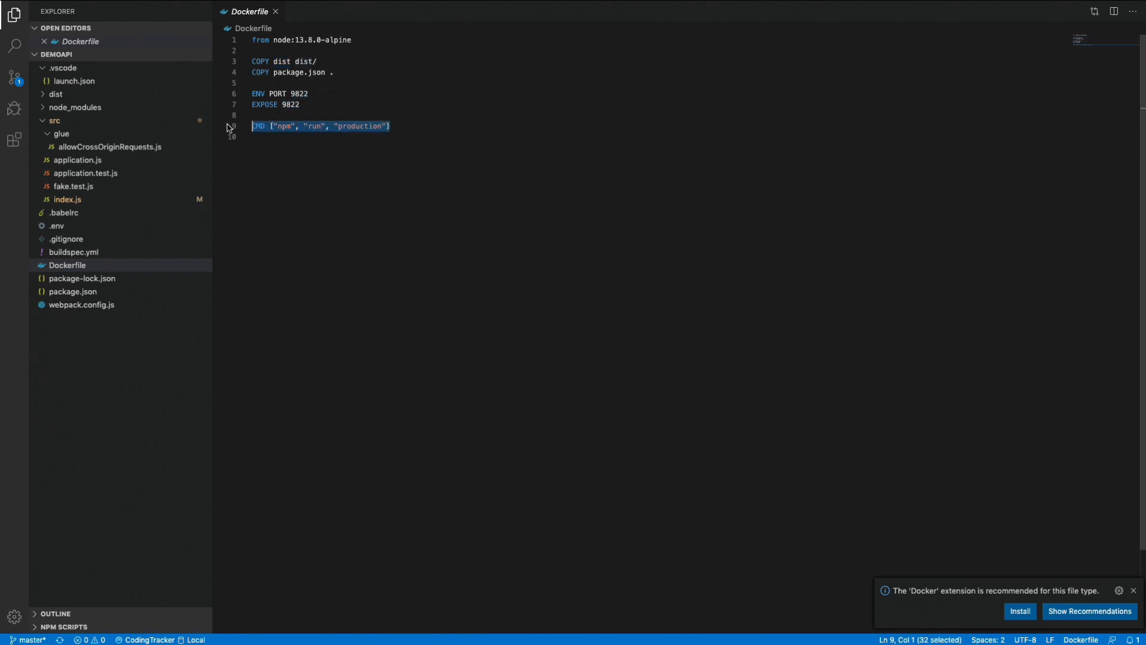
{"action": "left_click", "coordinate": [281, 137]}
Open index.js in the src folder and go to the definition of the application function.
{"action": "left_click", "coordinate": [79, 201]}
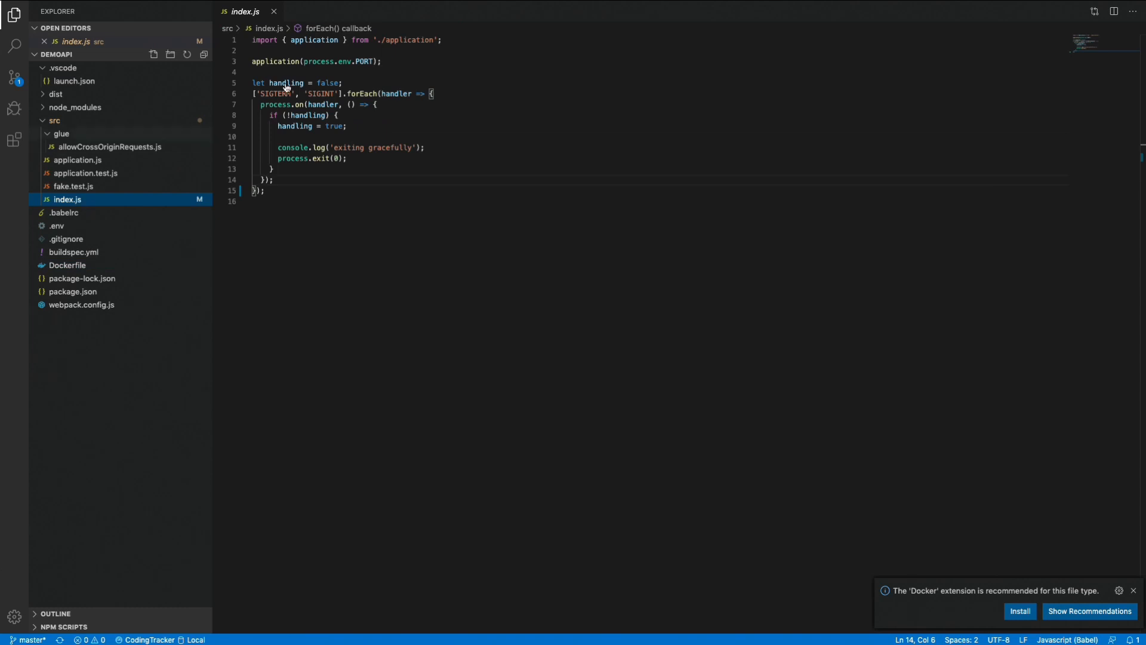
{"action": "double_click", "coordinate": [268, 62]}
{"action": "key", "text": "F12"}
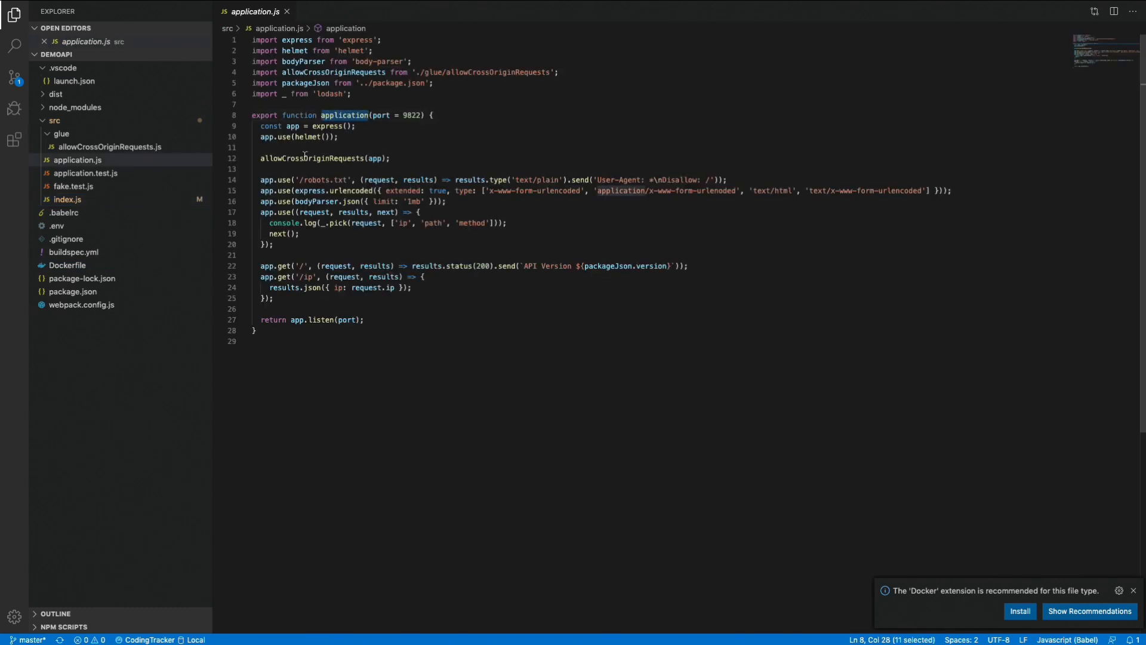
Examine the Express app setup in application.js, including helmet, allowCrossOriginRequests and the /robots.txt handler.
{"action": "double_click", "coordinate": [293, 127]}
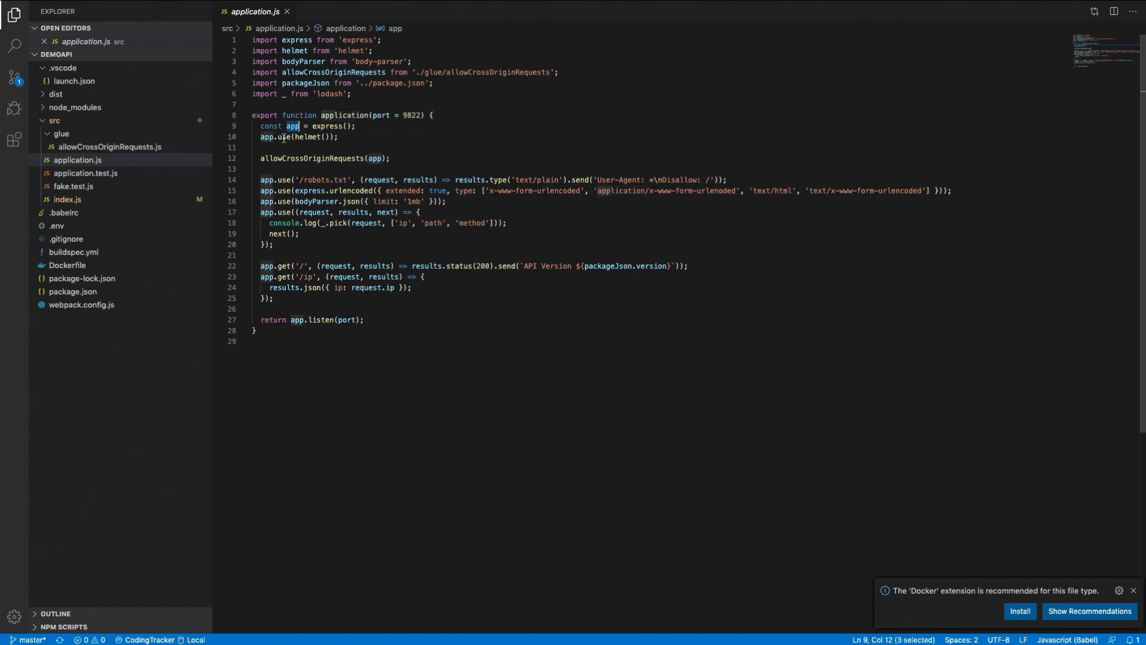
{"action": "left_click_drag", "start_coordinate": [294, 138], "coordinate": [329, 138]}
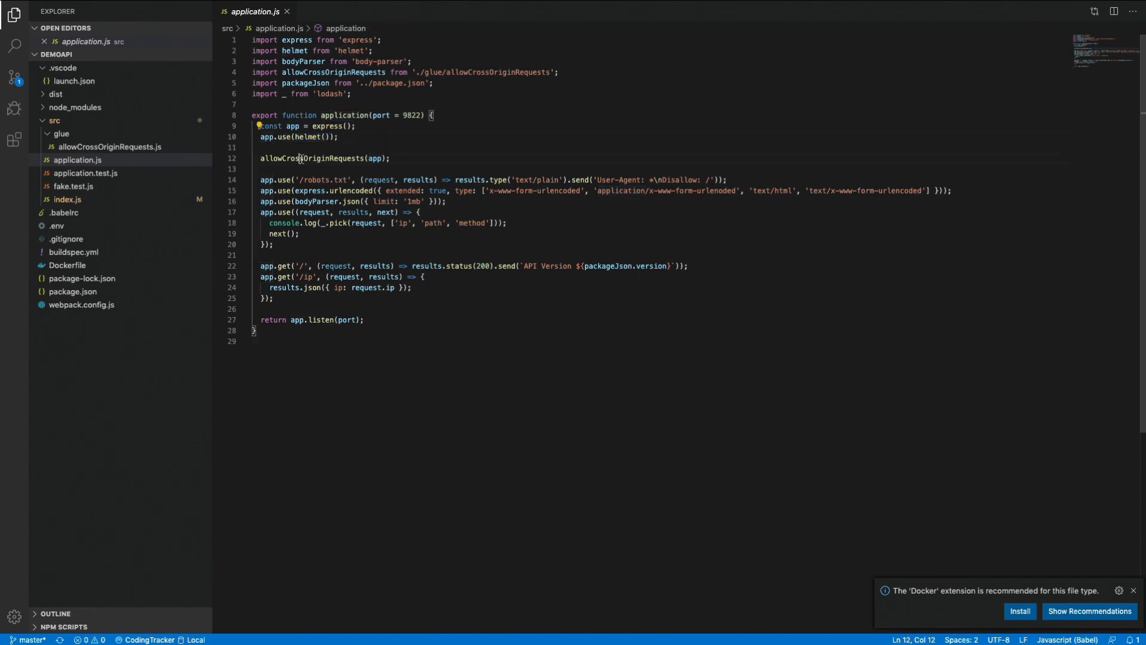
{"action": "double_click", "coordinate": [302, 158]}
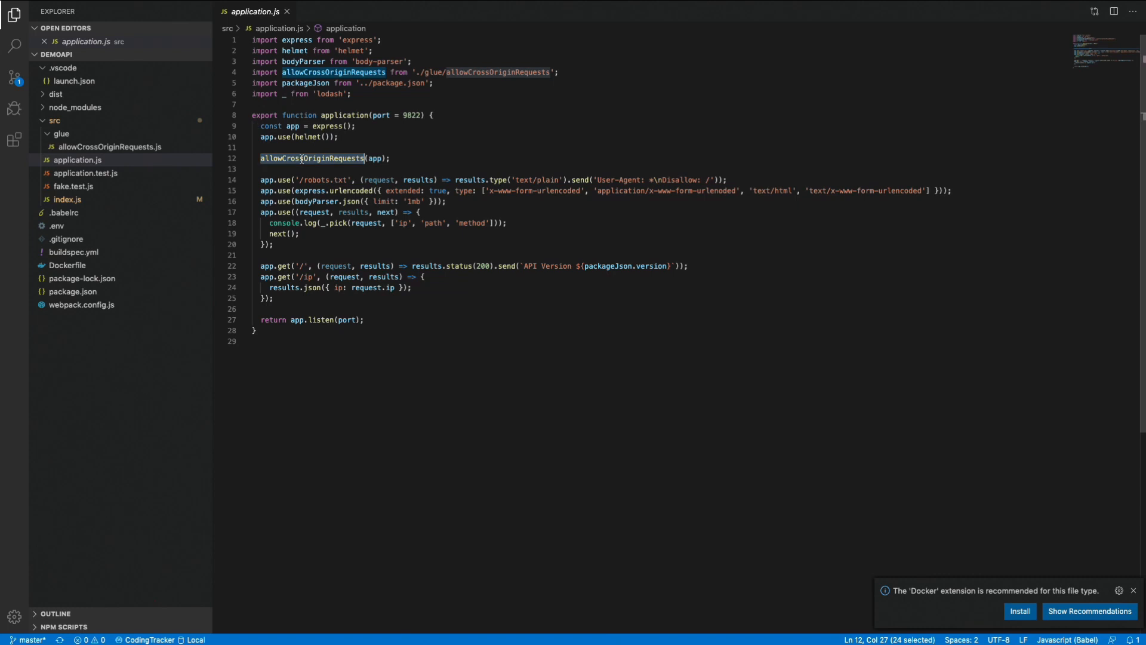
{"action": "left_click", "coordinate": [268, 180]}
{"action": "double_click", "coordinate": [326, 181]}
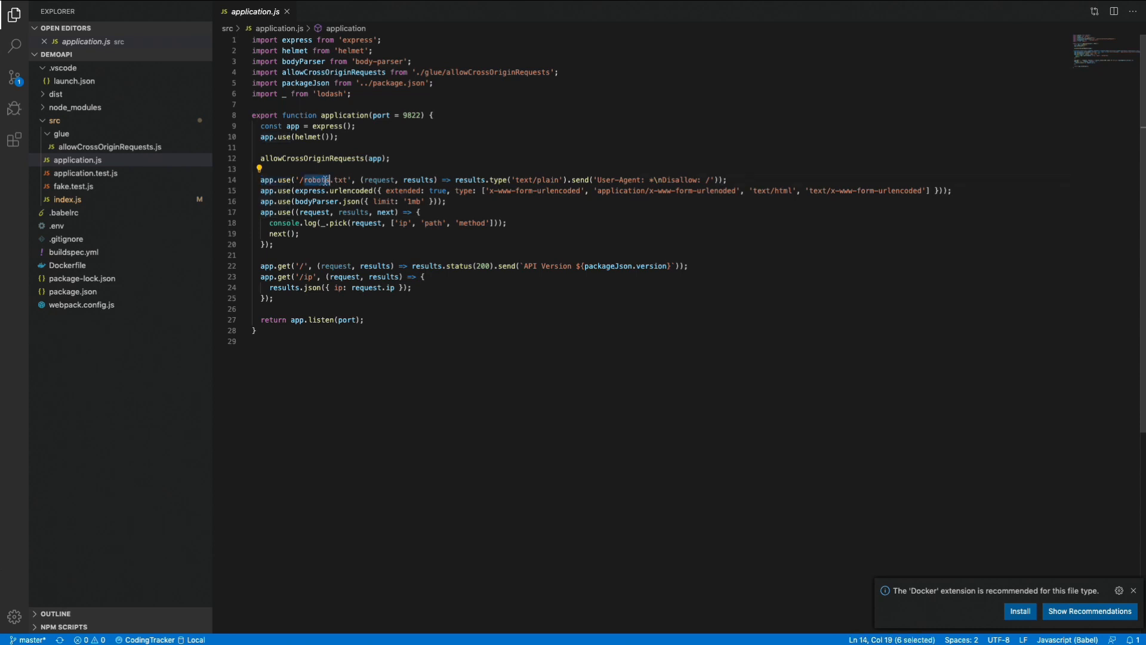
{"action": "left_click_drag", "start_coordinate": [327, 180], "coordinate": [348, 180]}
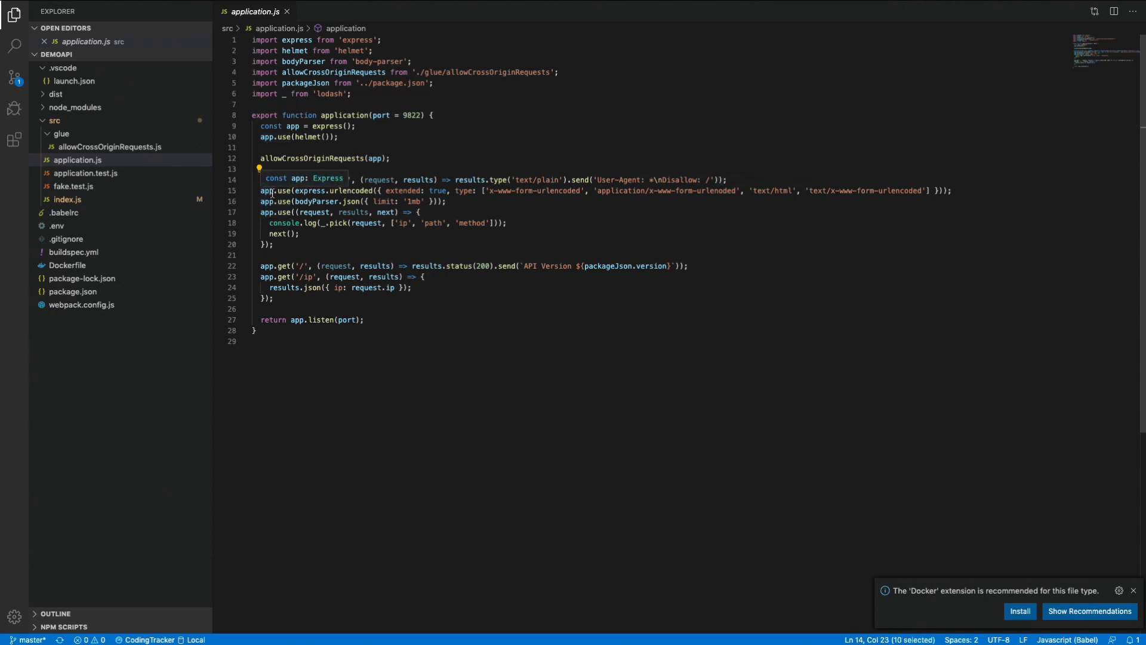
Examine the express.urlencoded and bodyParser.json middleware and the request-logging handler in application.js.
{"action": "left_click_drag", "start_coordinate": [261, 192], "coordinate": [453, 201]}
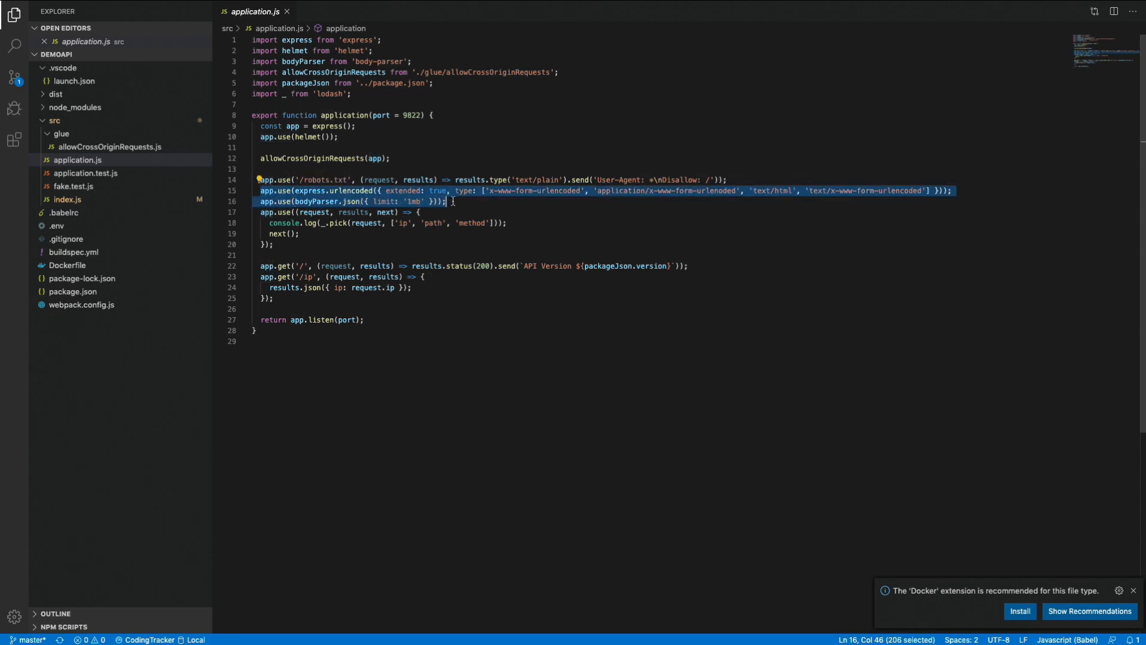
{"action": "left_click_drag", "start_coordinate": [262, 213], "coordinate": [274, 298]}
{"action": "double_click", "coordinate": [366, 223]}
Examine the / route's API version response and the /ip route's JSON response in application.js.
{"action": "double_click", "coordinate": [301, 268]}
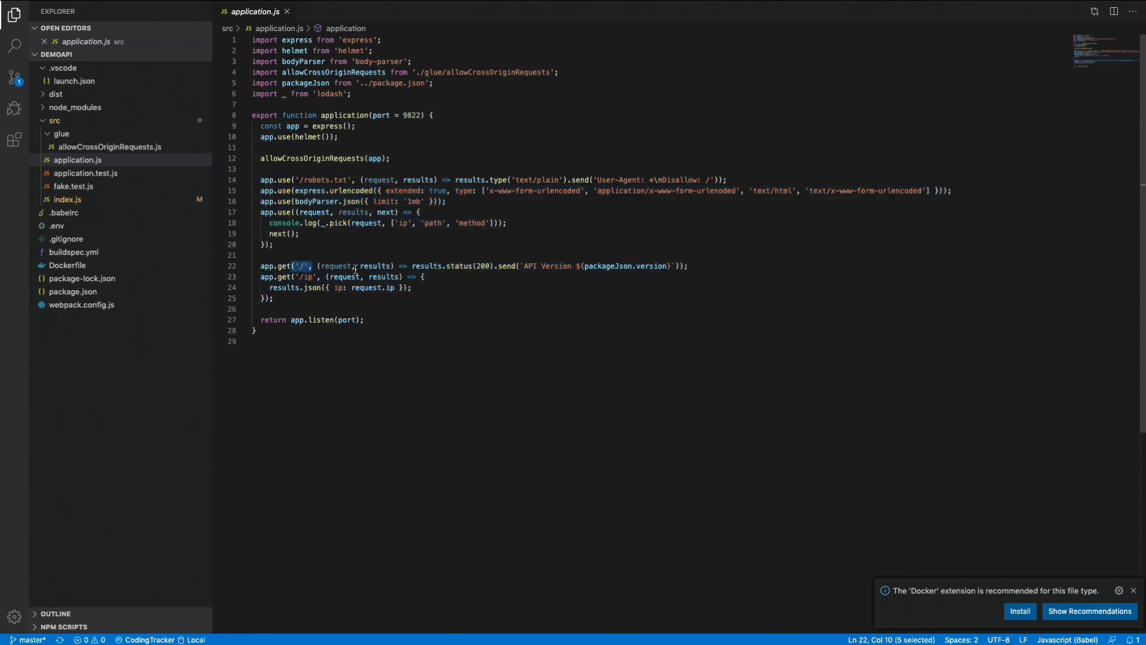
{"action": "left_click", "coordinate": [531, 267]}
{"action": "left_click_drag", "start_coordinate": [531, 267], "coordinate": [647, 266]}
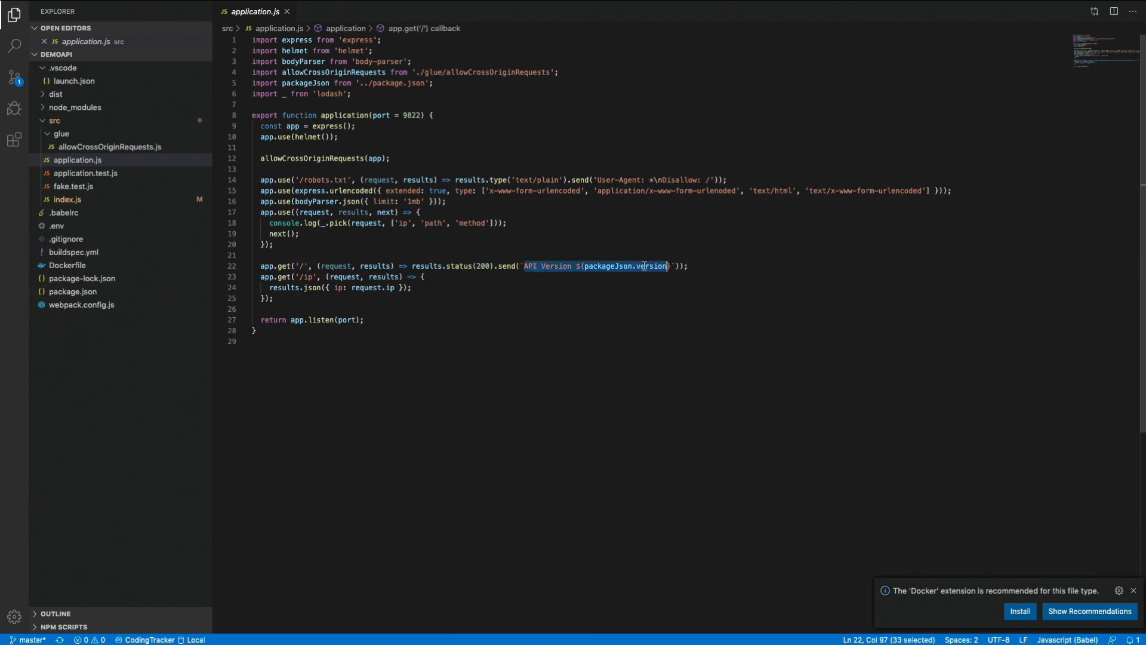
{"action": "double_click", "coordinate": [314, 277]}
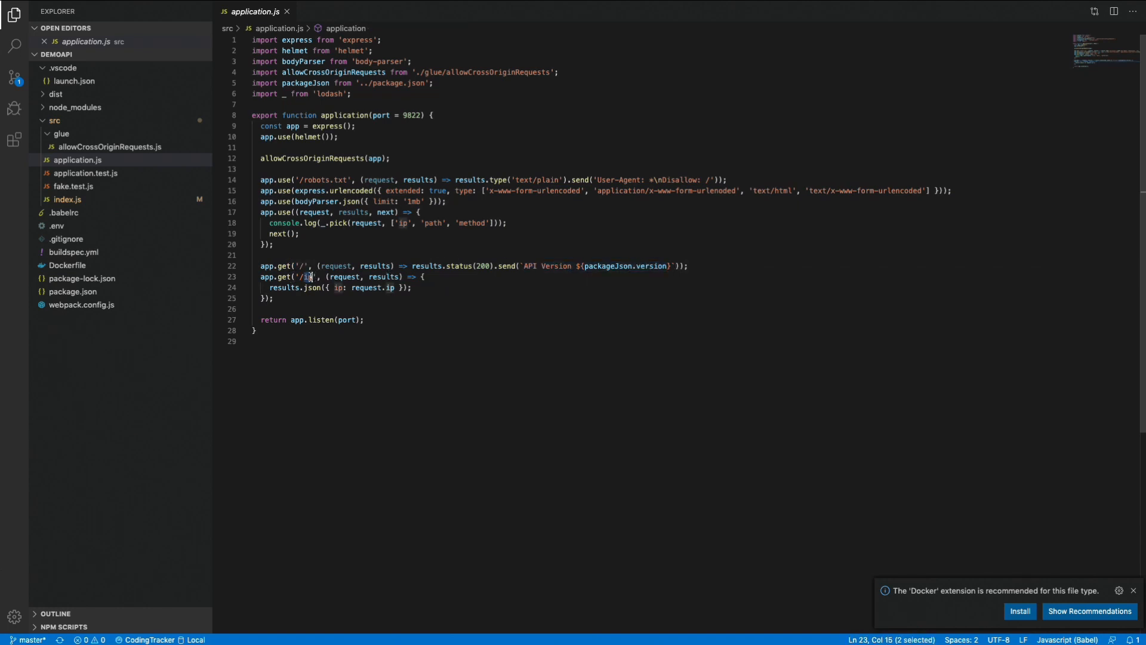
{"action": "left_click_drag", "start_coordinate": [394, 289], "coordinate": [334, 289]}
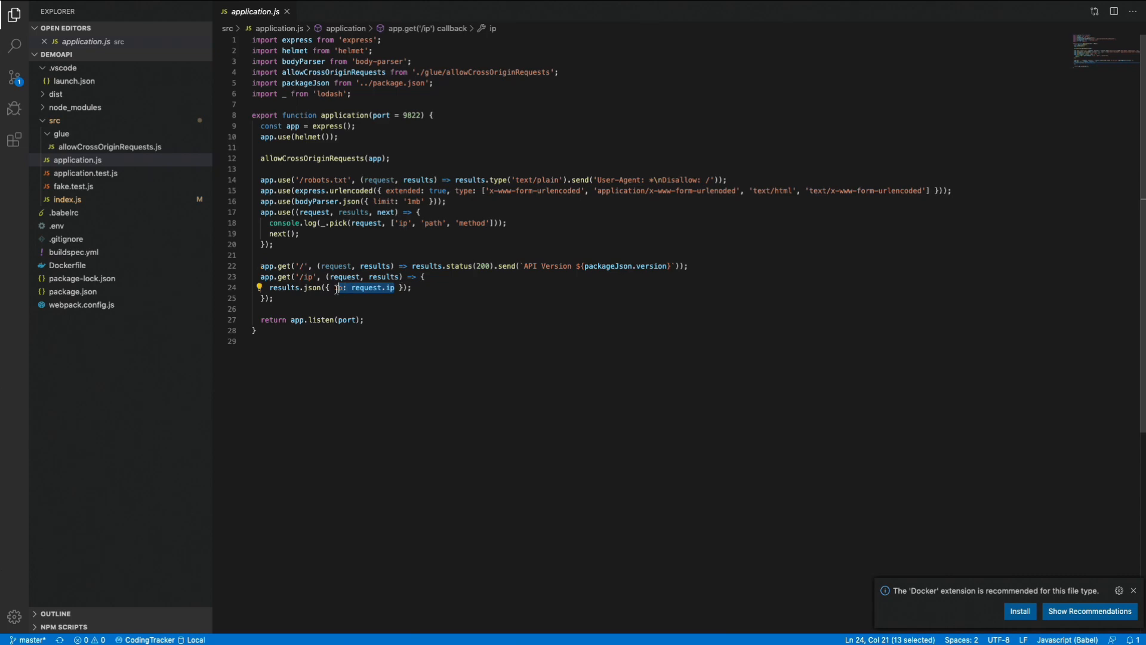
{"action": "left_click", "coordinate": [301, 306]}
{"action": "left_click", "coordinate": [337, 289]}
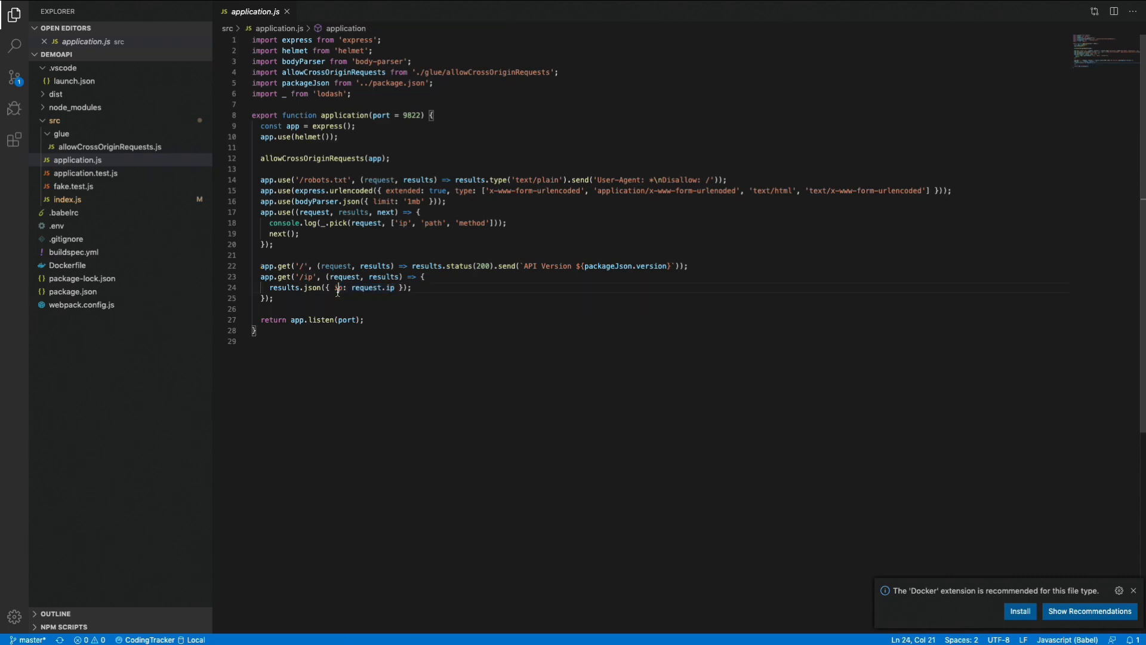
{"action": "left_click", "coordinate": [384, 281]}
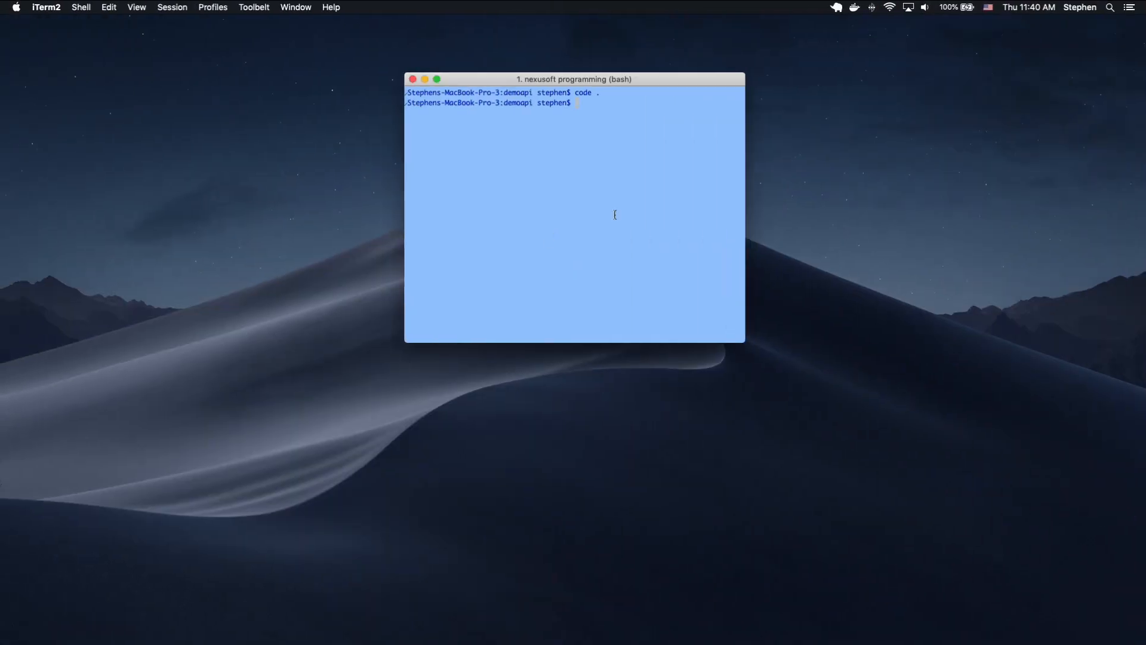
Switch to iTerm2 and start the demoapi server with npm run start.
{"action": "type", "text": "npm run start"}
{"action": "key", "text": "Return"}
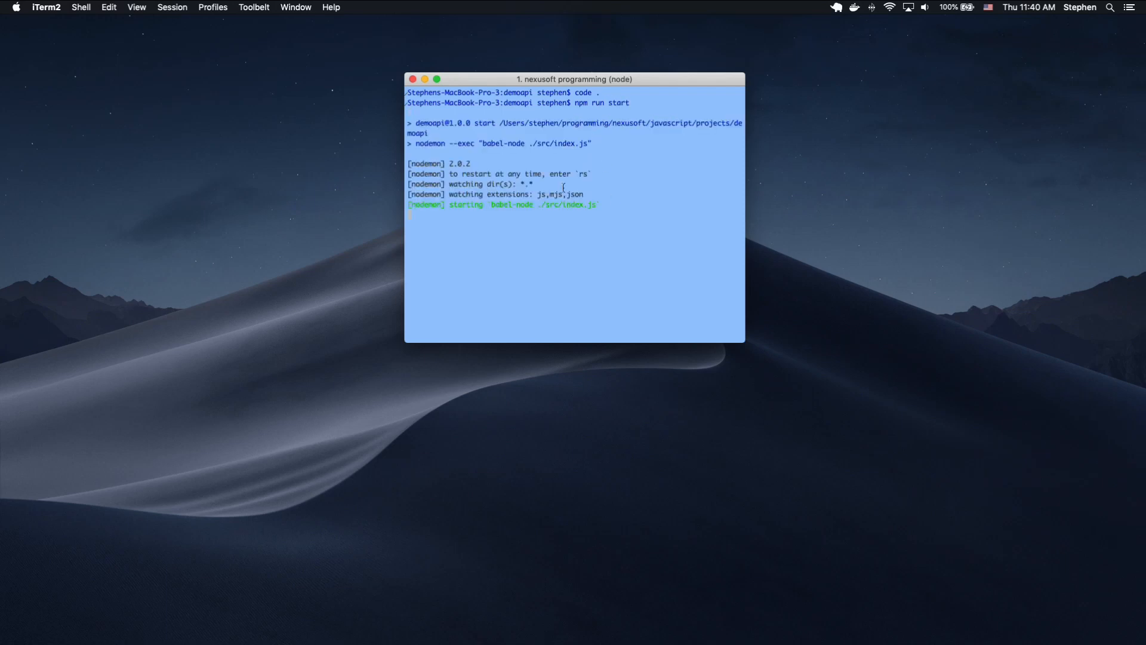
Request the API's root route from a second terminal session with curl localhost:9822.
{"action": "key", "text": "super+t"}
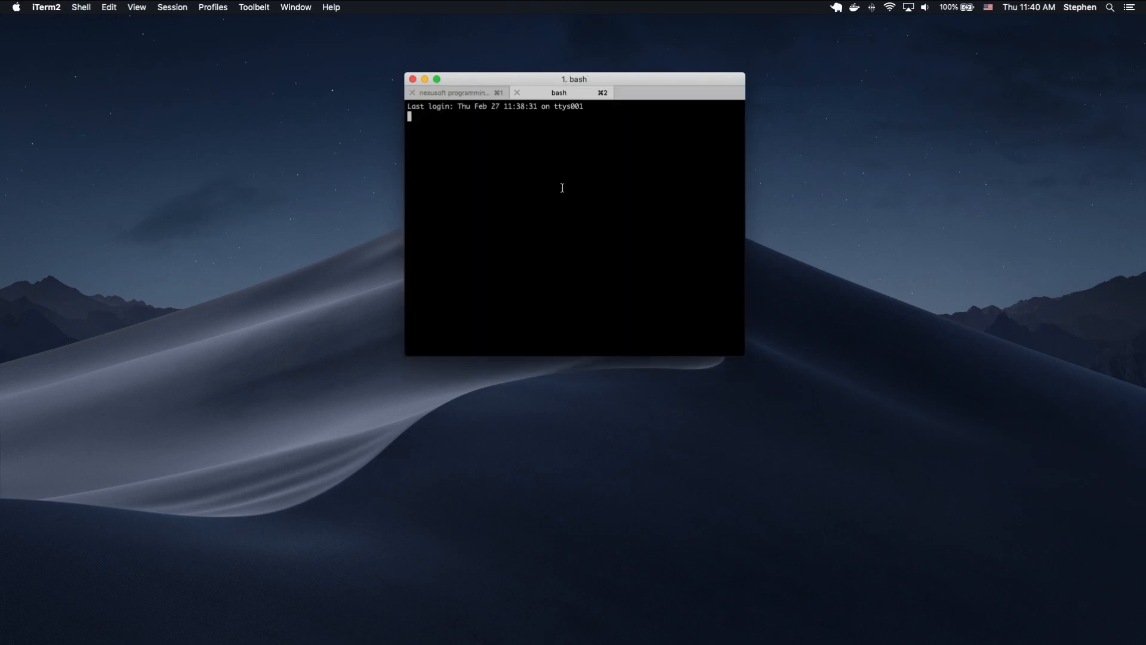
{"action": "type", "text": "curl localhost"}
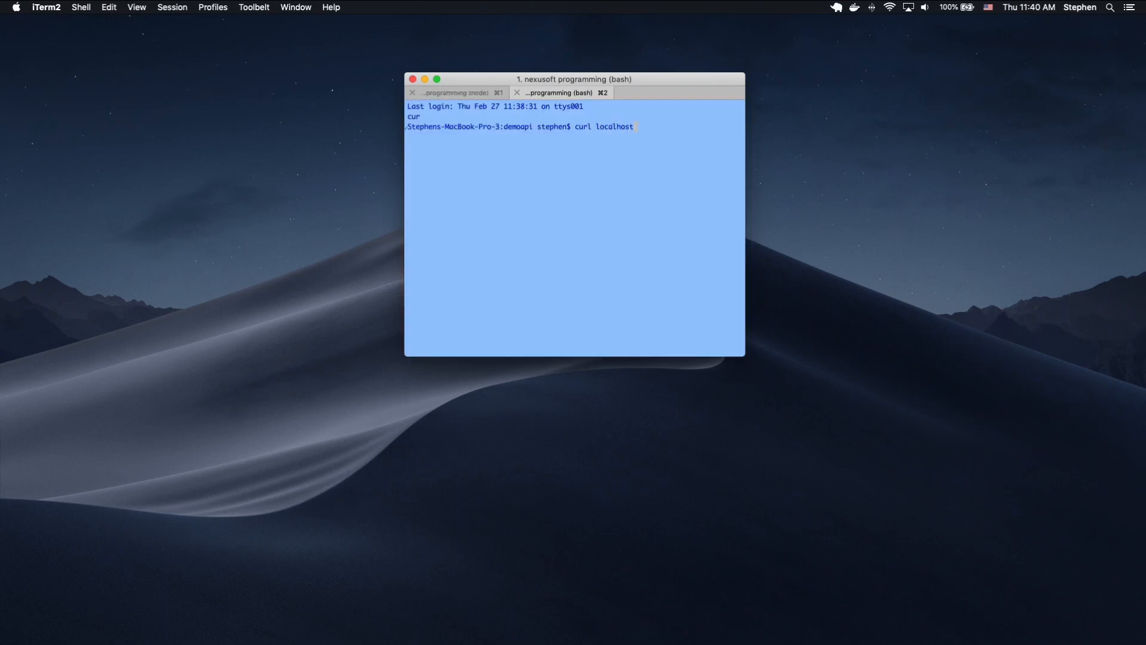
{"action": "type", "text": ":9822"}
{"action": "key", "text": "Return"}
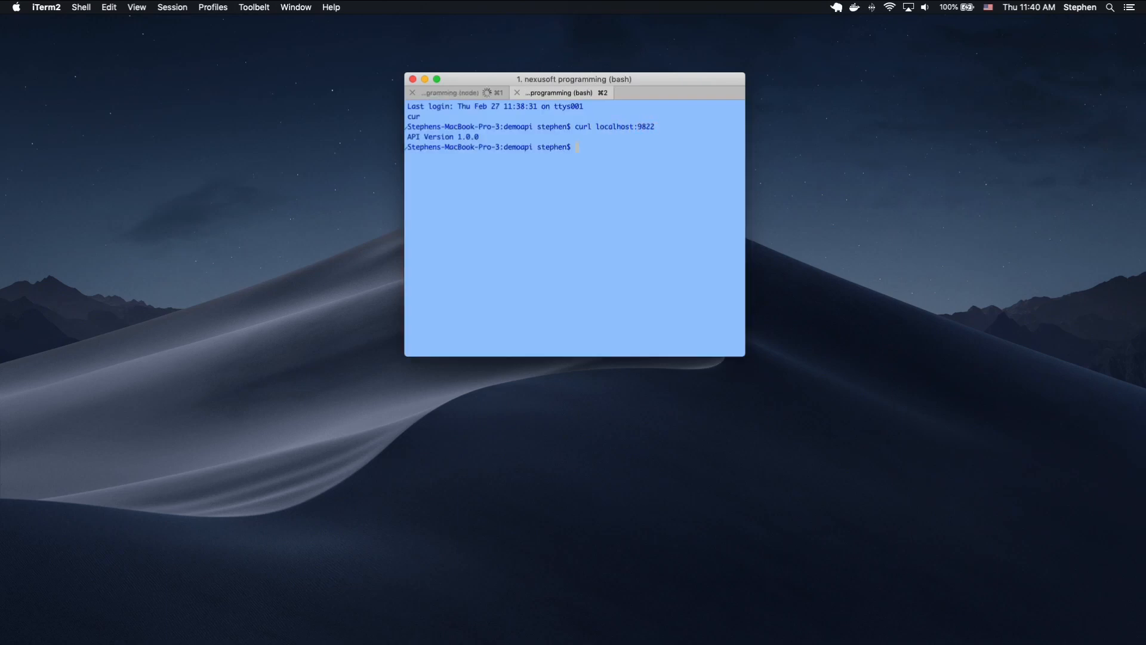
Stop the running server in its own terminal session and switch back to Visual Studio Code.
{"action": "left_click", "coordinate": [469, 94]}
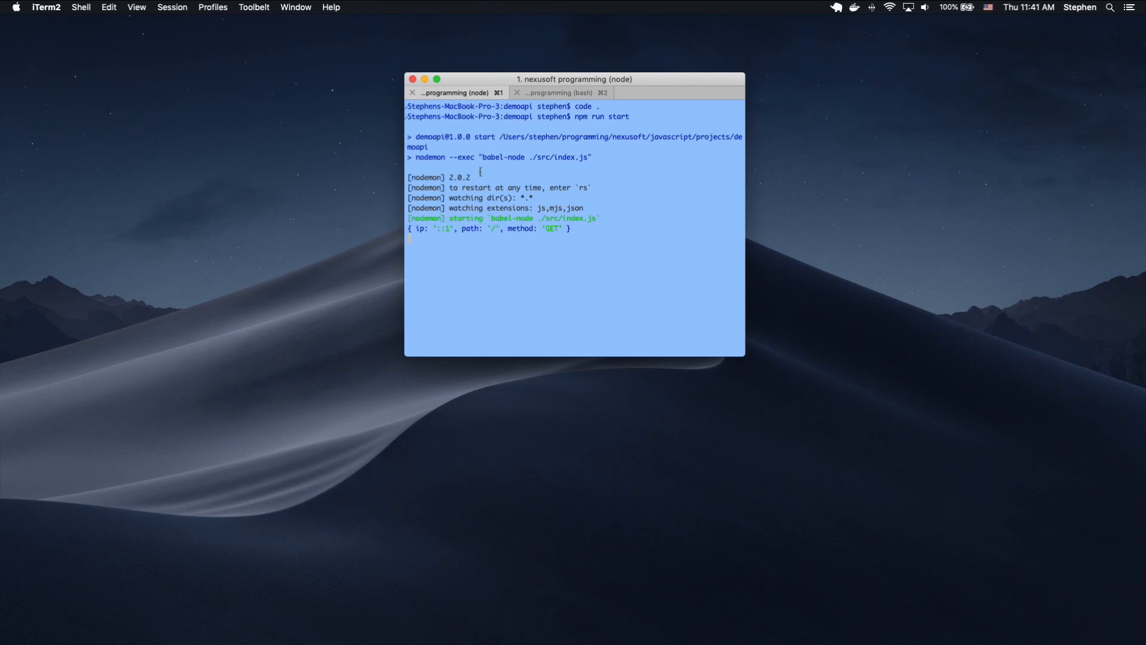
{"action": "key", "text": "ctrl+c"}
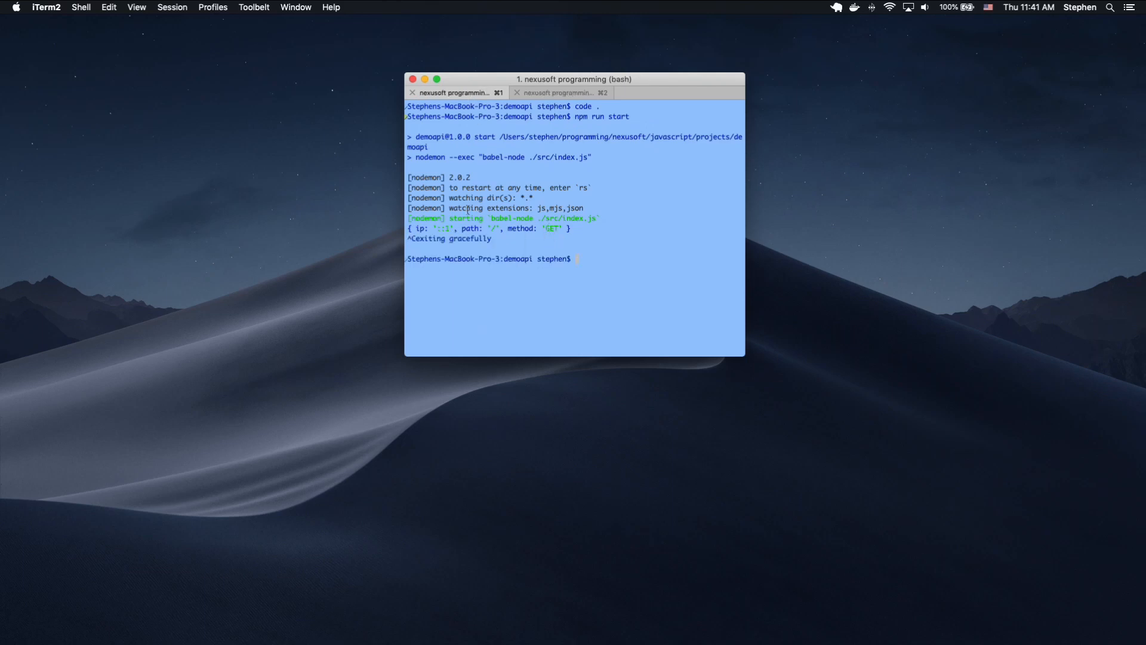
{"action": "key", "text": "ctrl+Right"}
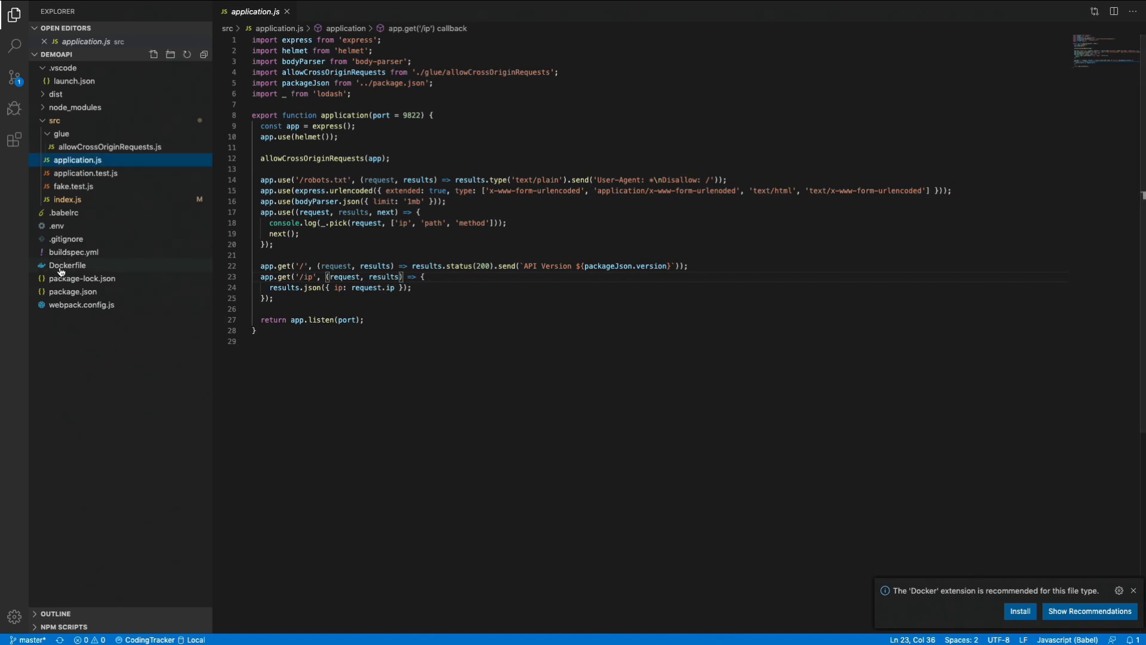
Open buildspec.yml in the editor after a brief look at the Dockerfile.
{"action": "left_click", "coordinate": [61, 267]}
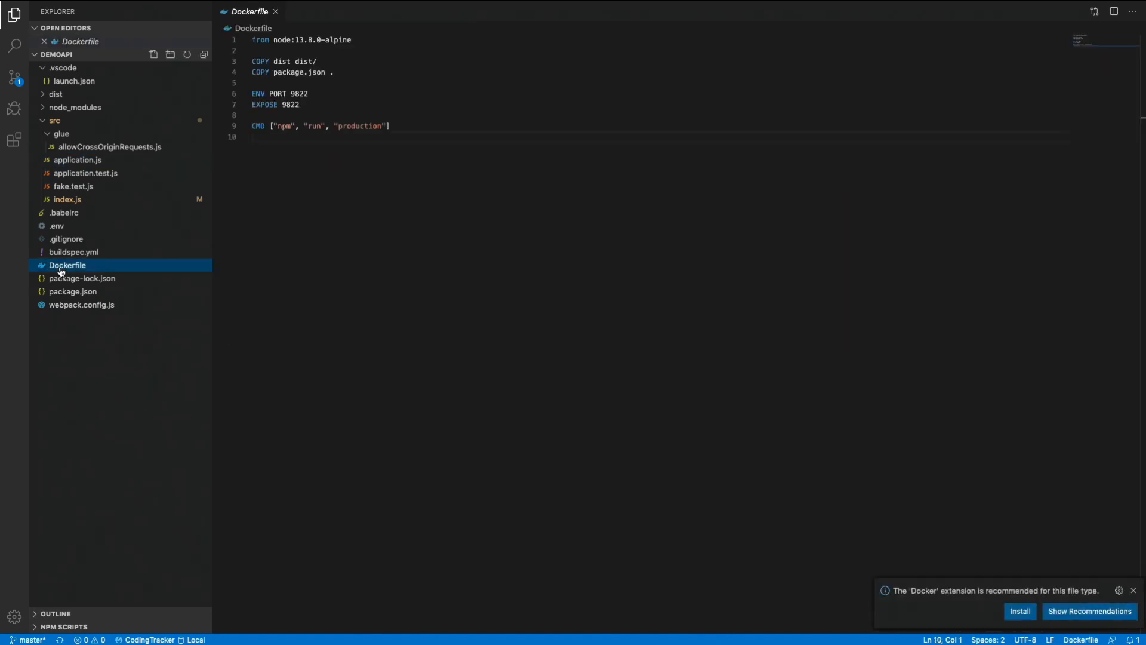
{"action": "left_click", "coordinate": [89, 253]}
{"action": "left_click", "coordinate": [400, 184]}
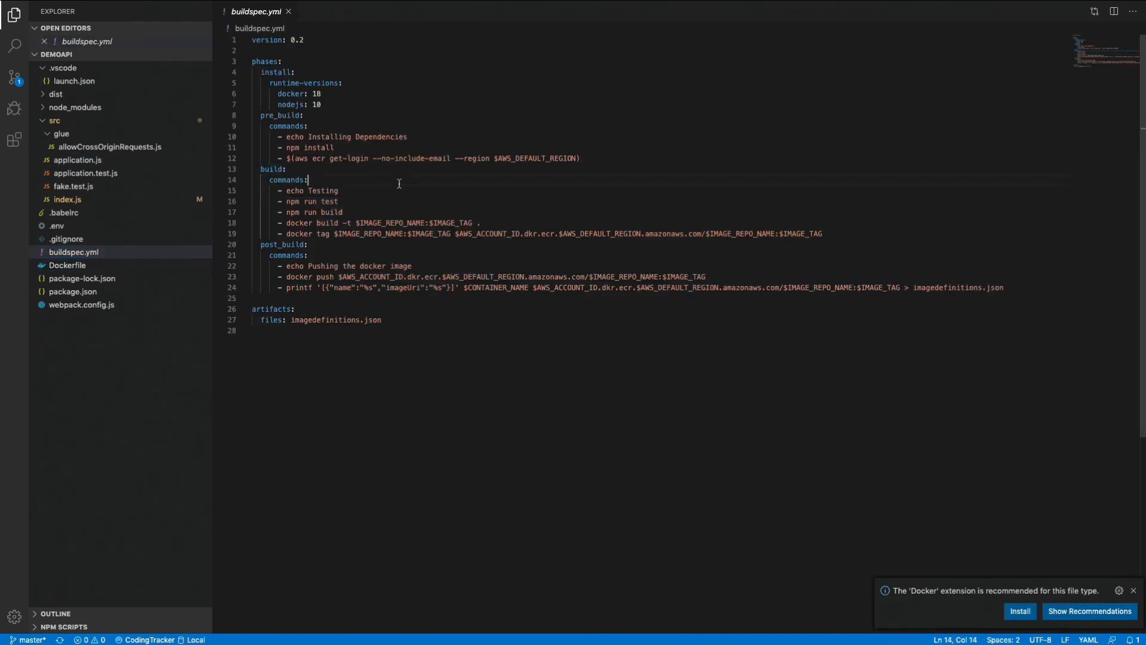
{"action": "left_click", "coordinate": [327, 171]}
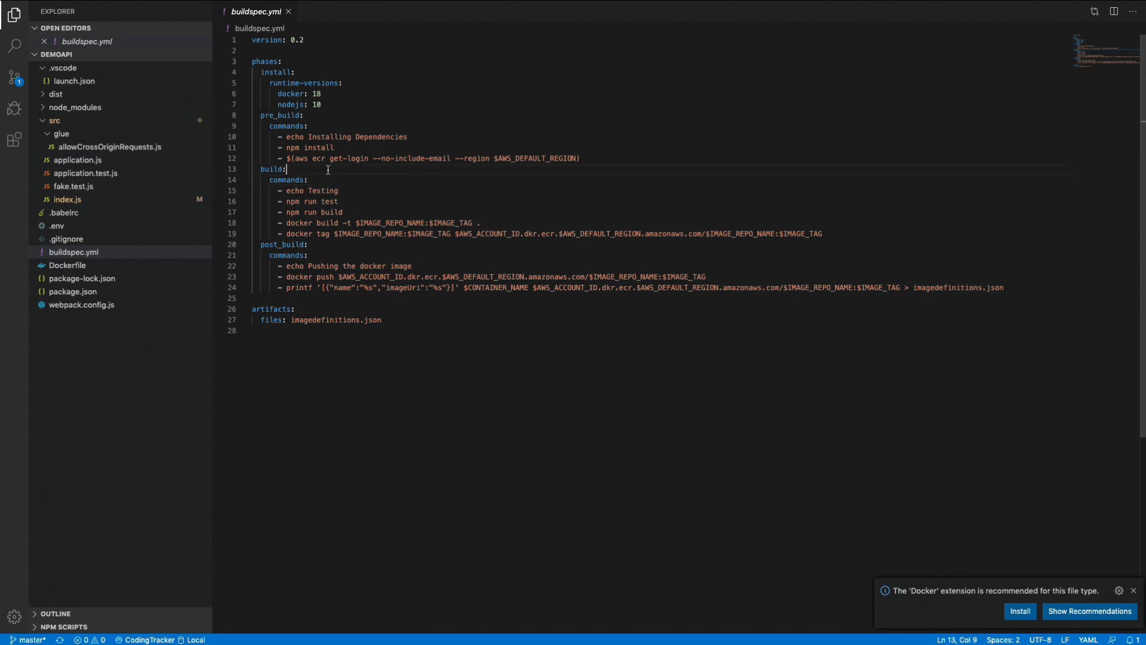
Examine the overall structure of buildspec.yml: the install, pre_build, build and post_build phases and the artifacts files entry.
{"action": "double_click", "coordinate": [273, 72]}
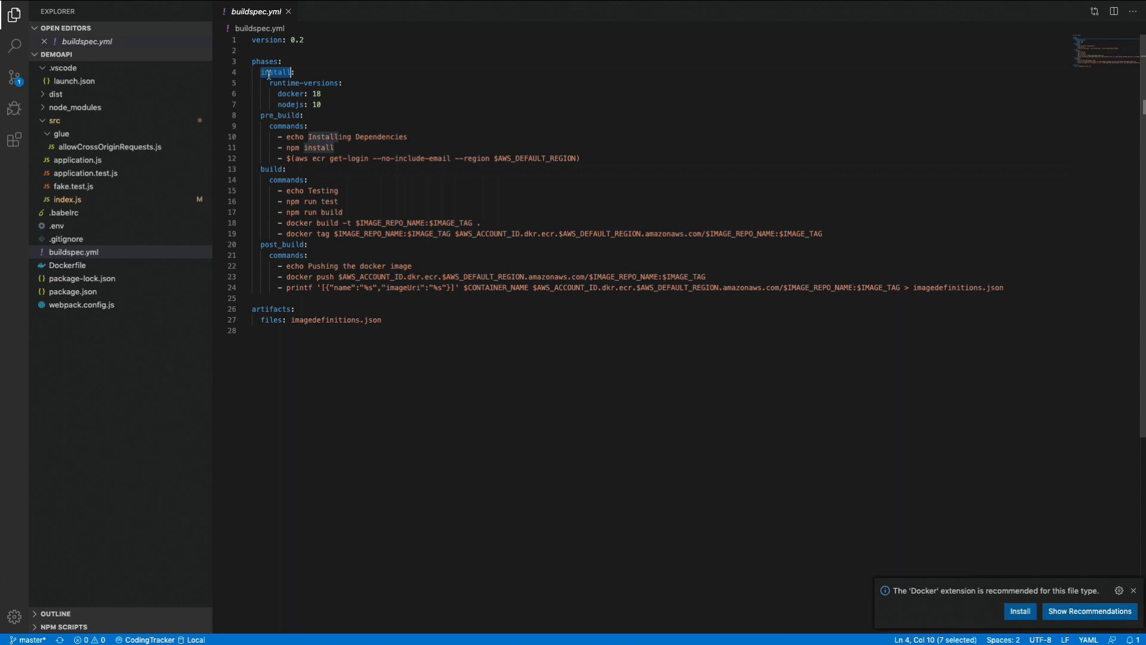
{"action": "double_click", "coordinate": [272, 114]}
{"action": "double_click", "coordinate": [273, 170]}
{"action": "double_click", "coordinate": [276, 244]}
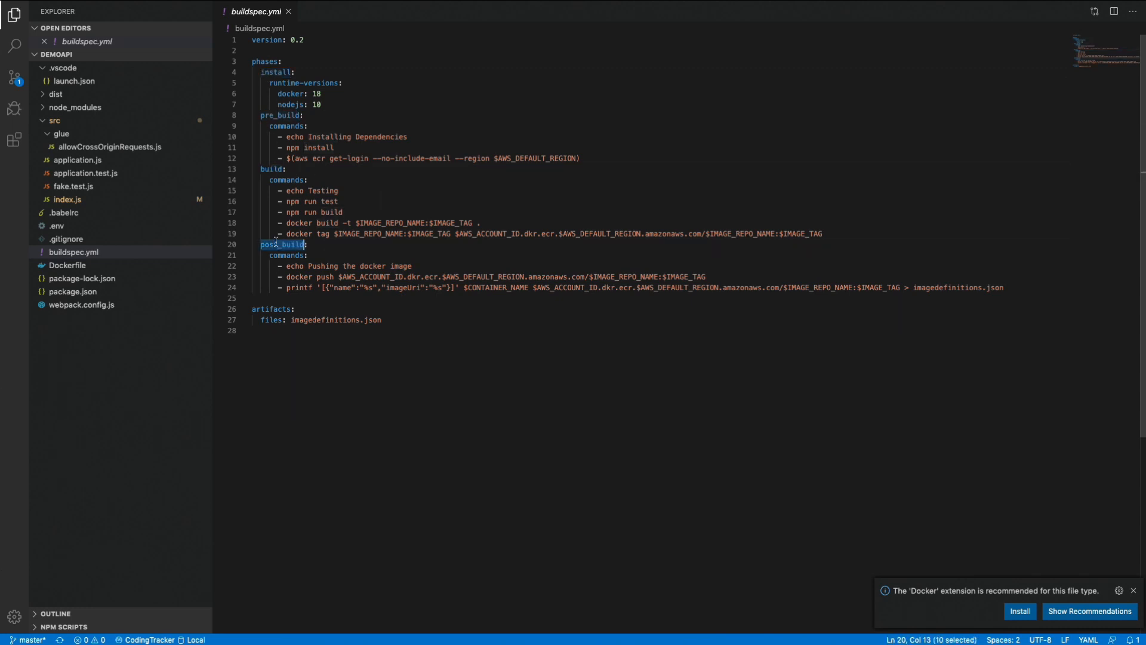
{"action": "double_click", "coordinate": [274, 309]}
{"action": "double_click", "coordinate": [271, 320]}
{"action": "left_click_drag", "start_coordinate": [384, 321], "coordinate": [261, 321]}
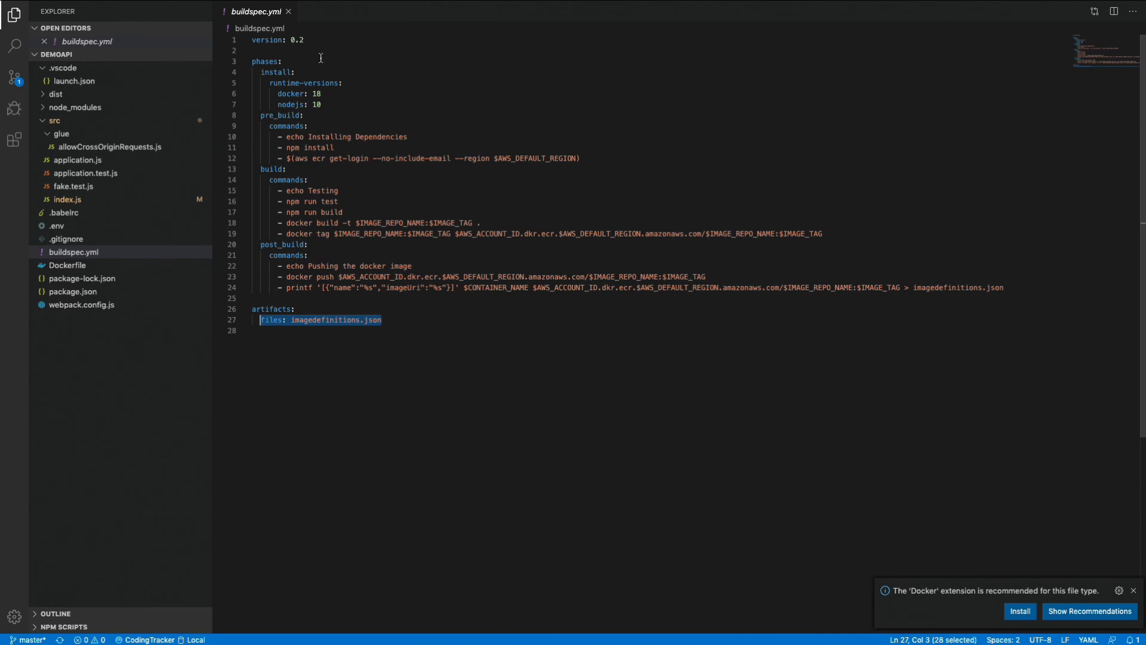
Examine the version line of buildspec.yml and the docker and nodejs runtime-versions in its install phase.
{"action": "left_click_drag", "start_coordinate": [306, 40], "coordinate": [252, 40]}
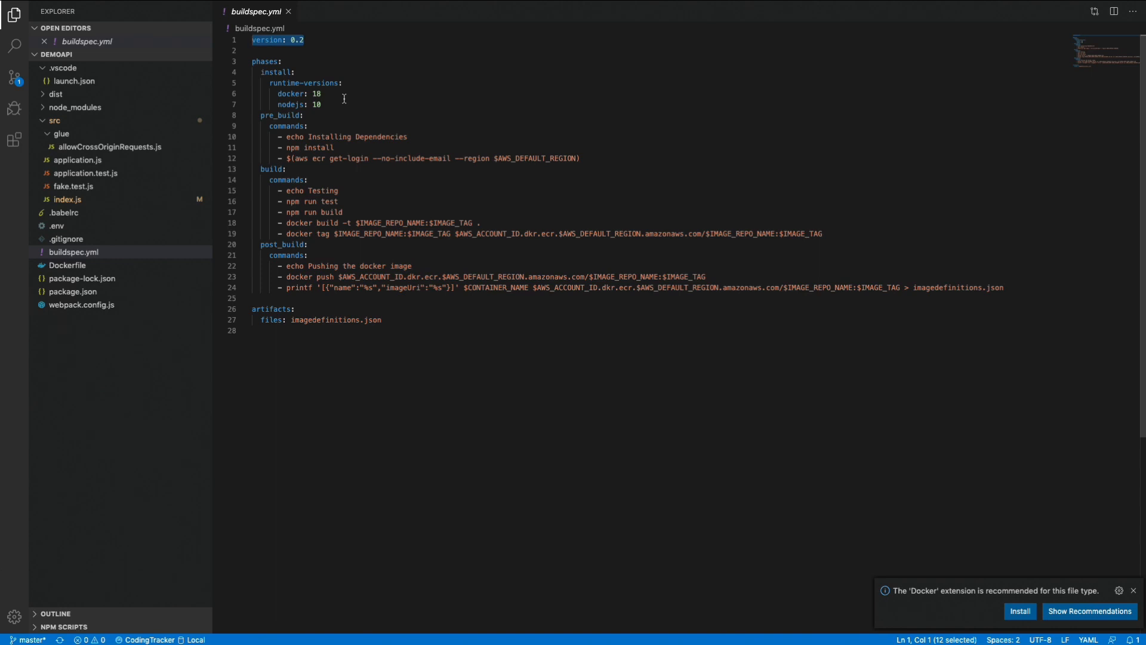
{"action": "double_click", "coordinate": [273, 71]}
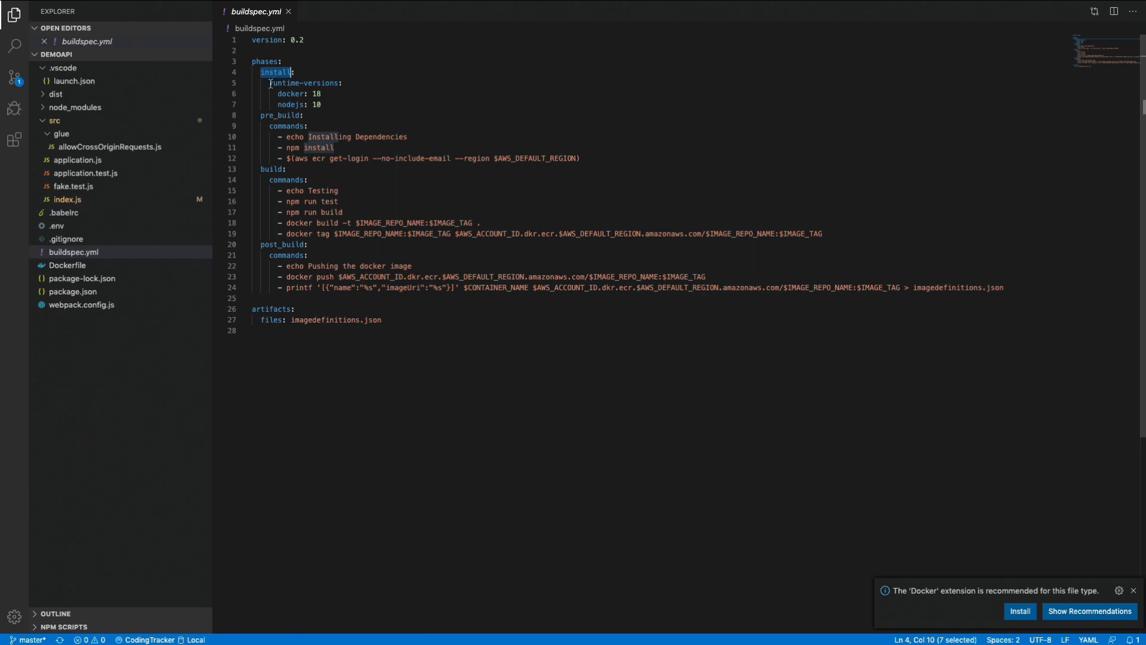
{"action": "left_click_drag", "start_coordinate": [269, 83], "coordinate": [339, 83]}
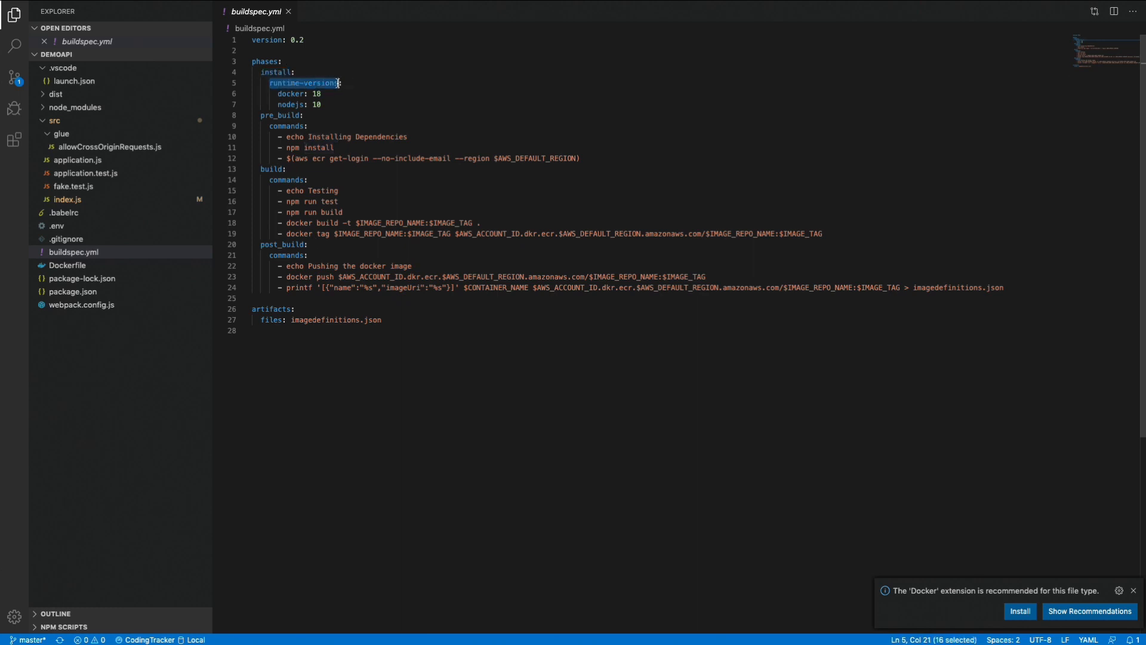
{"action": "double_click", "coordinate": [290, 94]}
{"action": "double_click", "coordinate": [291, 104]}
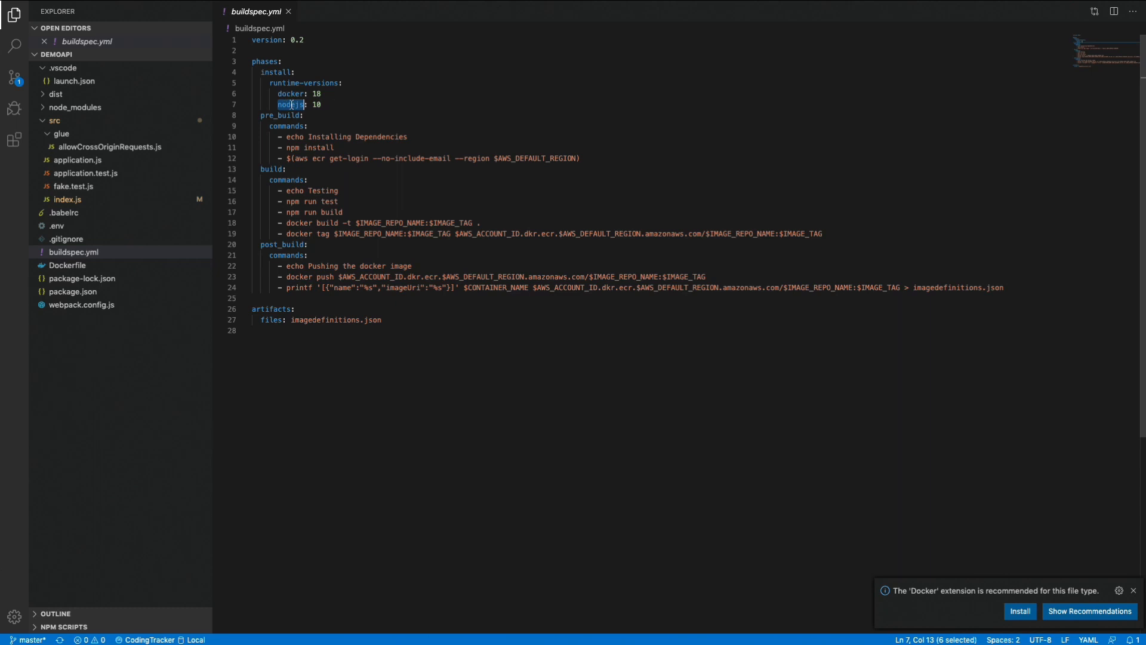
{"action": "double_click", "coordinate": [289, 93]}
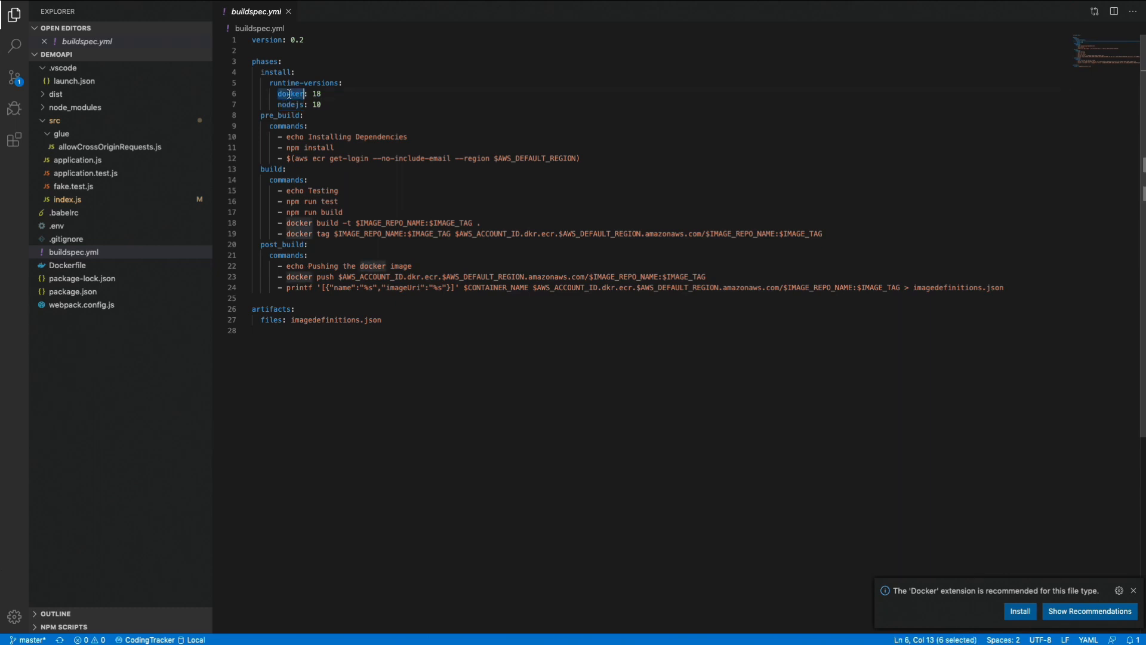
{"action": "double_click", "coordinate": [295, 105]}
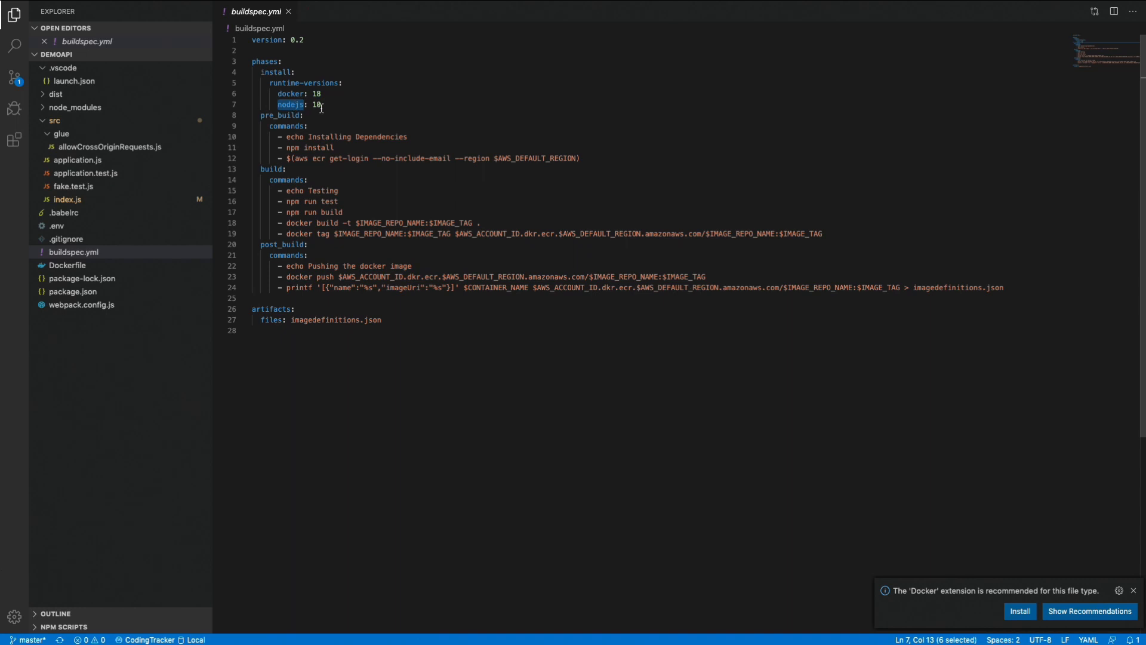
{"action": "double_click", "coordinate": [318, 105]}
{"action": "left_click_drag", "start_coordinate": [318, 105], "coordinate": [270, 84]}
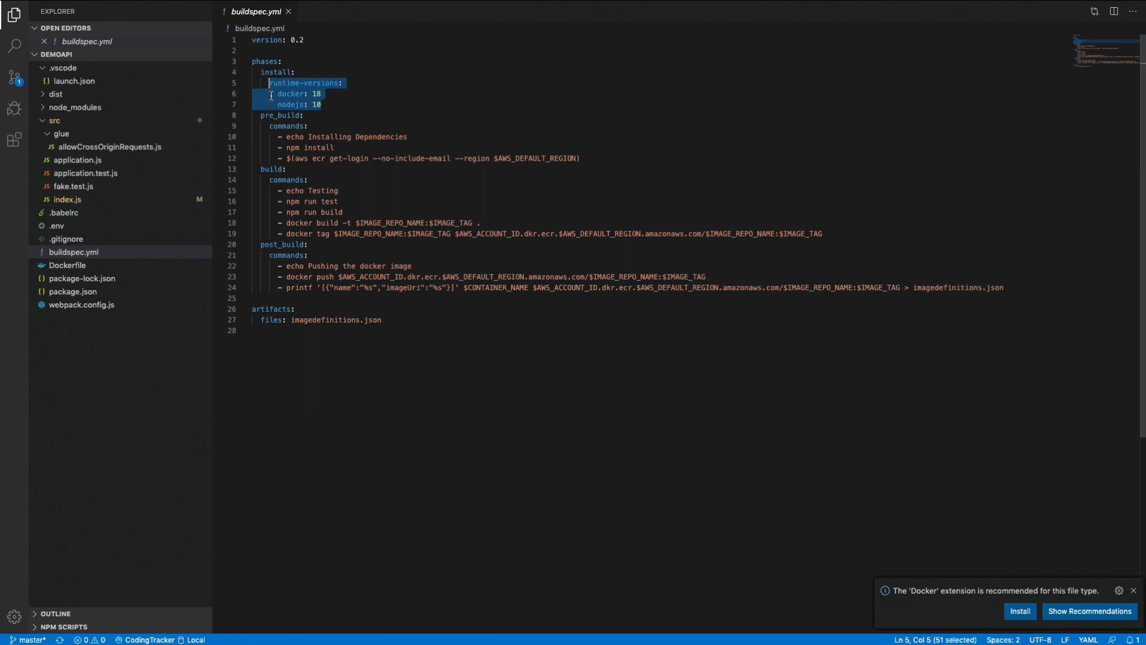
Examine the pre_build commands in buildspec.yml, including npm install and the aws ecr get-login command.
{"action": "double_click", "coordinate": [279, 124]}
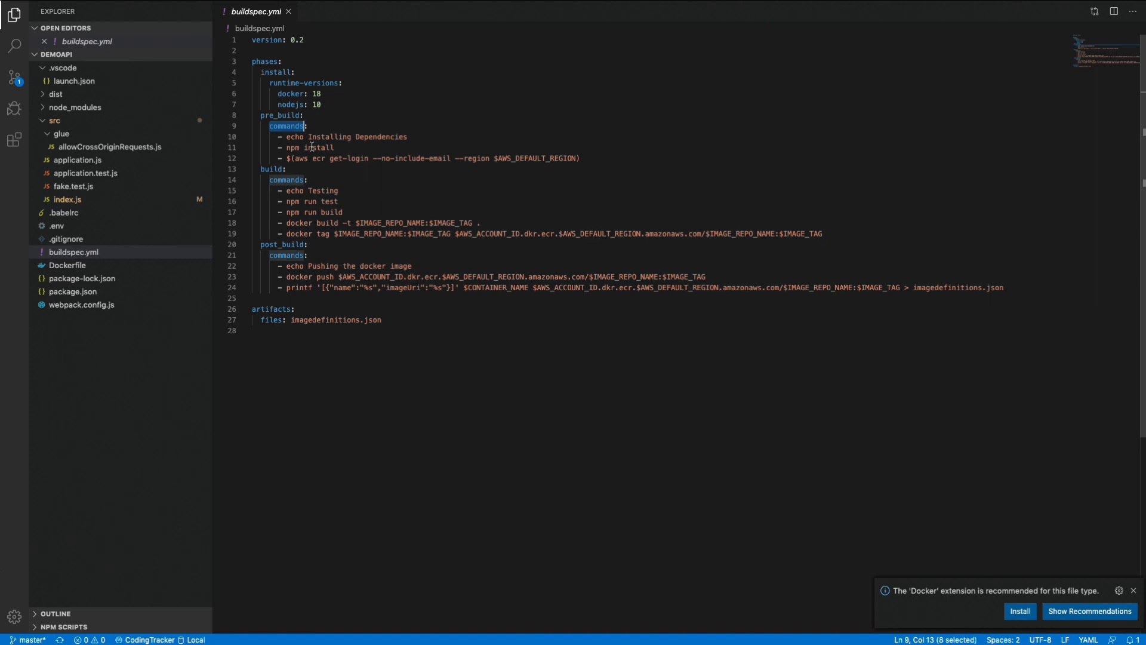
{"action": "double_click", "coordinate": [279, 115]}
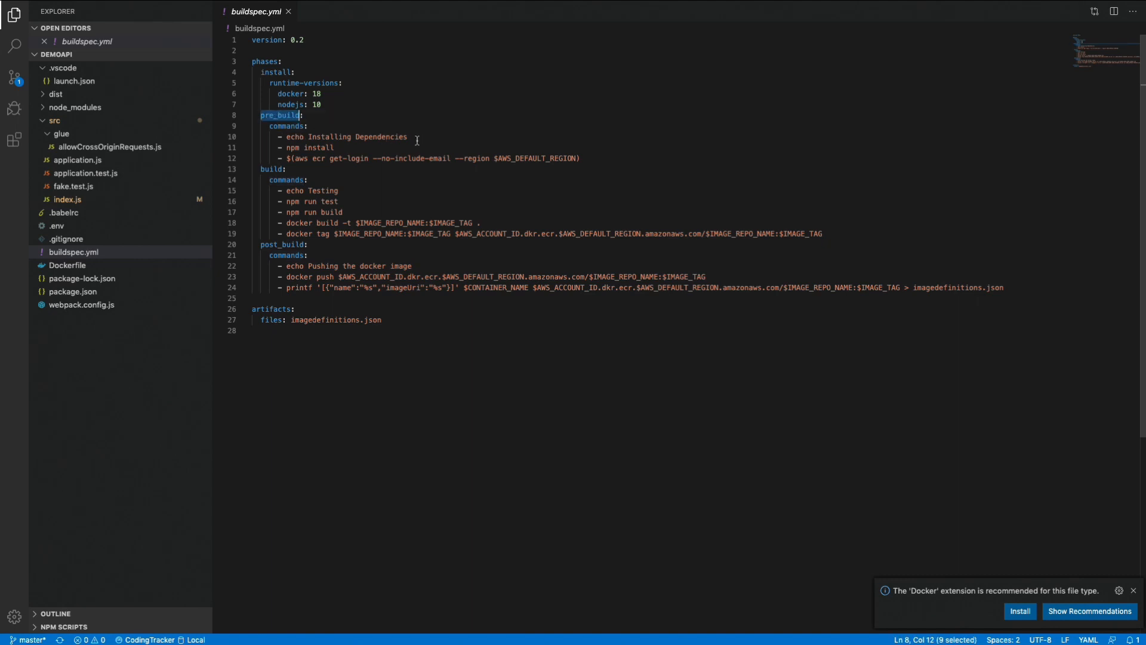
{"action": "left_click_drag", "start_coordinate": [334, 147], "coordinate": [285, 148]}
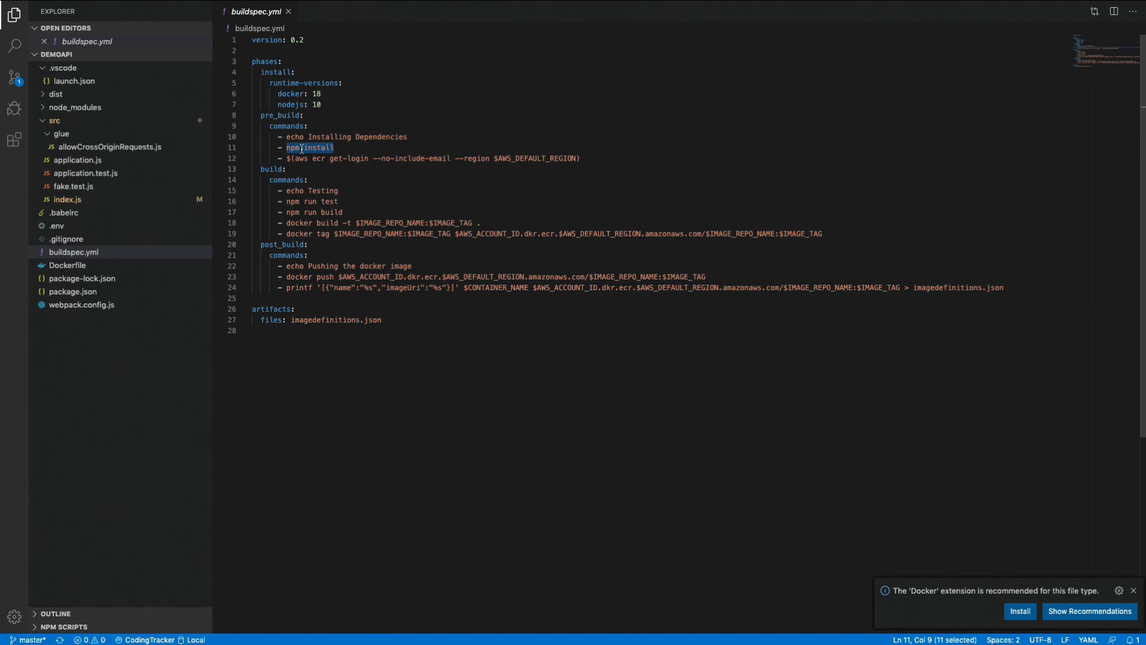
{"action": "double_click", "coordinate": [325, 149]}
{"action": "left_click_drag", "start_coordinate": [325, 148], "coordinate": [292, 151]}
{"action": "left_click_drag", "start_coordinate": [289, 157], "coordinate": [582, 154]}
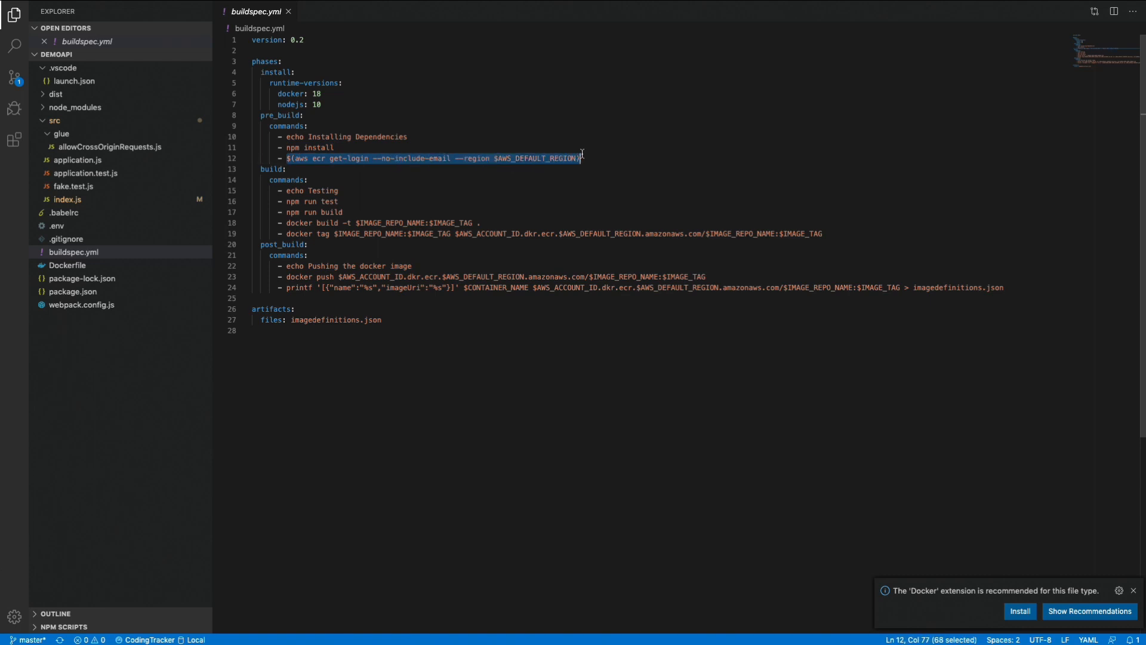
{"action": "double_click", "coordinate": [303, 159]}
{"action": "double_click", "coordinate": [319, 158]}
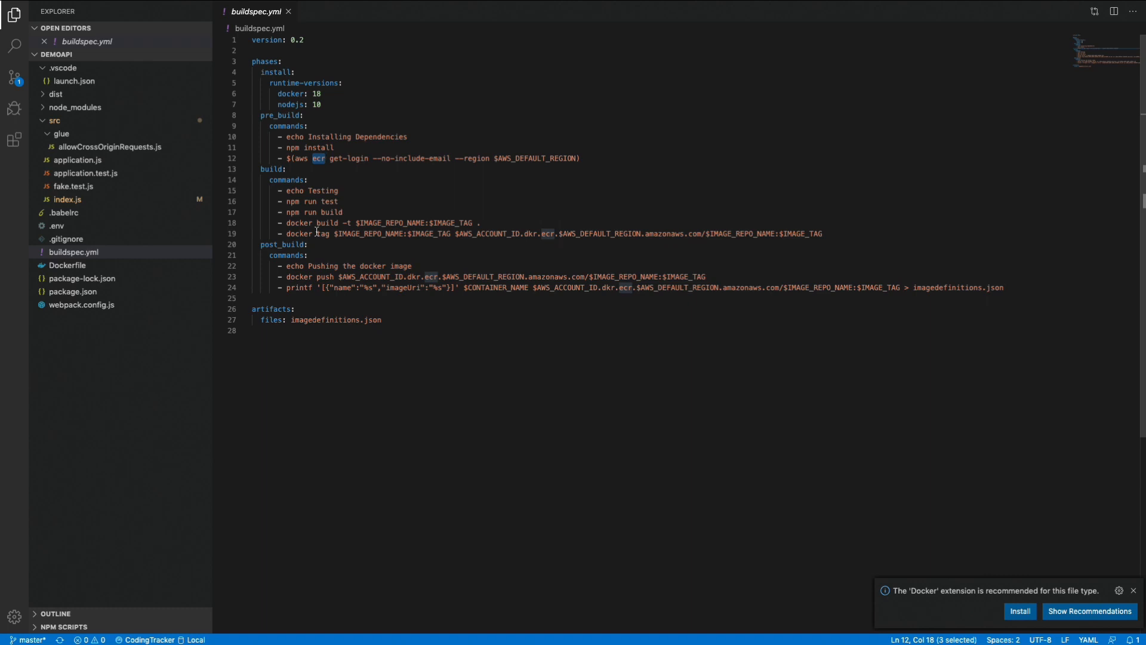
Examine the build phase's npm run test command in buildspec.yml and open package.json to check its scripts.
{"action": "double_click", "coordinate": [274, 169]}
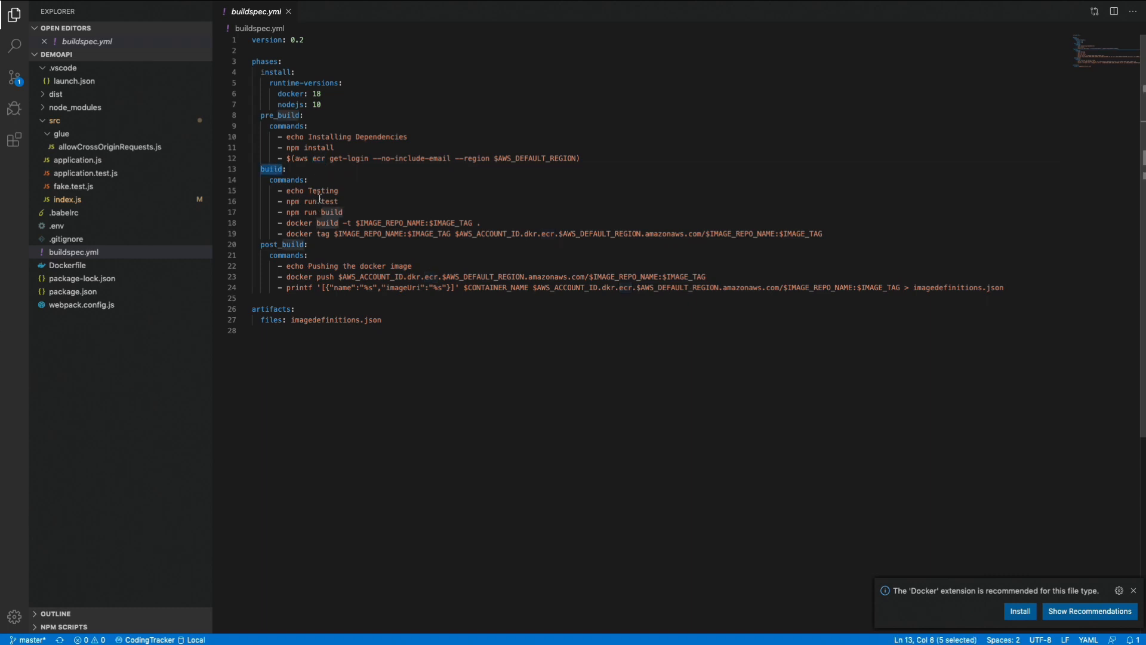
{"action": "left_click_drag", "start_coordinate": [339, 201], "coordinate": [287, 201]}
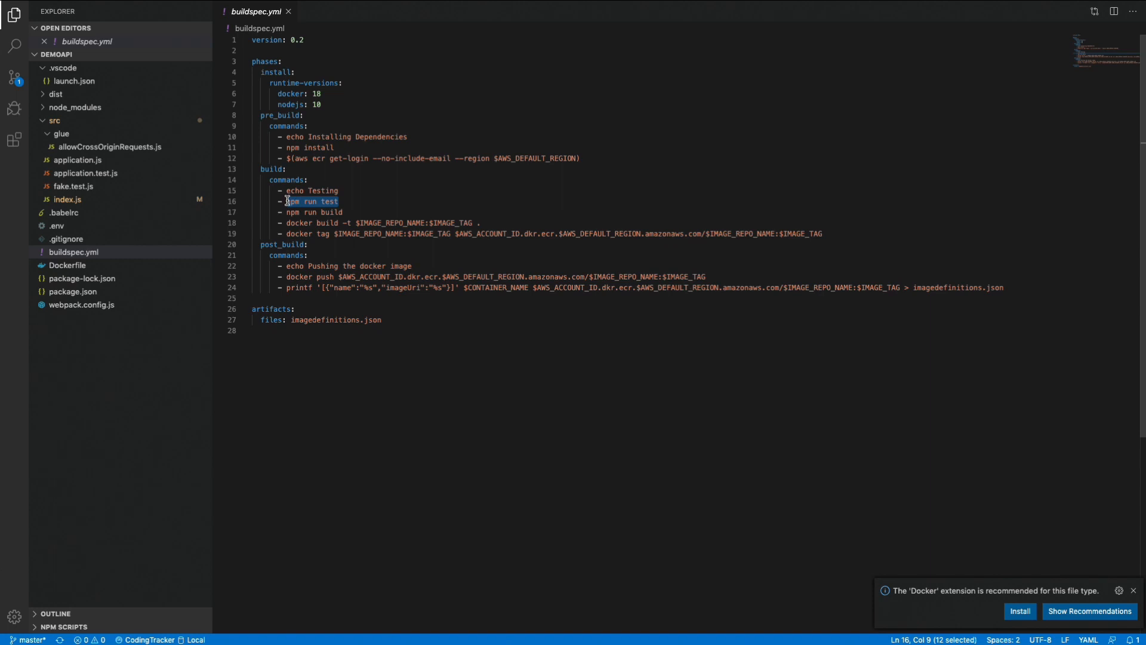
{"action": "left_click", "coordinate": [84, 293]}
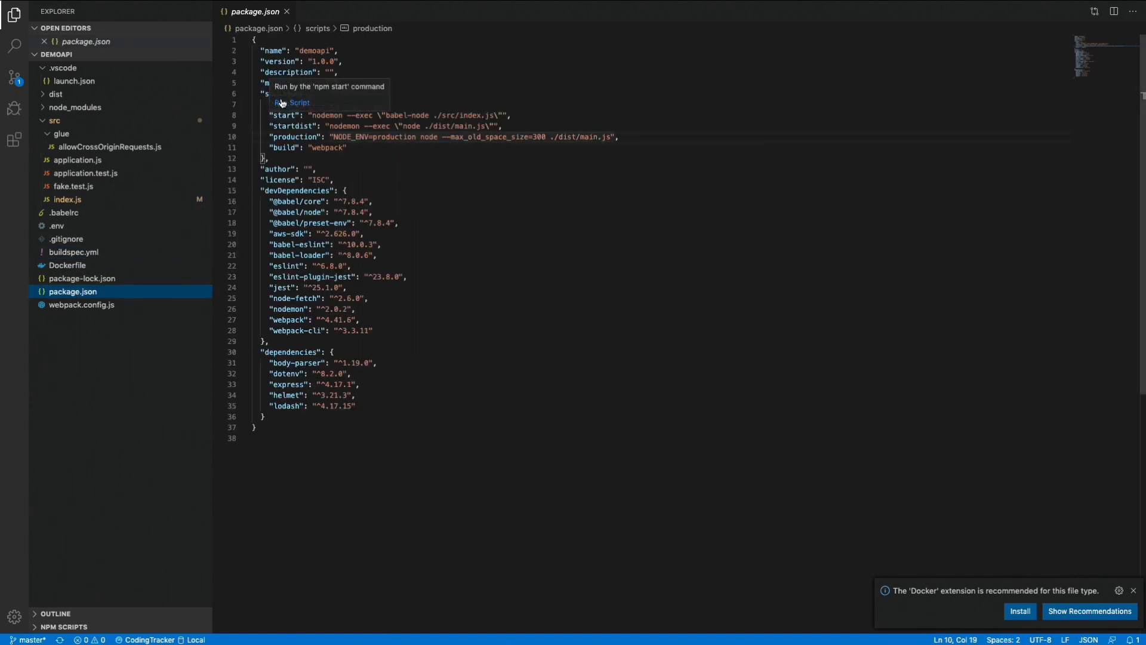
Examine the test entry among the scripts in package.json to see what npm run test executes.
{"action": "double_click", "coordinate": [283, 103]}
{"action": "left_click", "coordinate": [286, 126]}
{"action": "left_click", "coordinate": [282, 105]}
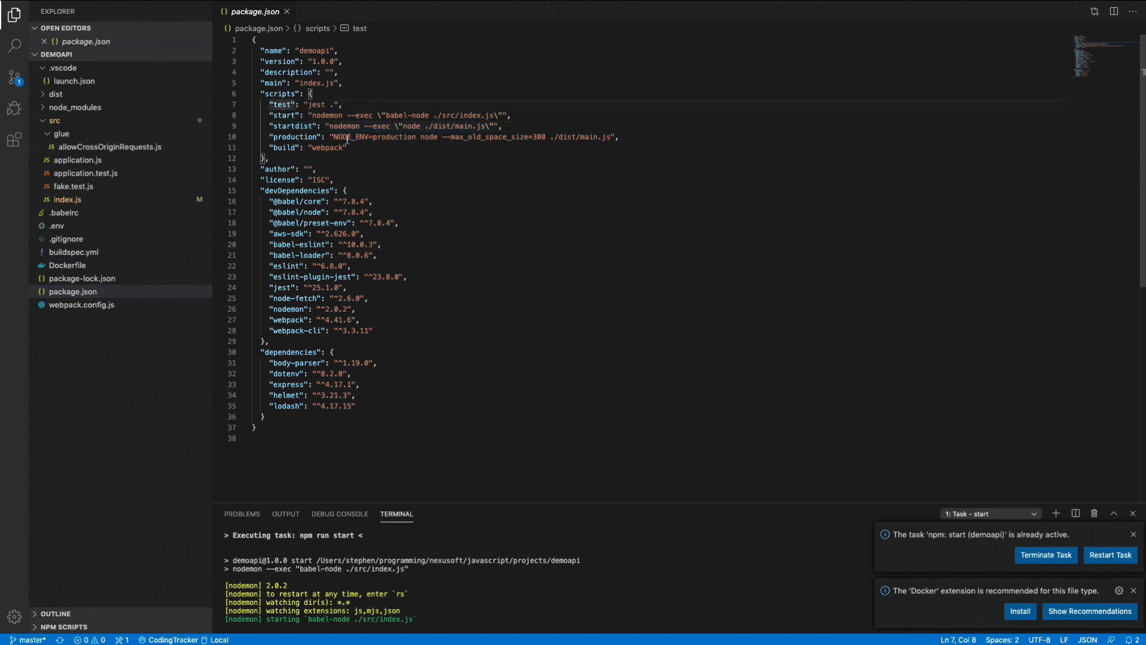
{"action": "left_click", "coordinate": [343, 180]}
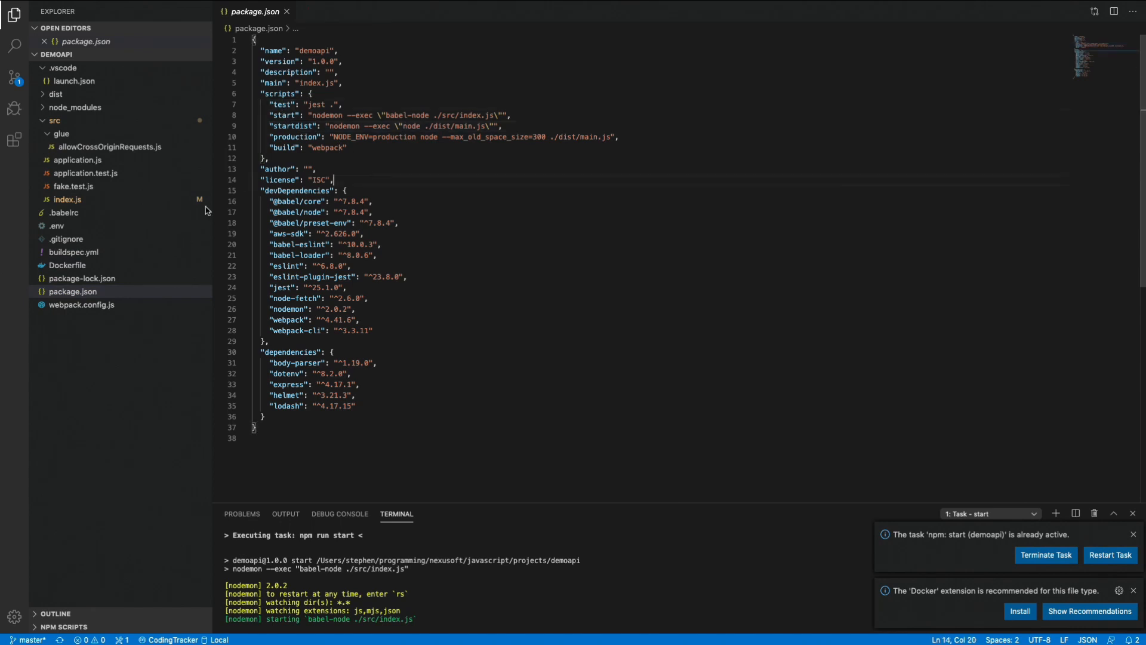
Open fake.test.js and application.test.js from the src folder to examine the project's tests.
{"action": "left_click", "coordinate": [74, 173]}
{"action": "left_click", "coordinate": [70, 185]}
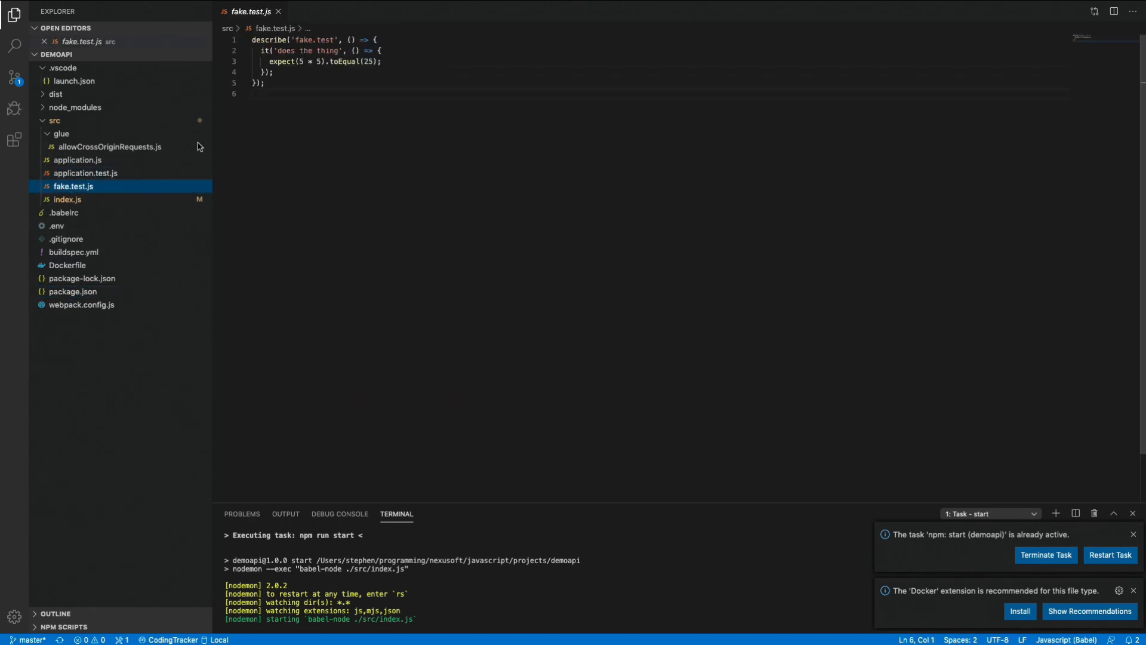
{"action": "left_click", "coordinate": [92, 173]}
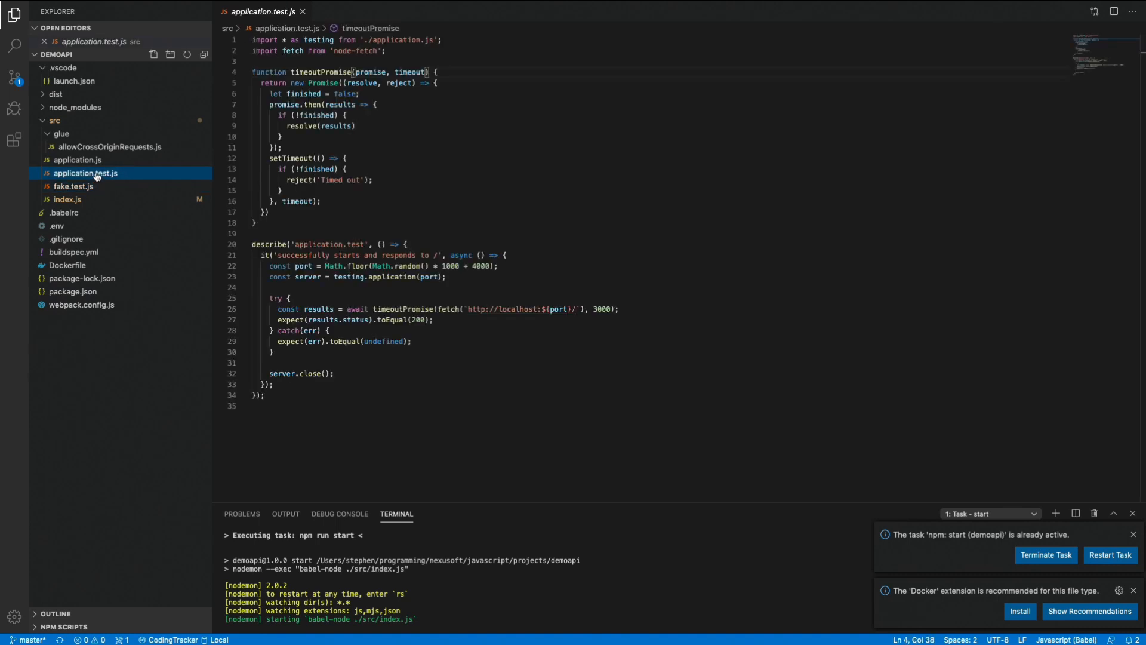
Examine the startup test in application.test.js, including the application(port) call and the timeoutPromise fetch of the localhost URL, and close the file.
{"action": "left_click", "coordinate": [295, 258]}
{"action": "left_click", "coordinate": [400, 278]}
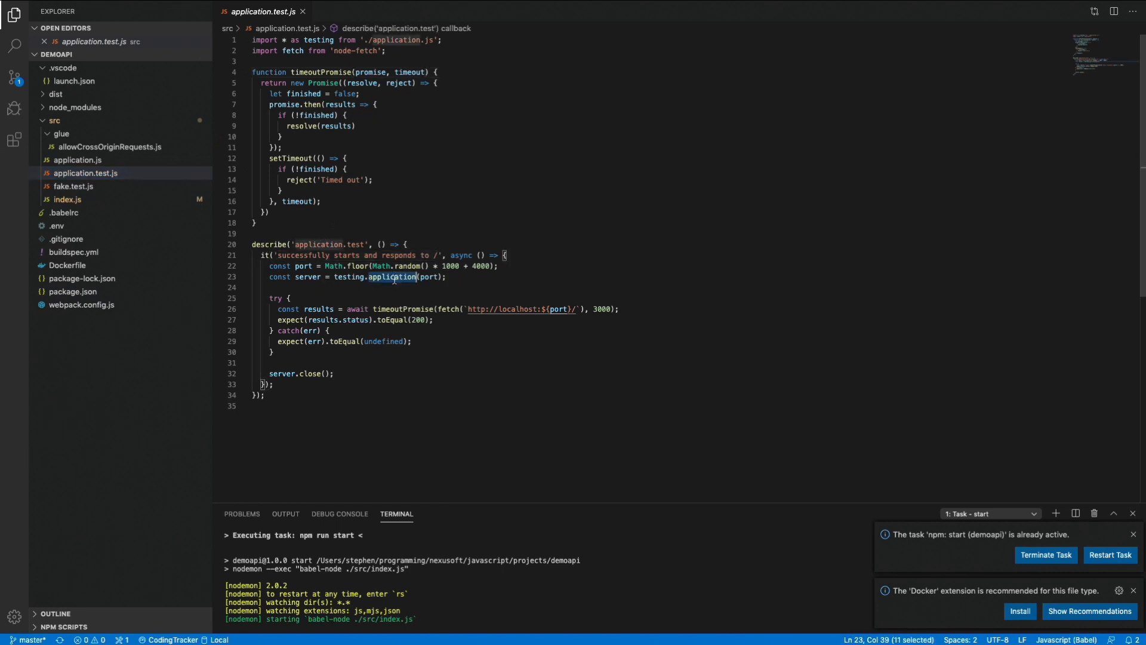
{"action": "double_click", "coordinate": [431, 277]}
{"action": "double_click", "coordinate": [409, 308]}
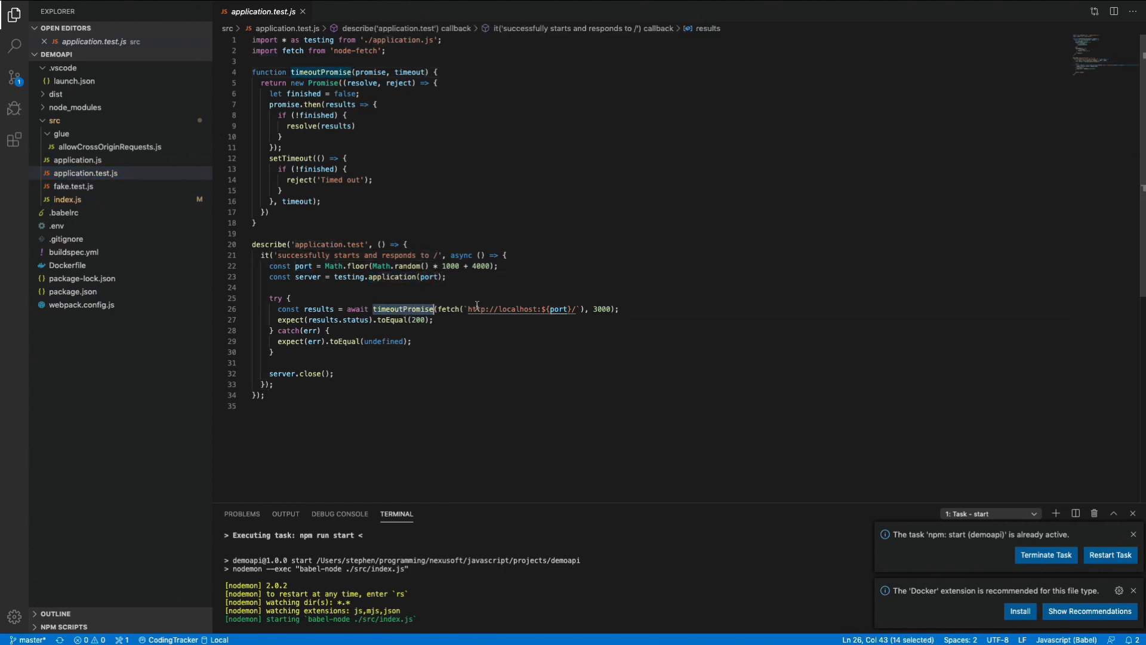
{"action": "left_click_drag", "start_coordinate": [577, 309], "coordinate": [467, 309]}
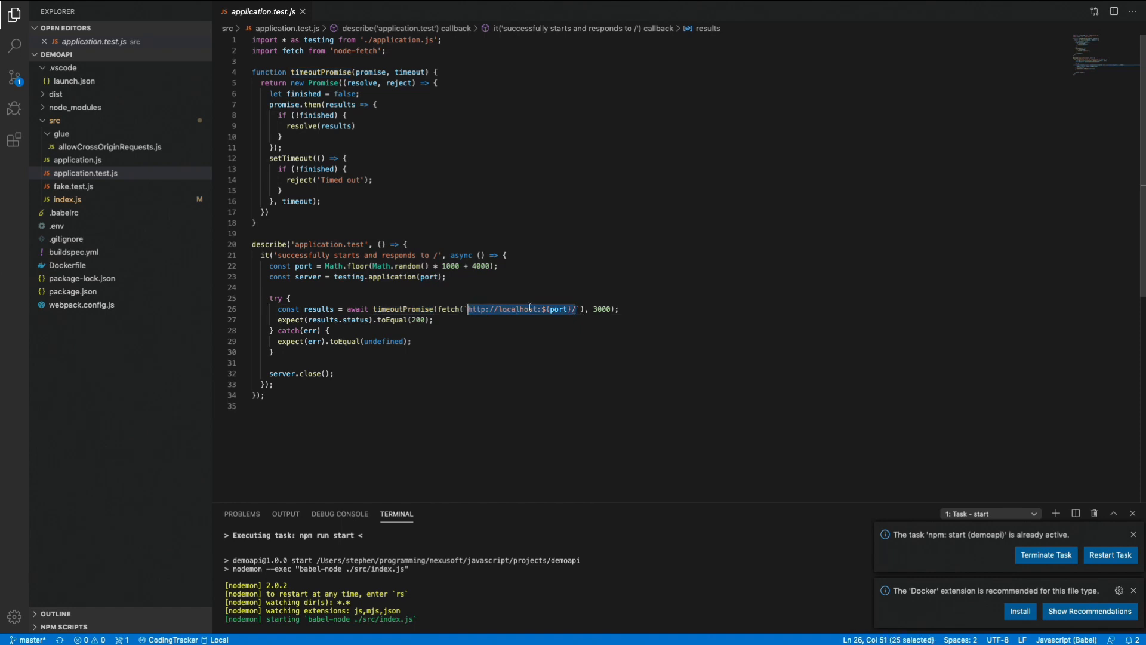
{"action": "left_click", "coordinate": [603, 307]}
{"action": "left_click", "coordinate": [508, 292]}
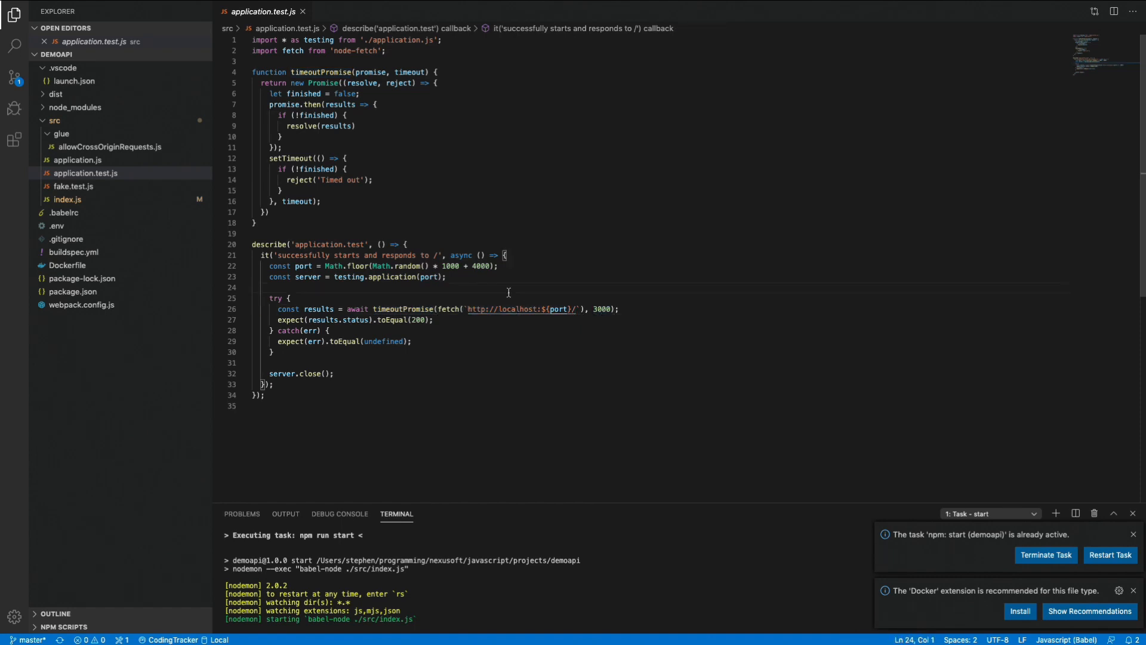
{"action": "left_click", "coordinate": [336, 156]}
{"action": "key", "text": "super+w"}
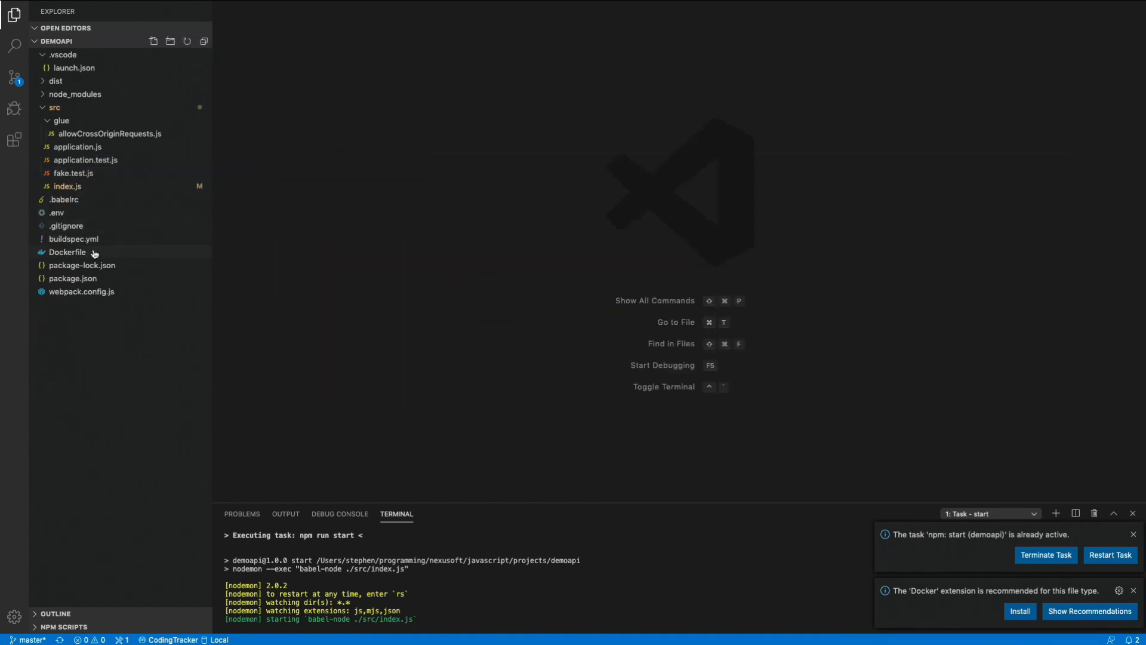
Reopen buildspec.yml and examine the npm run test and npm run build commands in the build phase.
{"action": "left_click", "coordinate": [72, 228]}
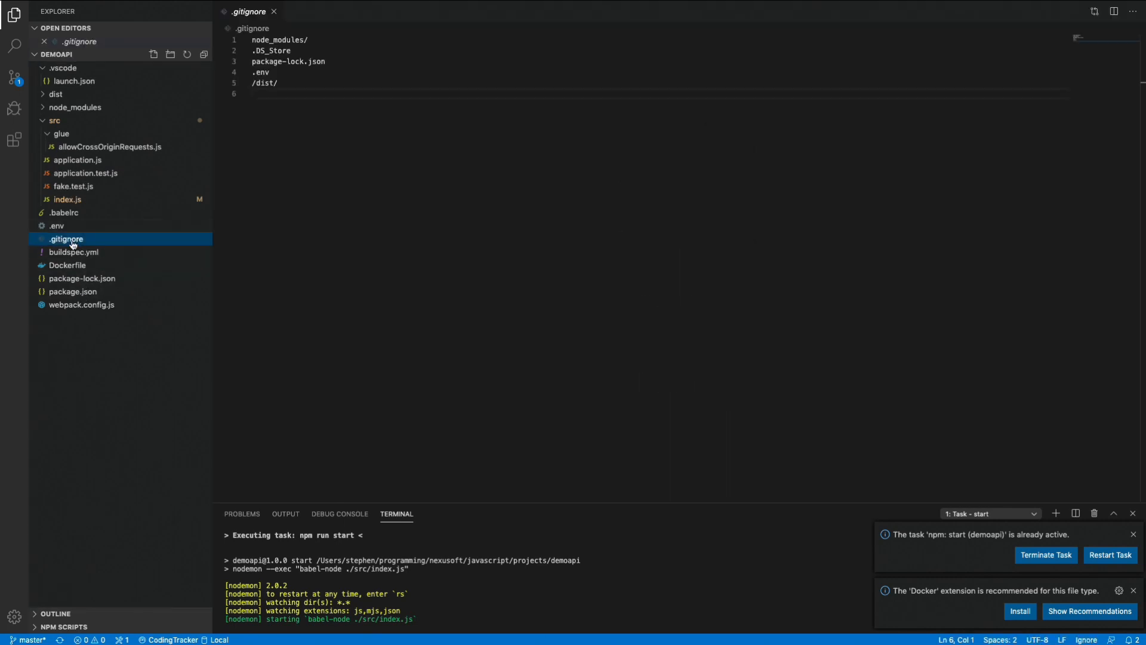
{"action": "left_click", "coordinate": [72, 253]}
{"action": "left_click", "coordinate": [444, 169]}
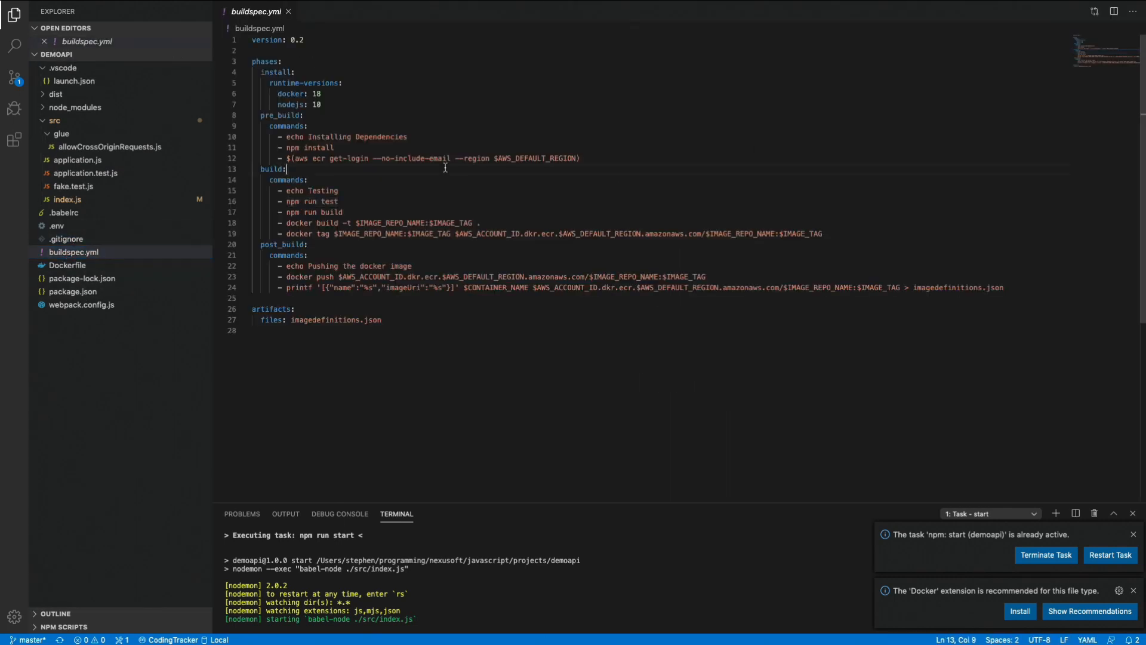
{"action": "left_click", "coordinate": [333, 201]}
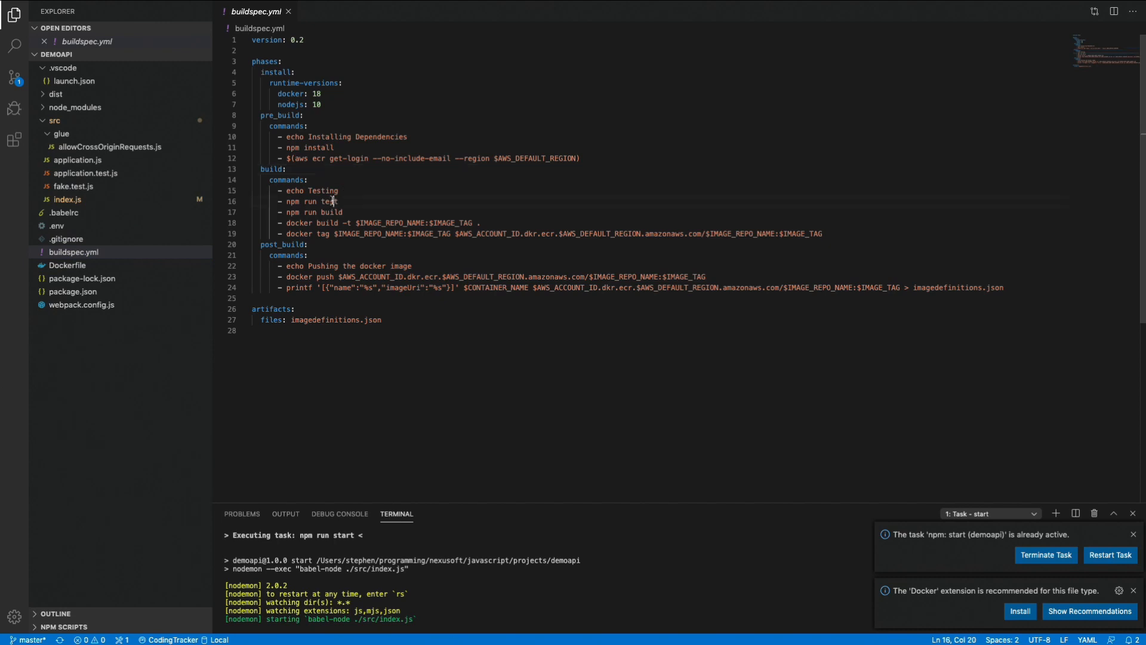
{"action": "double_click", "coordinate": [330, 201]}
{"action": "double_click", "coordinate": [331, 213]}
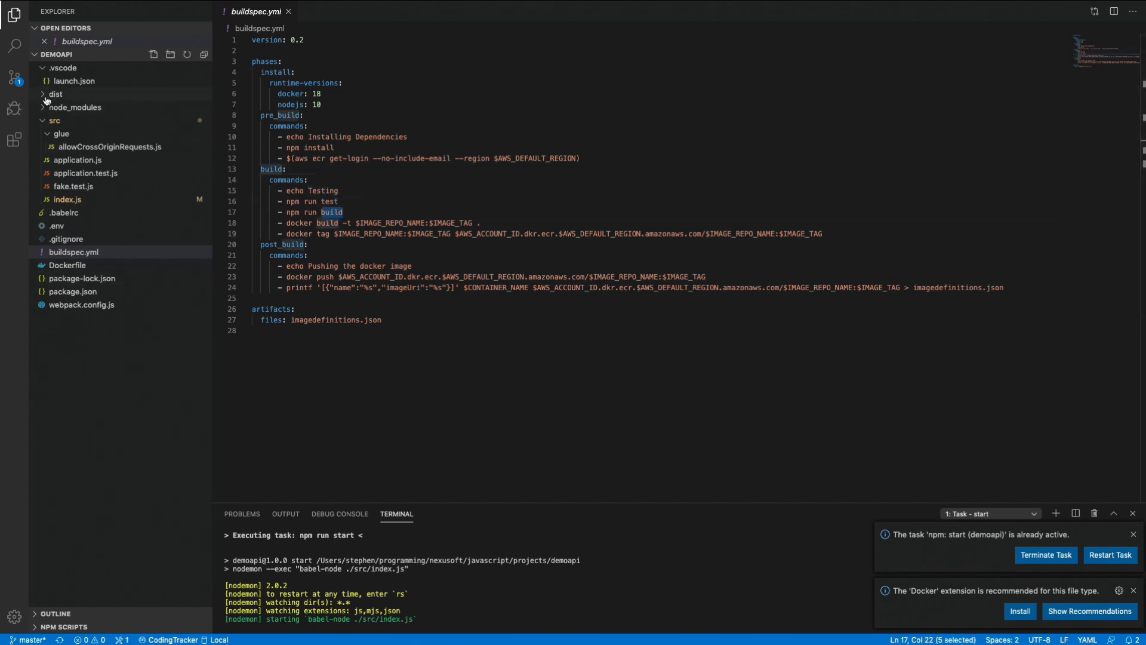
Examine the docker build command in buildspec.yml and its IMAGE_REPO_NAME and IMAGE_TAG variables.
{"action": "left_click_drag", "start_coordinate": [286, 223], "coordinate": [478, 222]}
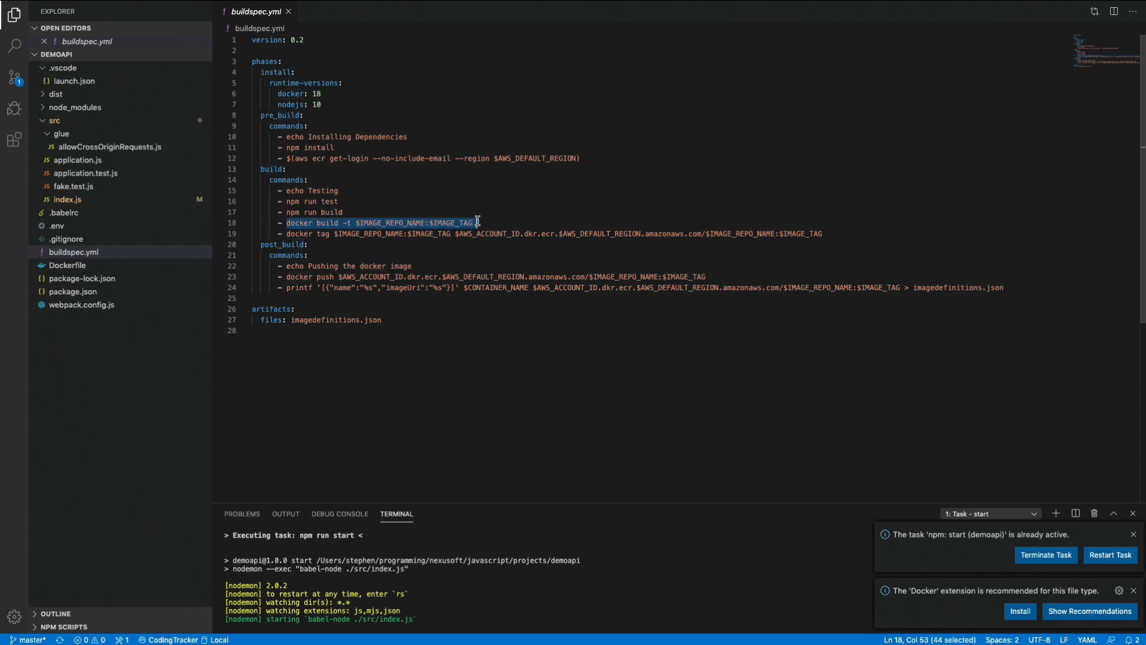
{"action": "double_click", "coordinate": [376, 223]}
{"action": "double_click", "coordinate": [443, 222]}
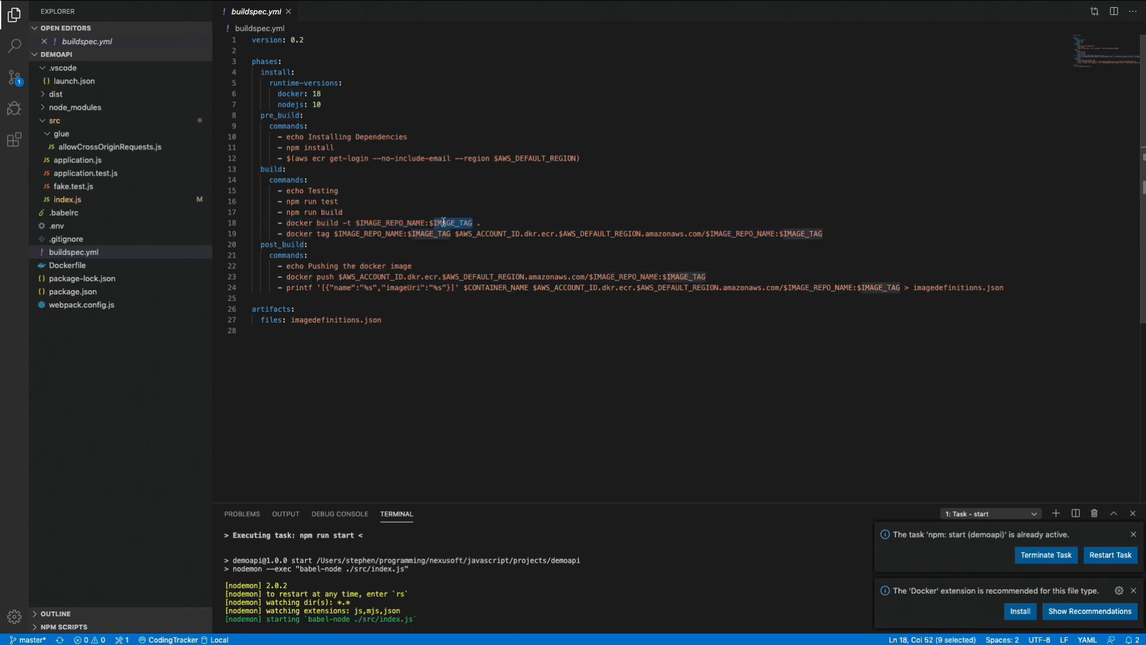
{"action": "double_click", "coordinate": [408, 222]}
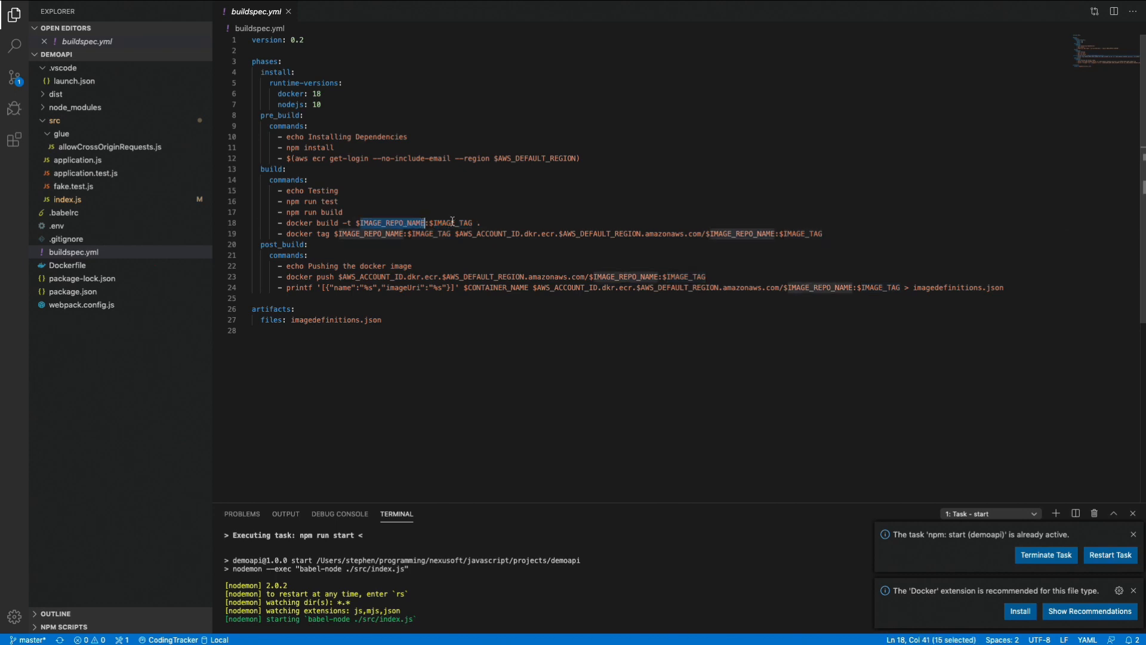
{"action": "double_click", "coordinate": [452, 222]}
{"action": "double_click", "coordinate": [406, 222]}
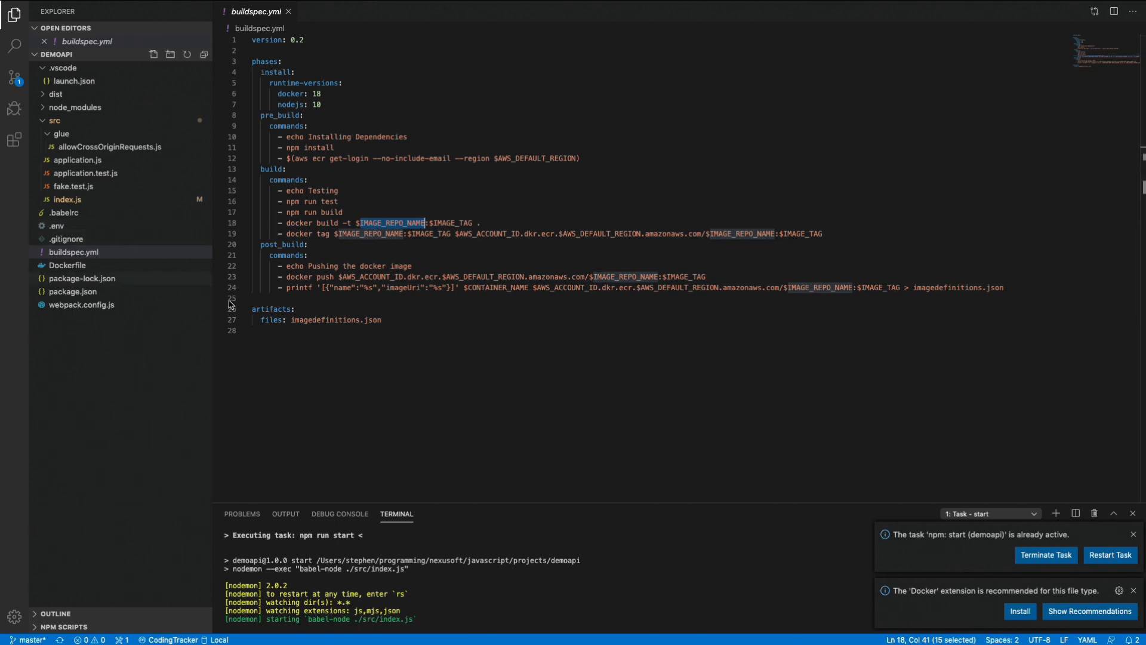
Examine the image name, tag and AWS_ACCOUNT_ID variables used by the docker tag and docker push commands.
{"action": "double_click", "coordinate": [387, 234]}
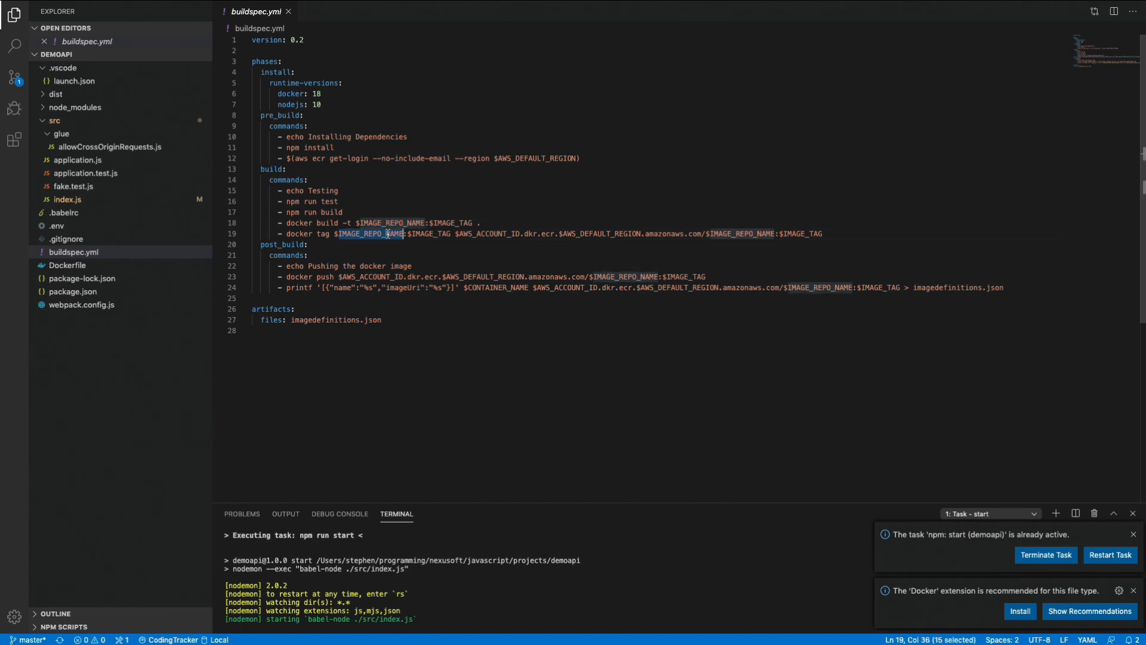
{"action": "double_click", "coordinate": [763, 234]}
{"action": "double_click", "coordinate": [621, 276]}
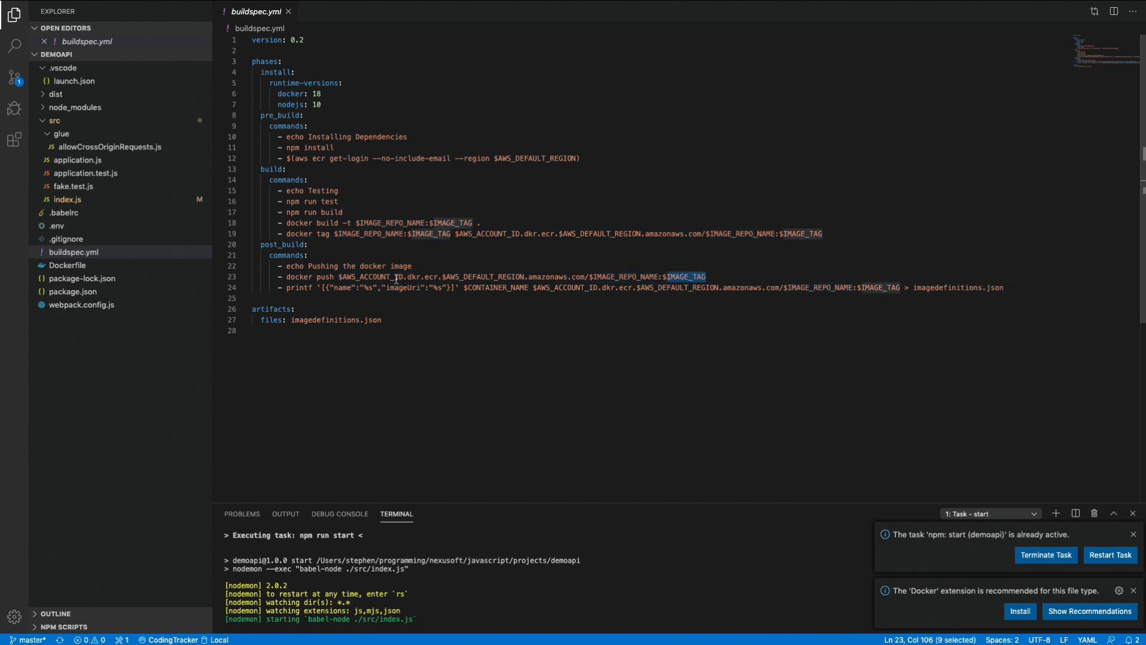
{"action": "double_click", "coordinate": [373, 276]}
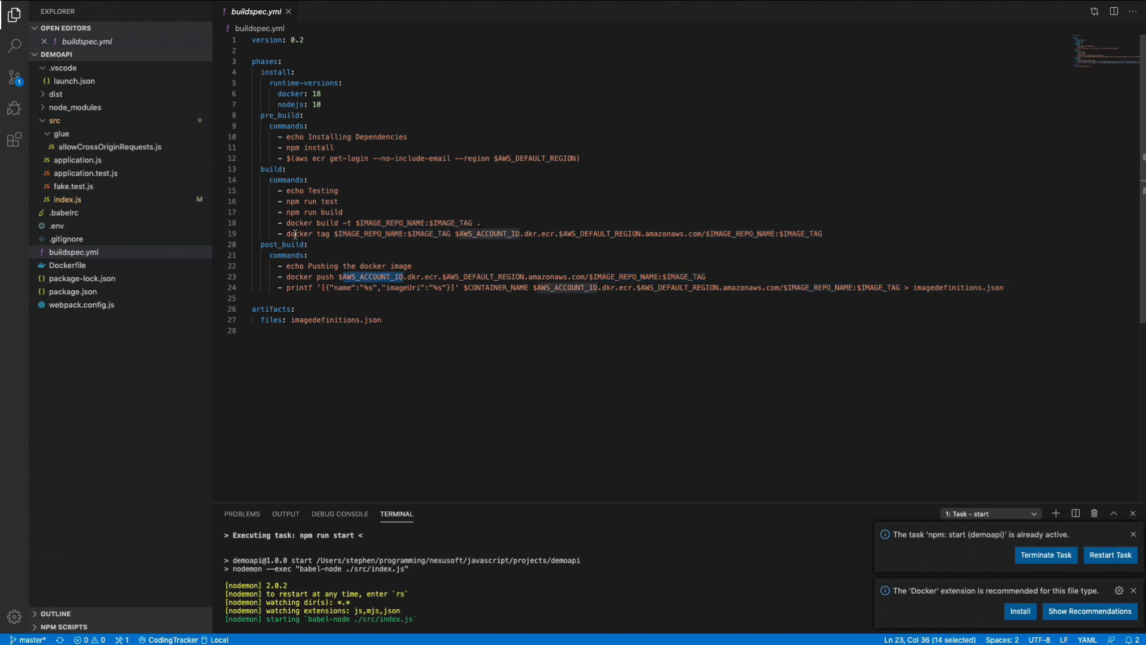
Trace the image reference through the docker build, docker tag and docker push commands in buildspec.yml.
{"action": "double_click", "coordinate": [321, 224]}
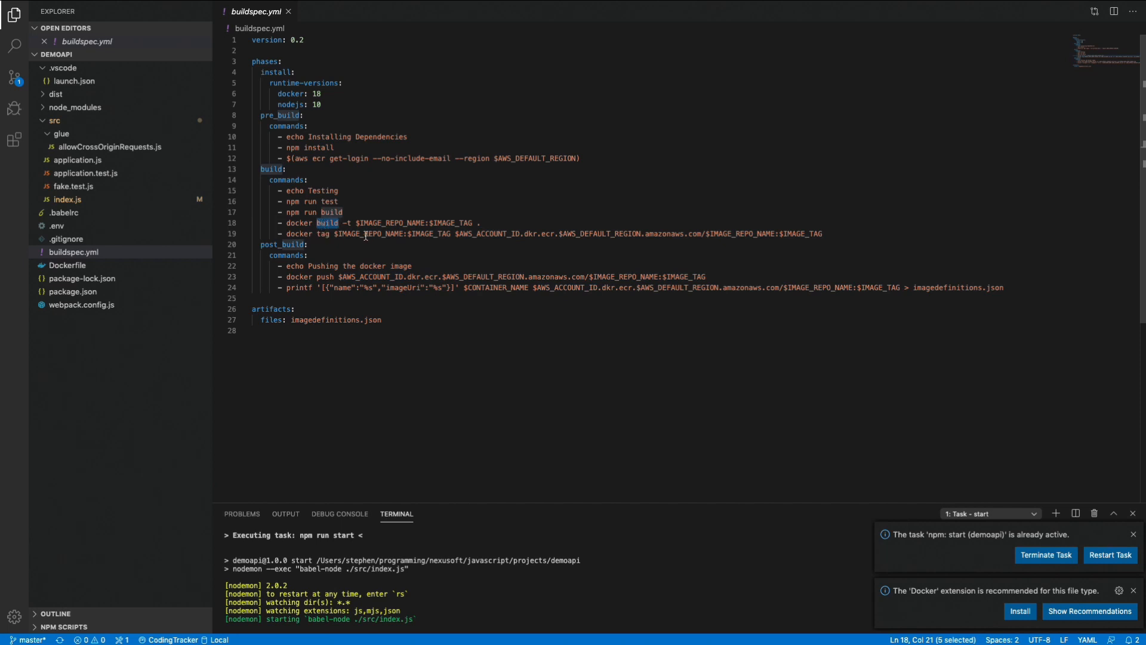
{"action": "left_click_drag", "start_coordinate": [357, 222], "coordinate": [471, 223]}
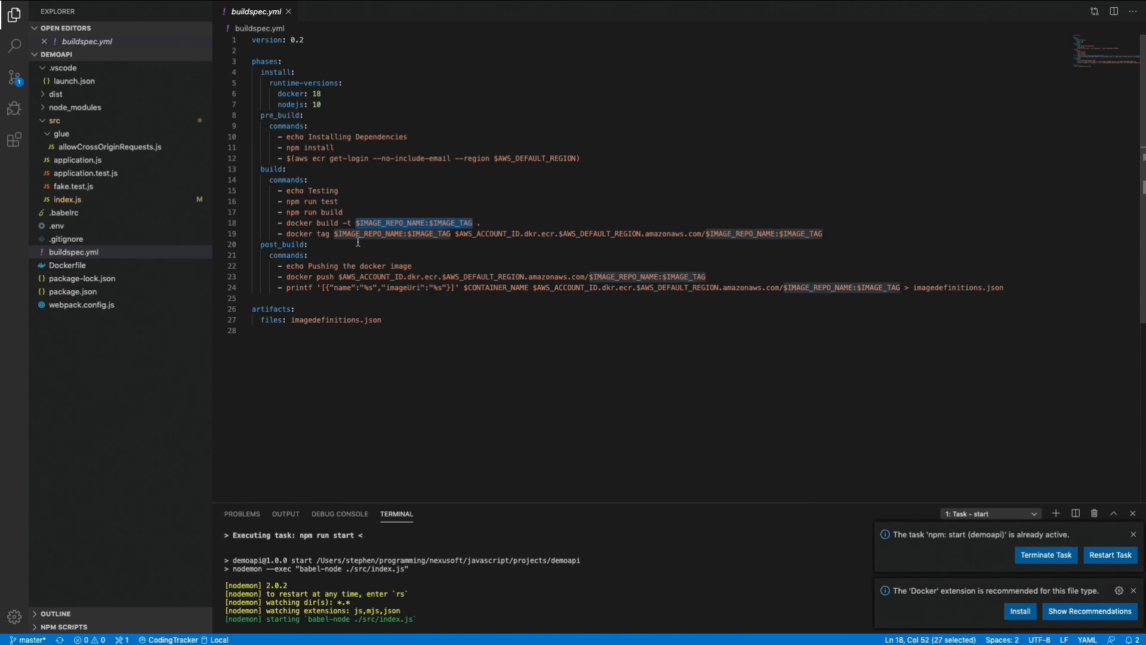
{"action": "left_click", "coordinate": [338, 234]}
{"action": "left_click_drag", "start_coordinate": [335, 233], "coordinate": [824, 235]}
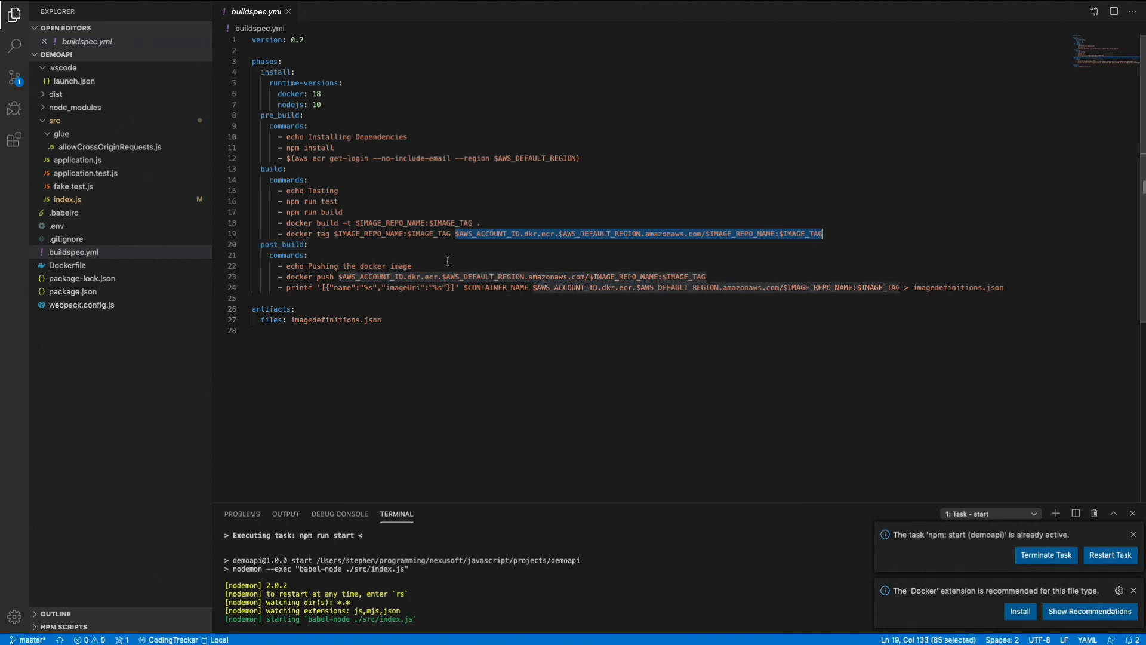
{"action": "left_click_drag", "start_coordinate": [287, 276], "coordinate": [708, 277]}
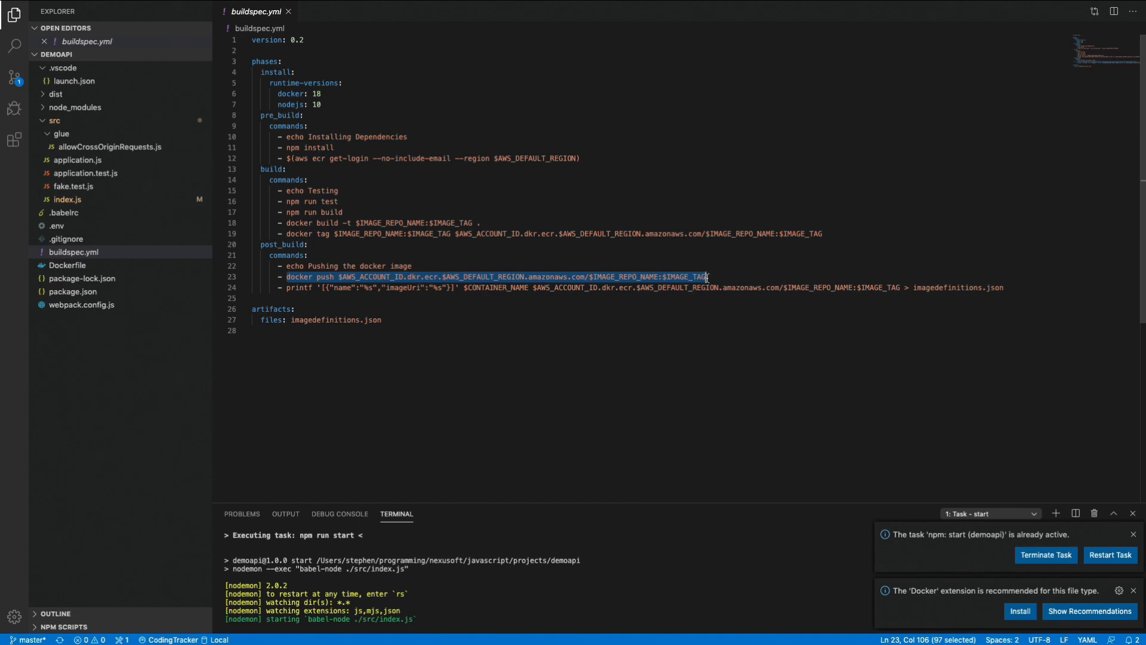
Examine the post_build printf command in buildspec.yml and its output redirection to imagedefinitions.json.
{"action": "left_click", "coordinate": [292, 288]}
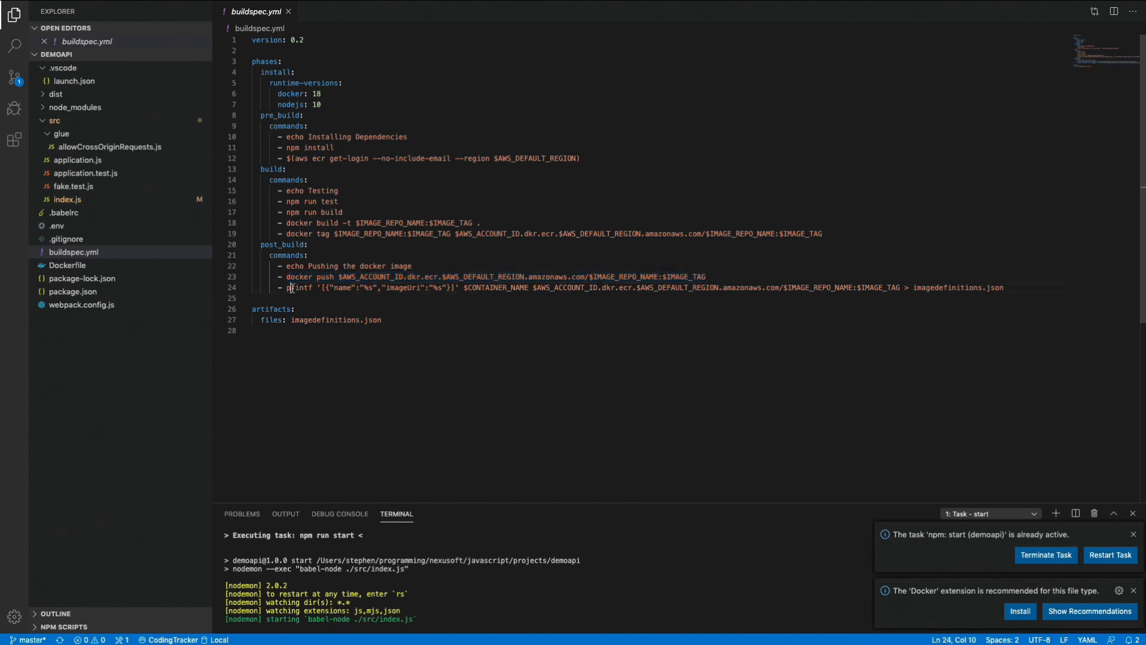
{"action": "double_click", "coordinate": [291, 288]}
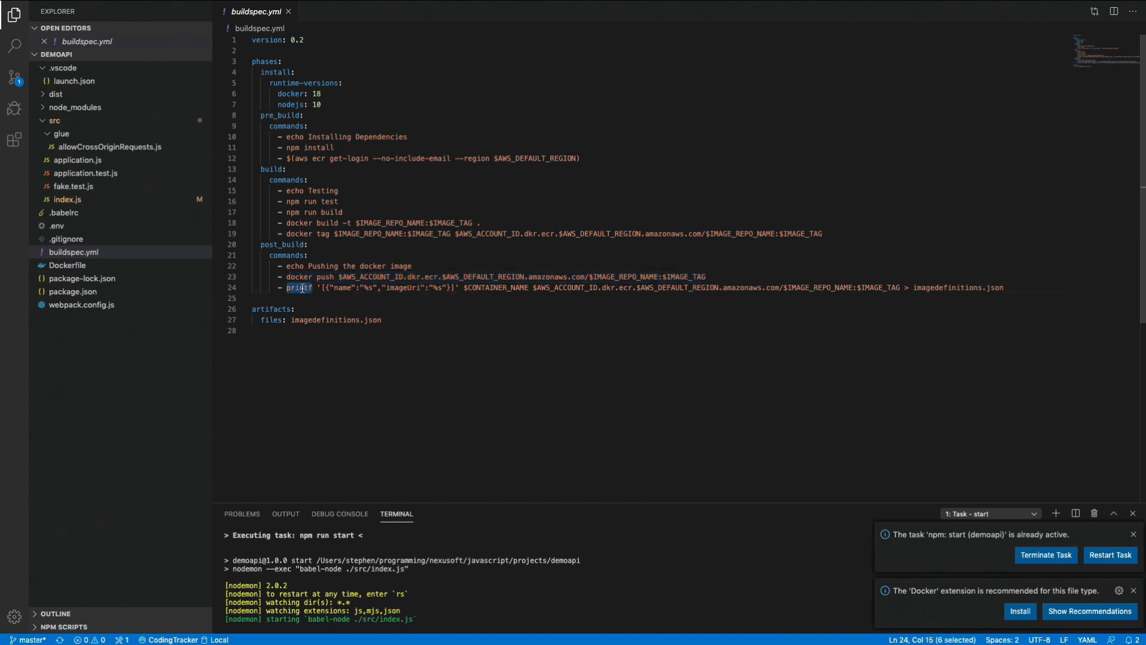
{"action": "left_click_drag", "start_coordinate": [914, 288], "coordinate": [999, 289]}
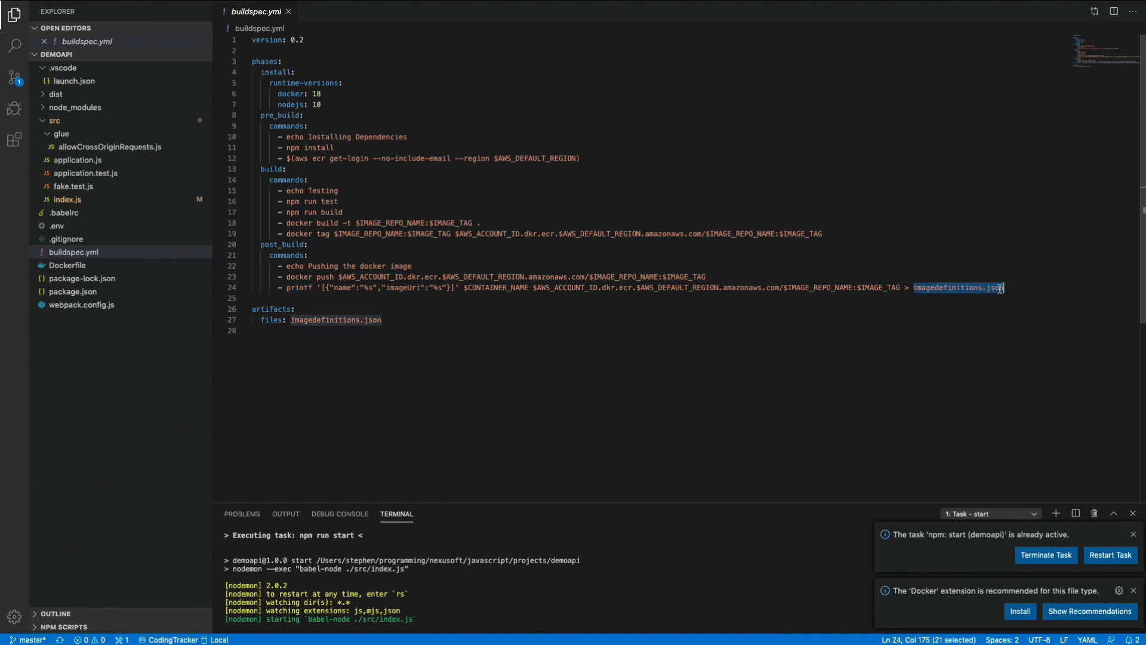
{"action": "left_click", "coordinate": [913, 288]}
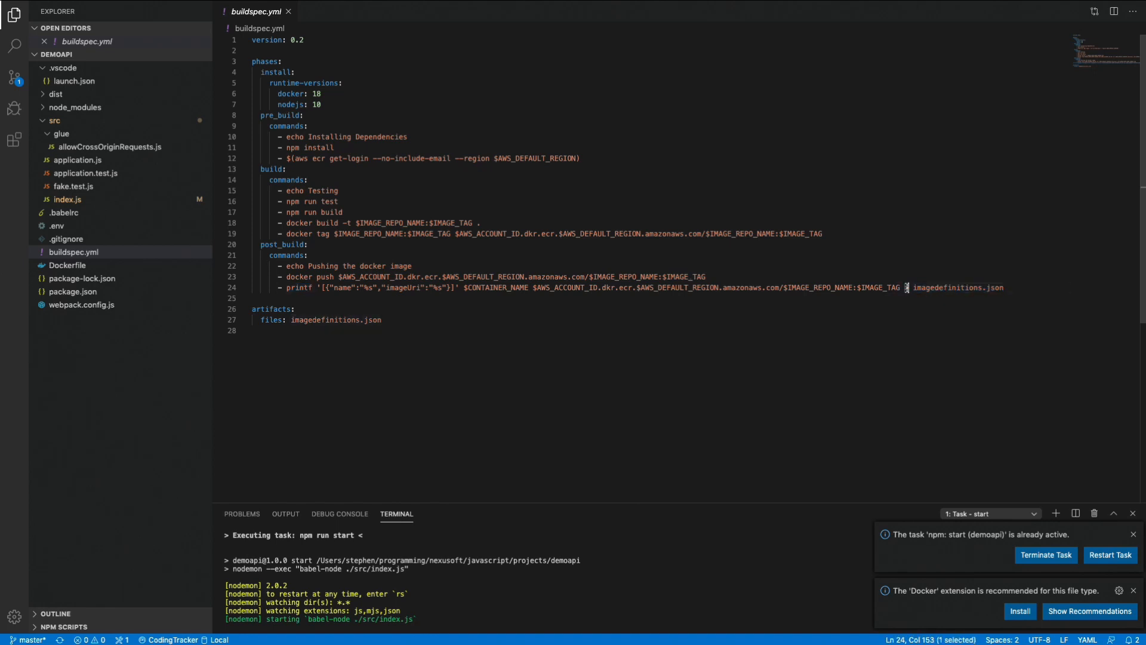
{"action": "left_click_drag", "start_coordinate": [913, 288], "coordinate": [989, 289]}
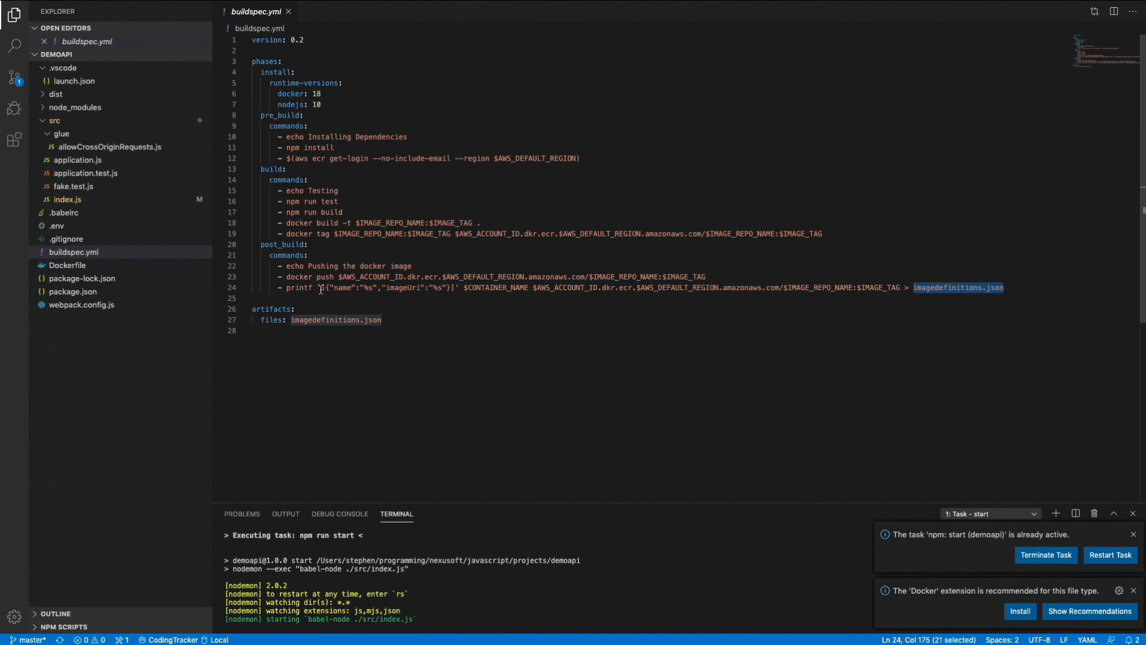
Examine the printf command's JSON template and the CONTAINER_NAME and image URI arguments that fill its placeholders.
{"action": "left_click_drag", "start_coordinate": [317, 288], "coordinate": [456, 288]}
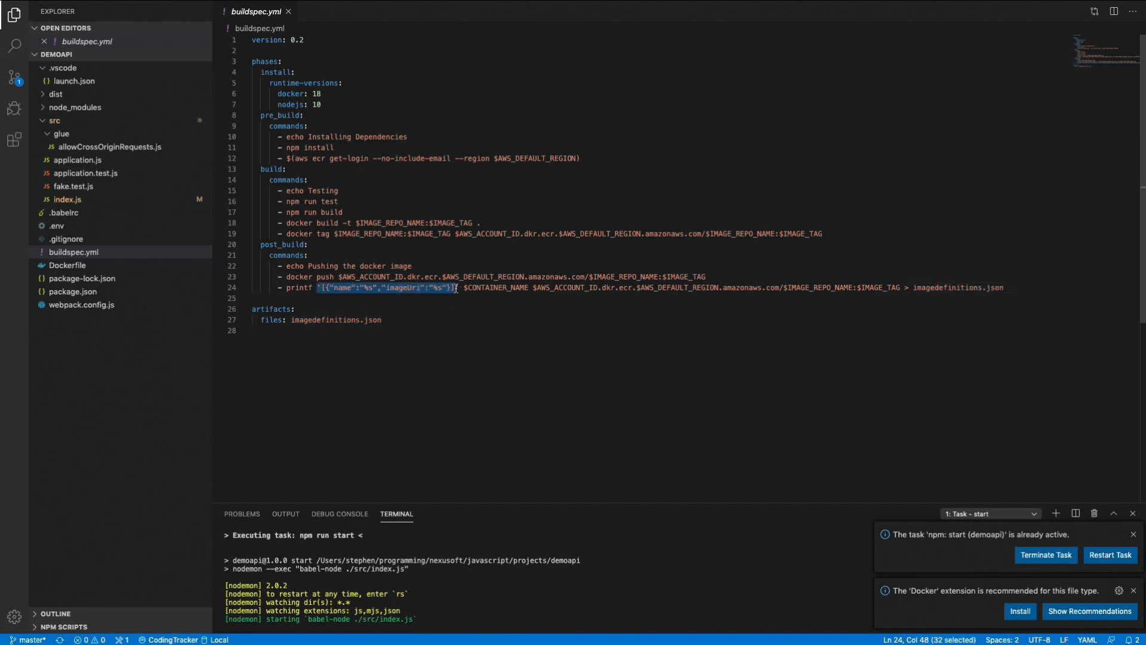
{"action": "left_click", "coordinate": [376, 289]}
{"action": "double_click", "coordinate": [347, 288]}
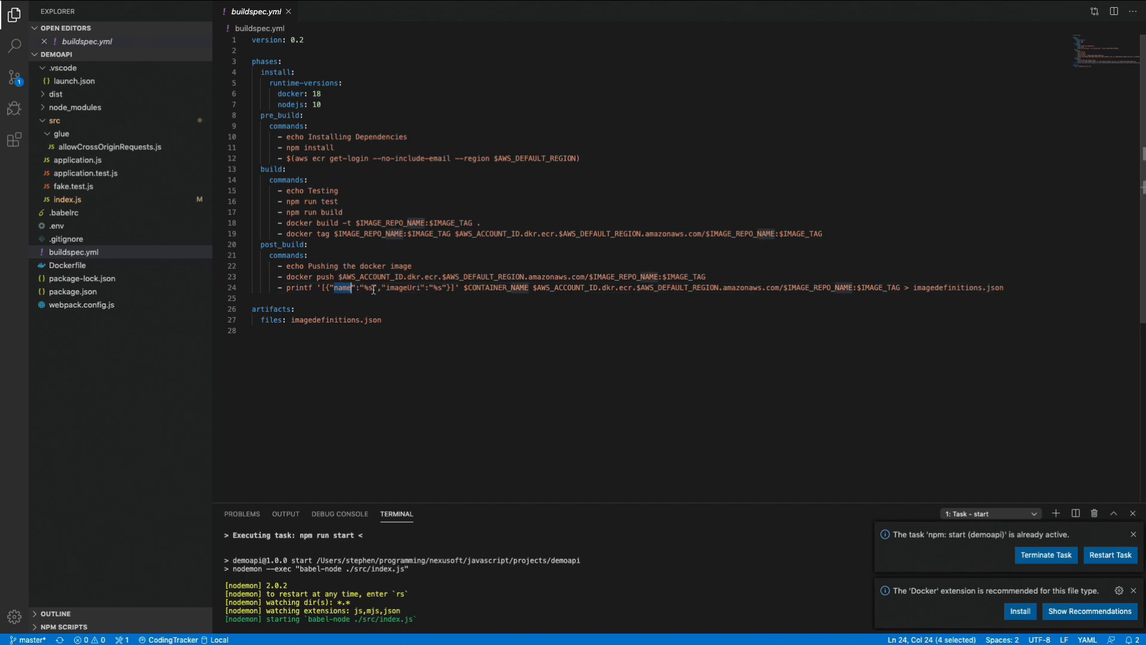
{"action": "left_click_drag", "start_coordinate": [373, 289], "coordinate": [364, 289]}
{"action": "double_click", "coordinate": [513, 289]}
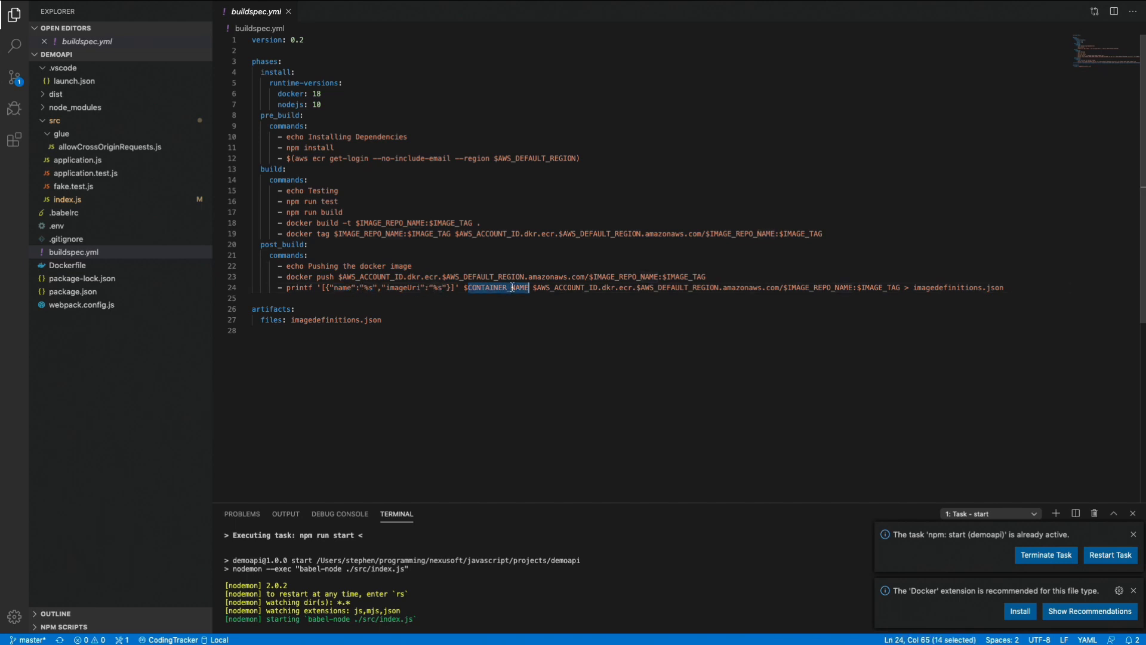
{"action": "mouse_move", "coordinate": [537, 288]}
{"action": "left_mouse_down"}
{"action": "mouse_move", "coordinate": [754, 305]}
{"action": "mouse_move", "coordinate": [904, 288]}
{"action": "mouse_move", "coordinate": [533, 287]}
{"action": "left_mouse_up"}
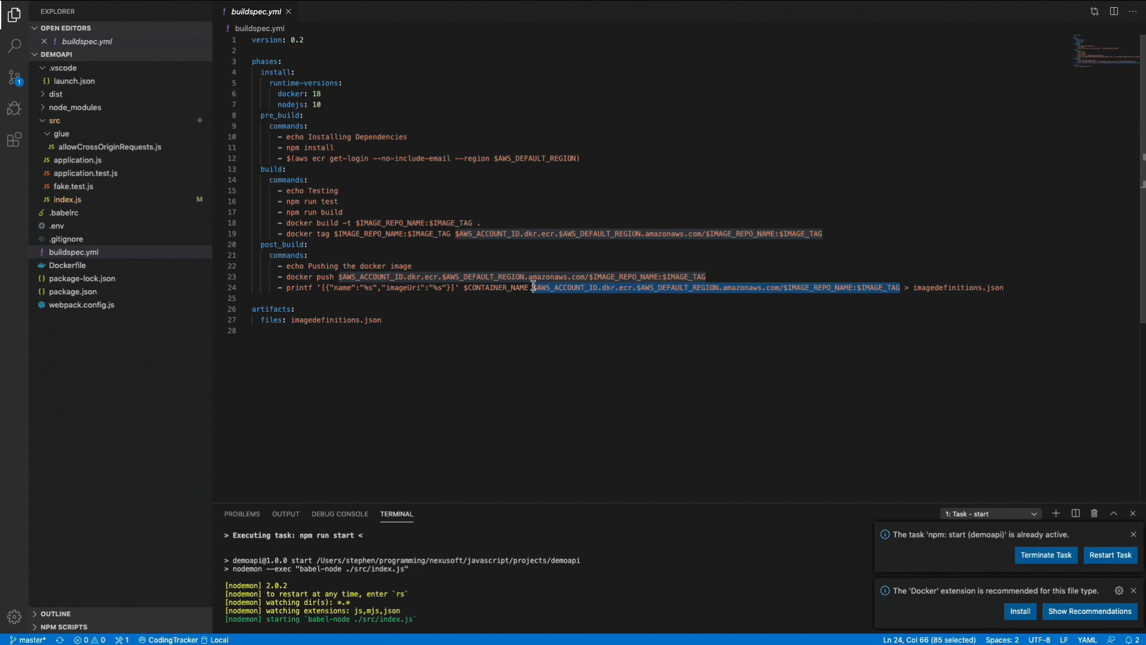
Examine the imagedefinitions.json entry under artifacts files in buildspec.yml.
{"action": "left_click", "coordinate": [377, 323]}
{"action": "left_click_drag", "start_coordinate": [384, 323], "coordinate": [290, 322]}
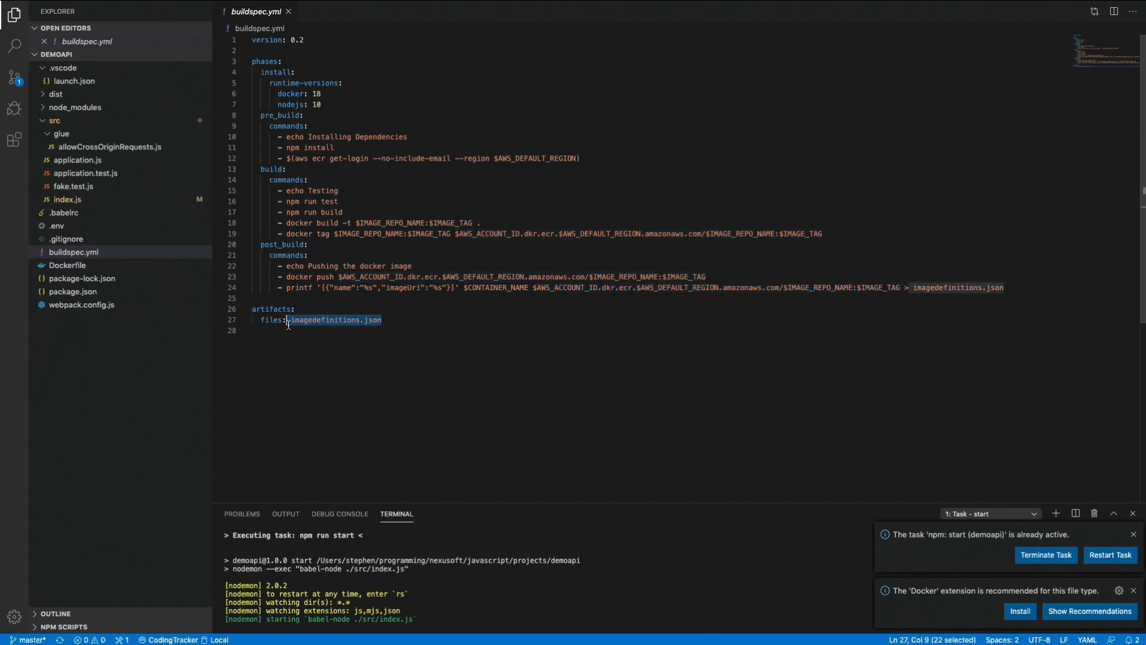
{"action": "left_click", "coordinate": [385, 320]}
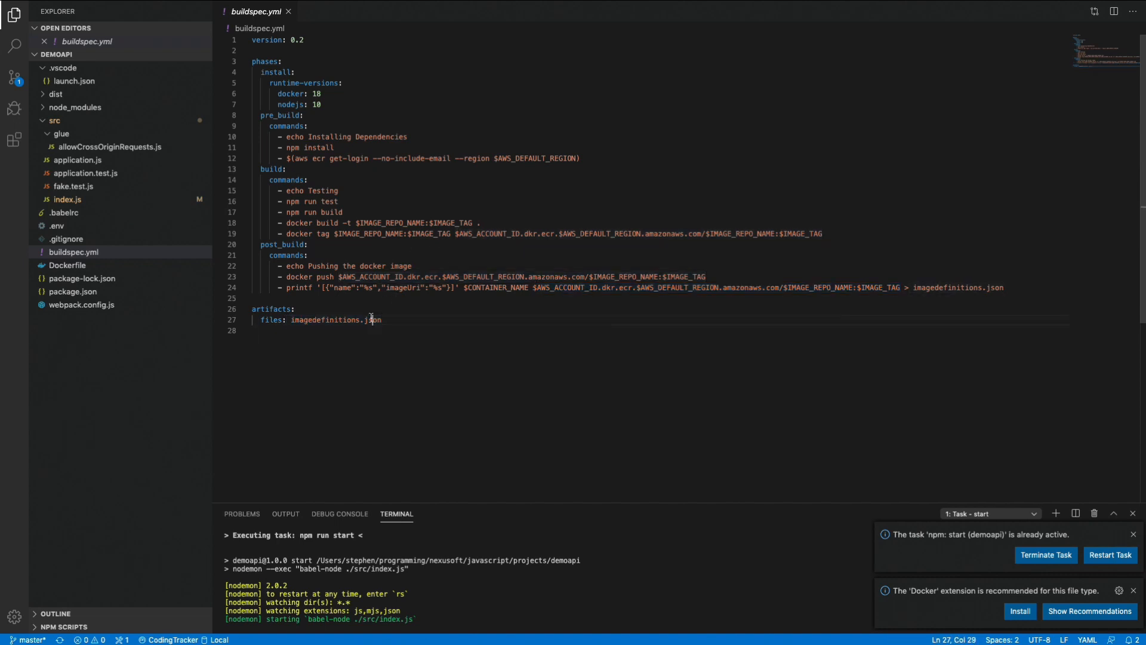
{"action": "double_click", "coordinate": [326, 319]}
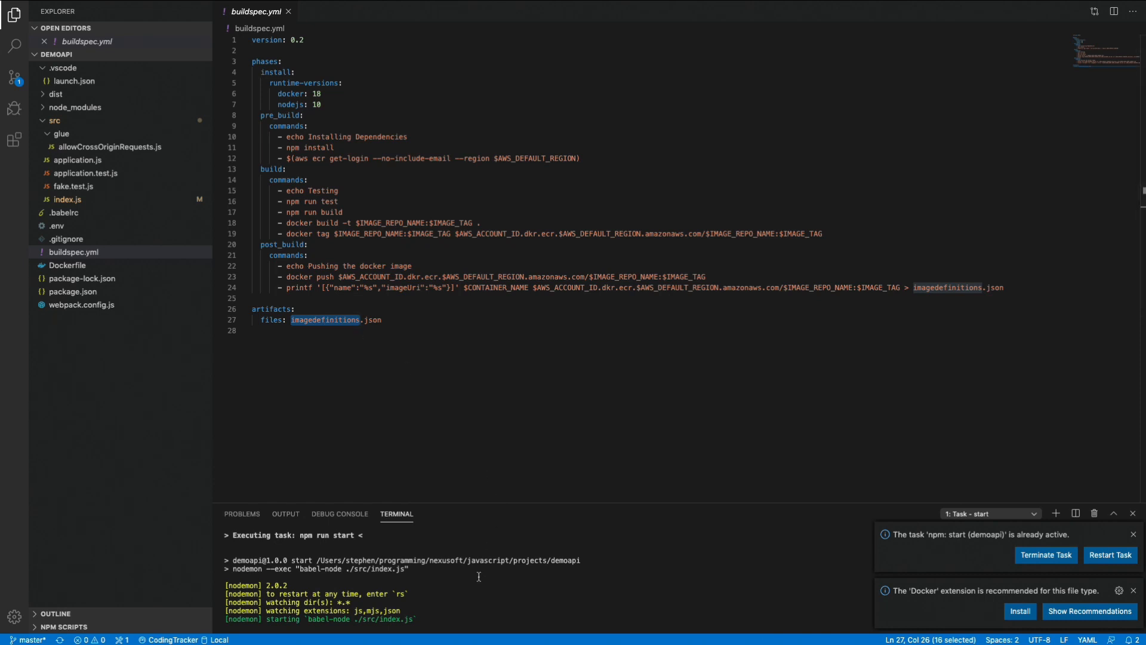
Stop the npm start task running in the terminal.
{"action": "left_click", "coordinate": [709, 573]}
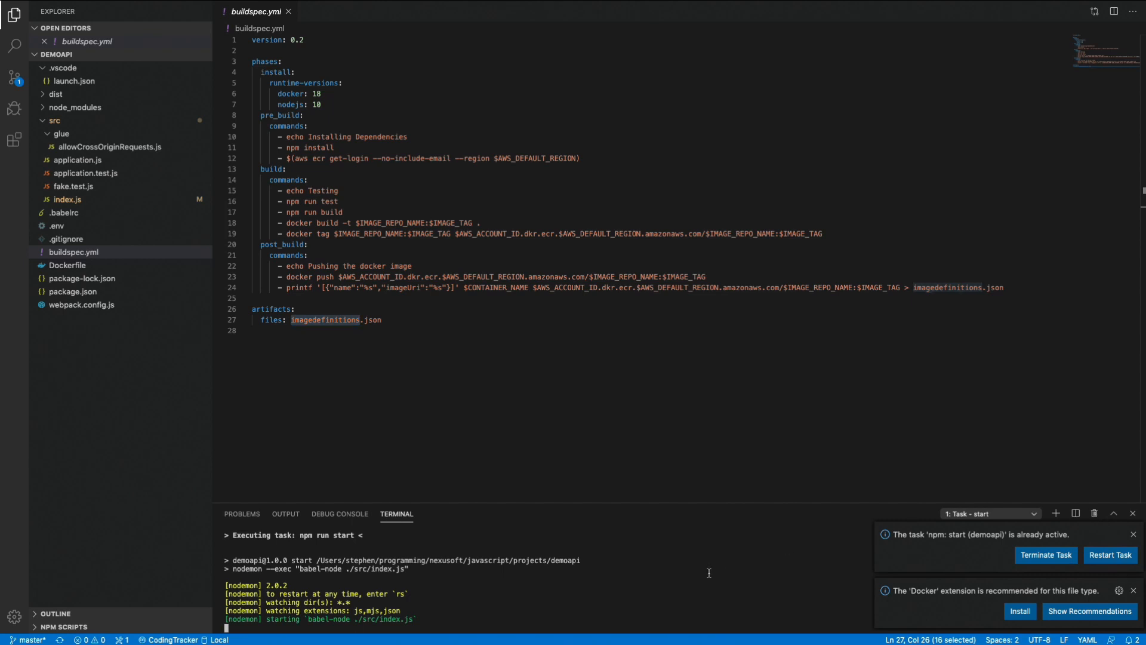
{"action": "key", "text": "ctrl+c"}
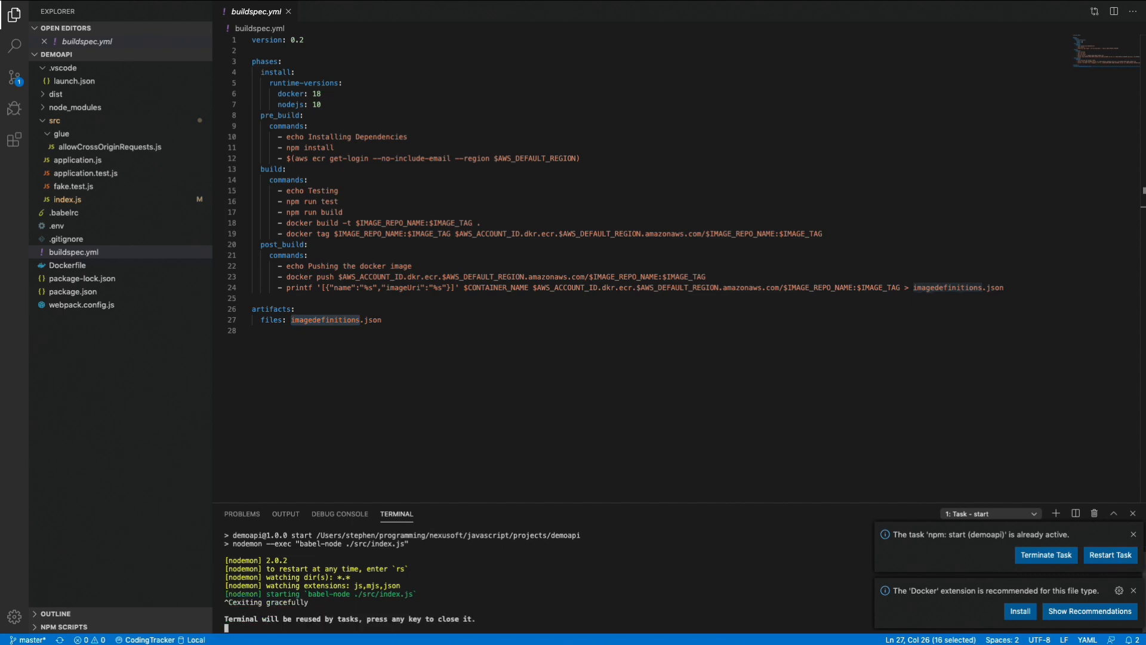
Close the stopped task's terminal and examine the imagedefinitions.json entry under artifacts in buildspec.yml.
{"action": "key", "text": "Return"}
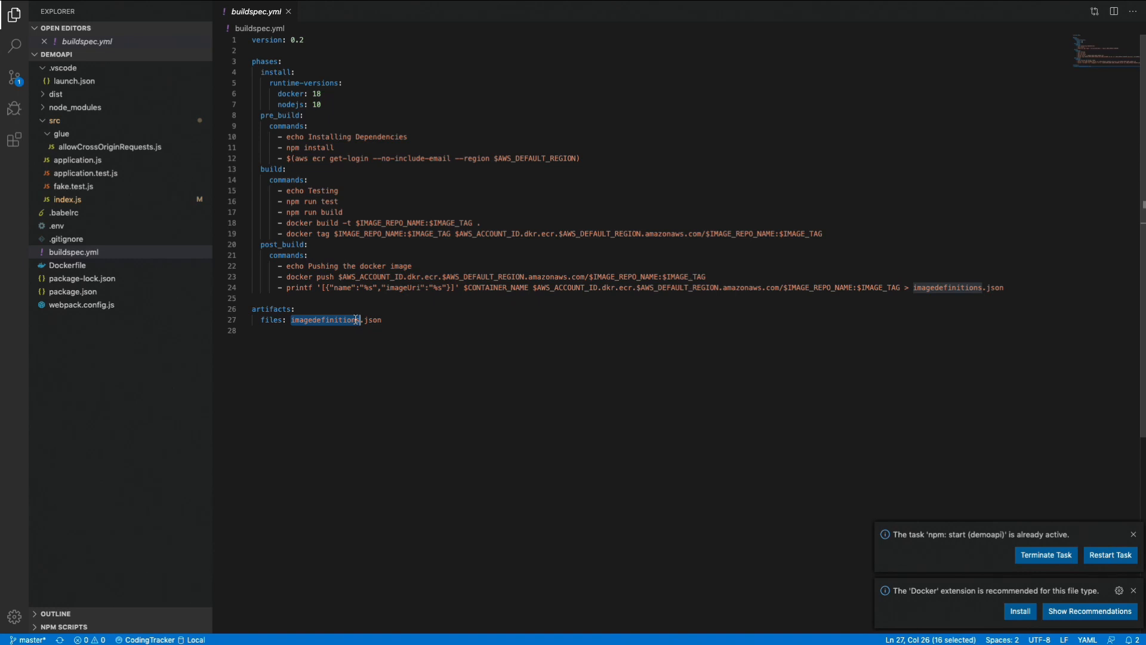
{"action": "left_click", "coordinate": [400, 324]}
{"action": "double_click", "coordinate": [328, 321]}
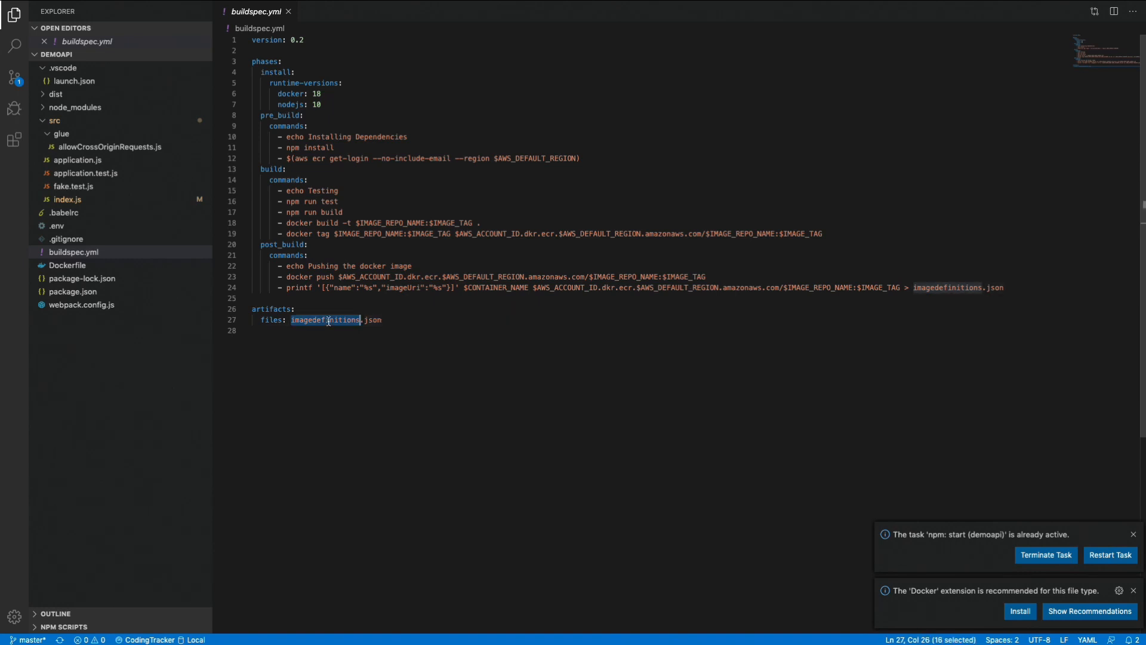
{"action": "left_click", "coordinate": [364, 322]}
{"action": "double_click", "coordinate": [325, 321]}
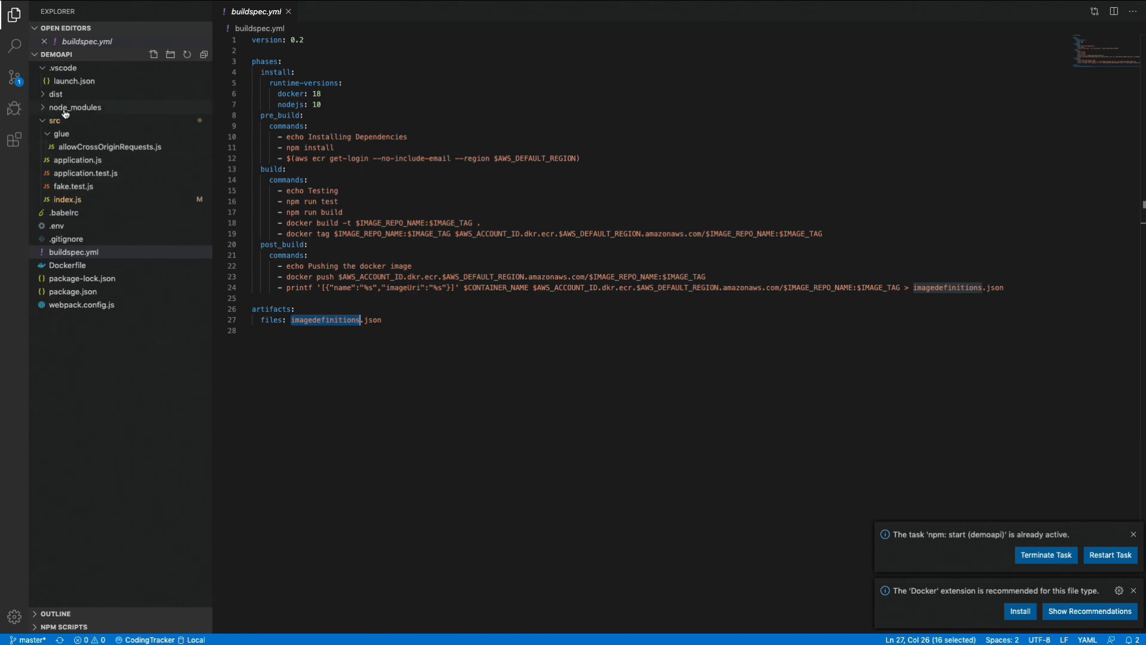
Collapse the src and .vscode folders in the project tree and close the demoapi editor window.
{"action": "left_click", "coordinate": [47, 123]}
{"action": "left_click", "coordinate": [47, 67]}
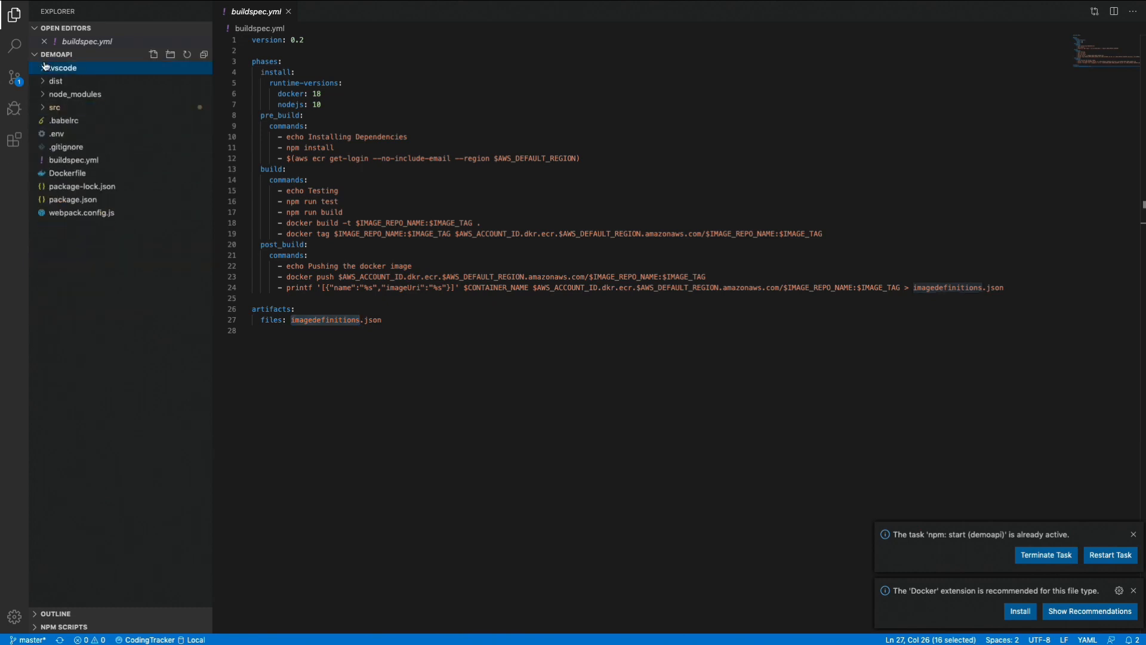
{"action": "left_click", "coordinate": [502, 157]}
{"action": "left_click", "coordinate": [765, 70]}
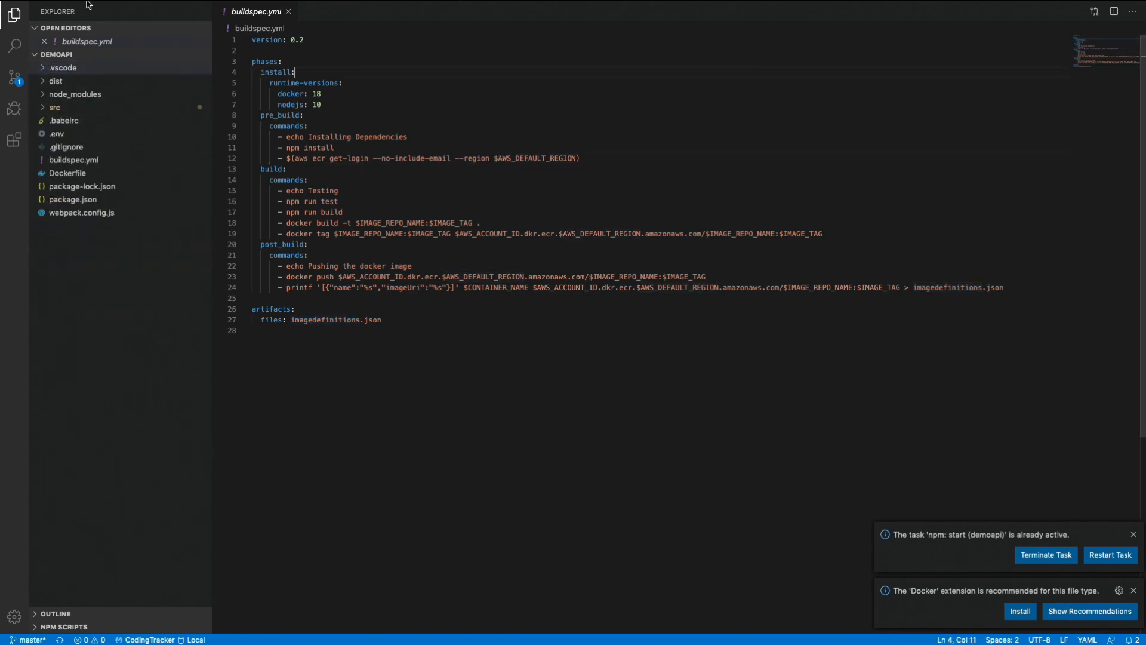
{"action": "mouse_move", "coordinate": [15, 13]}
{"action": "left_click", "coordinate": [9, 22]}
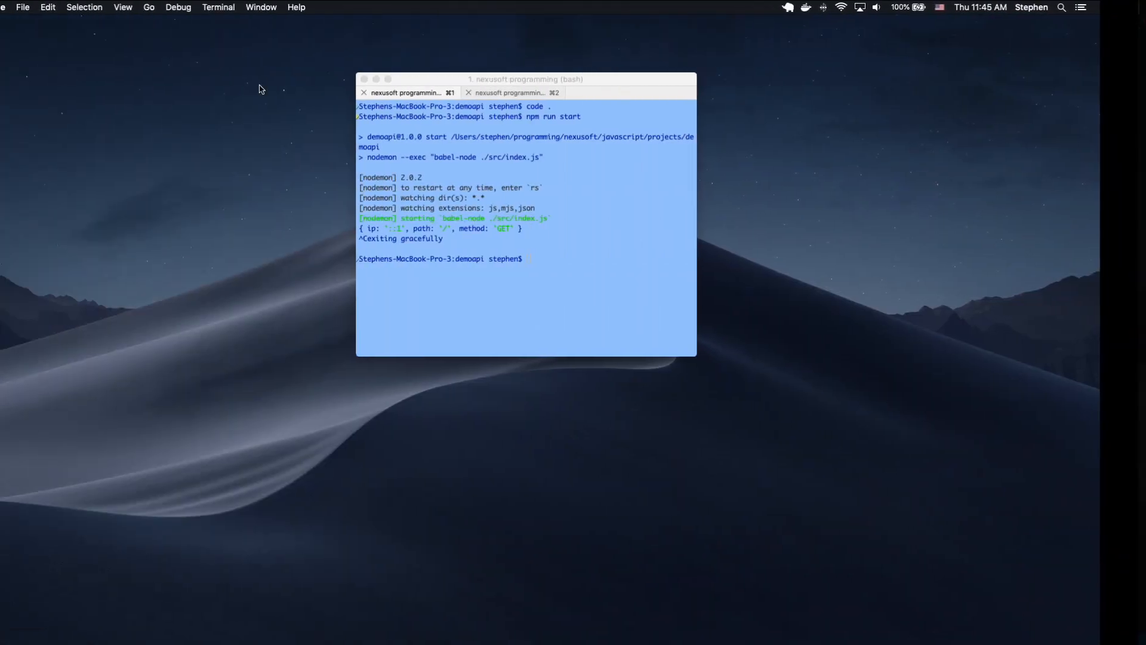
Switch to Chrome and open the AWS website.
{"action": "left_click", "coordinate": [615, 227]}
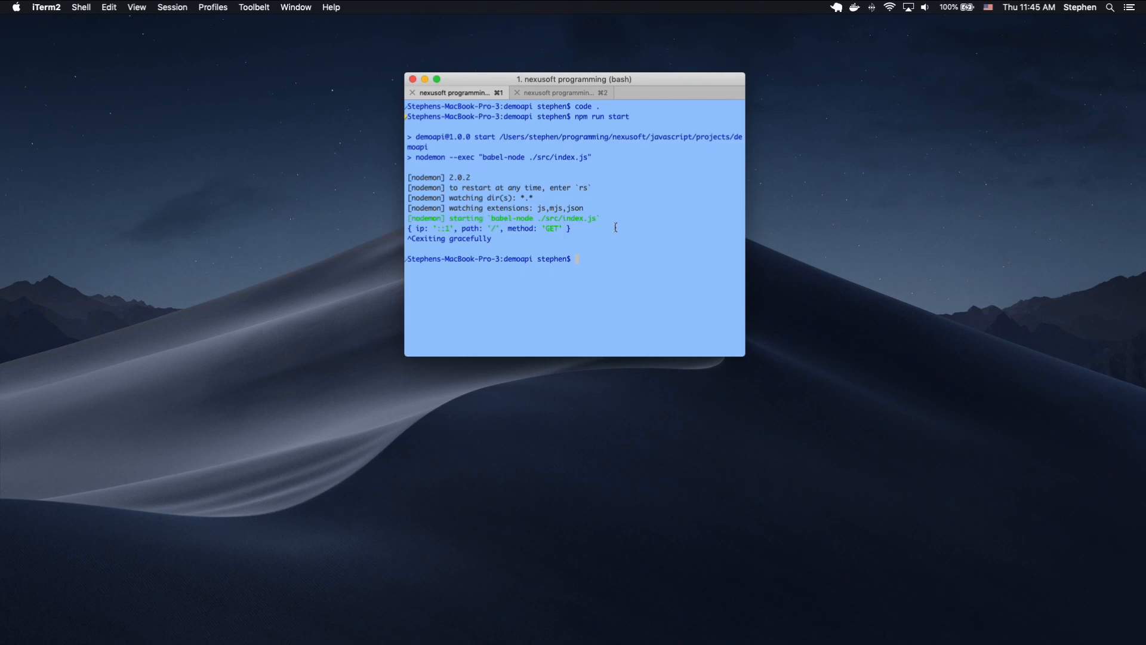
{"action": "key", "text": "super+space"}
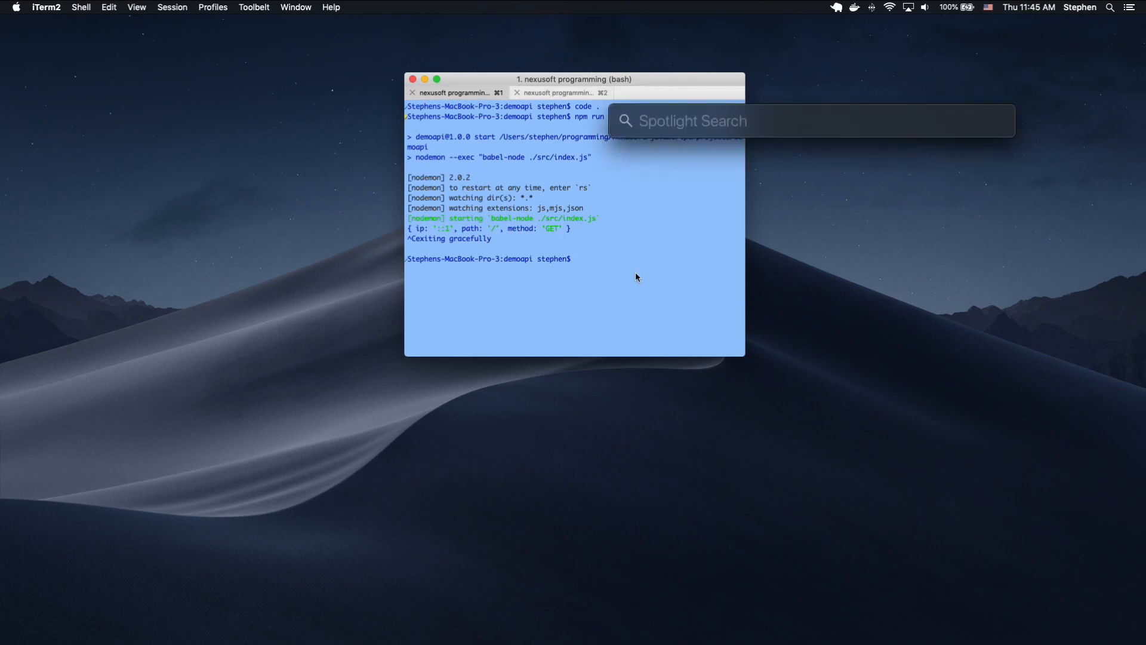
{"action": "type", "text": "chr"}
{"action": "key", "text": "Return"}
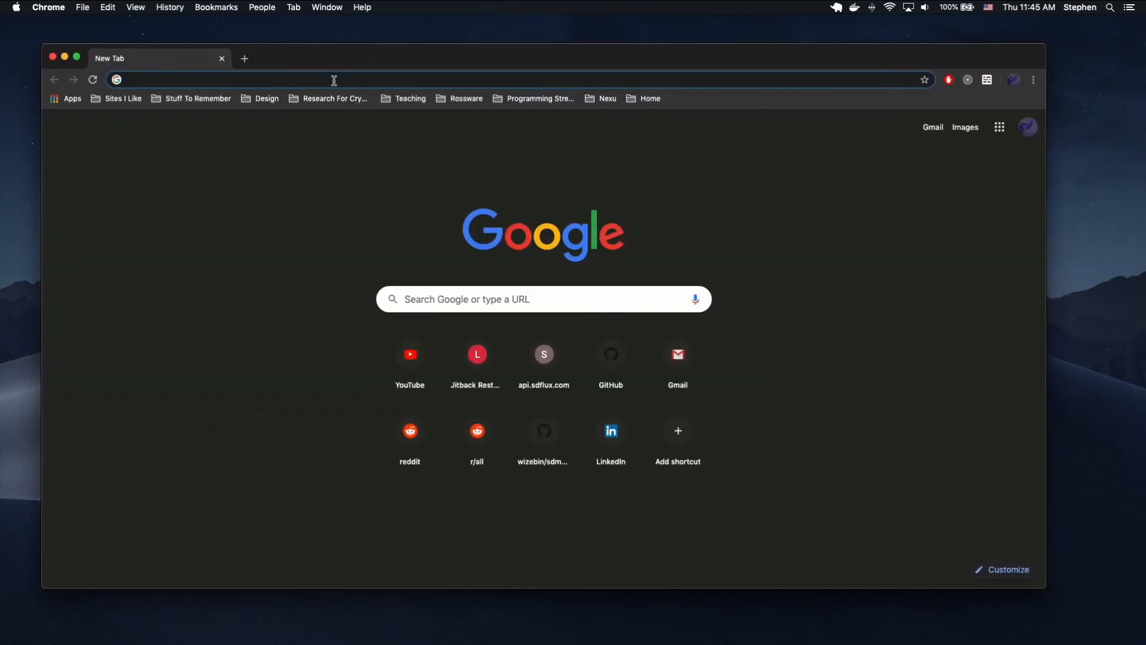
{"action": "type", "text": "aws"}
{"action": "key", "text": "Return"}
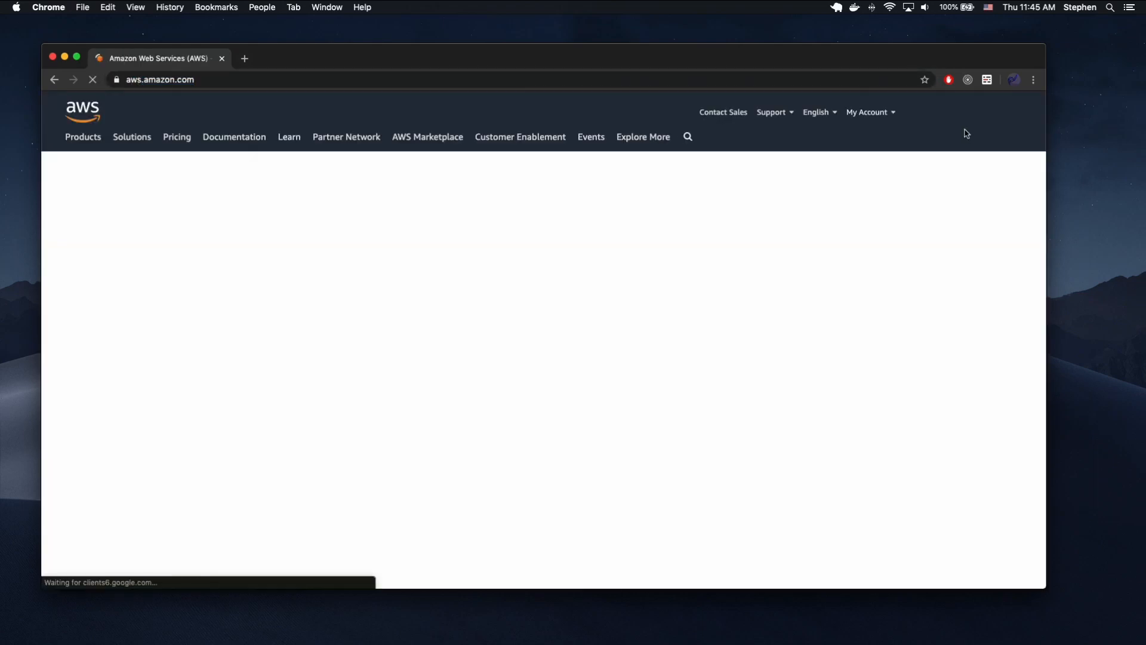
Sign in to the AWS Management Console as the root user.
{"action": "left_click", "coordinate": [967, 113]}
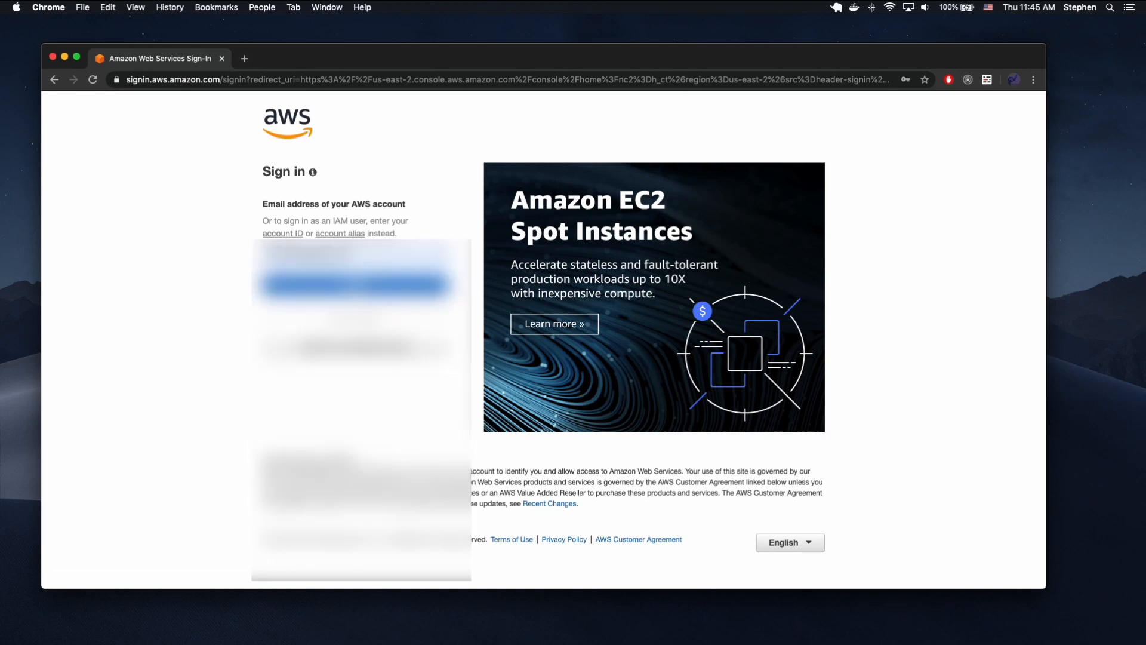
{"action": "left_click", "coordinate": [354, 285]}
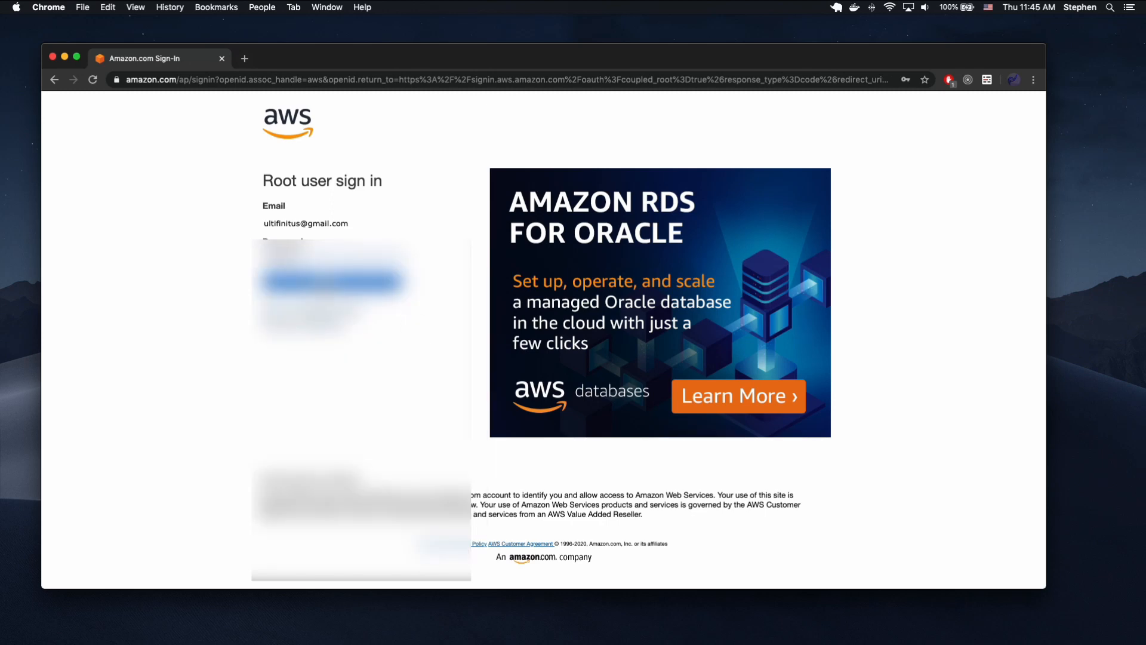
{"action": "key", "text": "Return"}
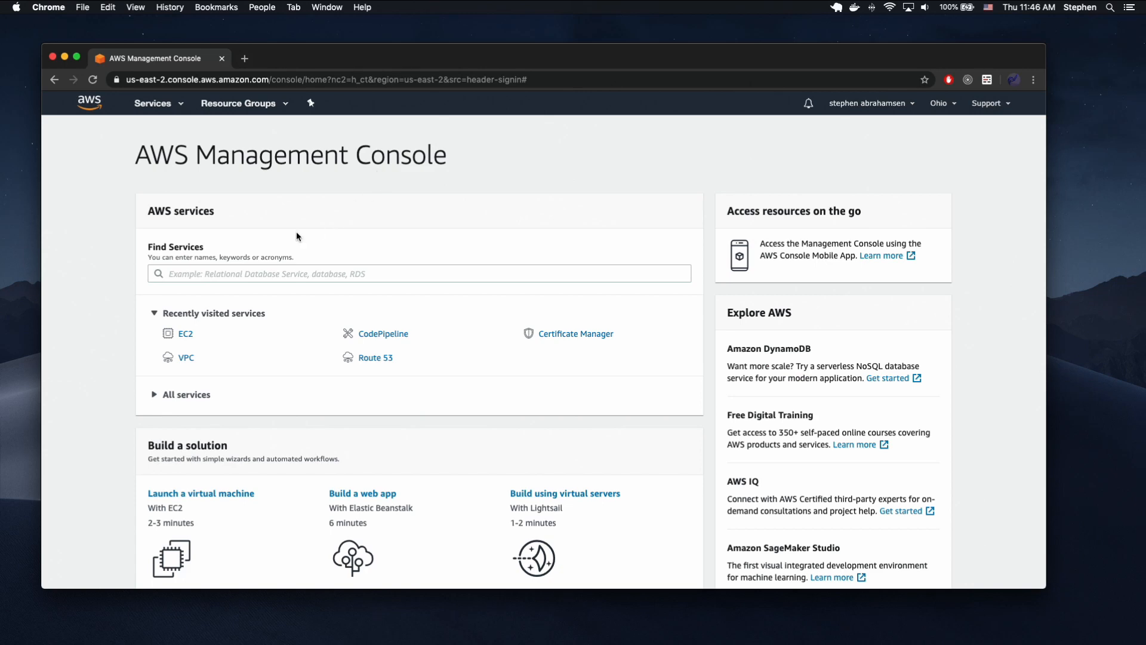
Open Certificate Manager from the recently visited services and check the available AWS regions.
{"action": "left_click", "coordinate": [260, 273]}
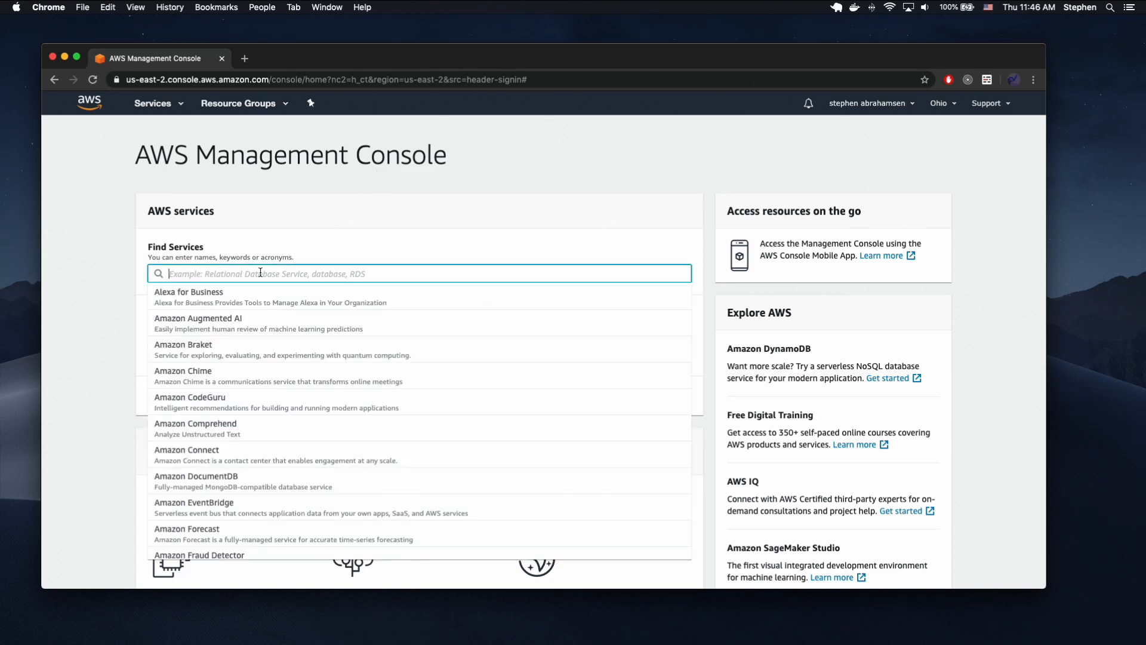
{"action": "left_click", "coordinate": [440, 252]}
{"action": "left_click", "coordinate": [572, 336]}
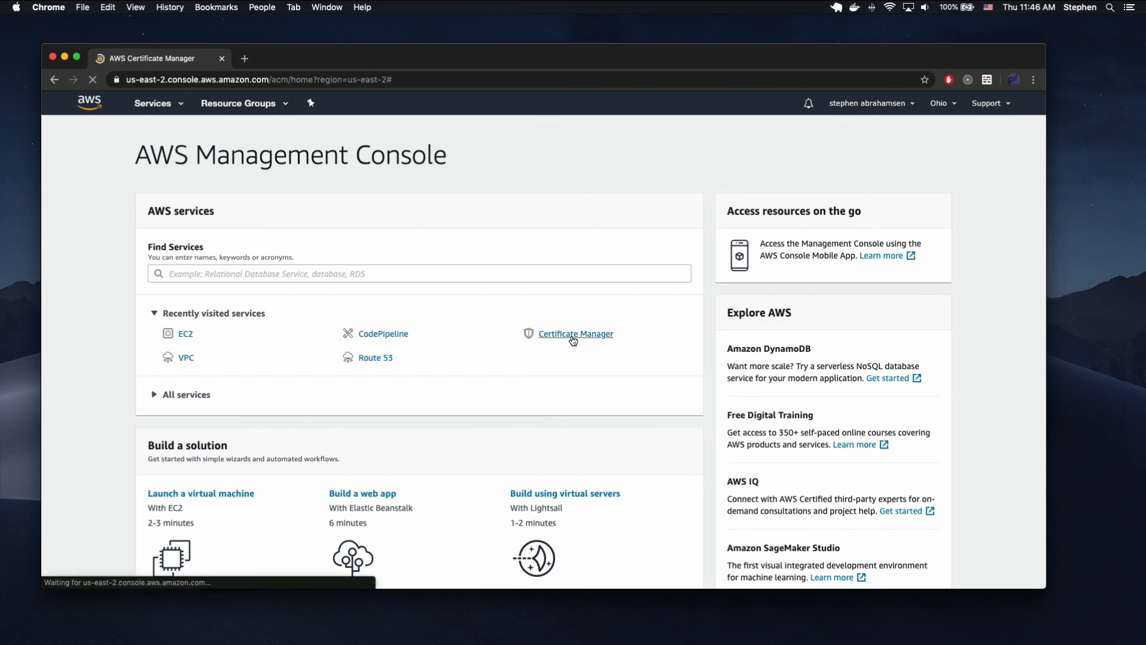
{"action": "left_click", "coordinate": [939, 103]}
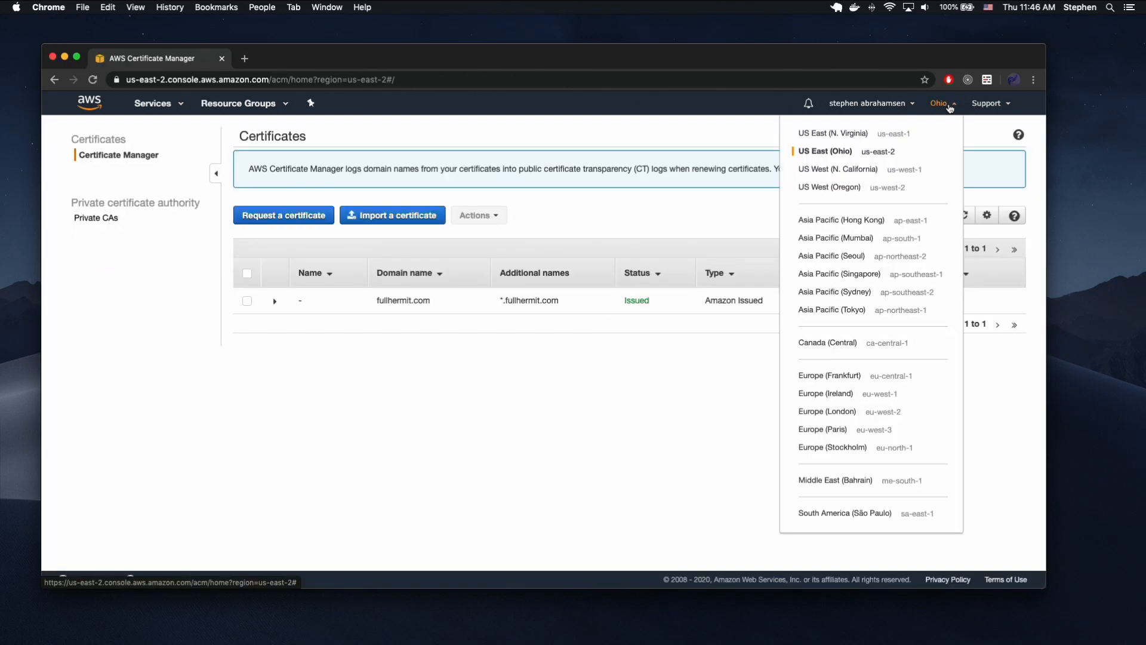
{"action": "left_click", "coordinate": [938, 104]}
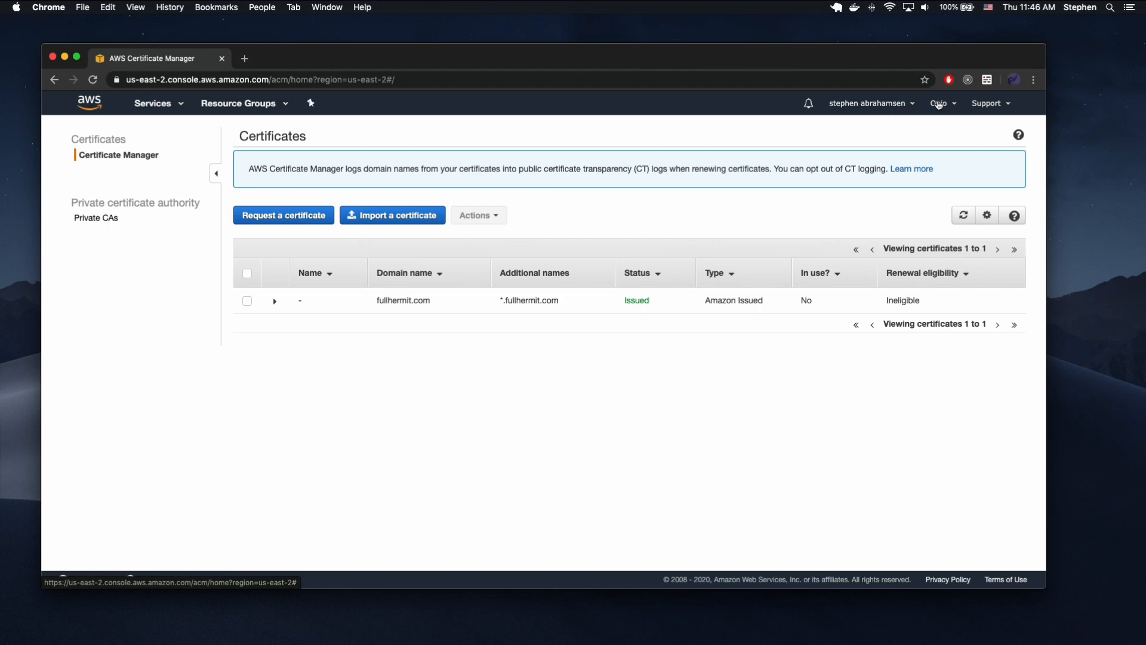
{"action": "left_click", "coordinate": [939, 104]}
{"action": "left_click", "coordinate": [939, 104]}
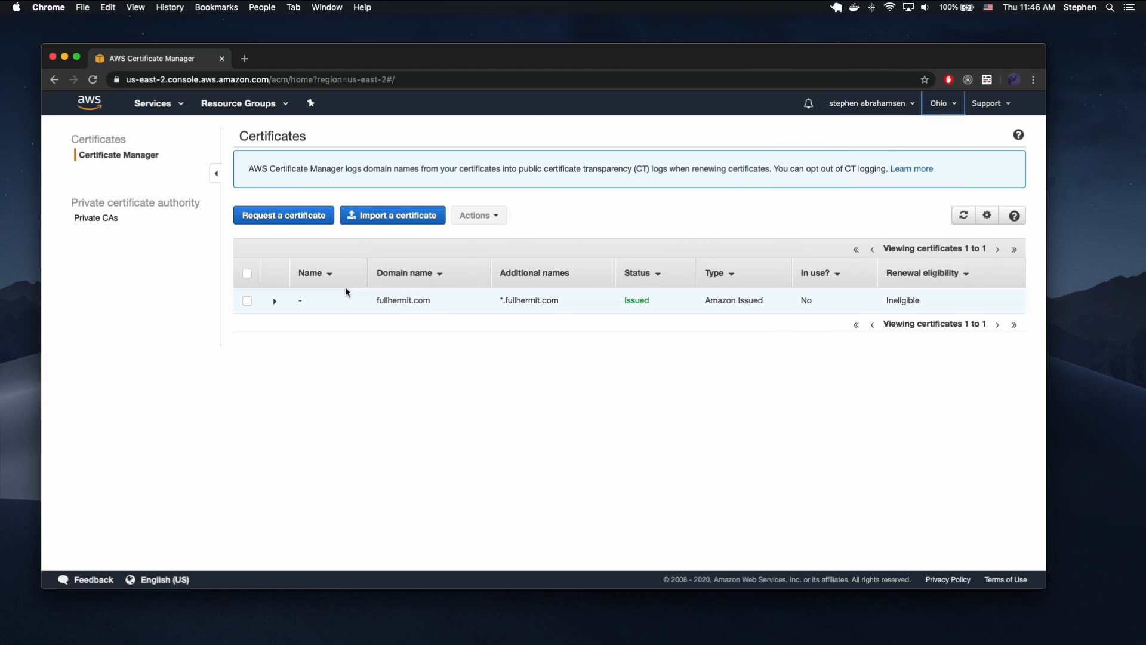
Examine the fullhermit.com certificate's domain name, wildcard additional name and details, and collapse its details again.
{"action": "left_click_drag", "start_coordinate": [376, 300], "coordinate": [428, 301]}
{"action": "left_click", "coordinate": [561, 300]}
{"action": "left_click", "coordinate": [430, 301]}
{"action": "left_click", "coordinate": [396, 300]}
{"action": "mouse_move", "coordinate": [560, 303]}
{"action": "left_mouse_down"}
{"action": "mouse_move", "coordinate": [513, 300]}
{"action": "mouse_move", "coordinate": [551, 303]}
{"action": "left_mouse_up"}
{"action": "left_click", "coordinate": [512, 300]}
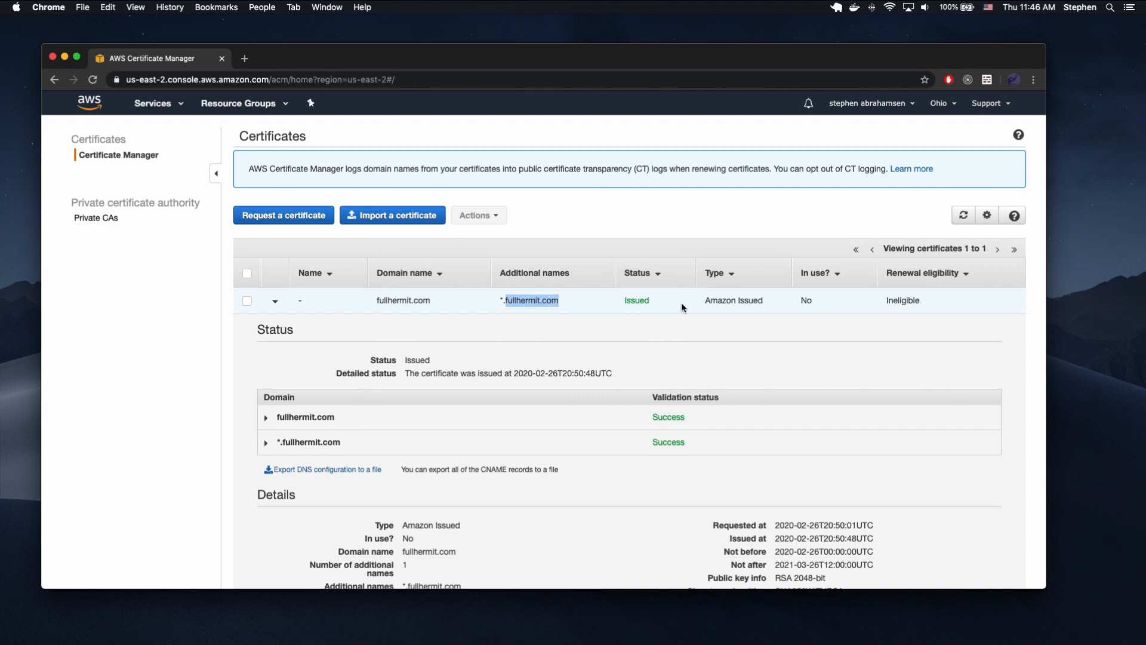
{"action": "left_click", "coordinate": [481, 301]}
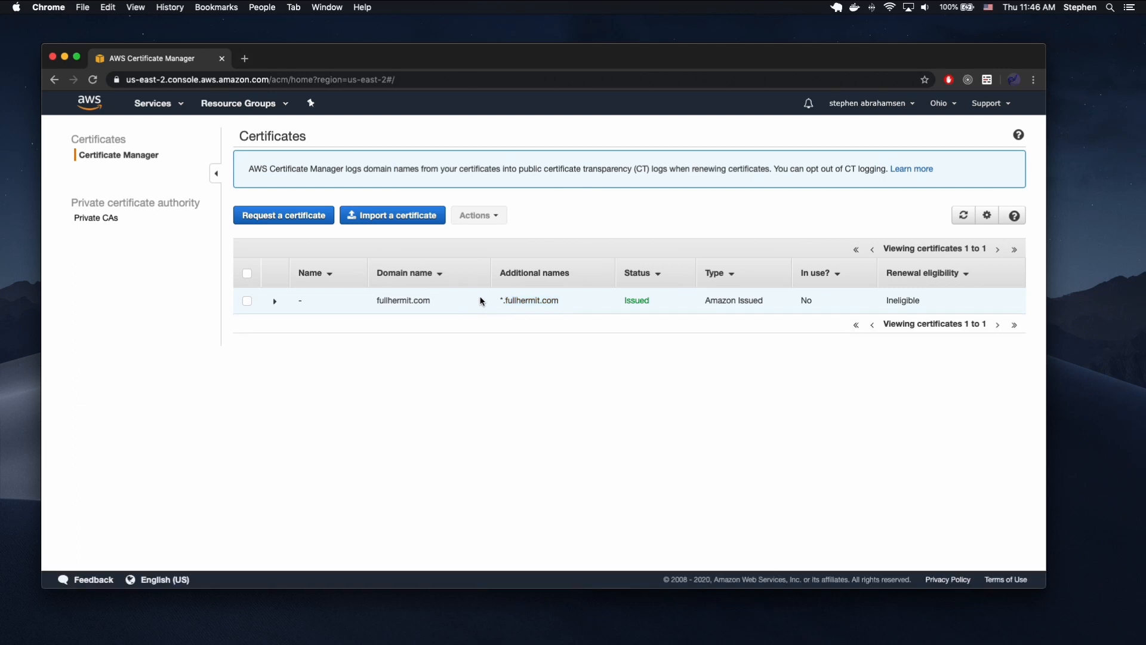
Search the AWS services for ecr, open ECR and start creating a repository.
{"action": "left_click", "coordinate": [176, 106]}
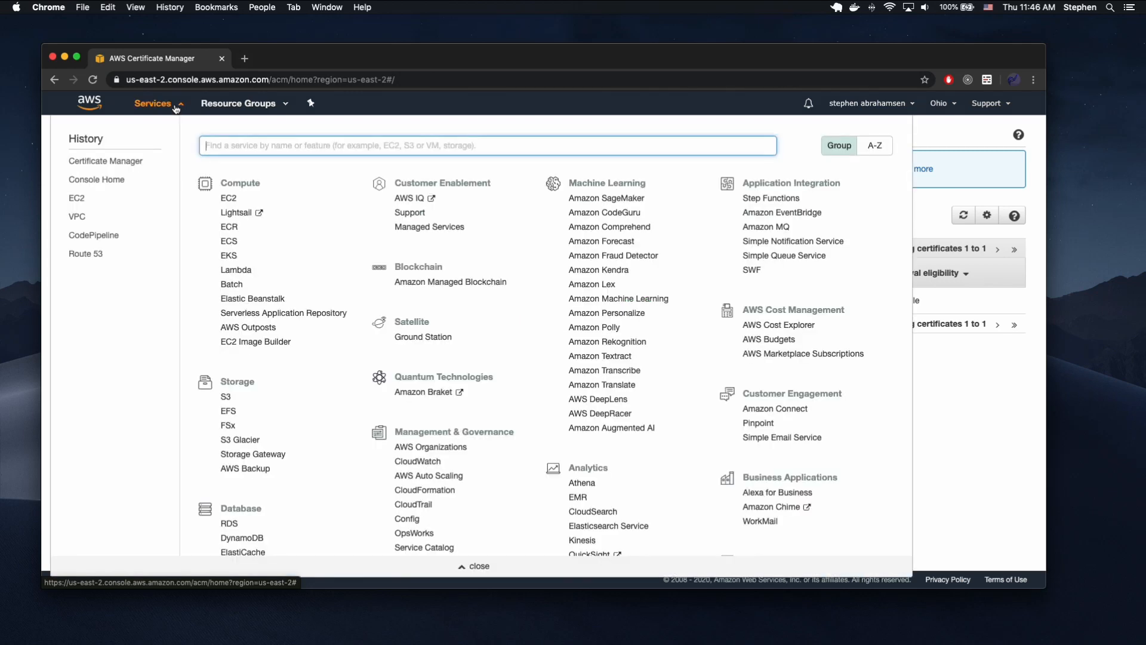
{"action": "type", "text": "ecr"}
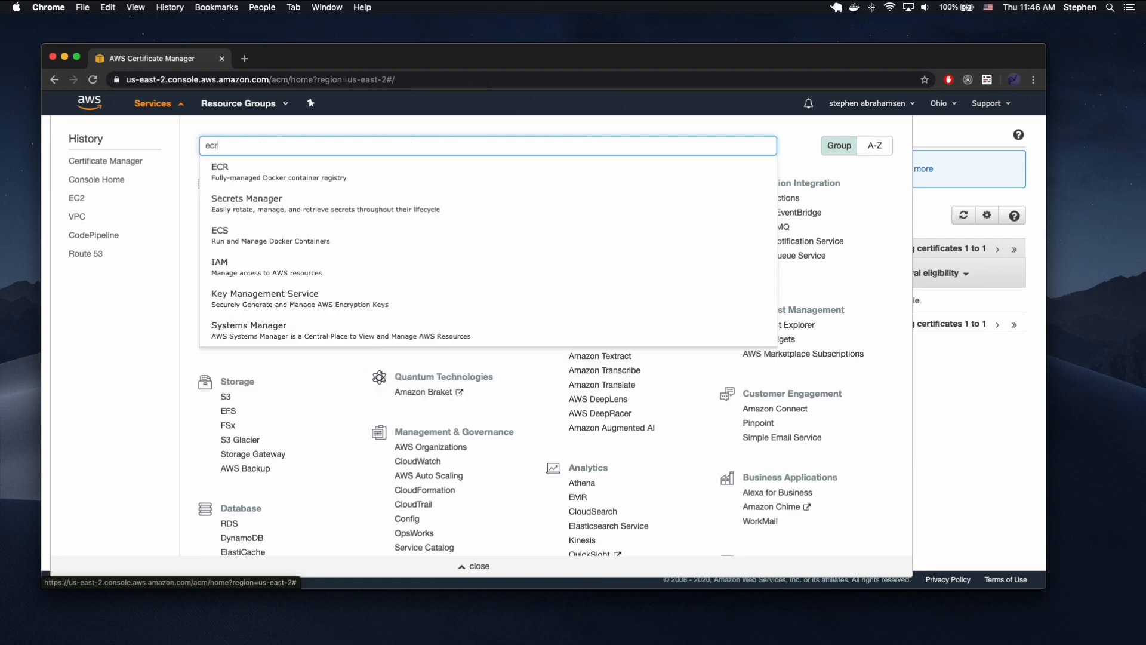
{"action": "left_click", "coordinate": [271, 172]}
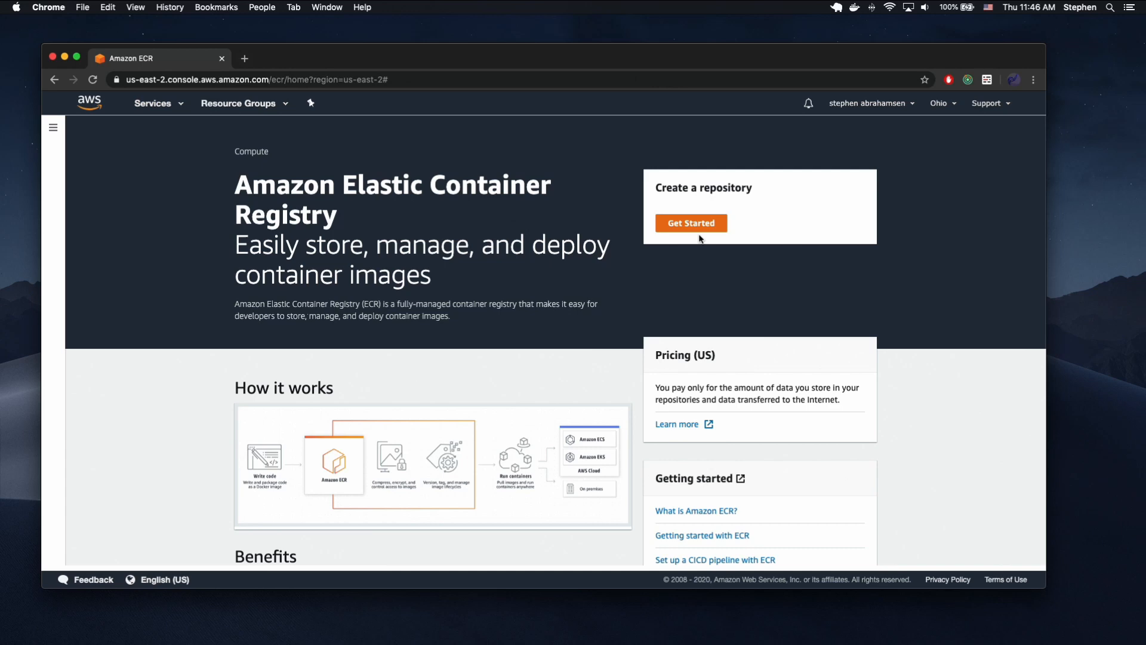
{"action": "left_click", "coordinate": [697, 234]}
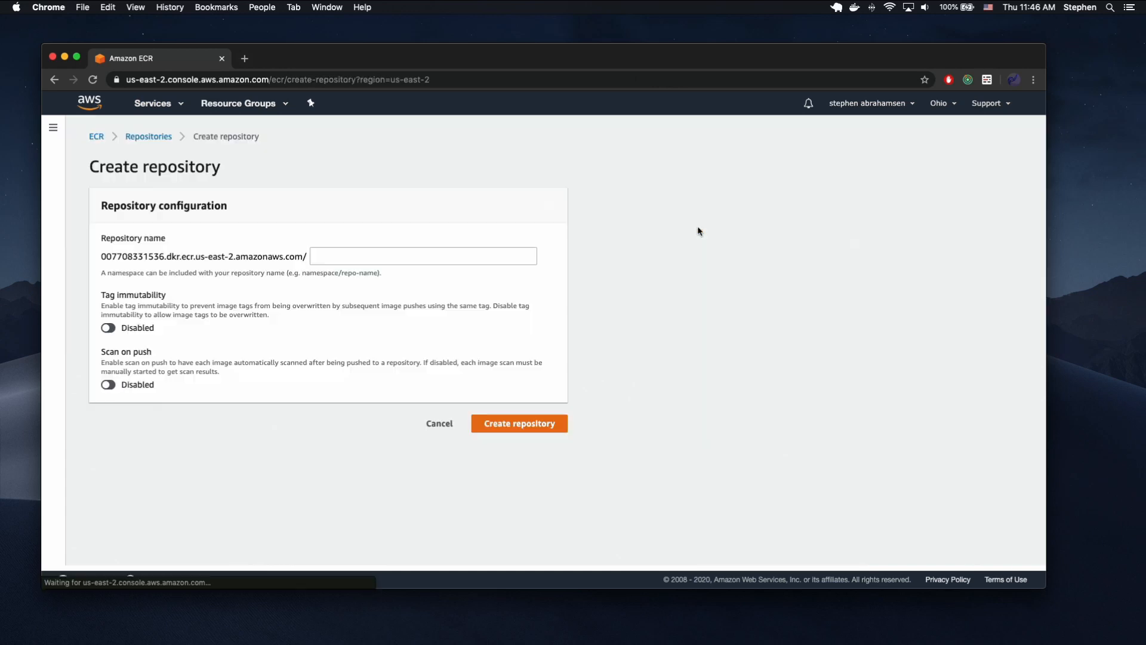
Create an ECR repository named demoapi-video, leaving tag immutability and scan on push disabled.
{"action": "left_click", "coordinate": [340, 256]}
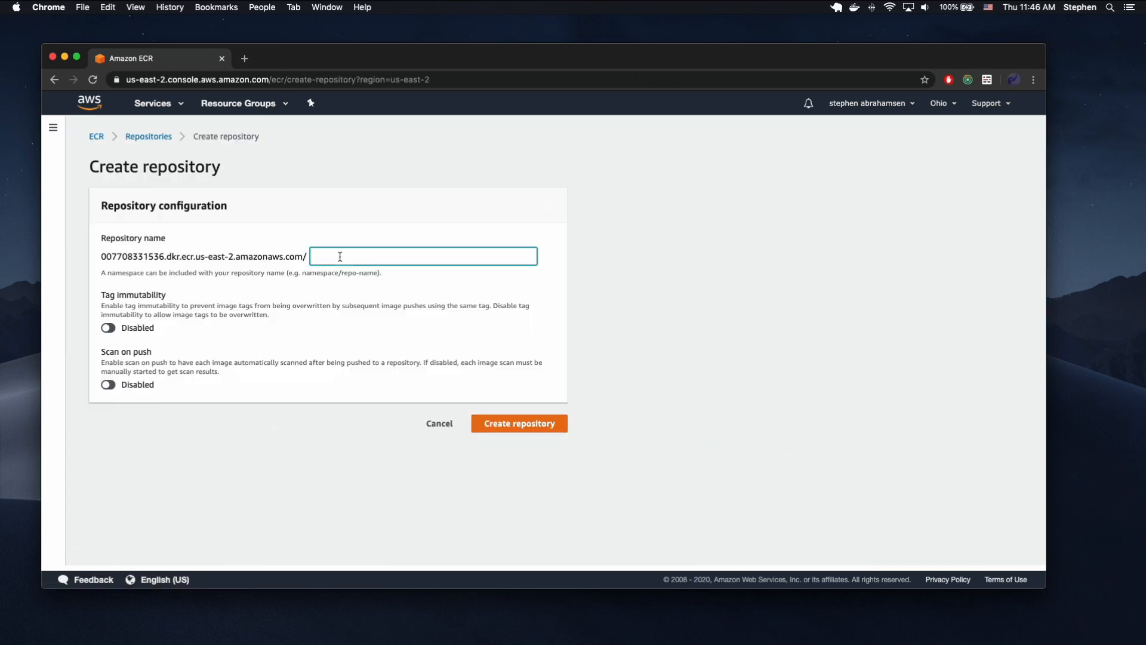
{"action": "type", "text": "demoapi-test"}
{"action": "key", "text": "BackSpace"}
{"action": "key", "text": "BackSpace"}
{"action": "key", "text": "BackSpace"}
{"action": "key", "text": "BackSpace"}
{"action": "type", "text": "video"}
{"action": "left_click_drag", "start_coordinate": [395, 258], "coordinate": [156, 251]}
{"action": "left_click", "coordinate": [515, 425]}
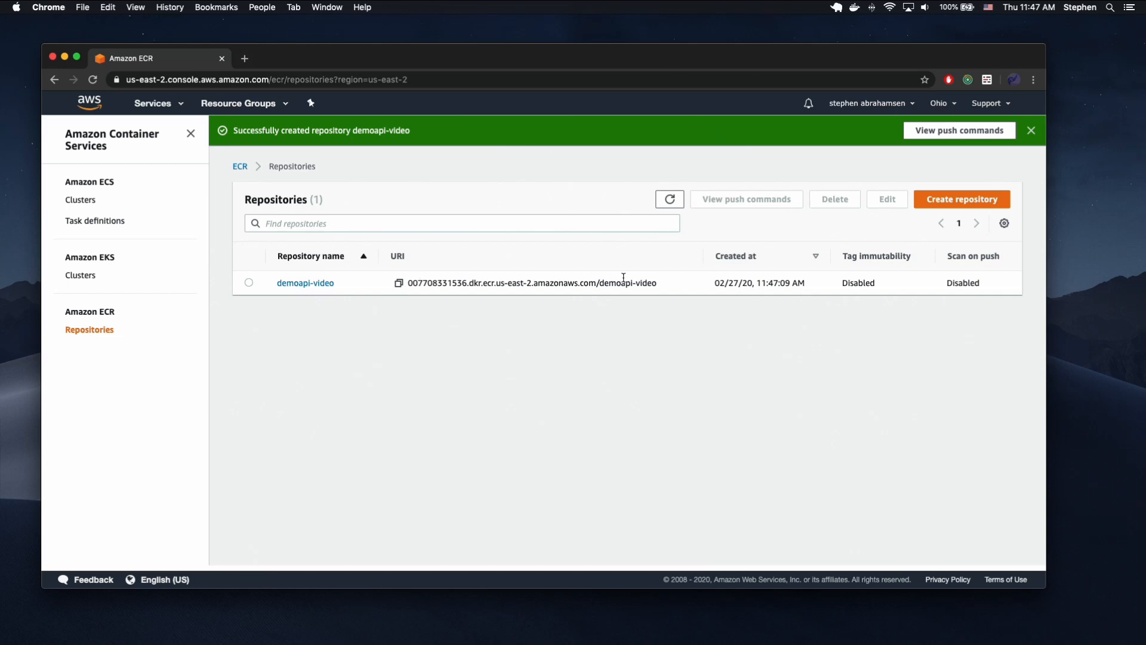
Examine the account ID, region and repository name parts of the demoapi-video repository's URI.
{"action": "double_click", "coordinate": [440, 284]}
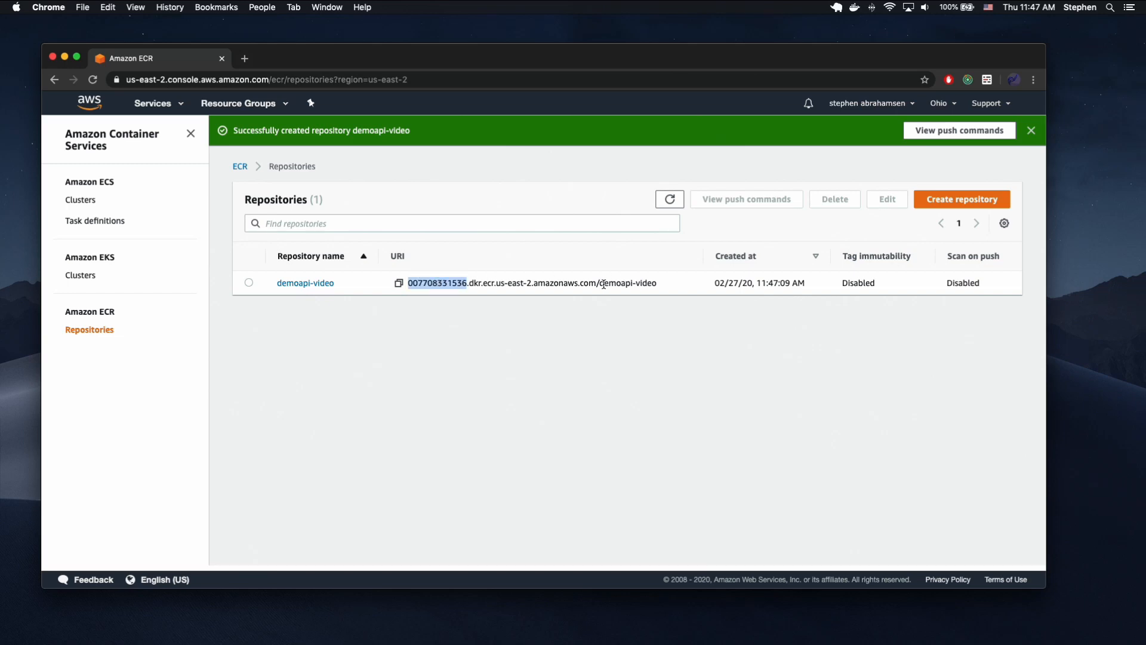
{"action": "left_click_drag", "start_coordinate": [530, 284], "coordinate": [493, 284]}
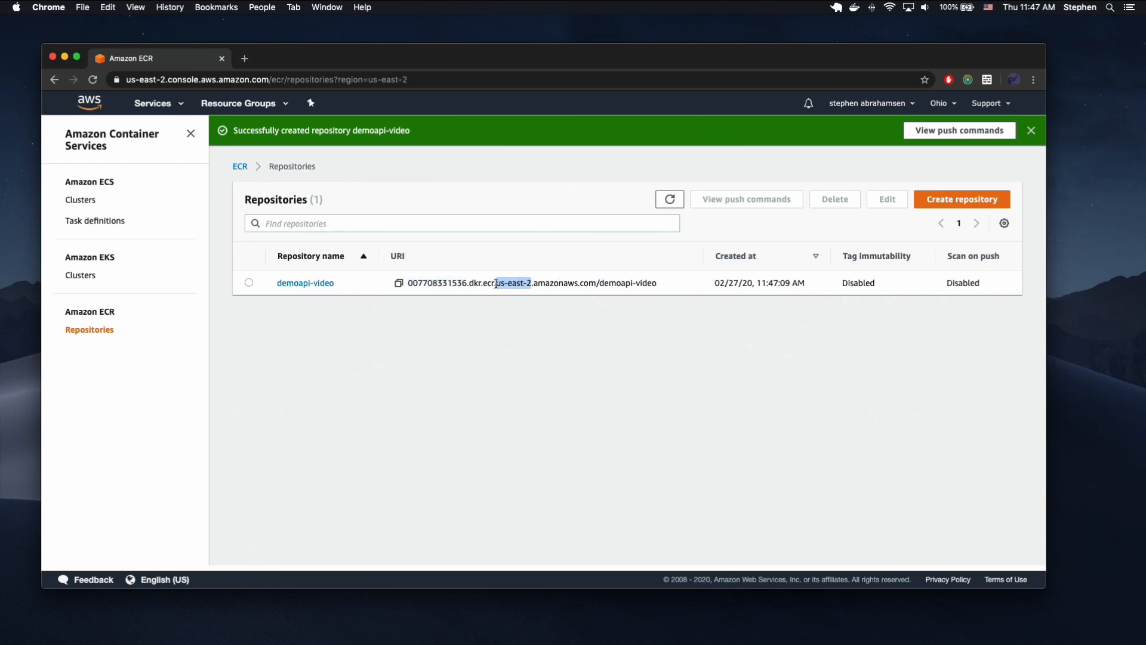
{"action": "double_click", "coordinate": [649, 283]}
{"action": "left_click_drag", "start_coordinate": [649, 281], "coordinate": [619, 282]}
{"action": "key", "text": "super+c"}
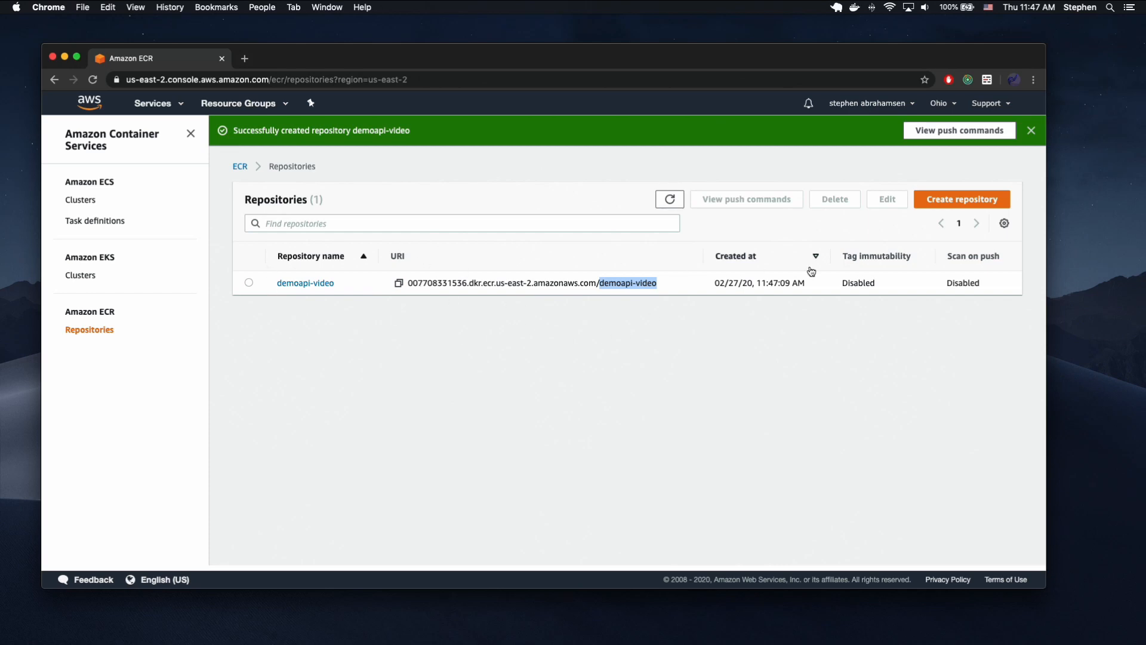
Switch to iTerm2, reopen the demoapi project in Visual Studio Code from there, and open its .env file.
{"action": "key", "text": "ctrl+Up"}
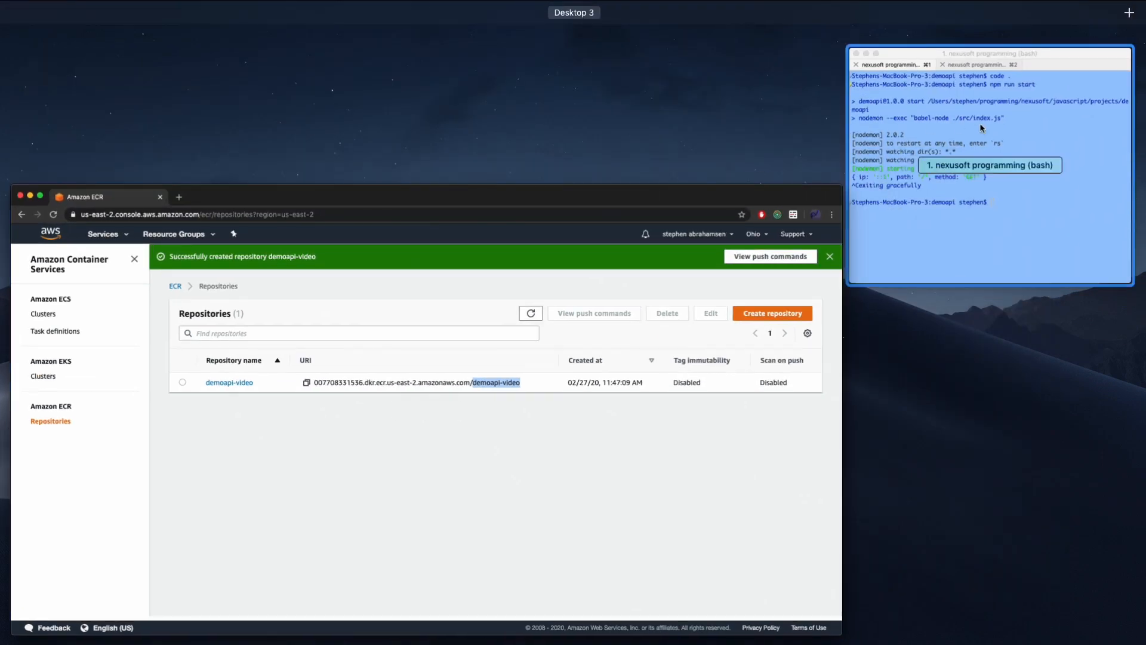
{"action": "left_click", "coordinate": [983, 127]}
{"action": "type", "text": "co"}
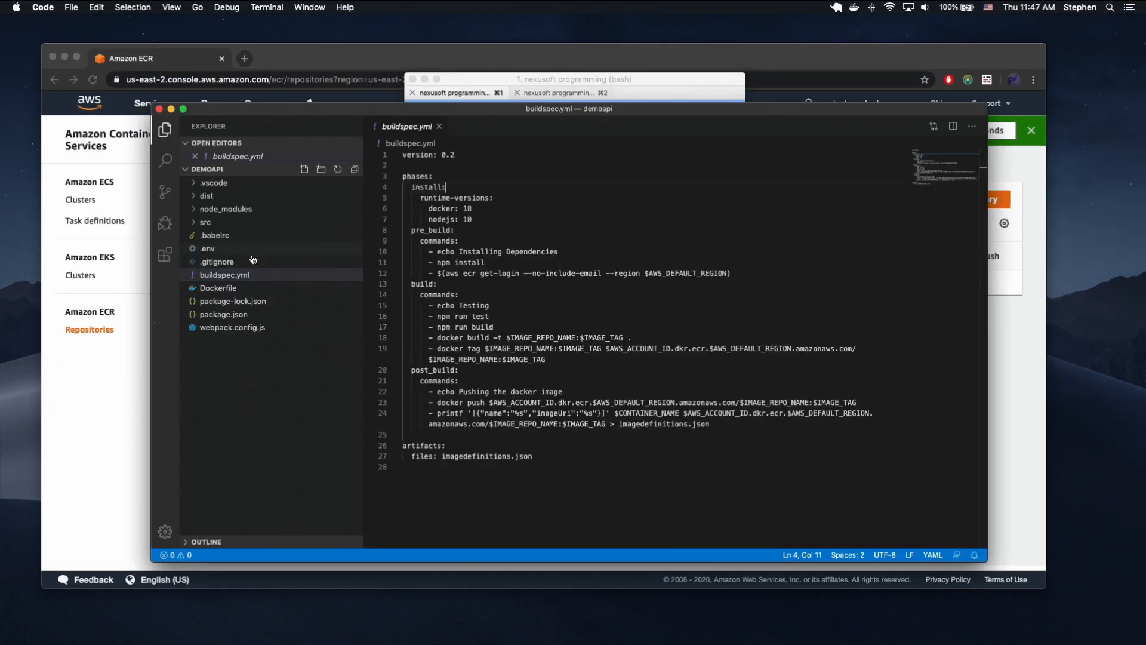
{"action": "left_click", "coordinate": [210, 248]}
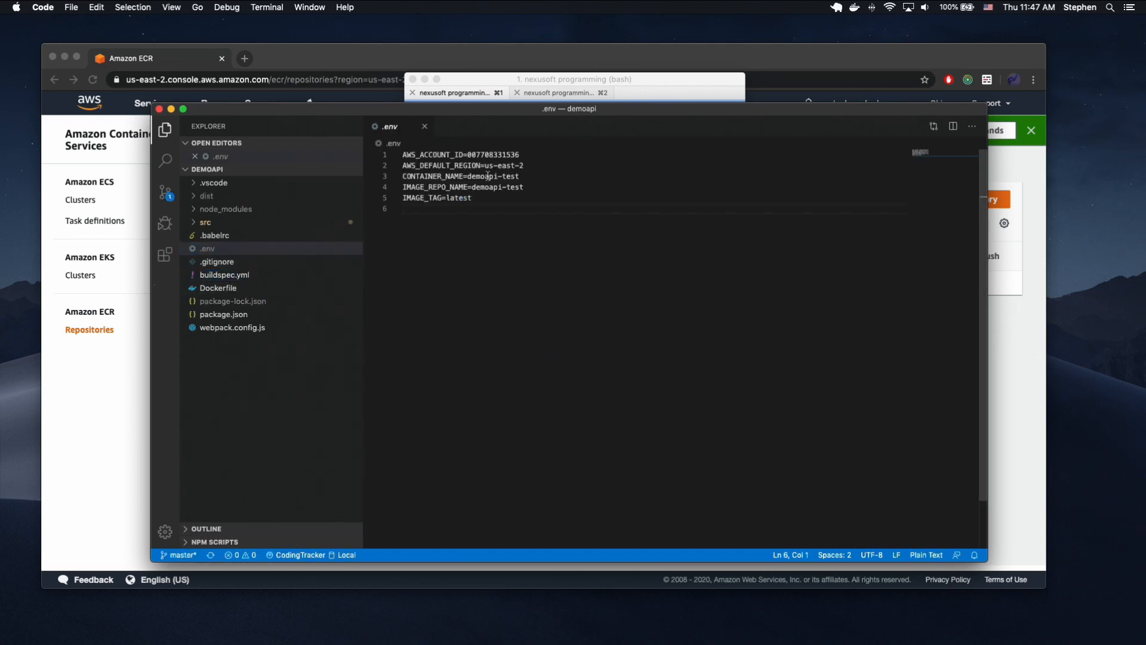
Set both CONTAINER_NAME and IMAGE_REPO_NAME to demoapi-video in the .env file.
{"action": "mouse_move", "coordinate": [487, 176]}
{"action": "left_mouse_down"}
{"action": "mouse_move", "coordinate": [528, 179]}
{"action": "mouse_move", "coordinate": [485, 168]}
{"action": "left_mouse_up"}
{"action": "key", "text": "super+d"}
{"action": "key", "text": "super+v"}
Examine the region, account ID, container name and image repository name variables in the .env file.
{"action": "left_click", "coordinate": [529, 178]}
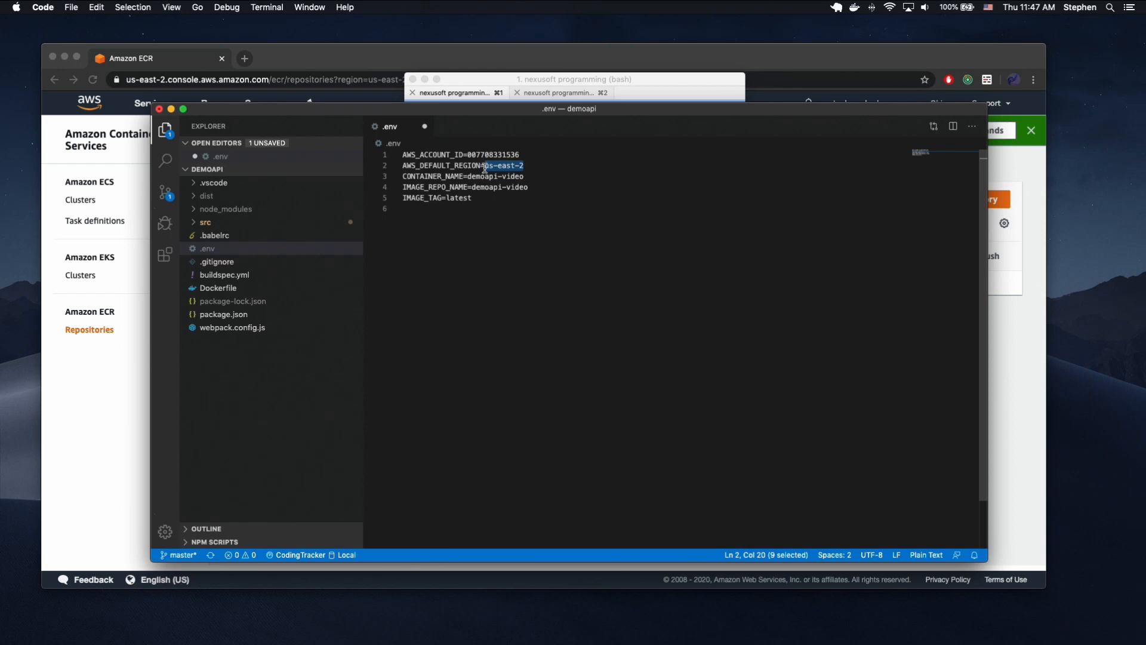
{"action": "double_click", "coordinate": [484, 155]}
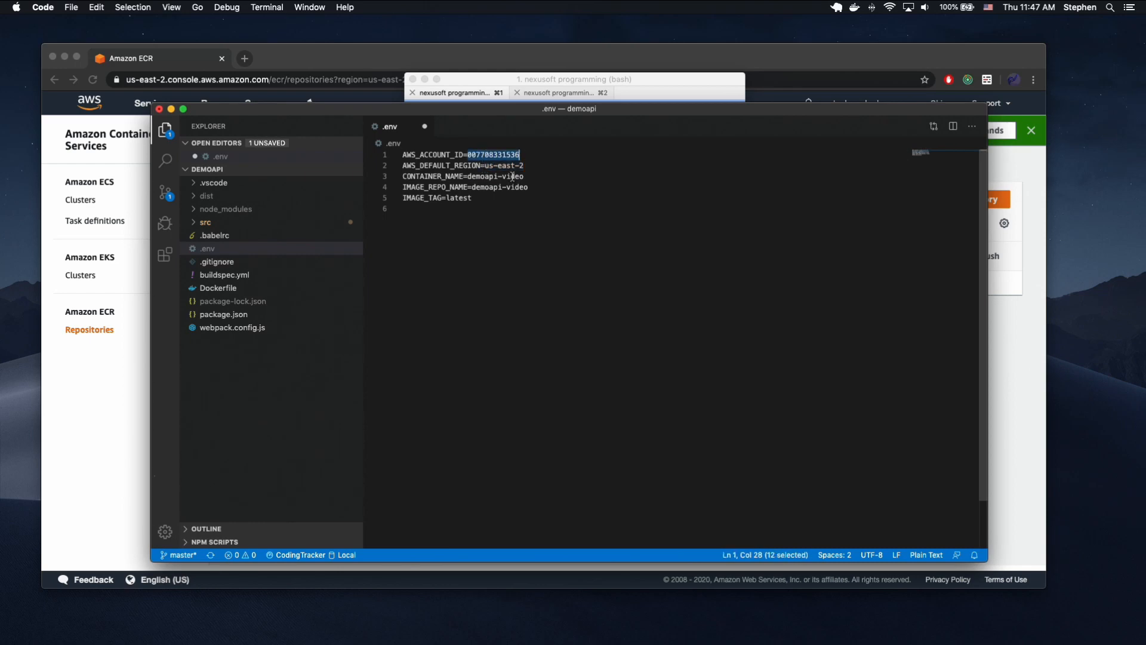
{"action": "left_click_drag", "start_coordinate": [524, 176], "coordinate": [467, 178]}
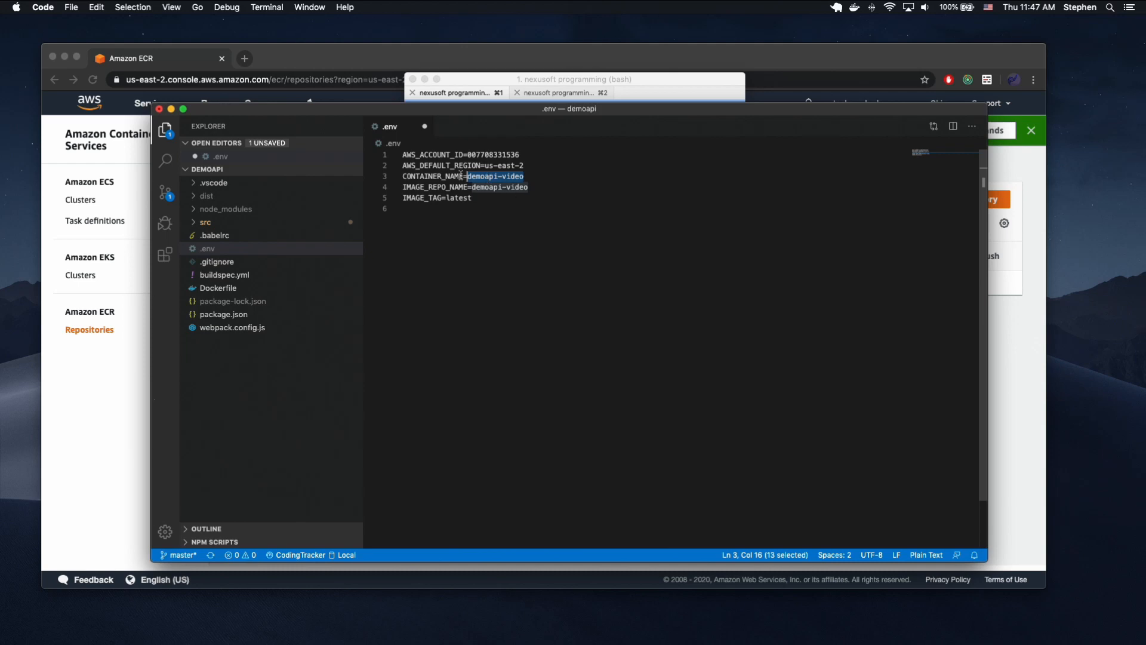
{"action": "double_click", "coordinate": [439, 187]}
{"action": "left_click_drag", "start_coordinate": [528, 187], "coordinate": [467, 186]}
{"action": "double_click", "coordinate": [440, 176]}
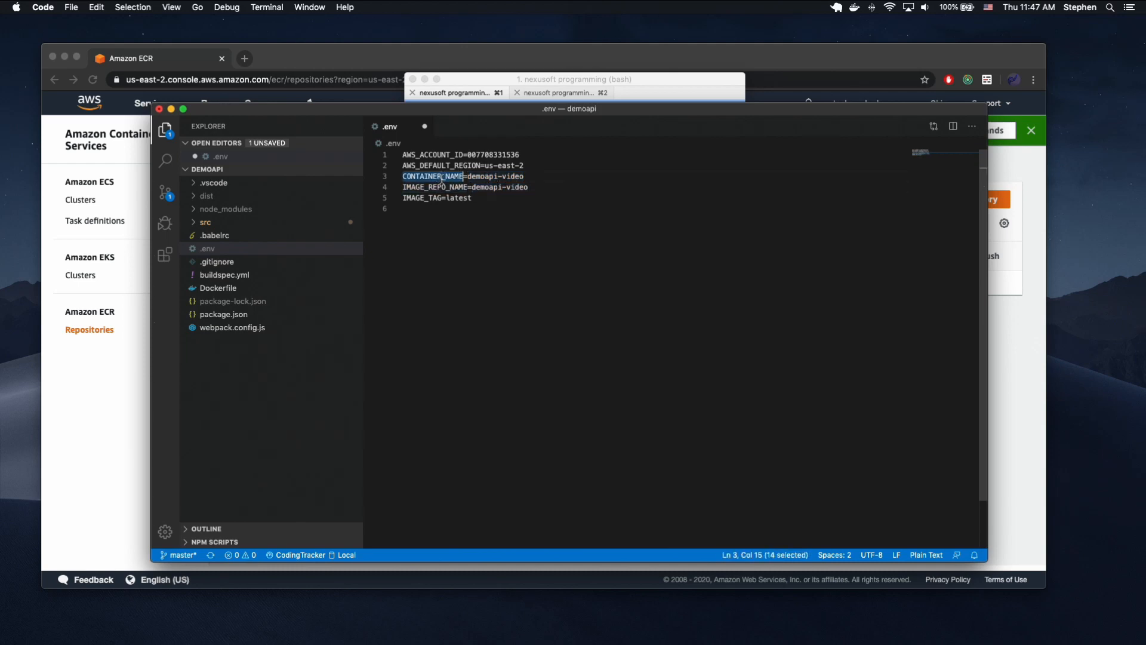
Examine the IMAGE_TAG variable and its value in the .env file.
{"action": "double_click", "coordinate": [430, 197]}
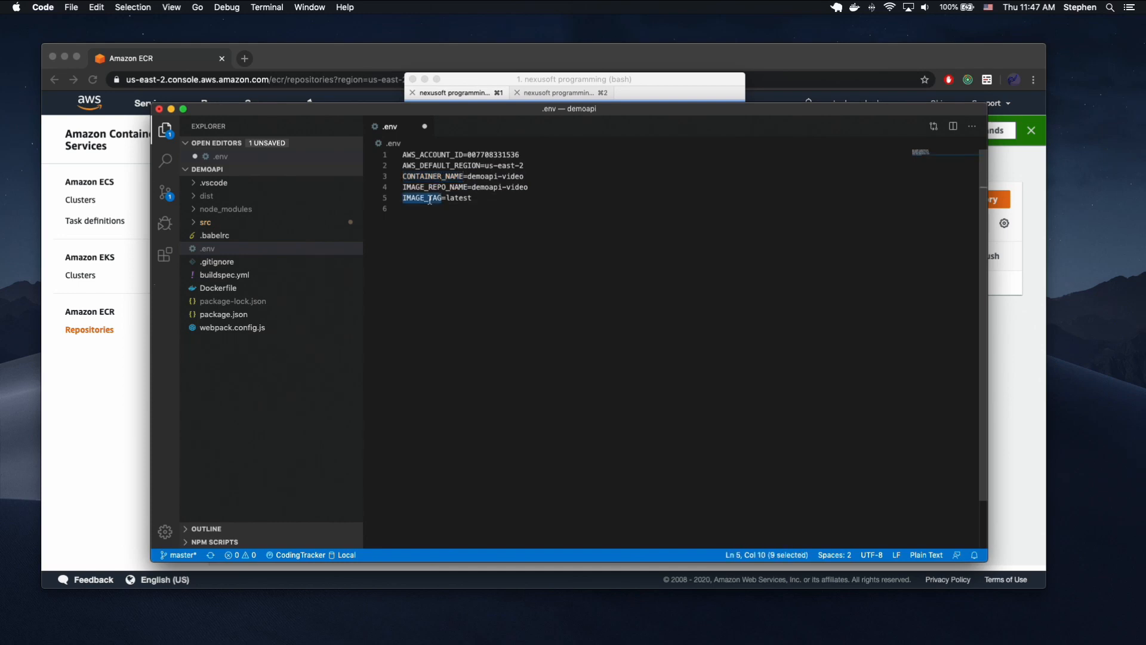
{"action": "double_click", "coordinate": [458, 198]}
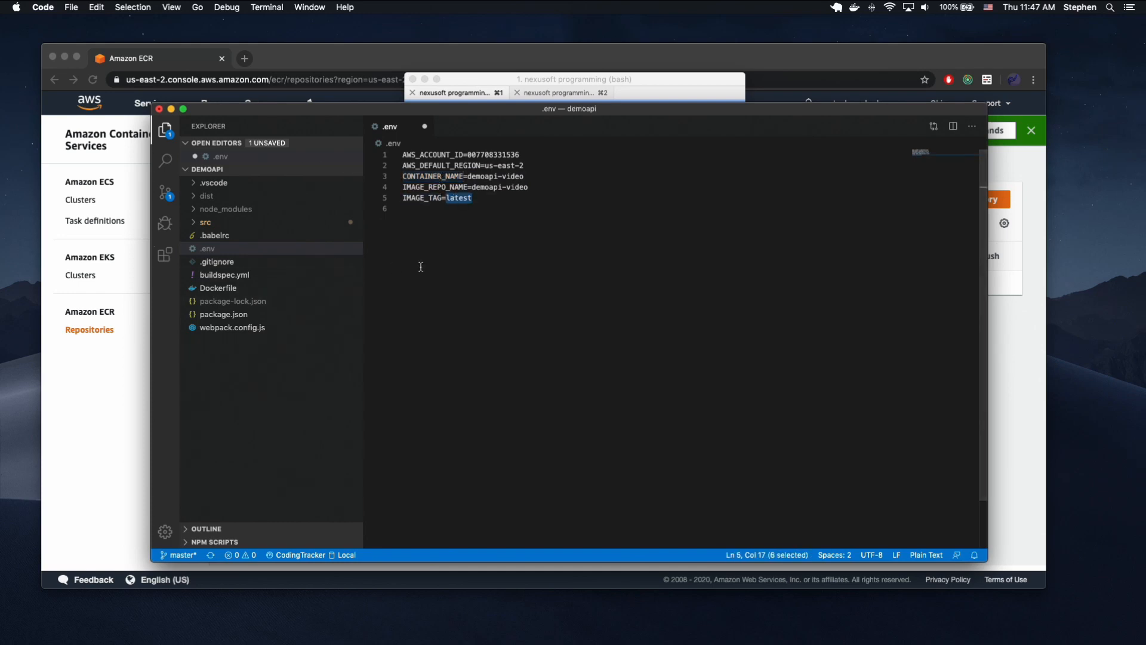
{"action": "left_click", "coordinate": [446, 261]}
Switch to Chrome, find the CodePipeline service in the AWS console, and start creating a new pipeline.
{"action": "left_click", "coordinate": [84, 399]}
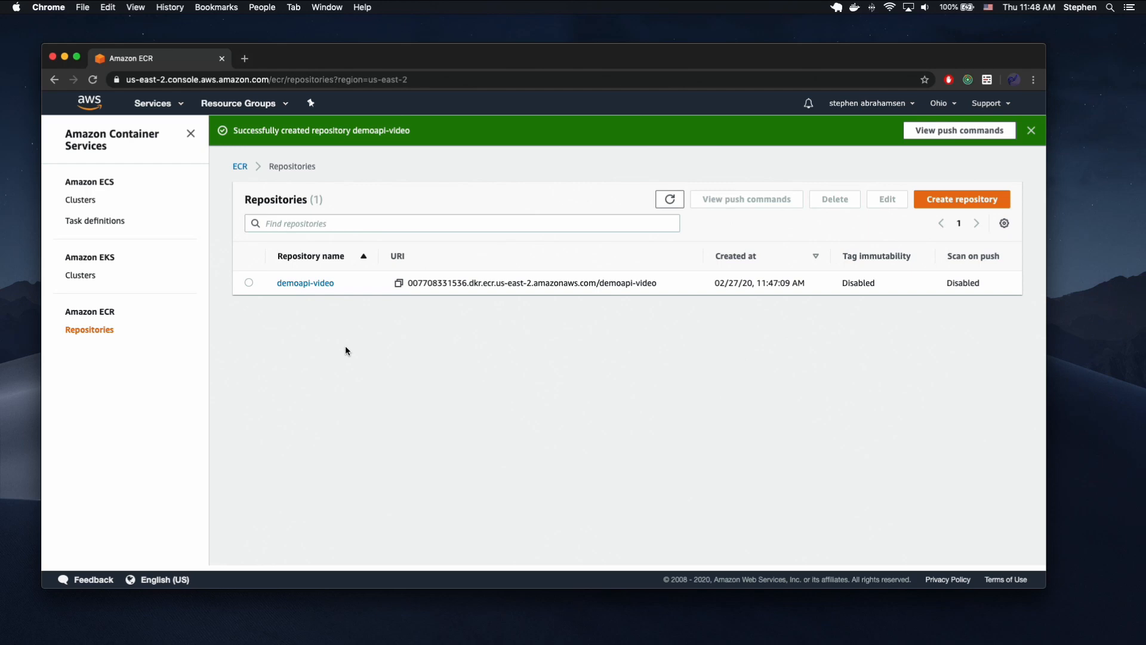
{"action": "left_click", "coordinate": [176, 108]}
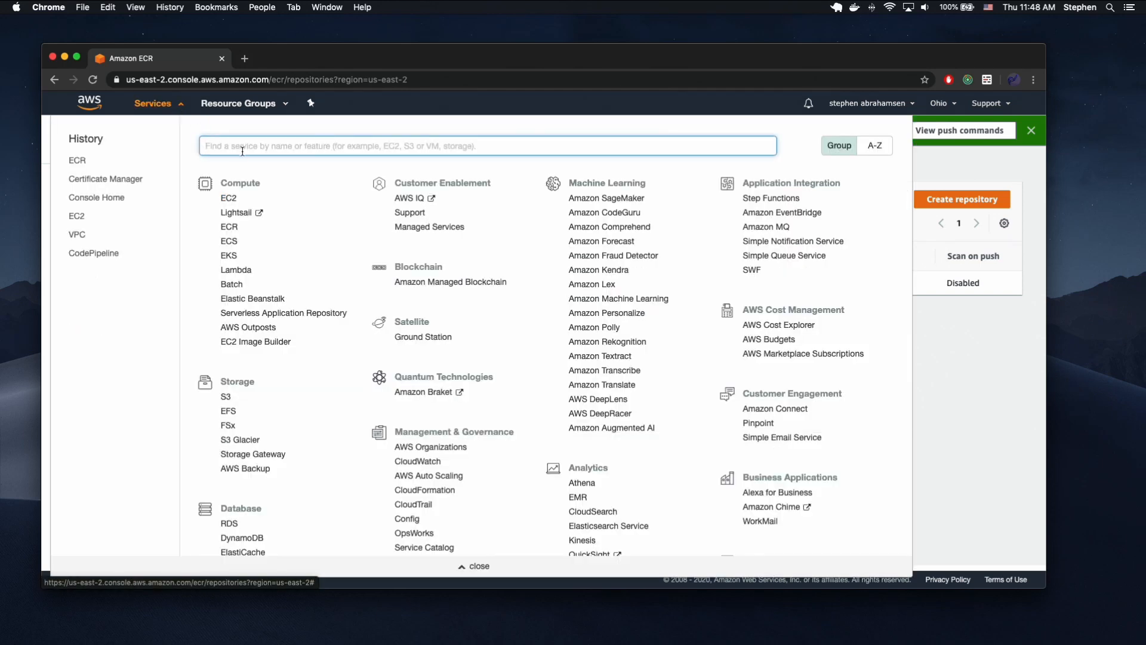
{"action": "type", "text": "codepipeline"}
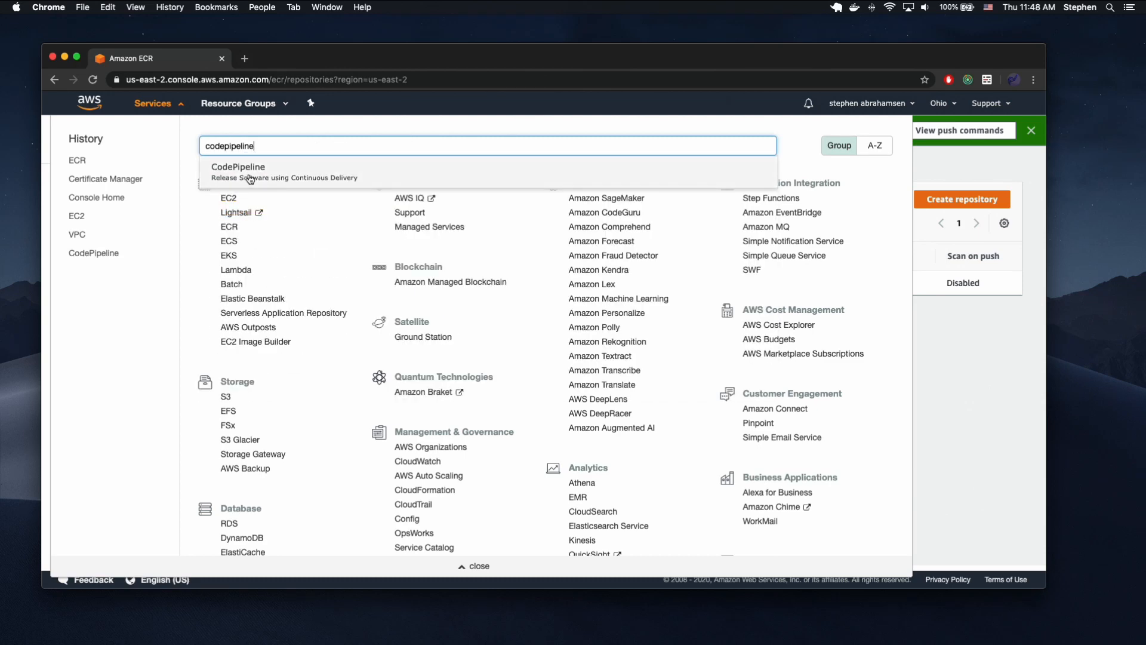
{"action": "left_click", "coordinate": [248, 173]}
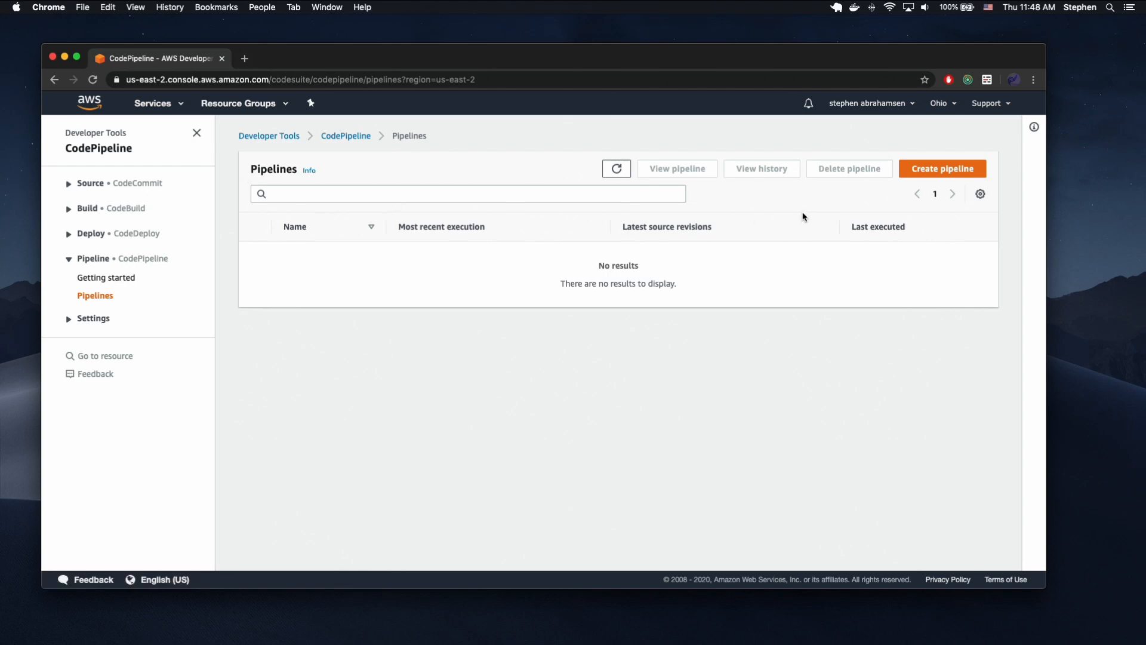
{"action": "left_click", "coordinate": [932, 168]}
Name the pipeline demoapi-video, review the advanced settings, and continue to the source stage with the default options.
{"action": "left_click", "coordinate": [354, 254]}
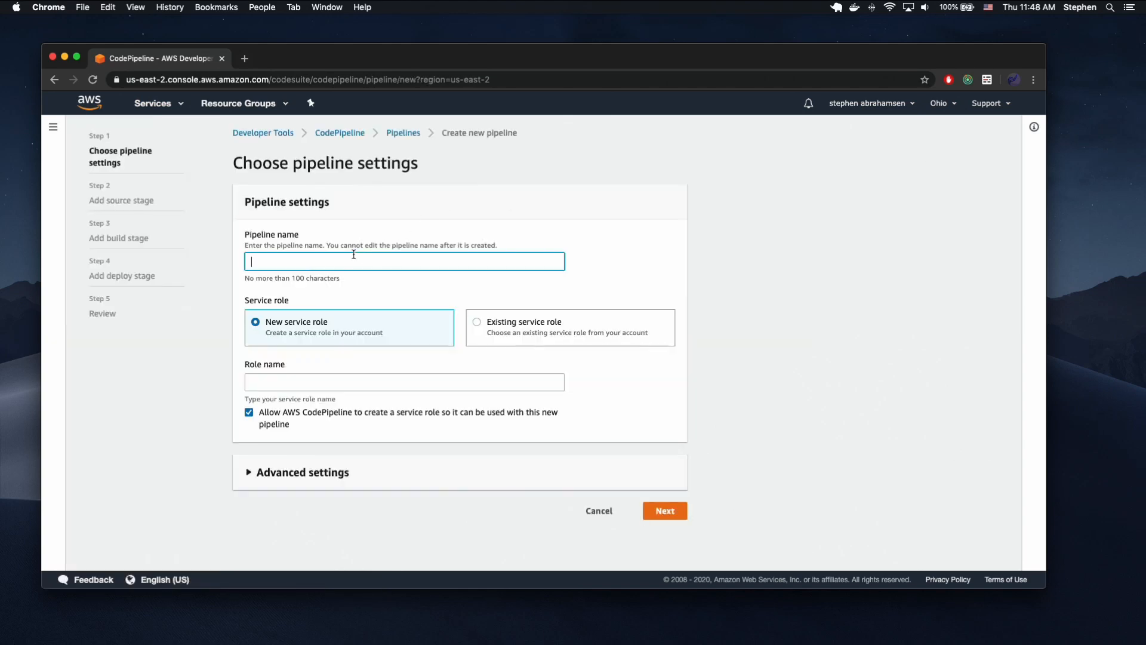
{"action": "type", "text": "demo"}
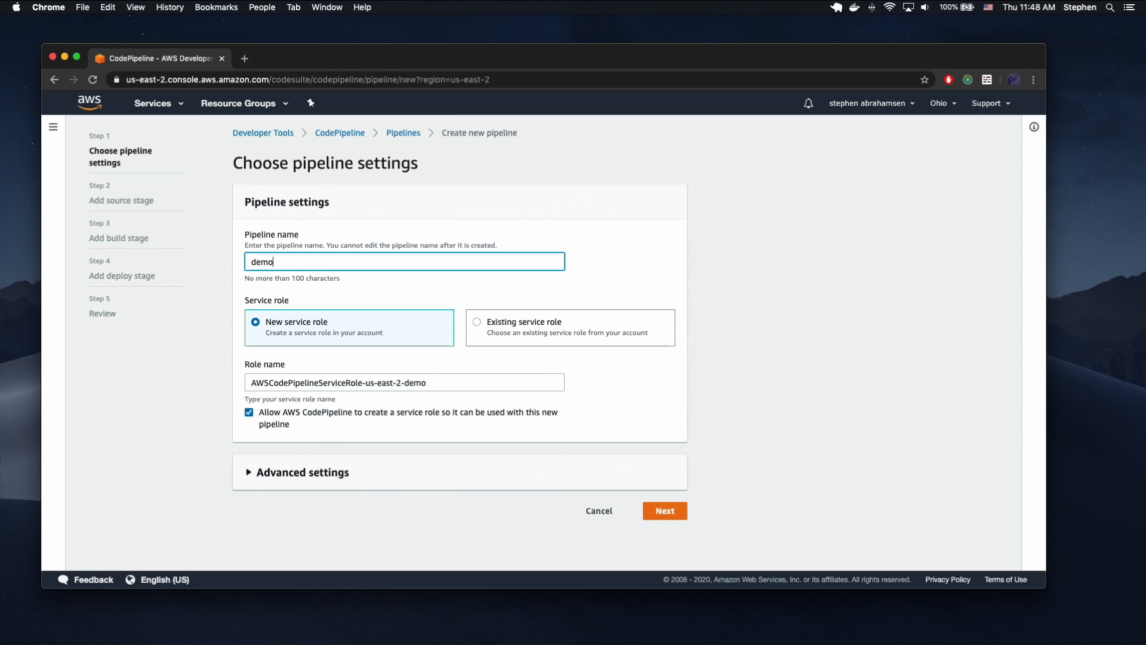
{"action": "type", "text": "api-video"}
{"action": "left_click", "coordinate": [306, 472]}
{"action": "scroll", "coordinate": [306, 471], "scroll_direction": "down", "scroll_amount": 5}
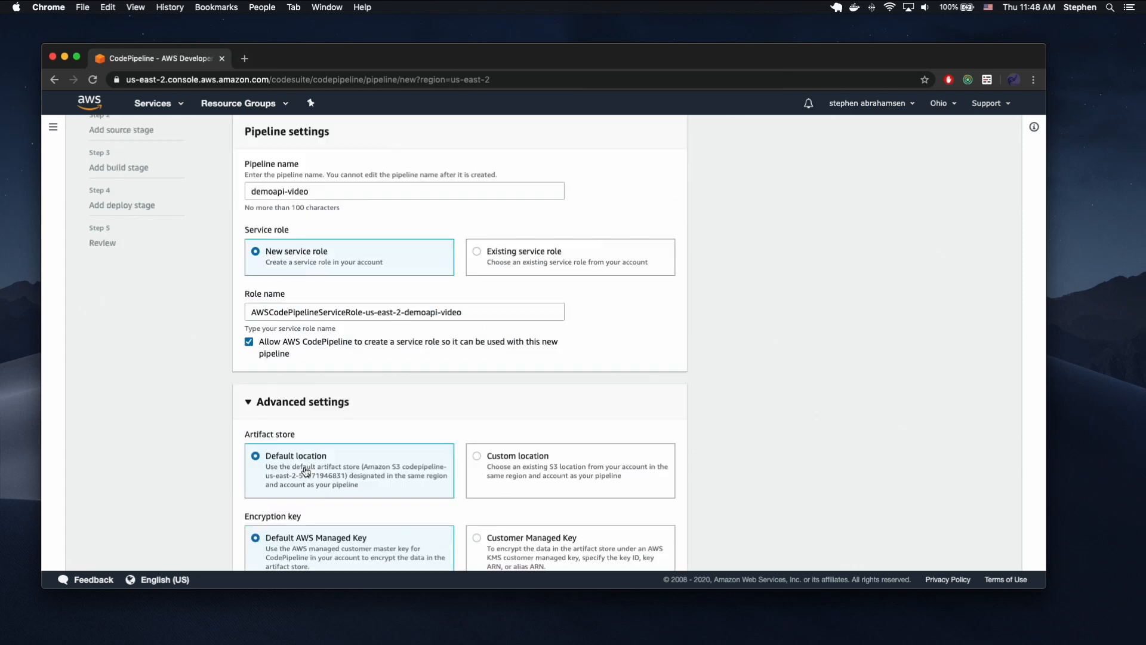
{"action": "left_click", "coordinate": [315, 338]}
{"action": "left_click", "coordinate": [667, 511]}
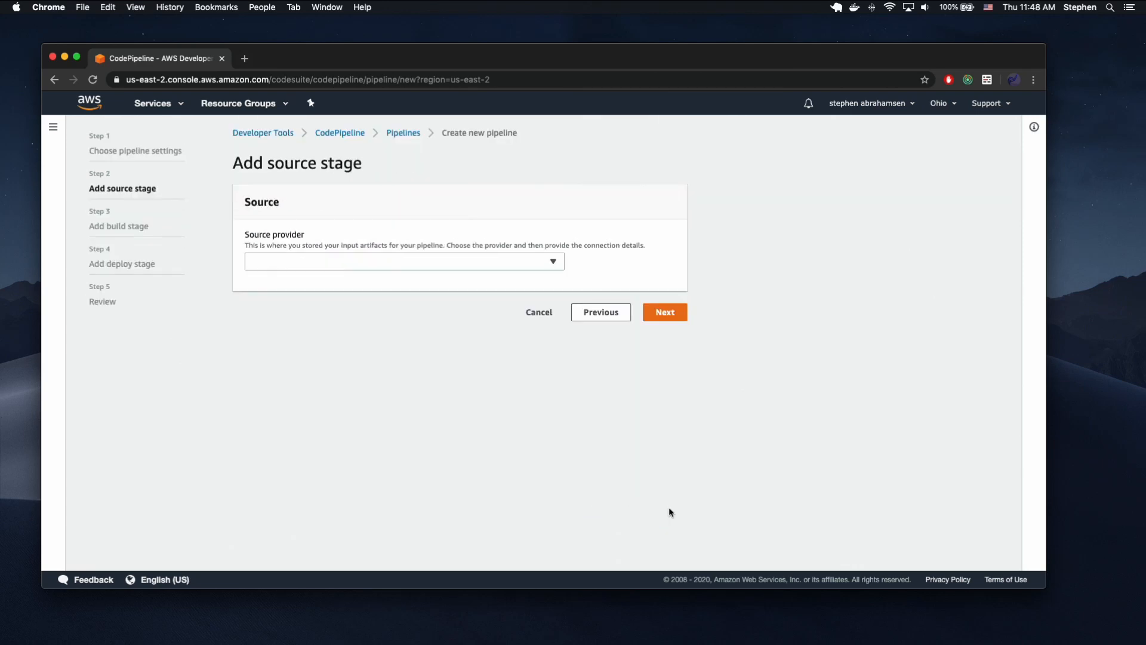
Choose GitHub as the source provider and connect the pipeline to GitHub.
{"action": "left_click", "coordinate": [400, 260]}
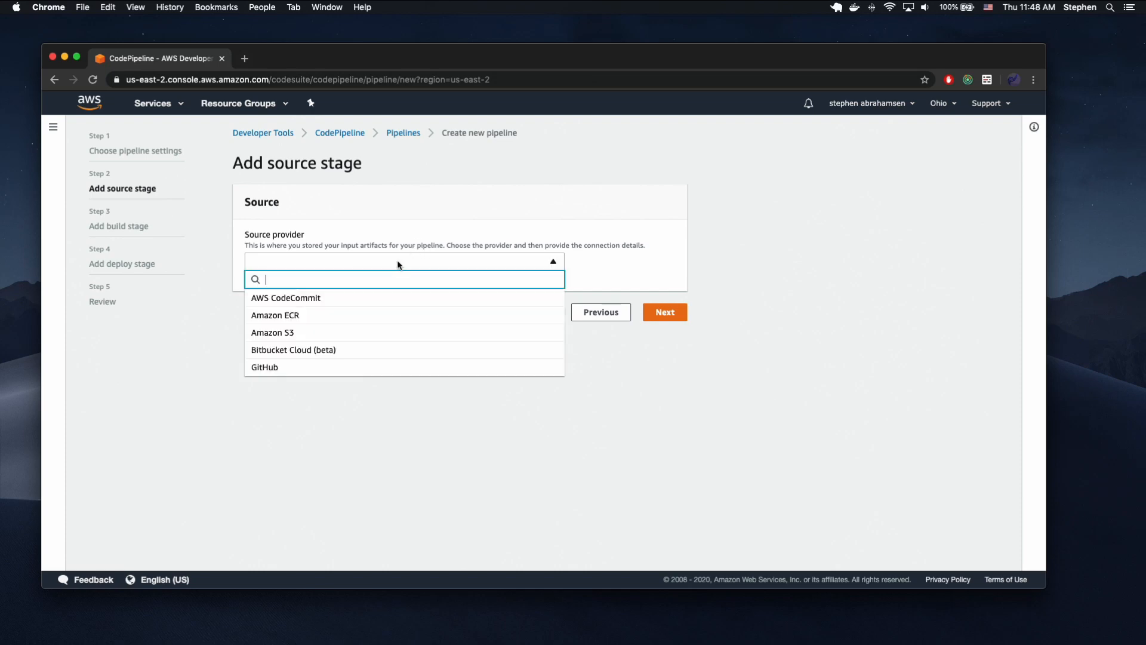
{"action": "left_click", "coordinate": [317, 366]}
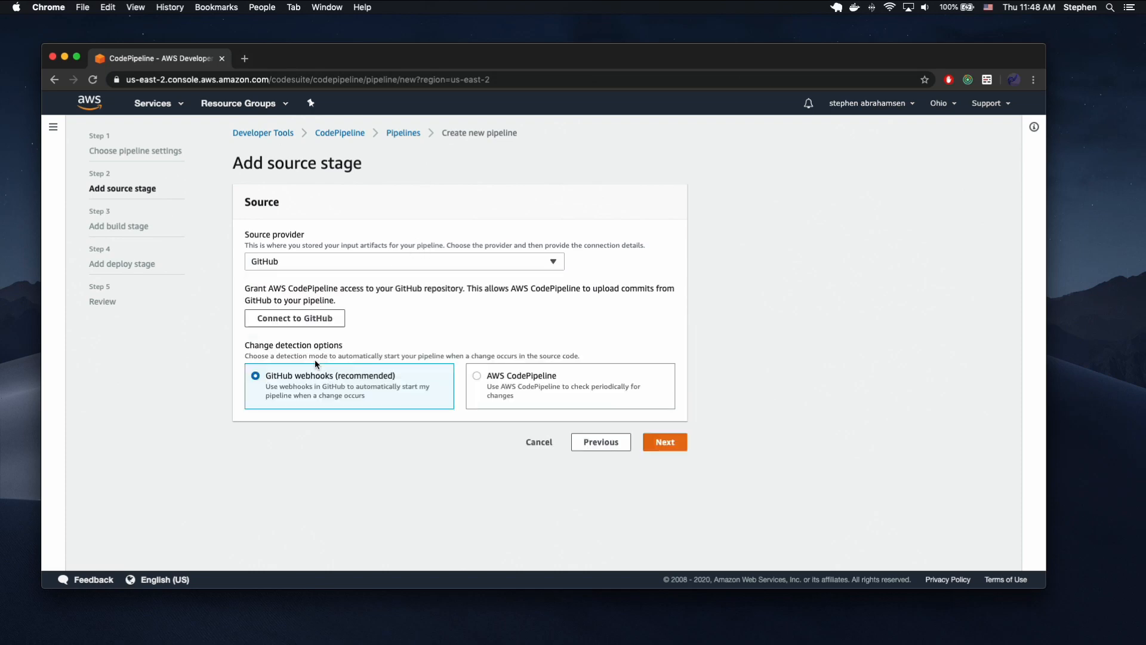
{"action": "left_click", "coordinate": [312, 319]}
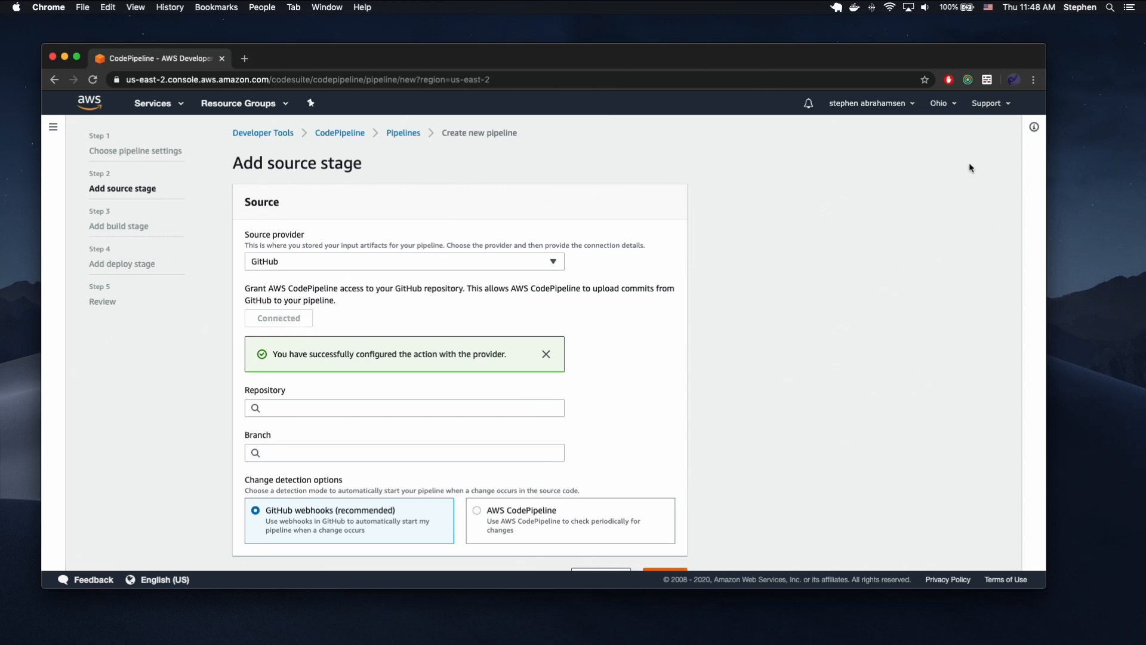
Set the source to the demoapi repository's master branch and continue to the build stage.
{"action": "scroll", "coordinate": [527, 367], "scroll_direction": "down", "scroll_amount": 2}
{"action": "left_click", "coordinate": [327, 370]}
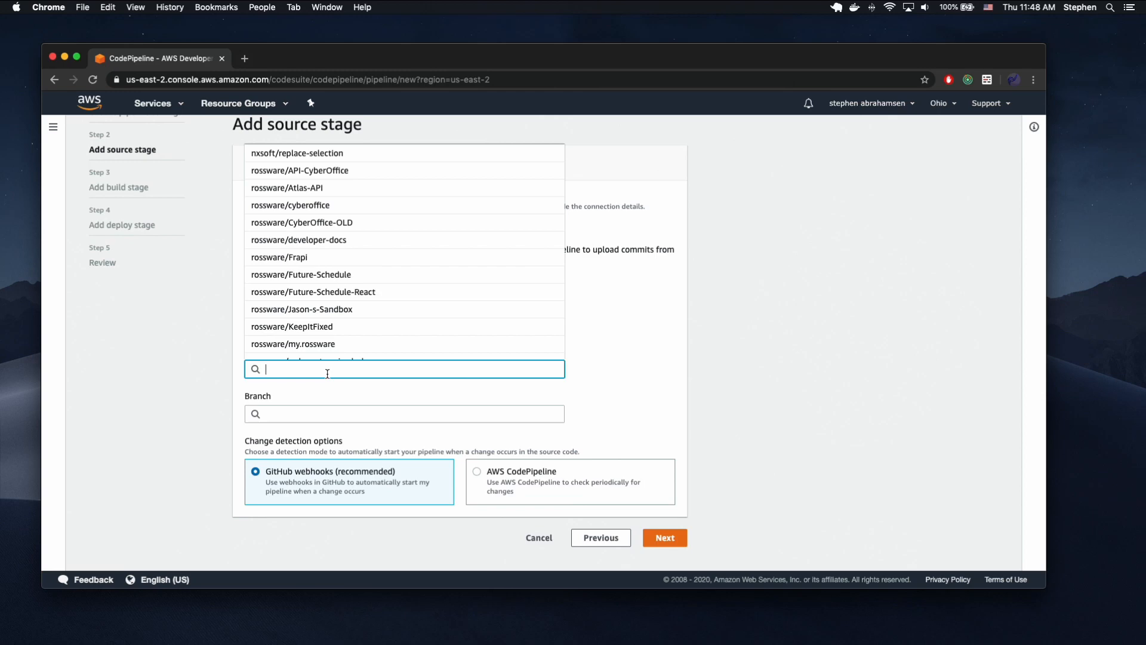
{"action": "type", "text": "demoa"}
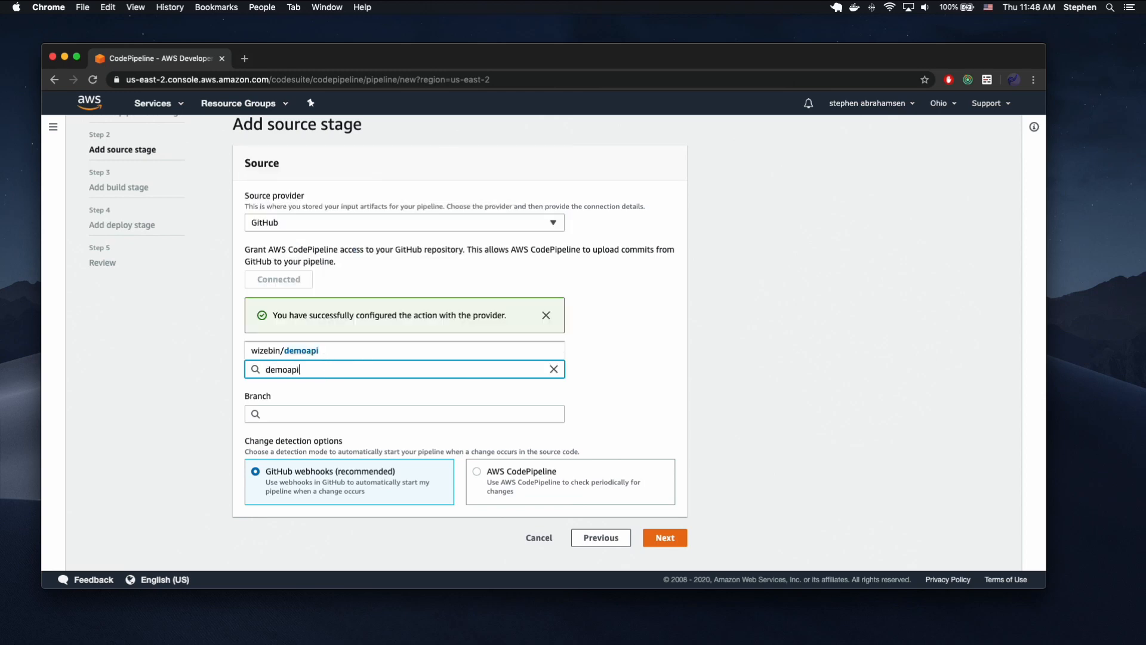
{"action": "type", "text": "pi"}
{"action": "left_click", "coordinate": [307, 355]}
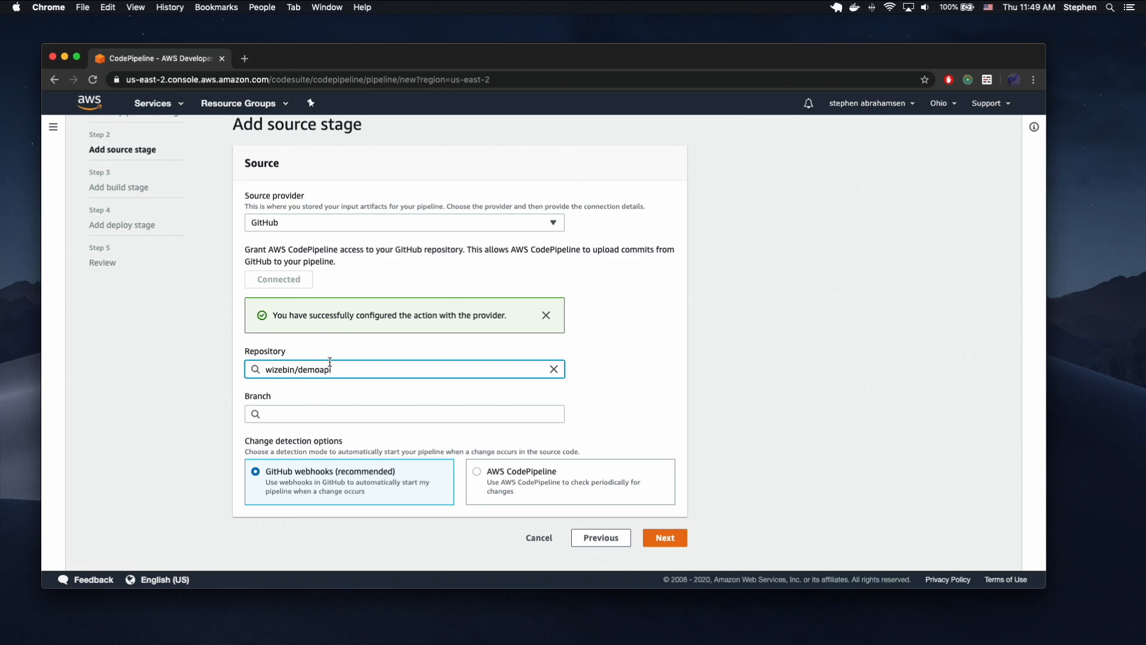
{"action": "left_click", "coordinate": [294, 410]}
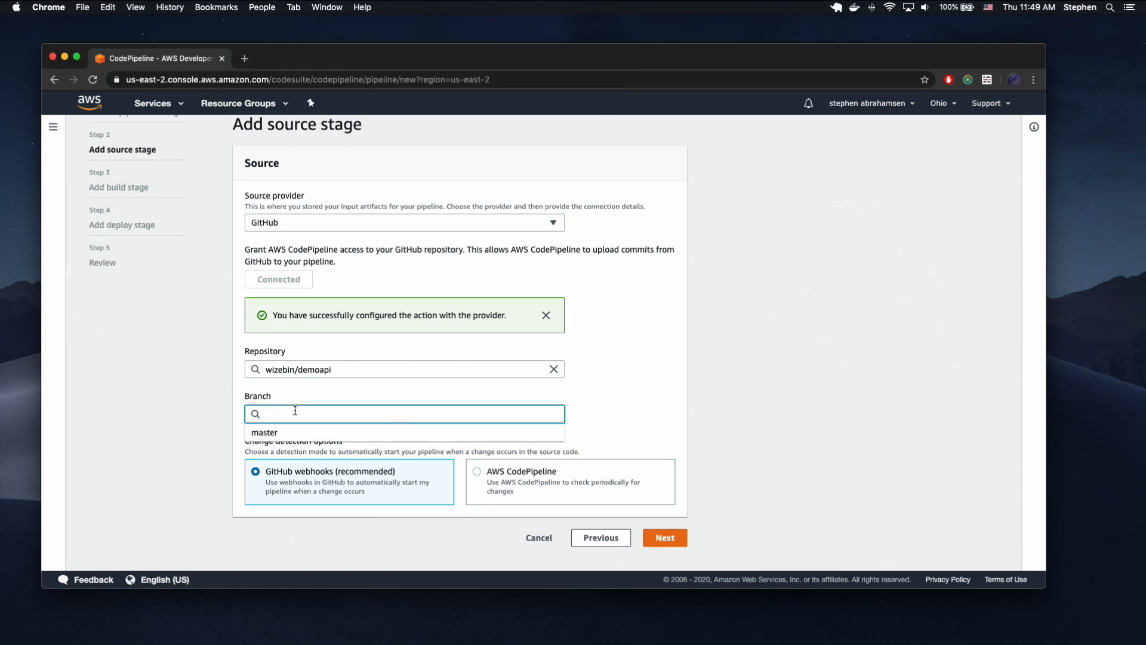
{"action": "left_click", "coordinate": [284, 433]}
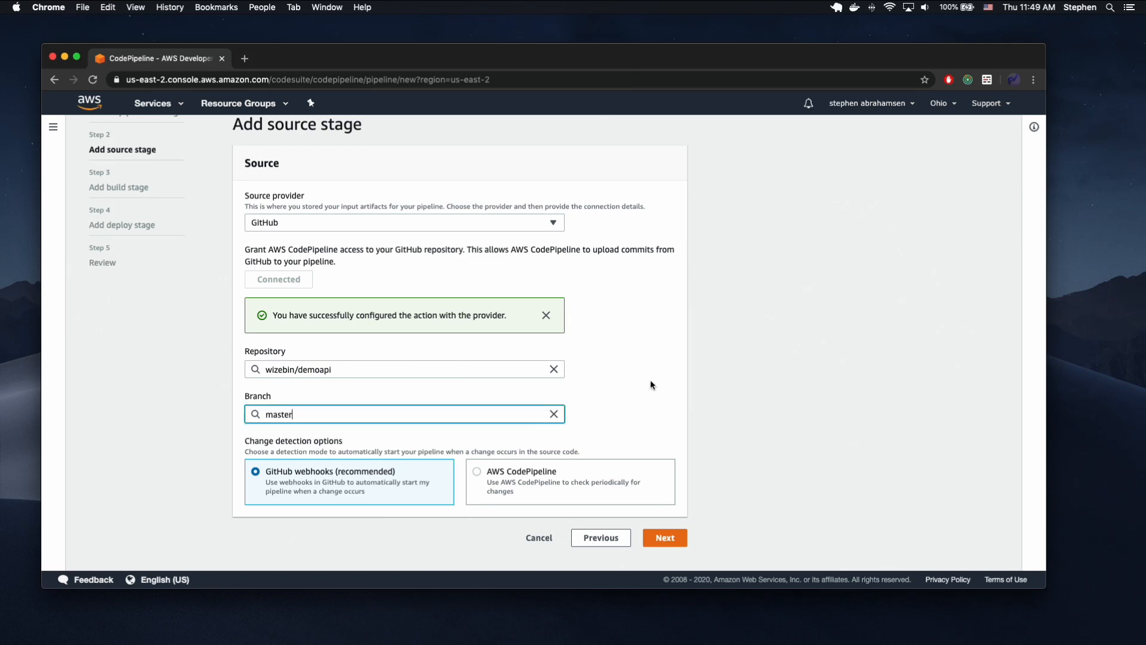
{"action": "double_click", "coordinate": [298, 413]}
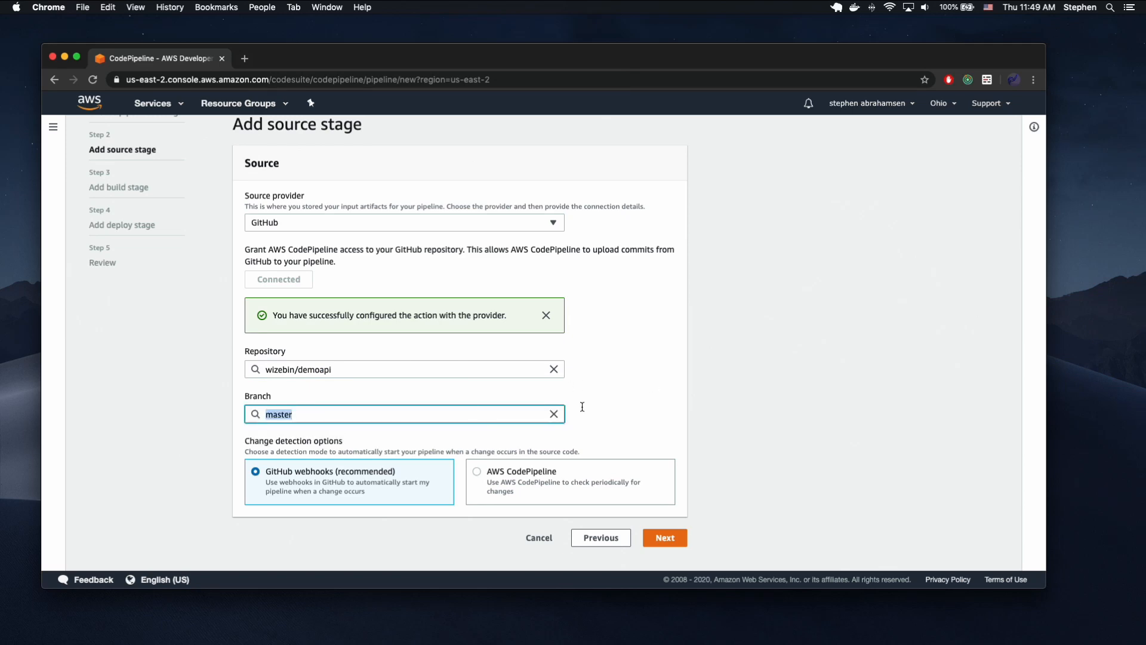
{"action": "left_click", "coordinate": [616, 396]}
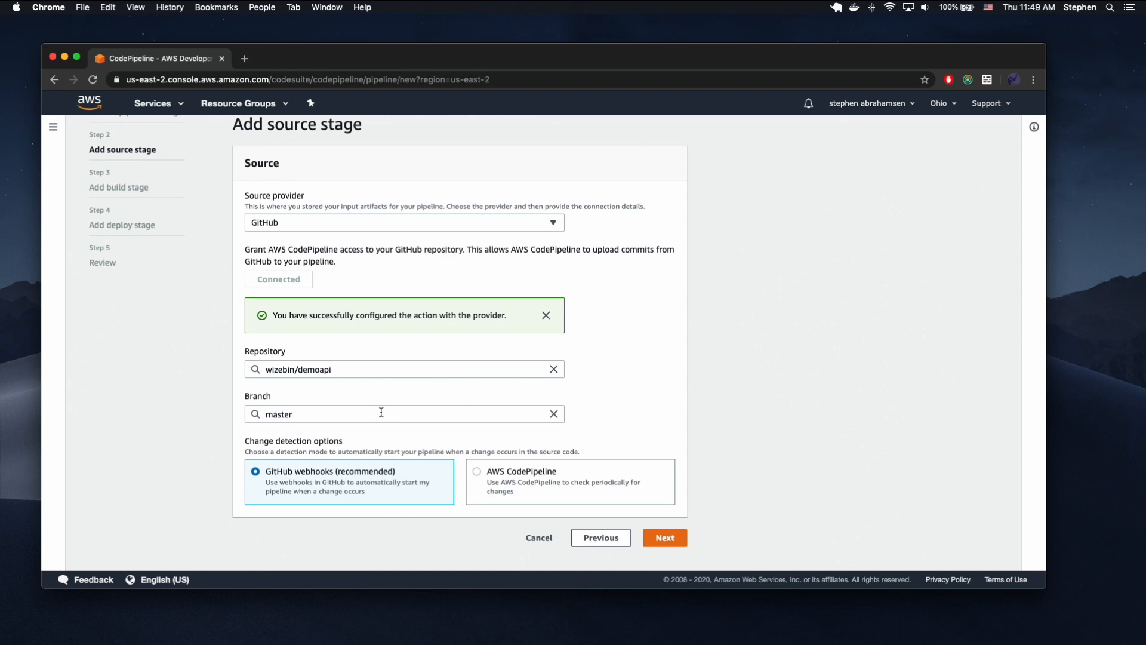
{"action": "double_click", "coordinate": [307, 416]}
{"action": "left_click", "coordinate": [639, 384]}
{"action": "left_click", "coordinate": [665, 537]}
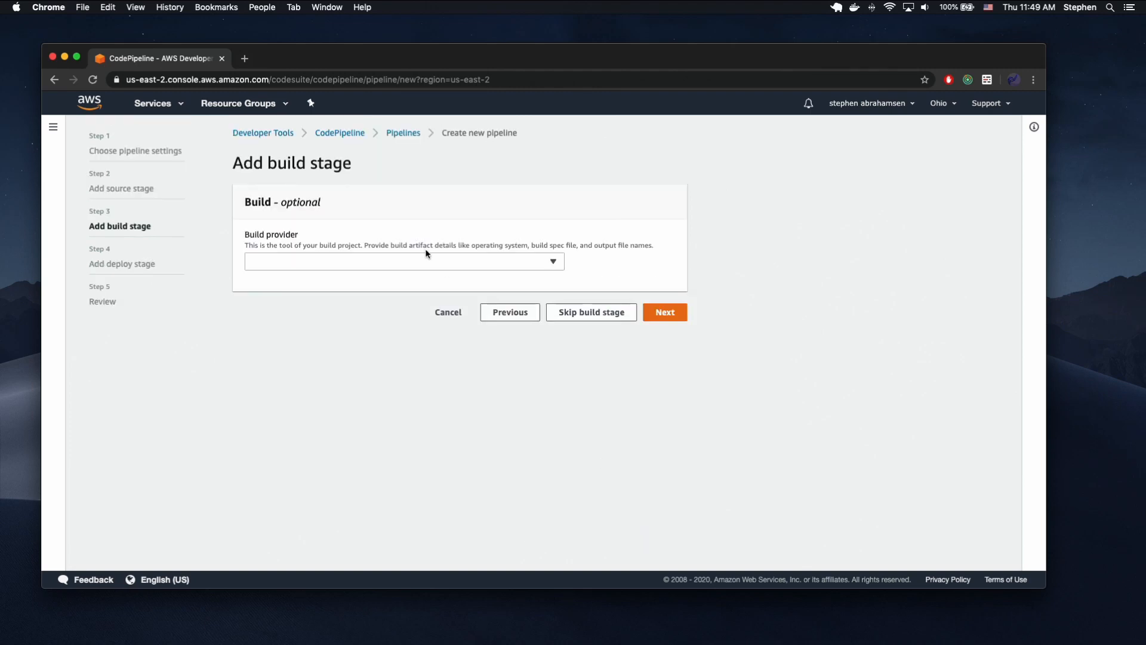
Choose AWS CodeBuild as the build provider and start creating a new build project.
{"action": "left_click", "coordinate": [383, 260]}
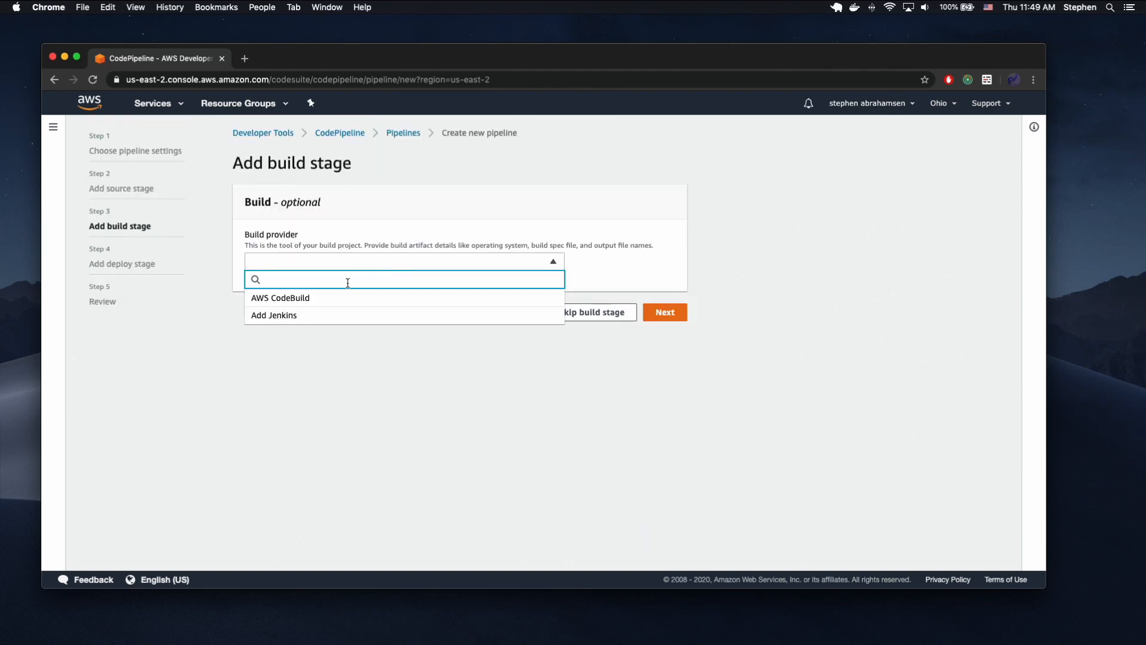
{"action": "left_click", "coordinate": [321, 296]}
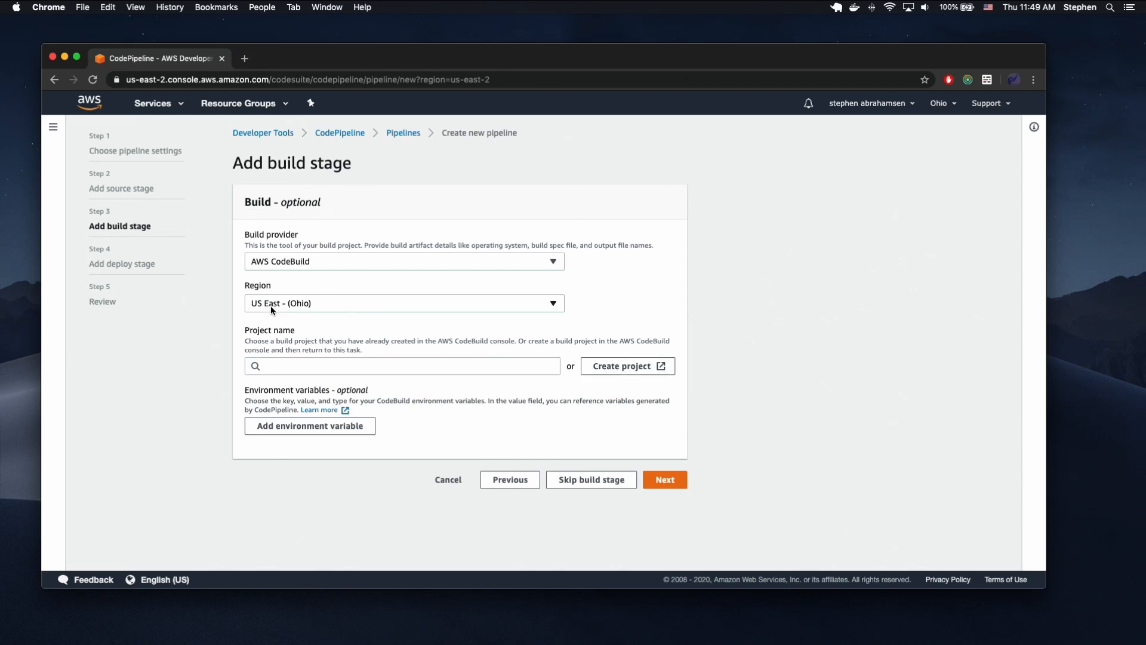
{"action": "left_click", "coordinate": [598, 365]}
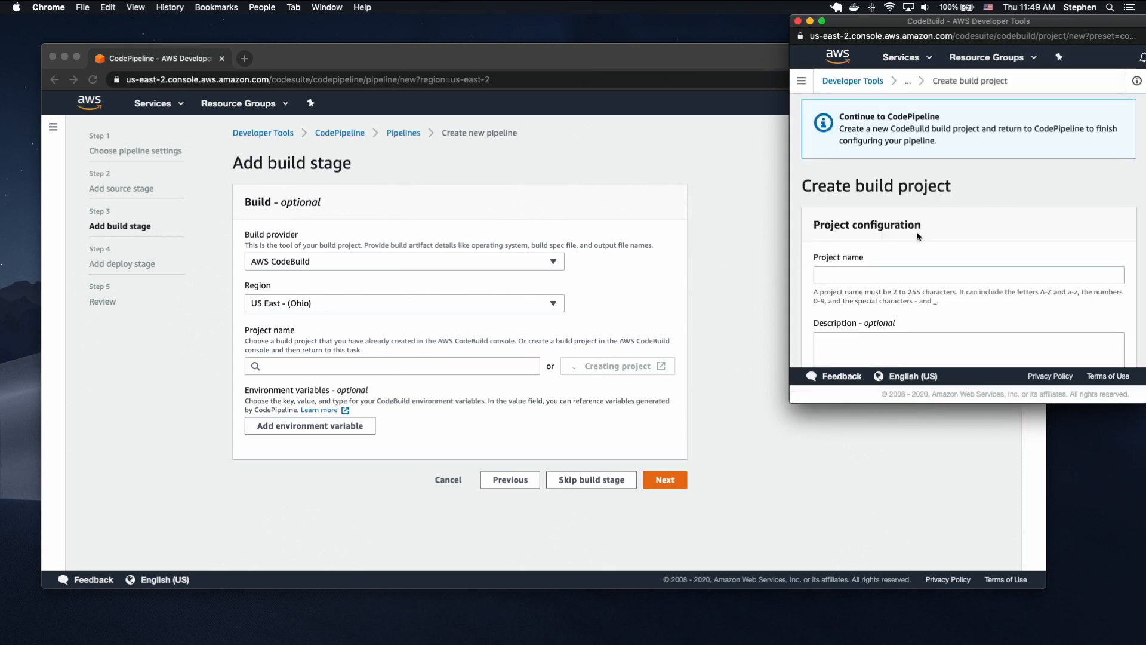
Name the build project demoapi-video.
{"action": "scroll", "coordinate": [929, 229], "scroll_direction": "down", "scroll_amount": 3}
{"action": "left_click", "coordinate": [881, 237]}
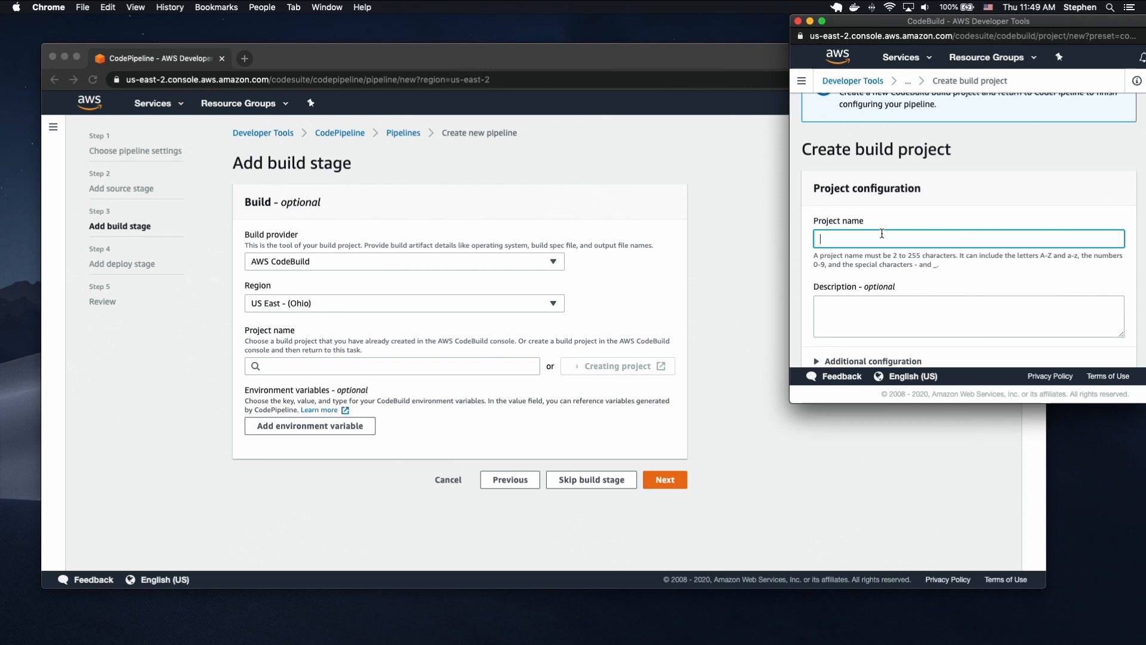
{"action": "type", "text": "demoapi-"}
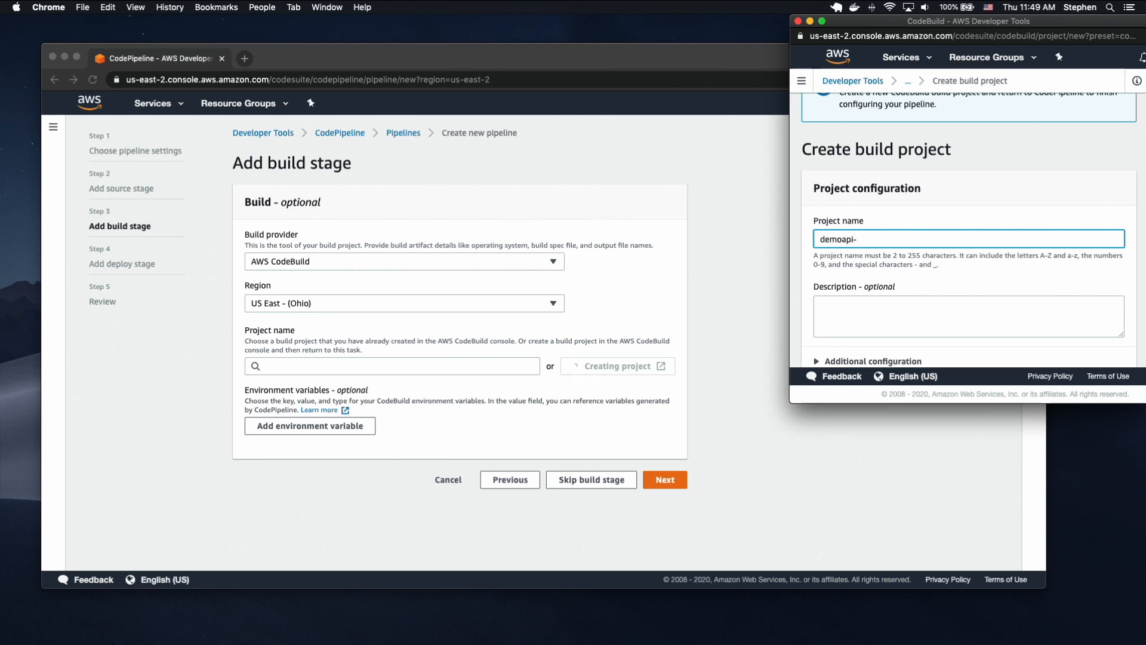
{"action": "type", "text": "video"}
Configure the build environment with Ubuntu, the Standard runtime, and the aws/codebuild/standard:3.0 image.
{"action": "scroll", "coordinate": [968, 225], "scroll_direction": "down", "scroll_amount": 8}
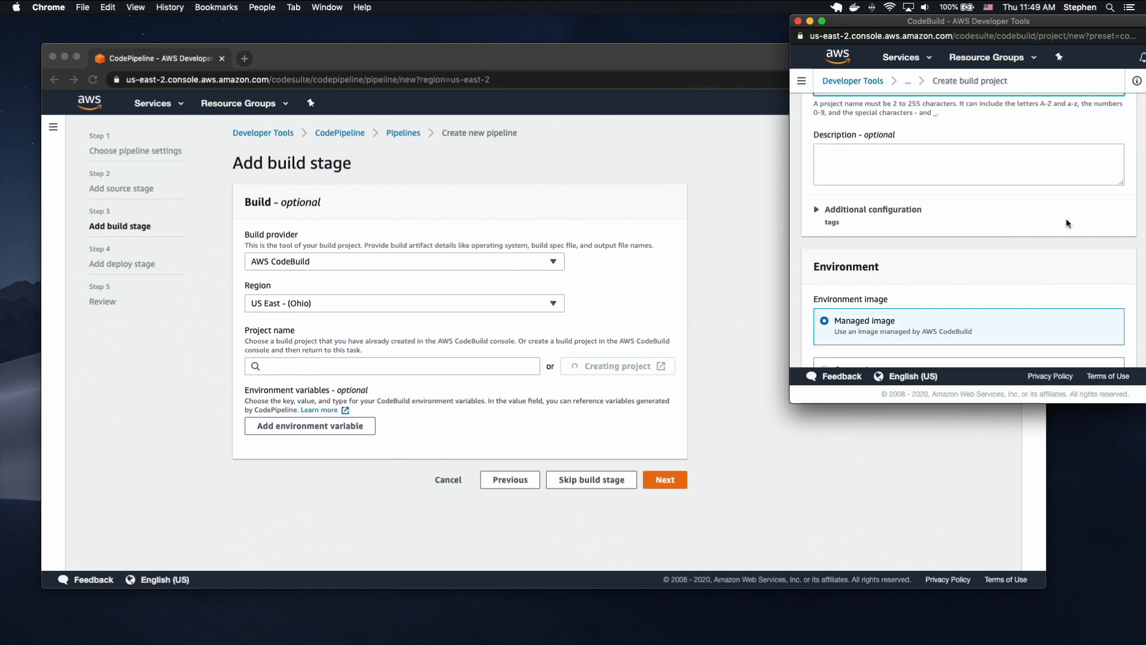
{"action": "scroll", "coordinate": [923, 217], "scroll_direction": "down", "scroll_amount": 2}
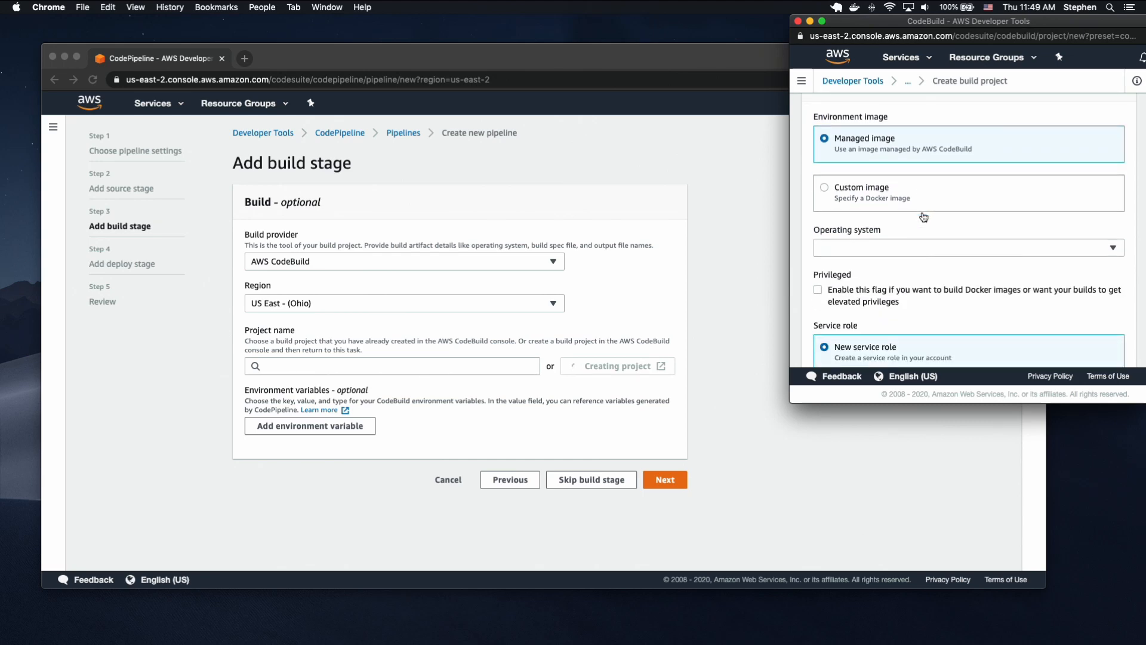
{"action": "left_click", "coordinate": [898, 245]}
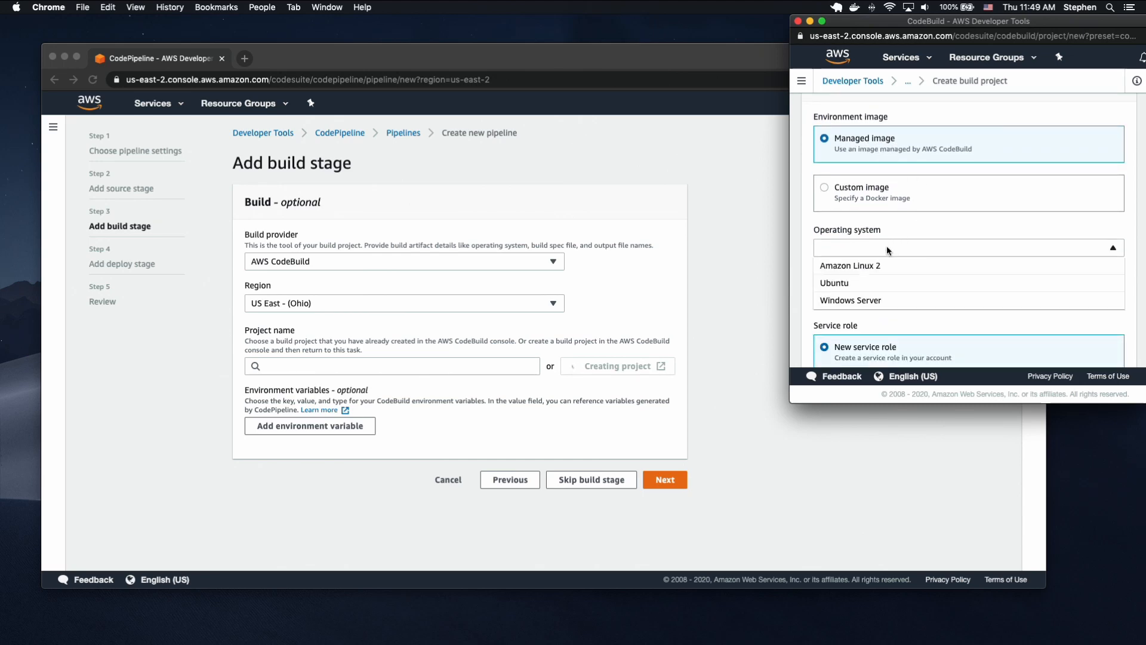
{"action": "left_click", "coordinate": [861, 279]}
{"action": "scroll", "coordinate": [923, 241], "scroll_direction": "down", "scroll_amount": 5}
{"action": "left_click", "coordinate": [920, 239]}
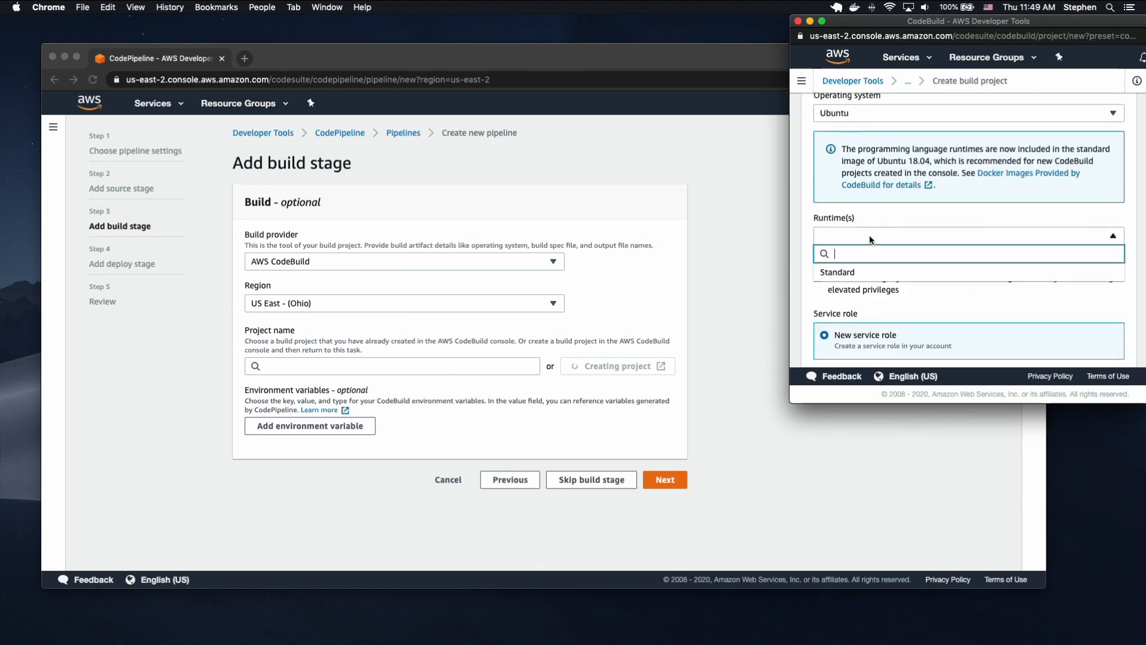
{"action": "left_click", "coordinate": [857, 270]}
{"action": "left_click", "coordinate": [870, 277]}
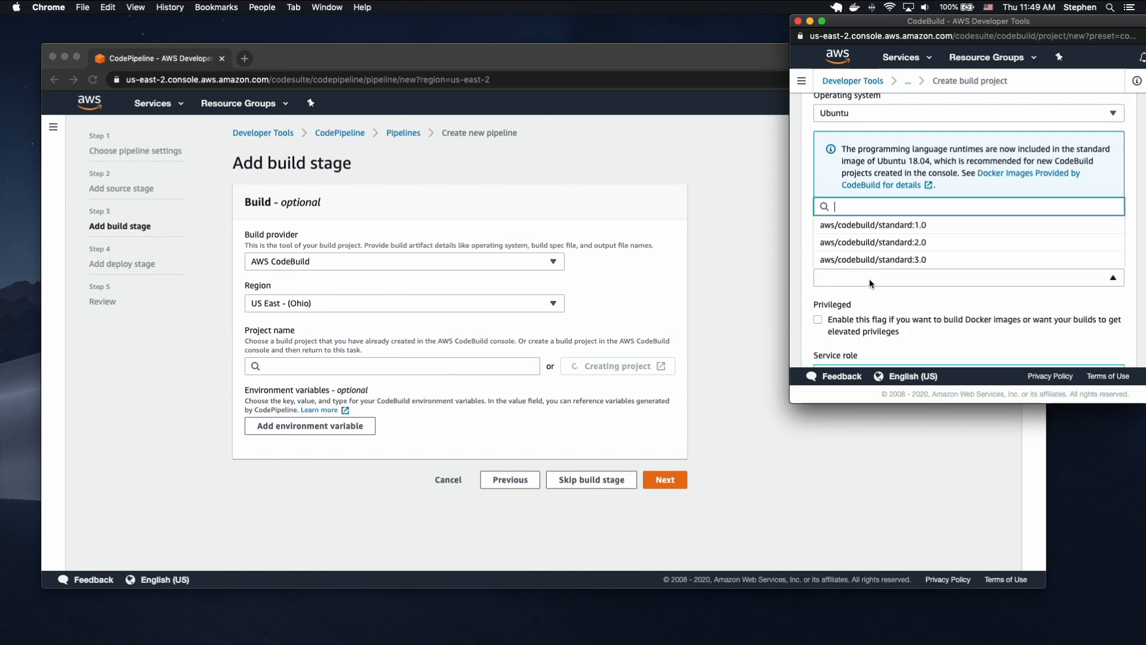
{"action": "left_click", "coordinate": [901, 258]}
Enable privileged mode for the build environment so it can build Docker images.
{"action": "scroll", "coordinate": [907, 253], "scroll_direction": "down", "scroll_amount": 4}
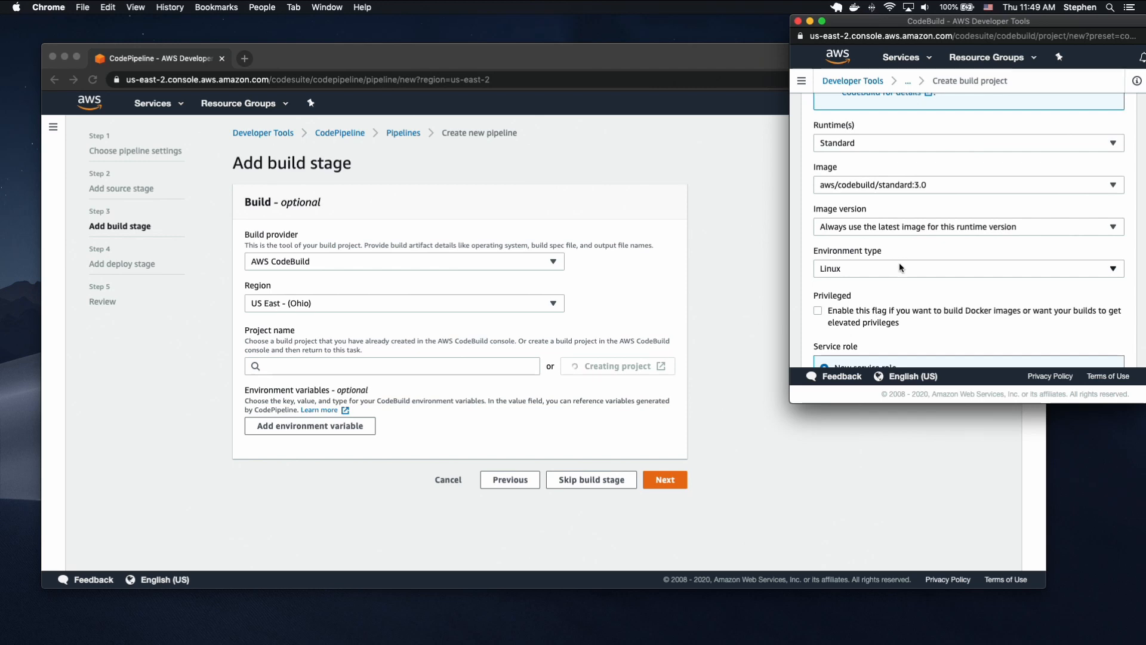
{"action": "scroll", "coordinate": [879, 260], "scroll_direction": "down", "scroll_amount": 2}
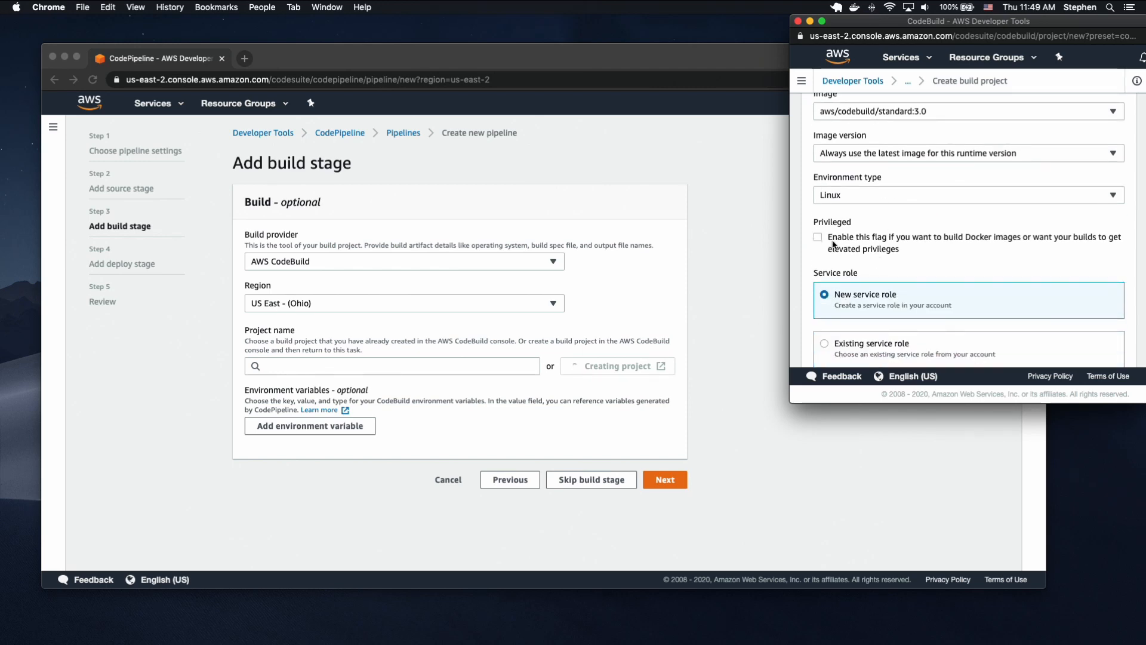
{"action": "left_click", "coordinate": [826, 238]}
Examine the build project's service role settings and highlight the full name of the new service role.
{"action": "scroll", "coordinate": [900, 228], "scroll_direction": "down", "scroll_amount": 2}
{"action": "scroll", "coordinate": [959, 186], "scroll_direction": "down", "scroll_amount": 2}
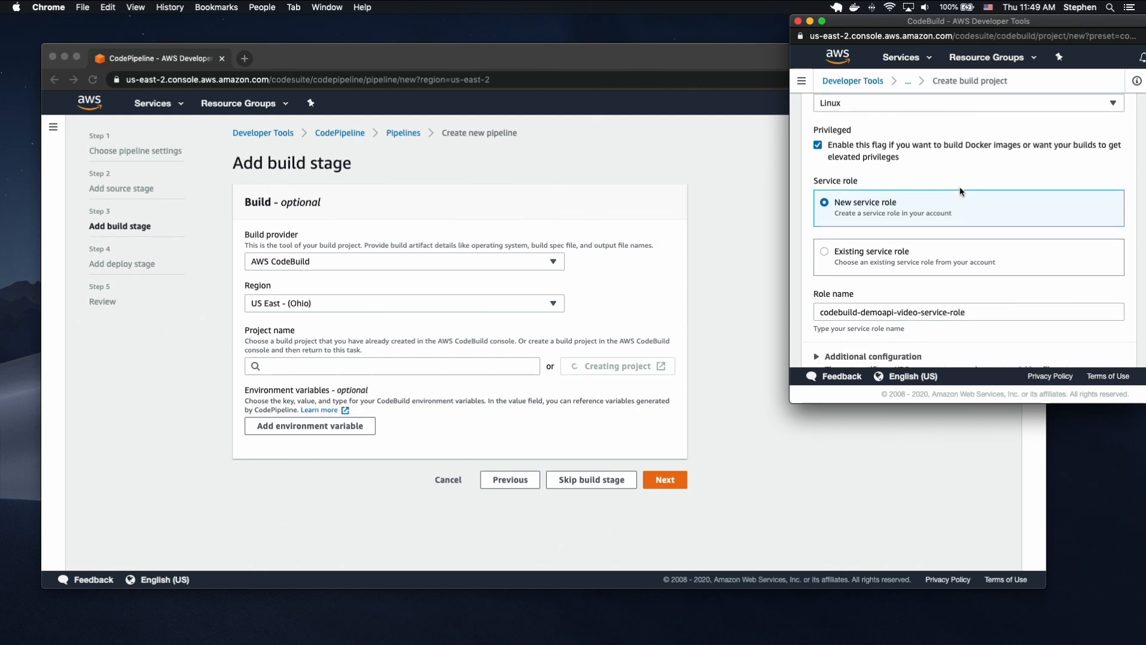
{"action": "scroll", "coordinate": [961, 192], "scroll_direction": "down", "scroll_amount": 2}
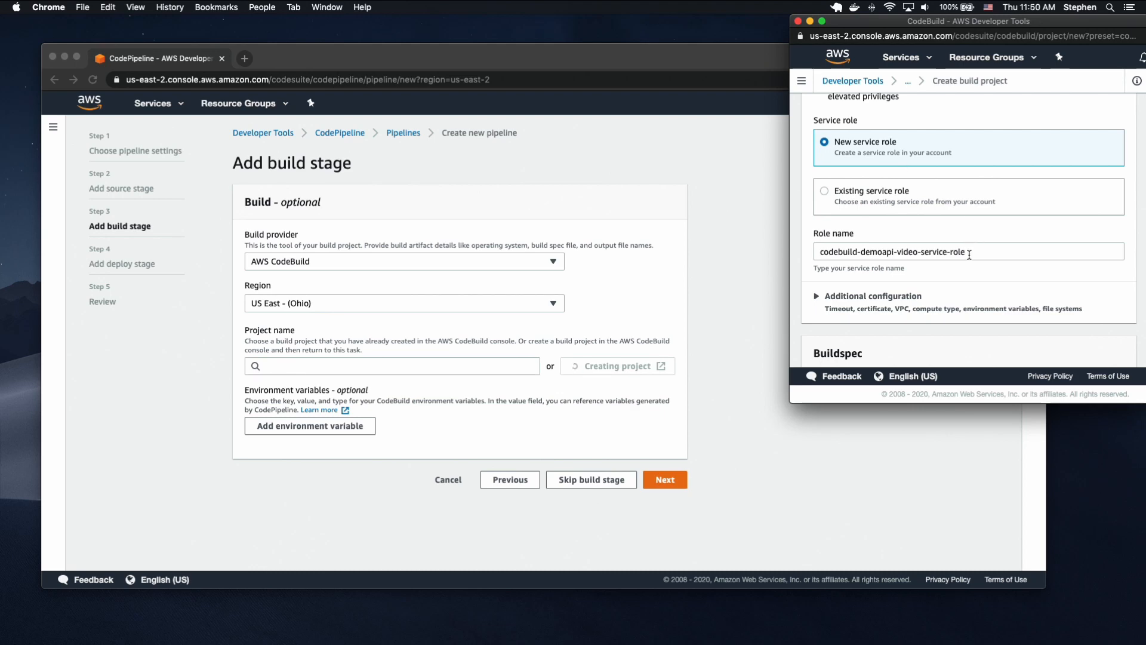
{"action": "left_click_drag", "start_coordinate": [969, 254], "coordinate": [810, 256]}
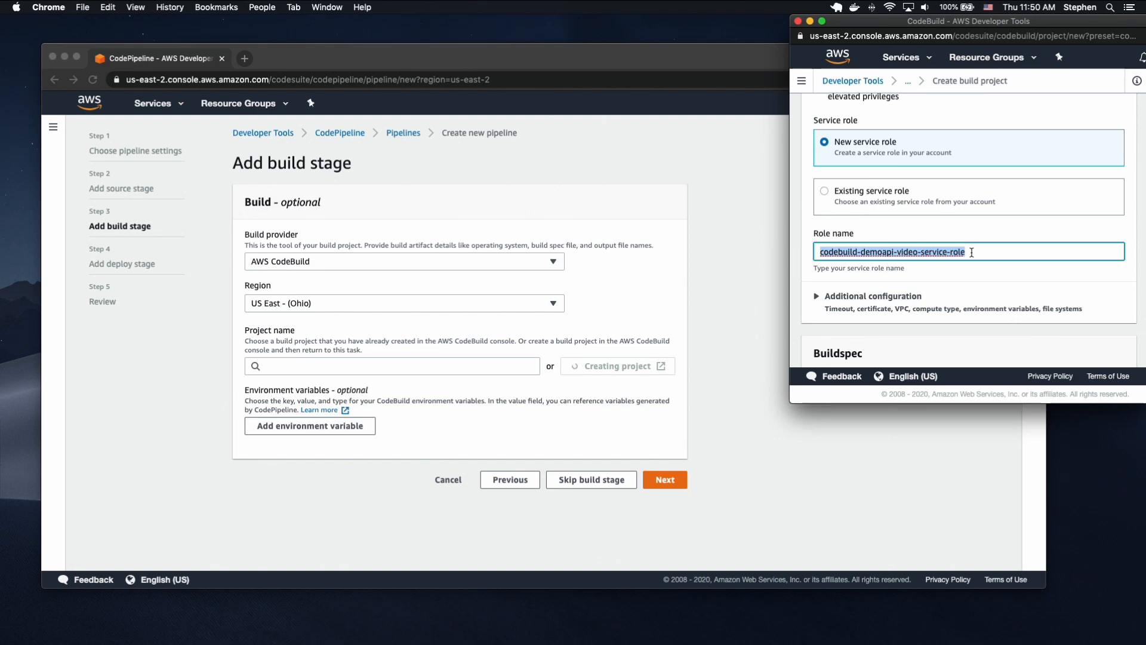
Expand the build environment's additional configuration and go to the name field of its first environment variable.
{"action": "scroll", "coordinate": [972, 251], "scroll_direction": "down", "scroll_amount": 1}
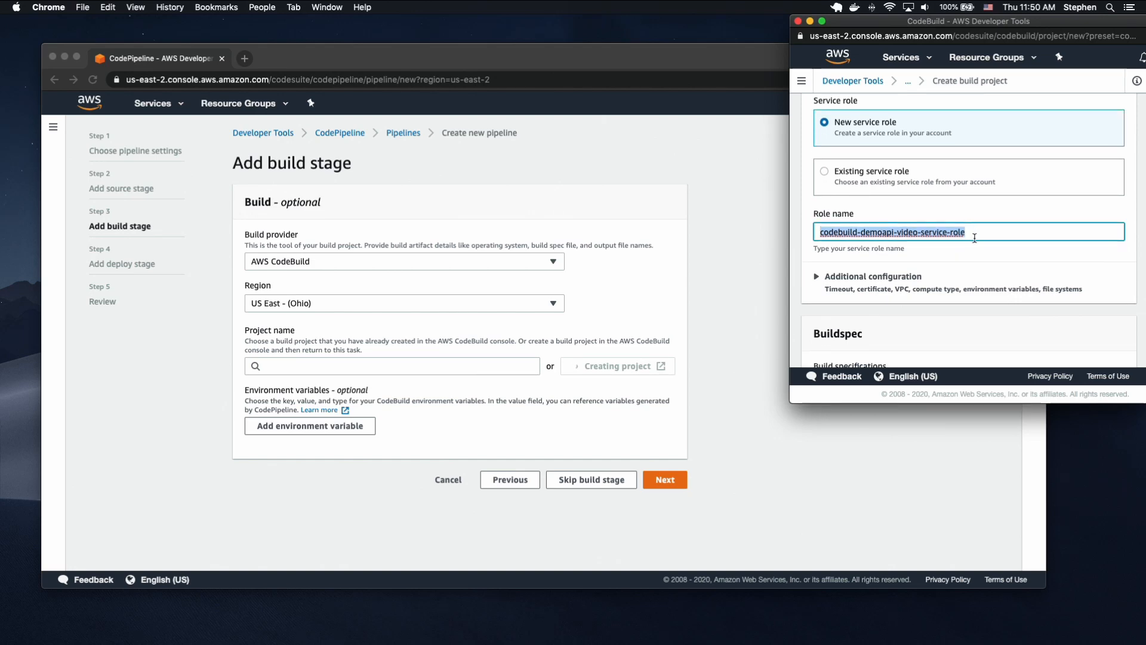
{"action": "scroll", "coordinate": [970, 240], "scroll_direction": "down", "scroll_amount": 3}
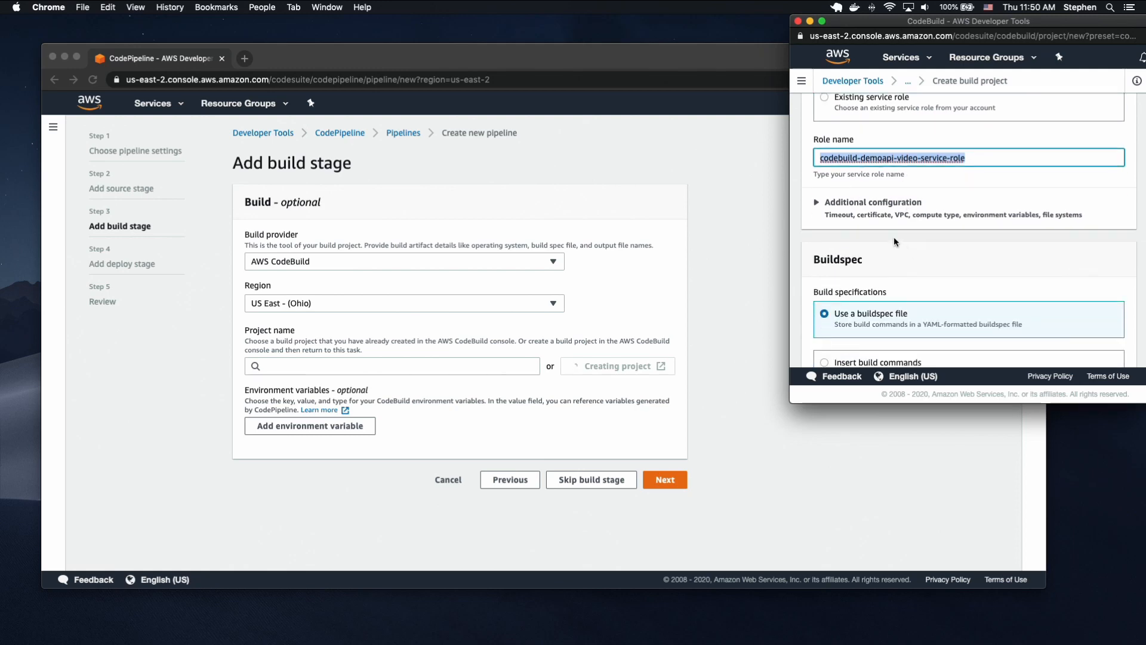
{"action": "left_click", "coordinate": [913, 216]}
{"action": "scroll", "coordinate": [927, 225], "scroll_direction": "down", "scroll_amount": 10}
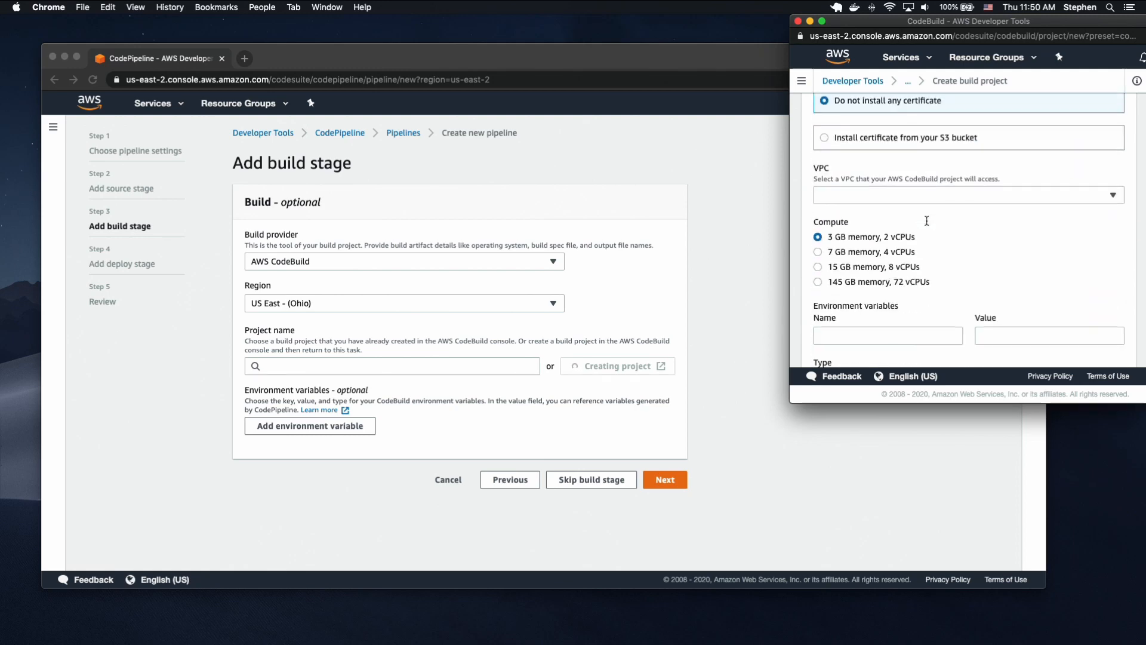
{"action": "left_click", "coordinate": [846, 152]}
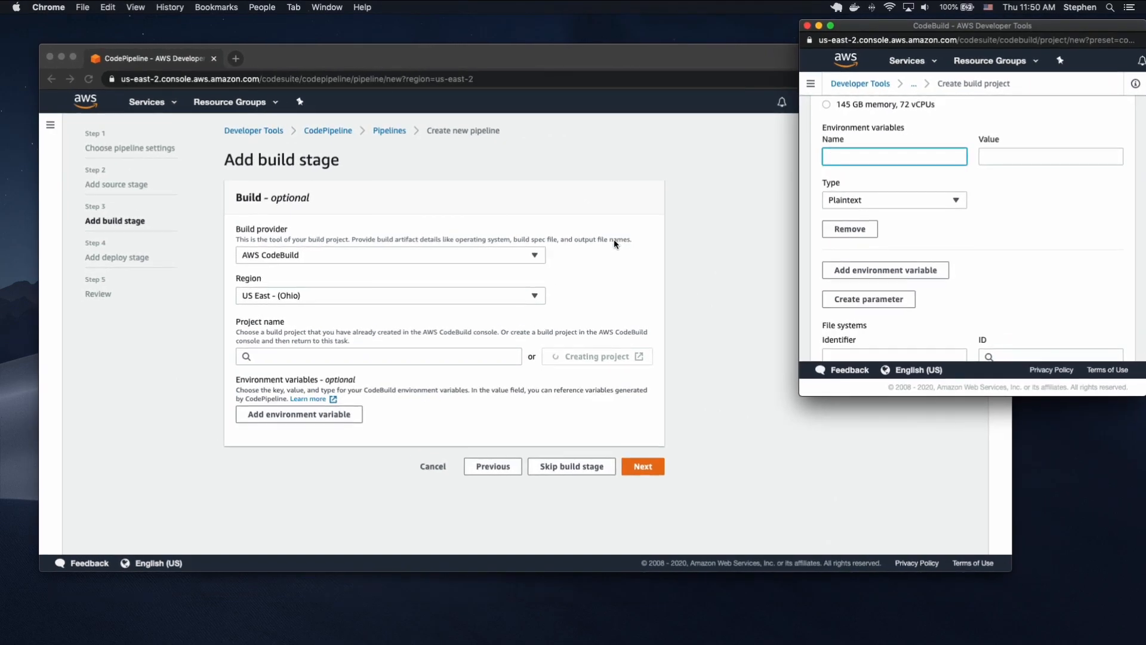
Switch to Visual Studio Code, open buildspec.yml and copy the $AWS_DEFAULT_REGION variable from the ECR login command.
{"action": "key", "text": "ctrl+Up"}
{"action": "left_click", "coordinate": [632, 400]}
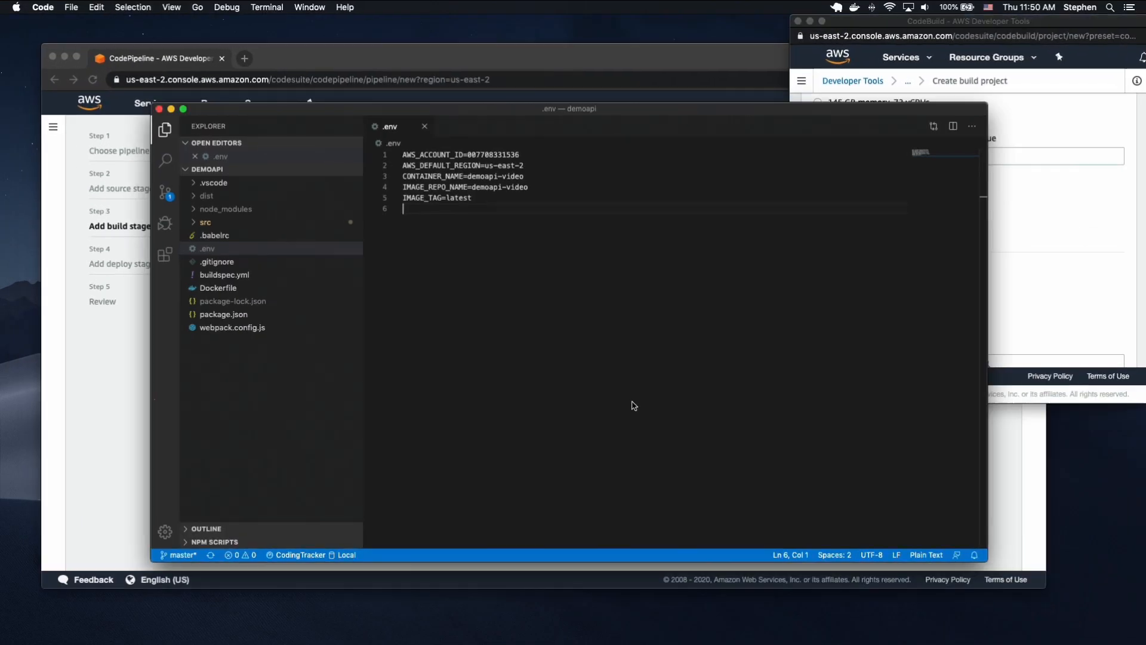
{"action": "left_click", "coordinate": [232, 274]}
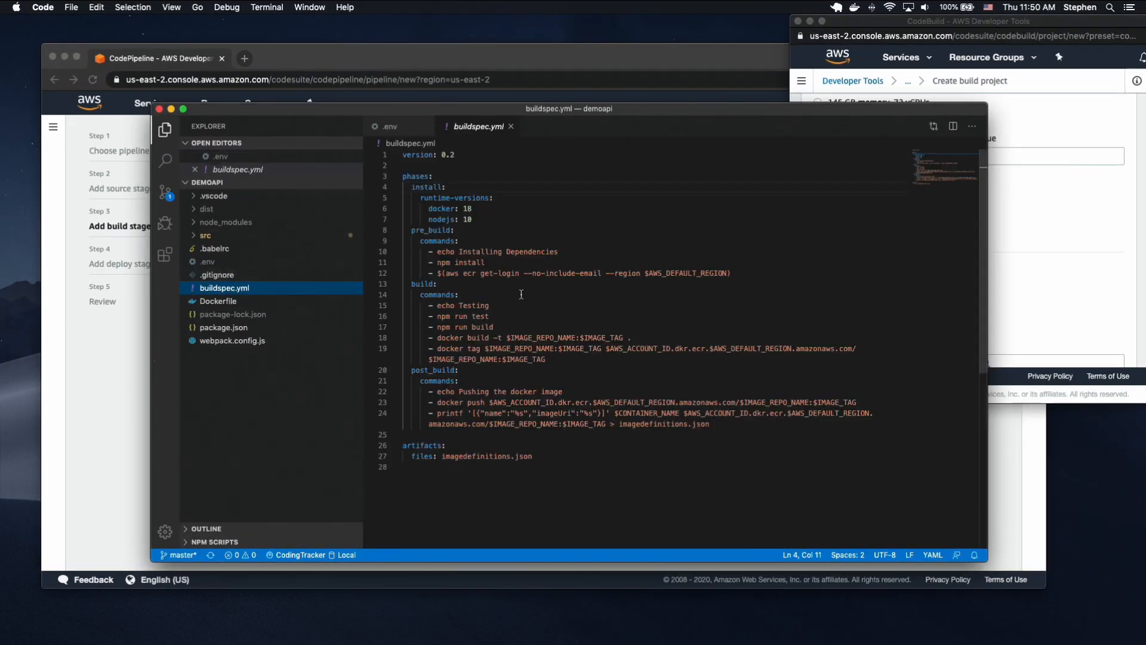
{"action": "double_click", "coordinate": [678, 274]}
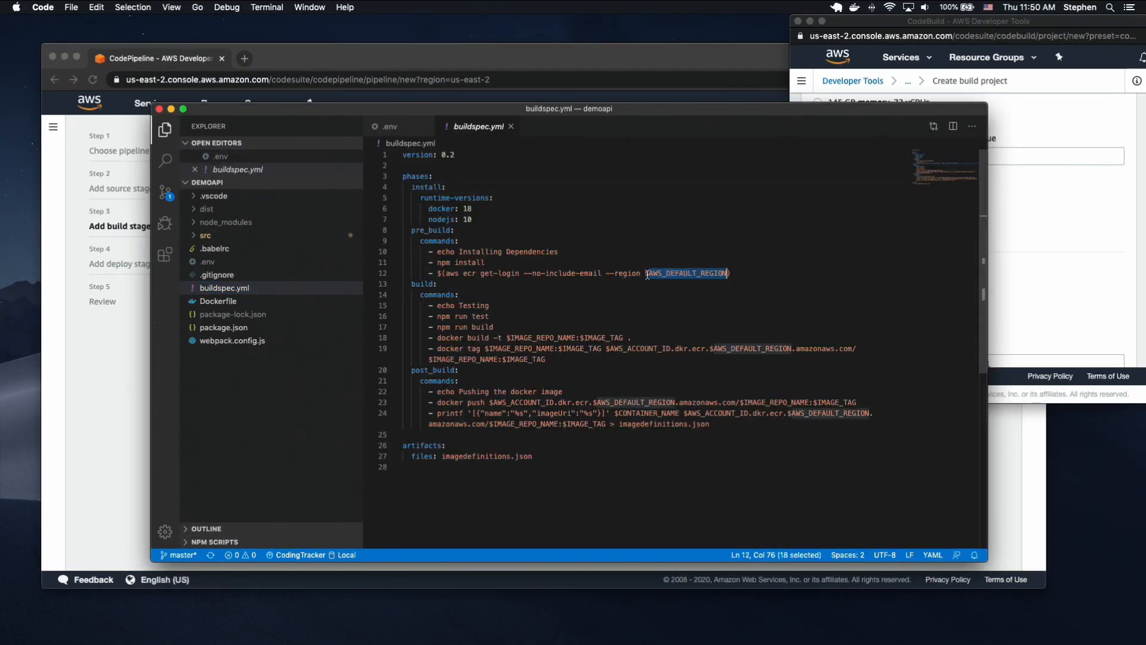
{"action": "left_click", "coordinate": [1059, 262]}
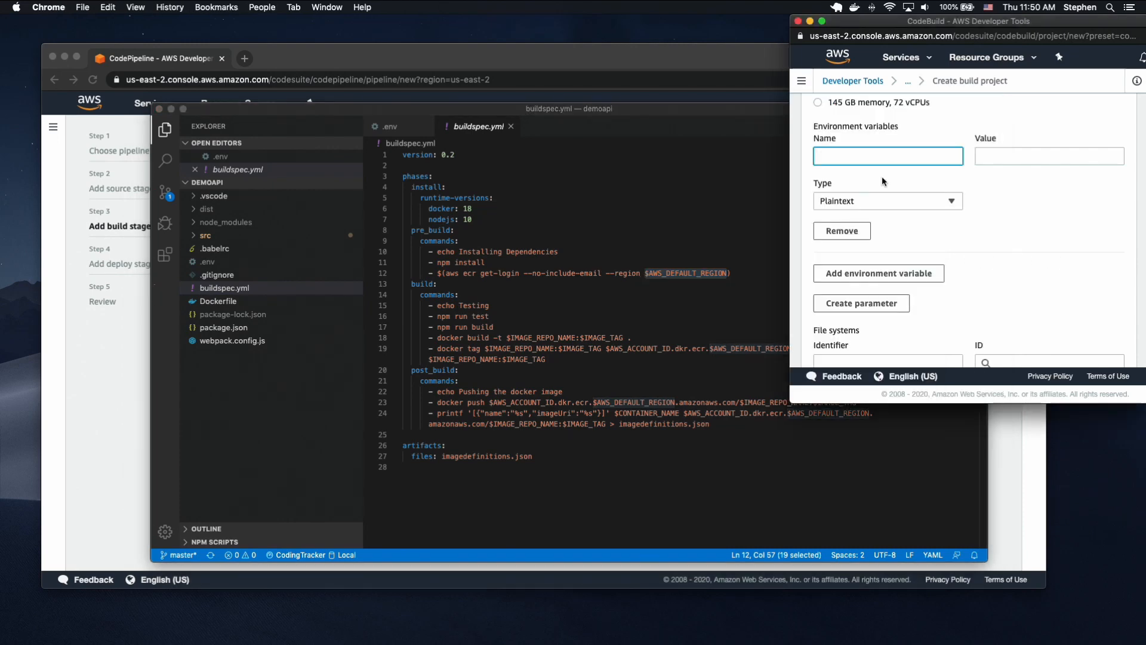
{"action": "left_click", "coordinate": [505, 264]}
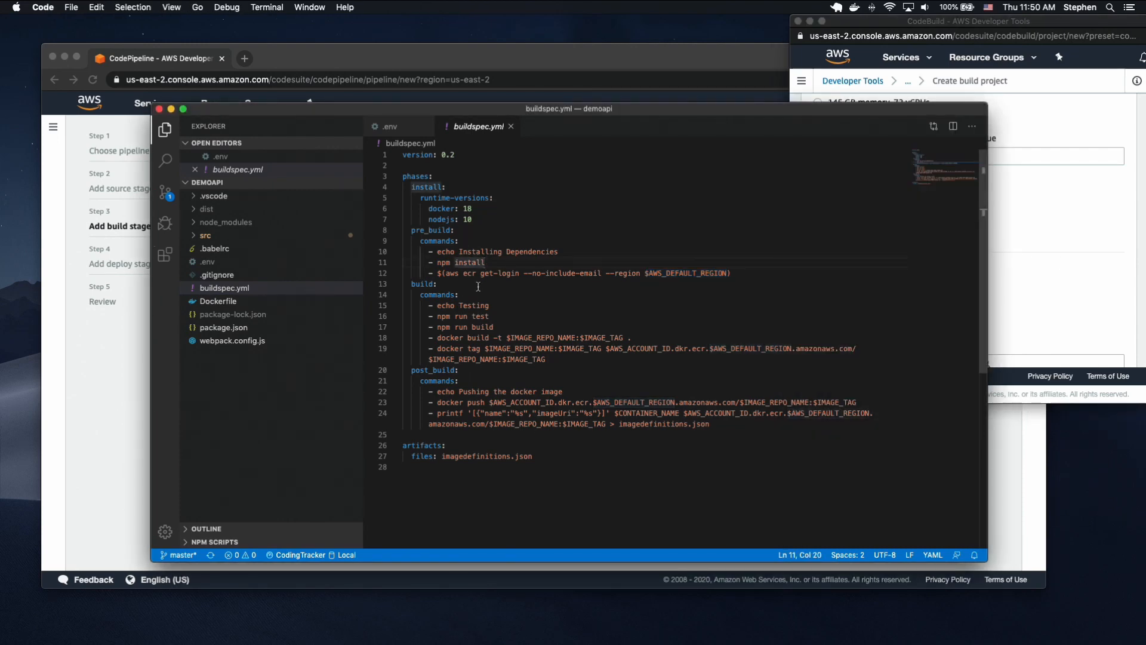
{"action": "left_click_drag", "start_coordinate": [729, 273], "coordinate": [644, 273]}
{"action": "key", "text": "super+c"}
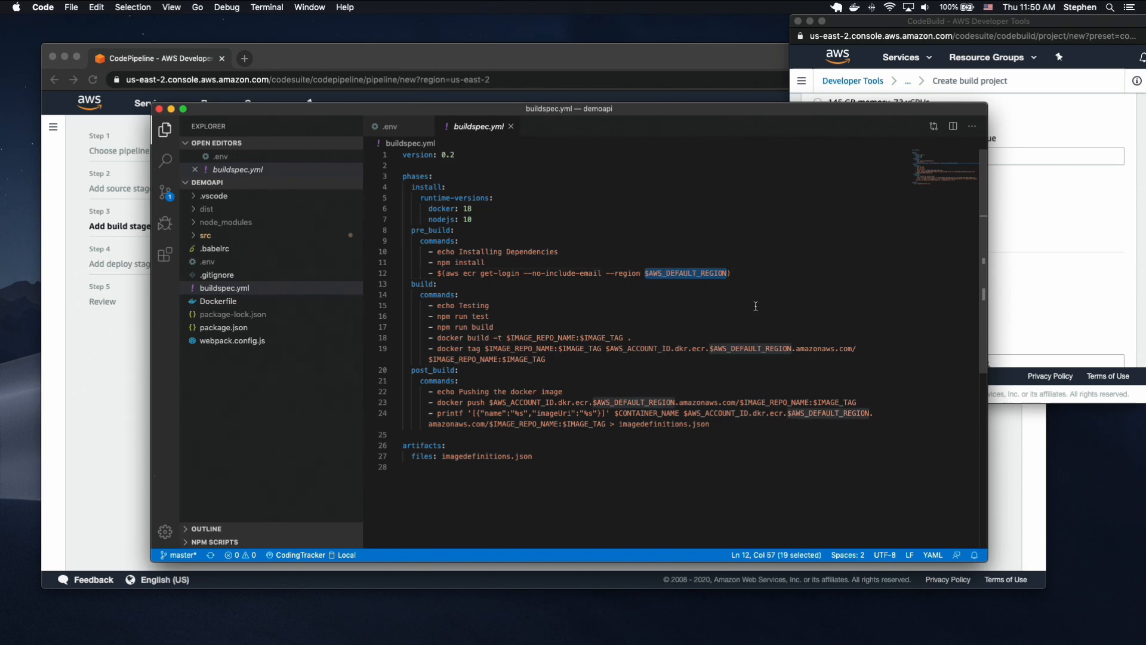
Back in the CodeBuild project form, define the environment variable AWS_DEFAULT_REGION with the value us-east-2.
{"action": "left_click", "coordinate": [1025, 246]}
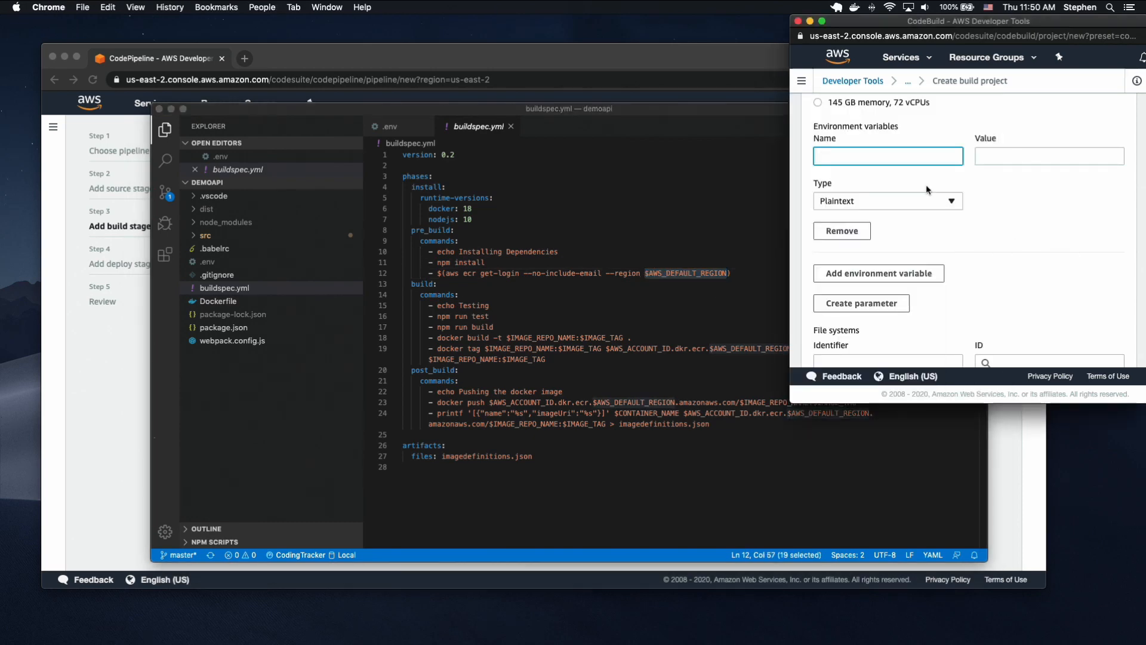
{"action": "key", "text": "super+v"}
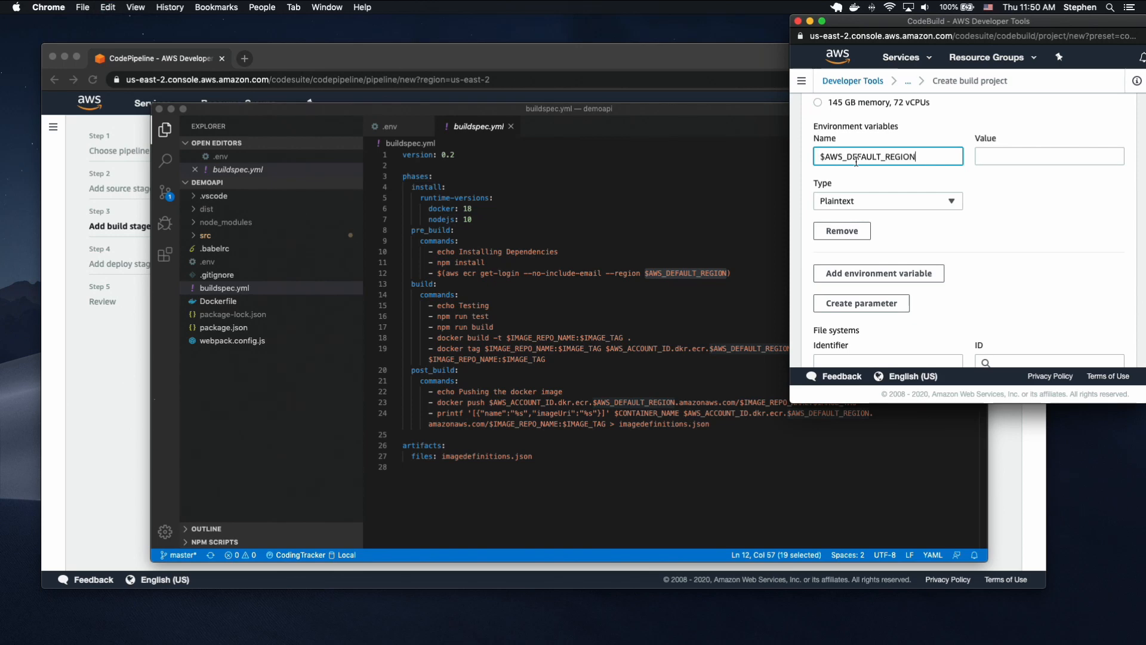
{"action": "key", "text": "Delete"}
{"action": "key", "text": "Tab"}
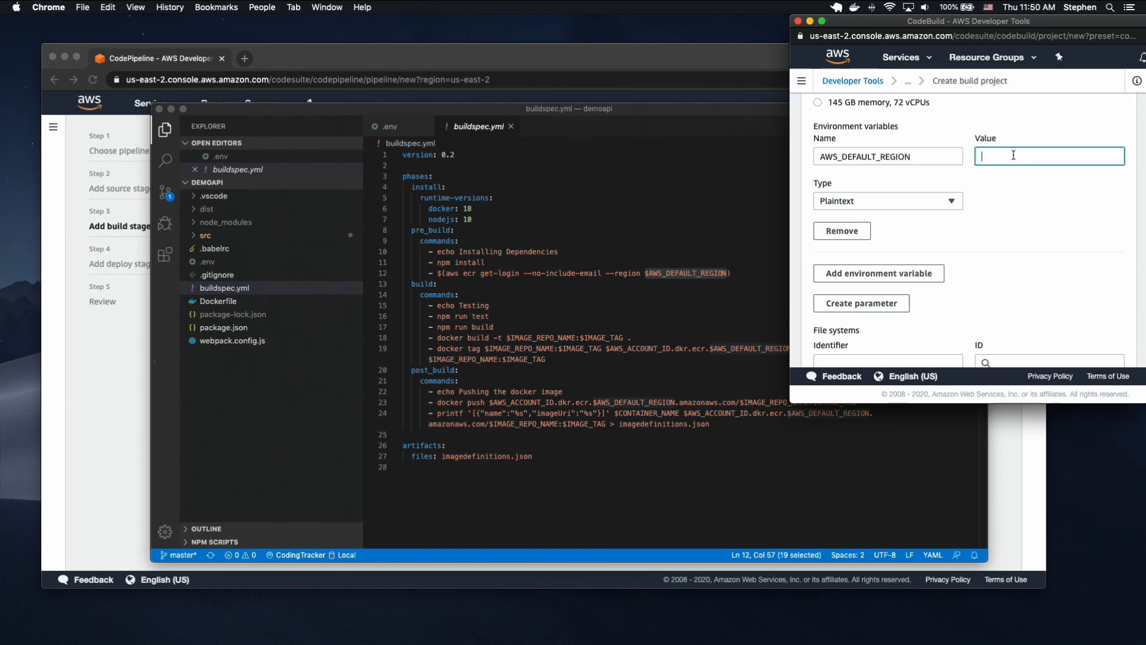
{"action": "type", "text": "us-ea"}
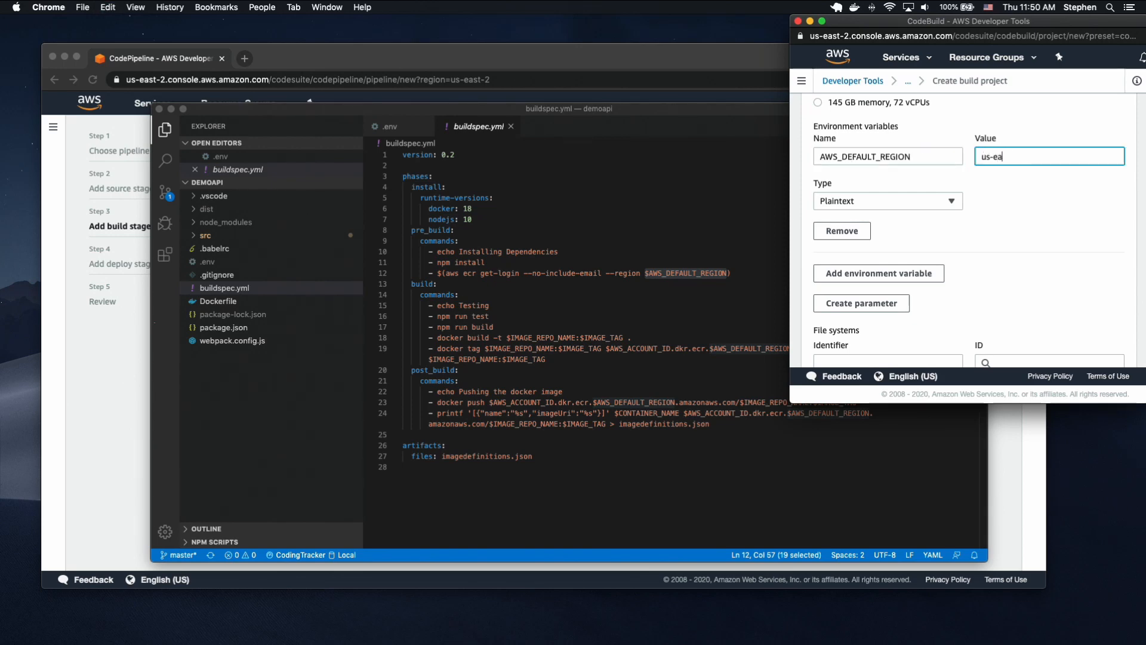
{"action": "type", "text": "st-2"}
Add a second environment variable, copying the name IMAGE_REPO_NAME from buildspec.yml and giving it the value demoapi-video.
{"action": "left_click", "coordinate": [869, 274]}
{"action": "left_click", "coordinate": [511, 338]}
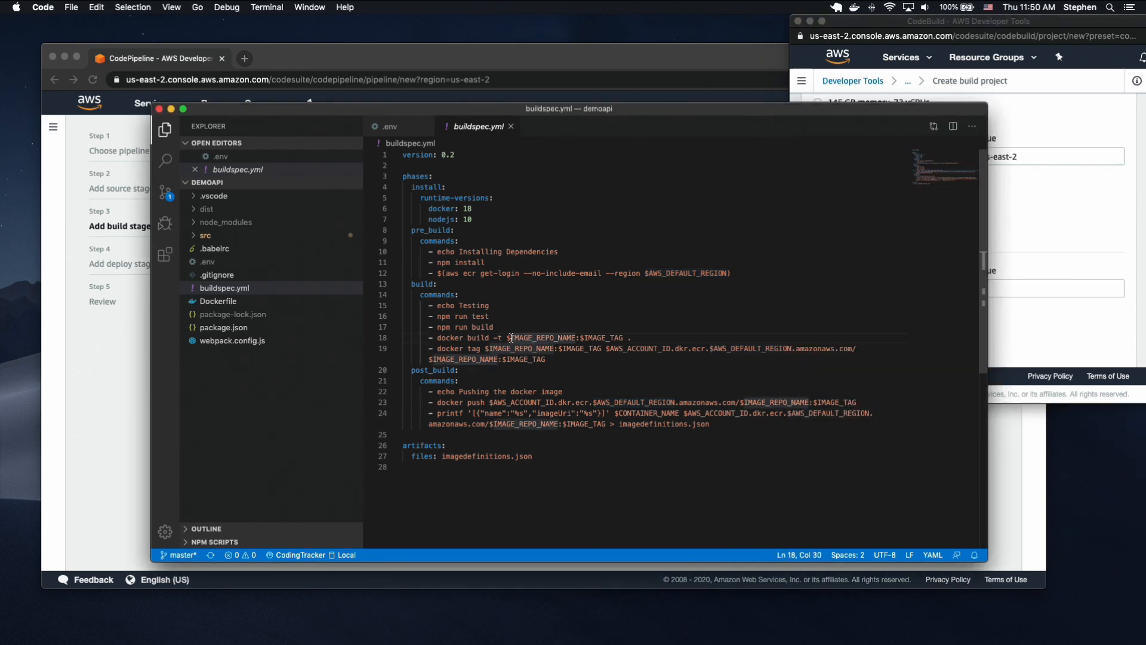
{"action": "double_click", "coordinate": [510, 337]}
{"action": "key", "text": "super+c"}
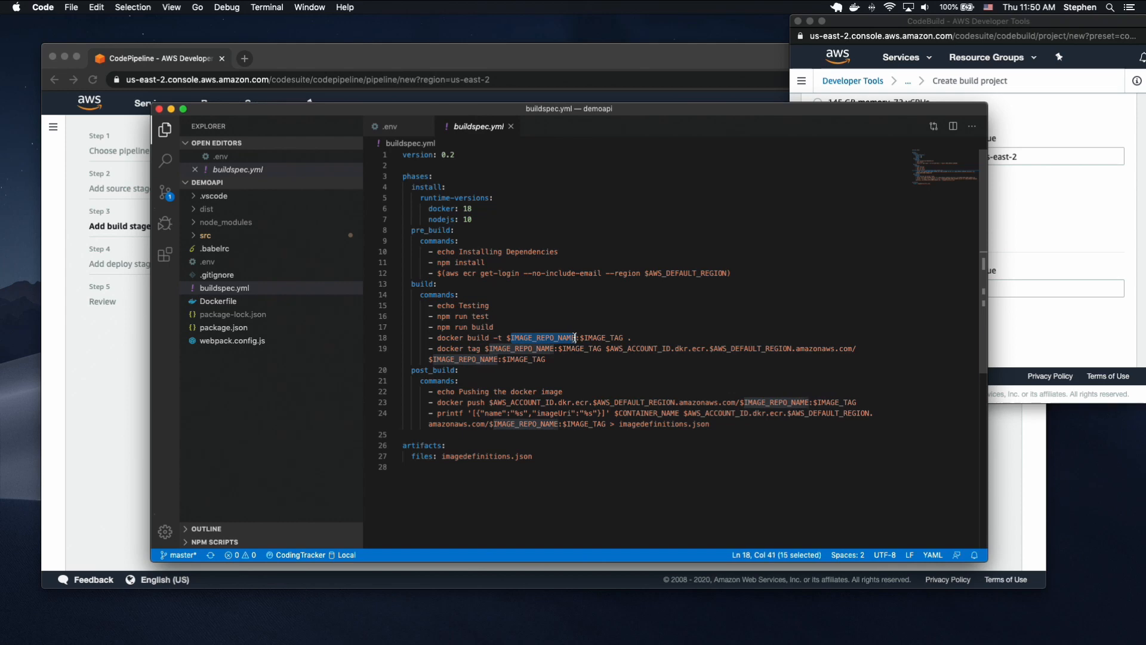
{"action": "left_click", "coordinate": [1059, 230]}
{"action": "left_click", "coordinate": [866, 289]}
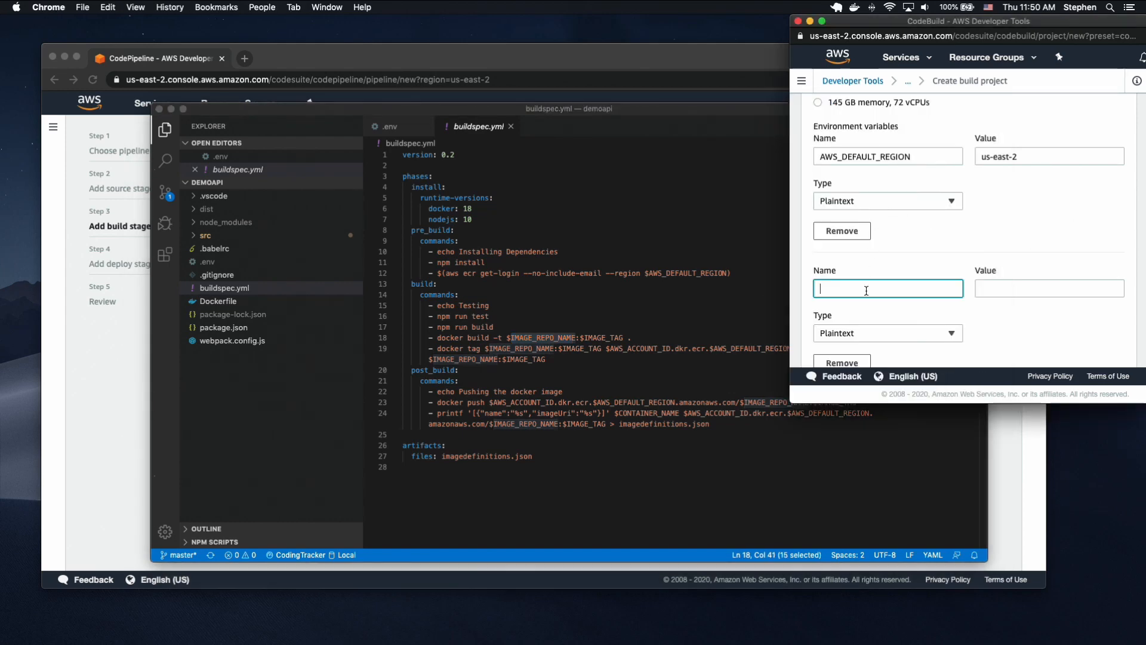
{"action": "key", "text": "super+v"}
{"action": "left_click", "coordinate": [1011, 287]}
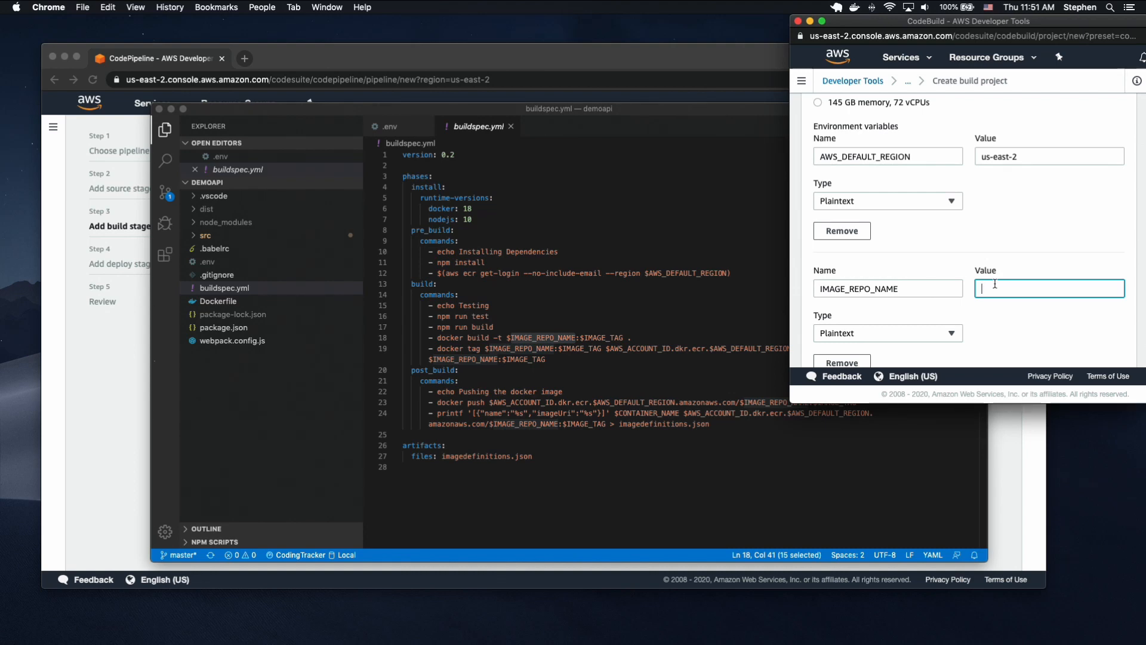
{"action": "type", "text": "demoapi-"}
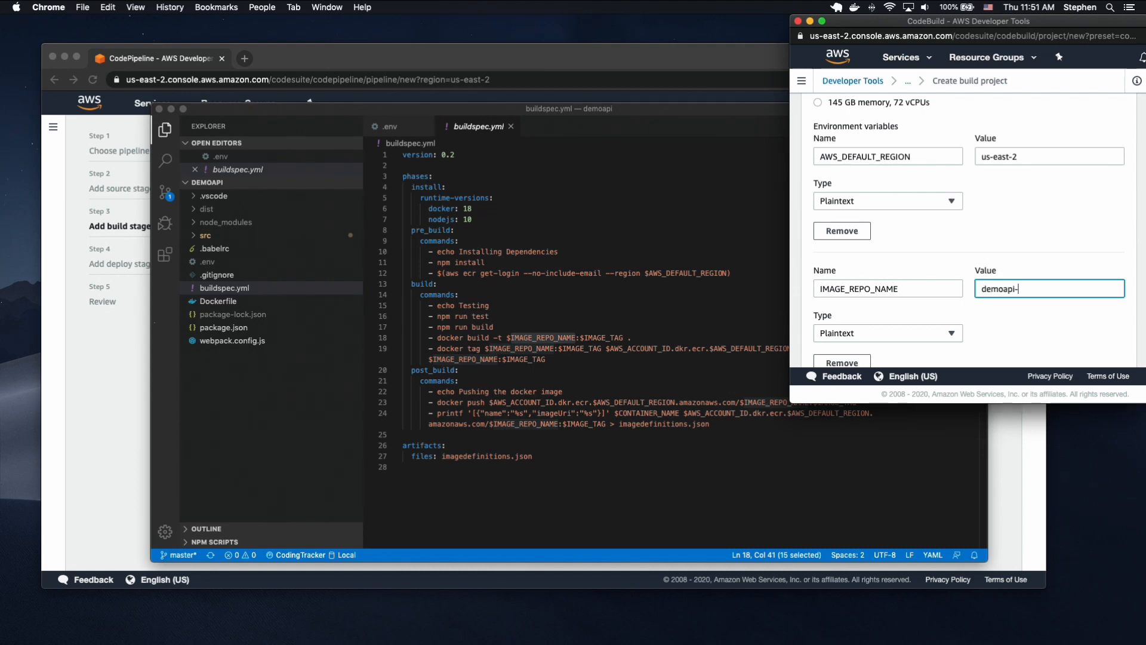
{"action": "type", "text": "video"}
Add a third environment variable, copying the name IMAGE_TAG from buildspec.yml and giving it the value latest.
{"action": "scroll", "coordinate": [955, 239], "scroll_direction": "down", "scroll_amount": 3}
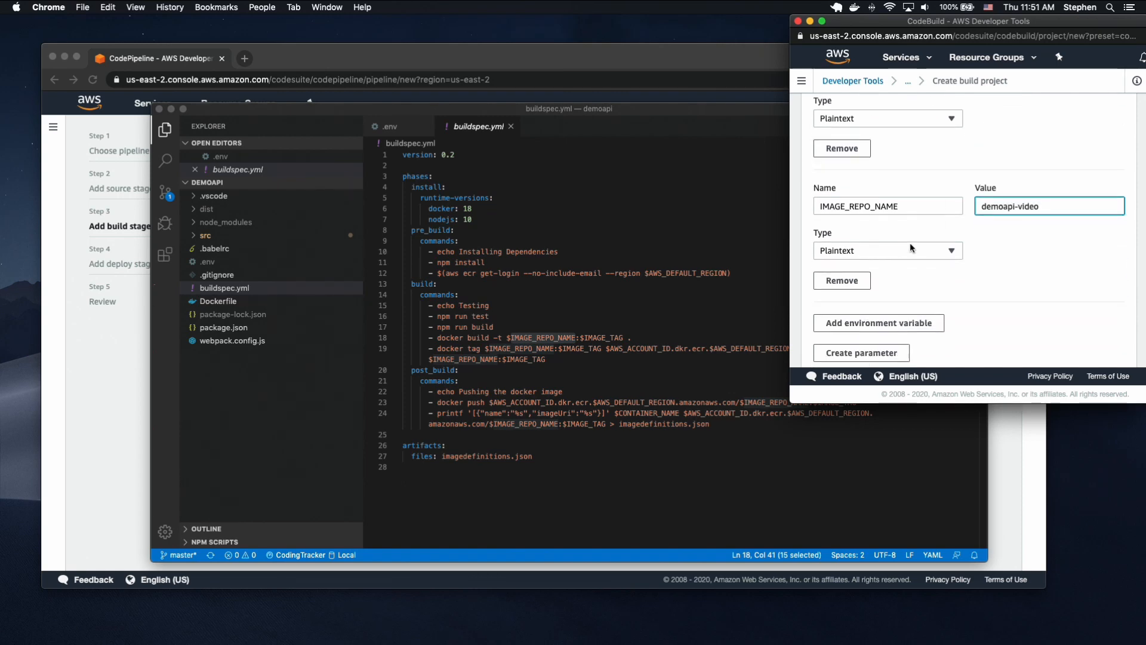
{"action": "left_click", "coordinate": [853, 327]}
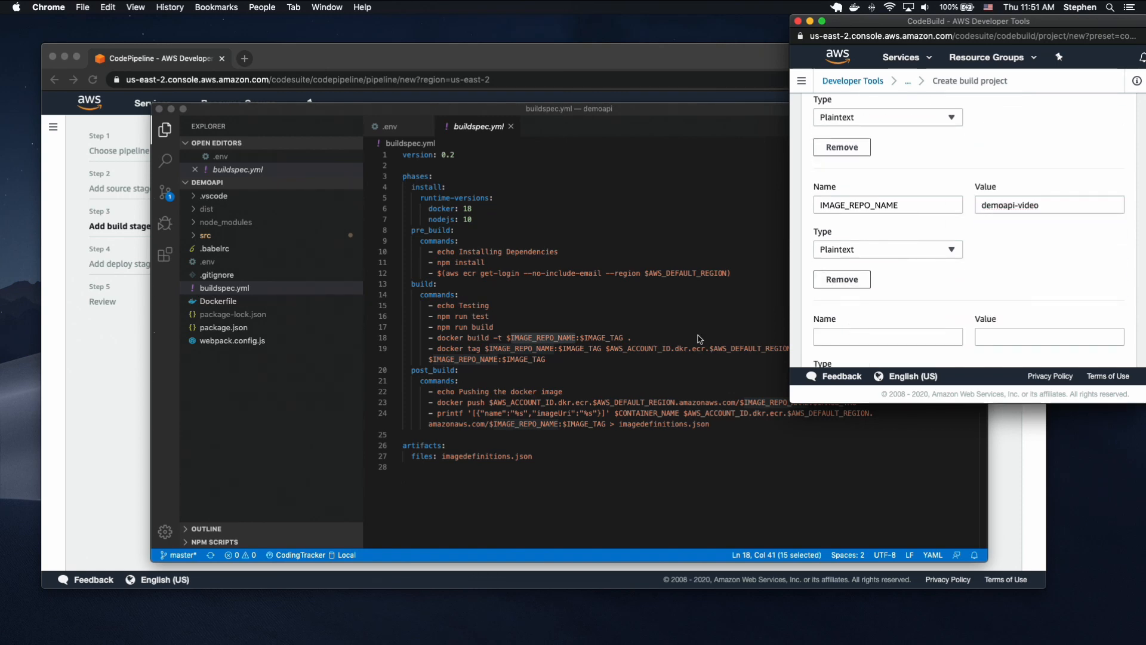
{"action": "double_click", "coordinate": [603, 338]}
{"action": "key", "text": "super+c"}
{"action": "left_click", "coordinate": [1049, 269]}
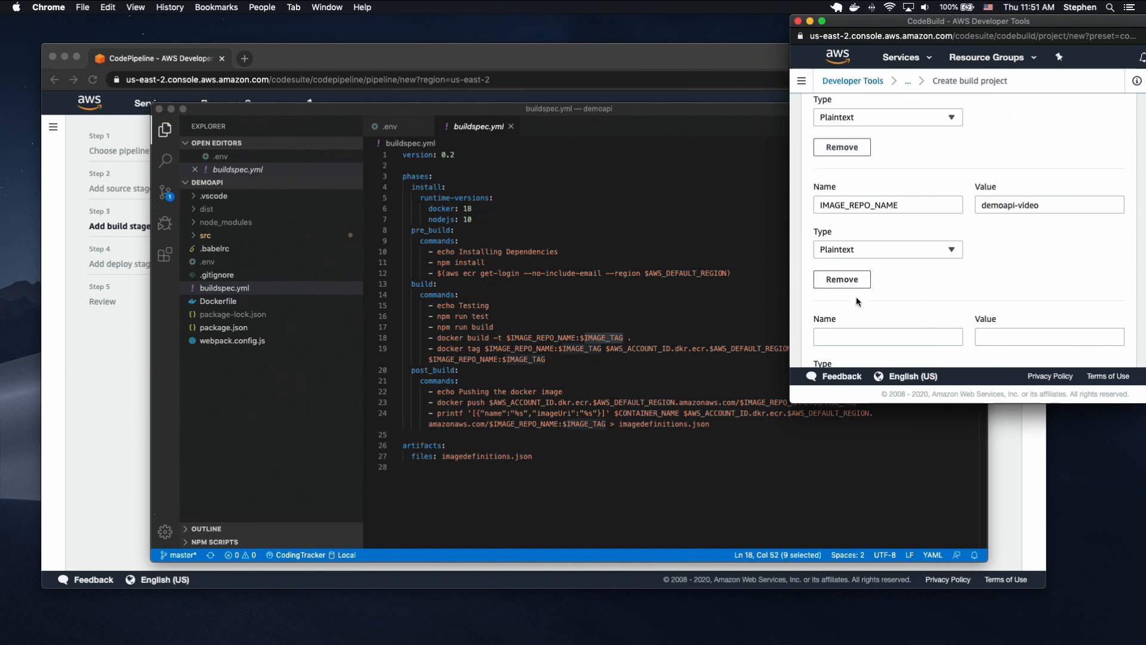
{"action": "left_click", "coordinate": [858, 336]}
{"action": "key", "text": "super+v"}
{"action": "left_click", "coordinate": [979, 337]}
{"action": "left_click", "coordinate": [989, 335]}
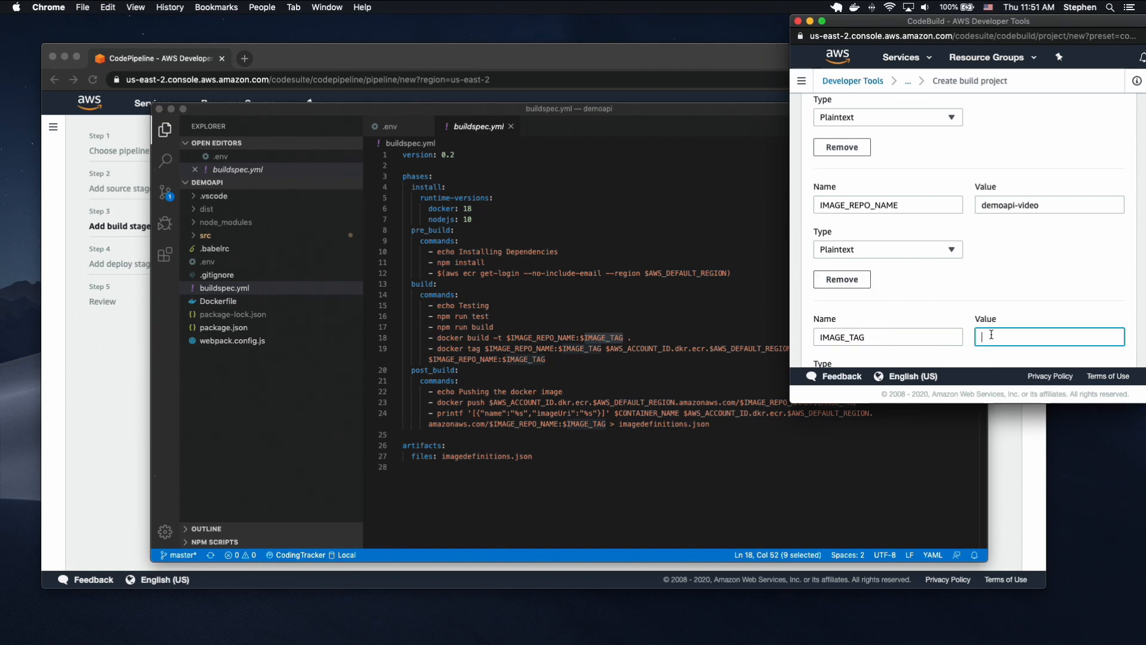
{"action": "type", "text": "latest"}
Add a fourth environment variable and name it AWS_ACCOUNT_ID, copied from the docker tag command in buildspec.yml.
{"action": "left_click", "coordinate": [531, 348]}
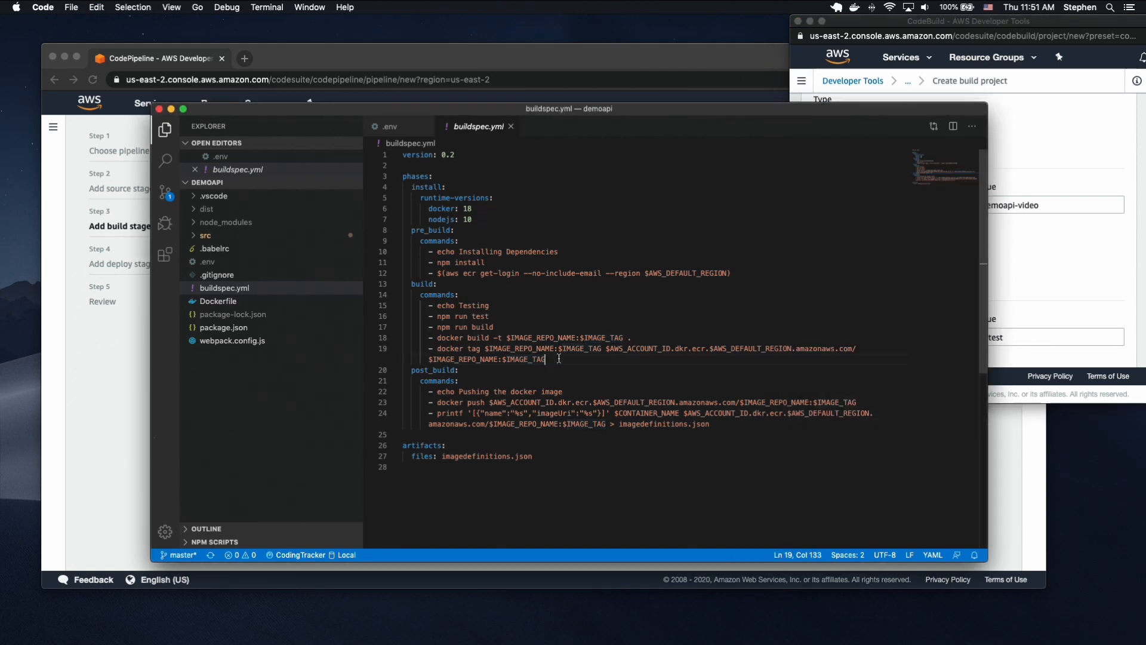
{"action": "double_click", "coordinate": [530, 348]}
{"action": "double_click", "coordinate": [580, 348]}
{"action": "double_click", "coordinate": [646, 348]}
{"action": "key", "text": "super+c"}
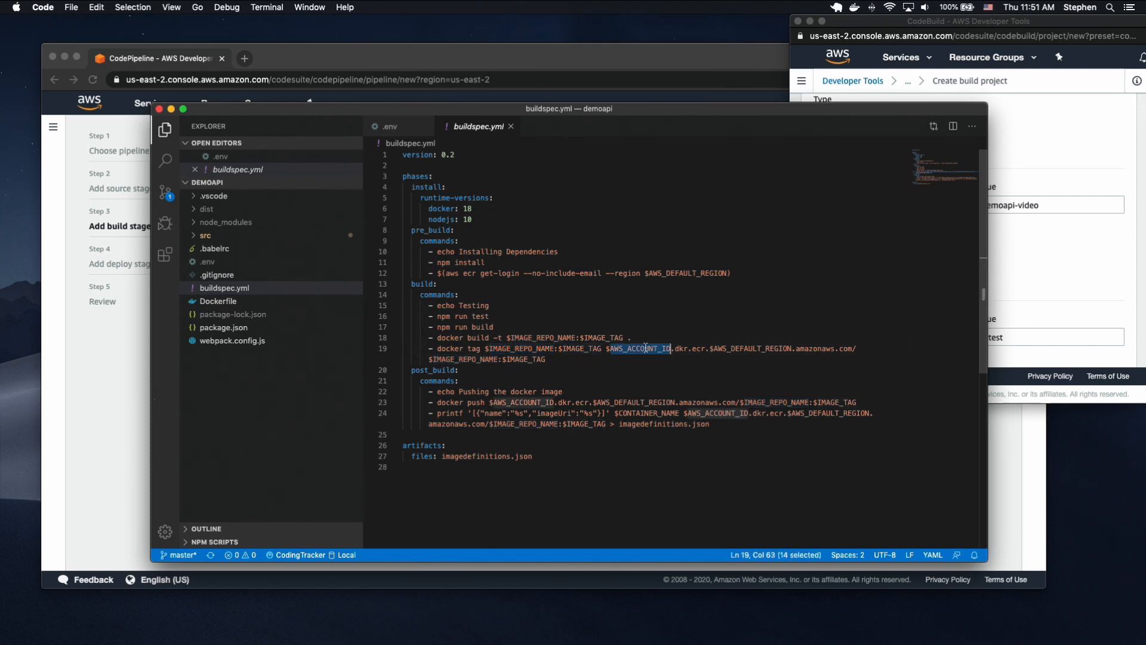
{"action": "left_click", "coordinate": [1027, 337]}
{"action": "scroll", "coordinate": [880, 313], "scroll_direction": "down", "scroll_amount": 5}
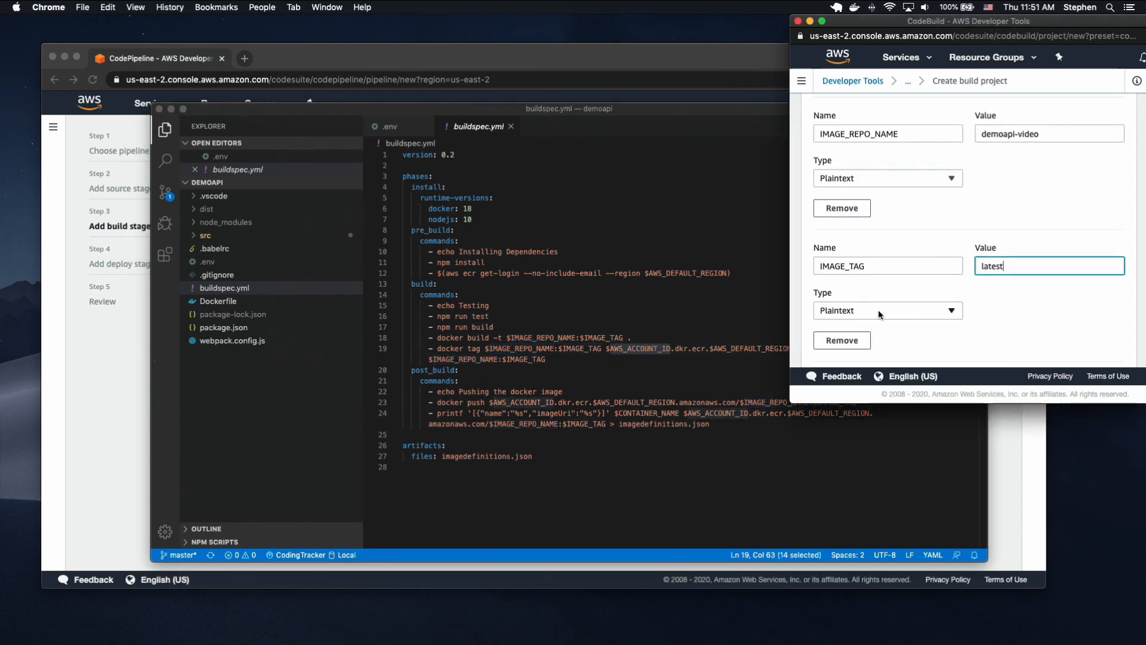
{"action": "scroll", "coordinate": [874, 295], "scroll_direction": "down", "scroll_amount": 2}
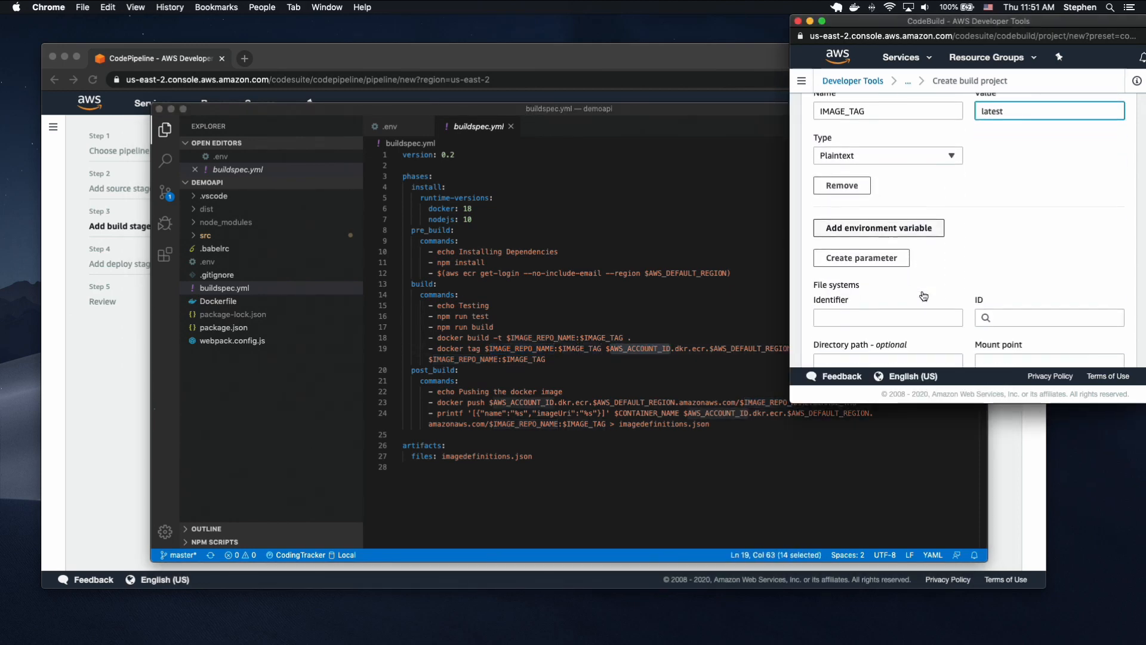
{"action": "left_click", "coordinate": [878, 228]}
{"action": "left_click", "coordinate": [863, 244]}
{"action": "key", "text": "super+v"}
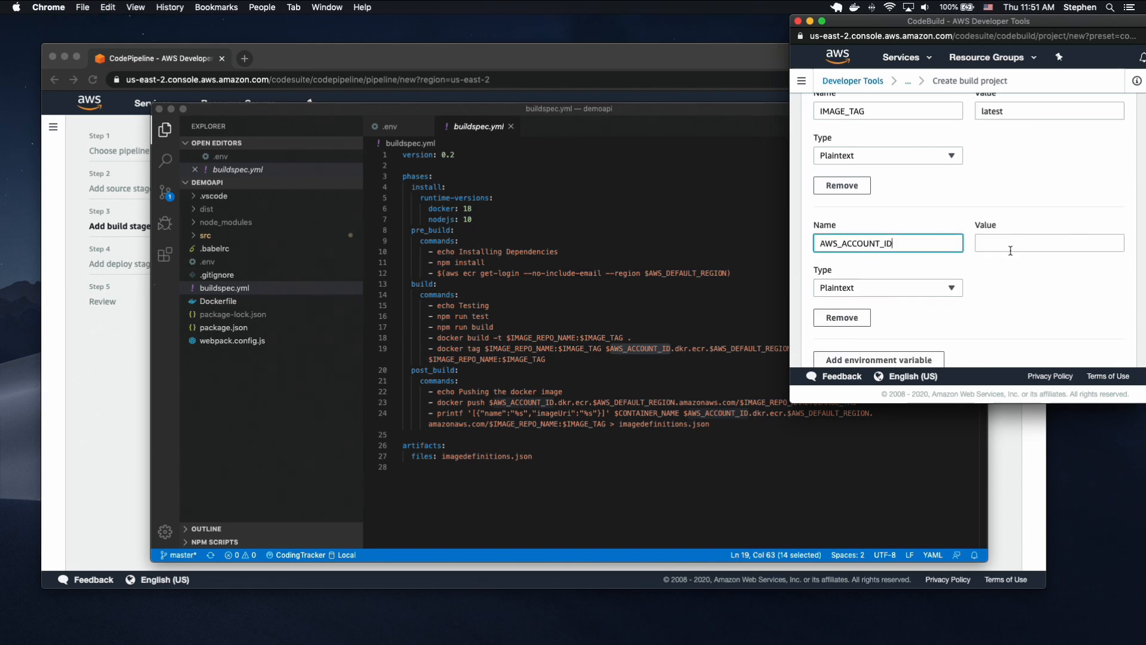
{"action": "left_click", "coordinate": [1013, 244]}
Copy the account ID from the AWS account settings page and enter it as the value of AWS_ACCOUNT_ID.
{"action": "left_click", "coordinate": [134, 376]}
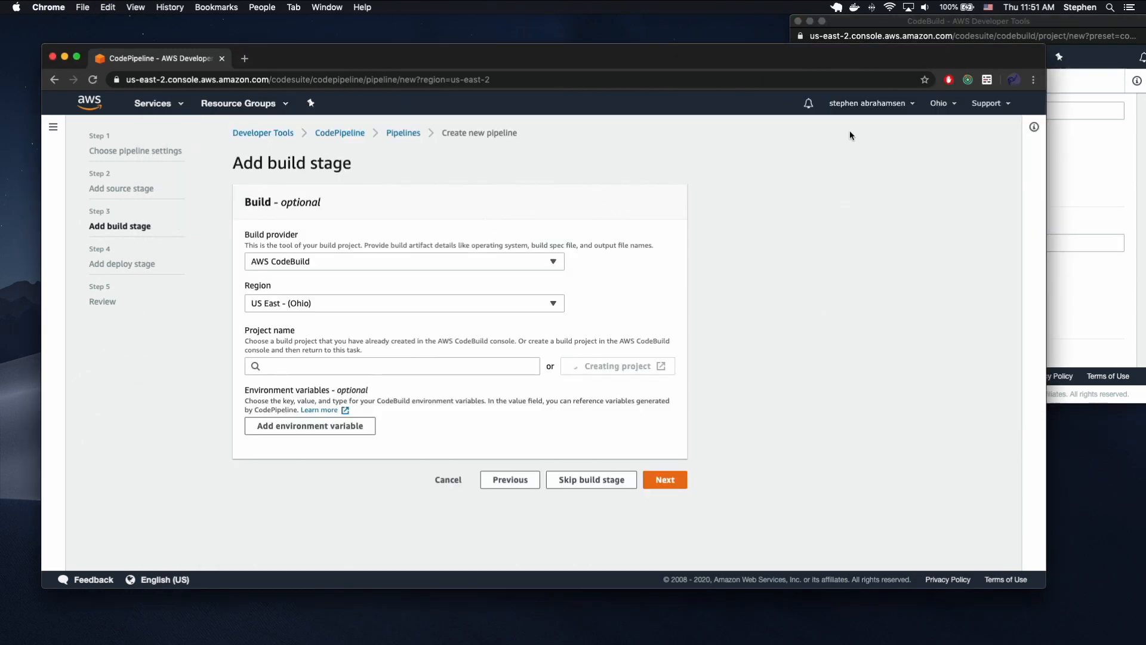
{"action": "left_click", "coordinate": [897, 108]}
{"action": "right_click", "coordinate": [856, 133]}
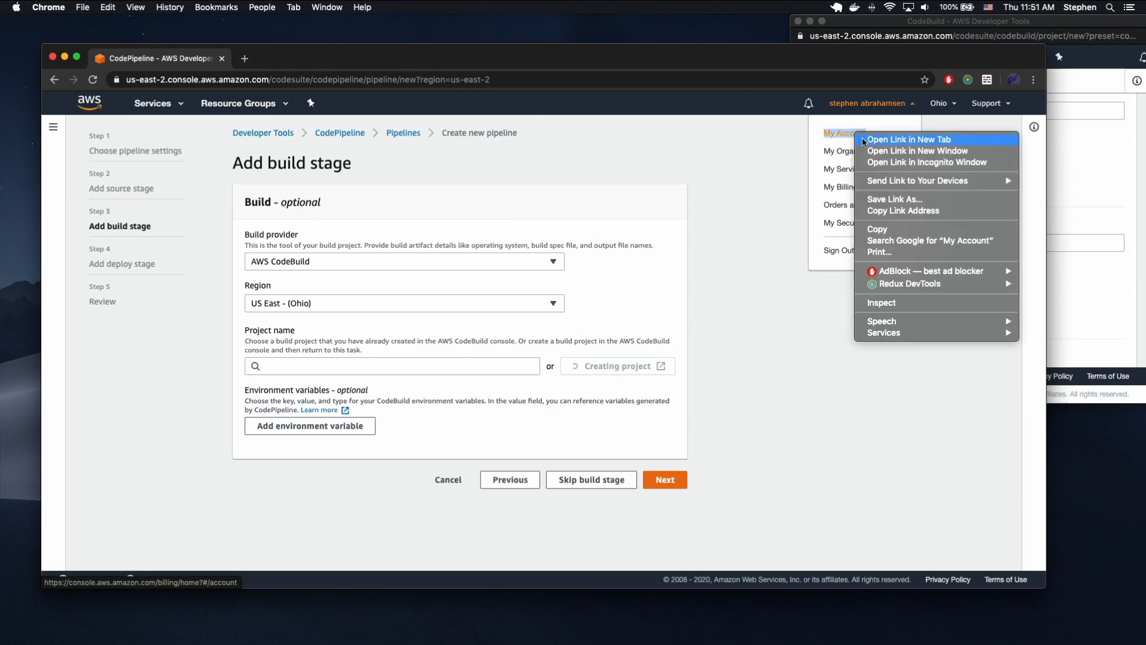
{"action": "left_click", "coordinate": [272, 62]}
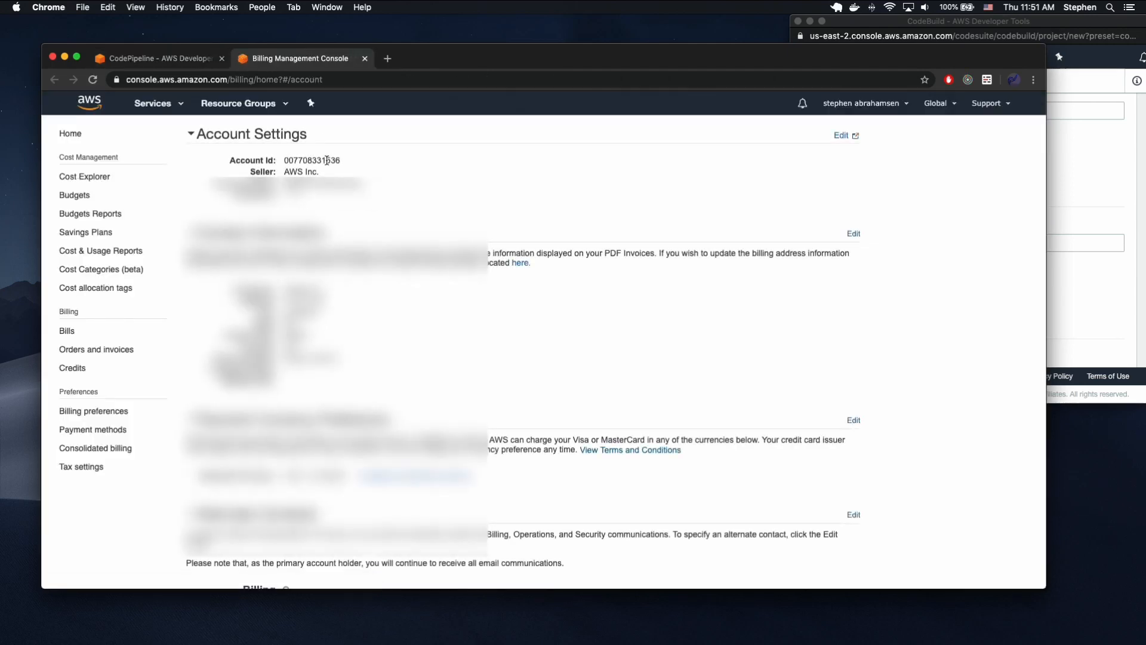
{"action": "double_click", "coordinate": [326, 160]}
{"action": "key", "text": "super+c"}
{"action": "key", "text": "super+w"}
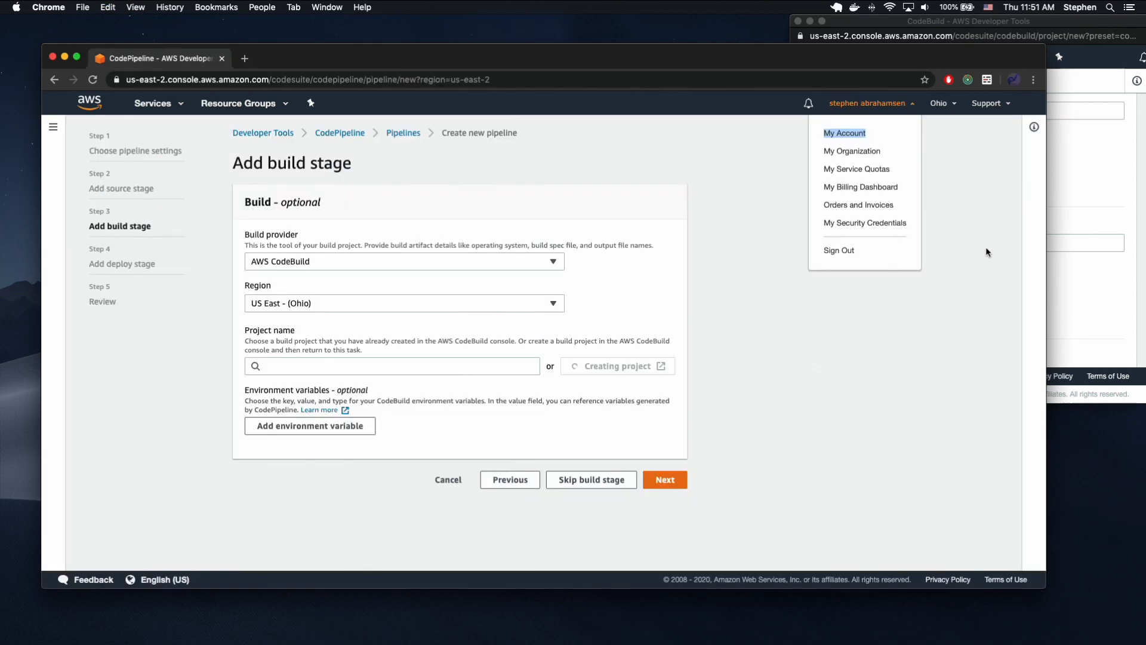
{"action": "left_click", "coordinate": [1002, 243]}
{"action": "key", "text": "super+v"}
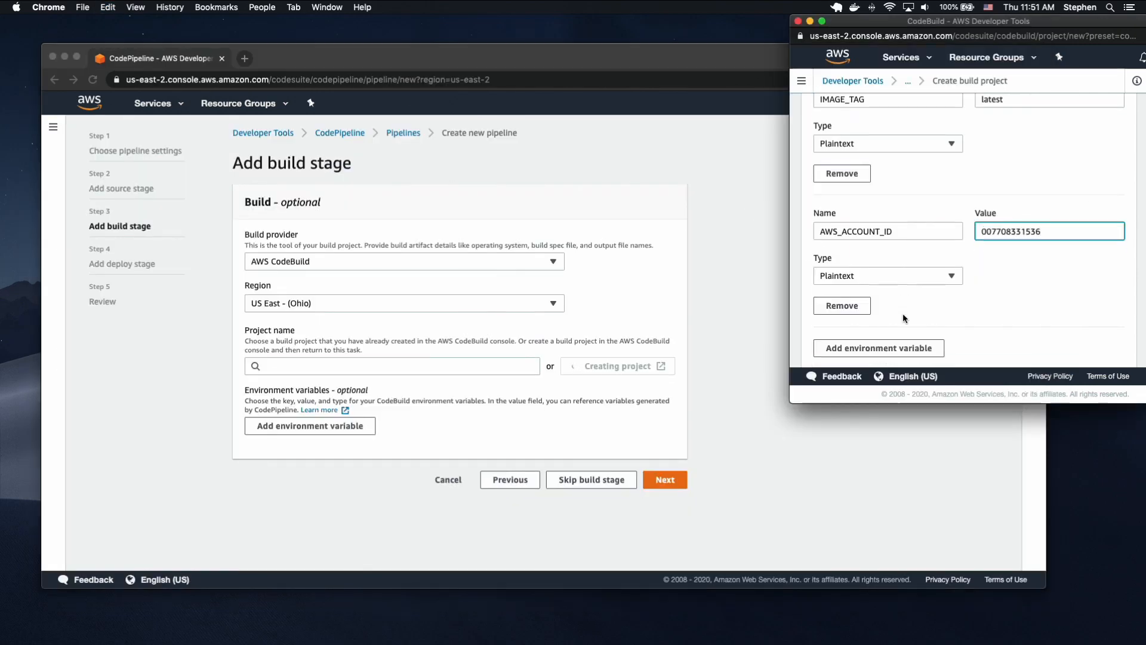
Add a fifth environment variable and name it CONTAINER_NAME, copied from the printf command in buildspec.yml.
{"action": "scroll", "coordinate": [902, 313], "scroll_direction": "down", "scroll_amount": 1}
{"action": "left_click", "coordinate": [902, 315]}
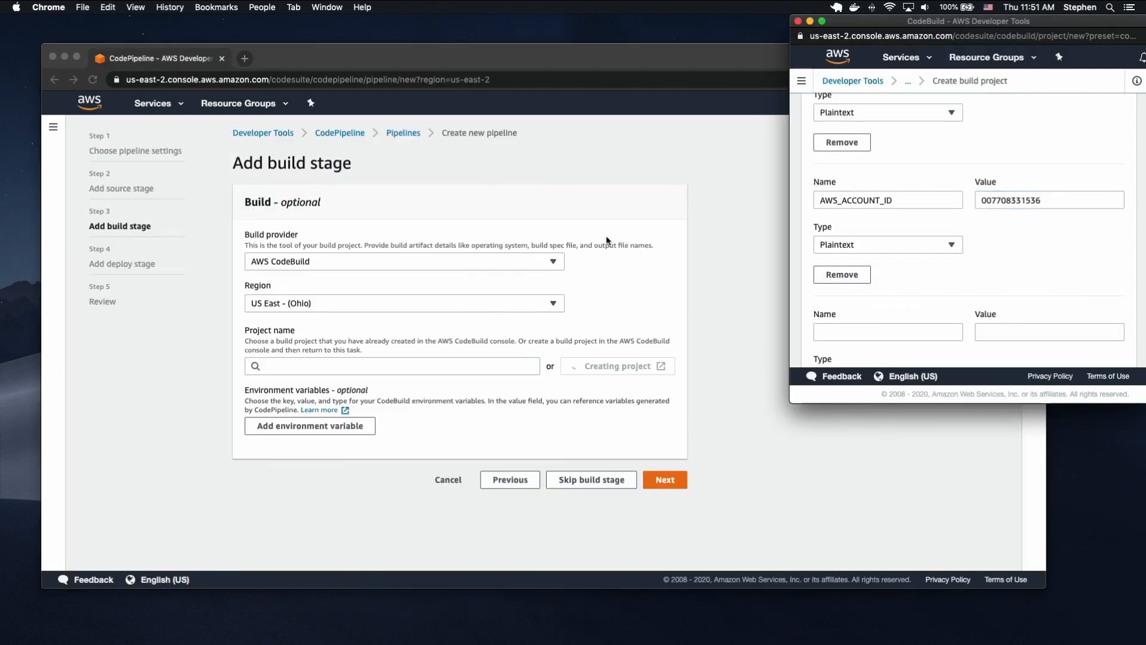
{"action": "key", "text": "ctrl+Up"}
{"action": "left_click", "coordinate": [831, 449]}
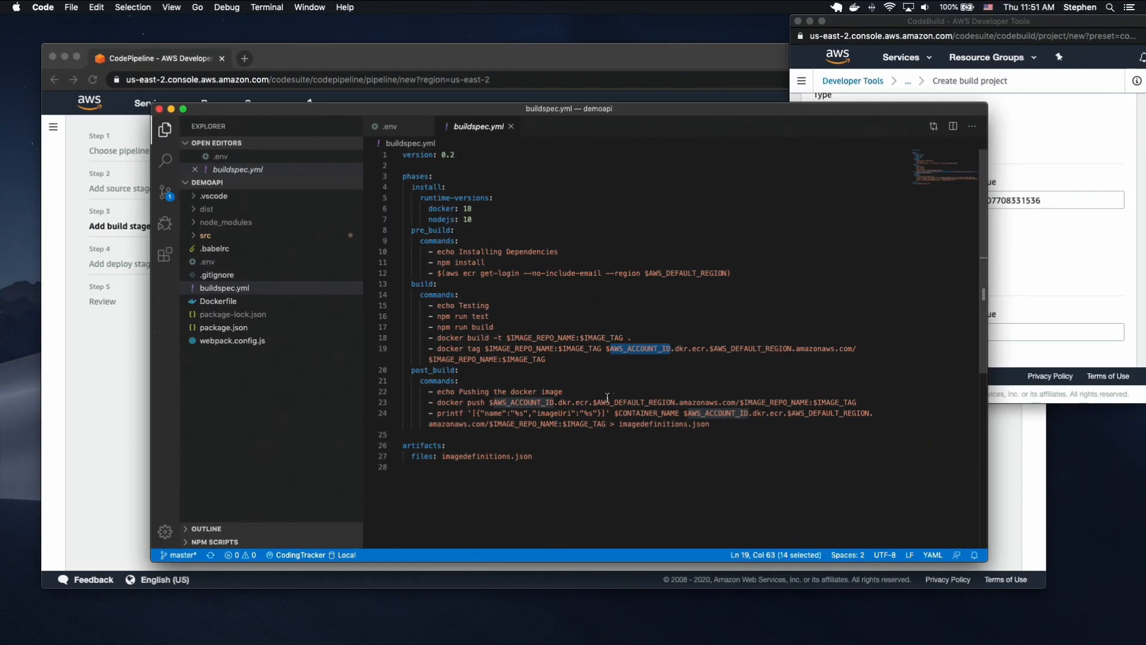
{"action": "double_click", "coordinate": [654, 412]}
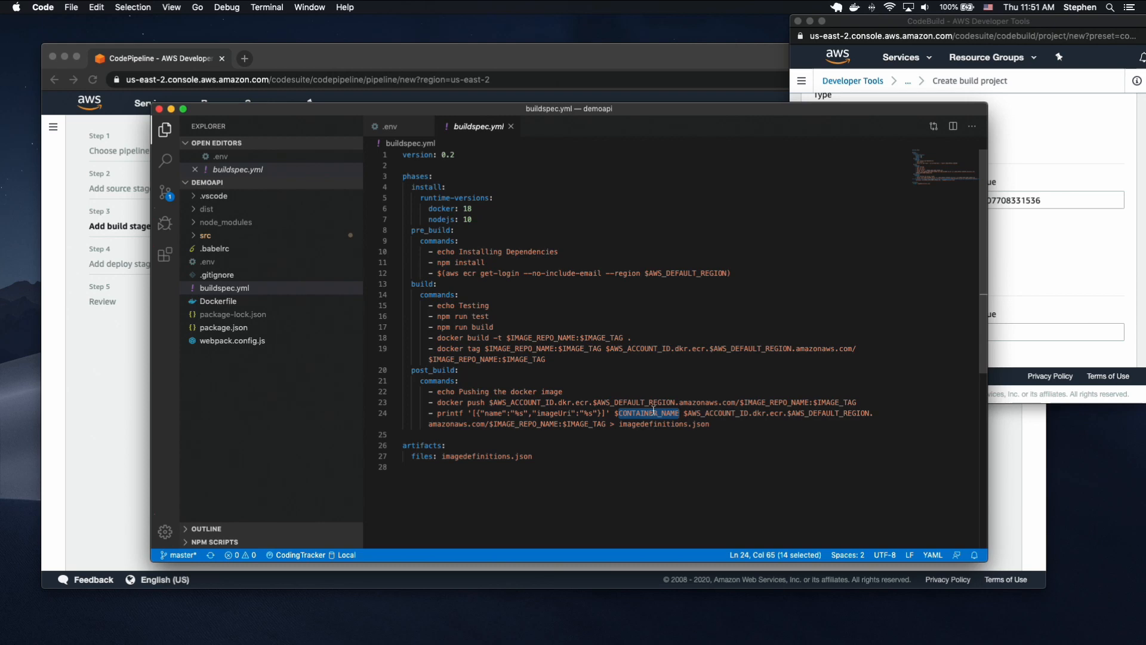
{"action": "left_click", "coordinate": [1001, 338]}
{"action": "scroll", "coordinate": [879, 272], "scroll_direction": "down", "scroll_amount": 2}
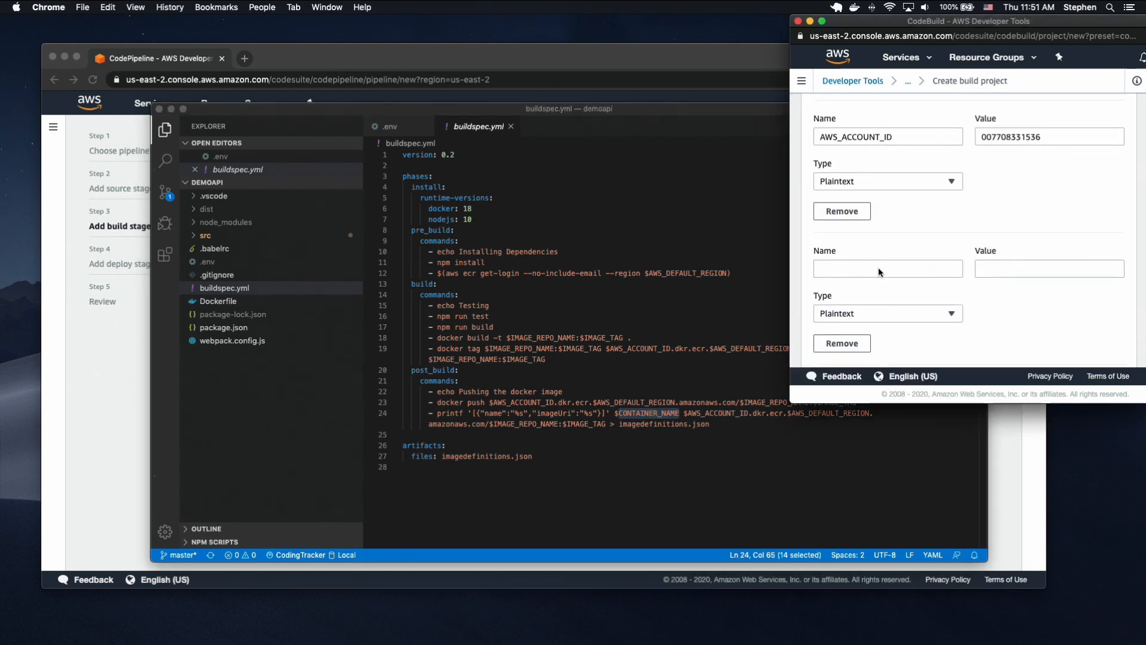
{"action": "left_click", "coordinate": [870, 262]}
{"action": "key", "text": "super+v"}
Set the value of CONTAINER_NAME to demoapi-video, the same as the IMAGE_REPO_NAME value.
{"action": "left_click", "coordinate": [1042, 256]}
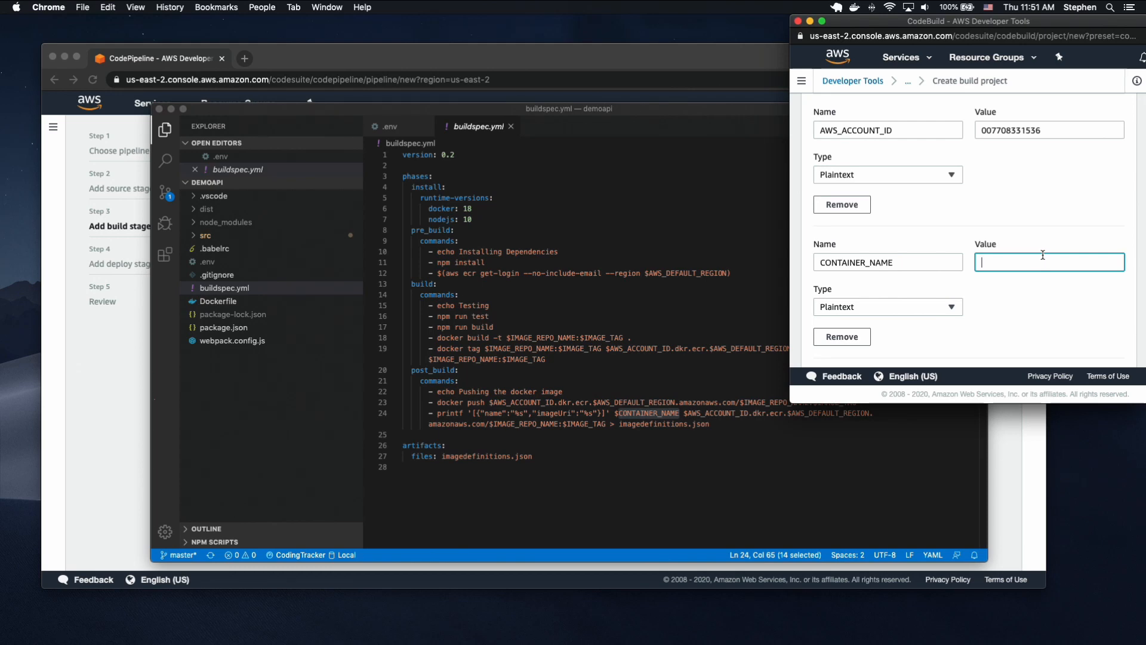
{"action": "scroll", "coordinate": [1038, 248], "scroll_direction": "up", "scroll_amount": 3}
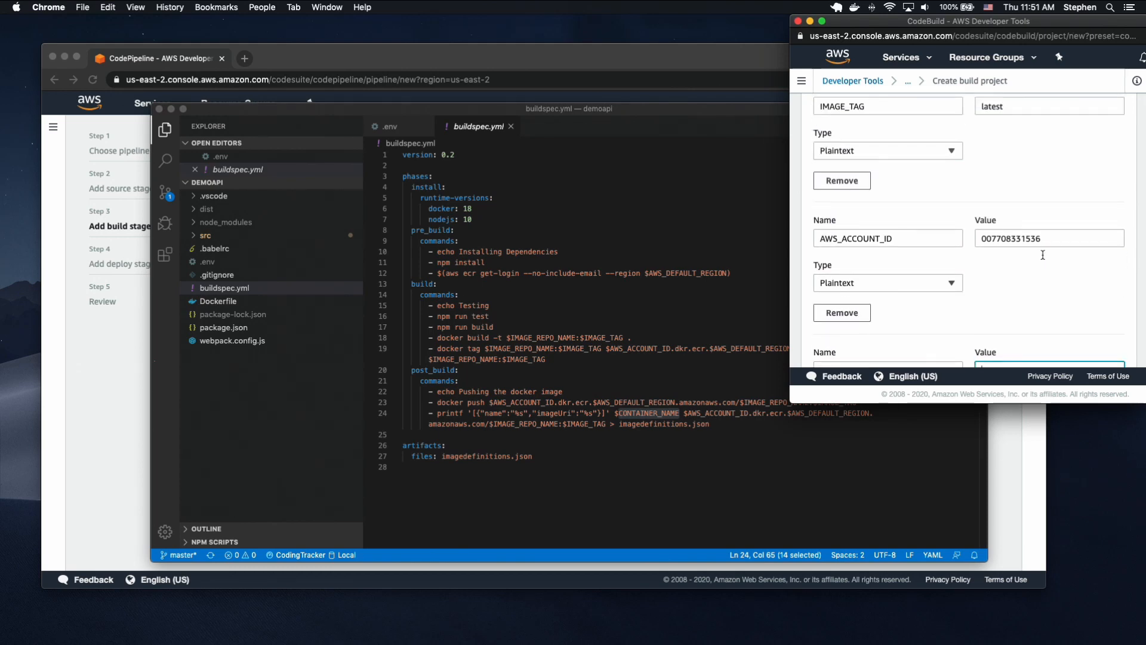
{"action": "scroll", "coordinate": [1033, 241], "scroll_direction": "up", "scroll_amount": 2}
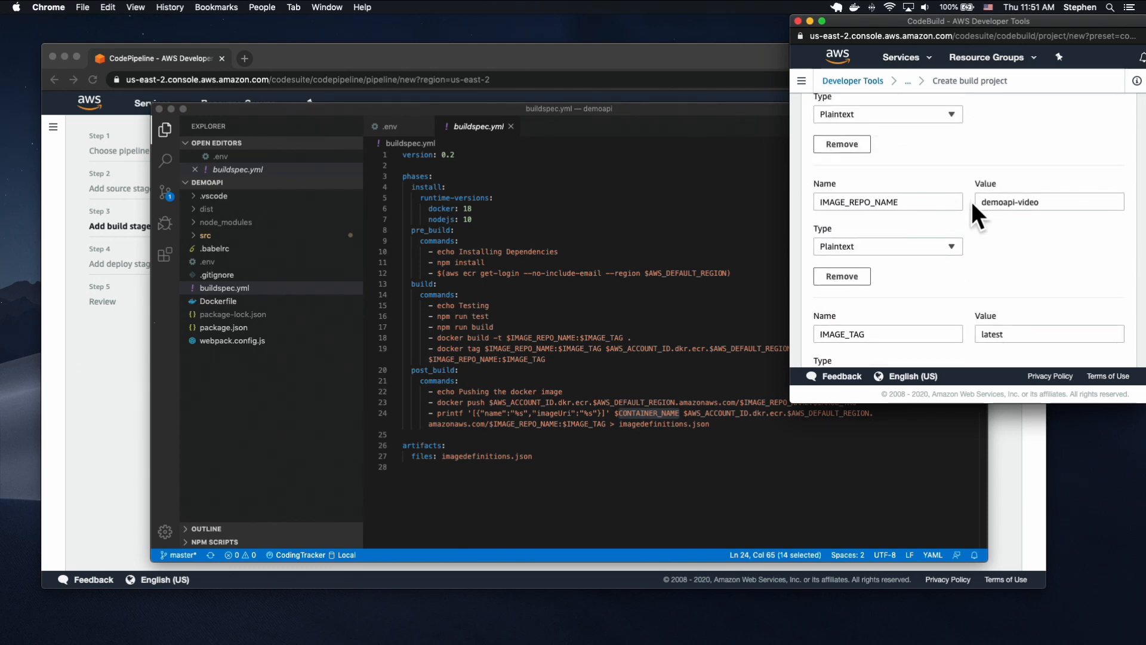
{"action": "scroll", "coordinate": [1042, 239], "scroll_direction": "down", "scroll_amount": 4}
{"action": "scroll", "coordinate": [1042, 238], "scroll_direction": "down", "scroll_amount": 2}
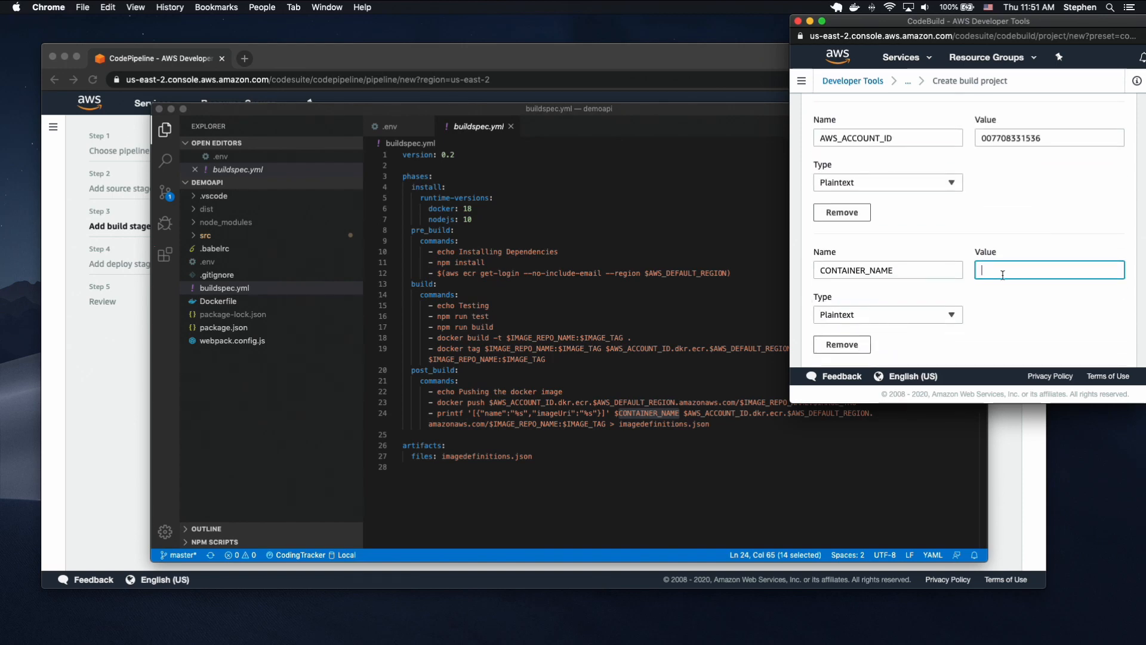
{"action": "type", "text": "demoapi-video"}
Create the build project with the default buildspec file and CloudWatch logs options and continue to CodePipeline.
{"action": "scroll", "coordinate": [1003, 314], "scroll_direction": "down", "scroll_amount": 5}
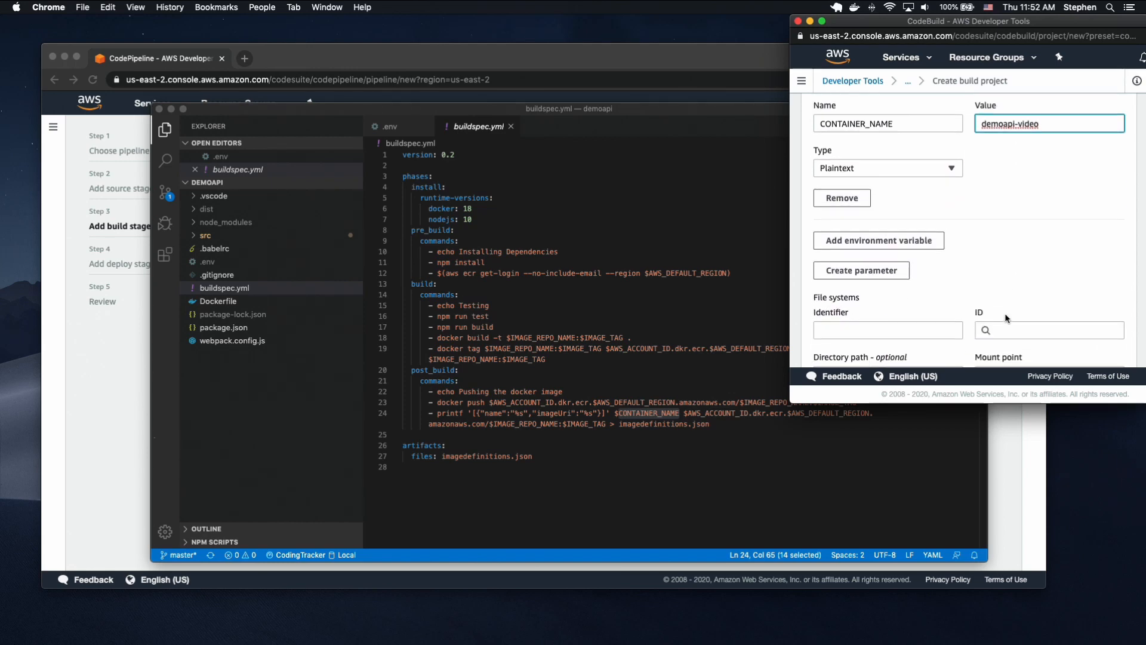
{"action": "scroll", "coordinate": [1004, 312], "scroll_direction": "up", "scroll_amount": 10}
{"action": "scroll", "coordinate": [1005, 313], "scroll_direction": "down", "scroll_amount": 14}
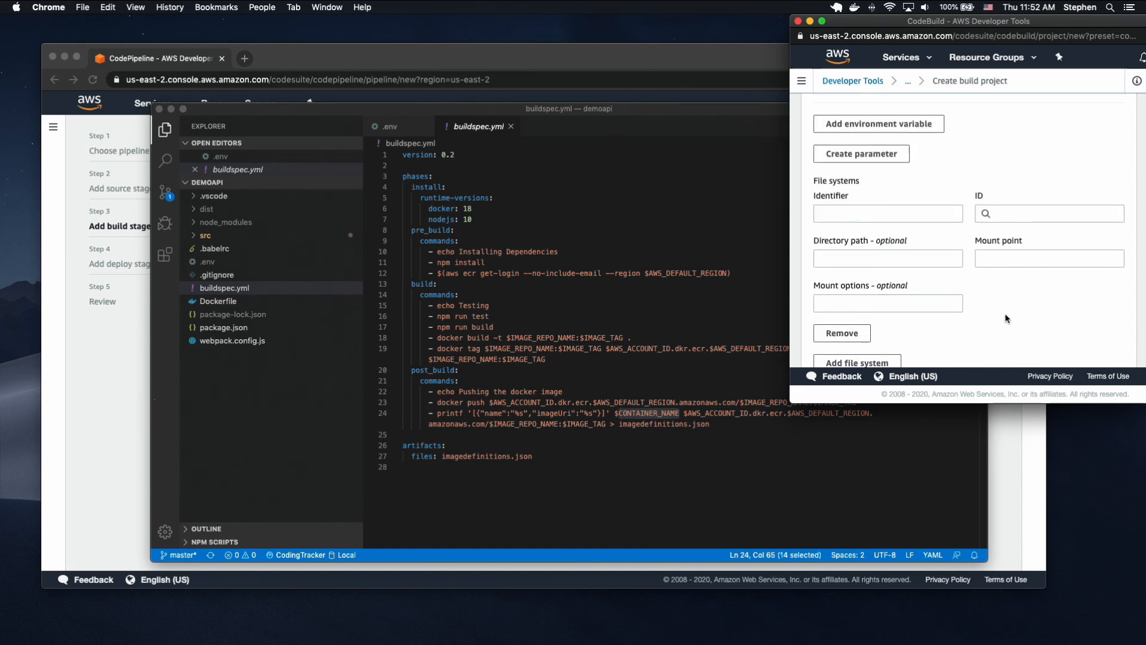
{"action": "scroll", "coordinate": [1004, 312], "scroll_direction": "down", "scroll_amount": 3}
{"action": "scroll", "coordinate": [933, 153], "scroll_direction": "down", "scroll_amount": 8}
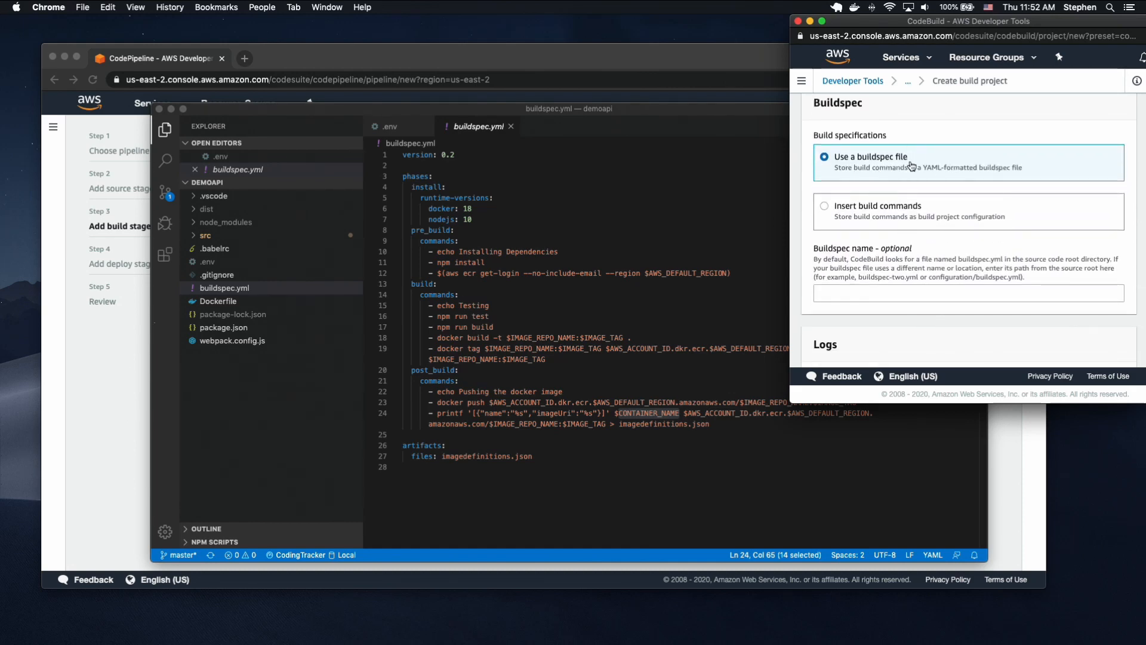
{"action": "scroll", "coordinate": [898, 173], "scroll_direction": "down", "scroll_amount": 3}
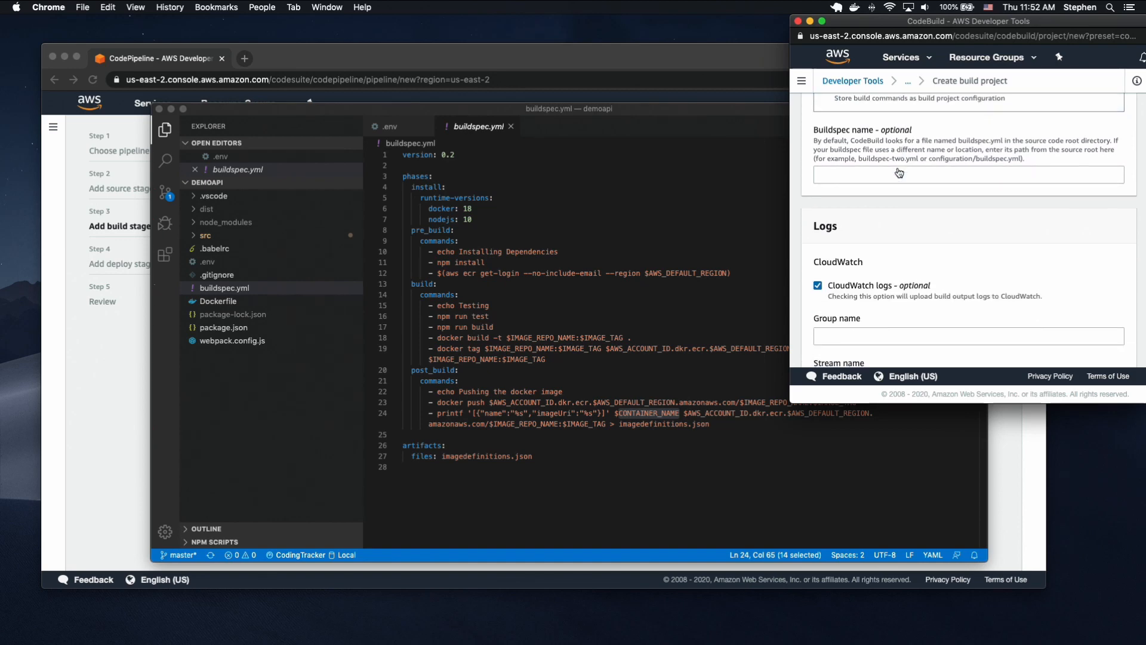
{"action": "scroll", "coordinate": [899, 173], "scroll_direction": "down", "scroll_amount": 3}
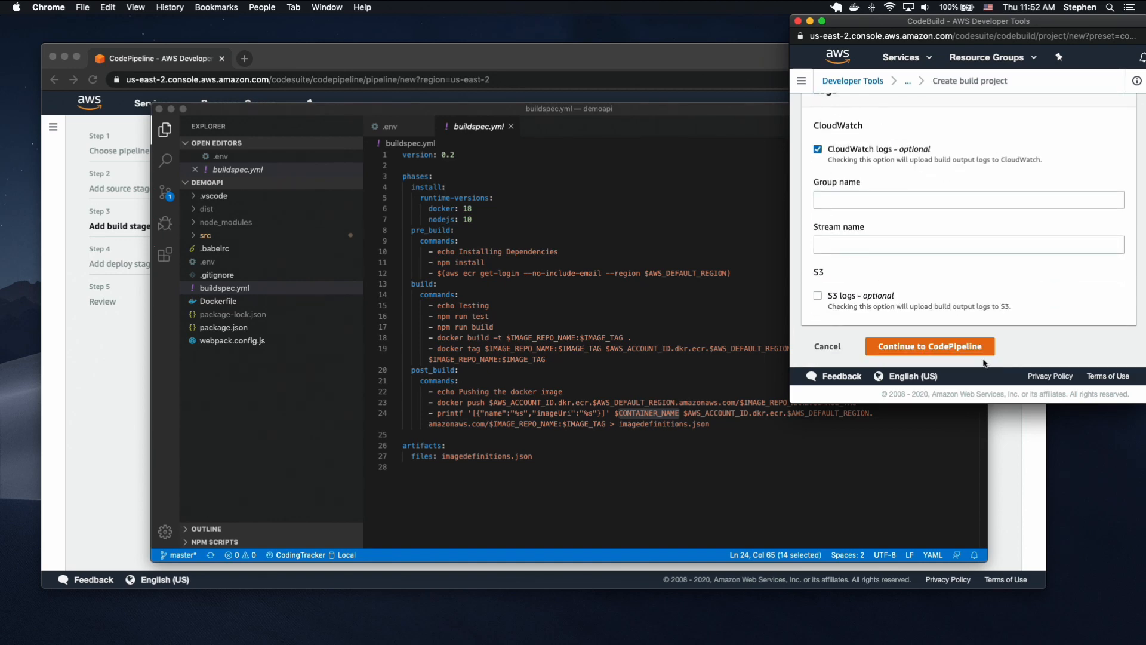
{"action": "left_click", "coordinate": [915, 346]}
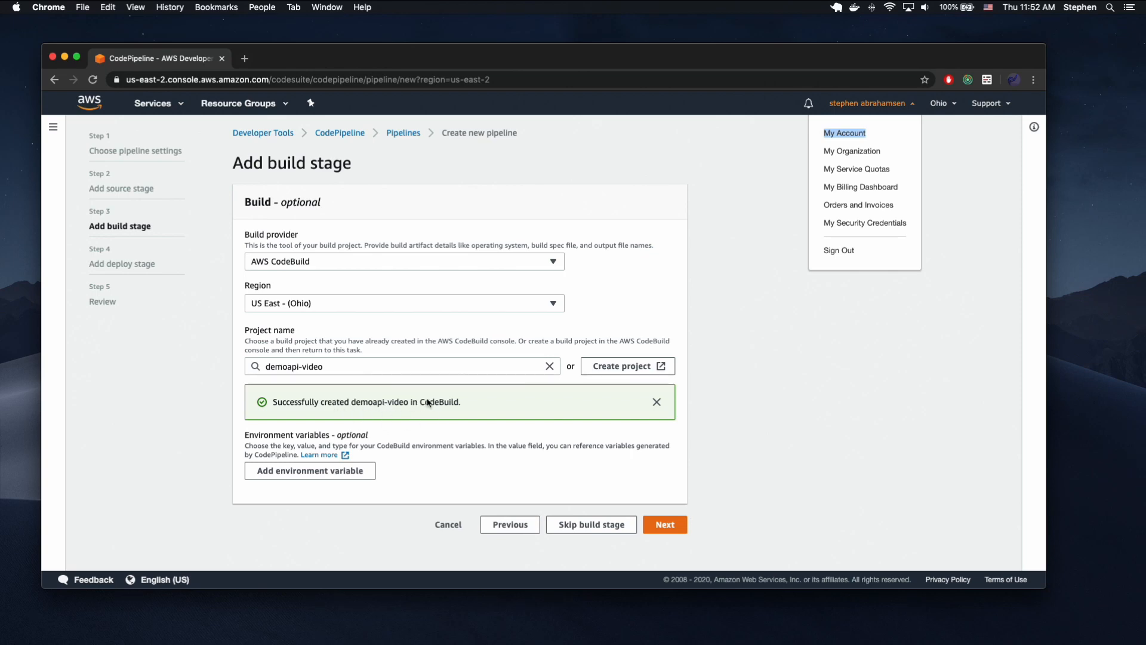
Duplicate the pipeline wizard's browser tab and open the IAM service in the duplicate.
{"action": "right_click", "coordinate": [168, 61]}
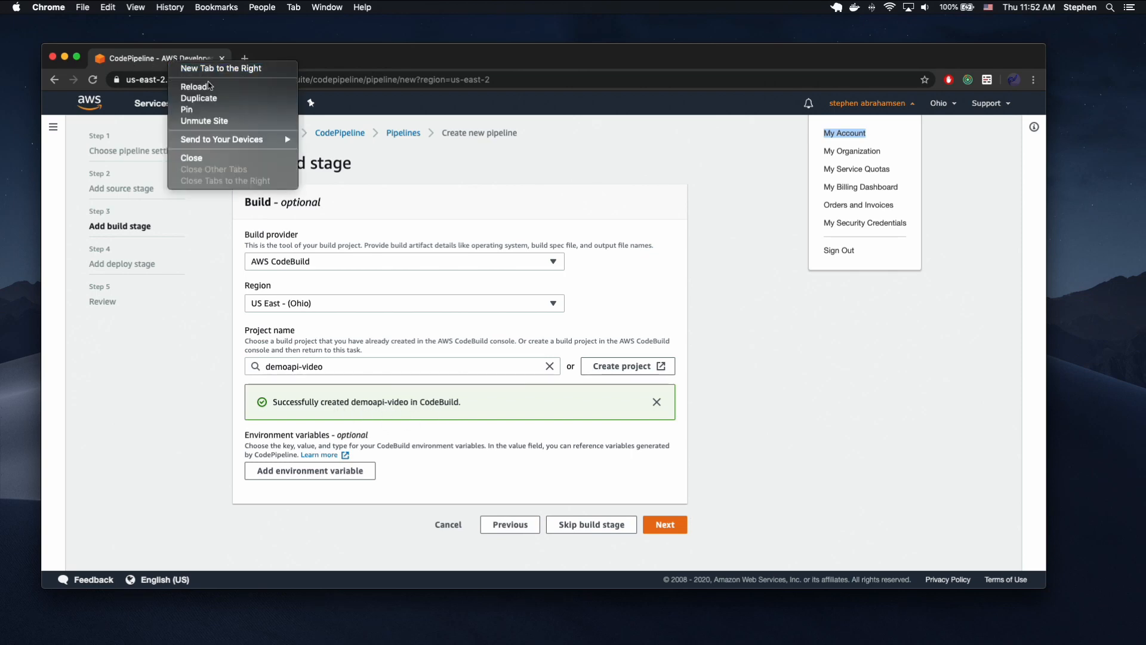
{"action": "left_click", "coordinate": [206, 98]}
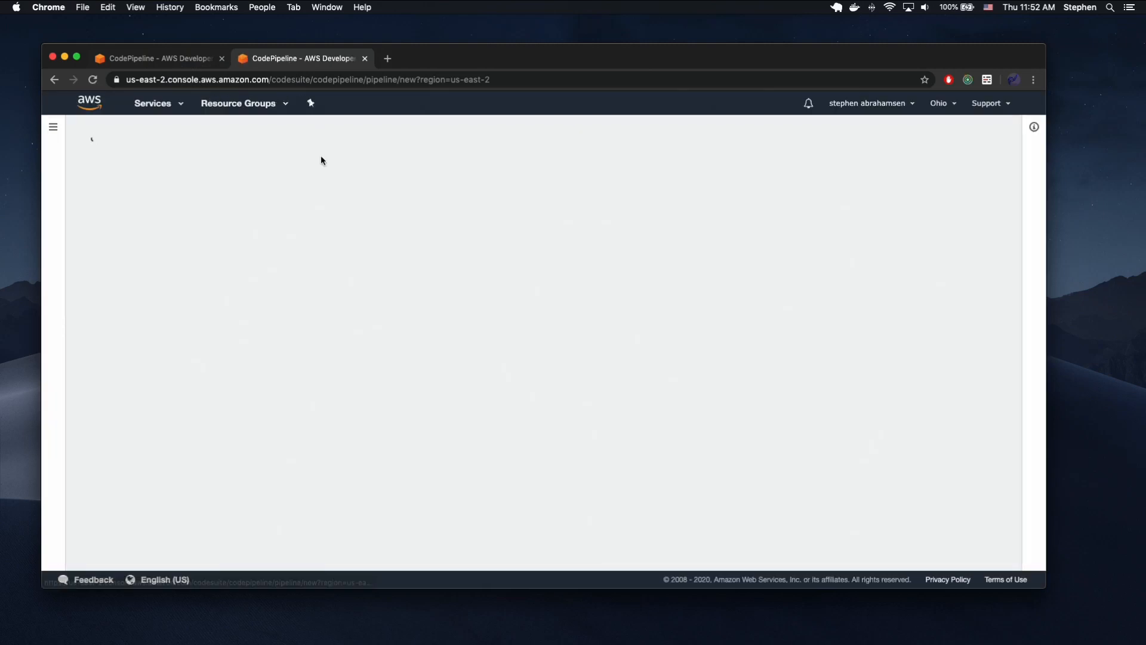
{"action": "left_click", "coordinate": [183, 107]}
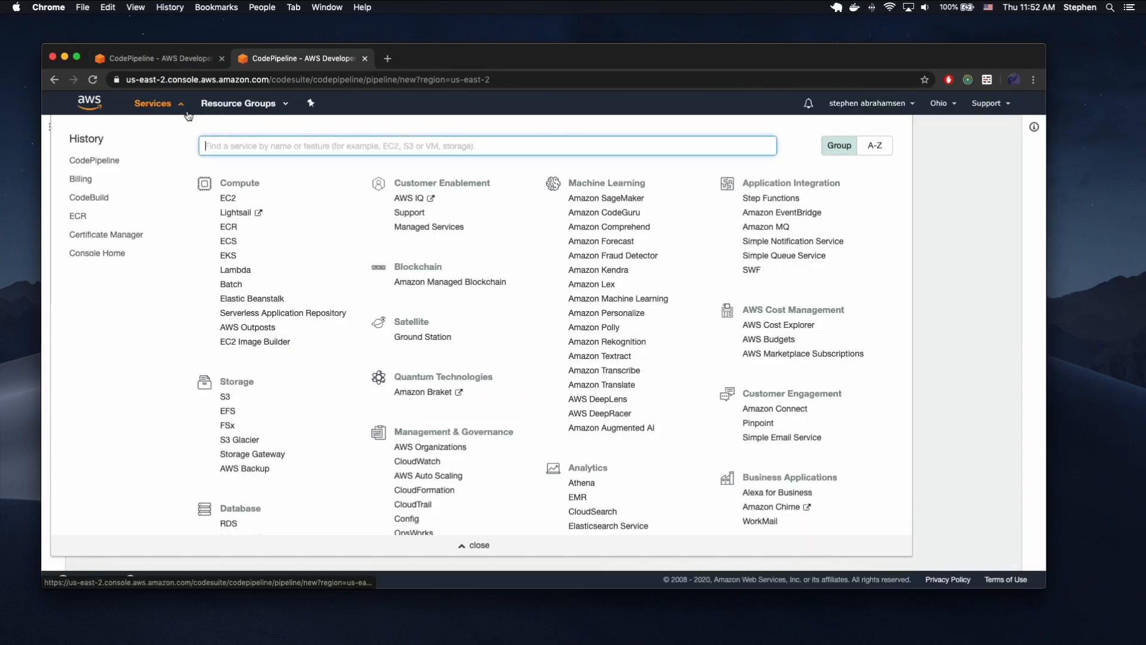
{"action": "type", "text": "iam"}
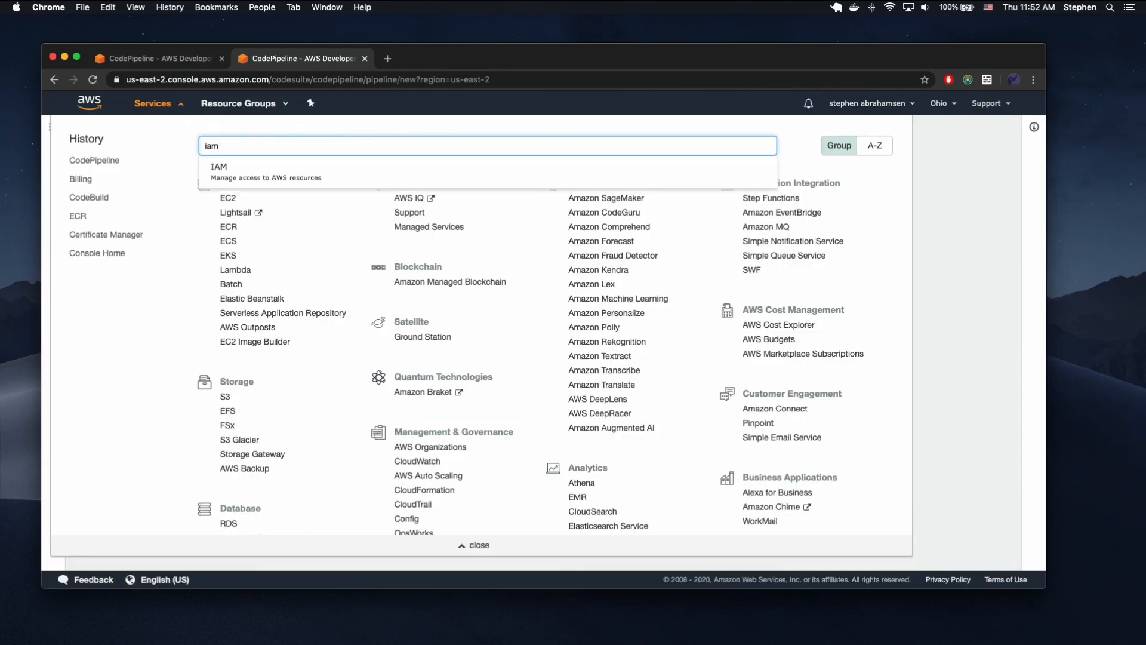
{"action": "left_click", "coordinate": [249, 168]}
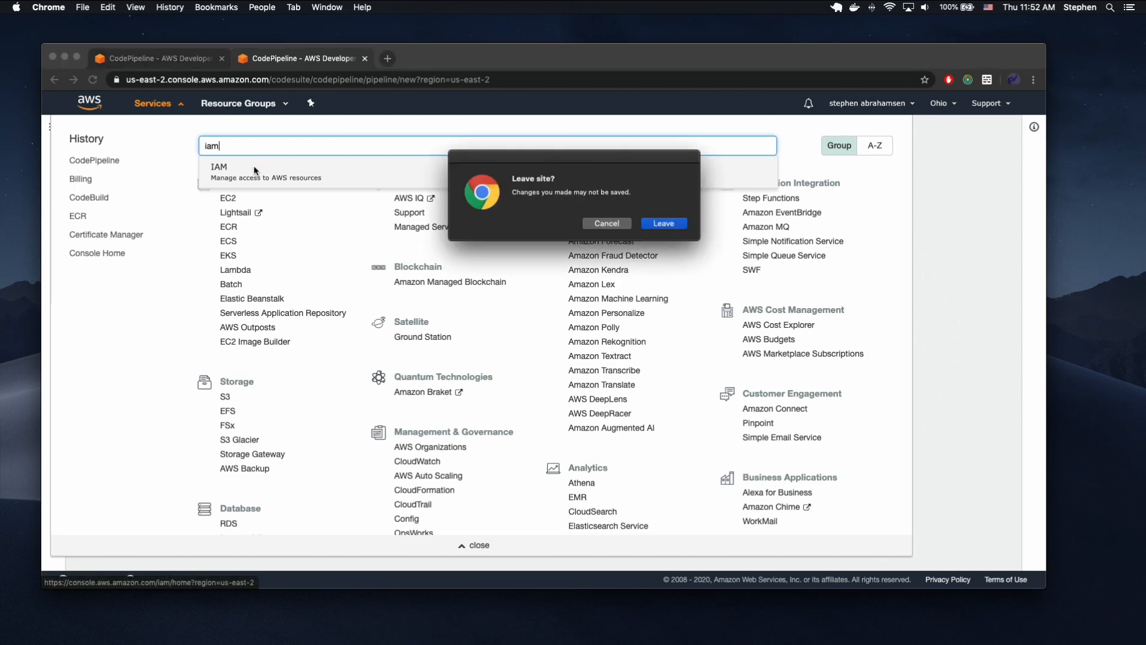
{"action": "left_click", "coordinate": [660, 221]}
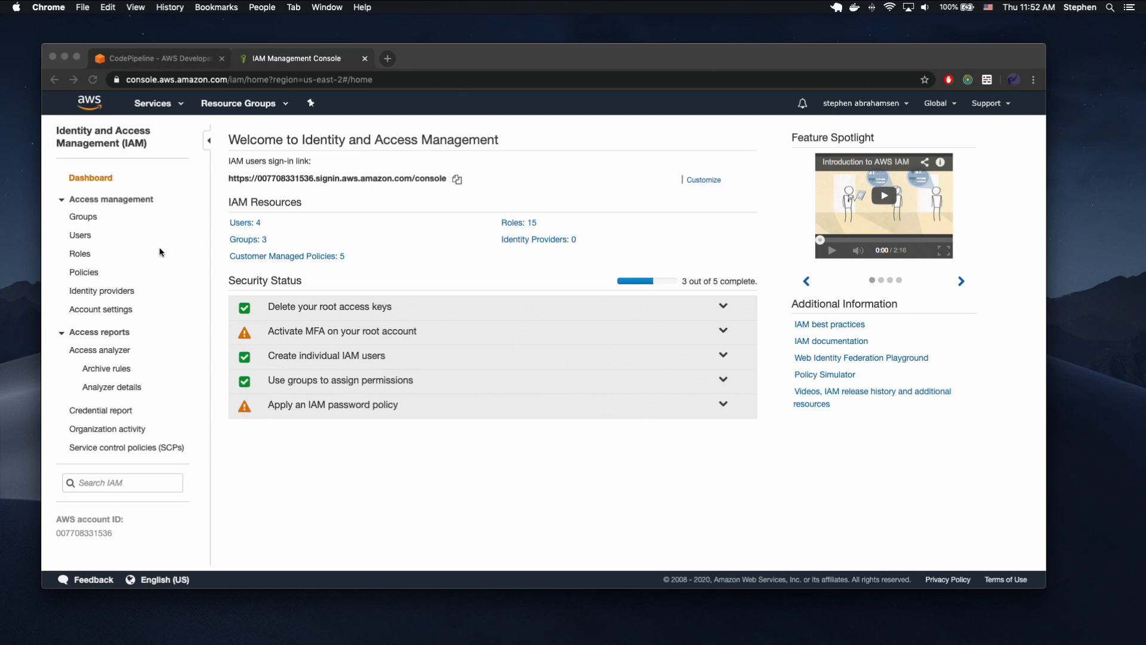
Search the IAM roles for "cod" and open the codebuild-demoapi-video-service-role role.
{"action": "left_click", "coordinate": [80, 254]}
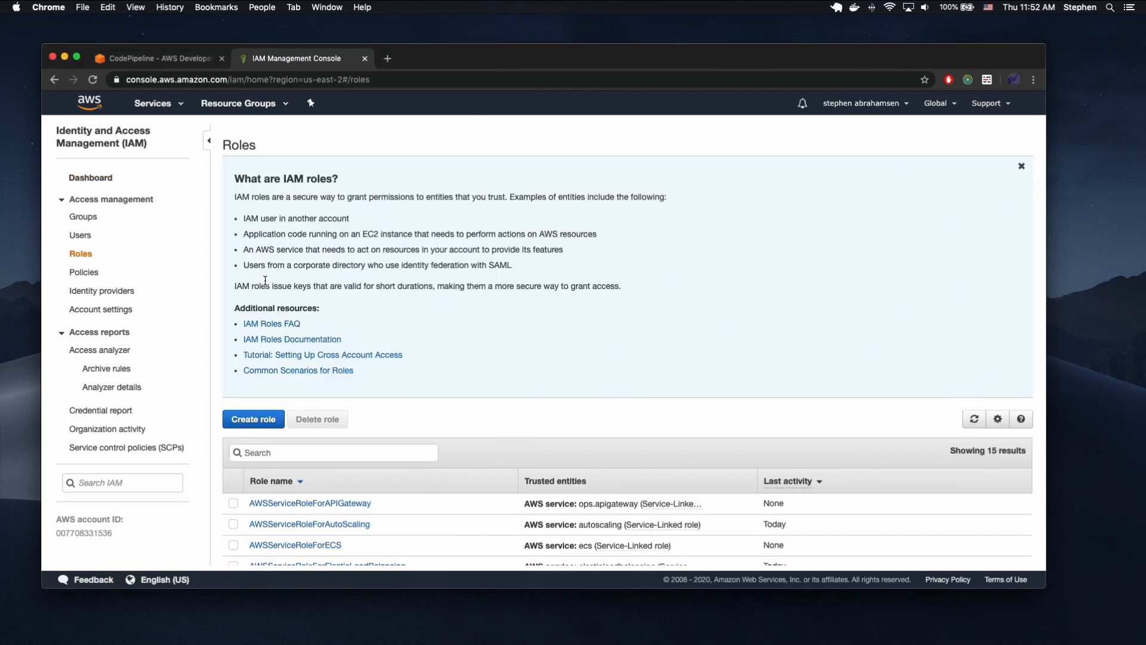
{"action": "scroll", "coordinate": [355, 352], "scroll_direction": "down", "scroll_amount": 5}
{"action": "left_click", "coordinate": [302, 273]}
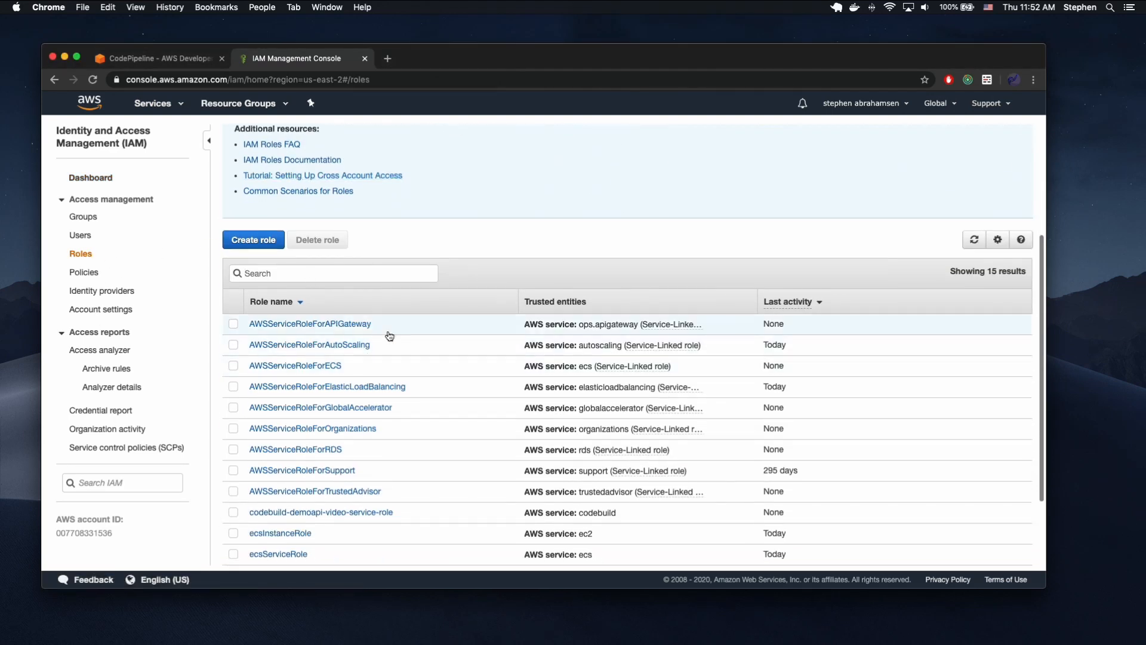
{"action": "type", "text": "cod"}
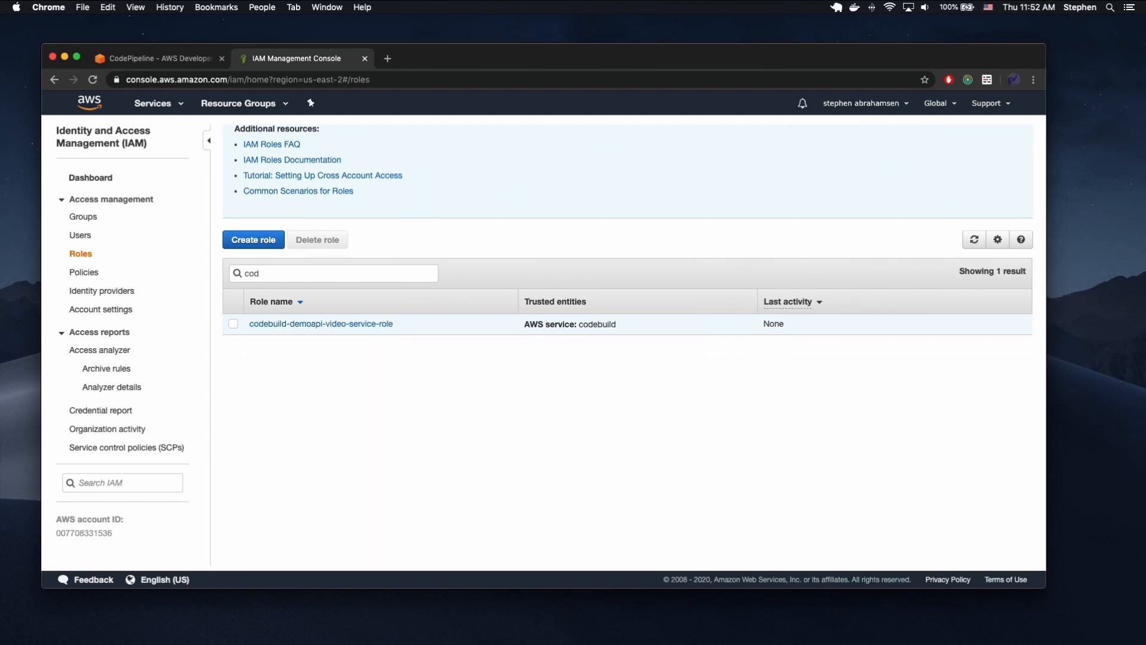
{"action": "left_click", "coordinate": [352, 329]}
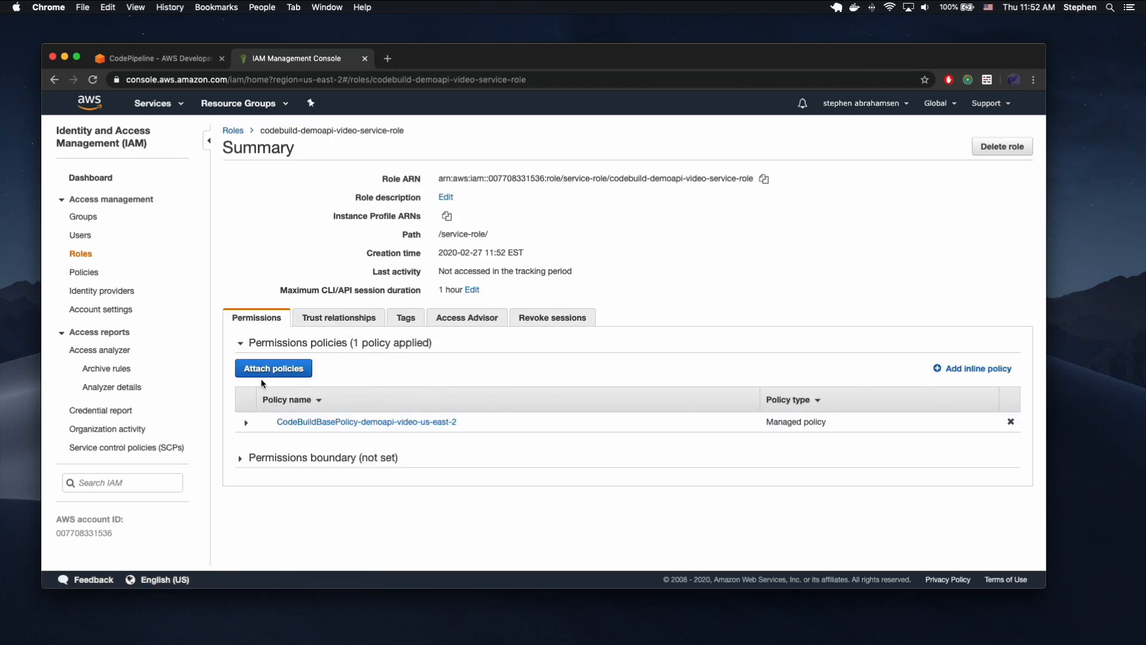
Find policies matching "elastic container" and attach AmazonEC2ContainerRegistryFullAccess to the CodeBuild service role.
{"action": "left_click", "coordinate": [269, 373]}
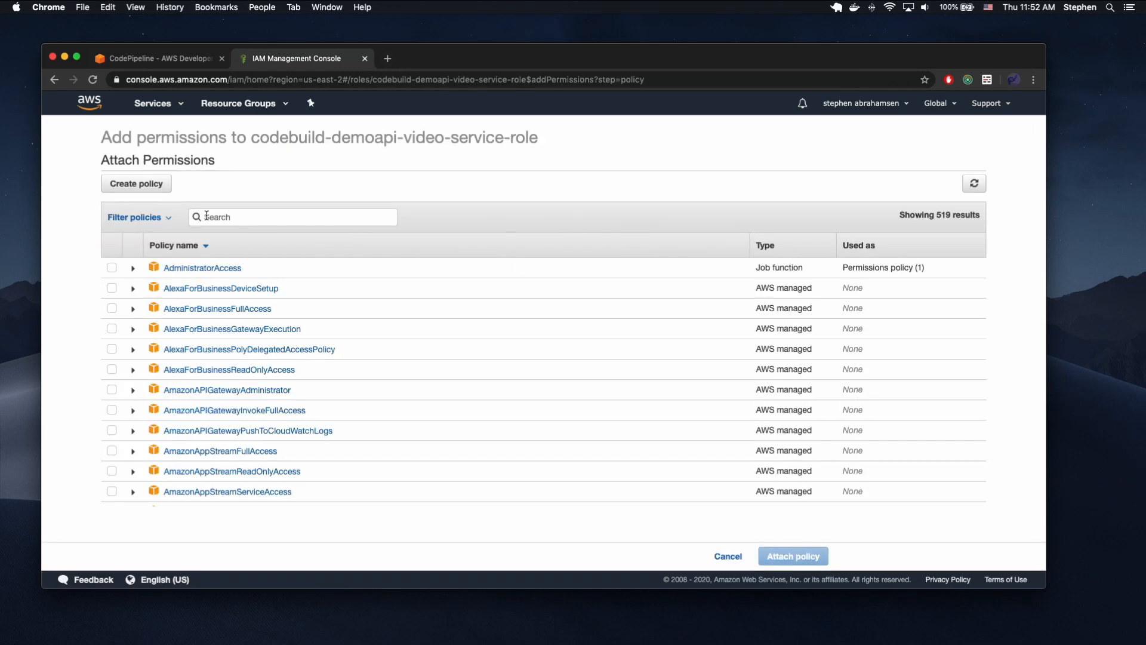
{"action": "left_click", "coordinate": [238, 222]}
{"action": "type", "text": "elastic"}
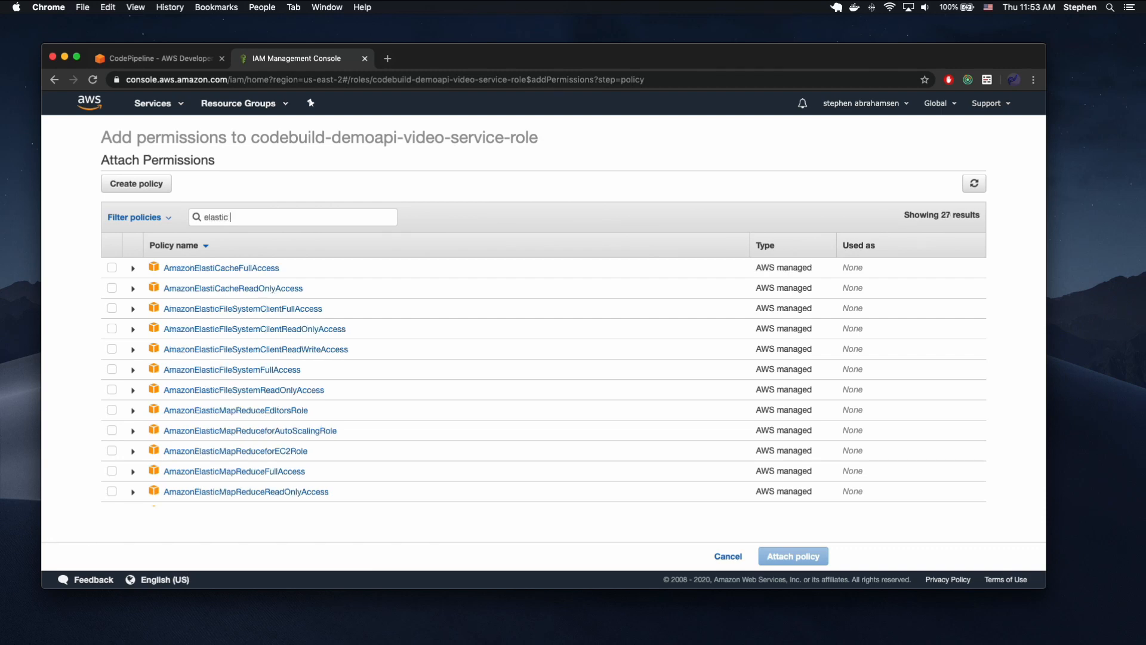
{"action": "type", "text": " container"}
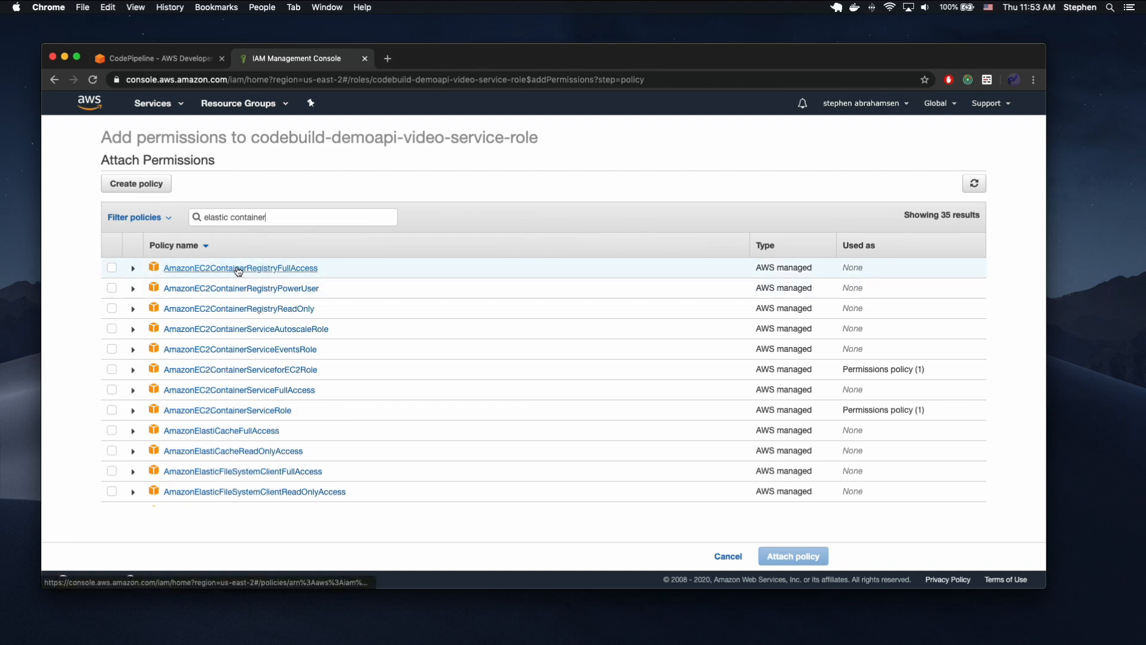
{"action": "left_click", "coordinate": [111, 268]}
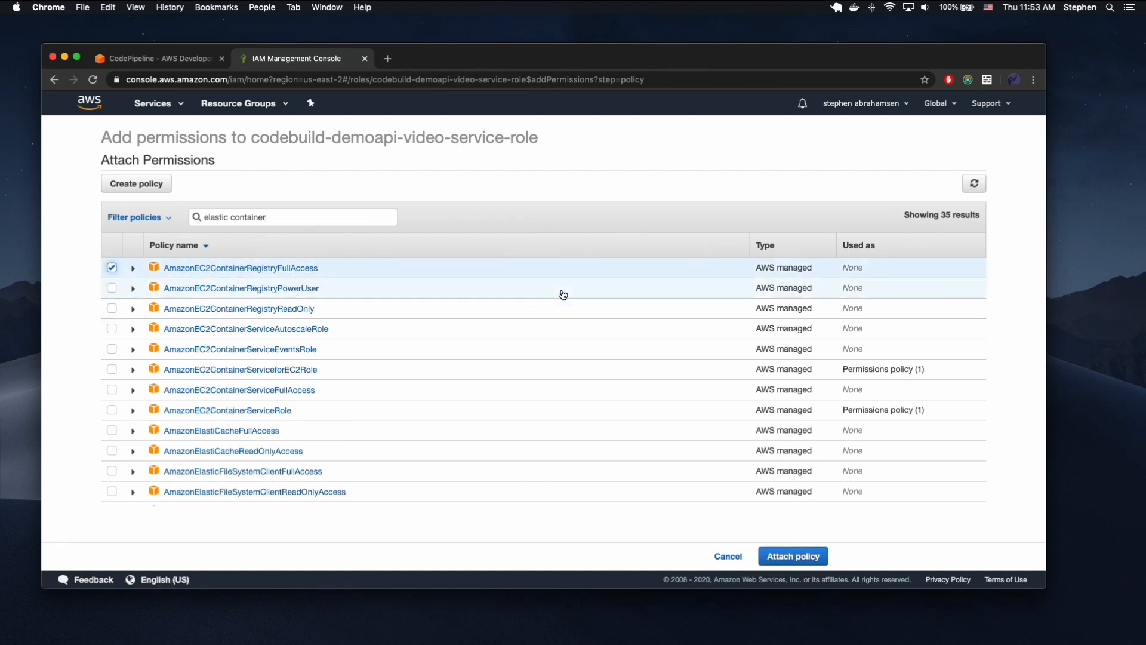
{"action": "scroll", "coordinate": [563, 295], "scroll_direction": "down", "scroll_amount": 5}
{"action": "left_click", "coordinate": [799, 555]}
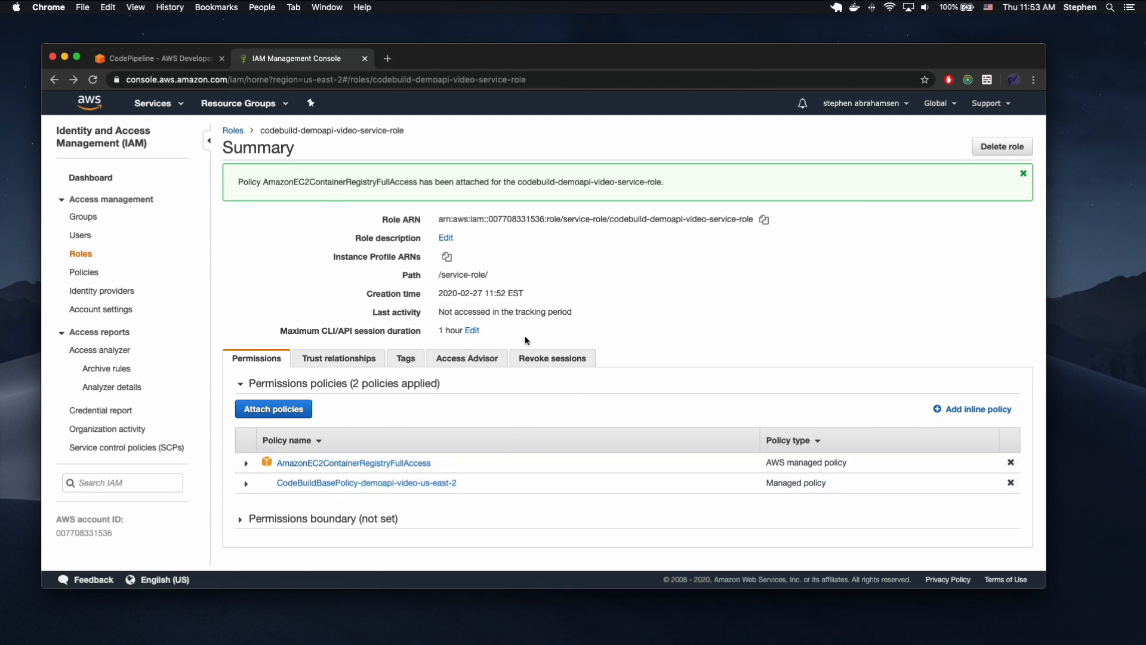
Return to the pipeline wizard, accept the build stage with the demoapi-video project and skip the deploy stage.
{"action": "left_click", "coordinate": [178, 62]}
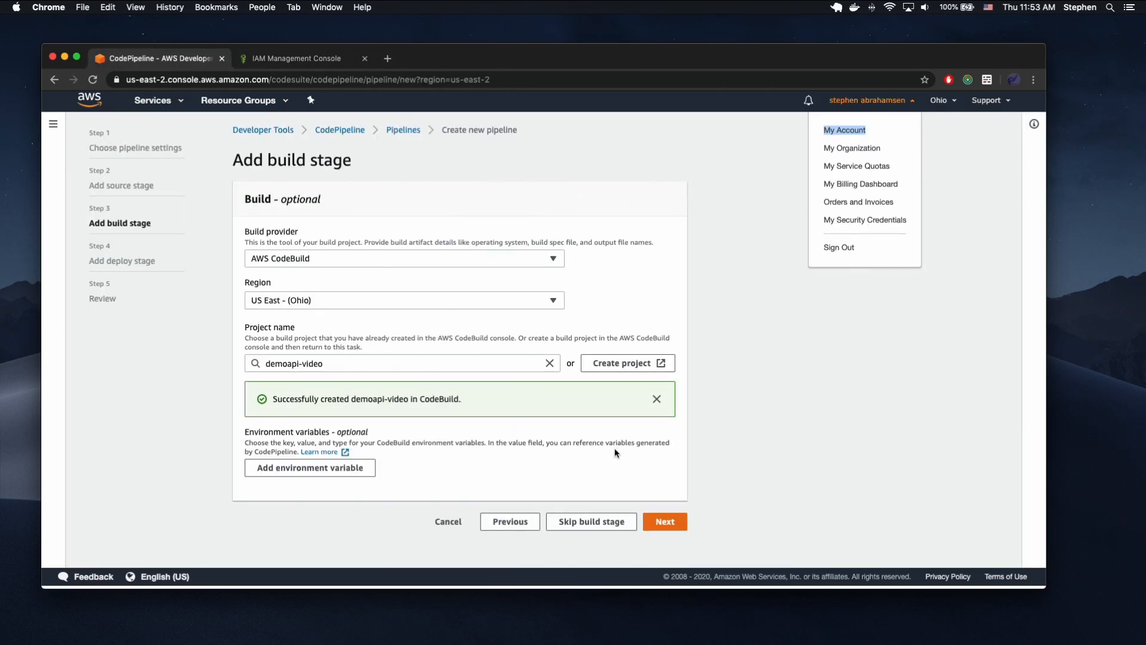
{"action": "left_click", "coordinate": [679, 526]}
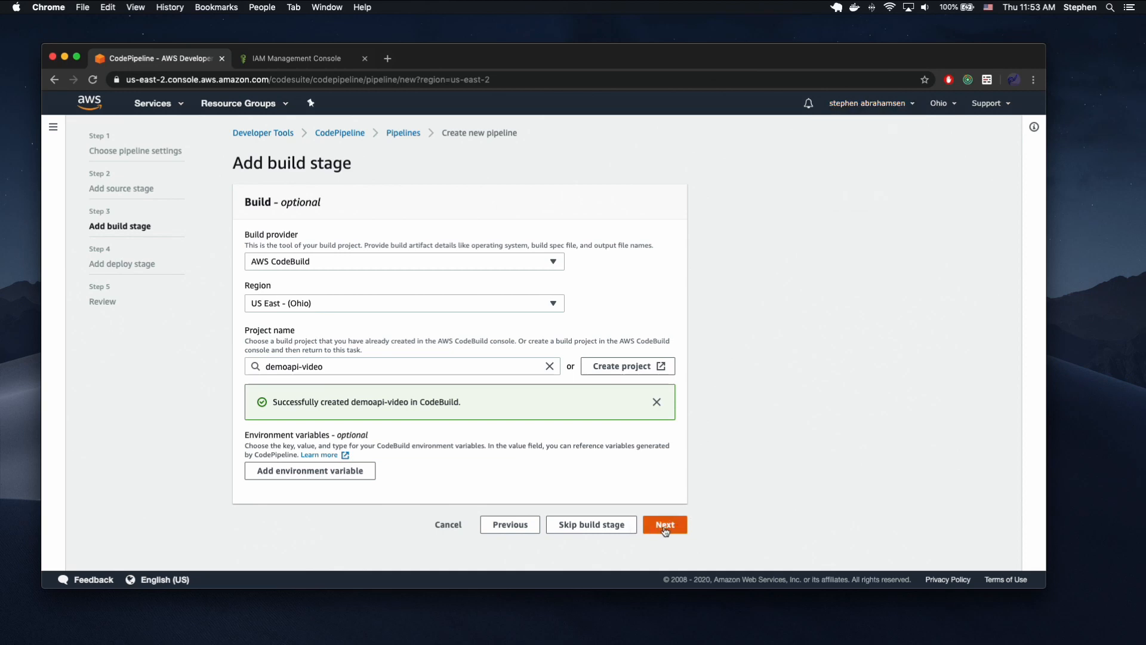
{"action": "left_click", "coordinate": [598, 314]}
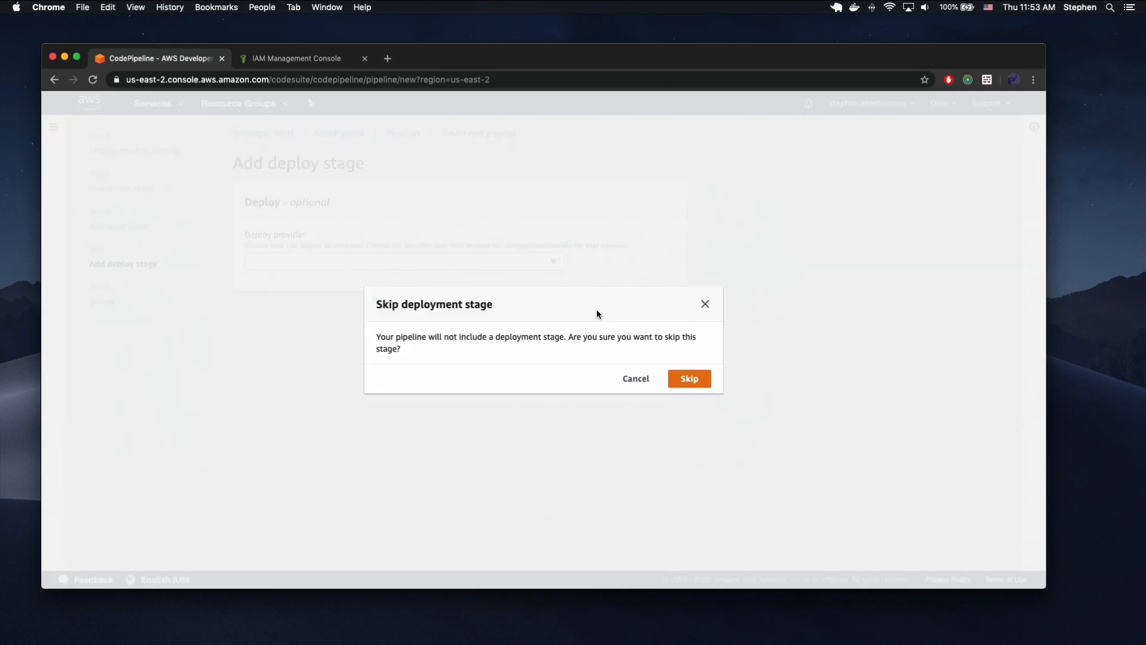
{"action": "left_click", "coordinate": [682, 376]}
Create the pipeline from the review page and check the status of its demoapi-video build.
{"action": "scroll", "coordinate": [700, 379], "scroll_direction": "down", "scroll_amount": 10}
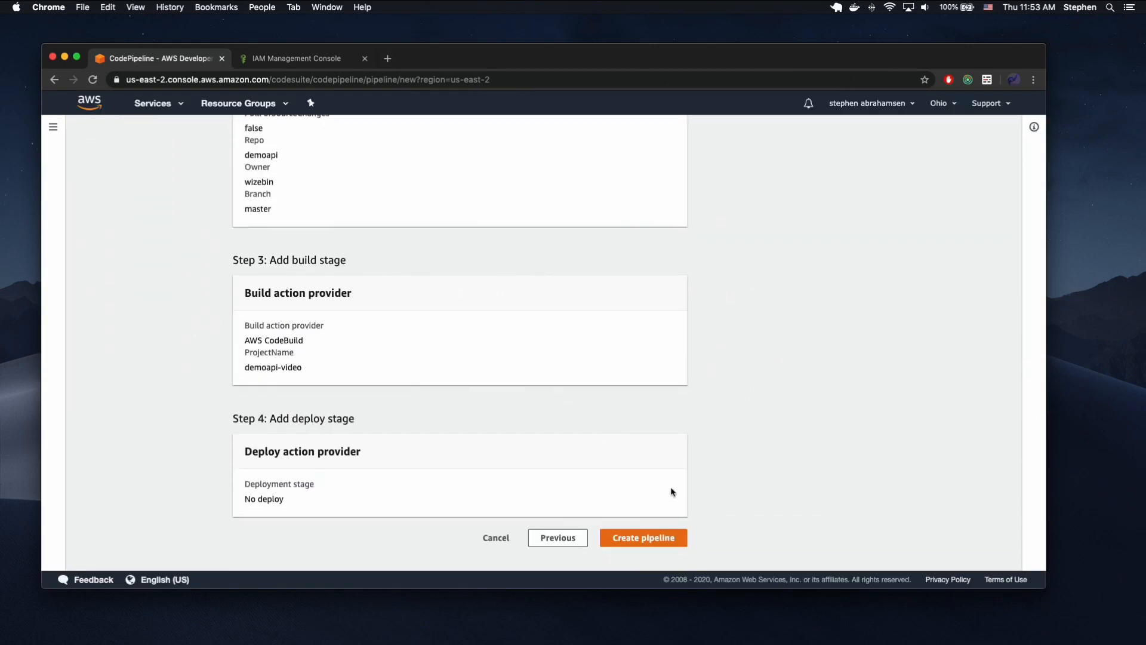
{"action": "left_click", "coordinate": [646, 538]}
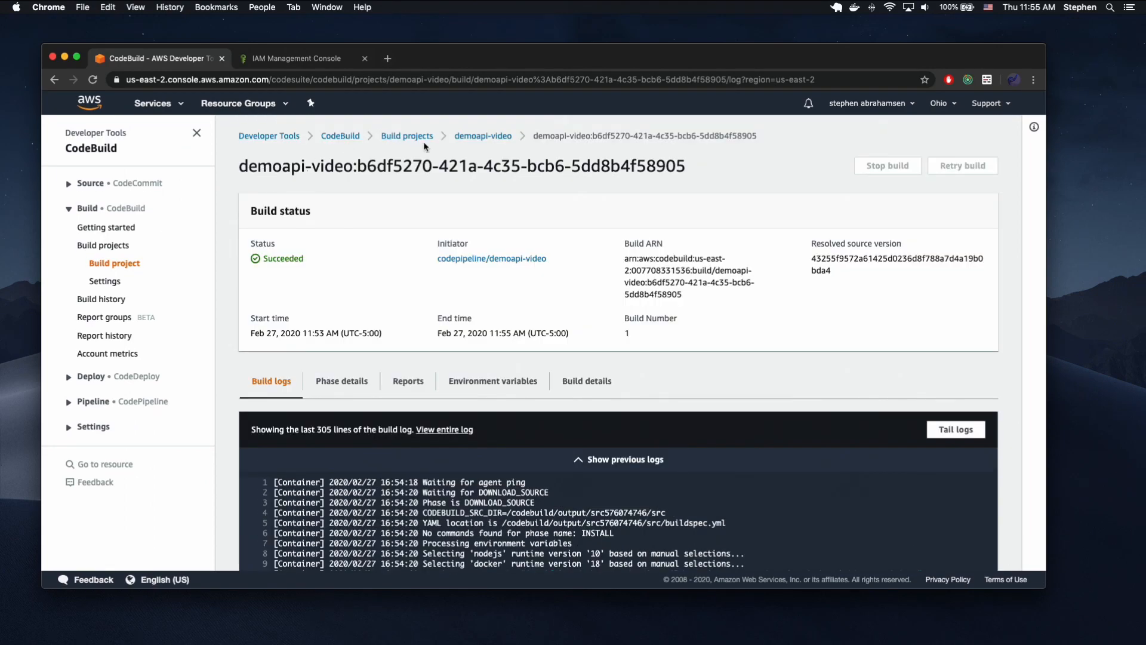
{"action": "double_click", "coordinate": [274, 259]}
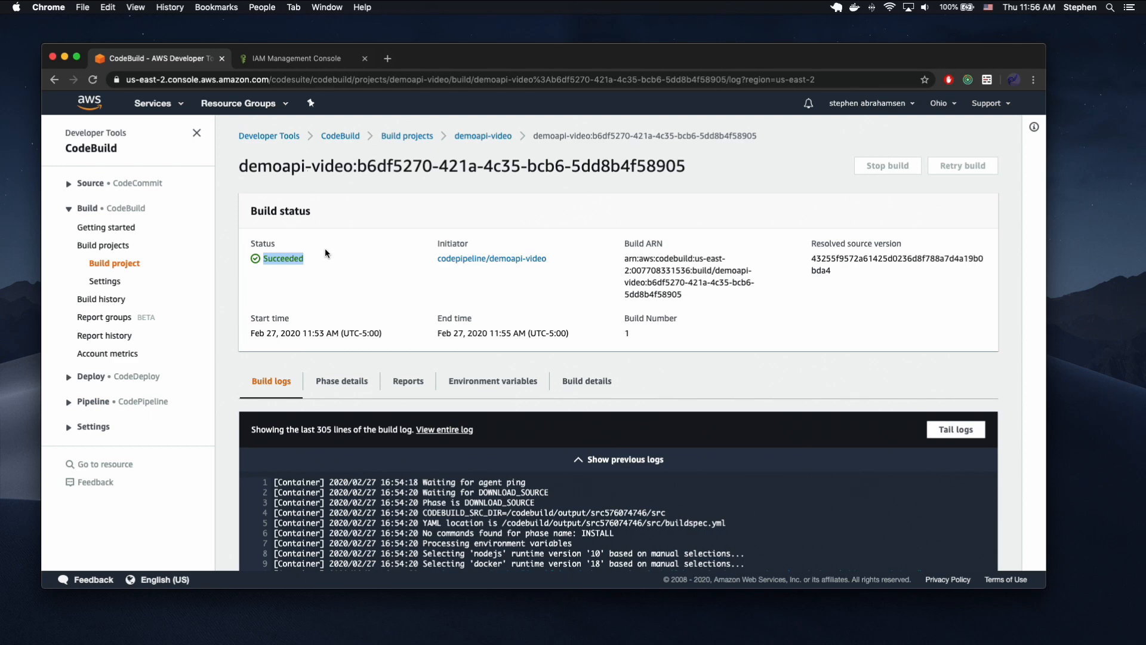
Find the ECS service with "ecs" and open its list of clusters.
{"action": "left_click", "coordinate": [179, 105]}
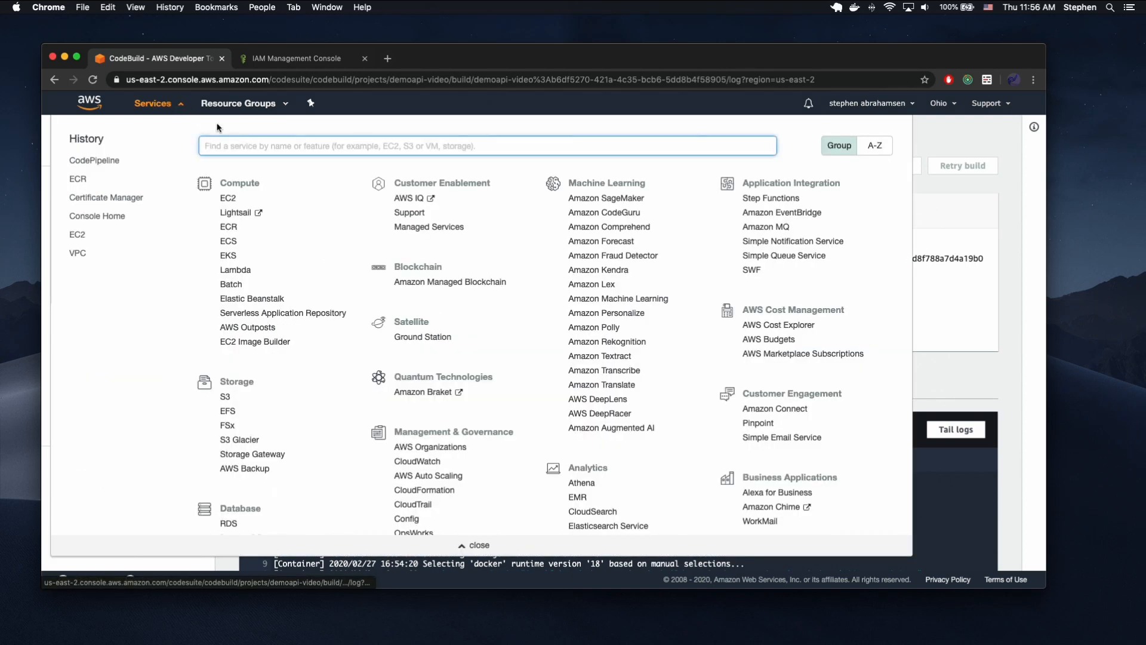
{"action": "type", "text": "ecs"}
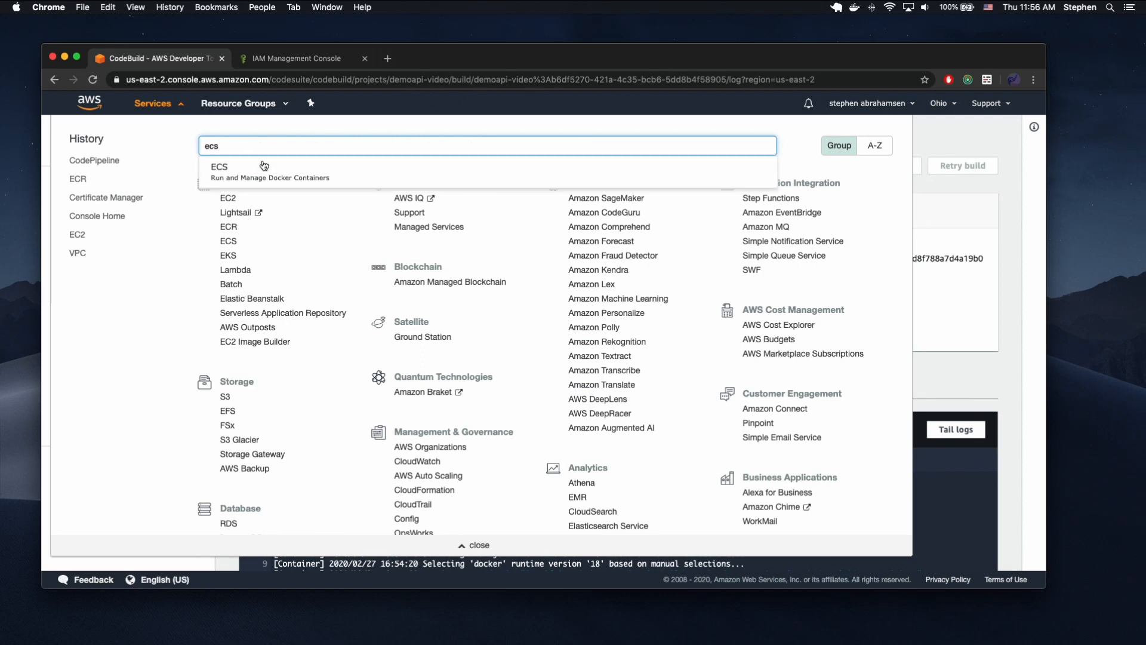
{"action": "left_click", "coordinate": [254, 166]}
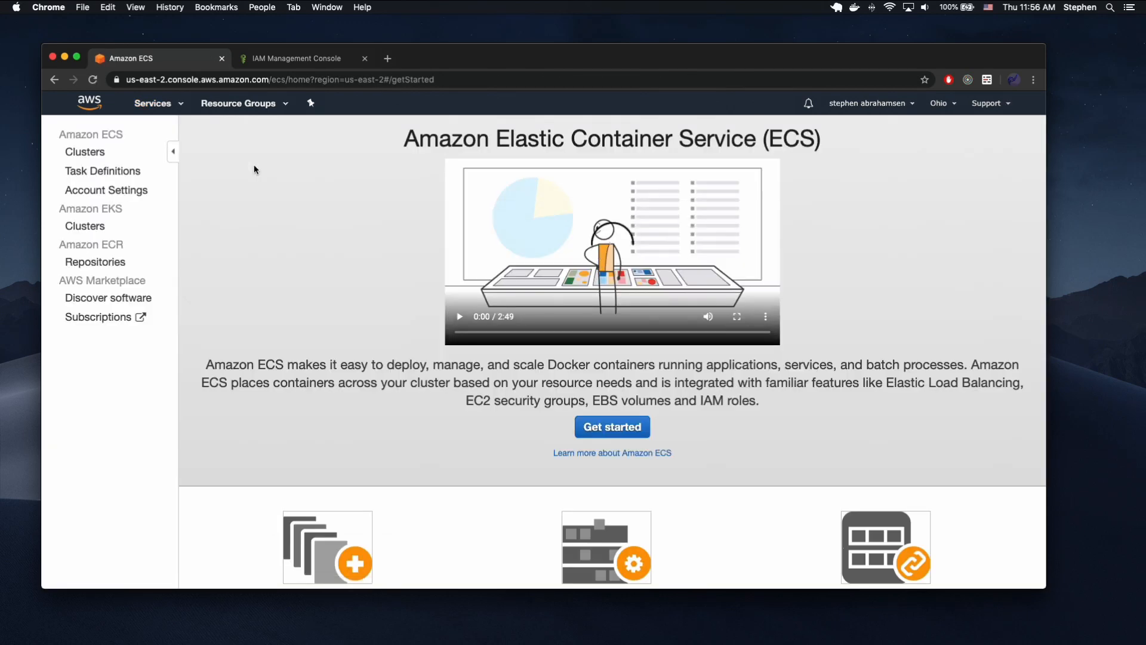
{"action": "left_click", "coordinate": [91, 153]}
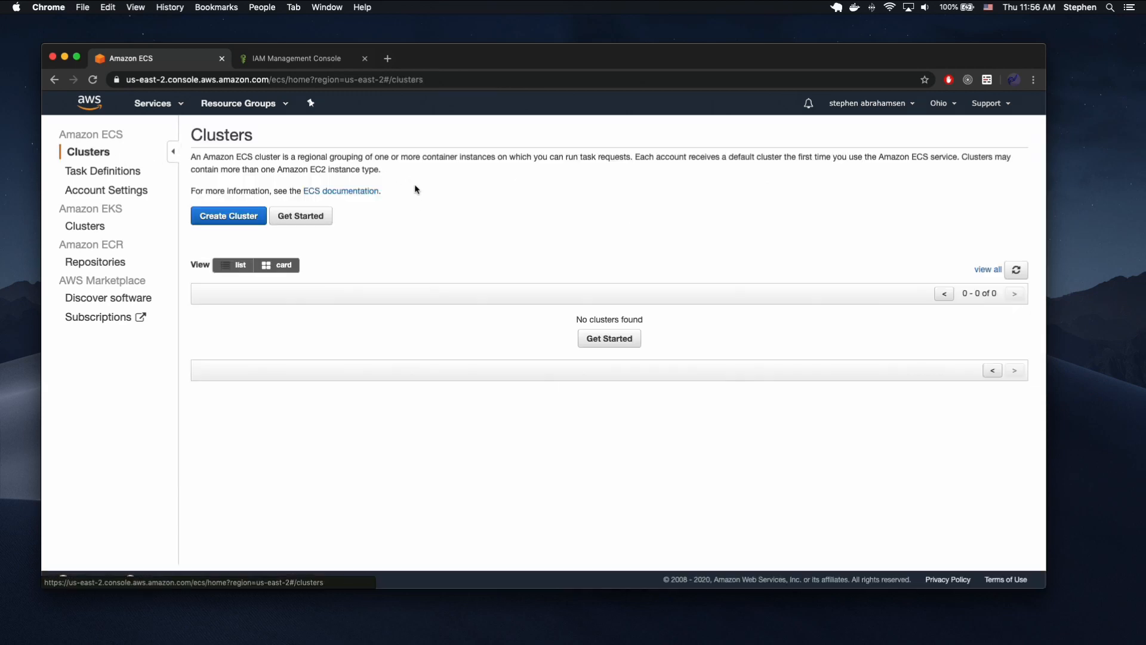
Start creating a cluster from the EC2 Linux + Networking template and proceed to its configuration.
{"action": "left_click", "coordinate": [244, 213]}
{"action": "left_click", "coordinate": [583, 283]}
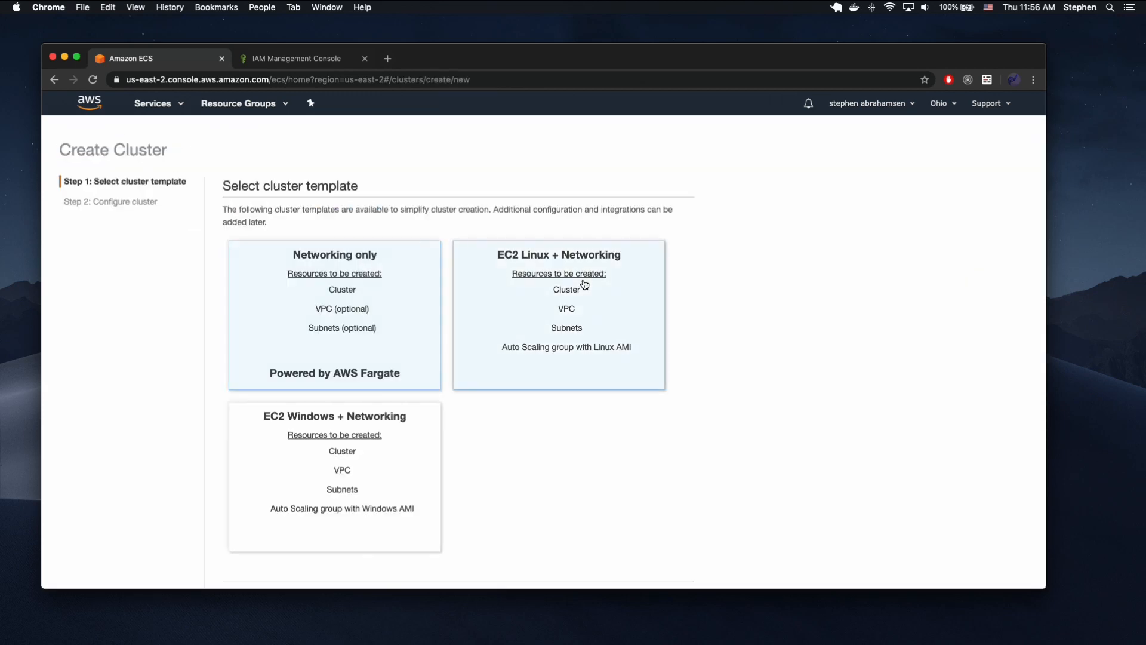
{"action": "scroll", "coordinate": [635, 250], "scroll_direction": "down", "scroll_amount": 3}
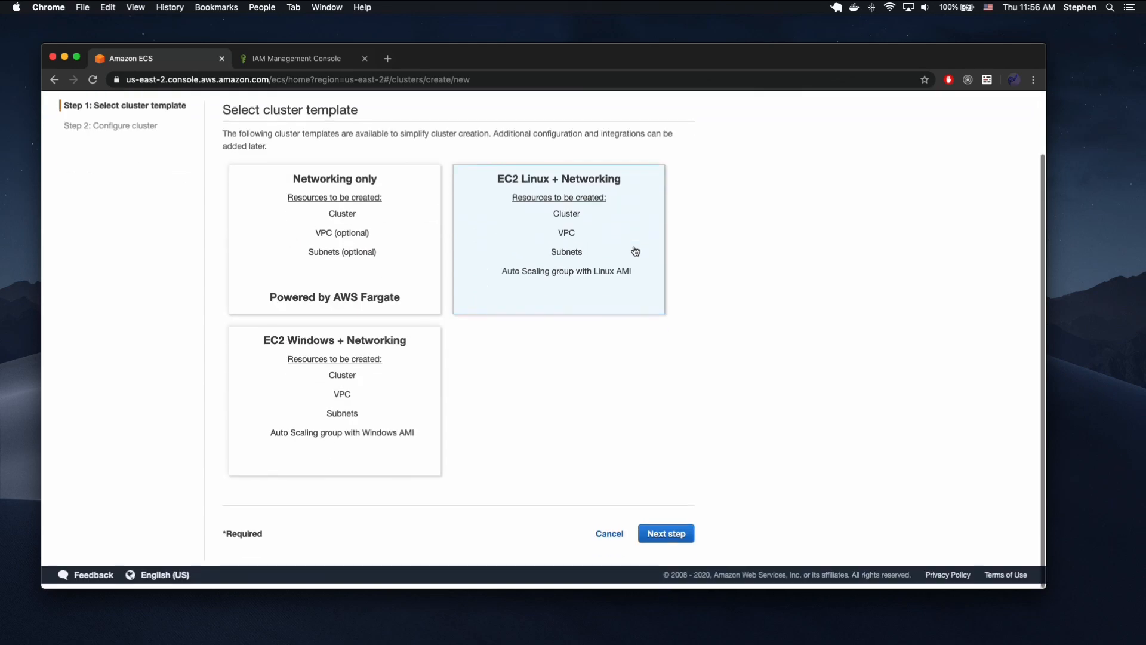
{"action": "left_click", "coordinate": [665, 531]}
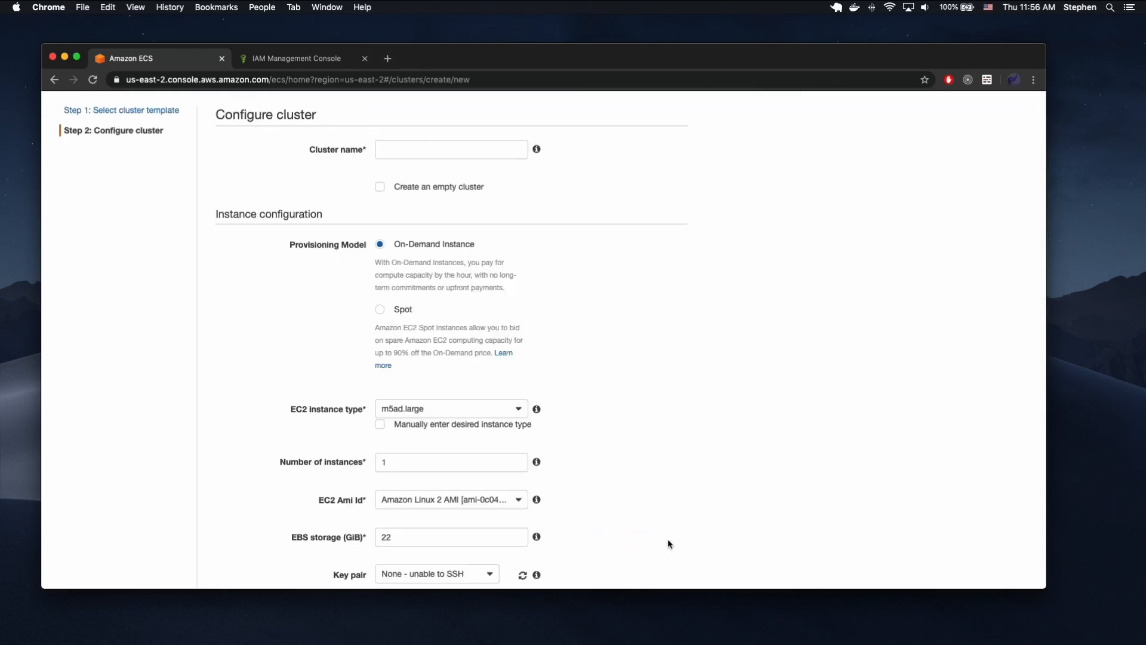
Name the cluster basic-ephemeral-cluster.
{"action": "left_click", "coordinate": [441, 157]}
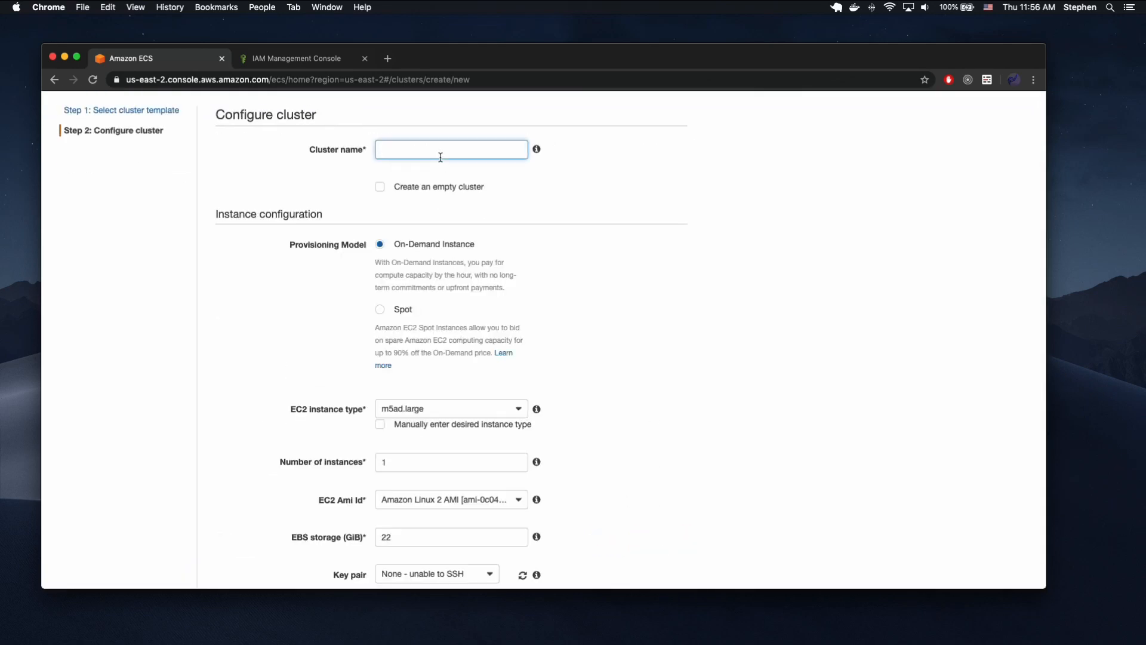
{"action": "type", "text": "basic-"}
{"action": "type", "text": "ephemeral-cluster"}
Set the cluster's EC2 instance type to t2.micro.
{"action": "scroll", "coordinate": [422, 205], "scroll_direction": "down", "scroll_amount": 2}
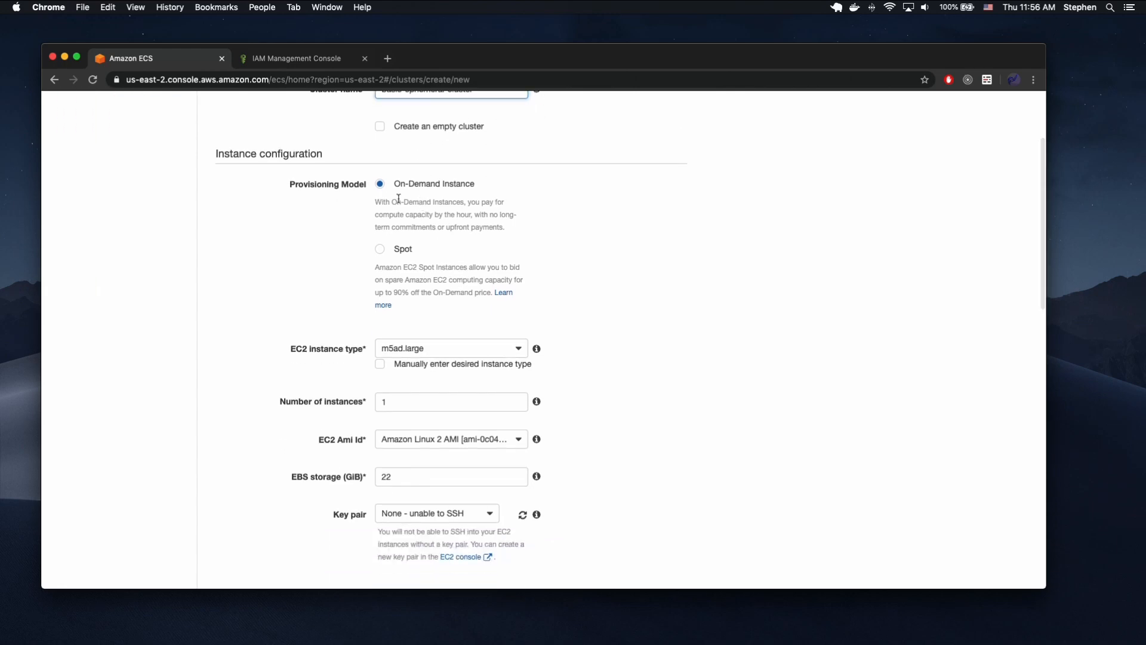
{"action": "scroll", "coordinate": [612, 274], "scroll_direction": "down", "scroll_amount": 2}
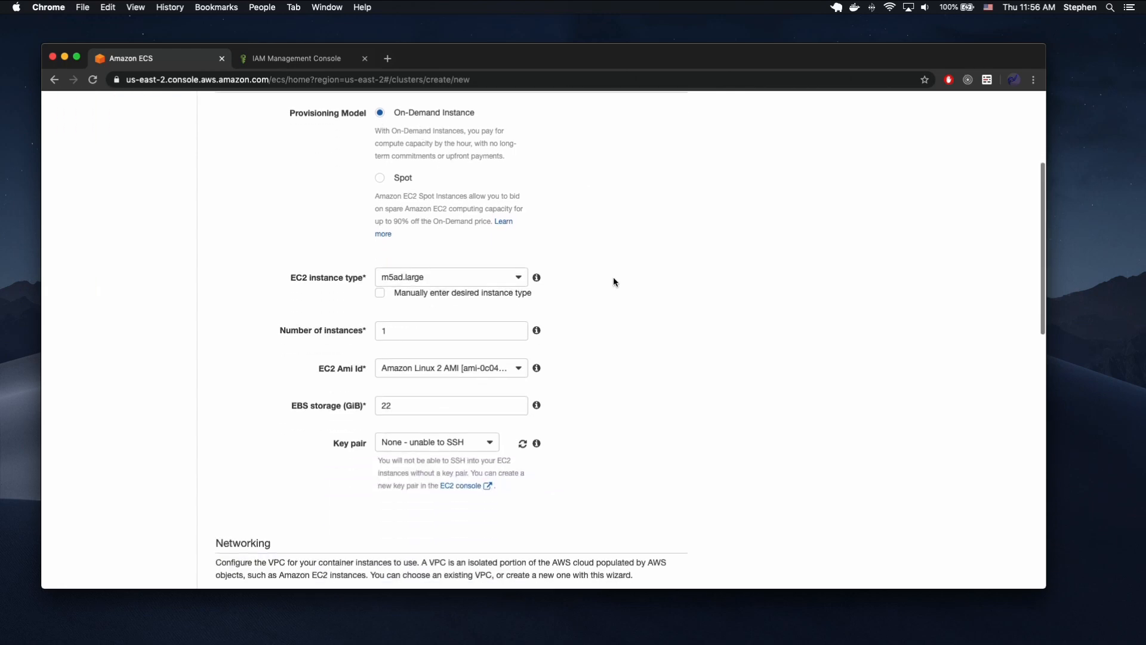
{"action": "left_click", "coordinate": [514, 276]}
{"action": "scroll", "coordinate": [449, 327], "scroll_direction": "down", "scroll_amount": 5}
{"action": "scroll", "coordinate": [451, 360], "scroll_direction": "down", "scroll_amount": 2}
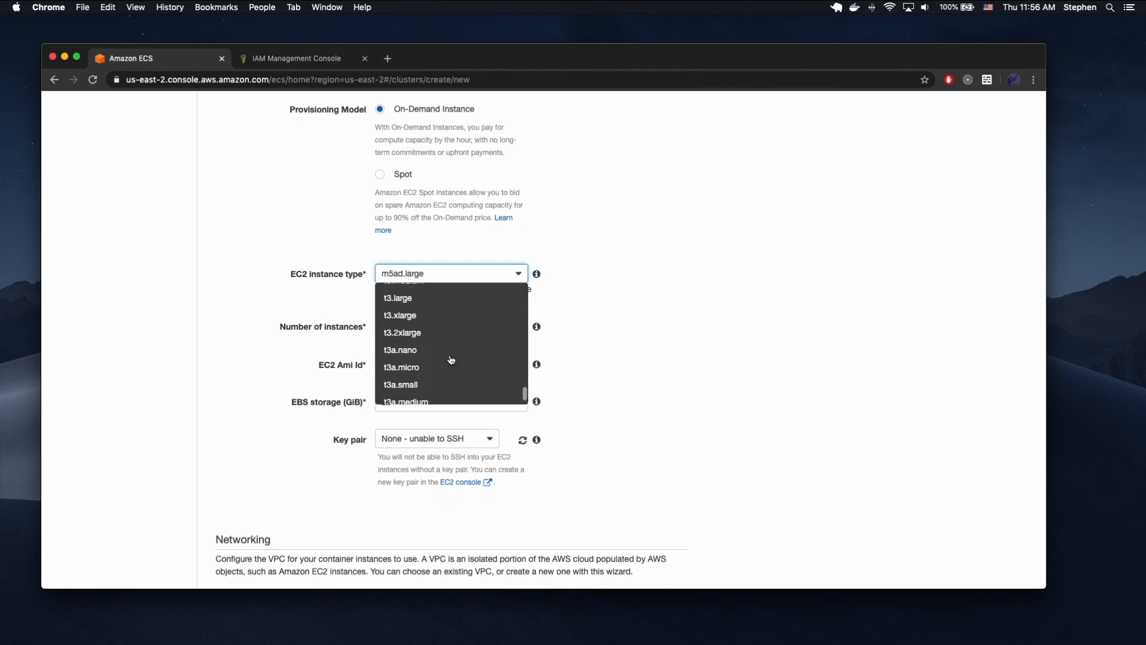
{"action": "scroll", "coordinate": [450, 360], "scroll_direction": "up", "scroll_amount": 5}
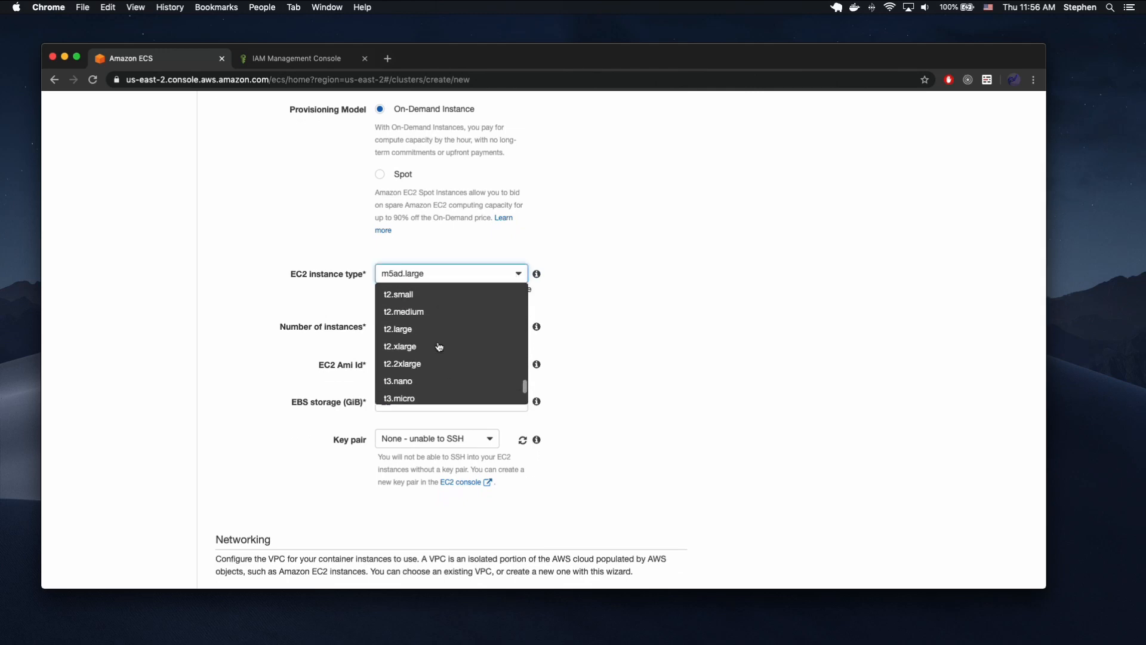
{"action": "scroll", "coordinate": [439, 346], "scroll_direction": "up", "scroll_amount": 2}
{"action": "left_click", "coordinate": [451, 330]}
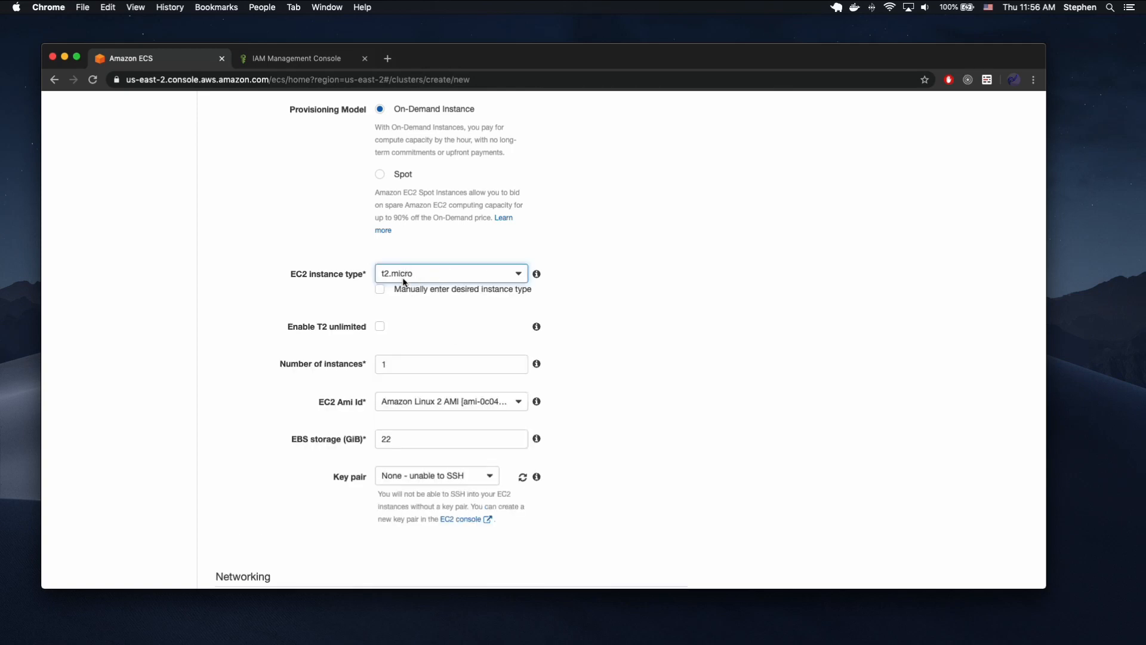
Set the number of instances to 2 and choose the lappie key pair for SSH access.
{"action": "scroll", "coordinate": [593, 256], "scroll_direction": "down", "scroll_amount": 2}
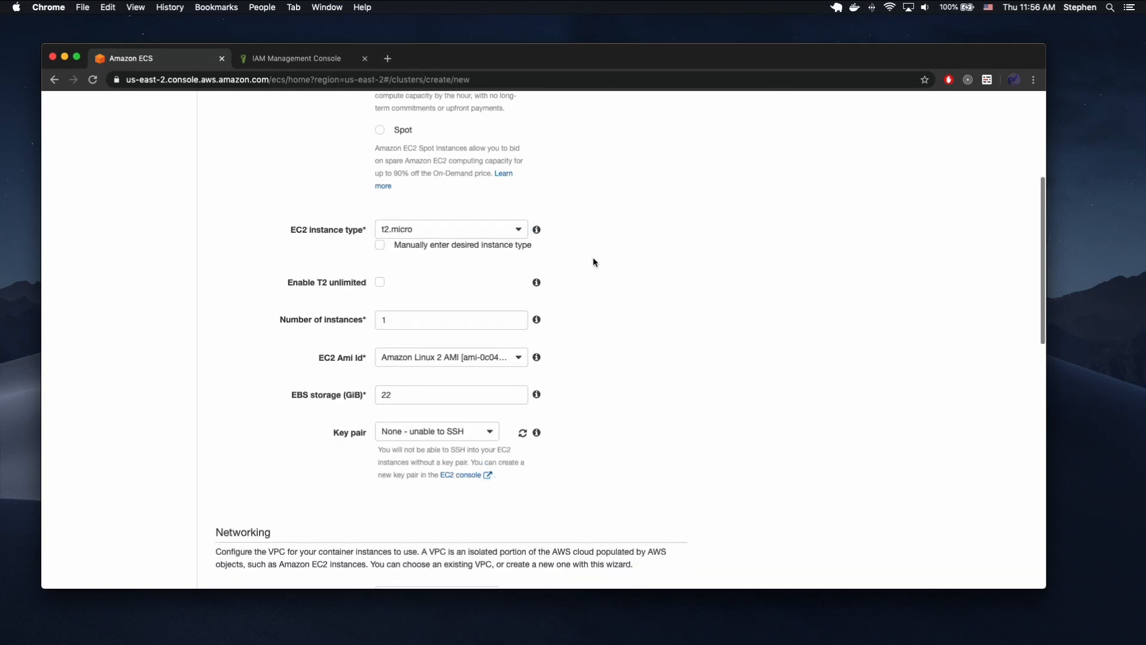
{"action": "left_click", "coordinate": [405, 311]}
{"action": "key", "text": "BackSpace"}
{"action": "type", "text": "2"}
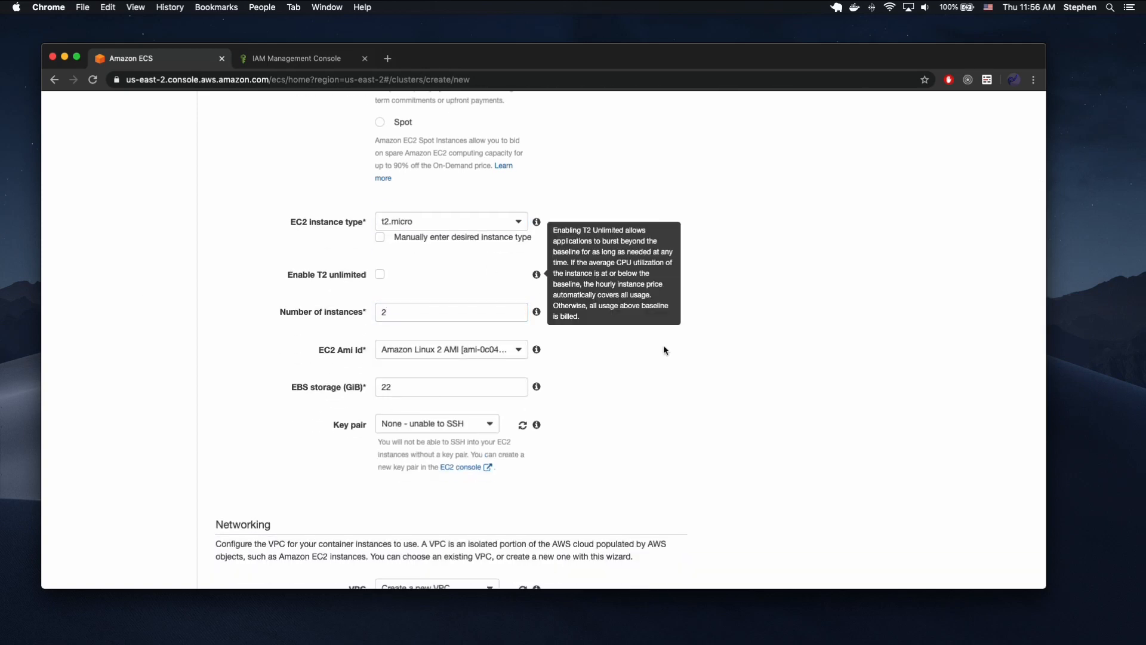
{"action": "scroll", "coordinate": [622, 327], "scroll_direction": "down", "scroll_amount": 2}
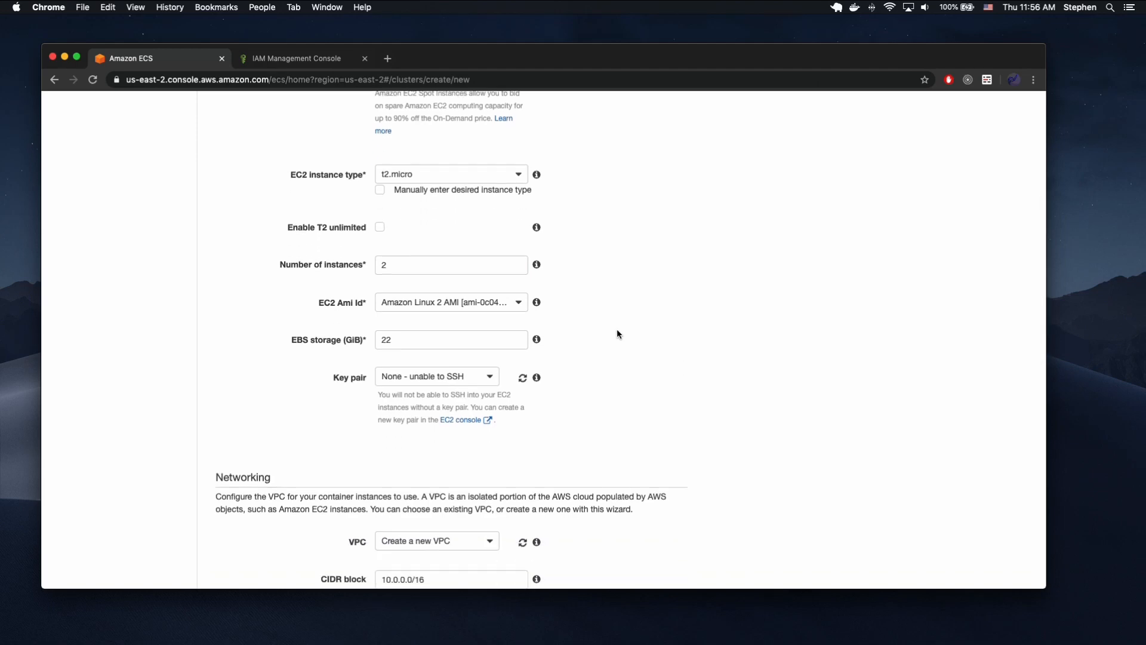
{"action": "left_click", "coordinate": [479, 376]}
{"action": "left_click", "coordinate": [437, 416]}
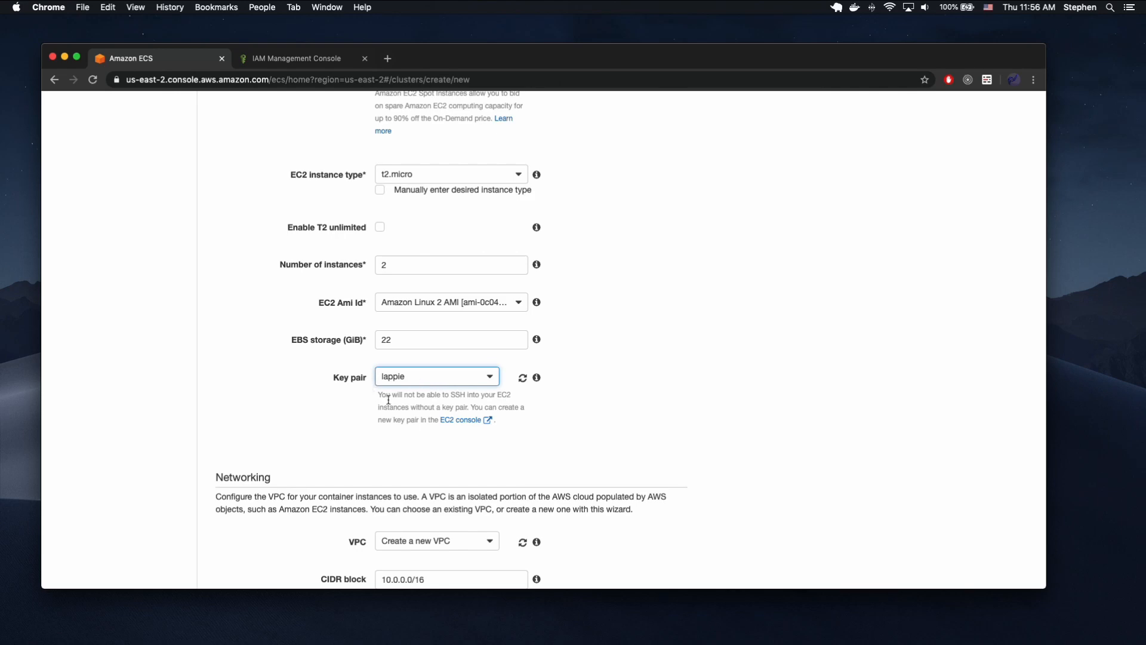
In the other browser tab, go to the EC2 key pairs and open the import form for a key pair.
{"action": "left_click", "coordinate": [259, 60]}
{"action": "left_click", "coordinate": [179, 104]}
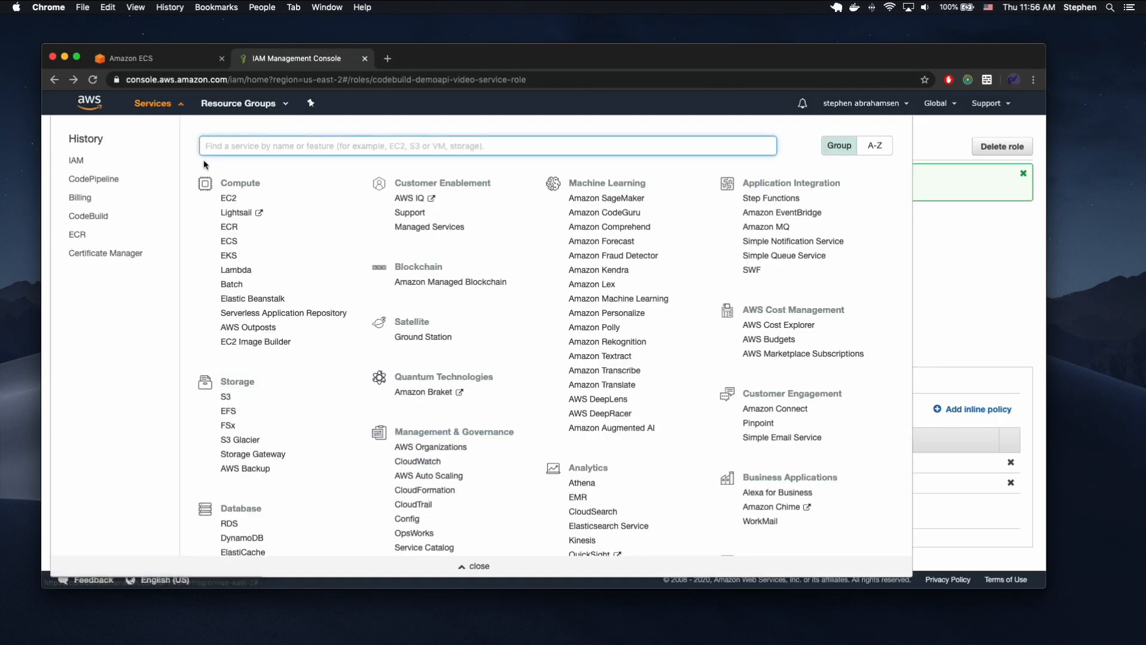
{"action": "type", "text": "ec2"}
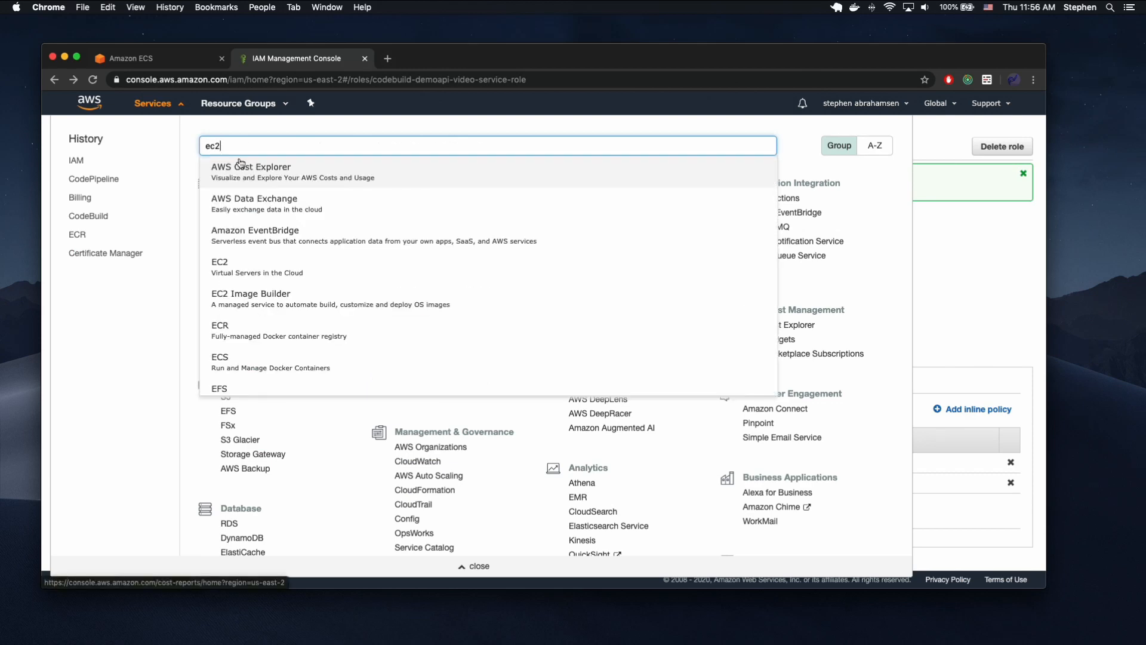
{"action": "left_click", "coordinate": [258, 167]}
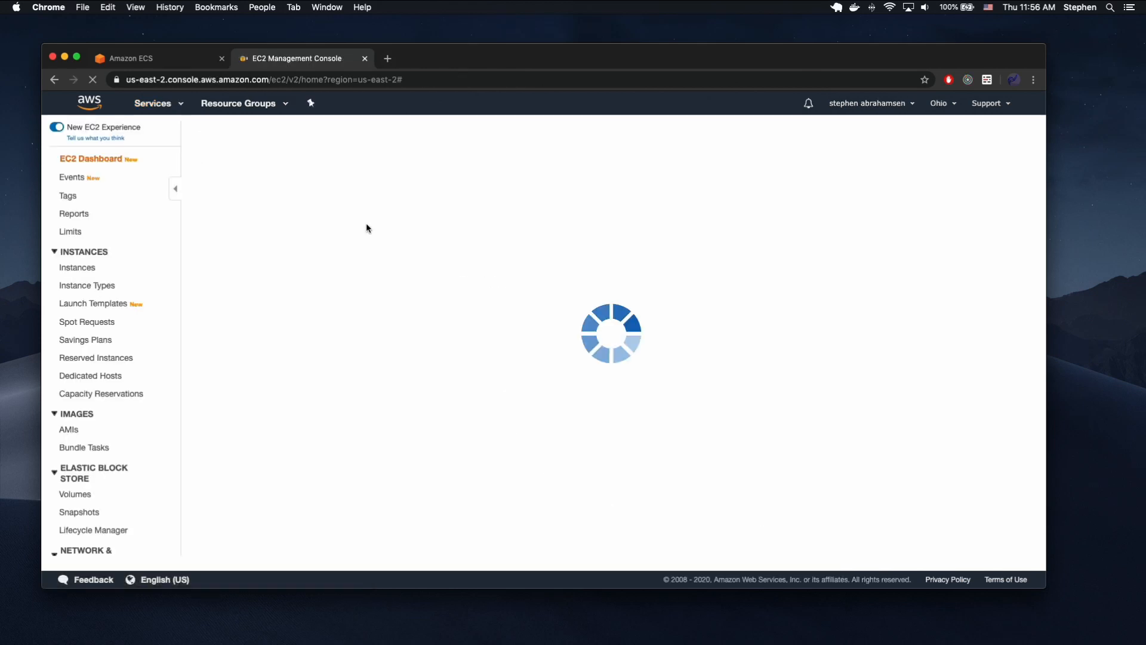
{"action": "scroll", "coordinate": [144, 459], "scroll_direction": "down", "scroll_amount": 5}
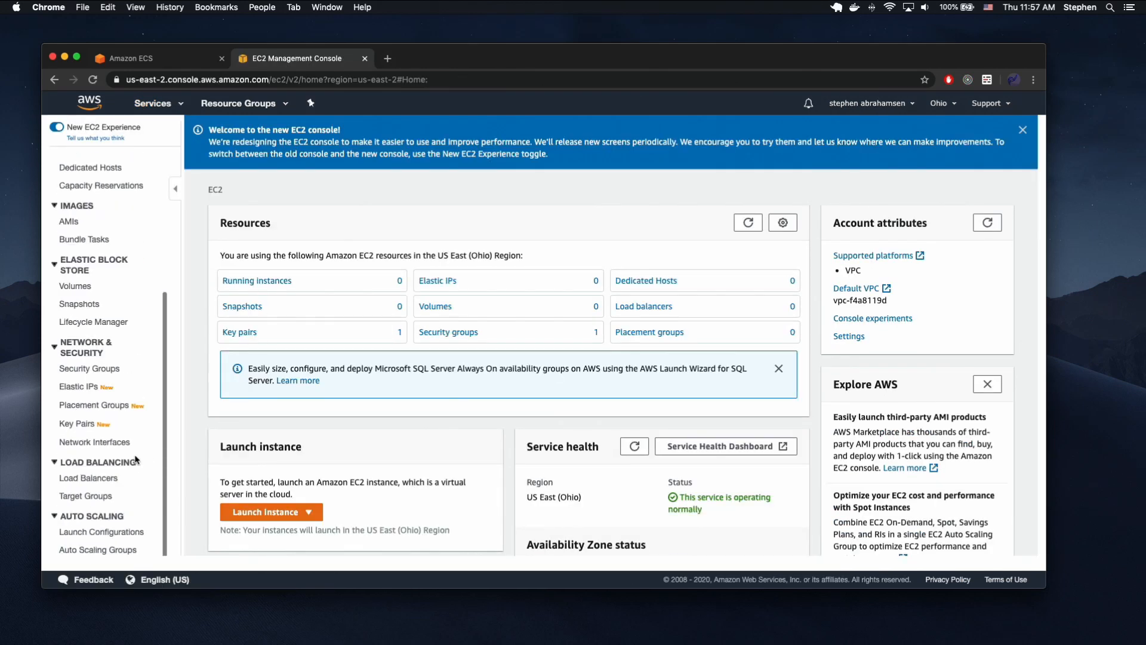
{"action": "left_click", "coordinate": [242, 333]}
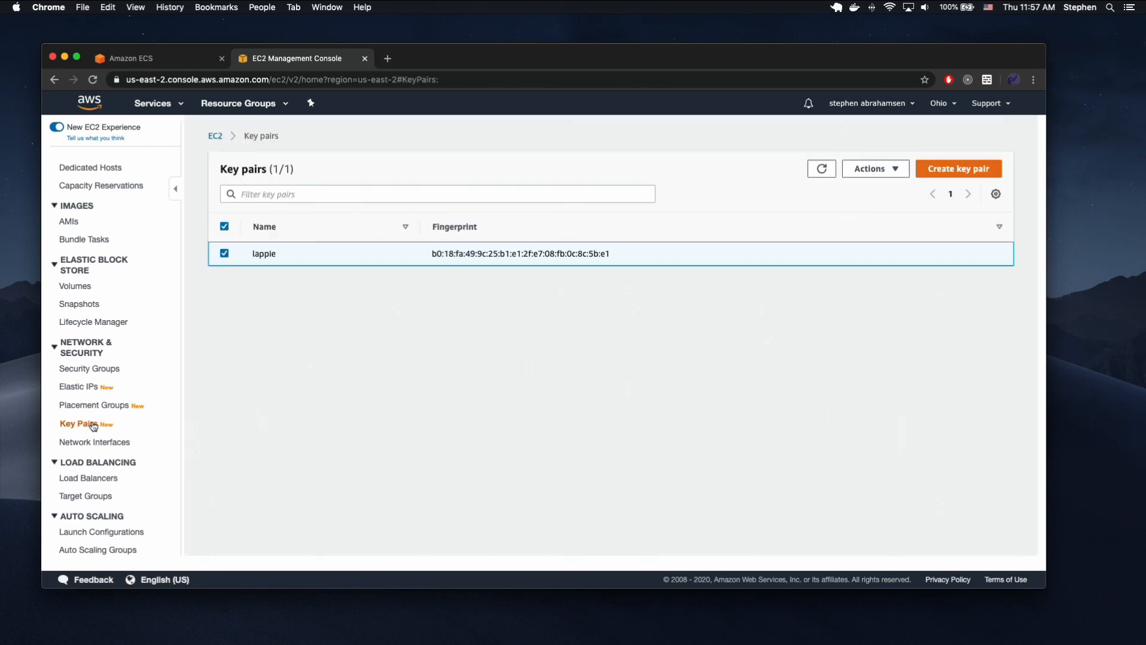
{"action": "left_click", "coordinate": [873, 169]}
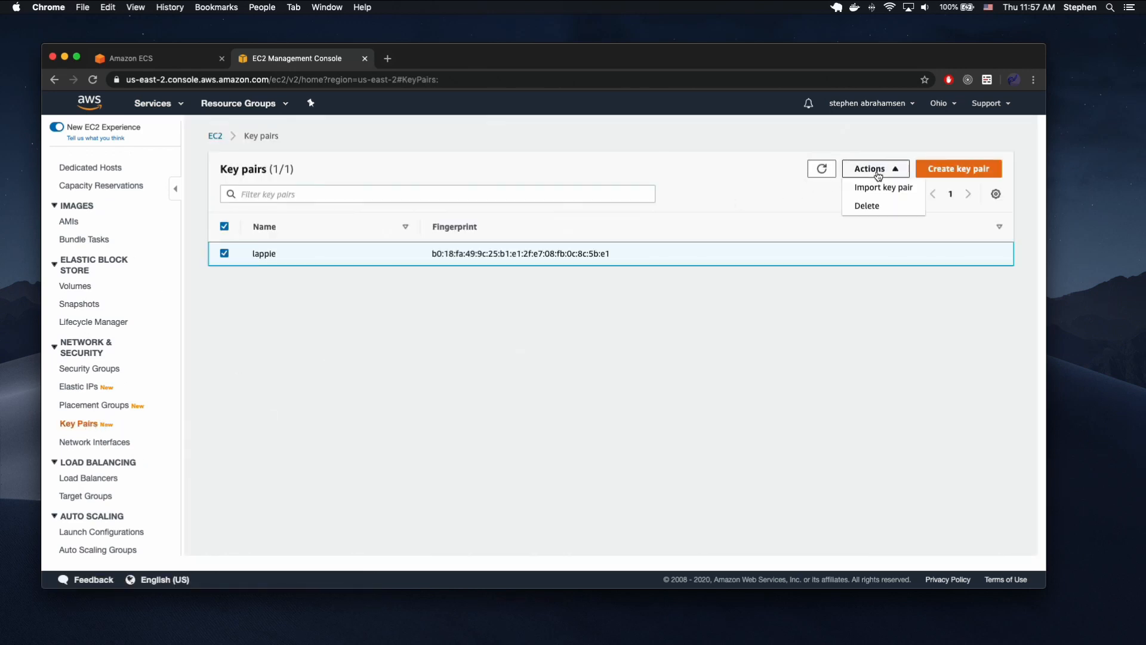
{"action": "left_click", "coordinate": [869, 190]}
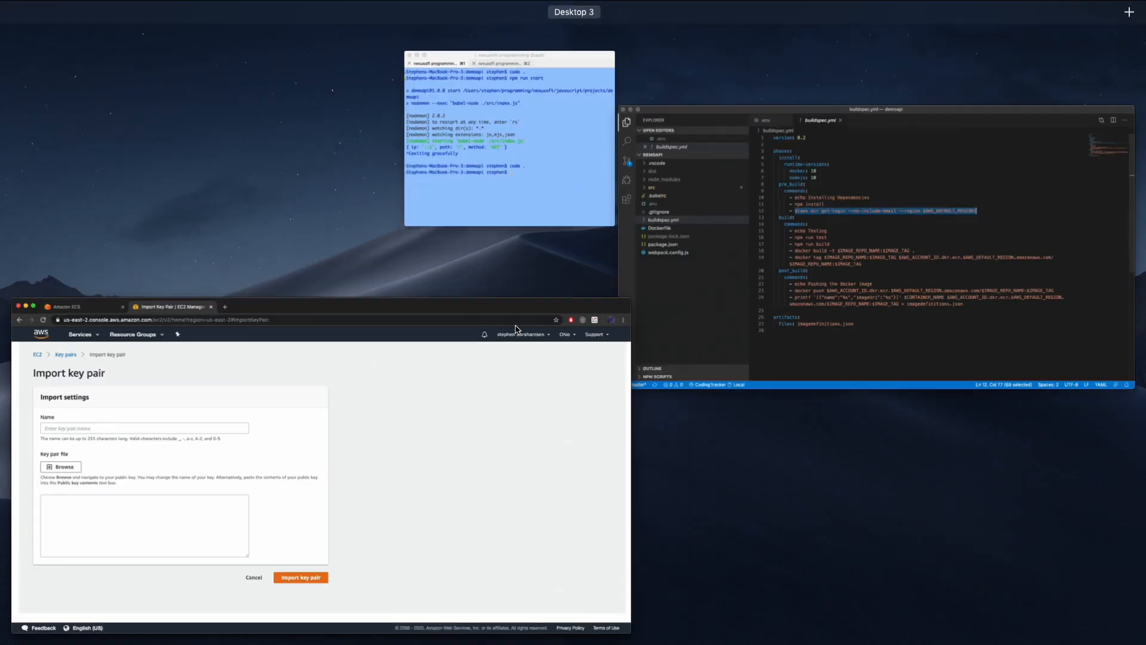
Switch to iTerm2, print the public key with cat ~/.ssh/id_rsa.pub, select its text, and return to Chrome.
{"action": "key", "text": "ctrl+Up"}
{"action": "left_click", "coordinate": [521, 145]}
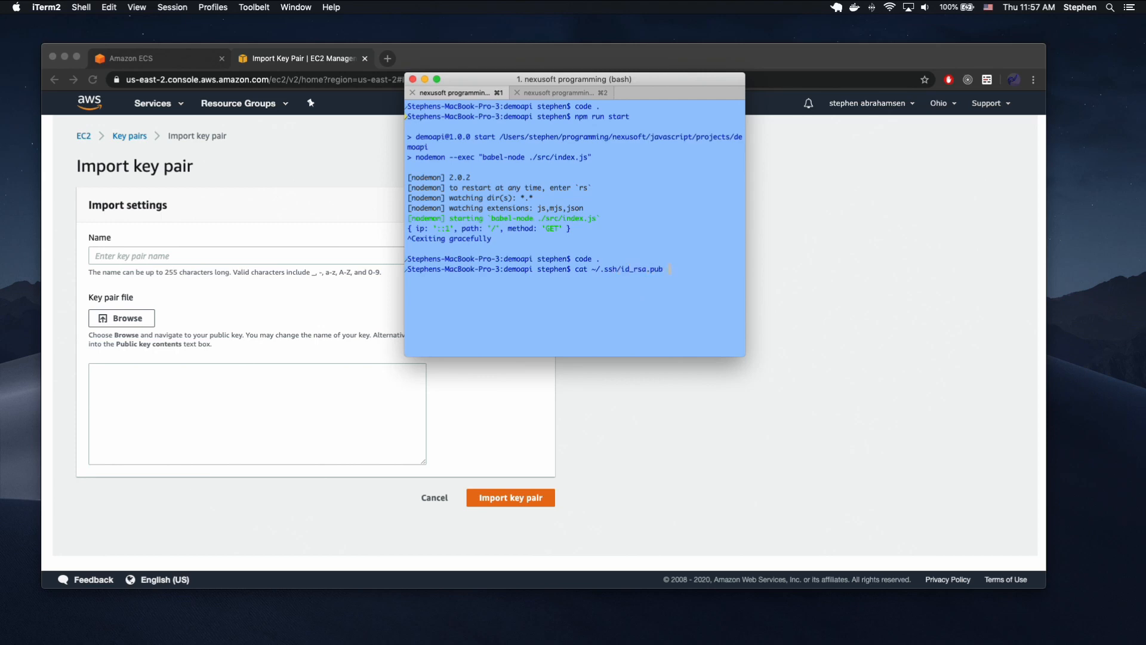
{"action": "key", "text": "Return"}
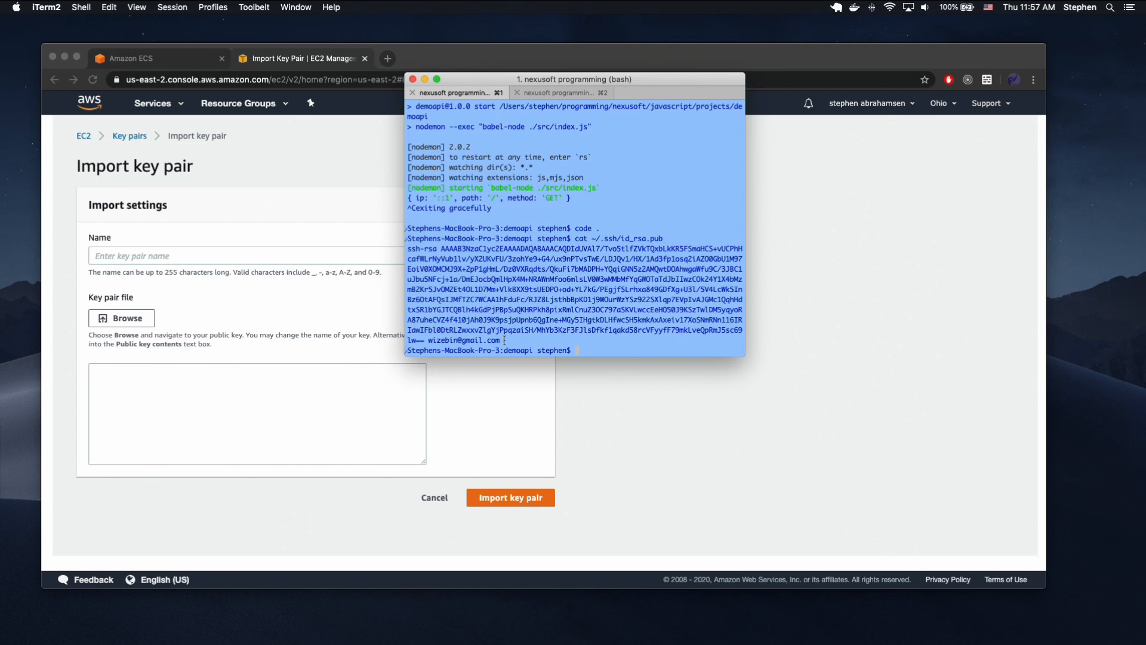
{"action": "left_click_drag", "start_coordinate": [508, 339], "coordinate": [385, 251]}
{"action": "left_click", "coordinate": [715, 439]}
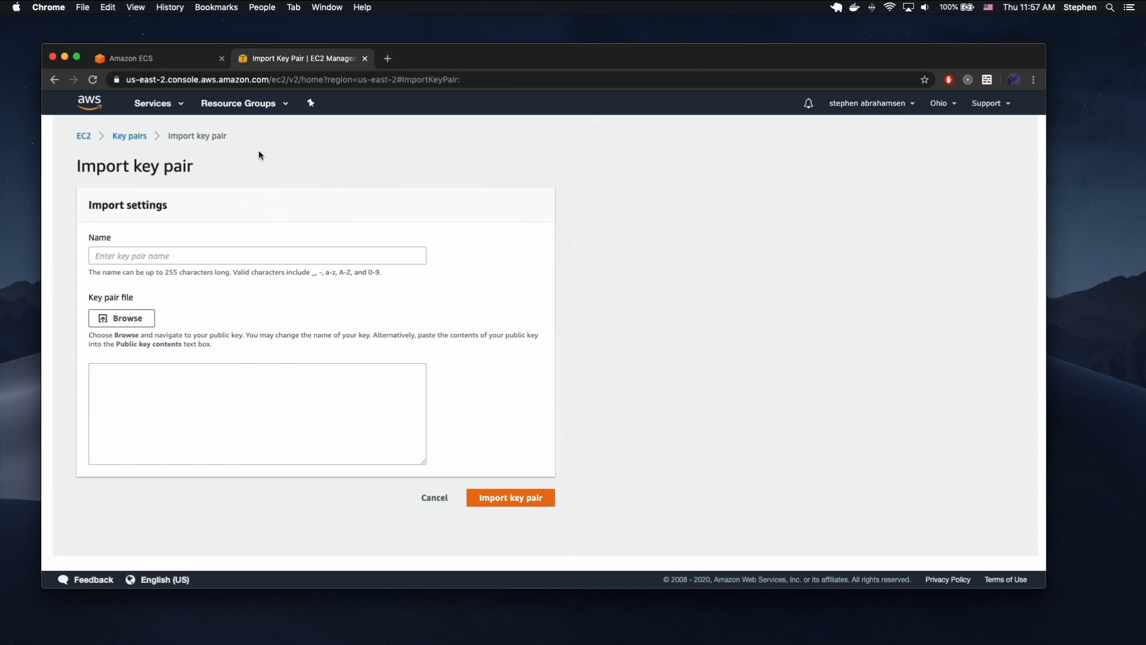
Return to the ECS cluster configuration and choose the existing VPC vpc-f4a8119d (172.31.0.0/16) for its networking.
{"action": "left_click", "coordinate": [170, 60]}
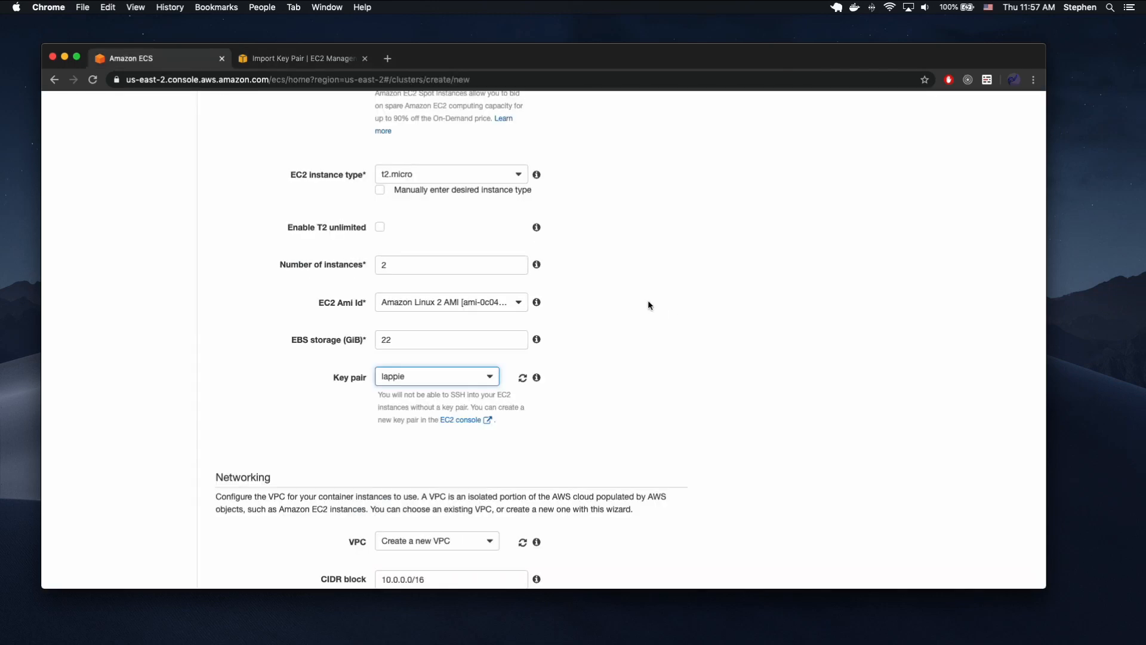
{"action": "scroll", "coordinate": [649, 305], "scroll_direction": "down", "scroll_amount": 7}
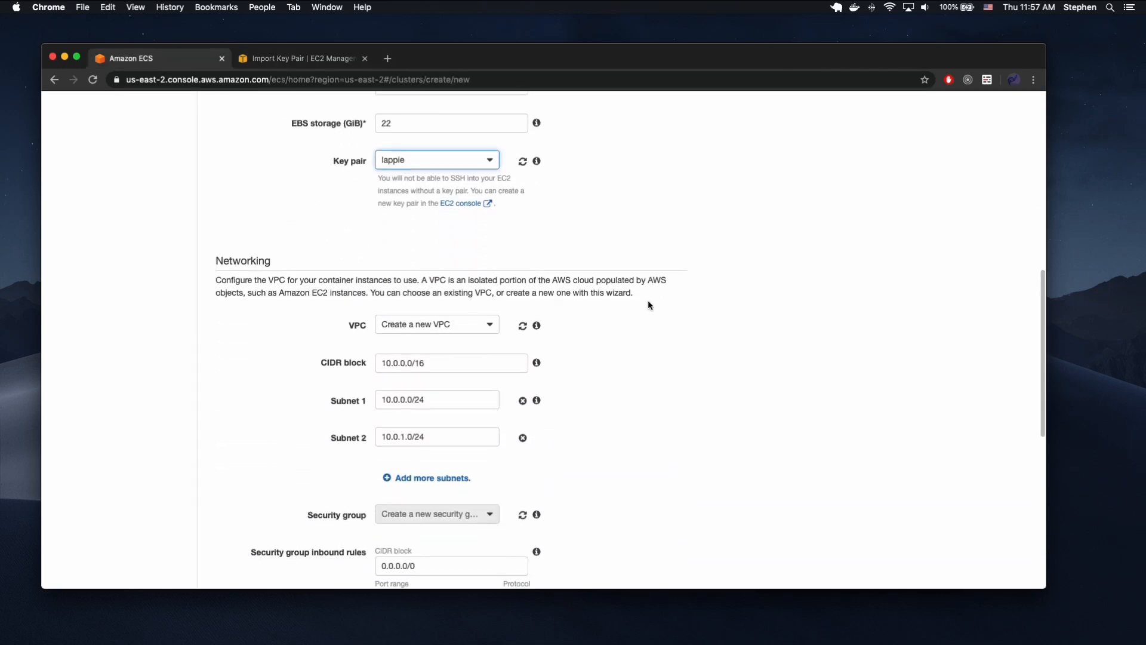
{"action": "scroll", "coordinate": [650, 304], "scroll_direction": "down", "scroll_amount": 1}
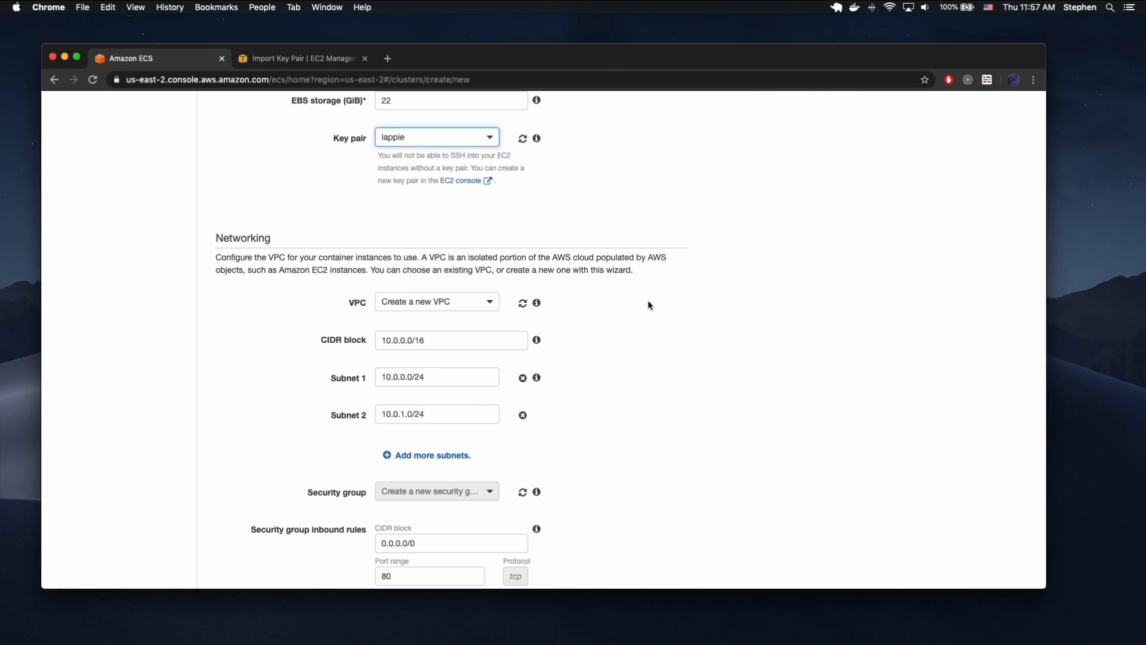
{"action": "scroll", "coordinate": [638, 302], "scroll_direction": "down", "scroll_amount": 1}
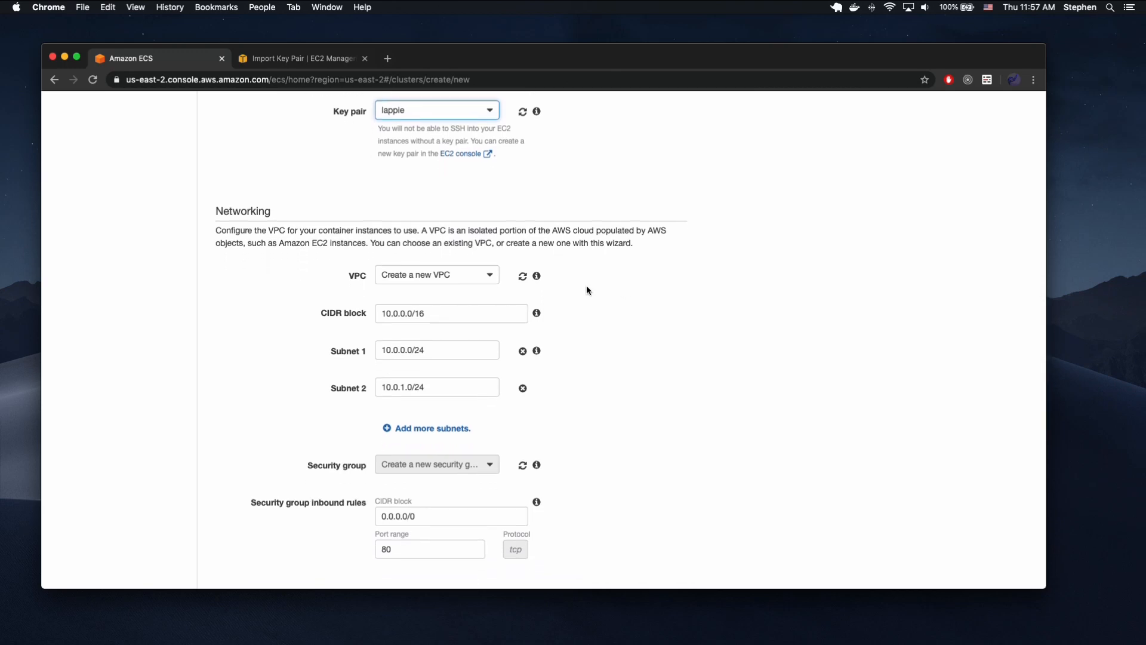
{"action": "left_click", "coordinate": [474, 280]}
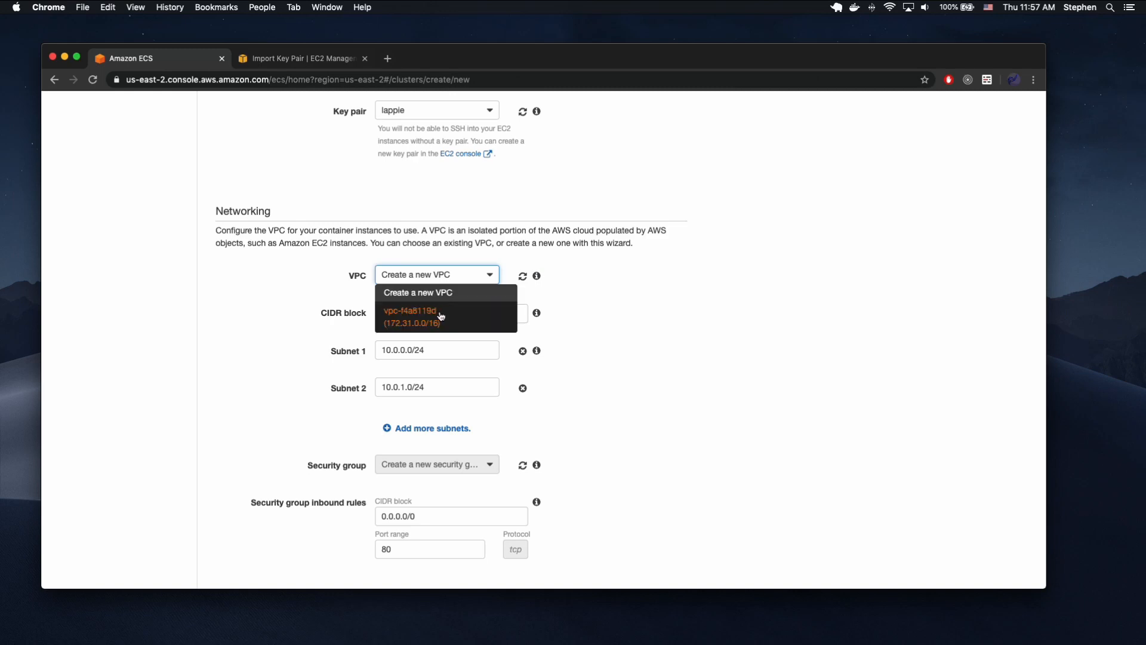
{"action": "left_click", "coordinate": [471, 315]}
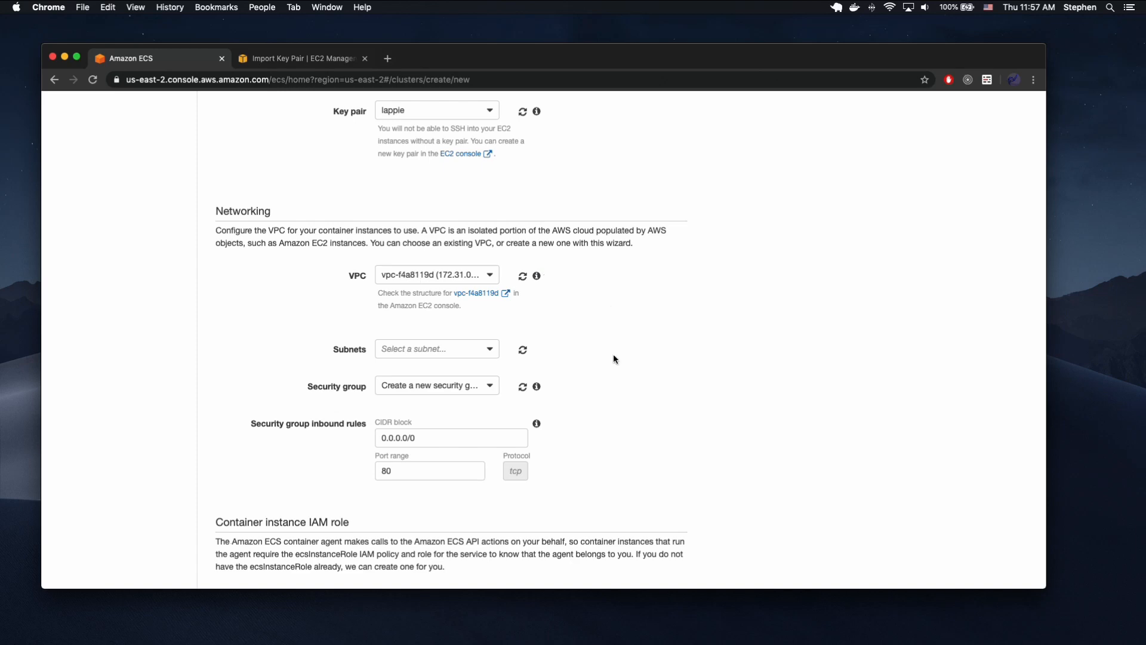
Add the subnets subnet-75fd731c in us-east-2a and subnet-40e9000d in us-east-2c to the cluster.
{"action": "left_click", "coordinate": [494, 355]}
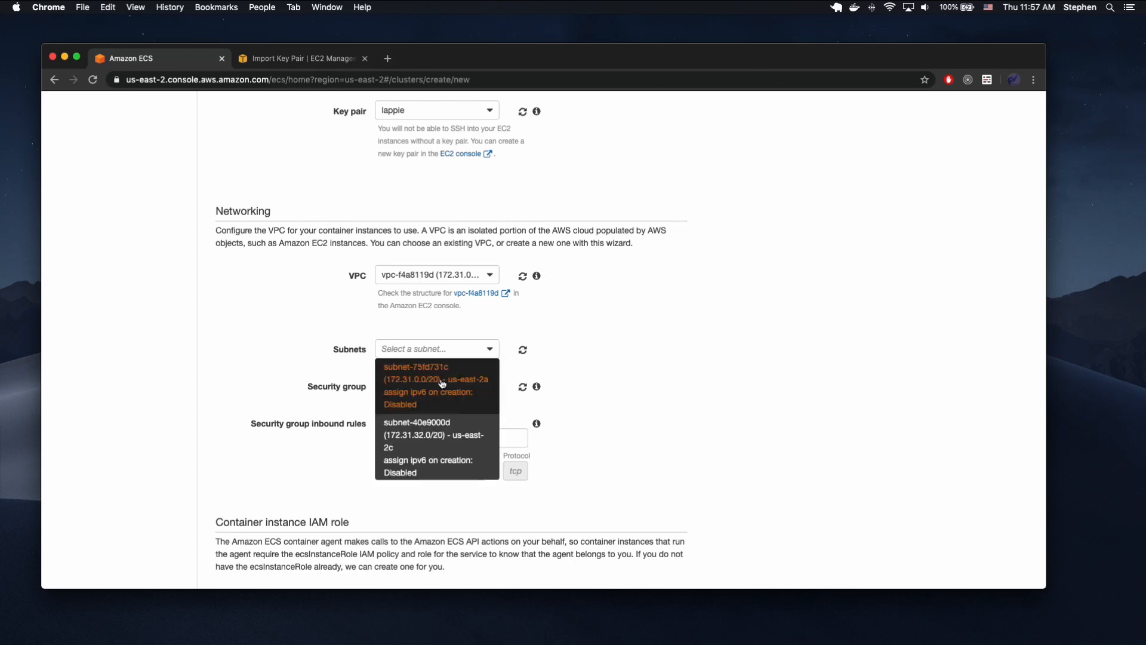
{"action": "left_click", "coordinate": [457, 358]}
{"action": "left_click", "coordinate": [443, 428]}
{"action": "left_click", "coordinate": [435, 496]}
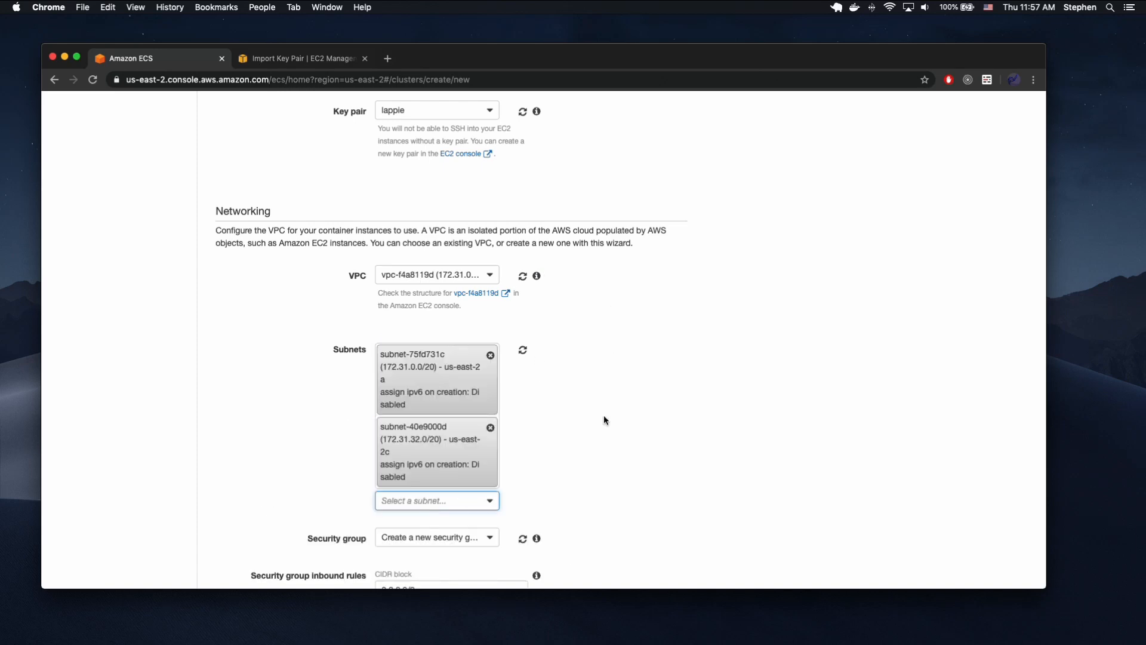
Set the cluster's security group to Create a new security group and review its inbound rules and the remaining settings.
{"action": "scroll", "coordinate": [604, 414], "scroll_direction": "down", "scroll_amount": 3}
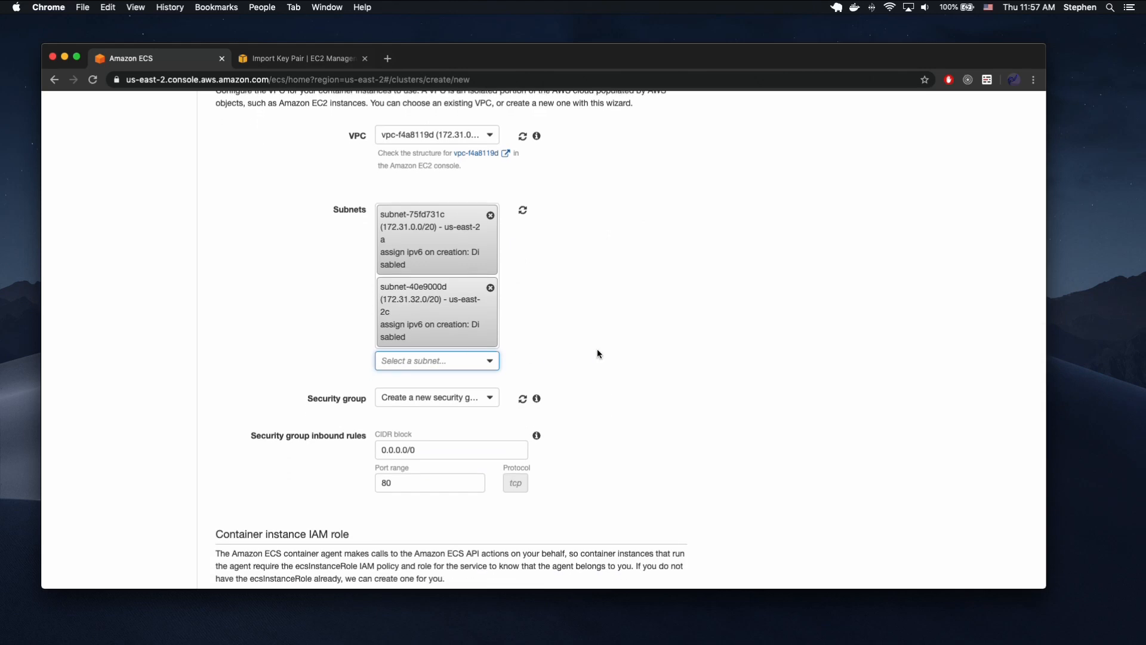
{"action": "left_click", "coordinate": [443, 401]}
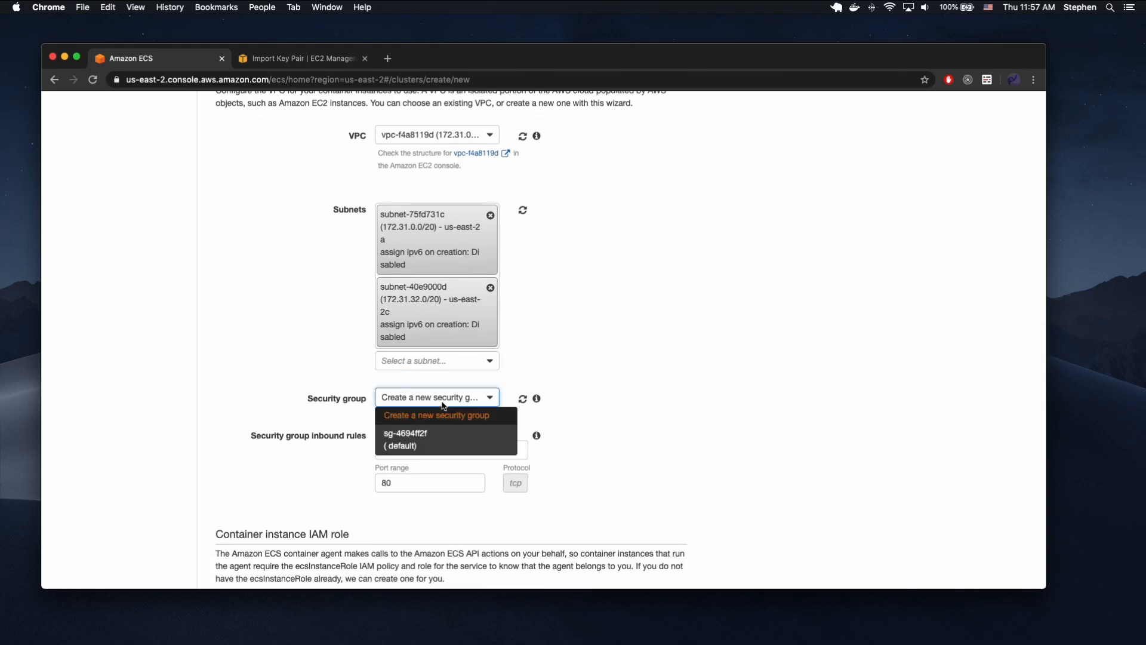
{"action": "left_click", "coordinate": [431, 416]}
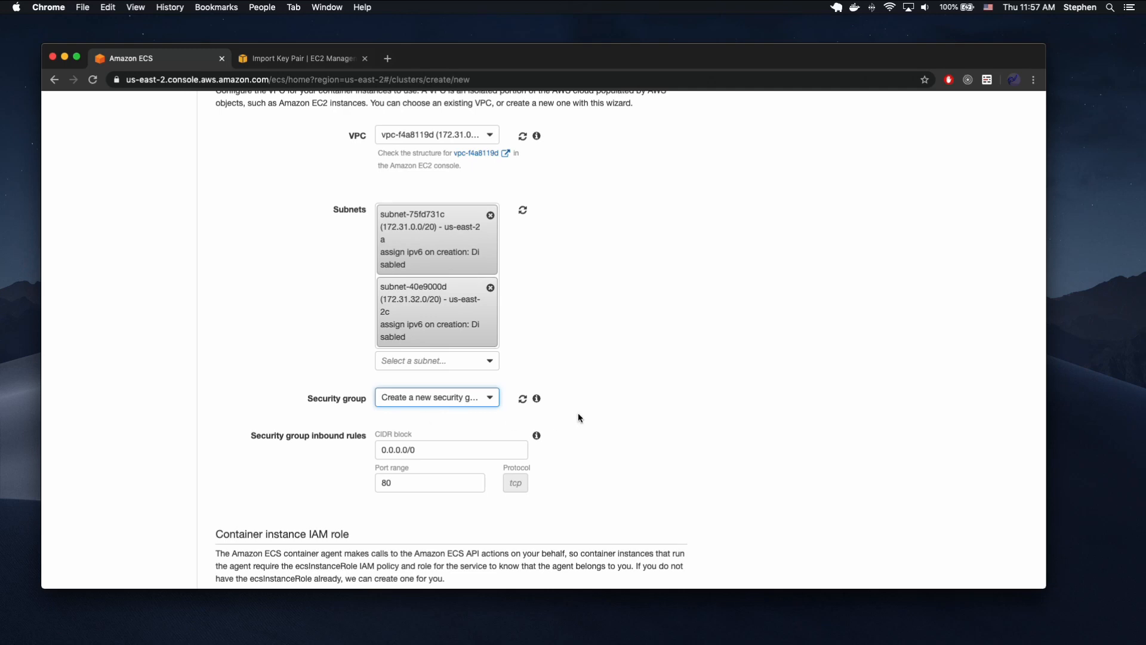
{"action": "scroll", "coordinate": [578, 417], "scroll_direction": "down", "scroll_amount": 2}
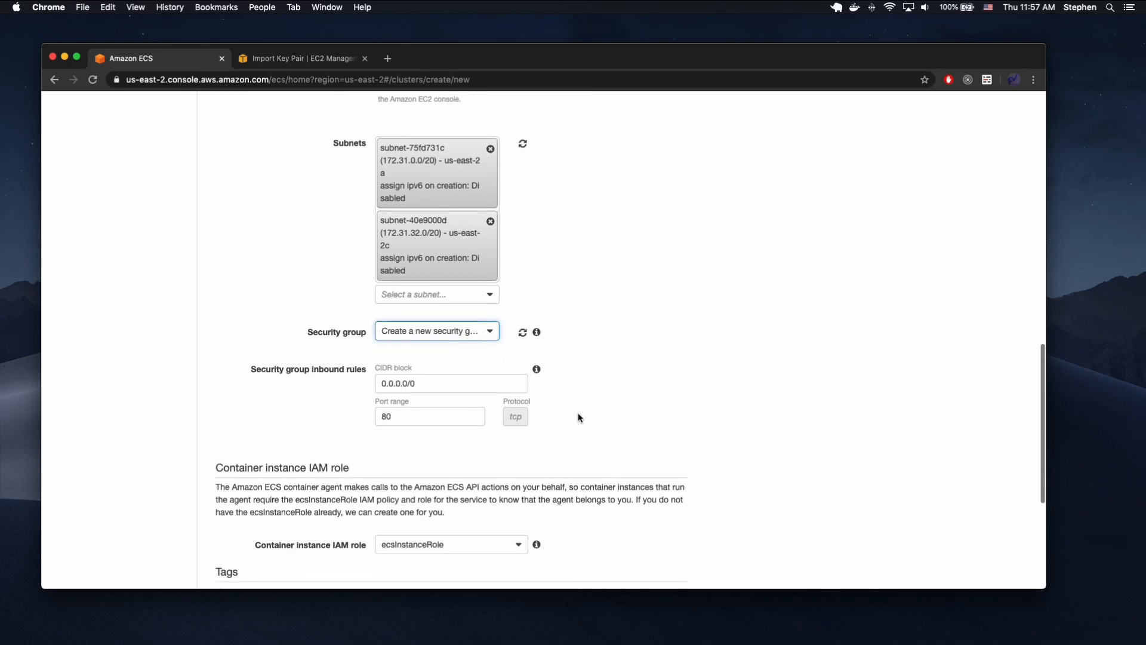
{"action": "left_click", "coordinate": [451, 331]}
{"action": "left_click", "coordinate": [452, 331]}
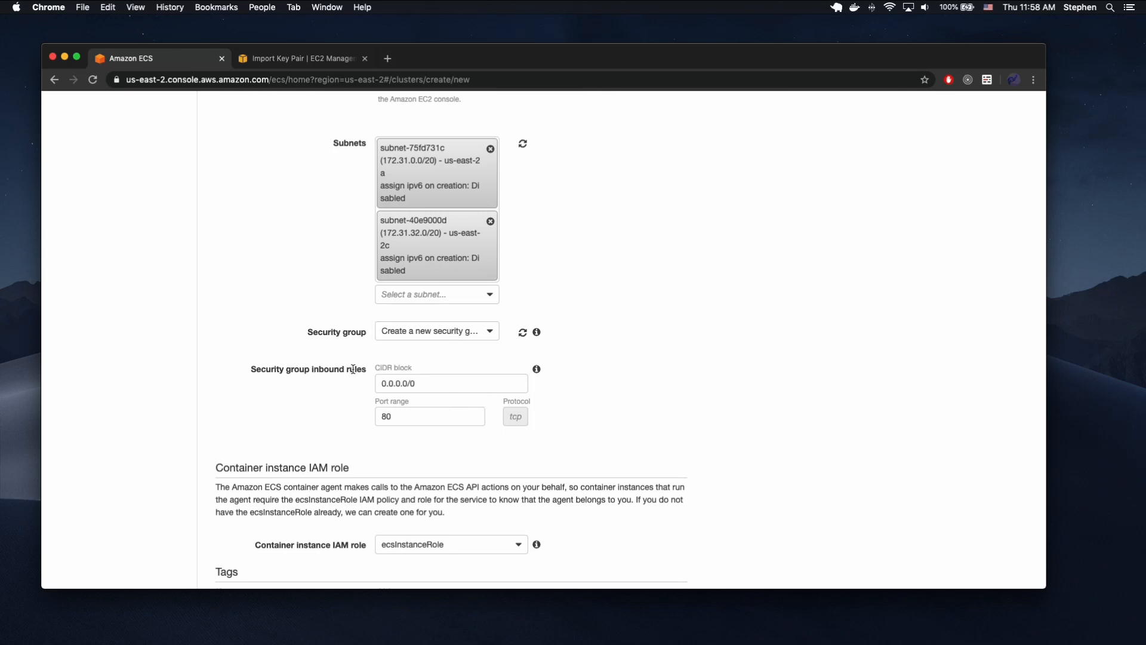
{"action": "left_click_drag", "start_coordinate": [365, 368], "coordinate": [235, 371]}
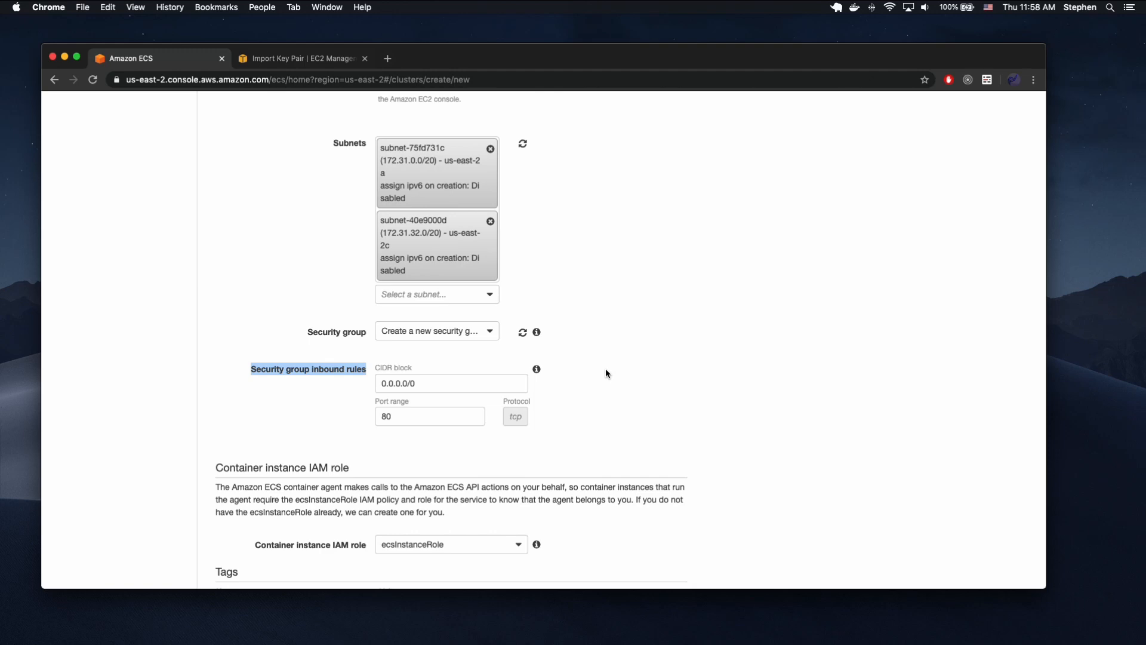
{"action": "scroll", "coordinate": [586, 352], "scroll_direction": "down", "scroll_amount": 3}
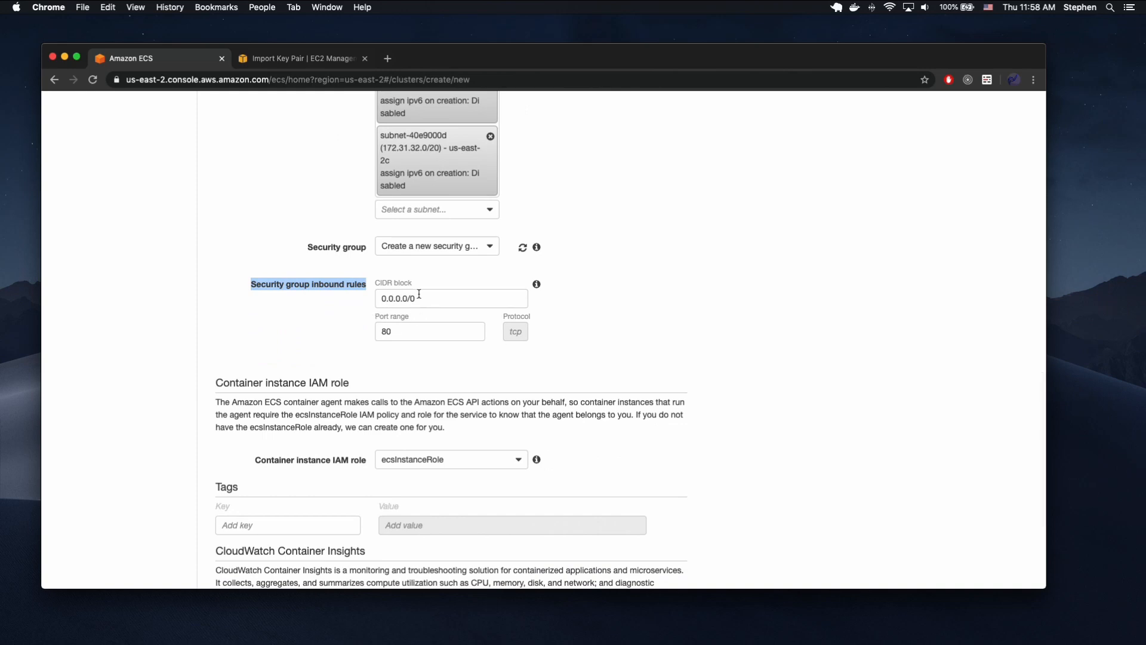
{"action": "scroll", "coordinate": [631, 325], "scroll_direction": "down", "scroll_amount": 5}
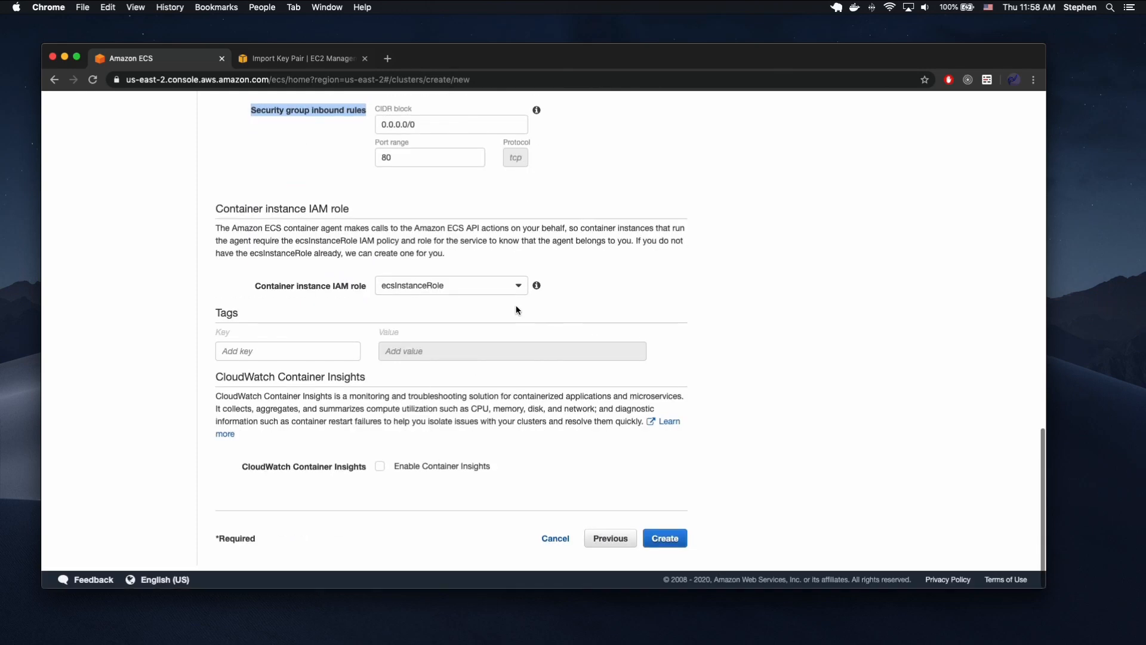
{"action": "scroll", "coordinate": [567, 260], "scroll_direction": "up", "scroll_amount": 4}
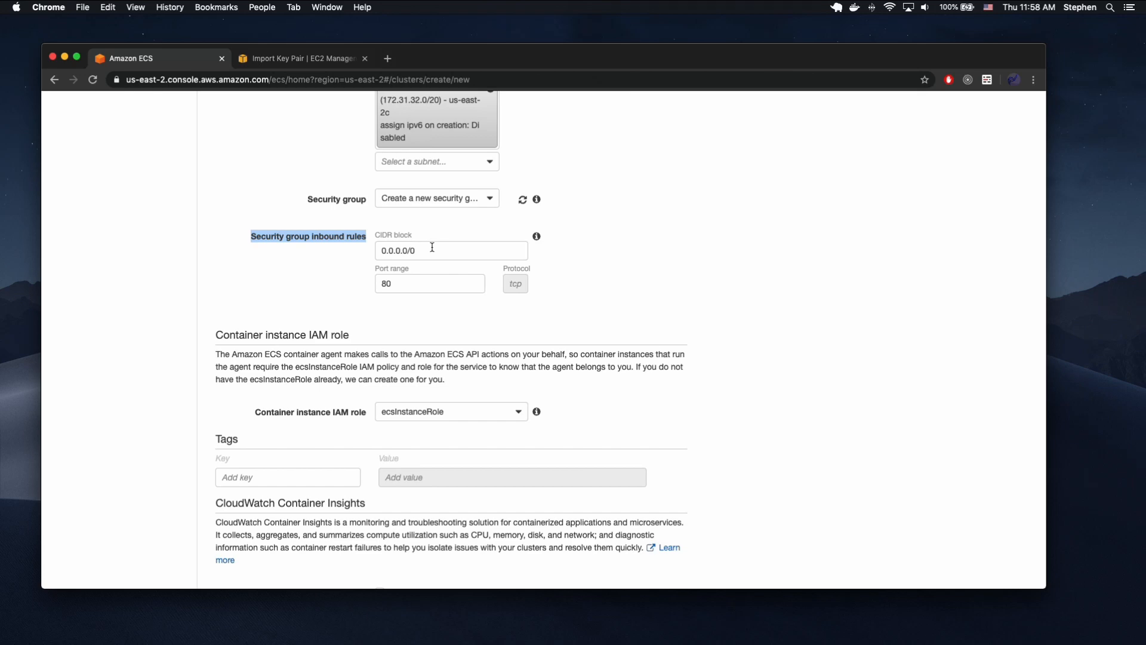
Choose the existing default security group sg-4694ff2f for the cluster and open its rules in the console.
{"action": "left_click", "coordinate": [449, 200]}
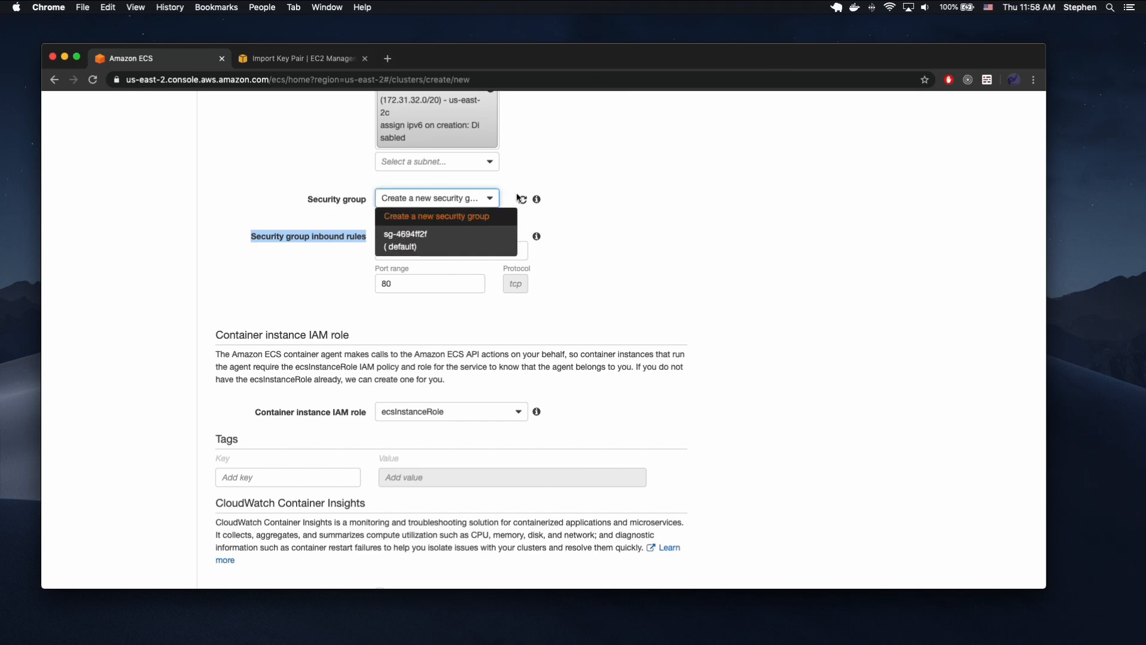
{"action": "left_click", "coordinate": [570, 202]}
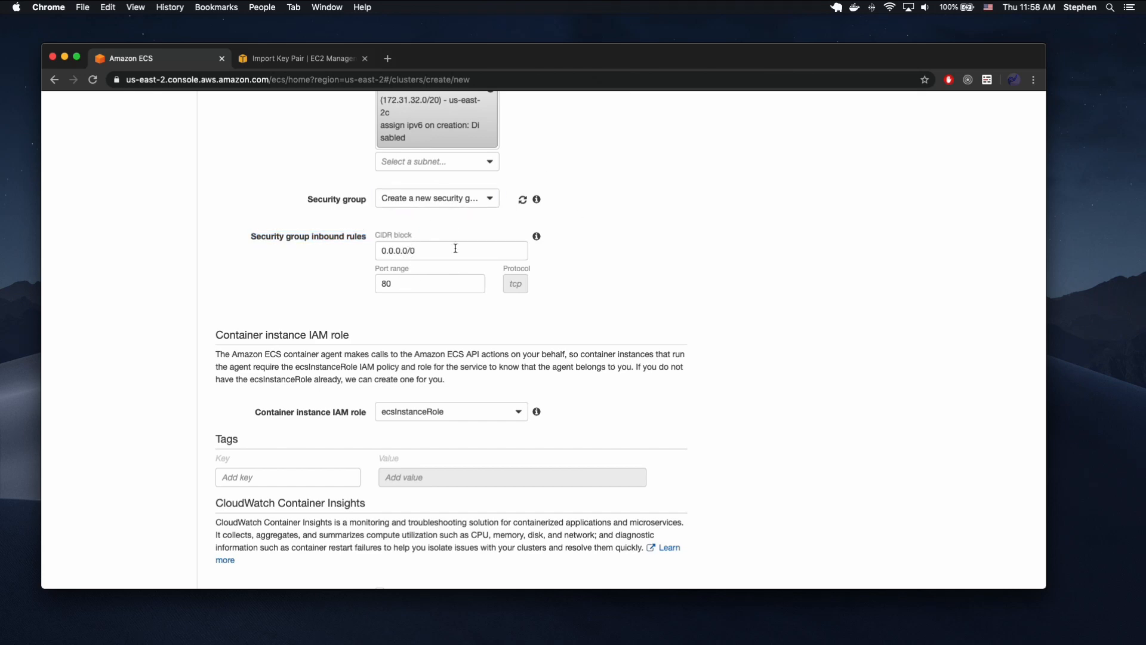
{"action": "left_click", "coordinate": [448, 201]}
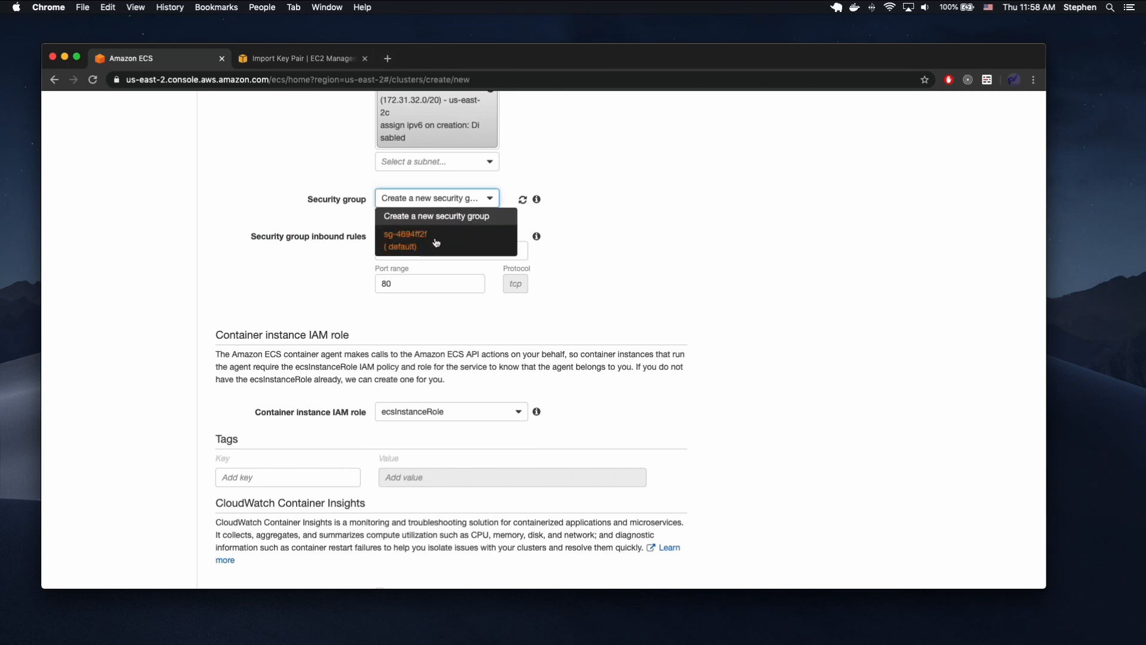
{"action": "left_click", "coordinate": [436, 243]}
{"action": "left_click", "coordinate": [439, 218]}
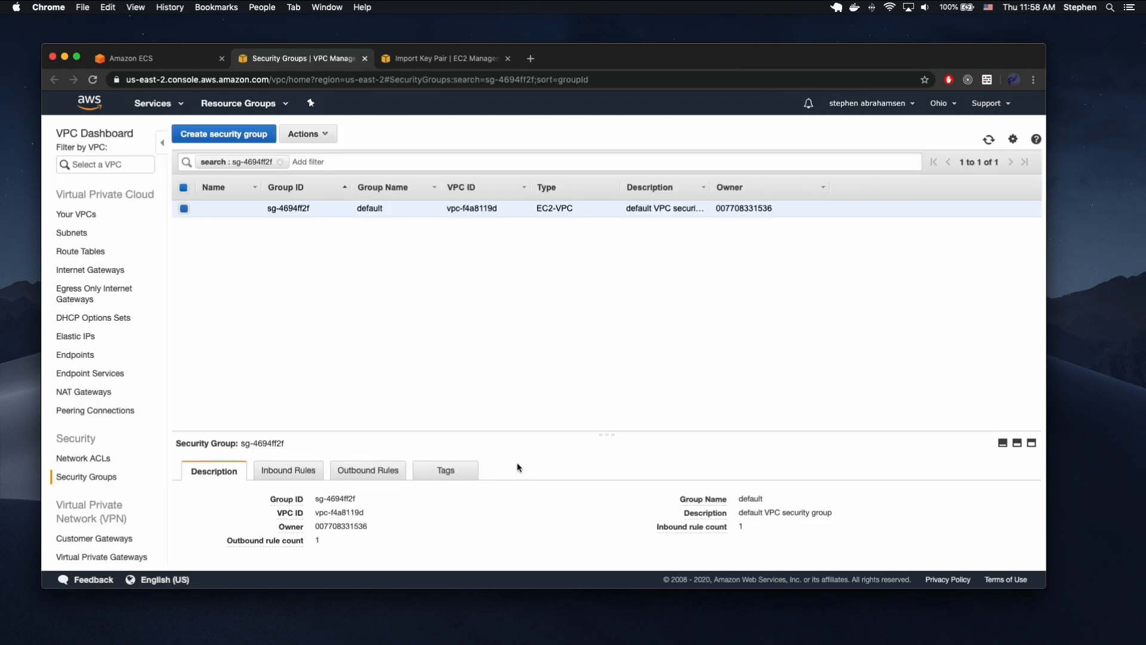
Examine the type, protocol, port range and source of the default security group's inbound rule.
{"action": "left_click", "coordinate": [321, 472]}
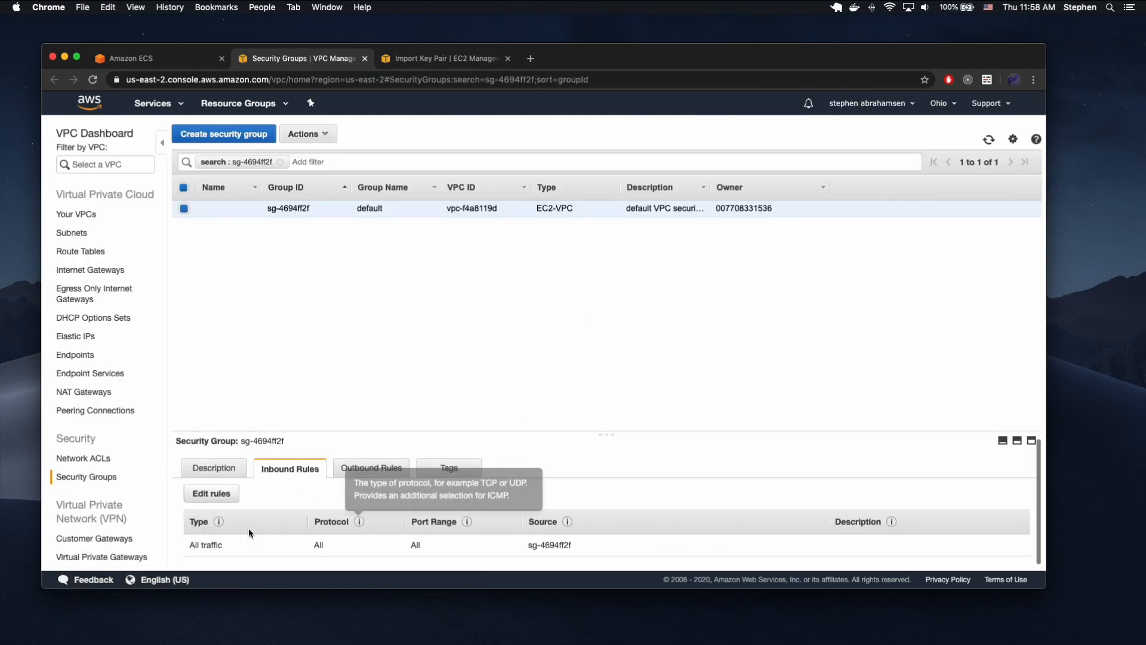
{"action": "double_click", "coordinate": [210, 544]}
{"action": "left_click", "coordinate": [319, 542]}
{"action": "double_click", "coordinate": [320, 543]}
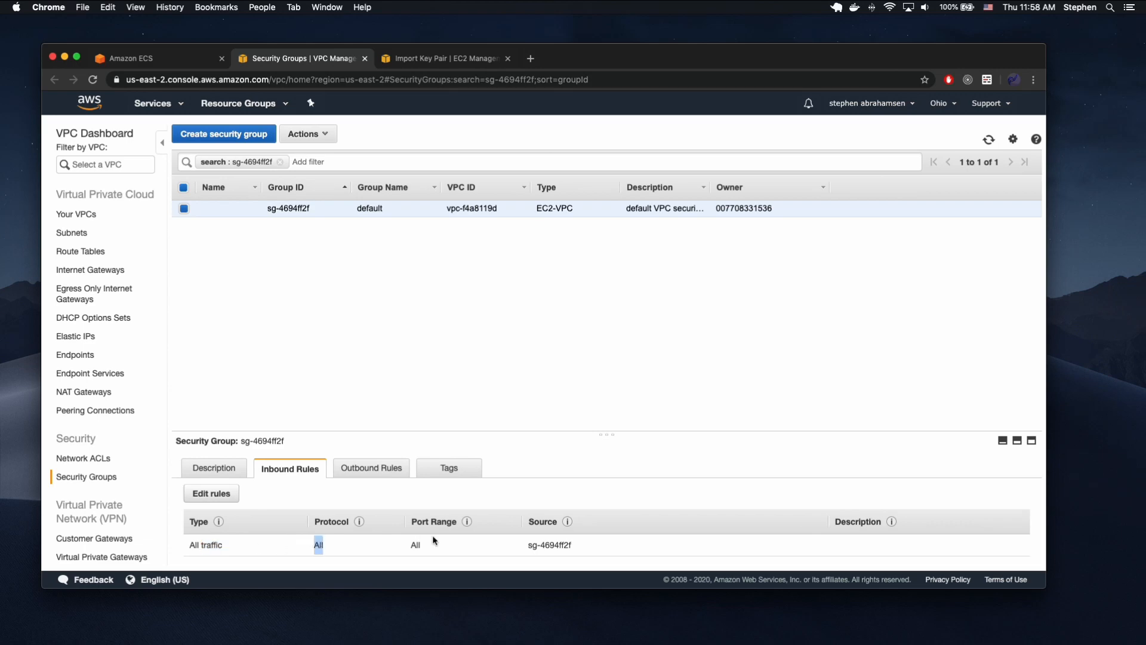
{"action": "double_click", "coordinate": [416, 543]}
{"action": "left_click_drag", "start_coordinate": [571, 540], "coordinate": [526, 546]}
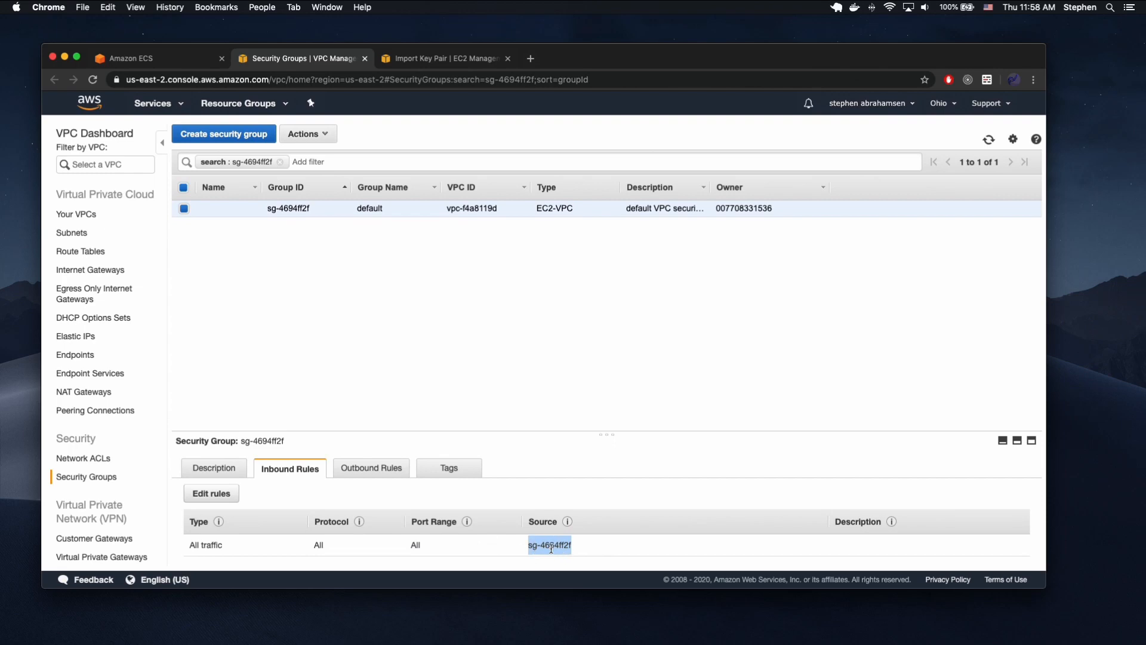
Try setting the source of the default group's All traffic inbound rule to Anywhere, and discard the edit.
{"action": "left_click", "coordinate": [218, 493]}
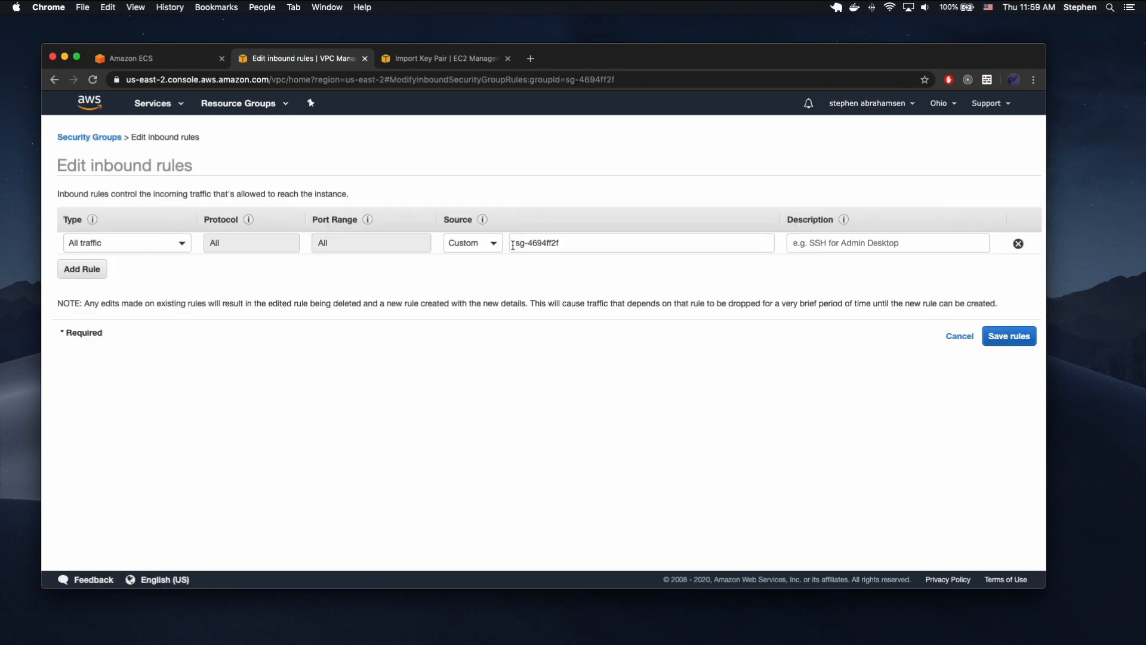
{"action": "left_click", "coordinate": [490, 246]}
{"action": "left_click", "coordinate": [466, 282]}
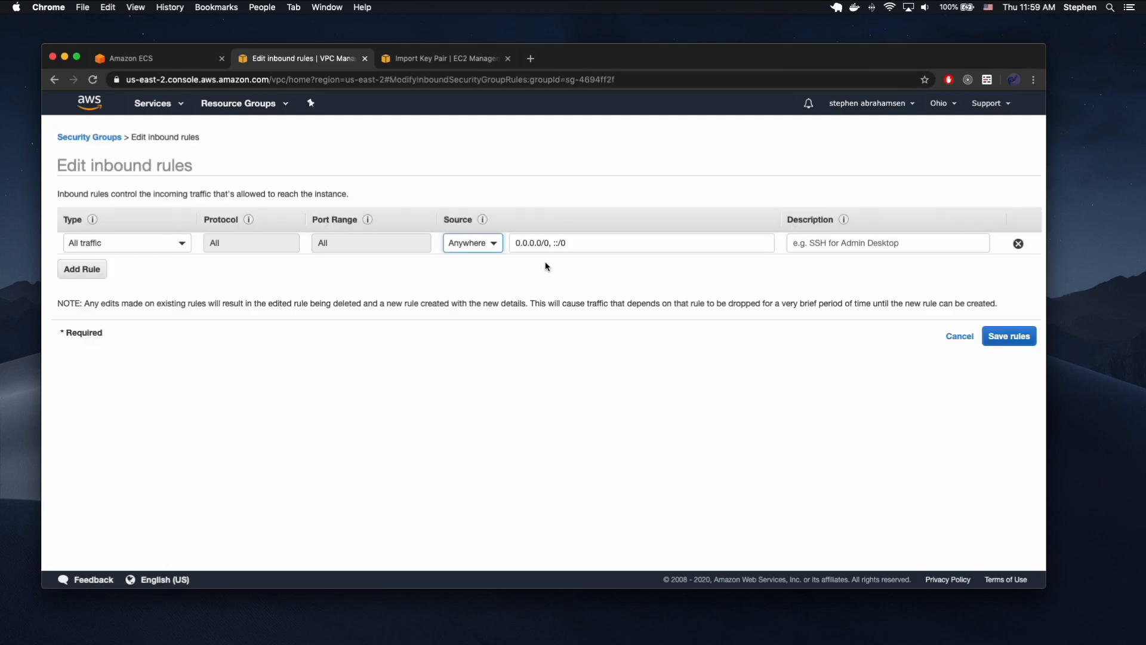
{"action": "left_click_drag", "start_coordinate": [547, 243], "coordinate": [501, 243]}
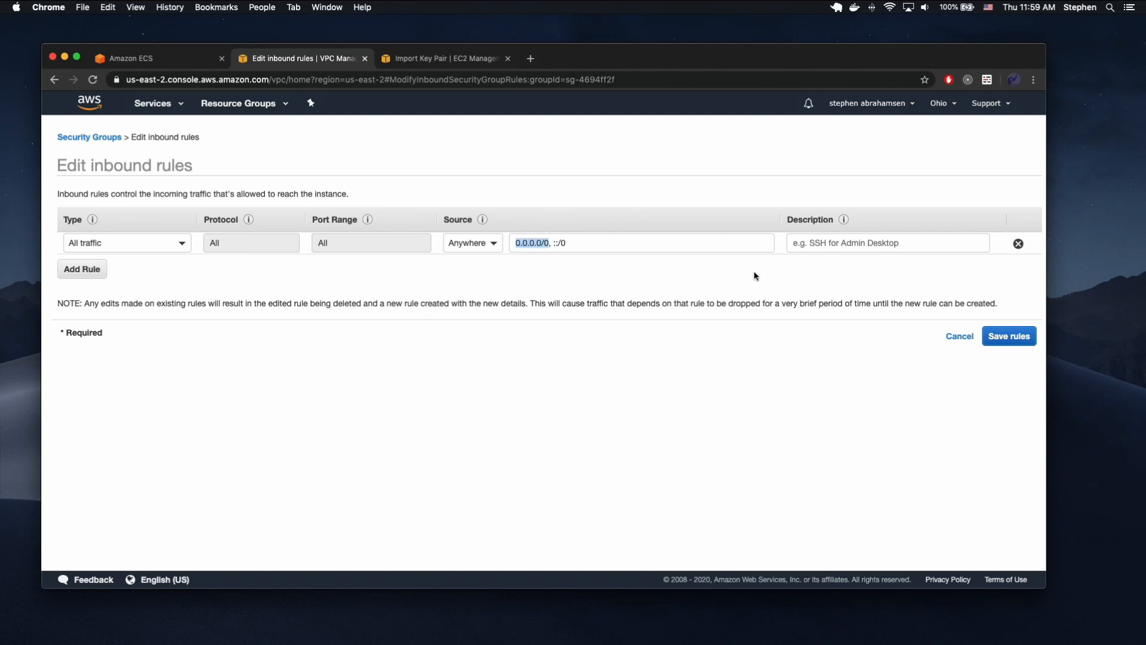
{"action": "left_click", "coordinate": [959, 336]}
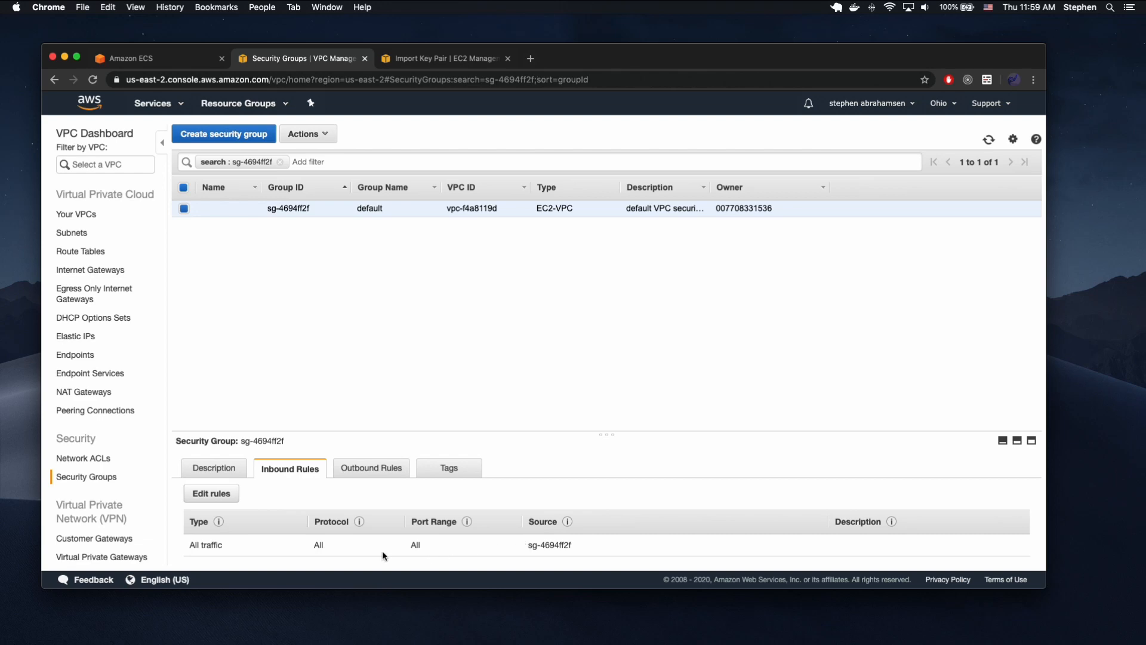
Check the traffic type and source of the default group's inbound rule once more.
{"action": "left_click_drag", "start_coordinate": [222, 545], "coordinate": [183, 548]}
{"action": "left_click", "coordinate": [292, 546]}
{"action": "left_click_drag", "start_coordinate": [573, 545], "coordinate": [510, 548]}
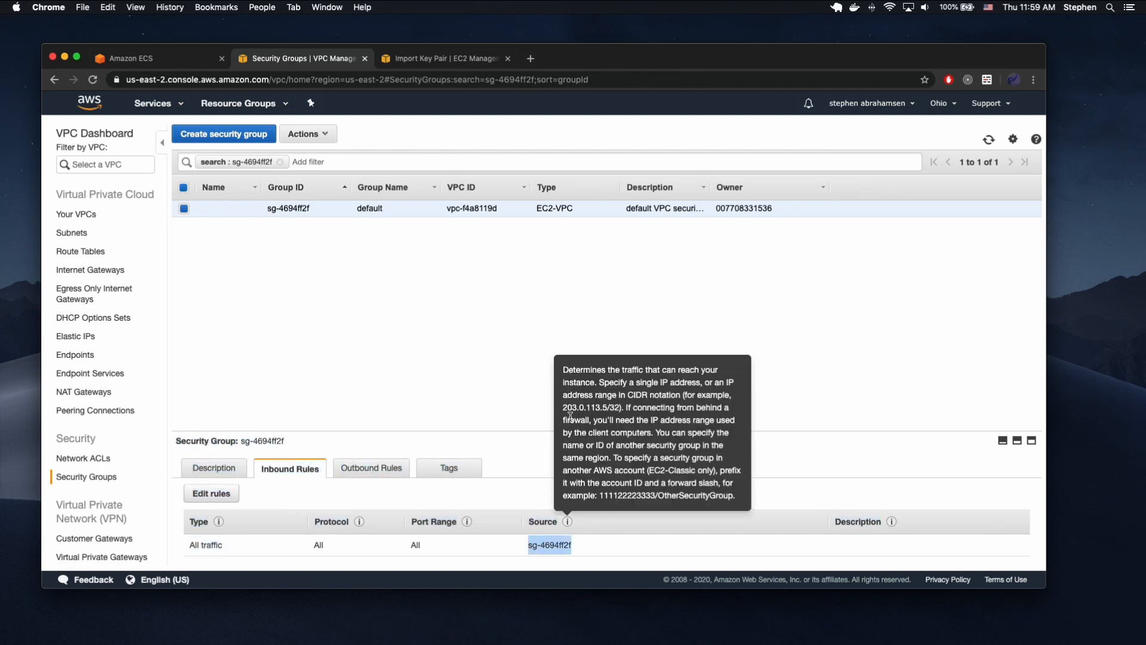
Return to the ECS cluster configuration, set the security group back to Create a new security group, and create the cluster.
{"action": "left_click", "coordinate": [164, 64]}
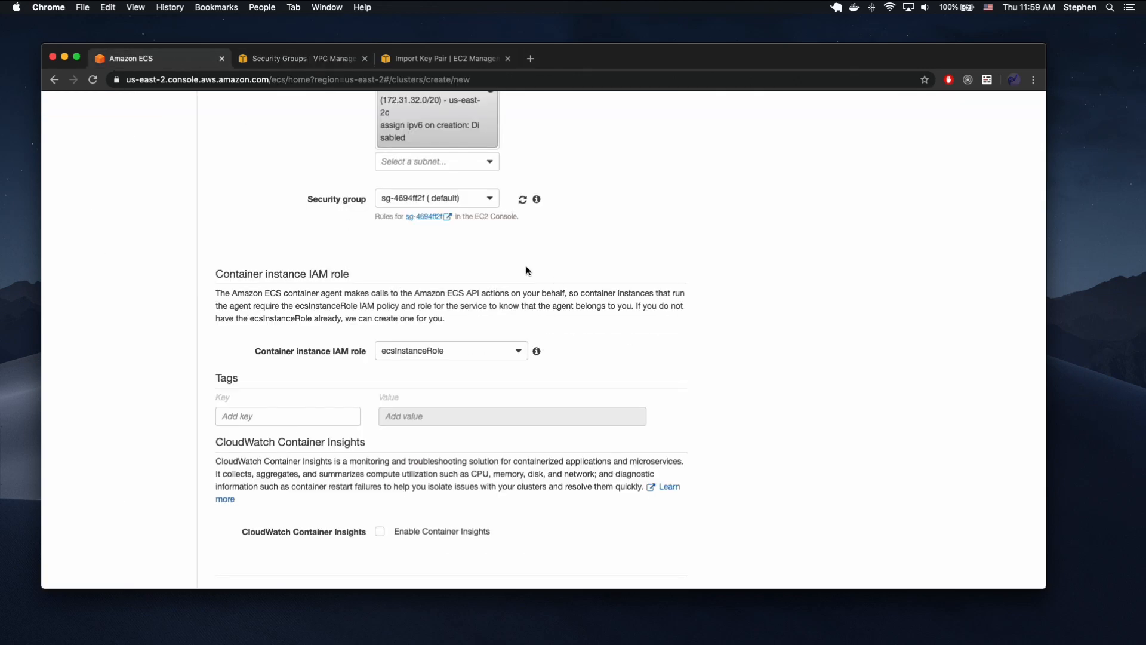
{"action": "scroll", "coordinate": [527, 197], "scroll_direction": "up", "scroll_amount": 3}
{"action": "left_click", "coordinate": [490, 267]}
{"action": "left_click", "coordinate": [417, 284]}
{"action": "scroll", "coordinate": [664, 322], "scroll_direction": "down", "scroll_amount": 5}
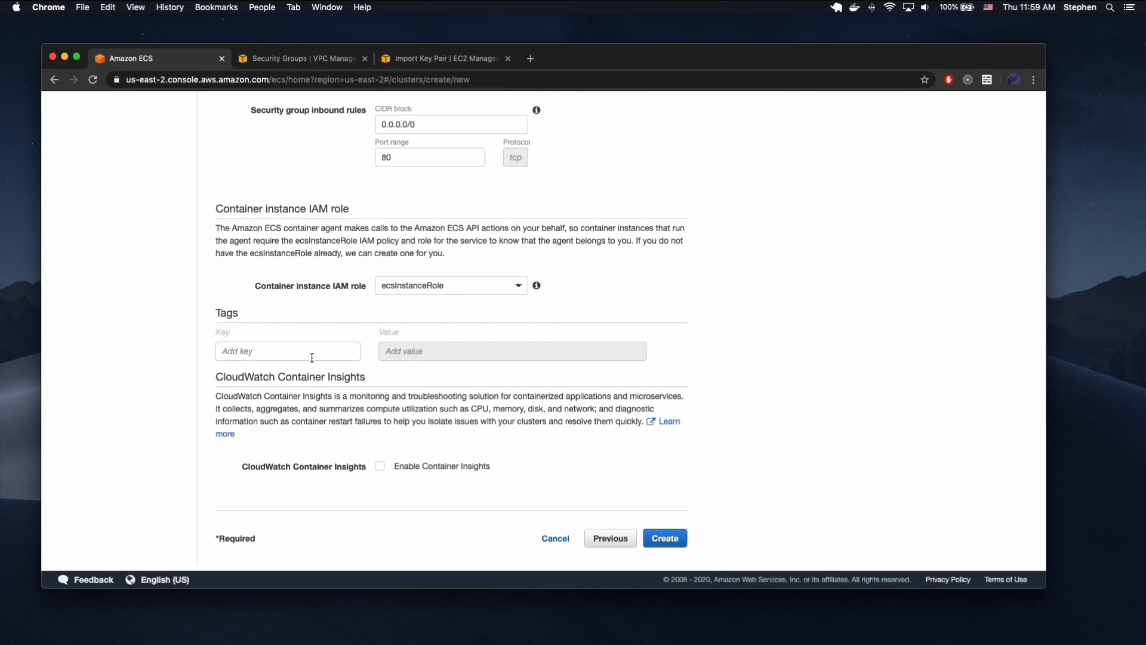
{"action": "left_click", "coordinate": [681, 535]}
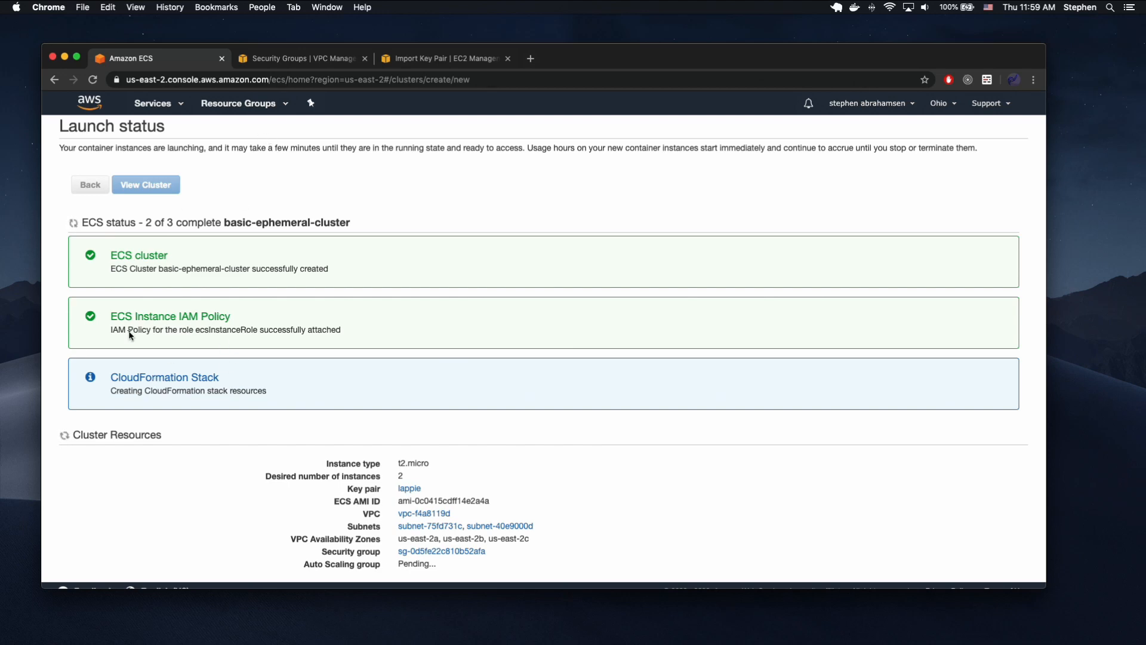
In the security groups browser tab, go to the EC2 load balancers and begin creating an Application Load Balancer.
{"action": "left_click", "coordinate": [308, 59]}
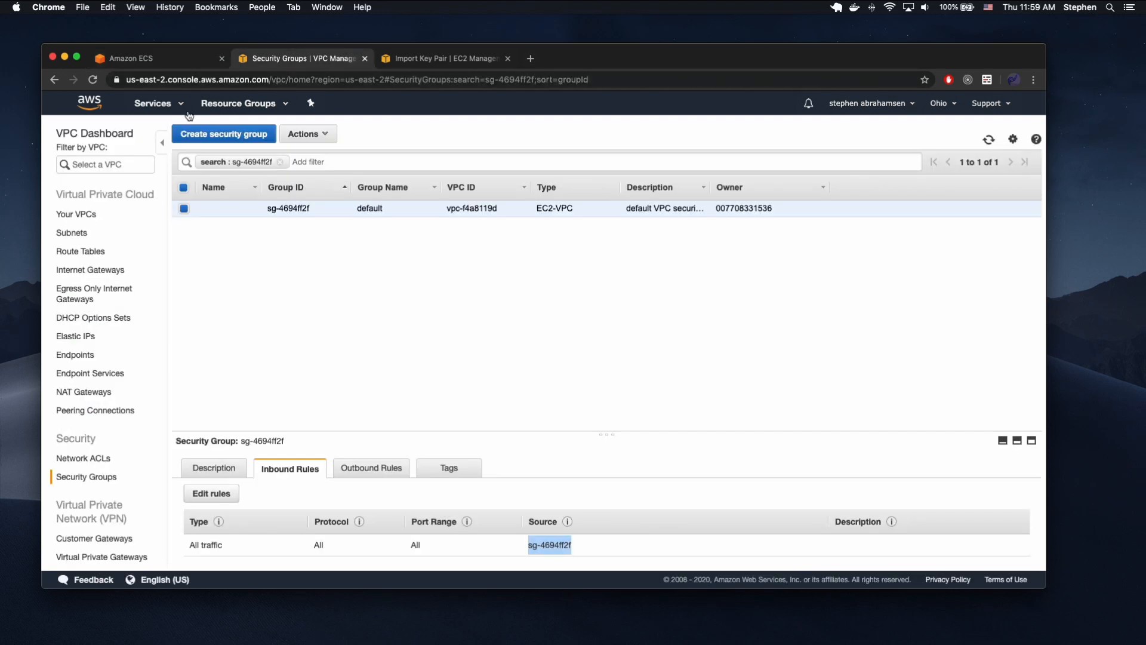
{"action": "left_click", "coordinate": [169, 105]}
{"action": "left_click", "coordinate": [72, 181]}
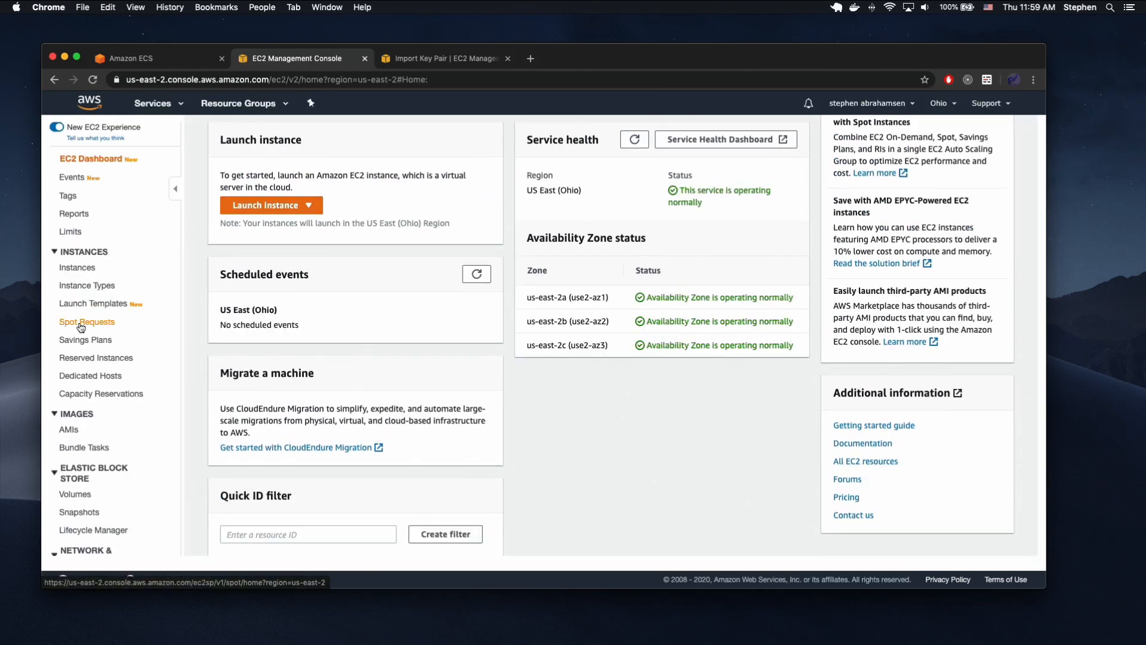
{"action": "scroll", "coordinate": [90, 418], "scroll_direction": "down", "scroll_amount": 5}
{"action": "left_click", "coordinate": [89, 479]}
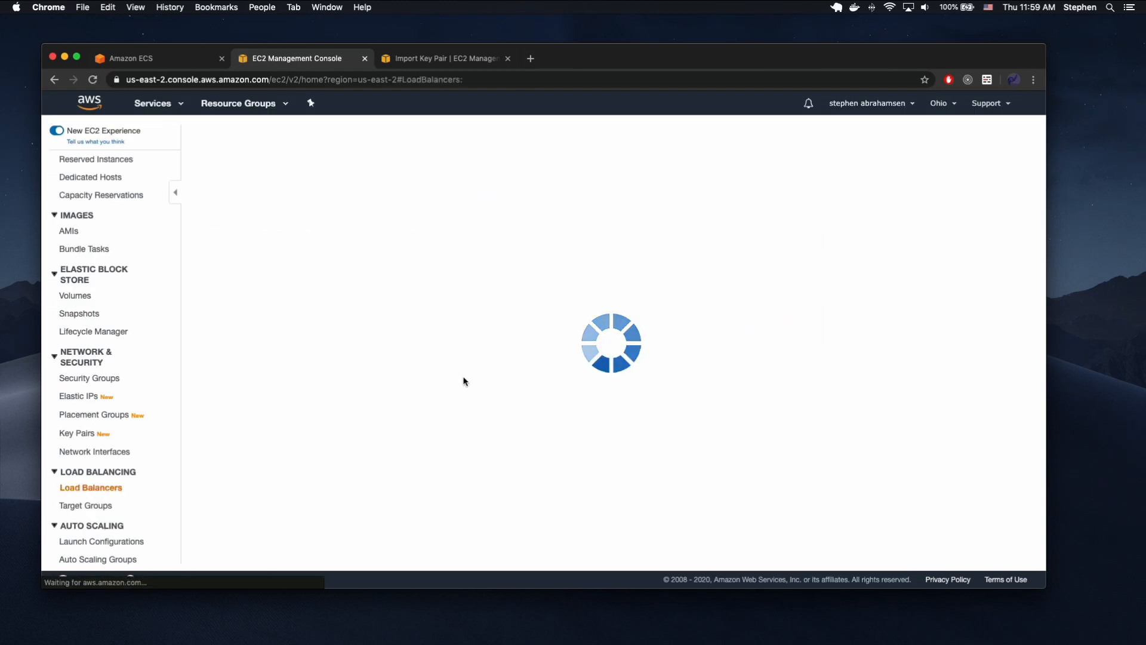
{"action": "left_click", "coordinate": [234, 134]}
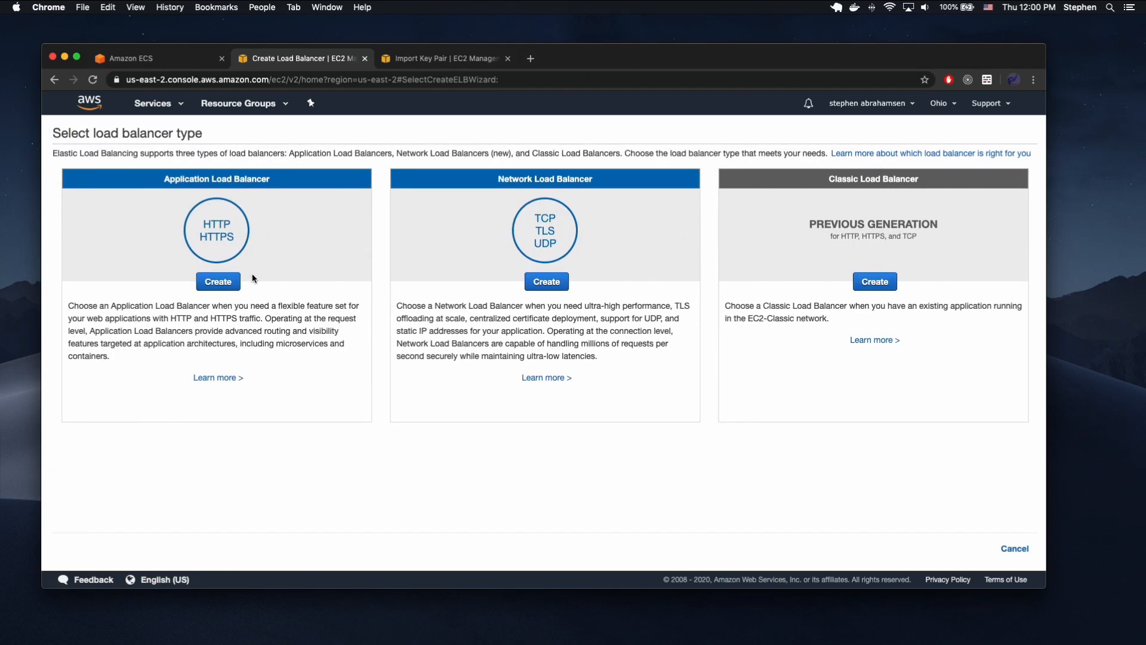
{"action": "left_click", "coordinate": [218, 283]}
Name the load balancer demoapi-balancer.
{"action": "left_click", "coordinate": [263, 224]}
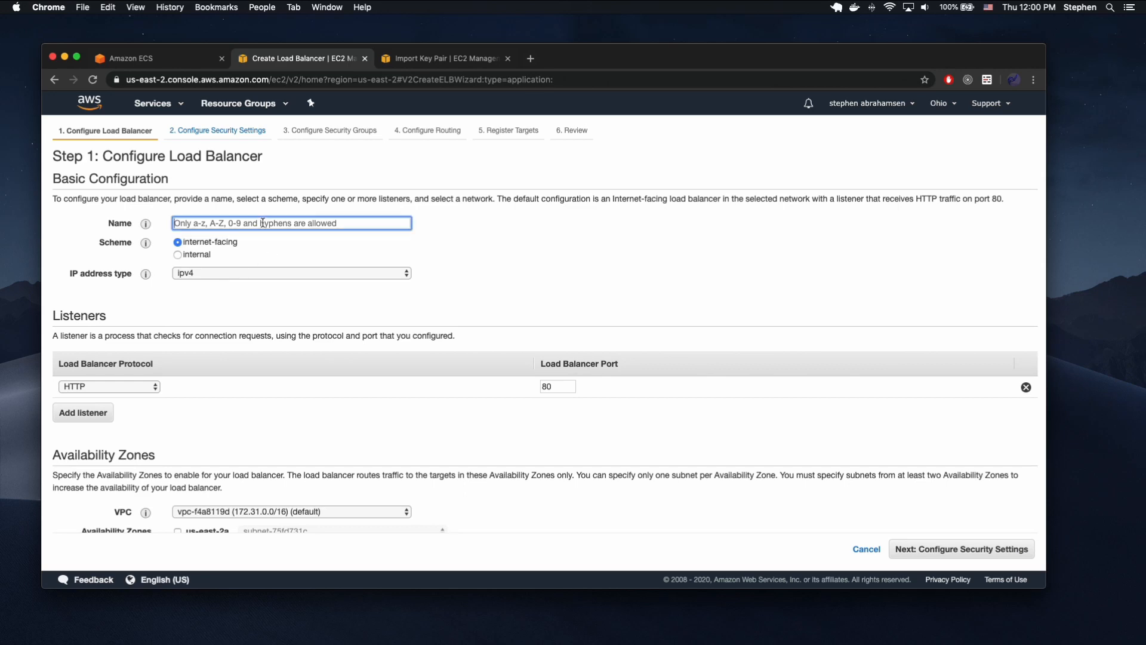
{"action": "type", "text": "de"}
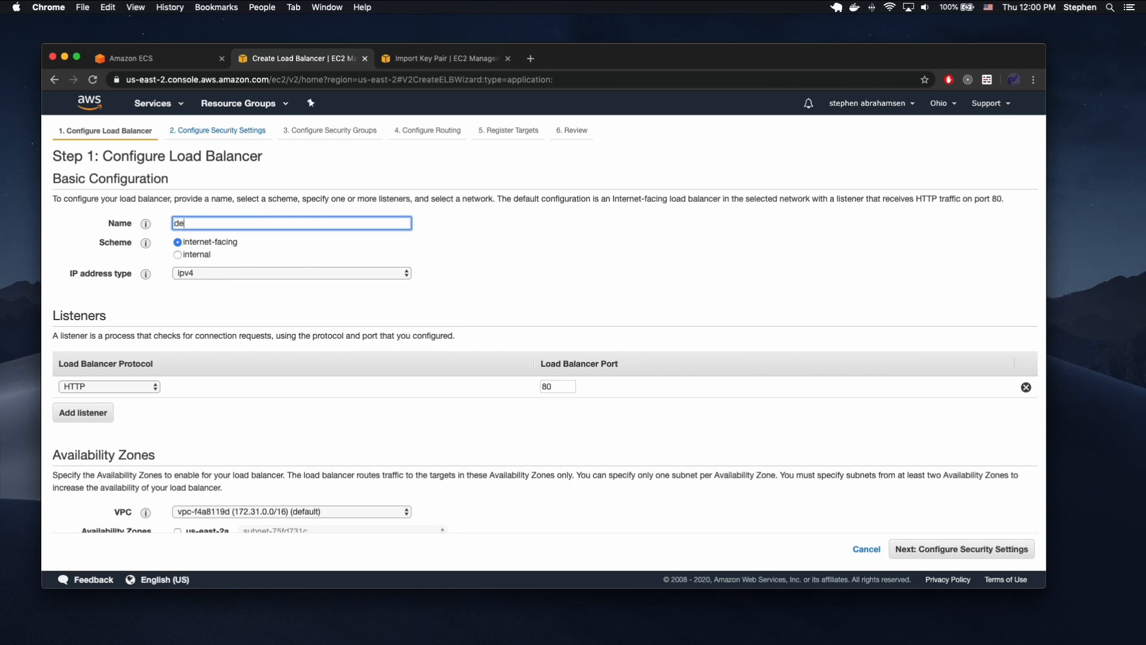
{"action": "type", "text": "moapi-baala"}
{"action": "type", "text": "lance"}
Add a second listener using HTTPS (Secure HTTP) on port 443 to the load balancer.
{"action": "left_click", "coordinate": [91, 413]}
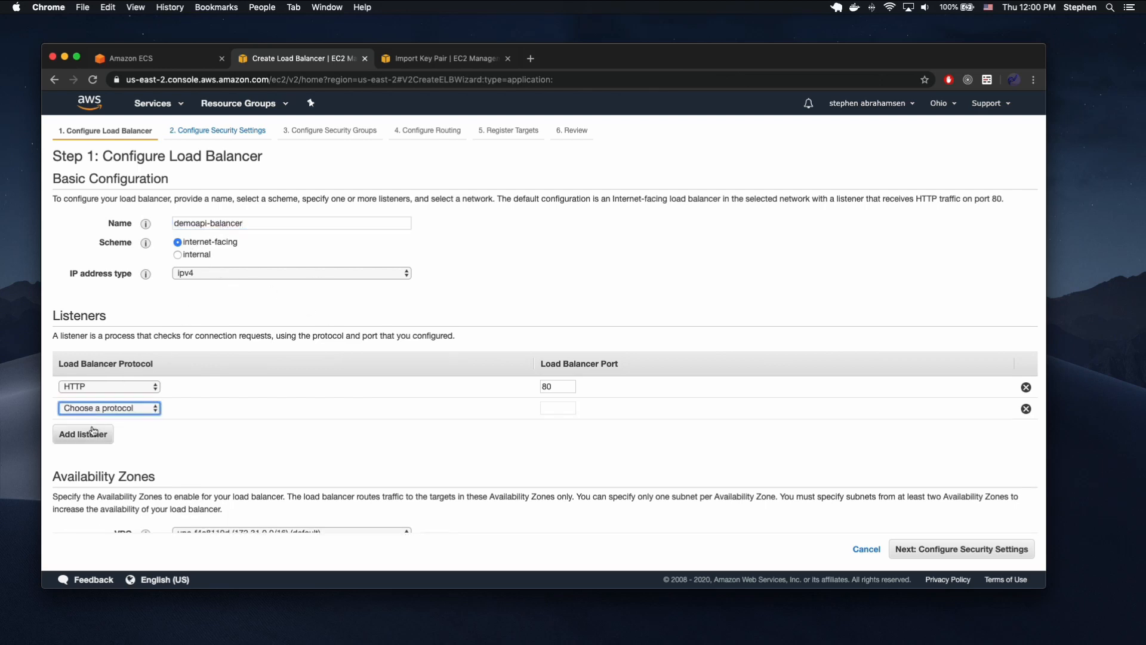
{"action": "left_click", "coordinate": [109, 408]}
{"action": "left_click", "coordinate": [98, 430]}
Enable the availability zones us-east-2a and us-east-2b for the load balancer.
{"action": "scroll", "coordinate": [225, 401], "scroll_direction": "down", "scroll_amount": 2}
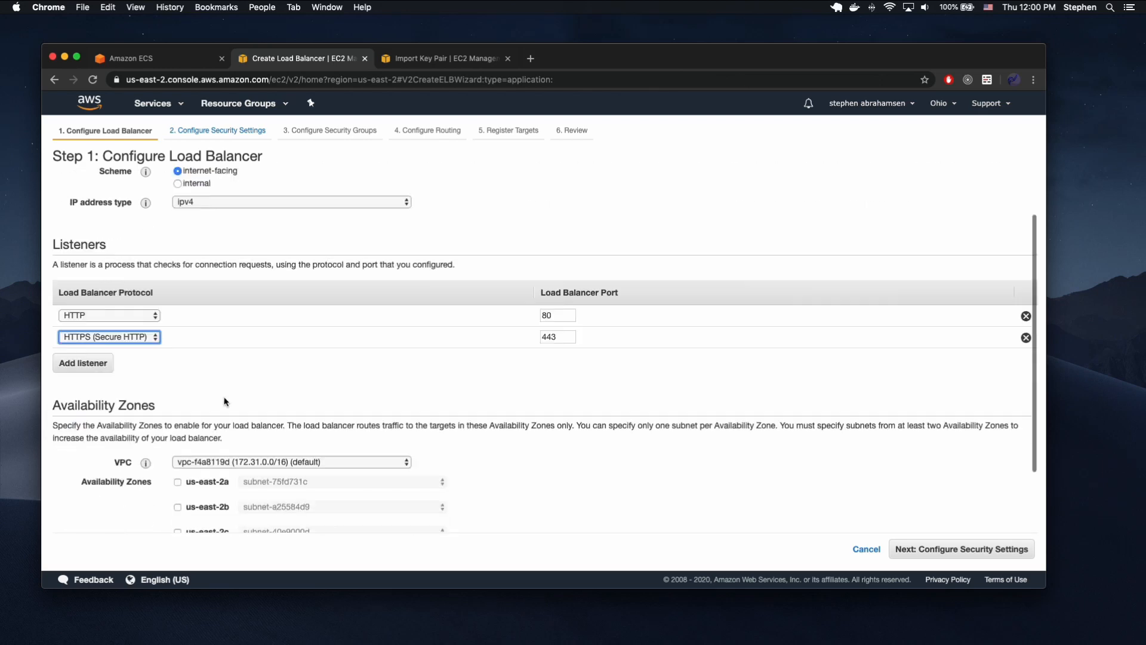
{"action": "scroll", "coordinate": [226, 401], "scroll_direction": "down", "scroll_amount": 2}
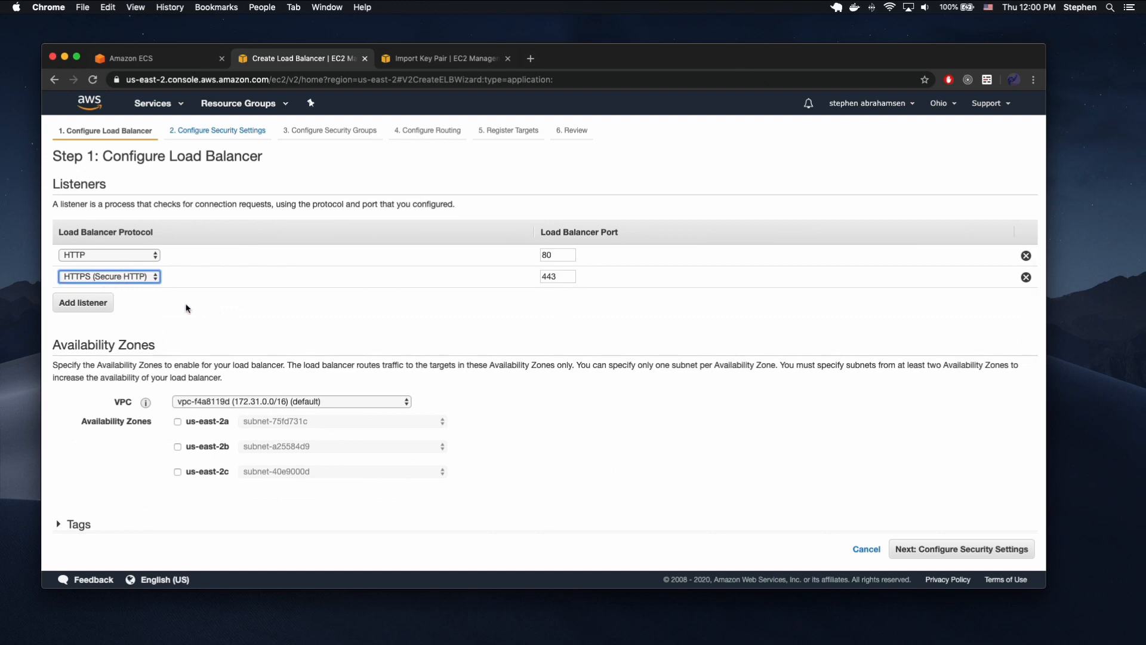
{"action": "scroll", "coordinate": [400, 323], "scroll_direction": "down", "scroll_amount": 1}
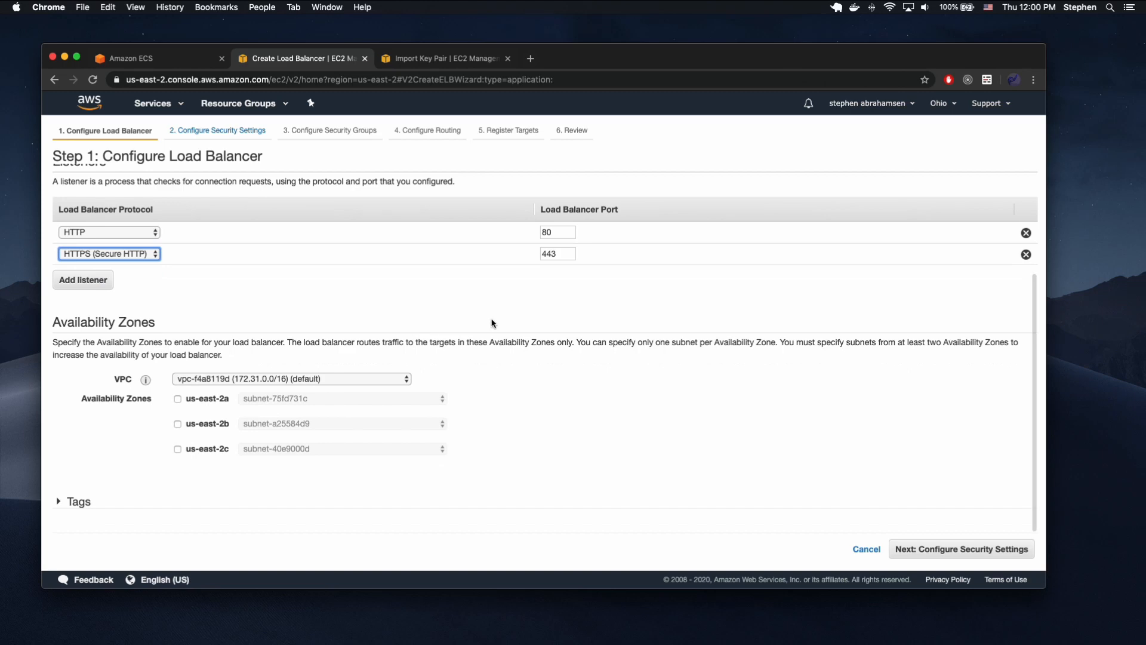
{"action": "left_click", "coordinate": [177, 400]}
{"action": "left_click", "coordinate": [177, 443]}
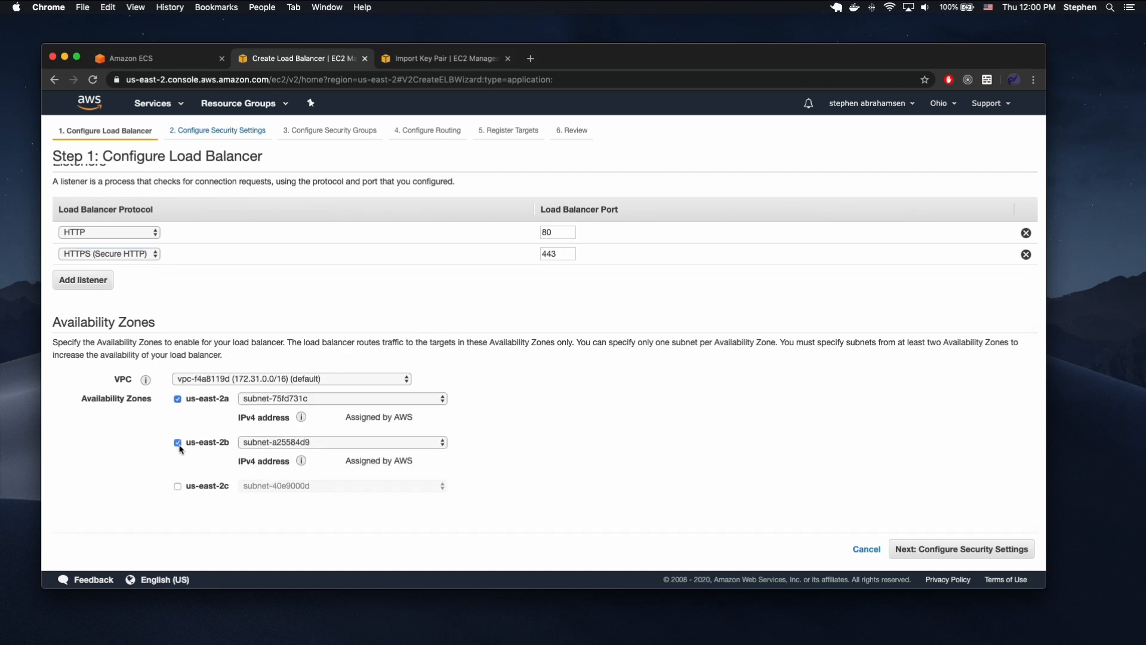
Enable the us-east-2c availability zone for the load balancer and continue to its security settings.
{"action": "left_click", "coordinate": [178, 486]}
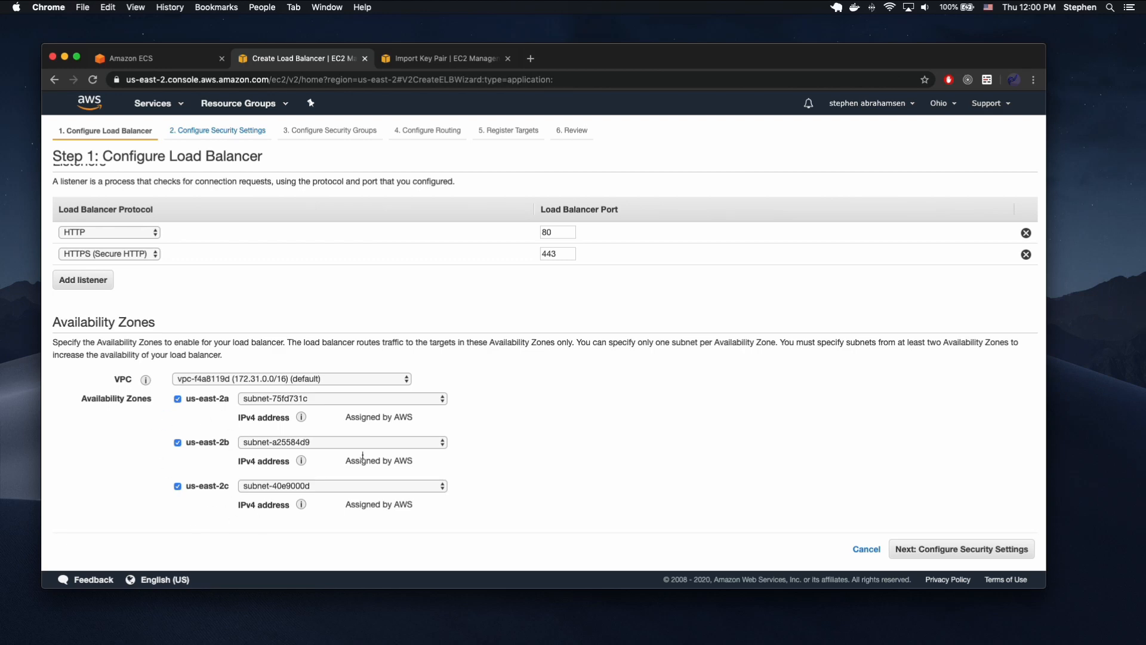
{"action": "scroll", "coordinate": [563, 439], "scroll_direction": "down", "scroll_amount": 2}
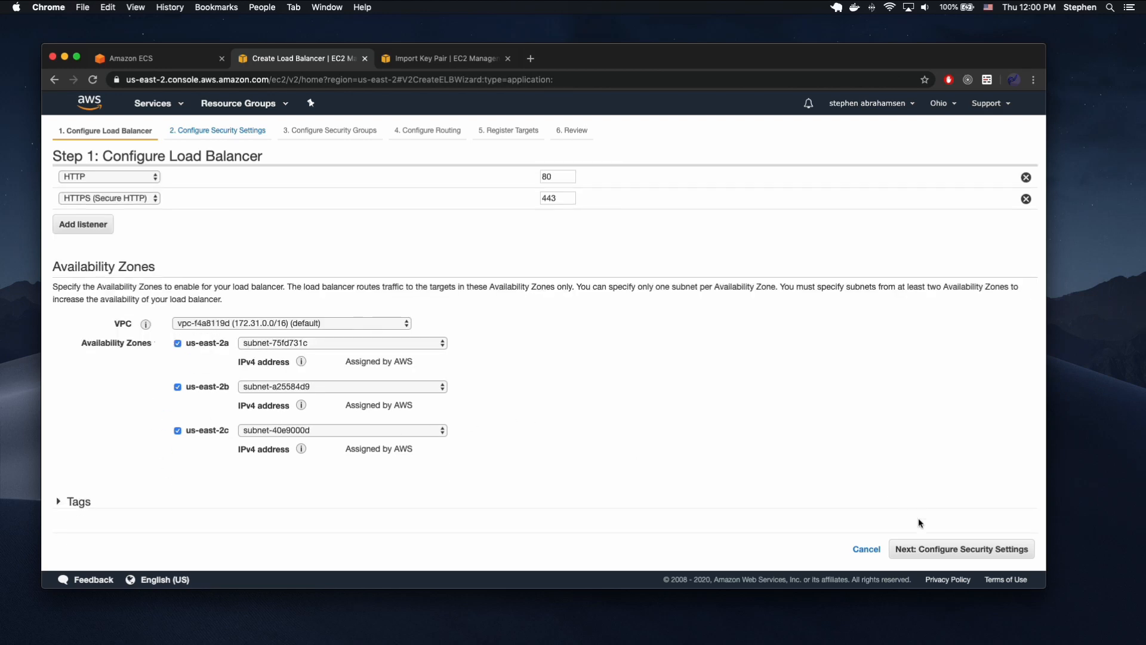
{"action": "left_click", "coordinate": [955, 554]}
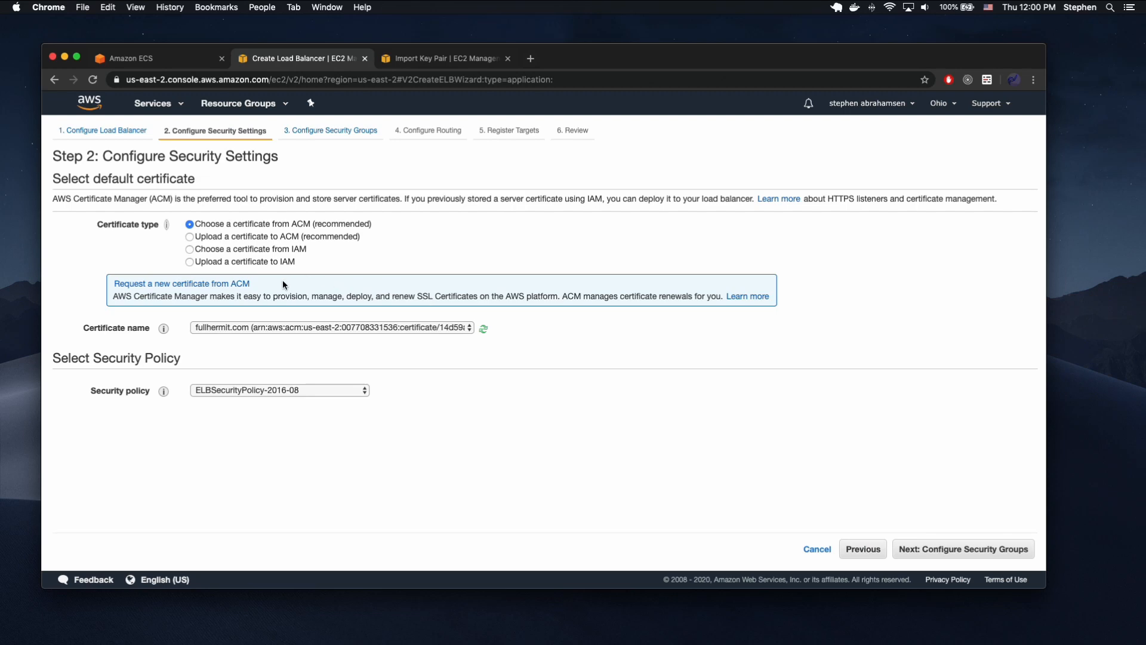
Choose the fullhermit.com certificate from ACM as the load balancer's default certificate.
{"action": "left_click", "coordinate": [237, 327]}
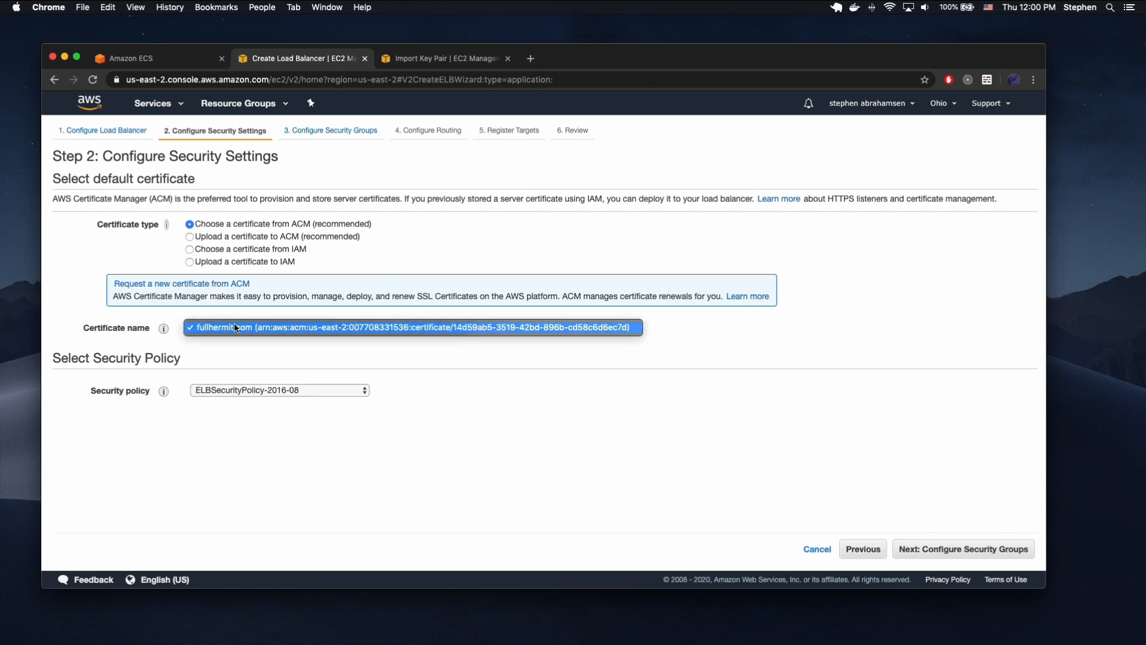
{"action": "left_click", "coordinate": [237, 327]}
{"action": "left_click", "coordinate": [299, 328]}
{"action": "left_click", "coordinate": [299, 329]}
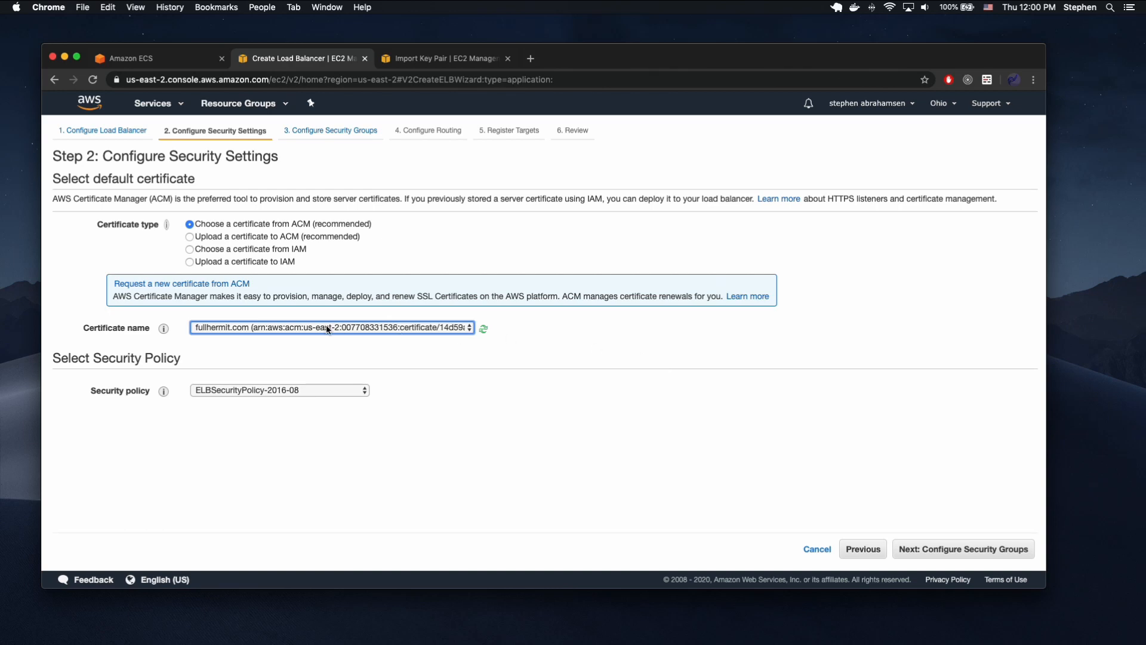
In the key pair import browser tab, search the AWS services for Certificate Manager and open its certificate list.
{"action": "left_click", "coordinate": [443, 54]}
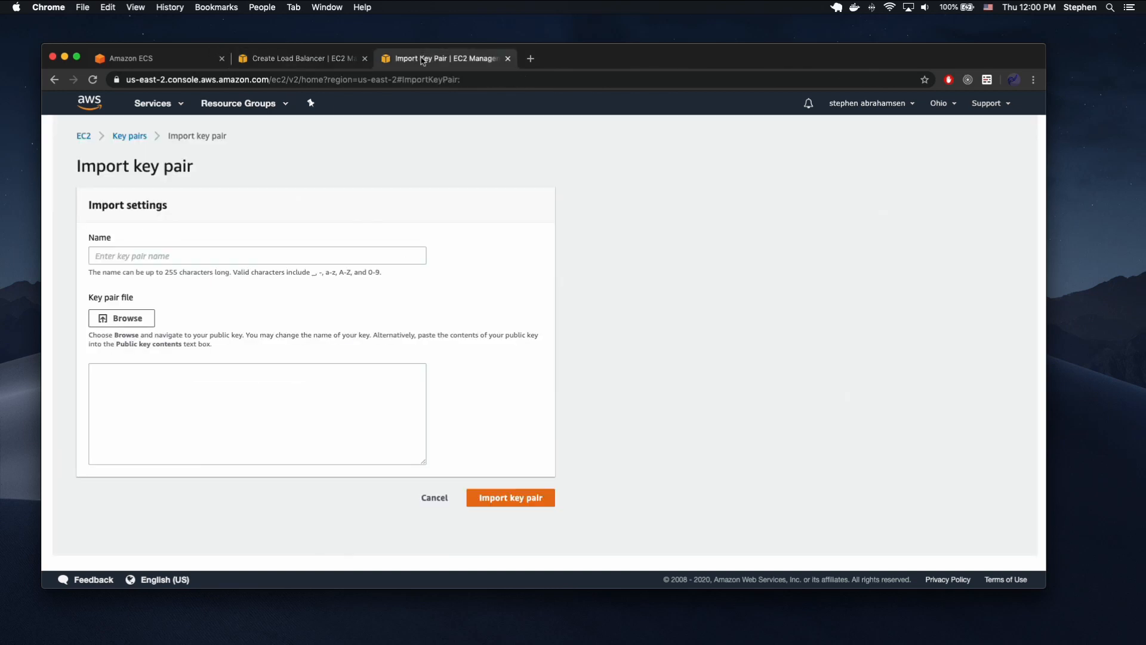
{"action": "left_click", "coordinate": [158, 108]}
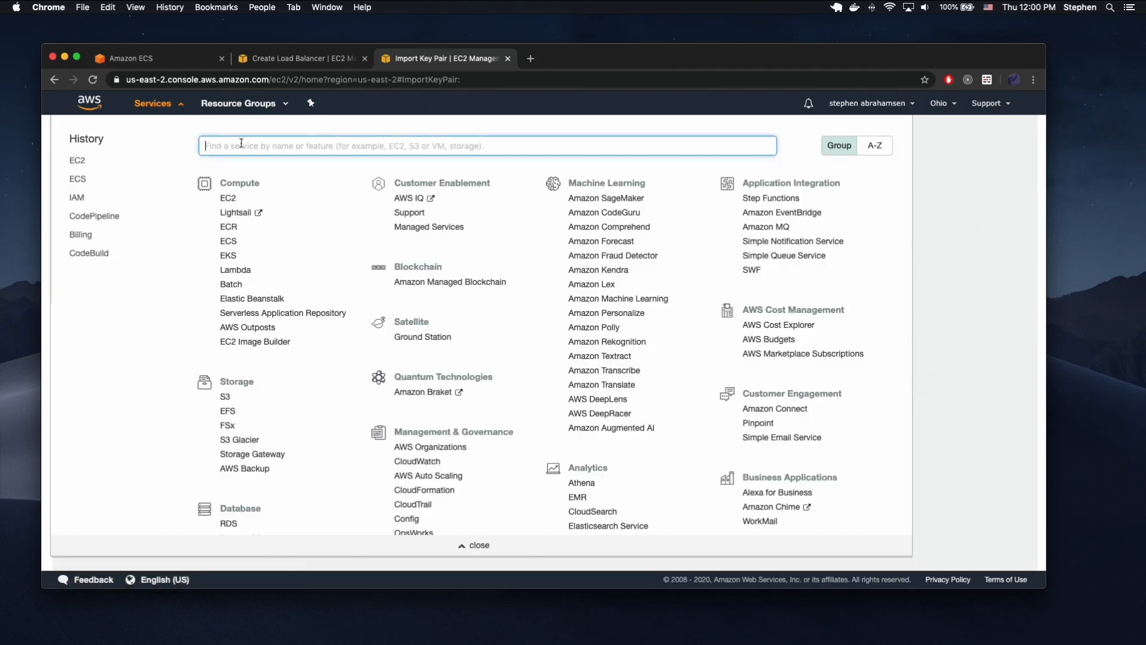
{"action": "type", "text": "certif"}
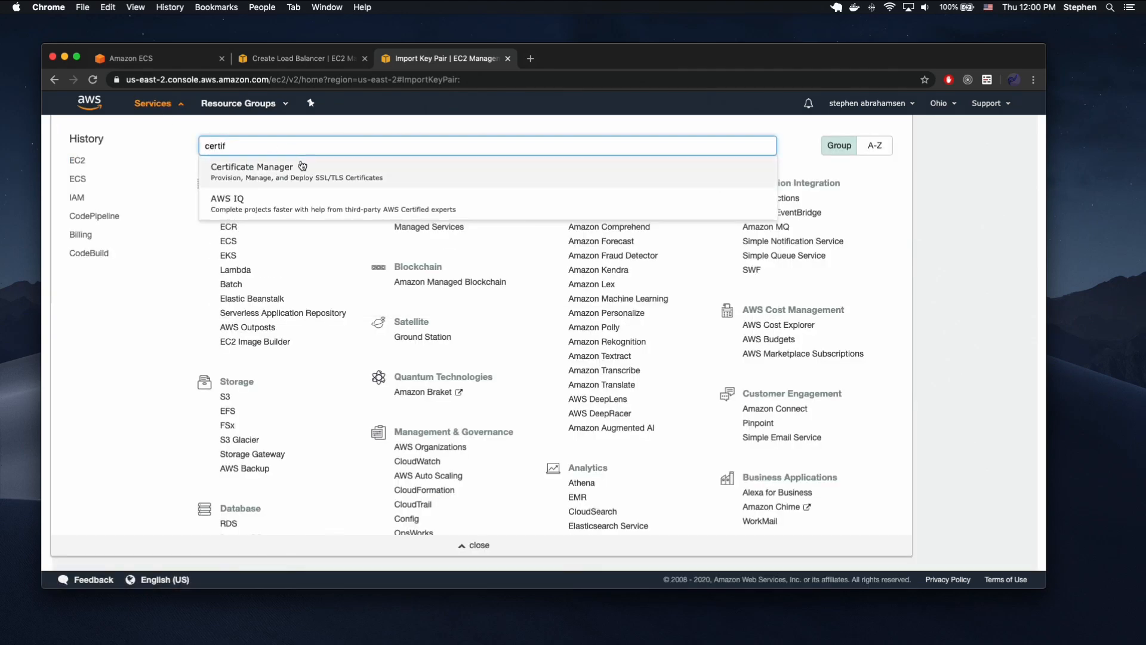
{"action": "left_click", "coordinate": [302, 166]}
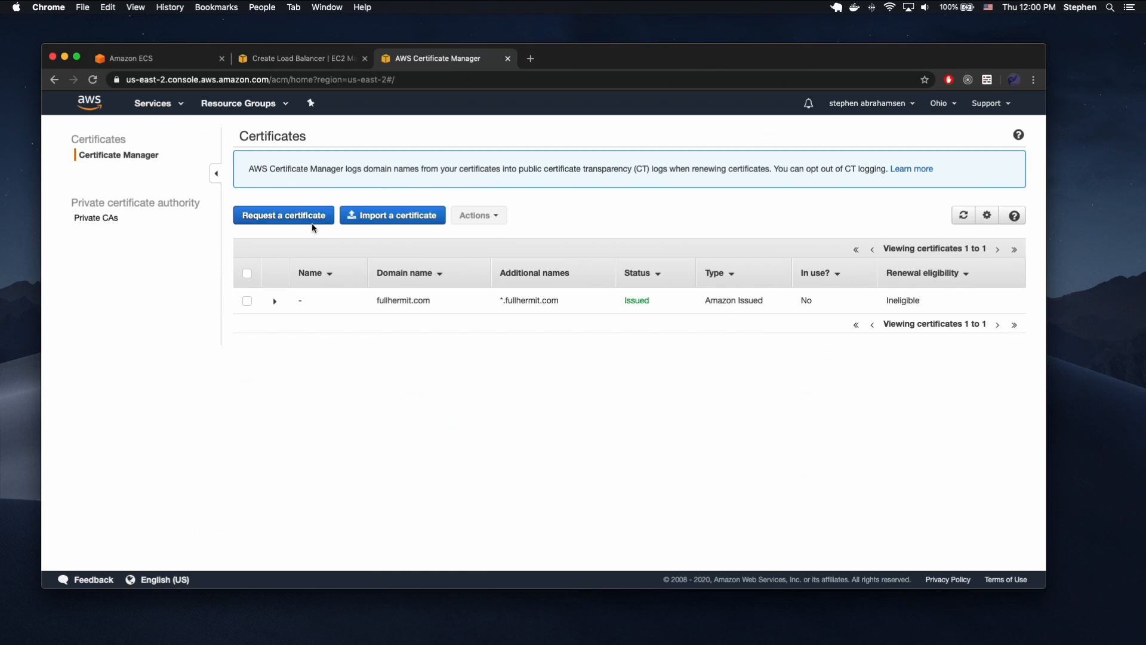
Start a public certificate request covering domain.com and *.domain.com, and cancel it before choosing a validation method.
{"action": "left_click", "coordinate": [312, 222]}
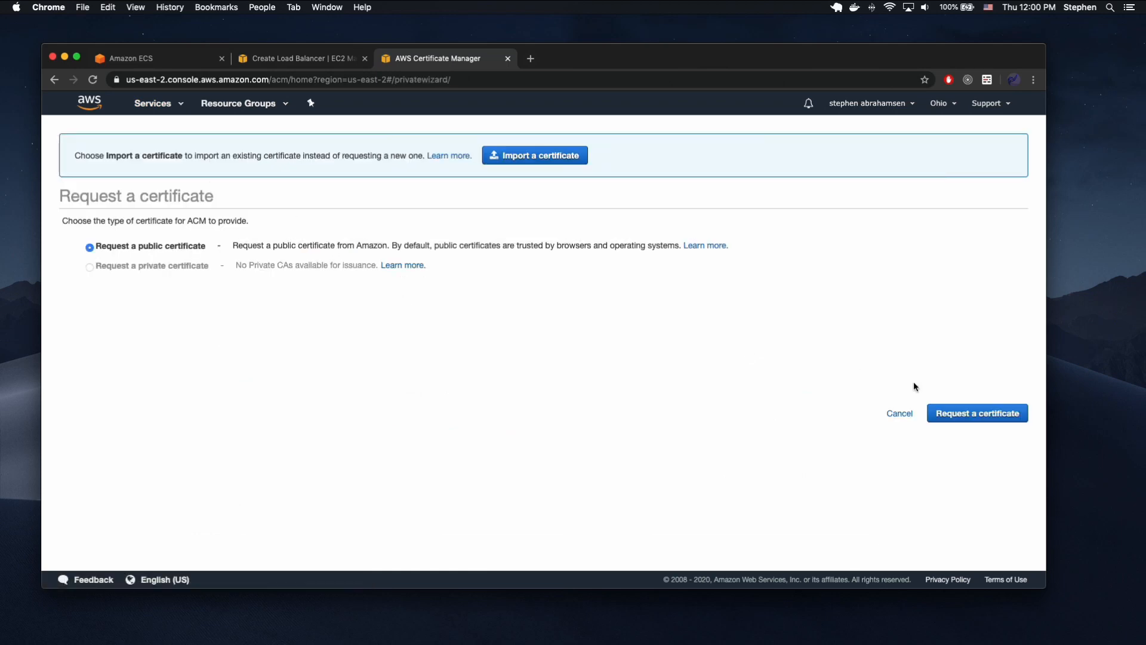
{"action": "left_click", "coordinate": [977, 413]}
{"action": "left_click", "coordinate": [356, 345]}
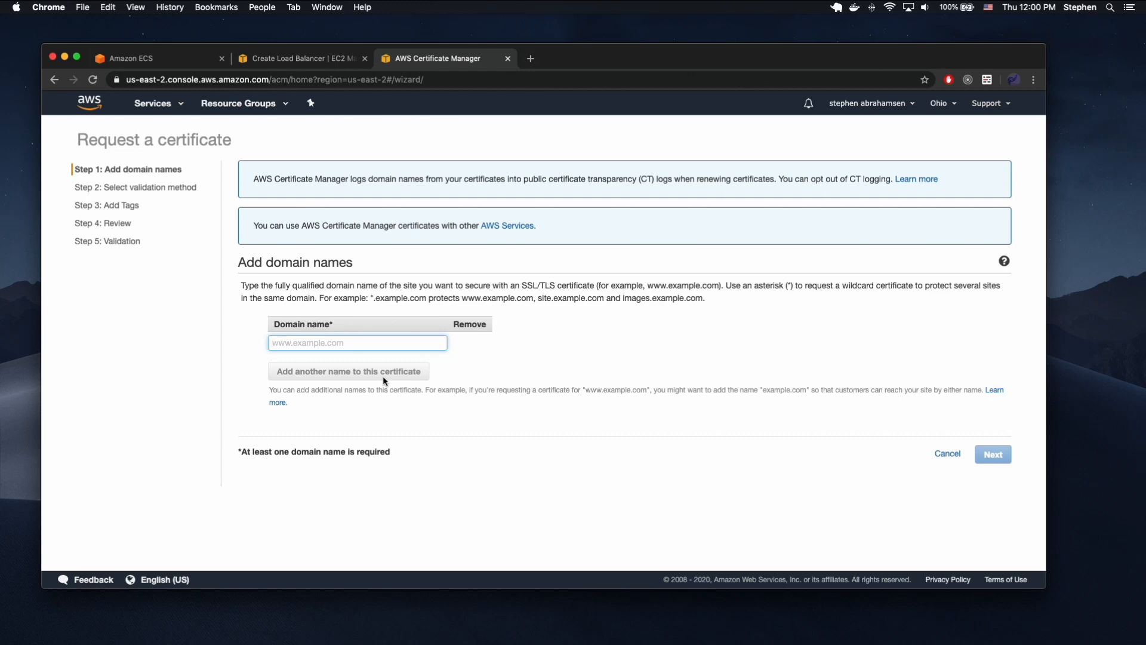
{"action": "type", "text": "domain.com"}
{"action": "left_click", "coordinate": [385, 373]}
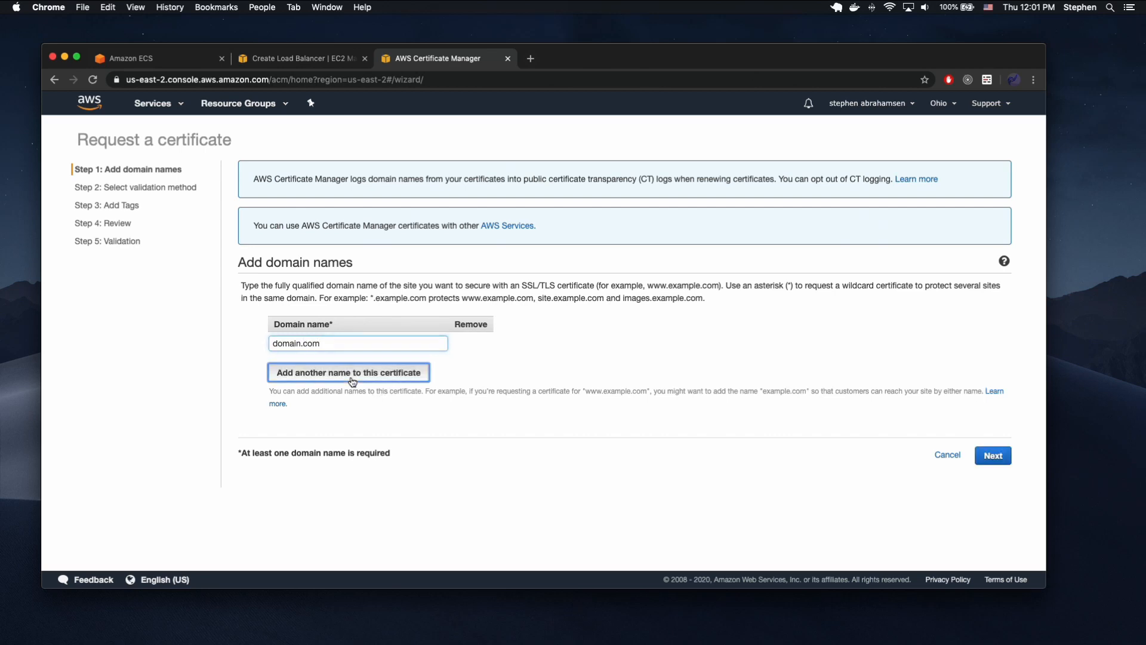
{"action": "type", "text": "*.doma"}
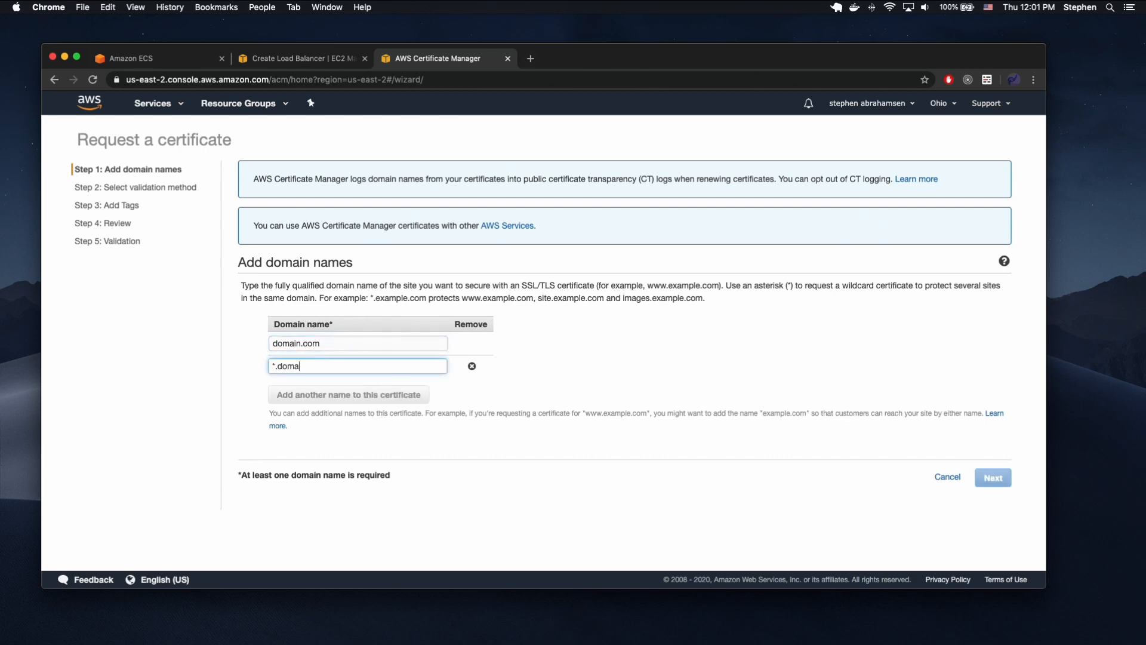
{"action": "type", "text": "in.com"}
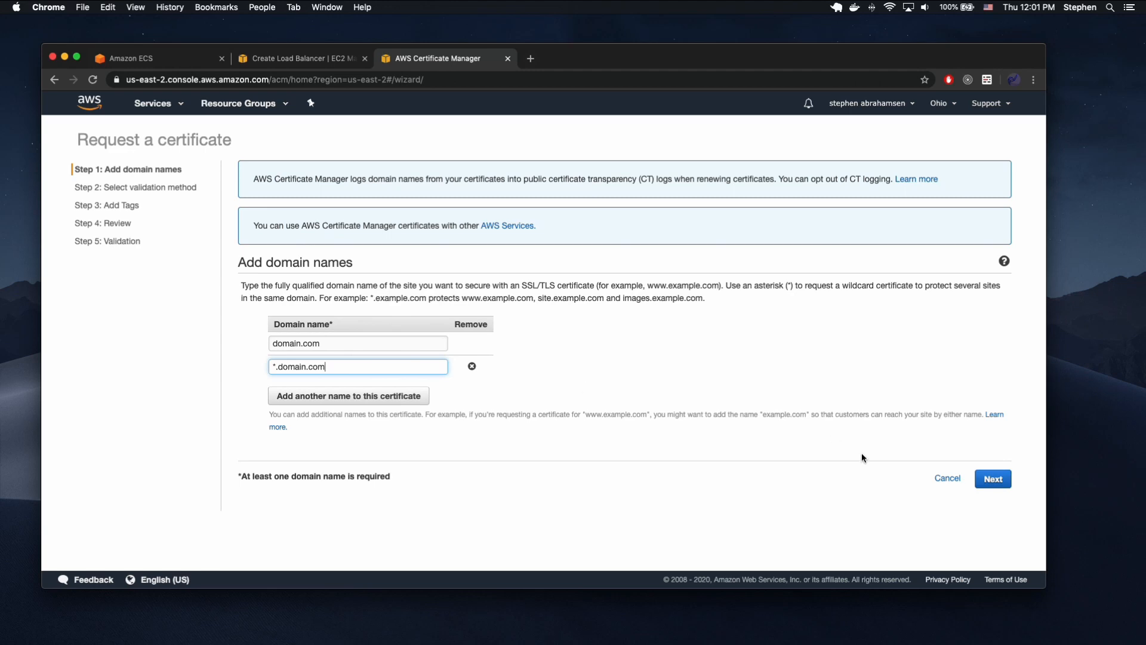
{"action": "left_click", "coordinate": [945, 478]}
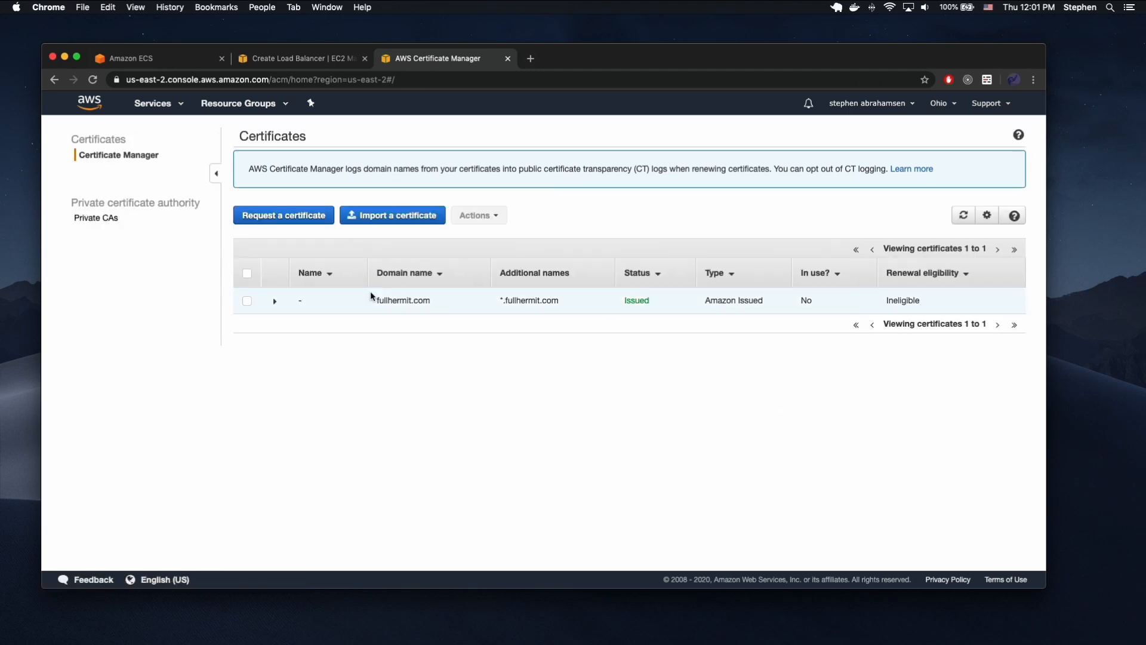
Return to the load balancer wizard, accept the security settings, and keep the existing default VPC security group assigned.
{"action": "left_click", "coordinate": [478, 304]}
{"action": "left_click", "coordinate": [302, 60]}
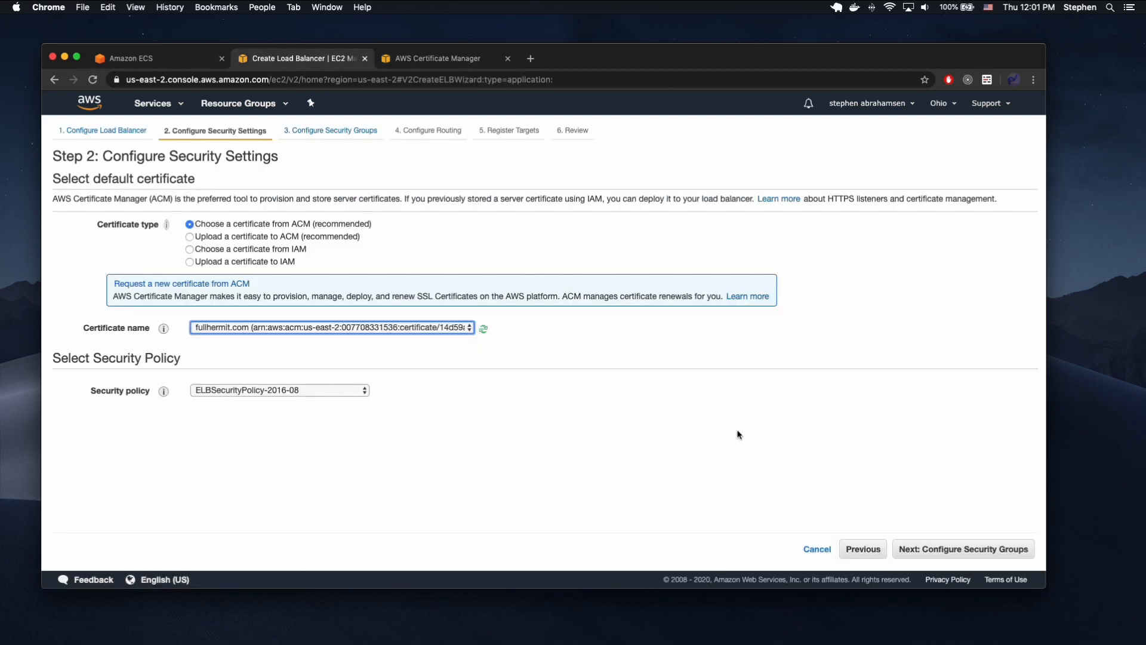
{"action": "left_click", "coordinate": [949, 548]}
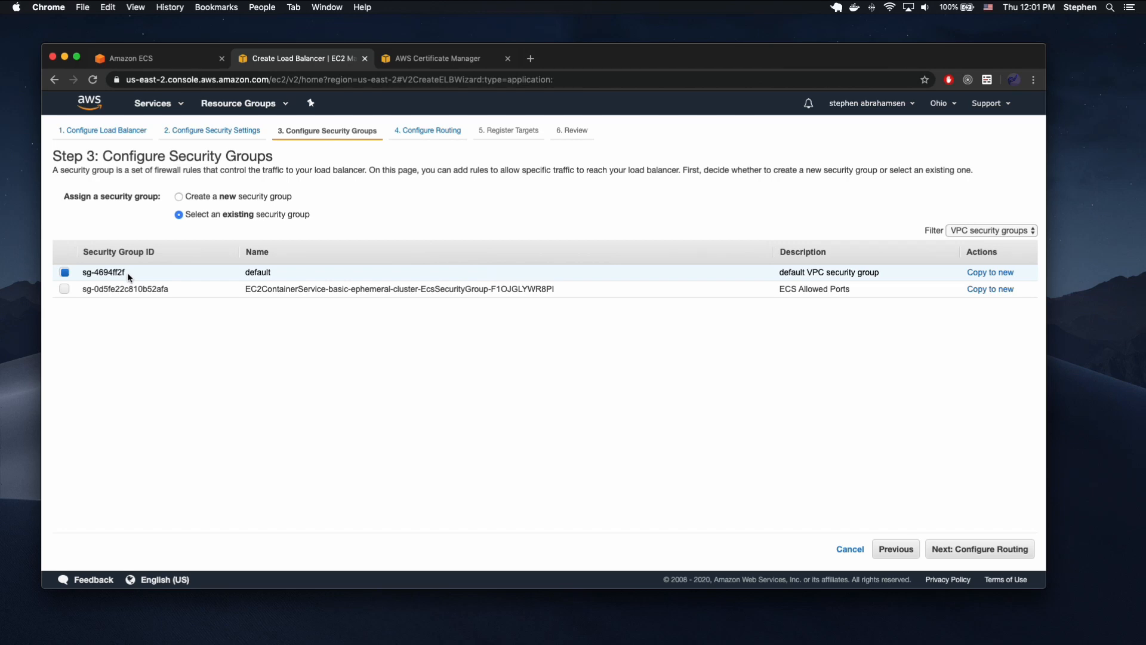
{"action": "left_click_drag", "start_coordinate": [128, 272], "coordinate": [72, 271]}
{"action": "left_click", "coordinate": [978, 550]}
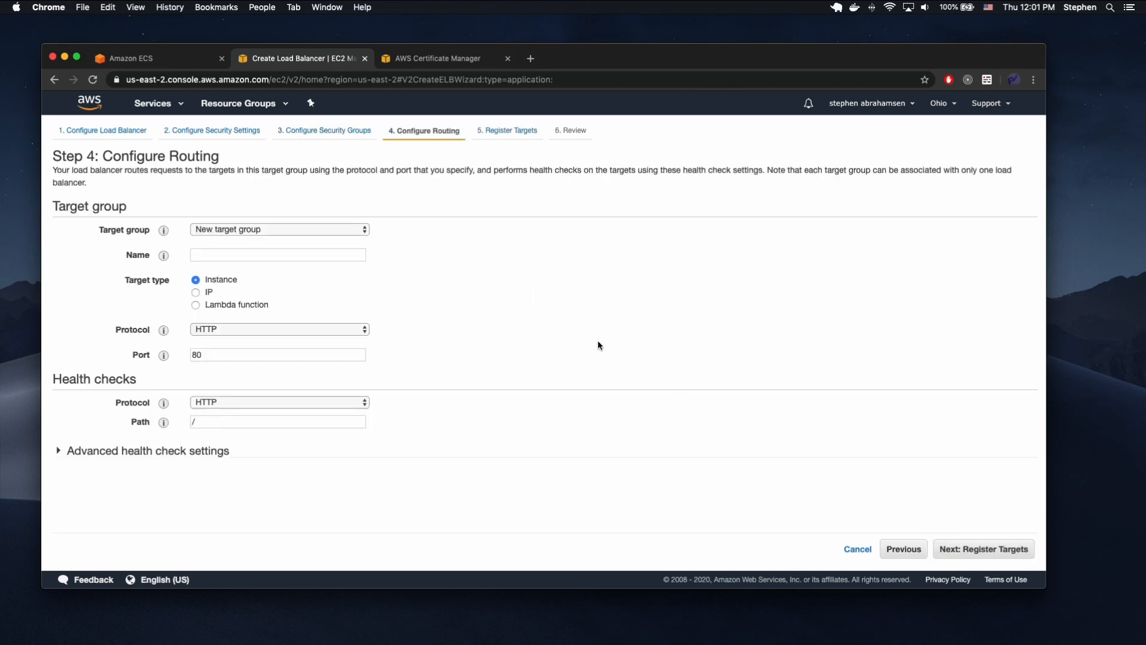
Set the routing to a new target group named demoapi-video.
{"action": "left_click", "coordinate": [302, 228]}
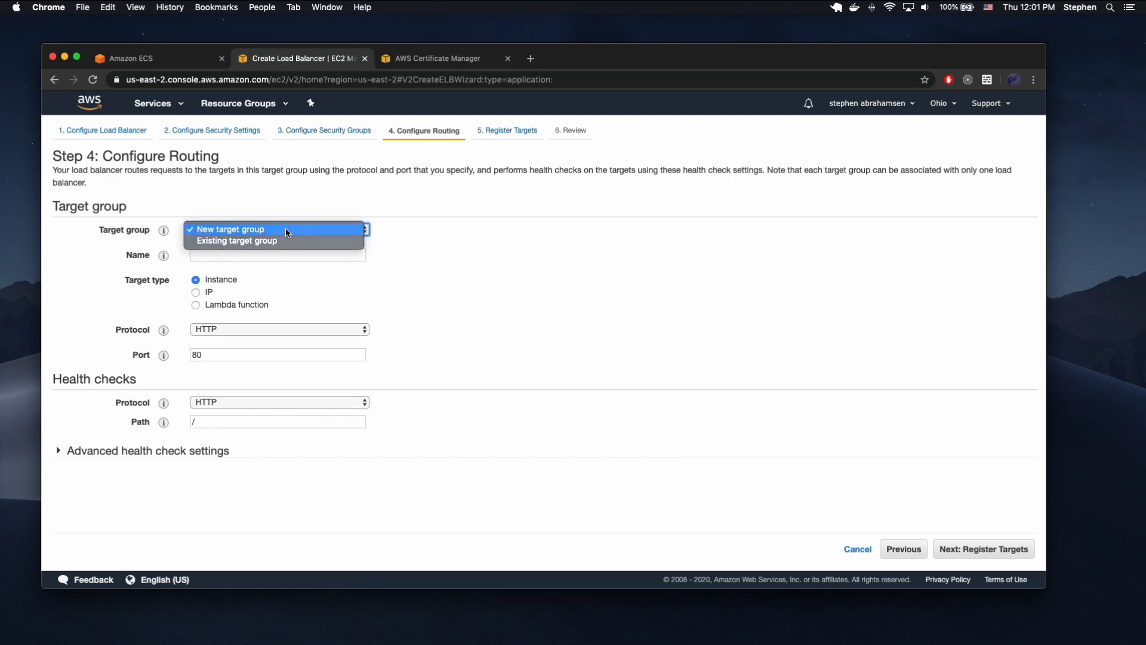
{"action": "left_click", "coordinate": [285, 228]}
{"action": "left_click", "coordinate": [265, 249]}
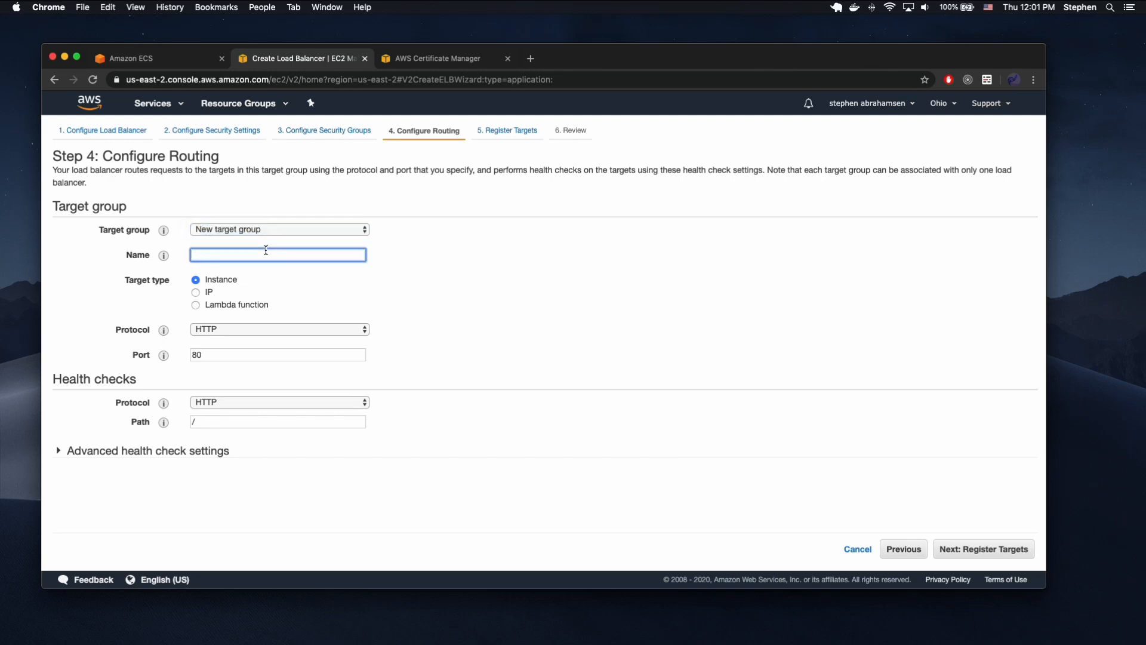
{"action": "type", "text": "demoapi-video"}
{"action": "left_click", "coordinate": [397, 286]}
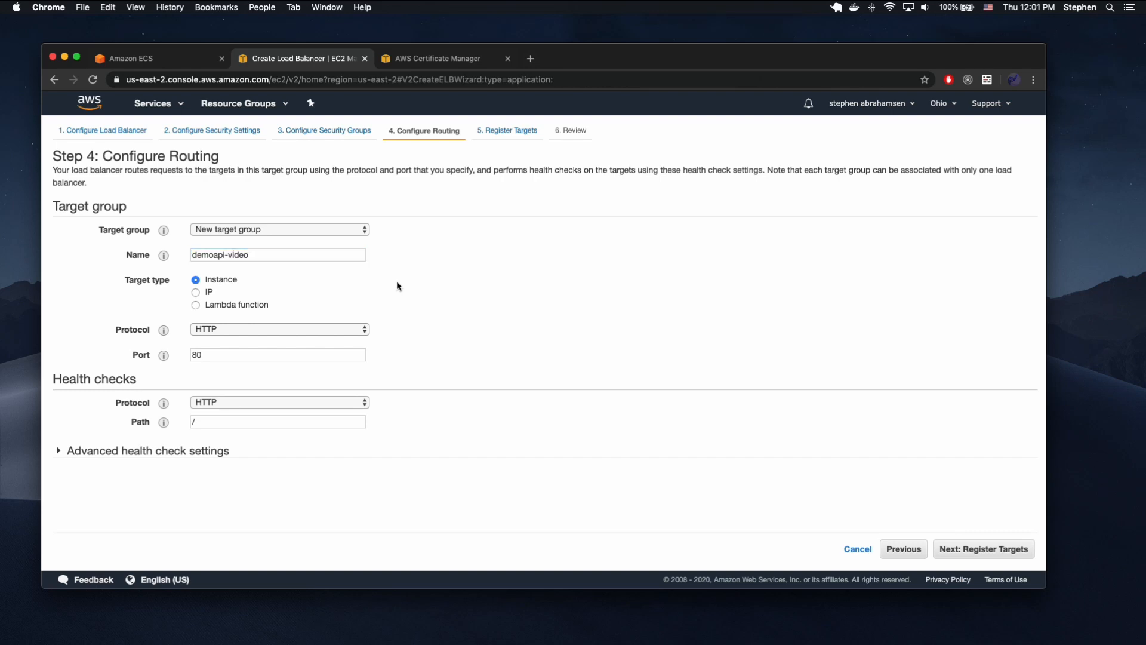
Keep HTTP as the target group's protocol and / as the health check path, and continue to target registration.
{"action": "left_click", "coordinate": [305, 330]}
{"action": "left_click", "coordinate": [371, 329]}
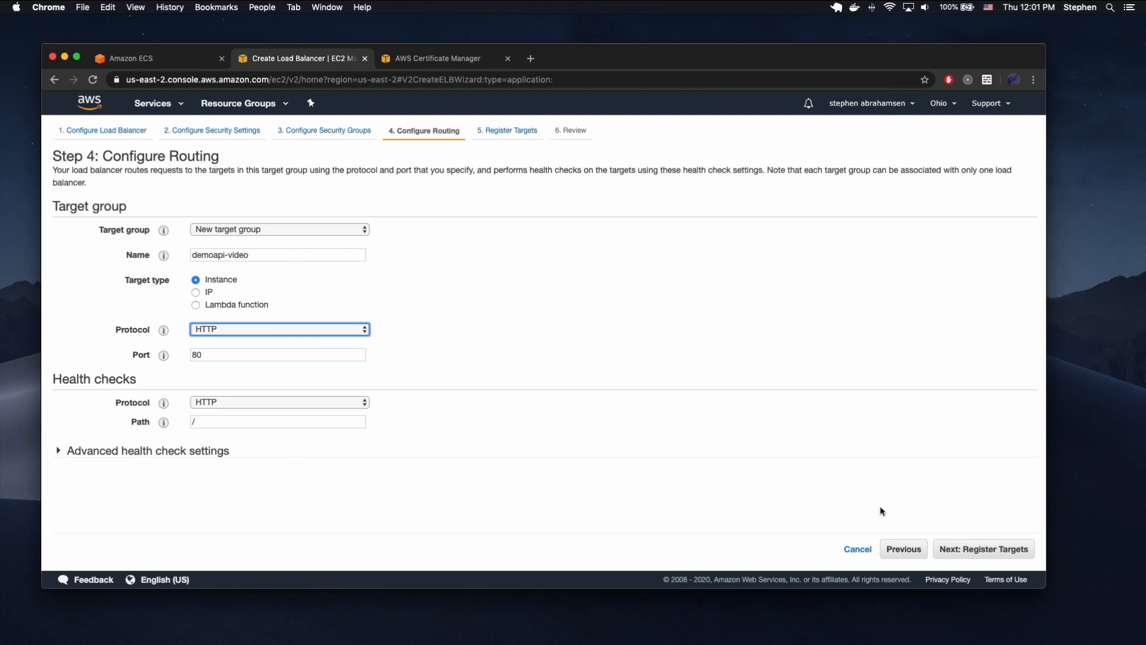
{"action": "left_click", "coordinate": [206, 421]}
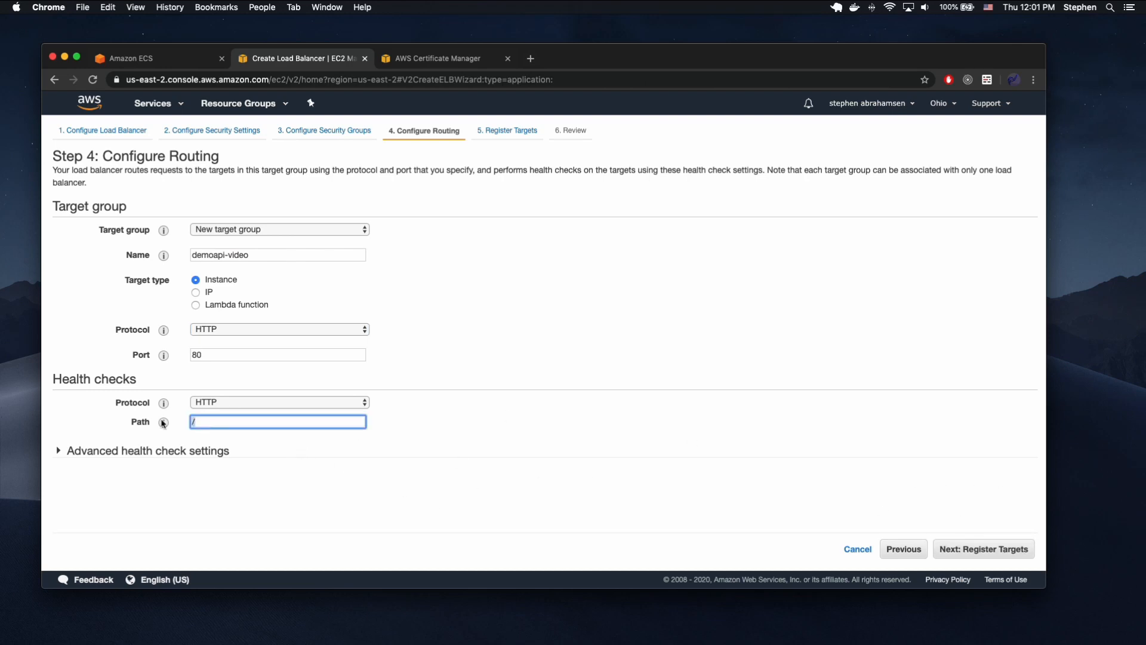
{"action": "left_click", "coordinate": [963, 549]}
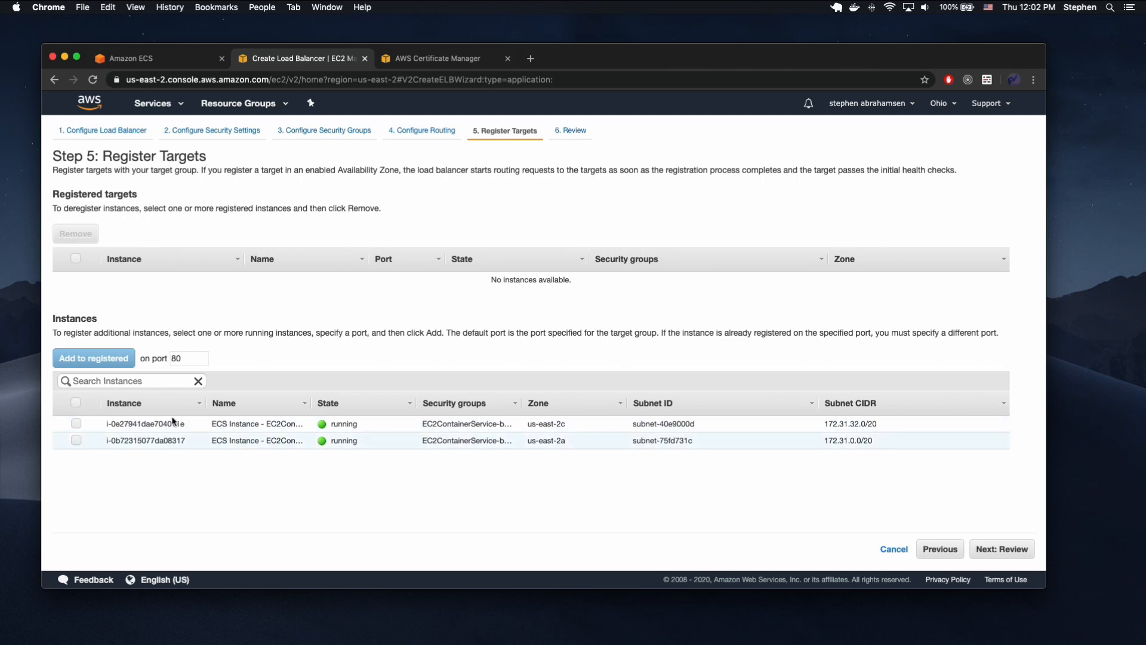
Create the load balancer without registering any targets, and close the creation status page.
{"action": "left_click", "coordinate": [1010, 552]}
{"action": "scroll", "coordinate": [828, 450], "scroll_direction": "down", "scroll_amount": 5}
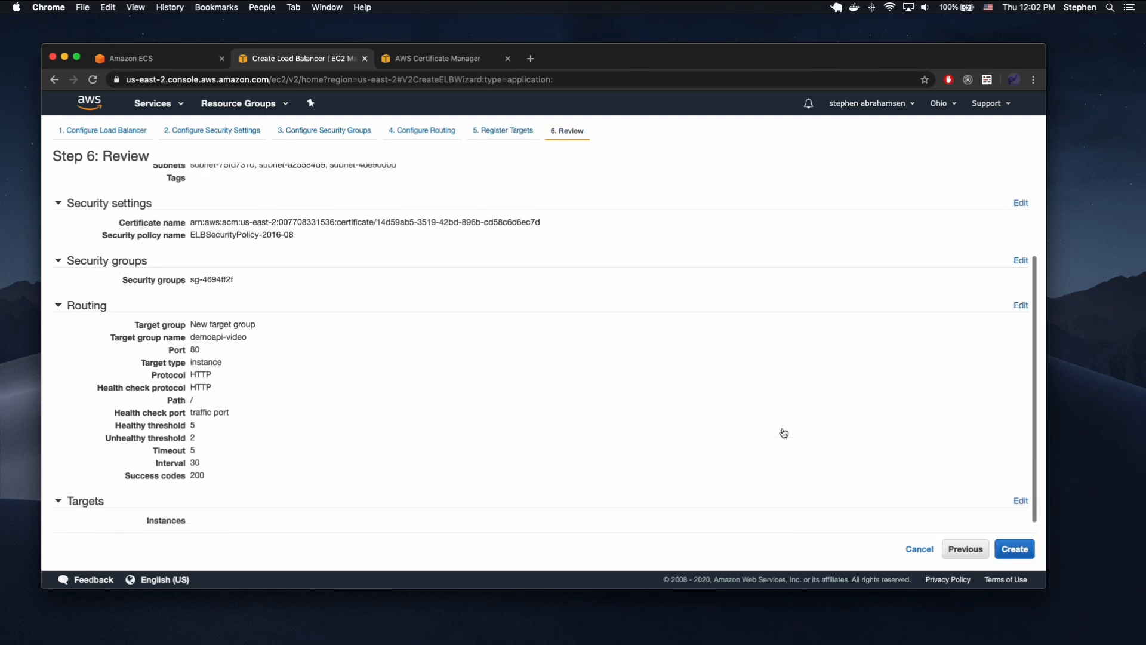
{"action": "left_click", "coordinate": [1012, 543]}
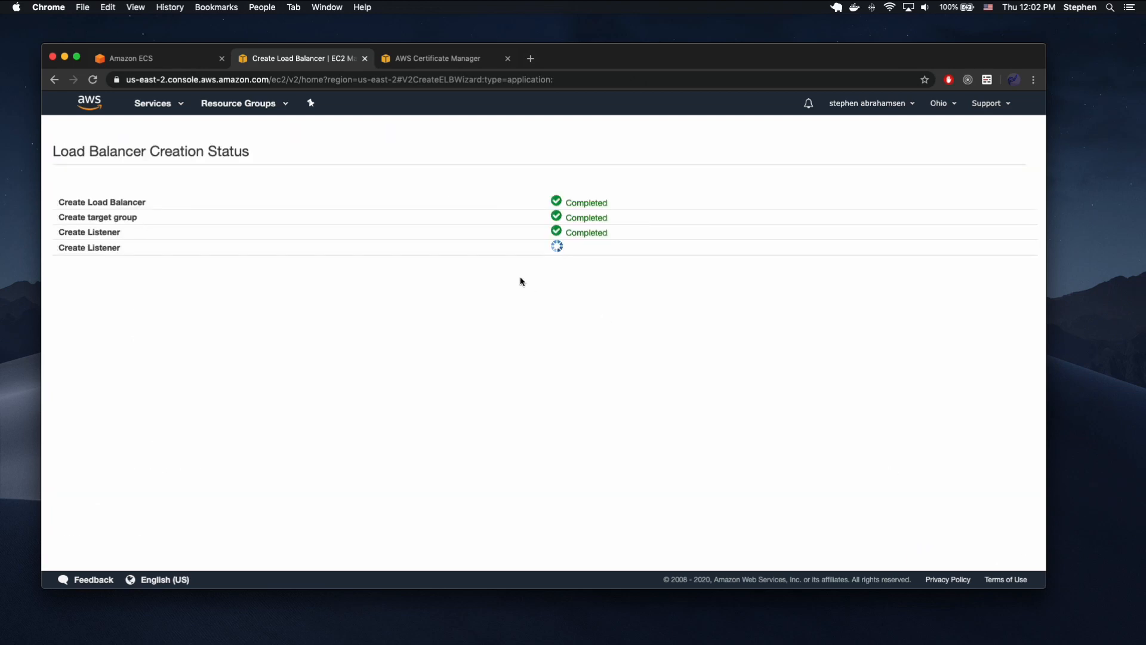
{"action": "left_click", "coordinate": [1016, 345]}
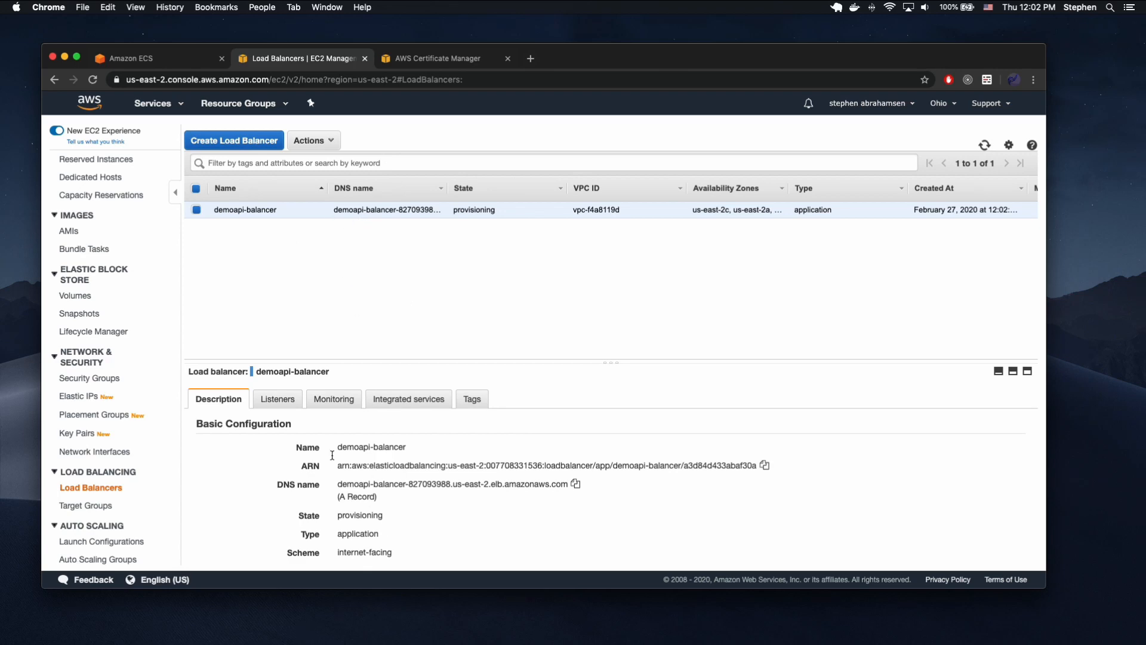
From demoapi-balancer's details, open its default security group and start editing the inbound rules.
{"action": "scroll", "coordinate": [303, 428], "scroll_direction": "down", "scroll_amount": 5}
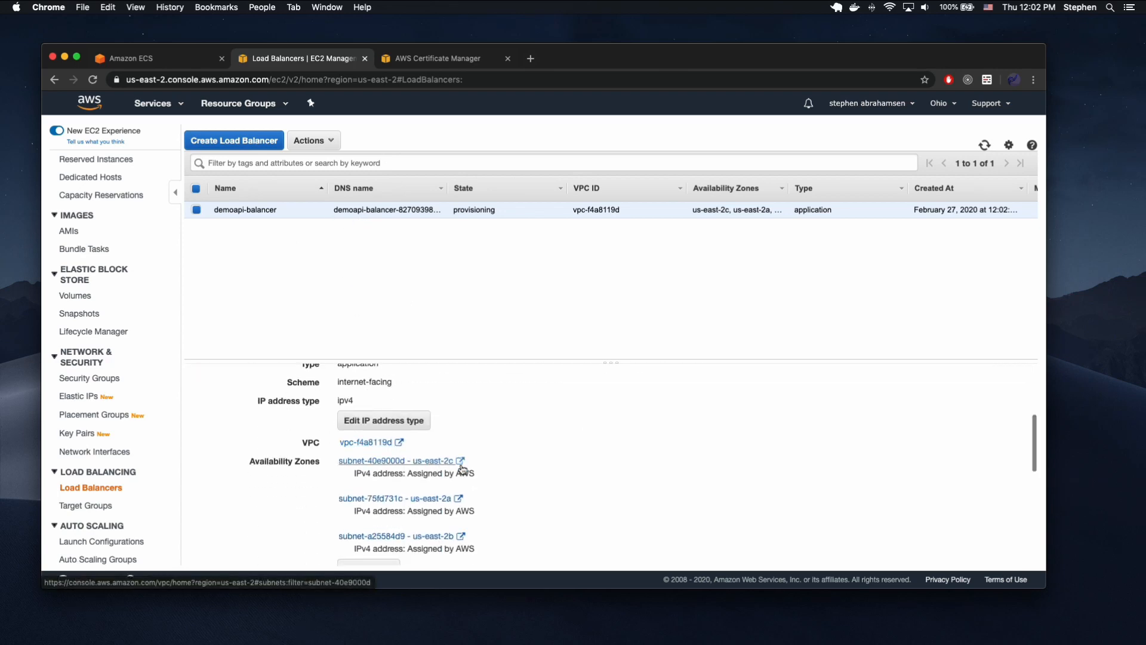
{"action": "scroll", "coordinate": [462, 468], "scroll_direction": "down", "scroll_amount": 5}
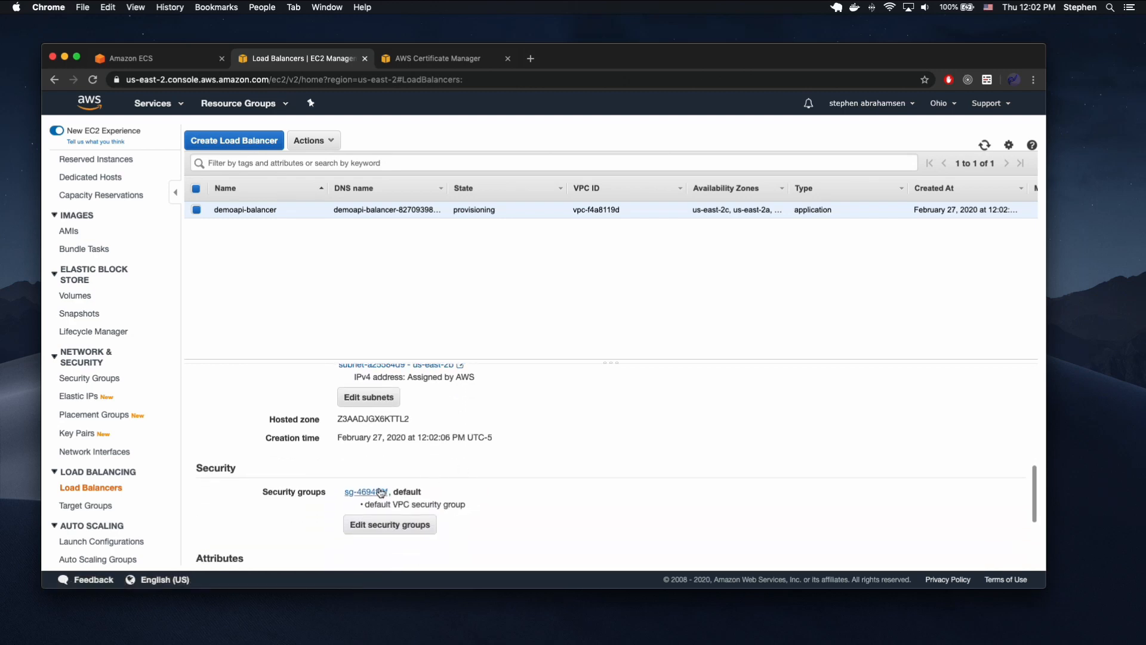
{"action": "left_click", "coordinate": [380, 491]}
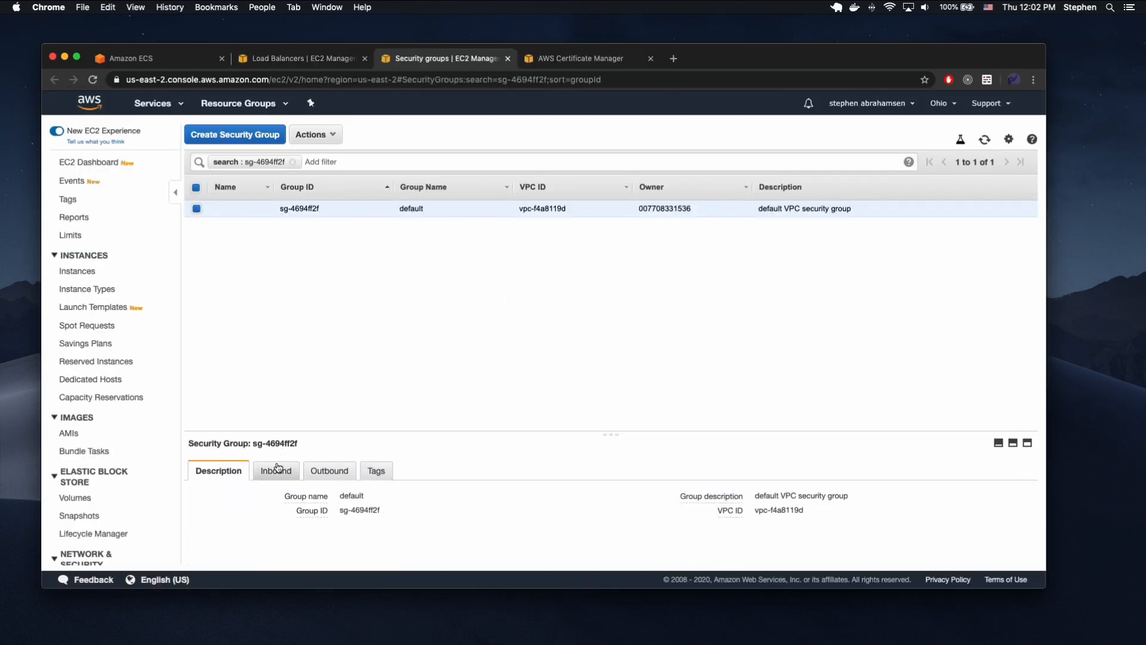
{"action": "left_click", "coordinate": [276, 470]}
{"action": "left_click", "coordinate": [210, 502]}
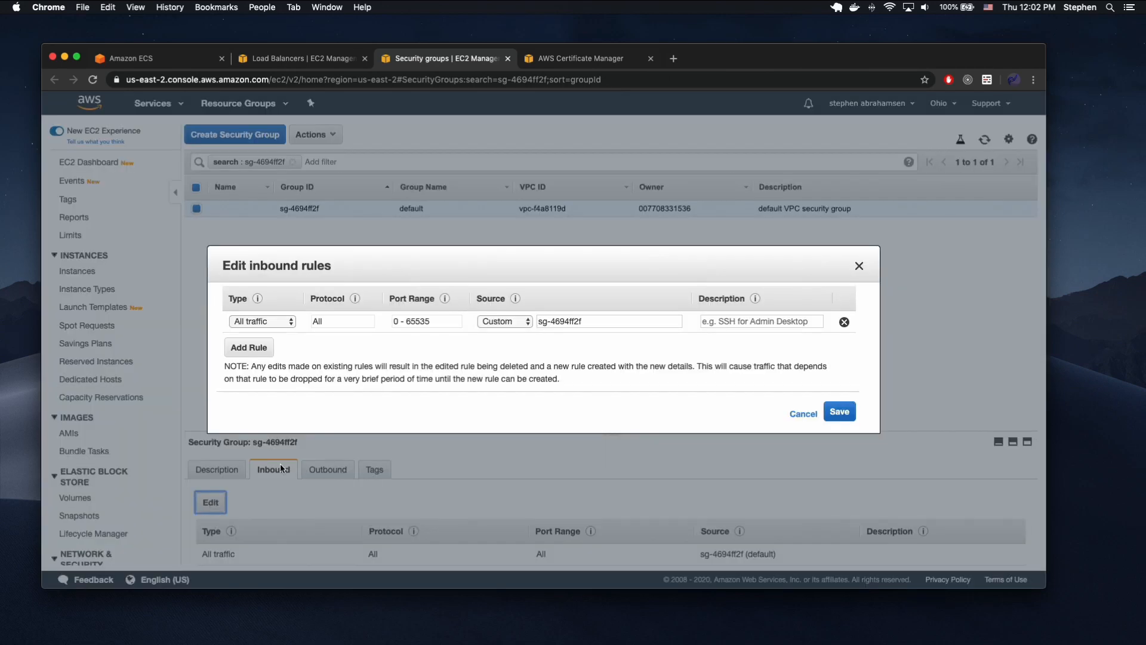
Change the all-traffic inbound rule to type HTTP with source Anywhere.
{"action": "left_click", "coordinate": [275, 321]}
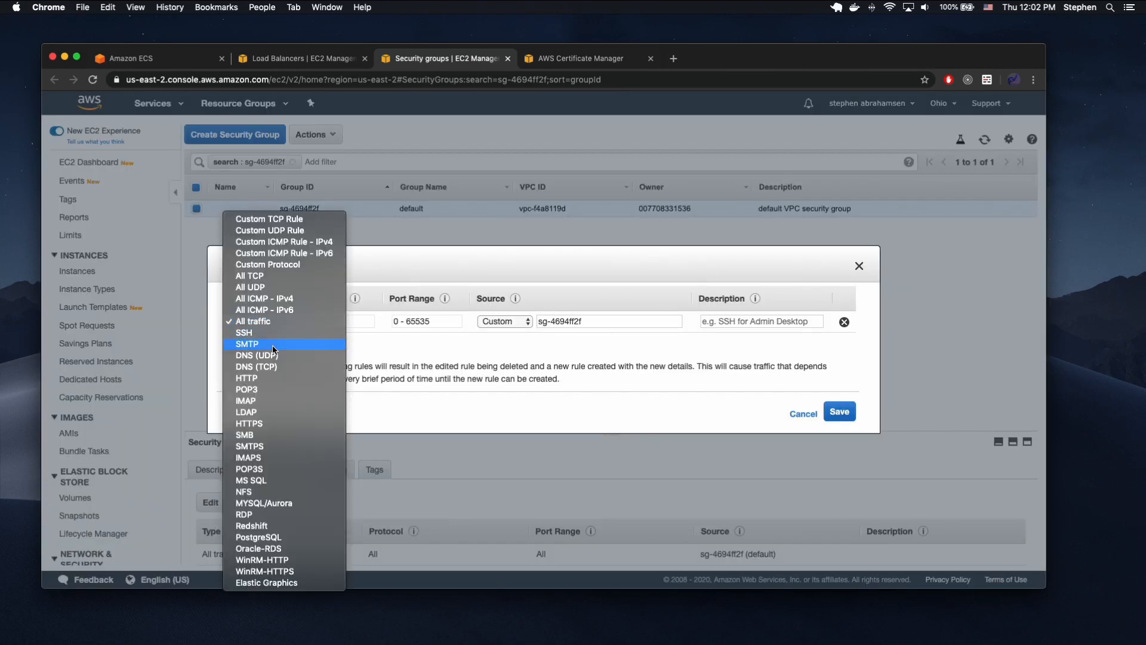
{"action": "left_click", "coordinate": [265, 377]}
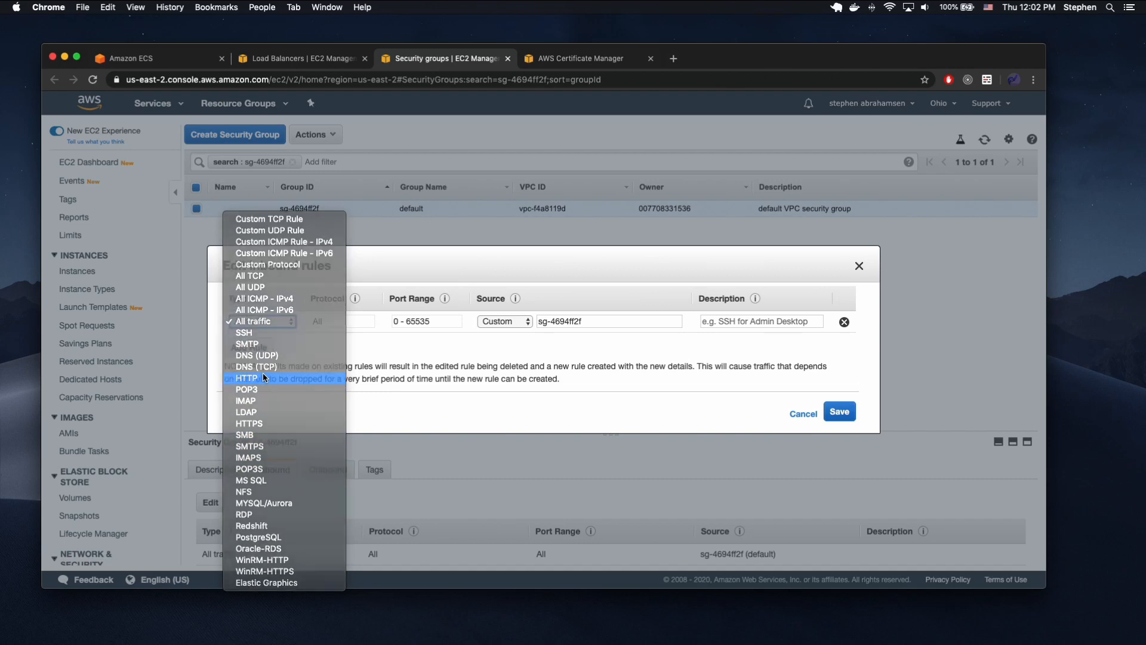
{"action": "left_click", "coordinate": [505, 321]}
{"action": "left_click", "coordinate": [513, 333]}
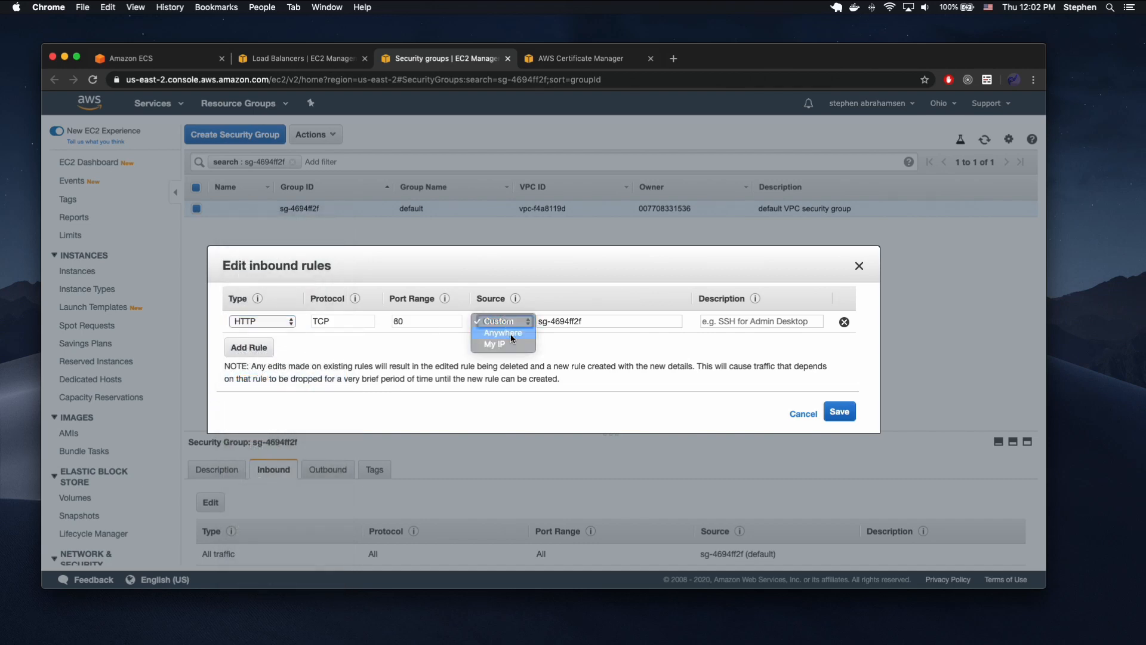
Add an HTTPS inbound rule with source Anywhere and save the security group's rules.
{"action": "left_click", "coordinate": [248, 347]}
{"action": "left_click", "coordinate": [261, 344]}
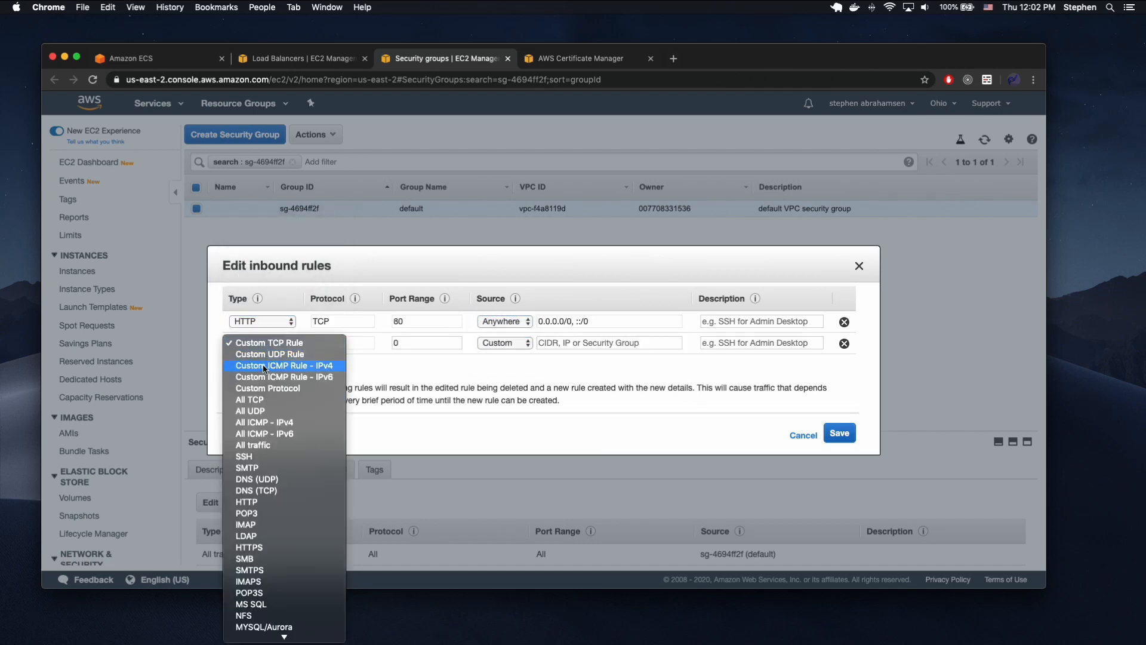
{"action": "left_click", "coordinate": [274, 546]}
{"action": "left_click", "coordinate": [505, 343]}
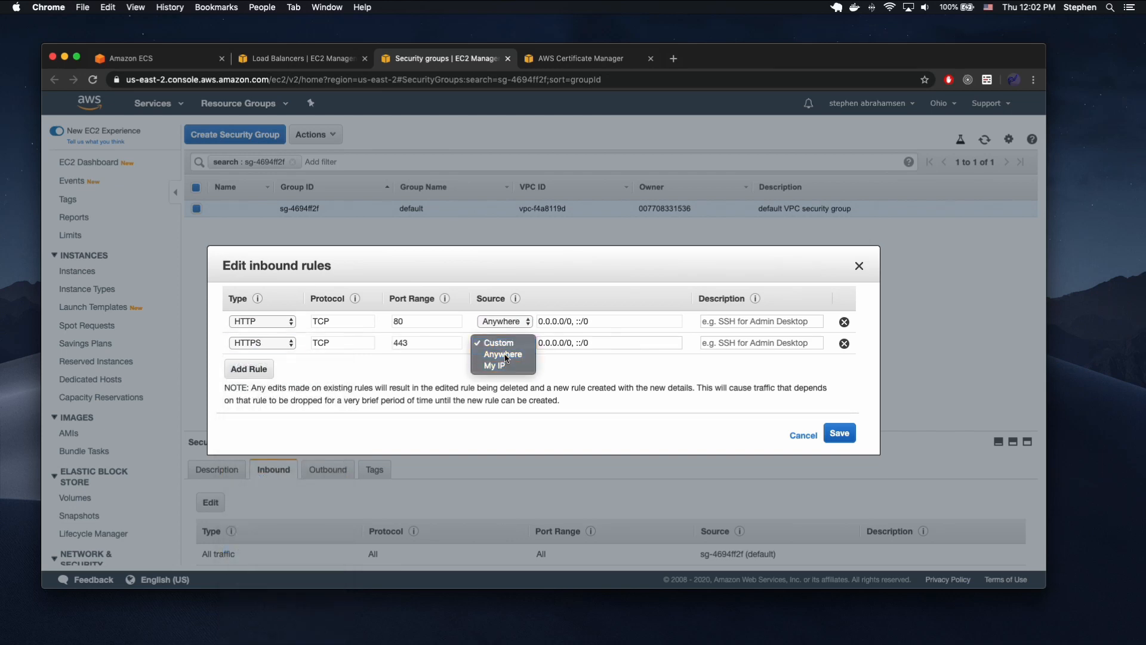
{"action": "left_click", "coordinate": [512, 354]}
{"action": "left_click", "coordinate": [839, 433]}
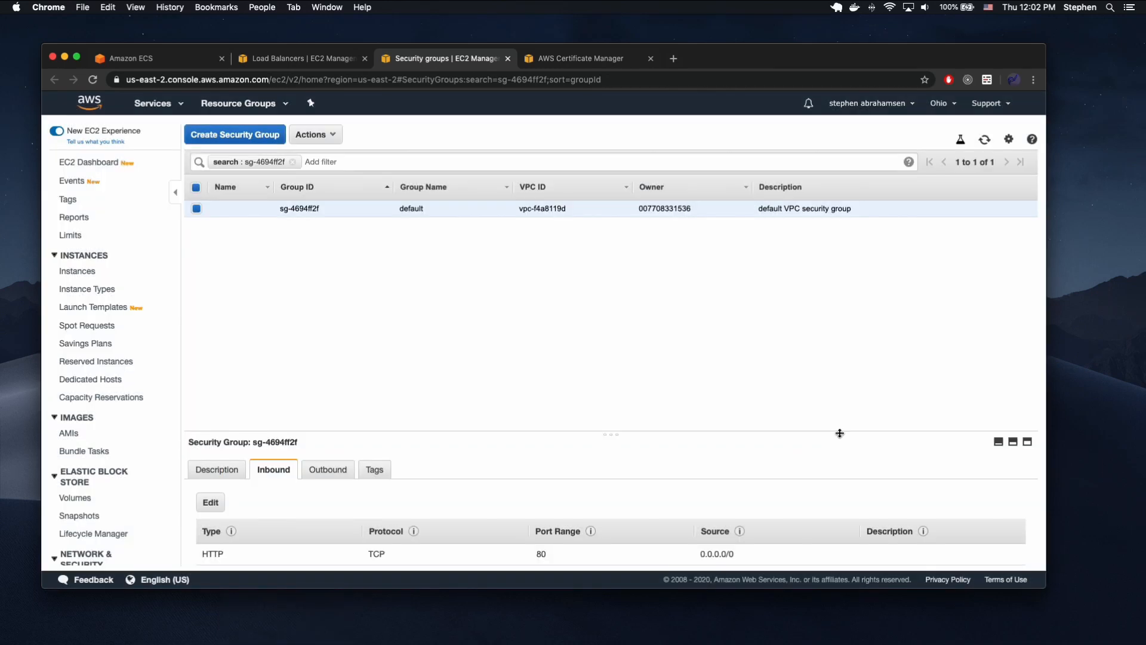
Review the default security group's saved inbound rules, checking their types, ports and sources.
{"action": "scroll", "coordinate": [473, 475], "scroll_direction": "down", "scroll_amount": 2}
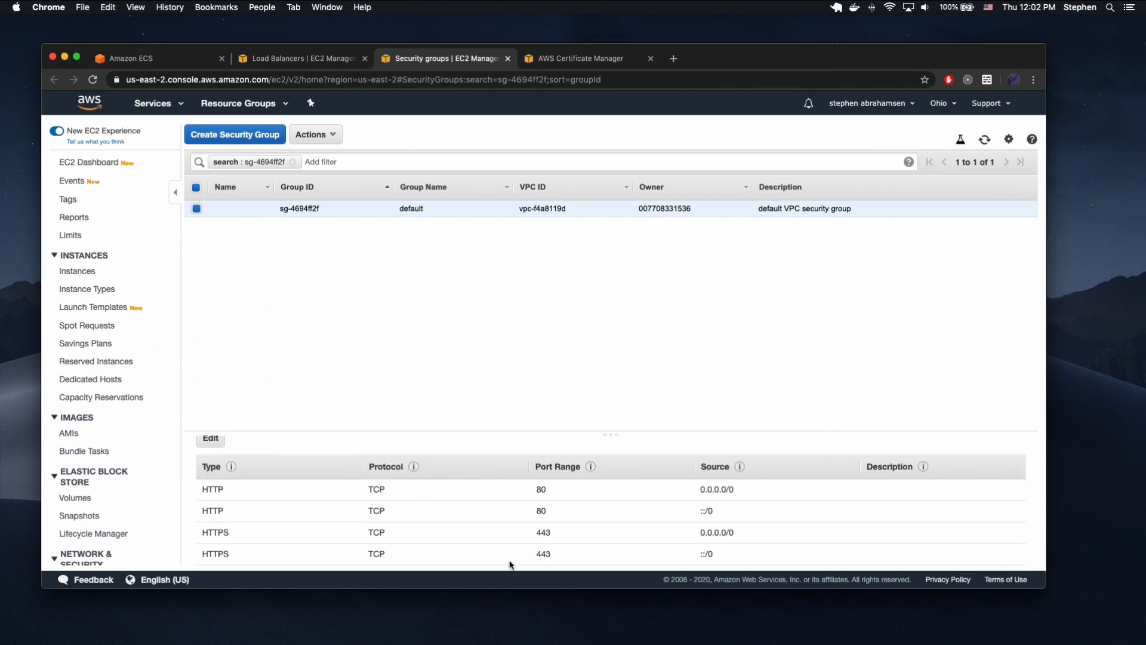
{"action": "scroll", "coordinate": [528, 512], "scroll_direction": "up", "scroll_amount": 2}
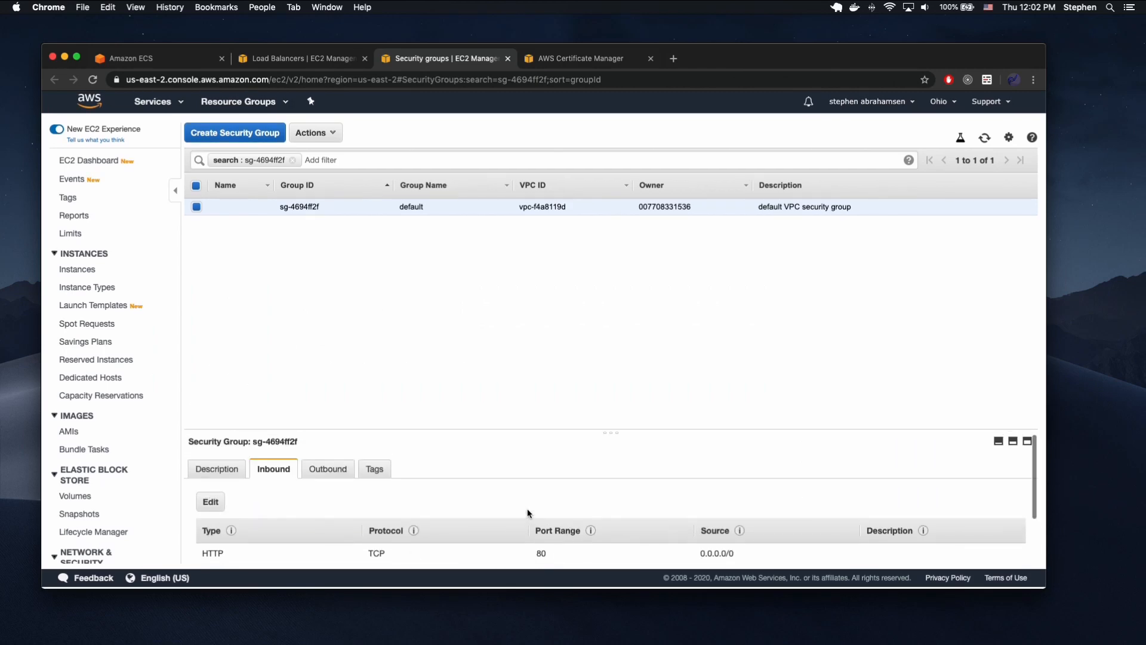
{"action": "scroll", "coordinate": [527, 512], "scroll_direction": "down", "scroll_amount": 2}
{"action": "scroll", "coordinate": [527, 511], "scroll_direction": "up", "scroll_amount": 2}
{"action": "scroll", "coordinate": [527, 511], "scroll_direction": "down", "scroll_amount": 2}
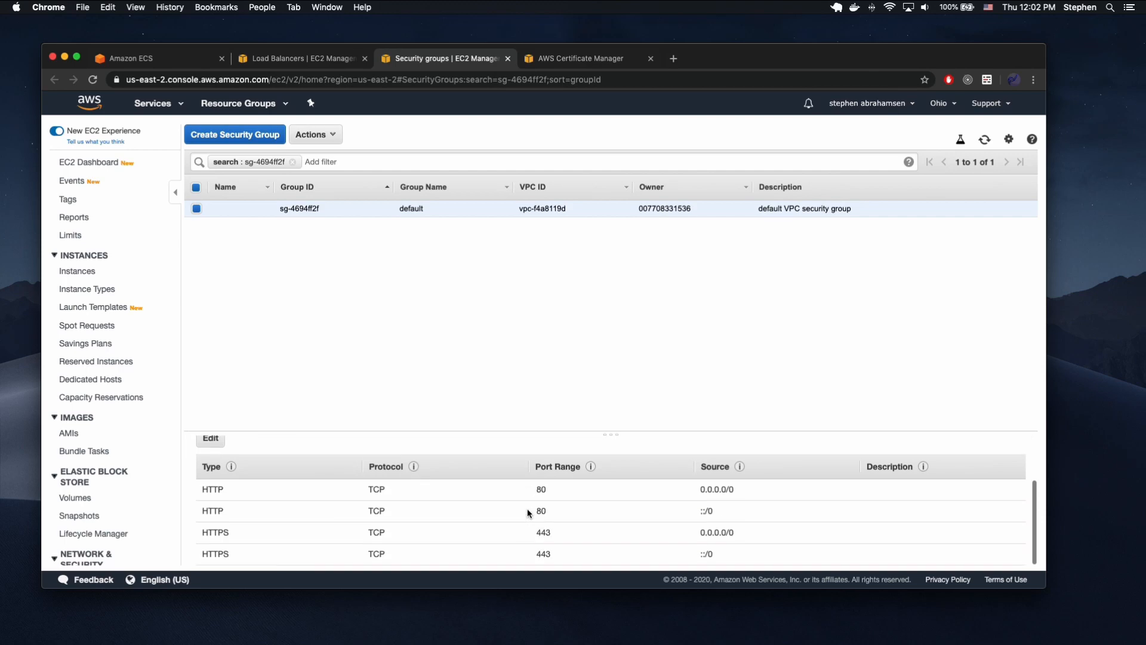
{"action": "scroll", "coordinate": [527, 511], "scroll_direction": "up", "scroll_amount": 2}
{"action": "scroll", "coordinate": [528, 507], "scroll_direction": "up", "scroll_amount": 1}
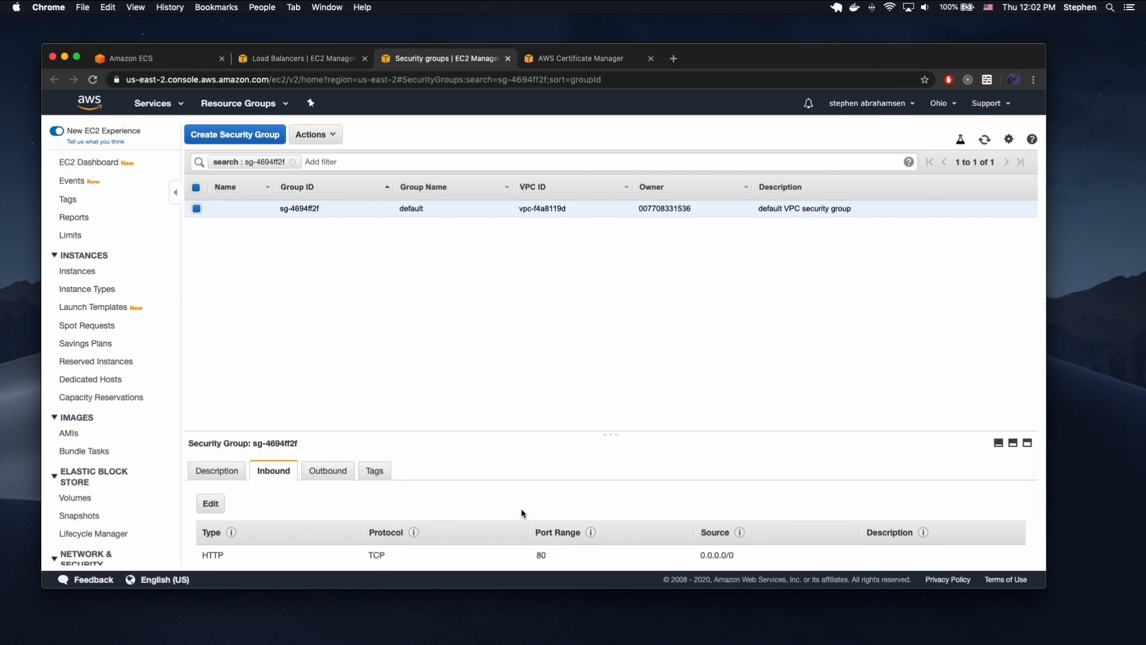
Reopen the inbound rules for editing and add a rule of type All traffic.
{"action": "left_click", "coordinate": [209, 504]}
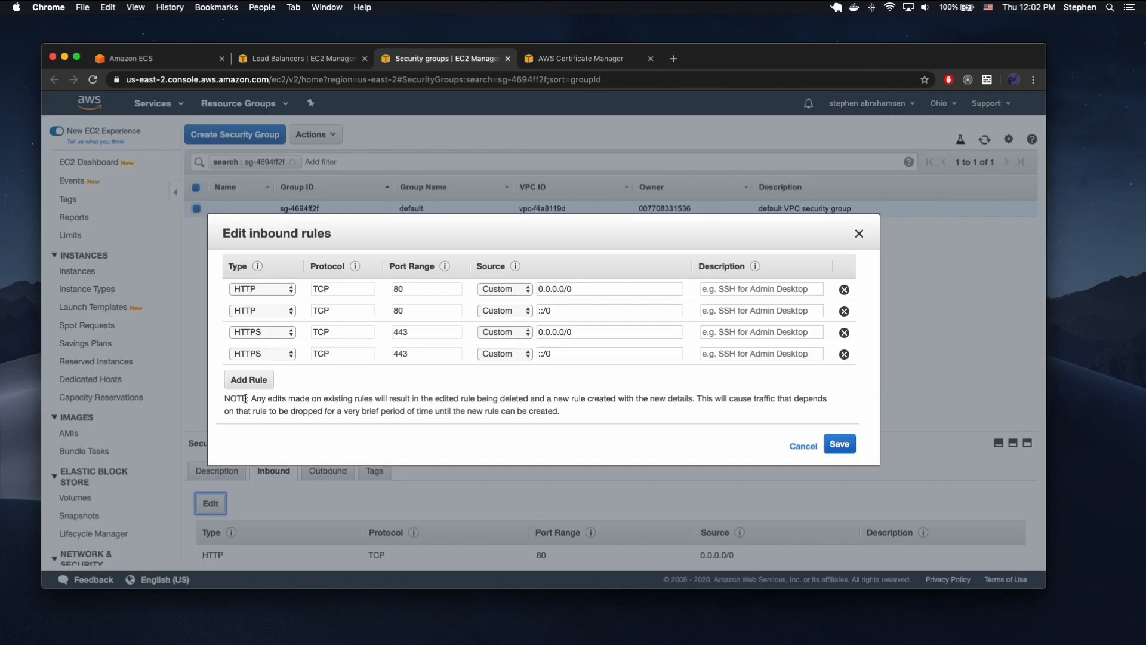
{"action": "left_click", "coordinate": [248, 380]}
{"action": "left_click", "coordinate": [275, 378]}
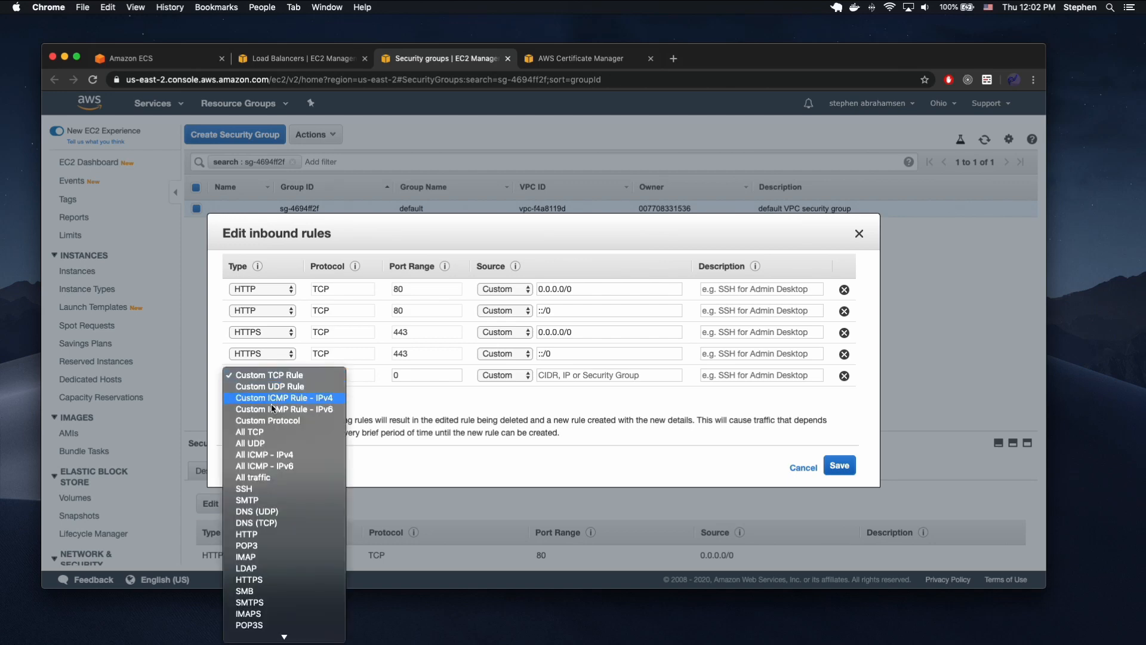
{"action": "left_click", "coordinate": [265, 478]}
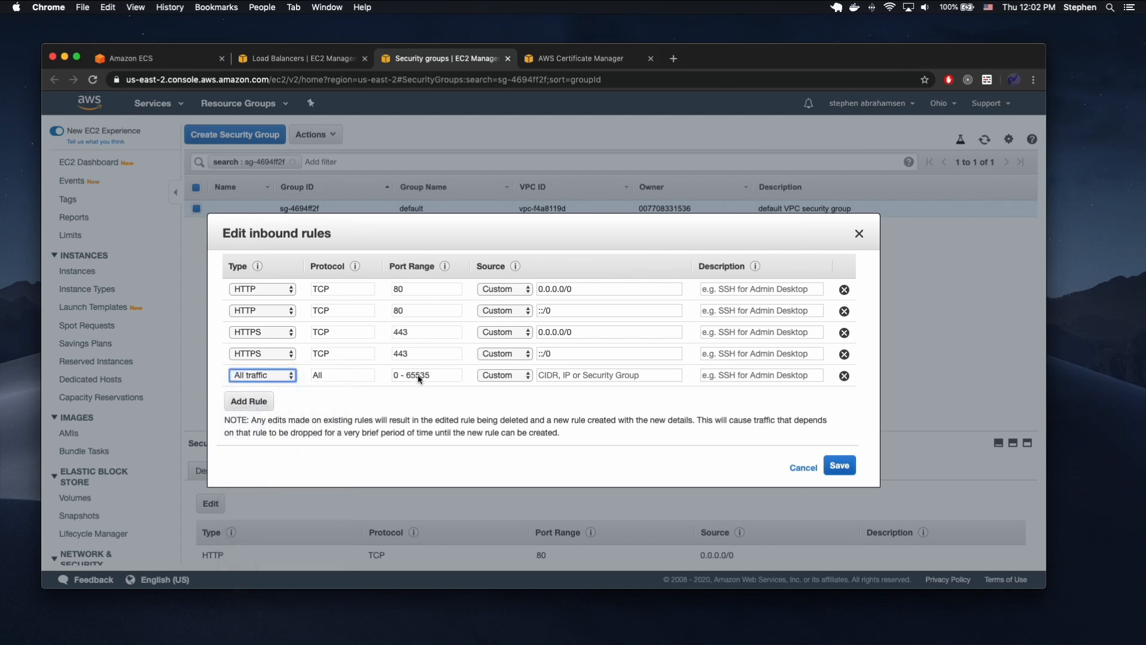
Set the all-traffic rule's custom source to the default security group sg-4694ff2f, save, and check the rule list.
{"action": "left_click", "coordinate": [529, 376]}
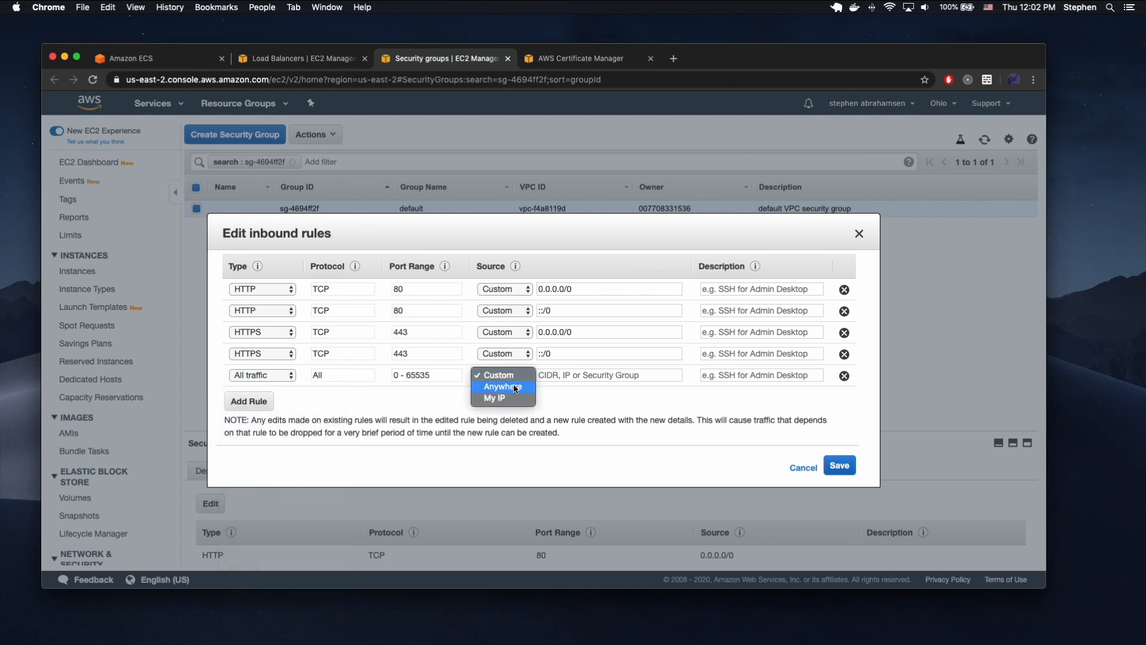
{"action": "left_click", "coordinate": [568, 391]}
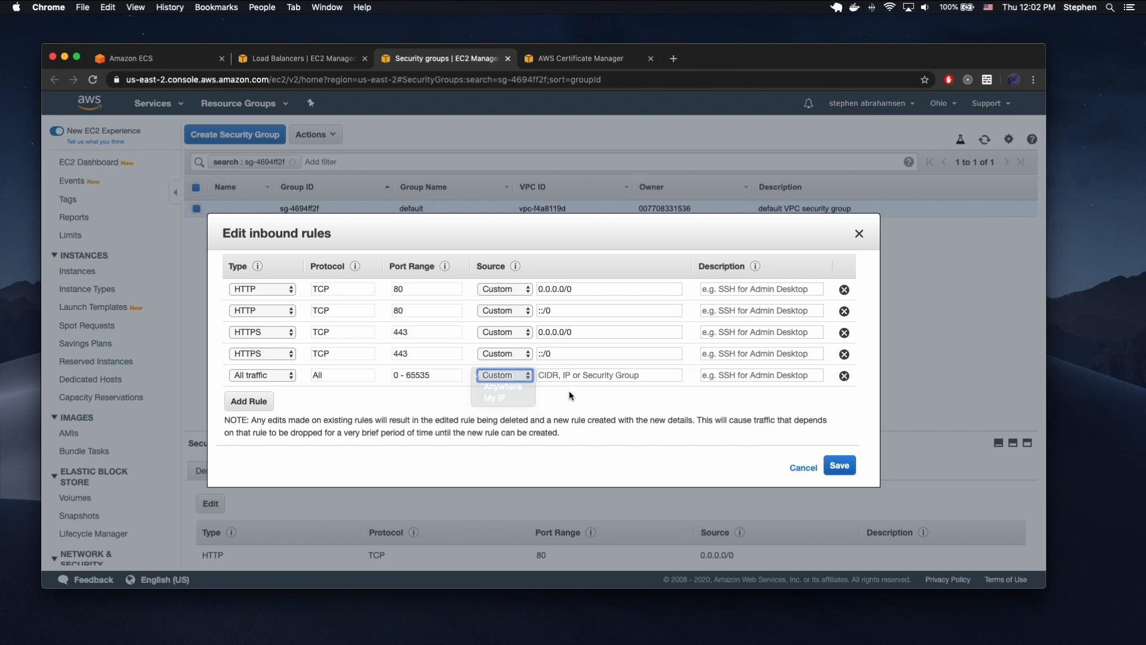
{"action": "left_click", "coordinate": [567, 375]}
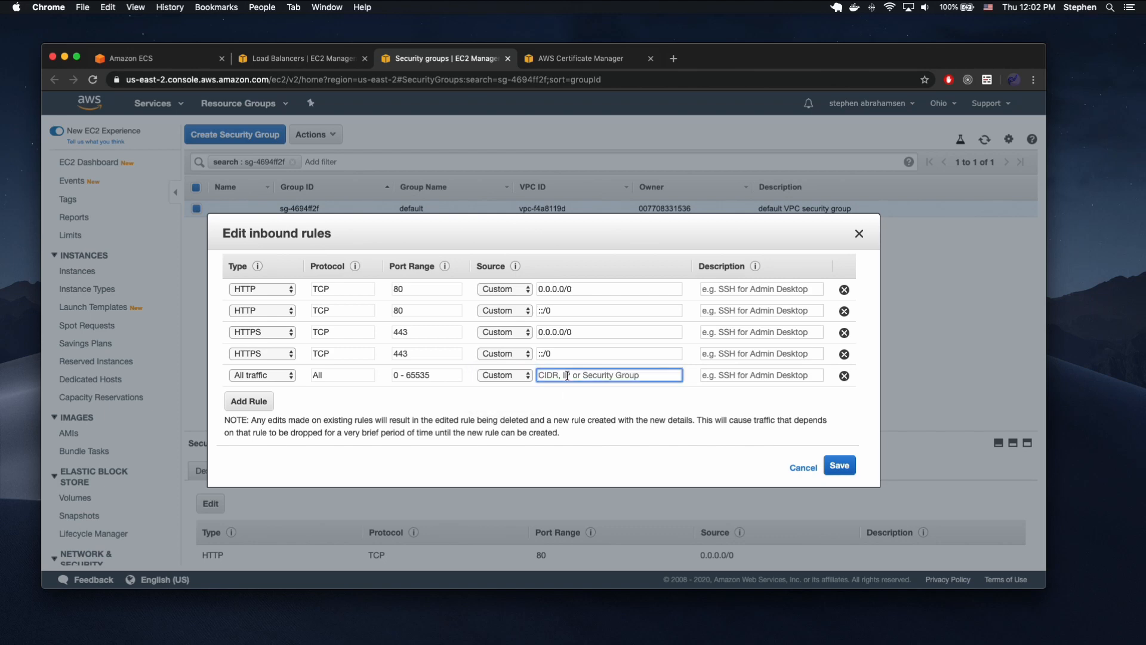
{"action": "type", "text": "vpc"}
{"action": "key", "text": "BackSpace"}
{"action": "key", "text": "BackSpace"}
{"action": "key", "text": "BackSpace"}
{"action": "type", "text": "s"}
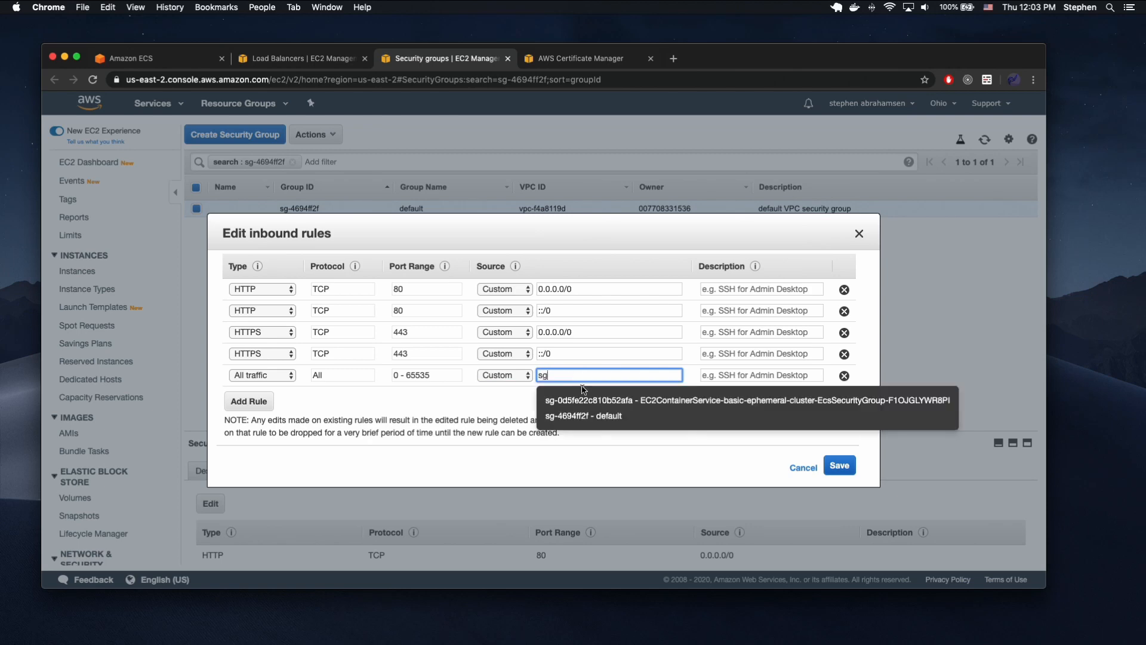
{"action": "type", "text": "g"}
{"action": "left_click", "coordinate": [585, 415]}
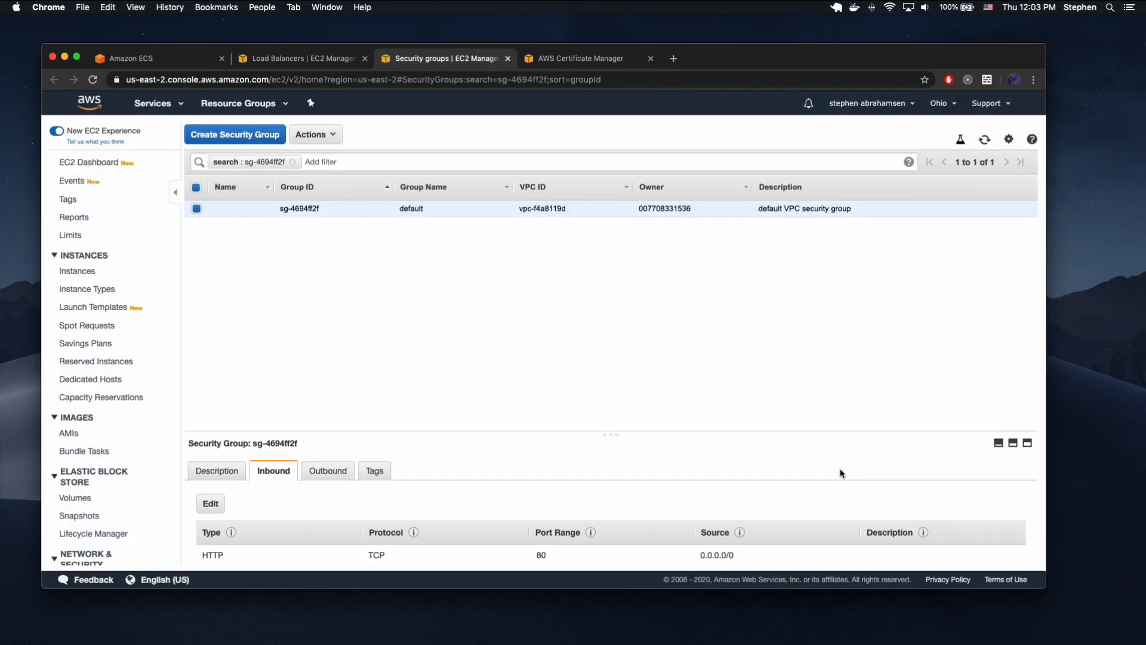
{"action": "scroll", "coordinate": [619, 441], "scroll_direction": "down", "scroll_amount": 3}
{"action": "scroll", "coordinate": [584, 487], "scroll_direction": "up", "scroll_amount": 3}
{"action": "scroll", "coordinate": [471, 484], "scroll_direction": "down", "scroll_amount": 3}
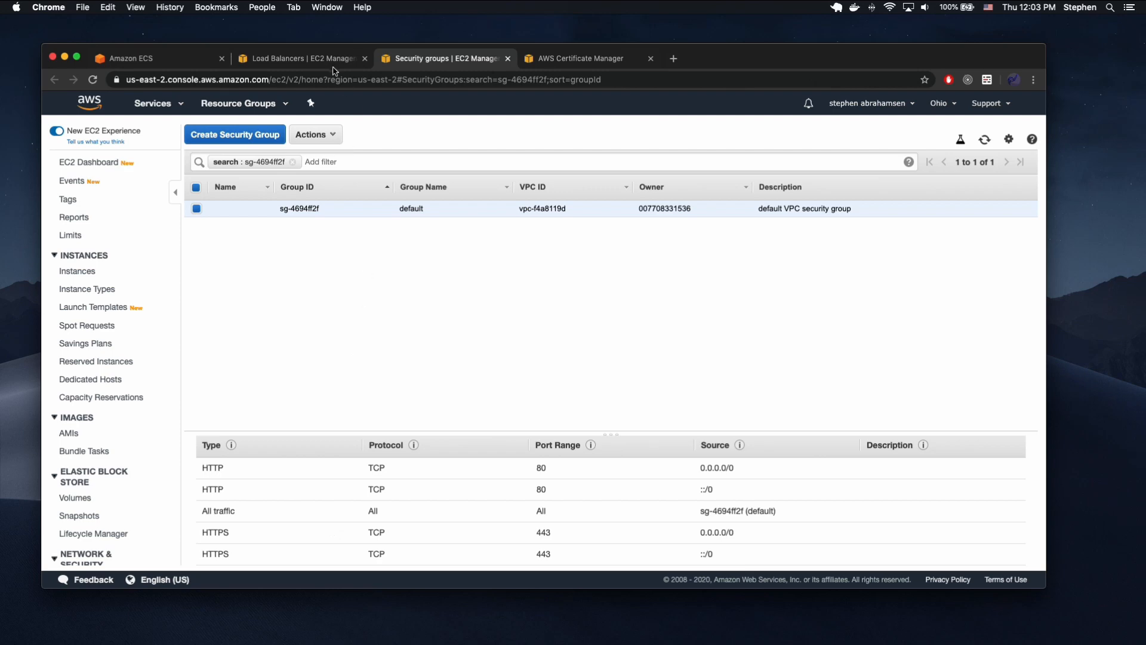
Return to the Amazon ECS page and open basic-ephemeral-cluster from its launch status.
{"action": "key", "text": "ctrl+shift+Tab"}
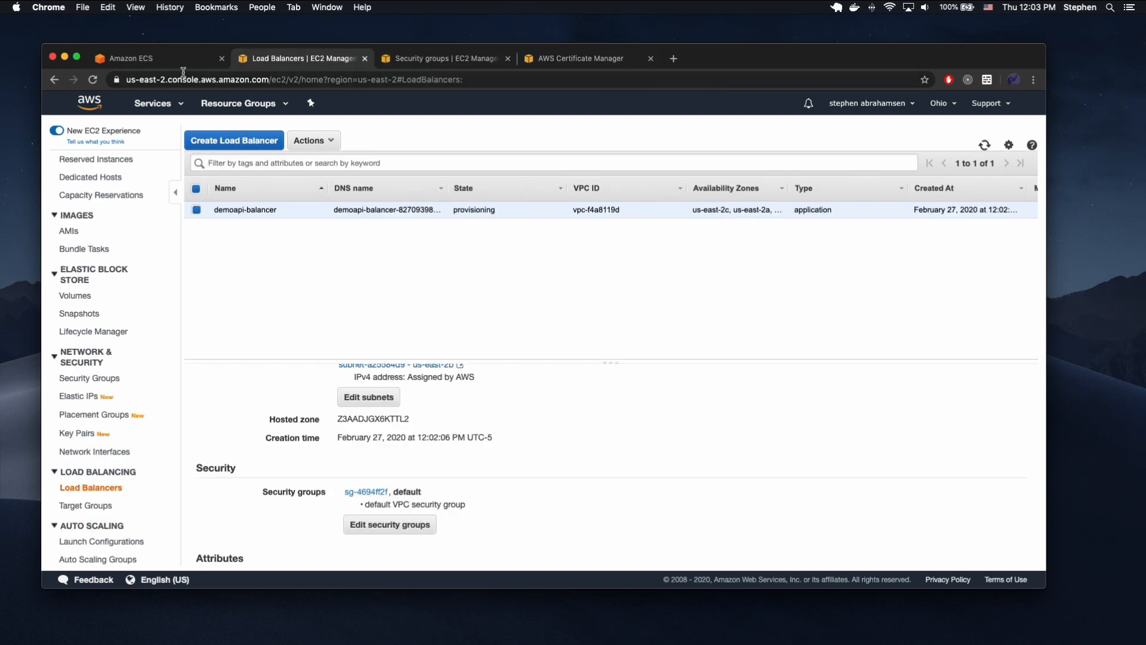
{"action": "left_click", "coordinate": [162, 60]}
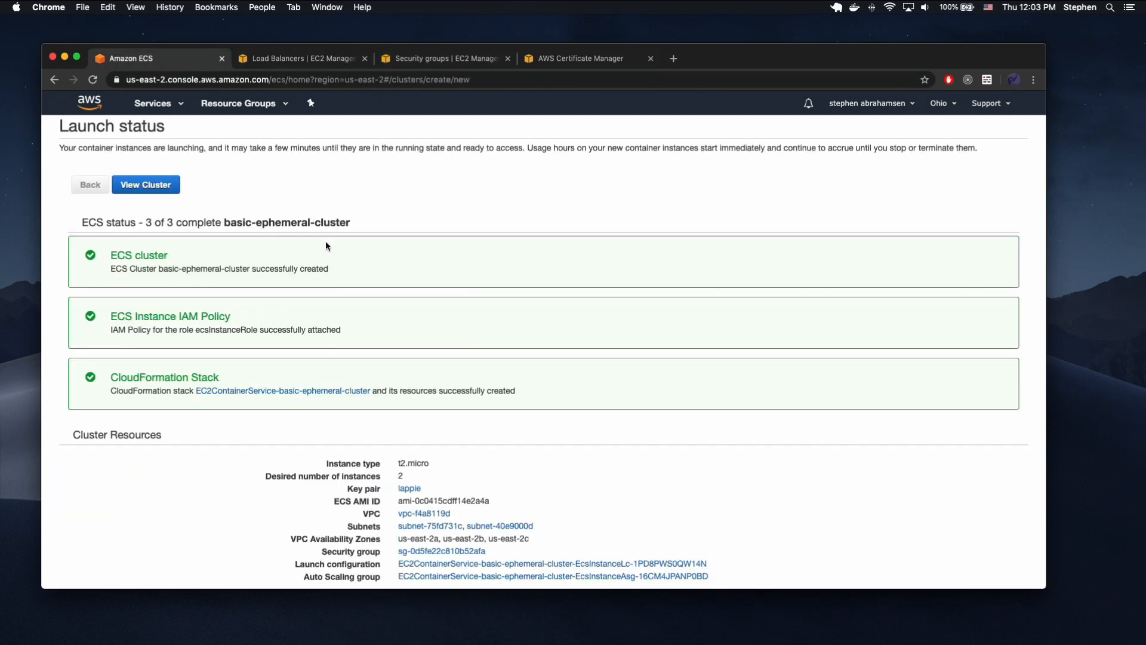
{"action": "left_click", "coordinate": [162, 190]}
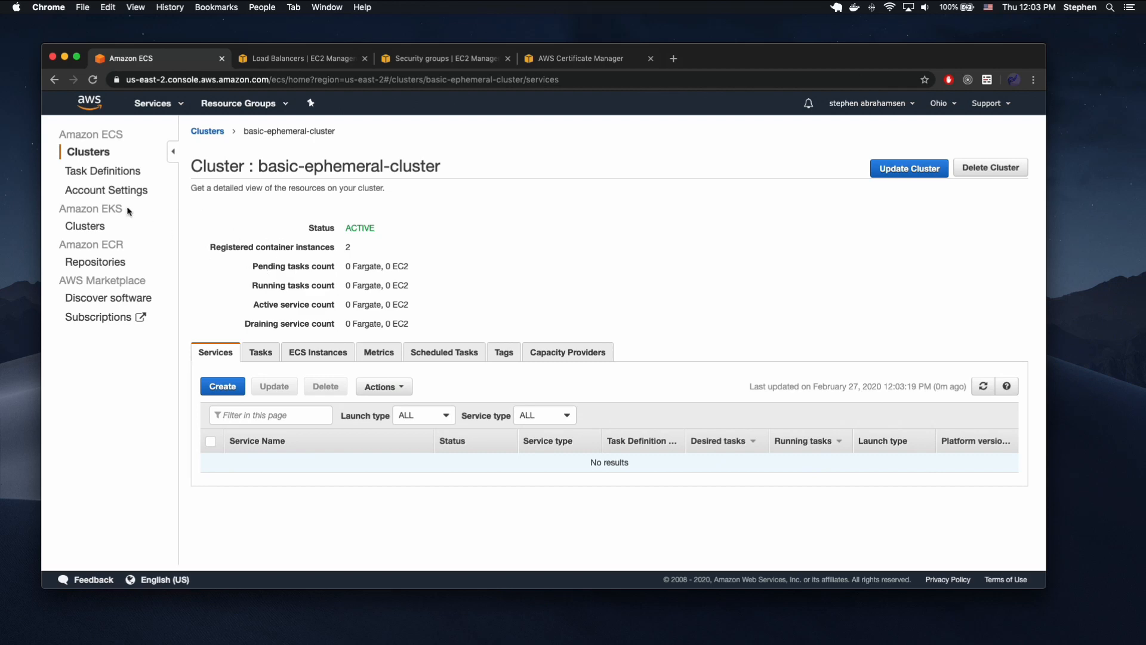
Start a new ECS task definition with the EC2 launch type and continue to its configuration.
{"action": "left_click", "coordinate": [104, 173]}
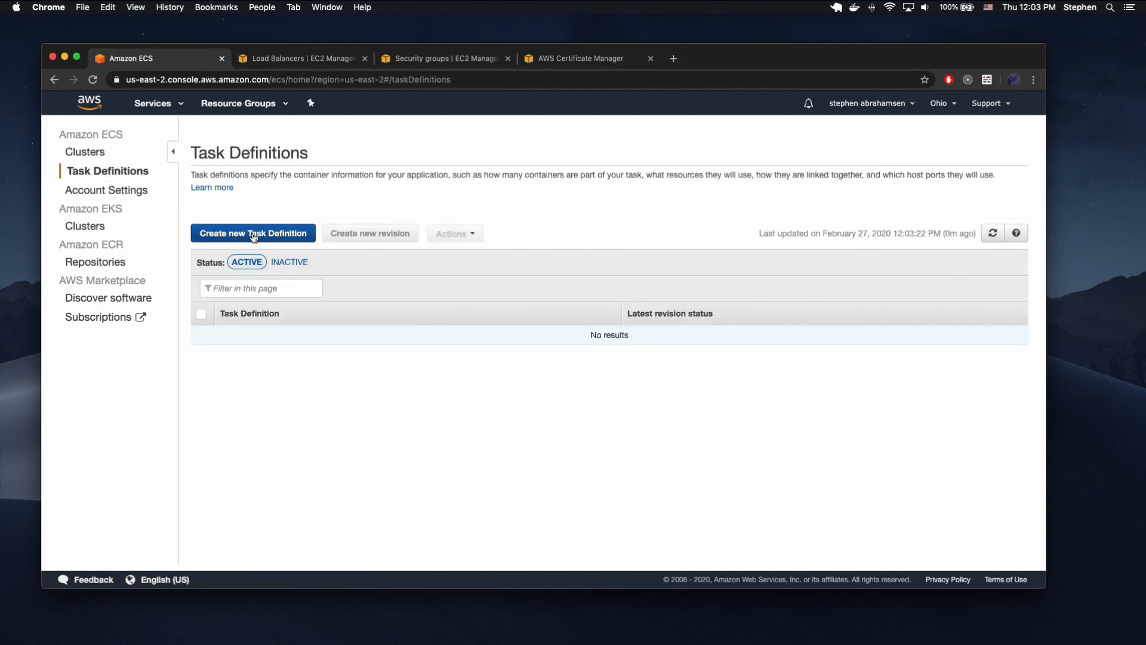
{"action": "left_click", "coordinate": [256, 238]}
{"action": "left_click", "coordinate": [653, 314]}
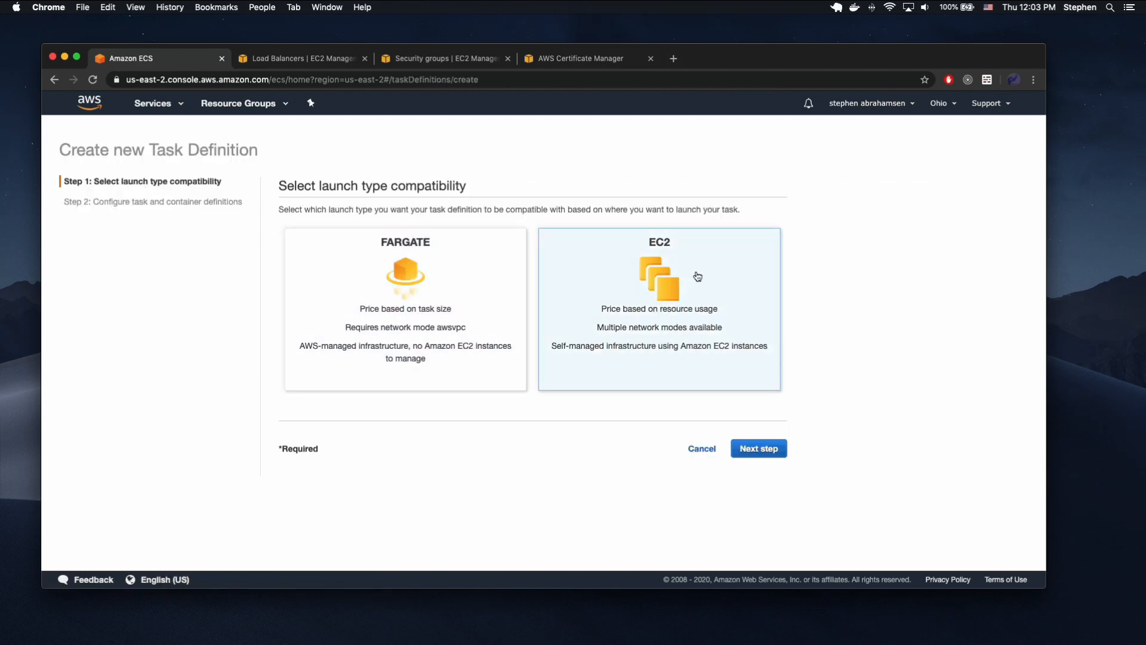
{"action": "left_click", "coordinate": [776, 448]}
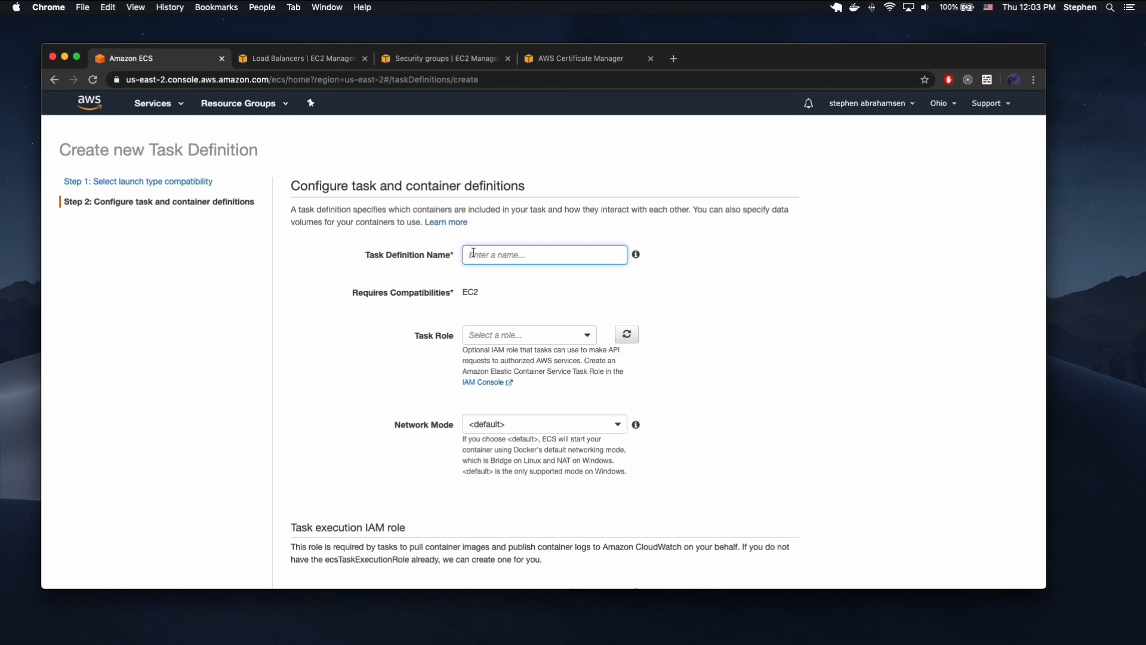
Switch to VS Code and examine the $CONTAINER_NAME variable in the printf command of buildspec.yml.
{"action": "key", "text": "ctrl+Up"}
{"action": "left_click", "coordinate": [783, 250]}
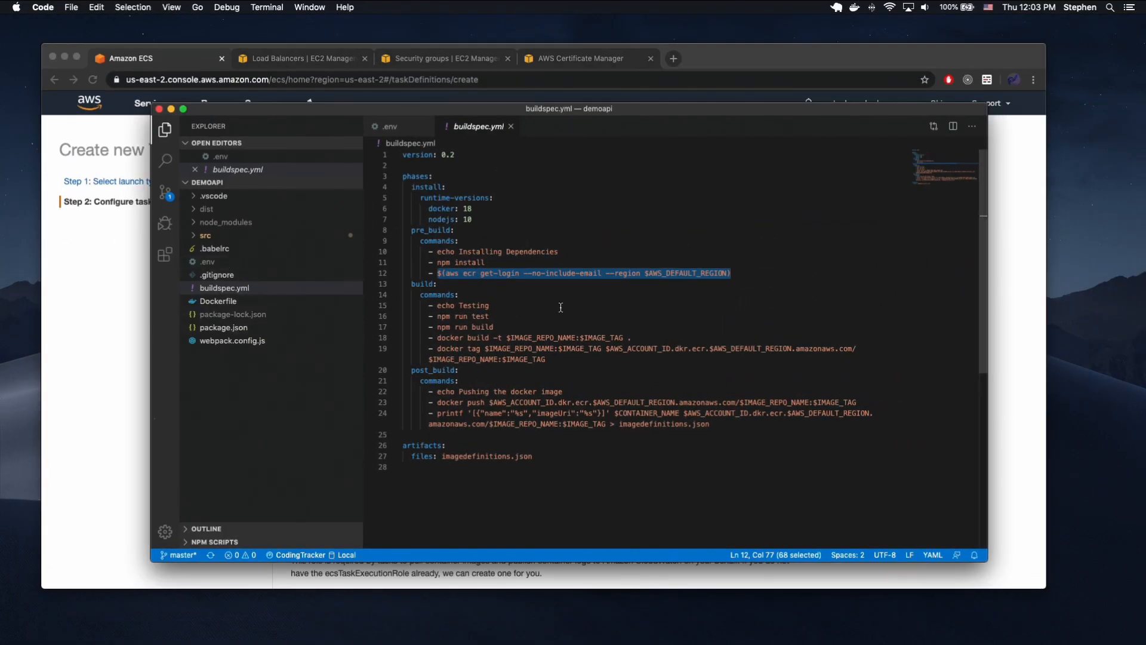
{"action": "key", "text": "Down"}
{"action": "key", "text": "Down"}
{"action": "key", "text": "Down"}
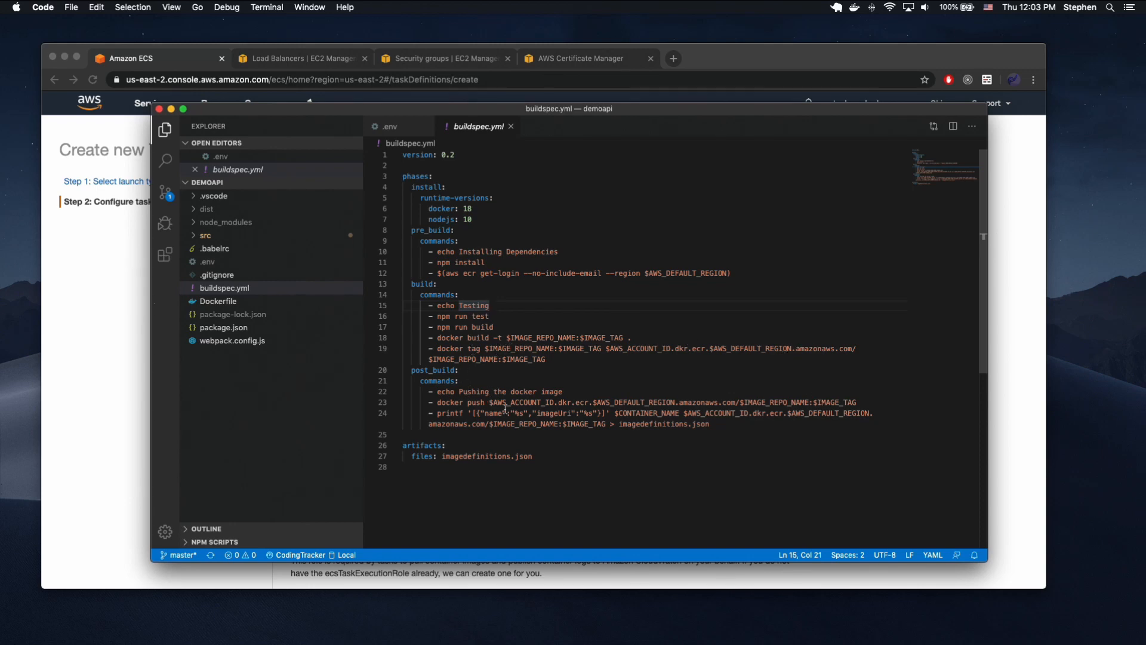
{"action": "double_click", "coordinate": [645, 411]}
{"action": "left_click", "coordinate": [657, 435]}
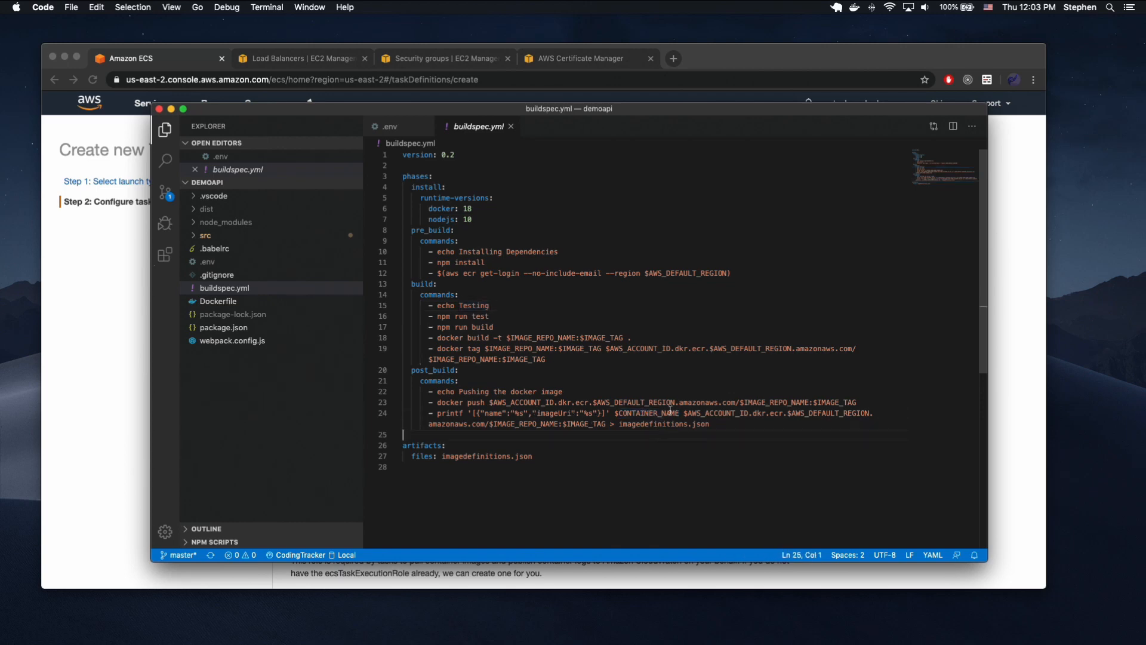
{"action": "left_click_drag", "start_coordinate": [681, 412], "coordinate": [614, 412]}
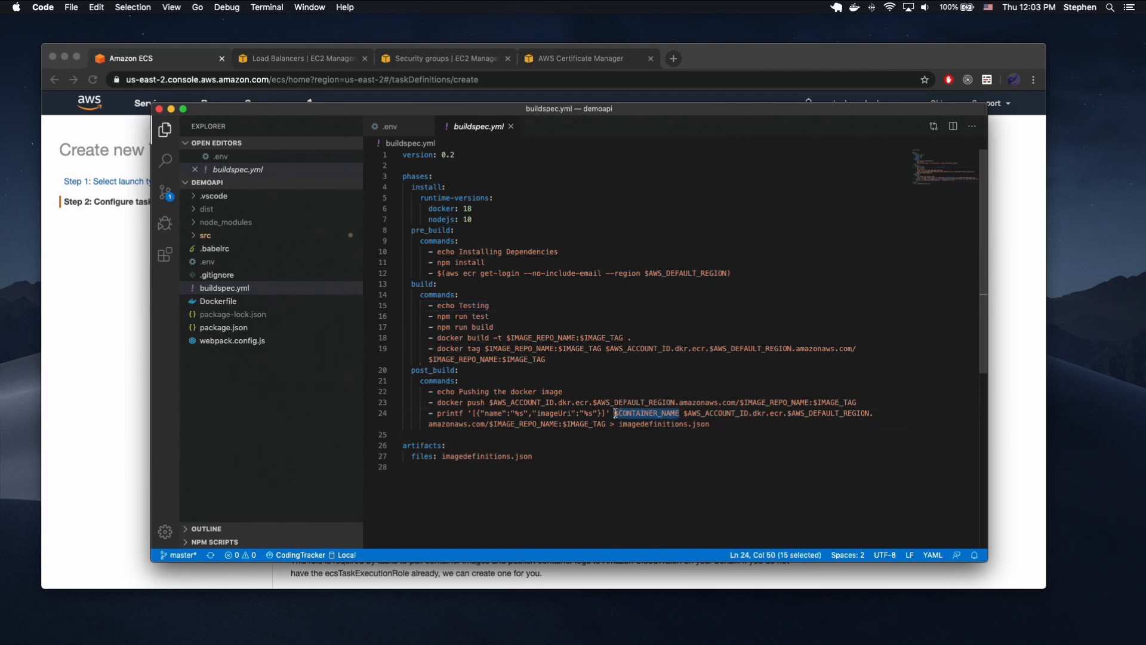
Switch back to Chrome and name the task definition demoapi-video.
{"action": "left_click", "coordinate": [102, 353]}
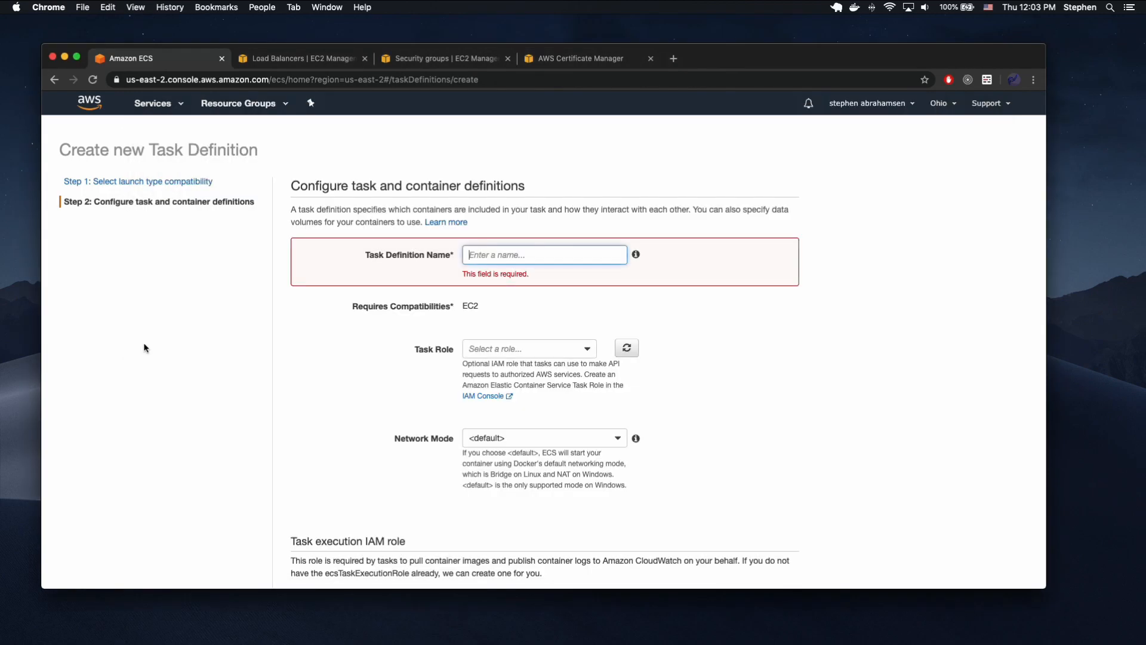
{"action": "scroll", "coordinate": [512, 261], "scroll_direction": "down", "scroll_amount": 10}
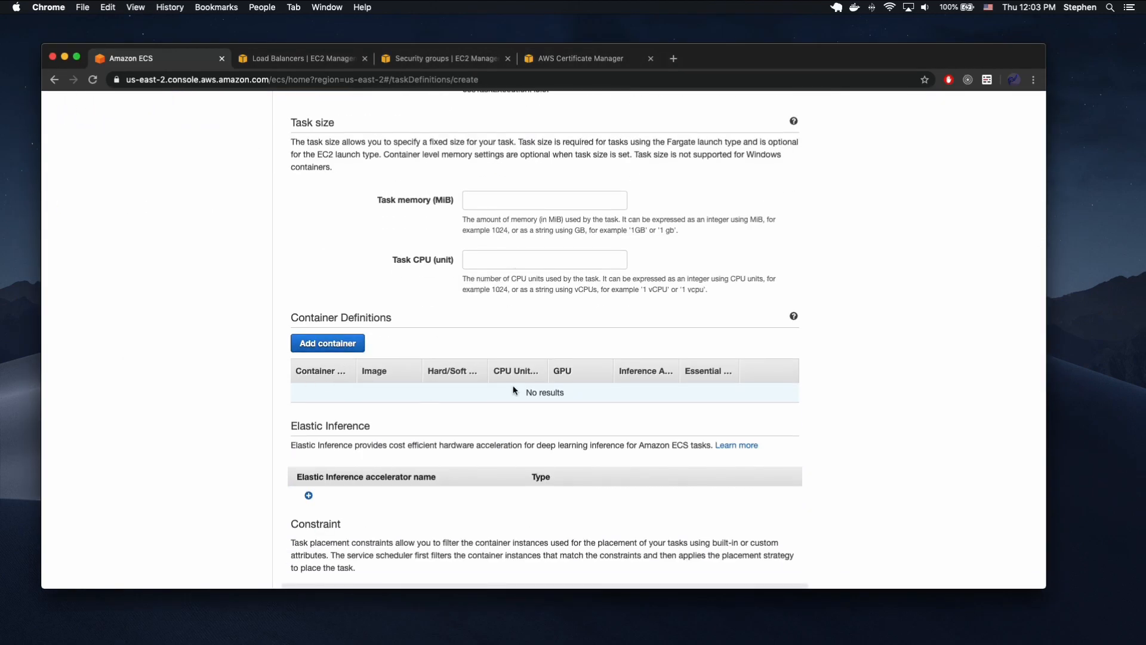
{"action": "scroll", "coordinate": [513, 390], "scroll_direction": "up", "scroll_amount": 10}
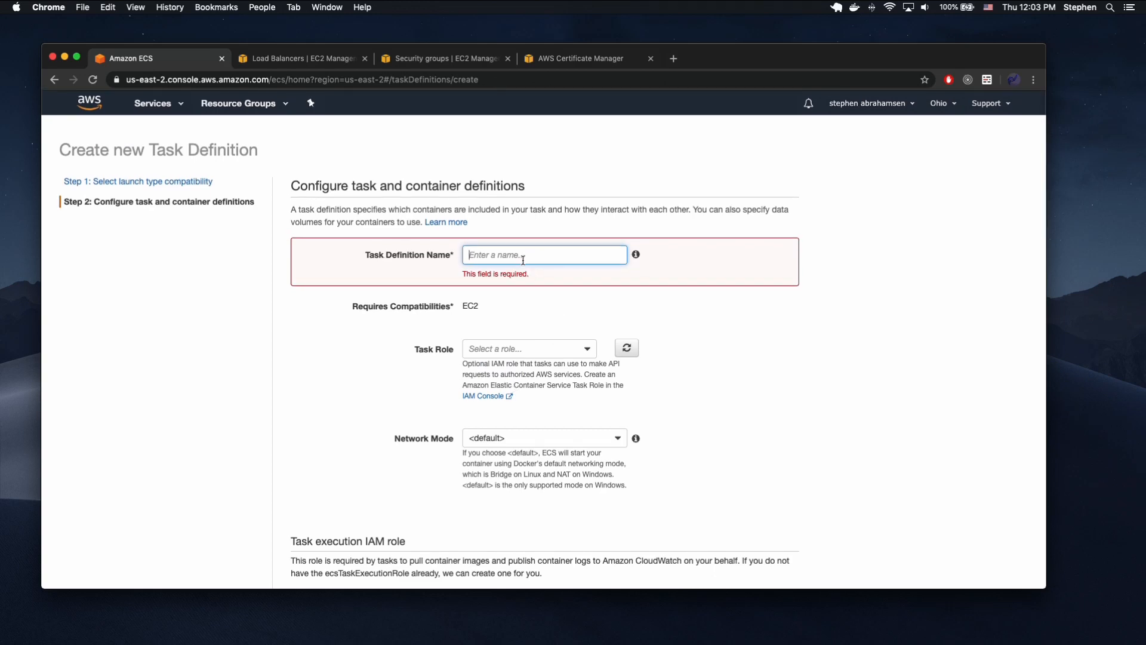
{"action": "scroll", "coordinate": [522, 260], "scroll_direction": "down", "scroll_amount": 8}
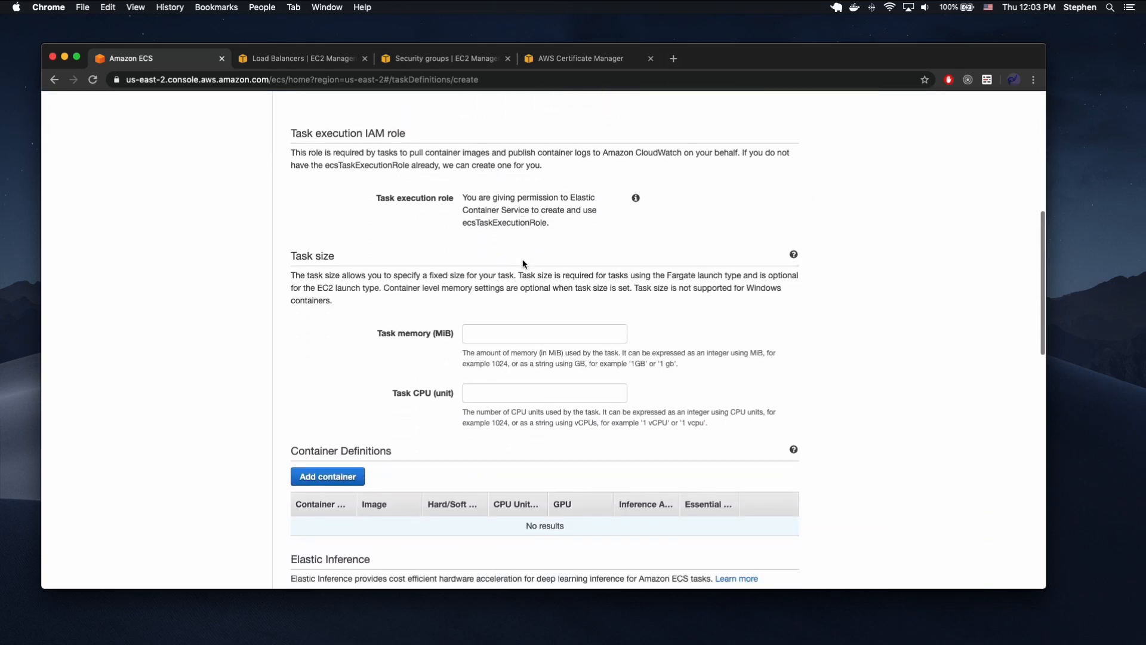
{"action": "scroll", "coordinate": [606, 388], "scroll_direction": "up", "scroll_amount": 8}
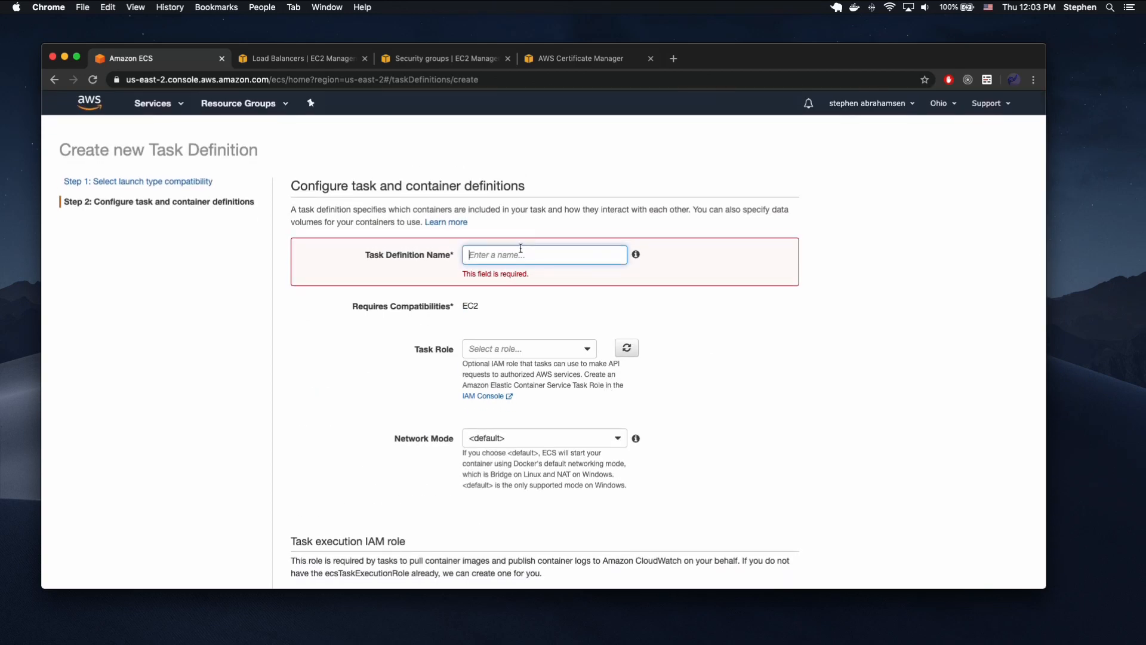
{"action": "left_click", "coordinate": [517, 257]}
{"action": "type", "text": "demoapi-video"}
Read the description of the default network mode and look over the task execution role and task size settings.
{"action": "scroll", "coordinate": [517, 376], "scroll_direction": "down", "scroll_amount": 3}
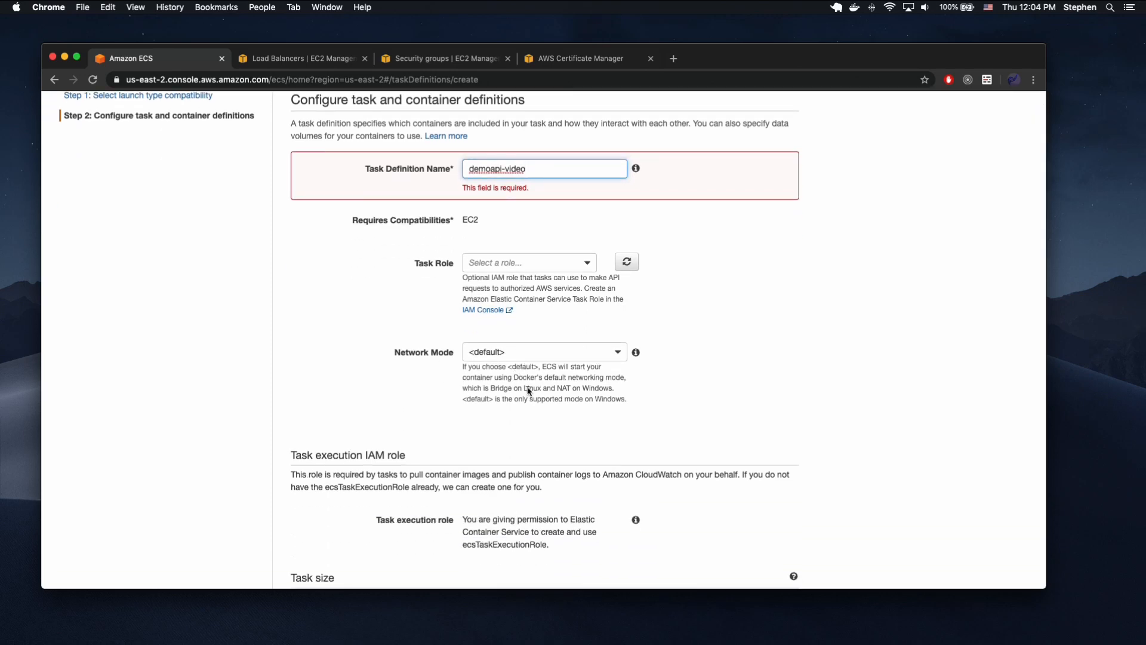
{"action": "left_click_drag", "start_coordinate": [462, 353], "coordinate": [639, 392]}
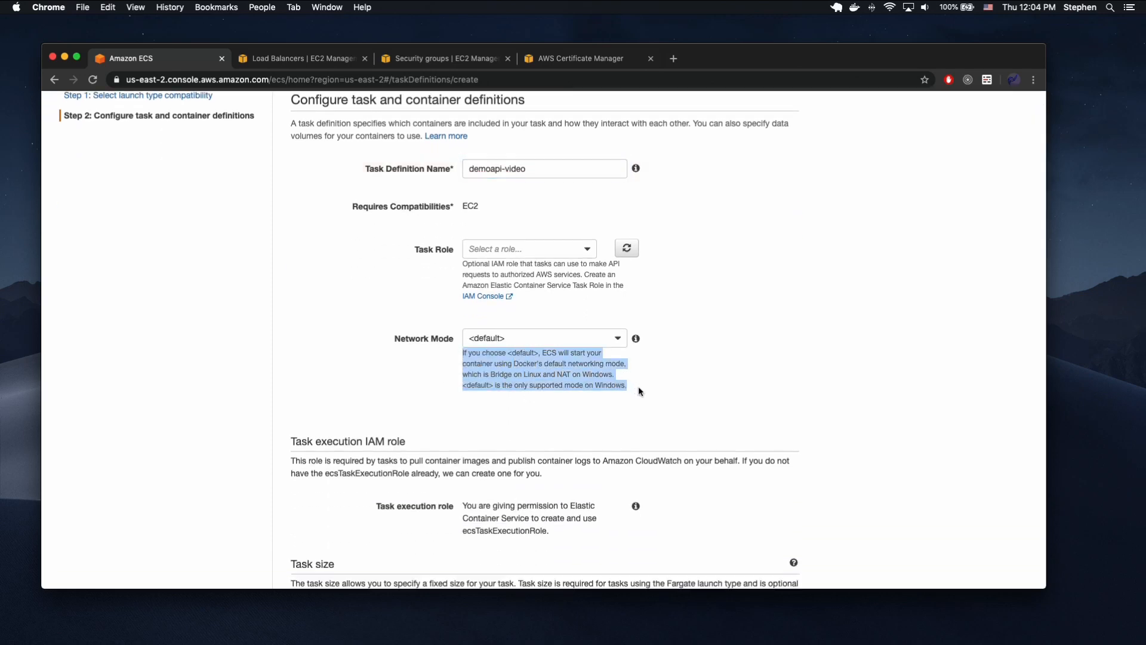
{"action": "scroll", "coordinate": [622, 371], "scroll_direction": "down", "scroll_amount": 2}
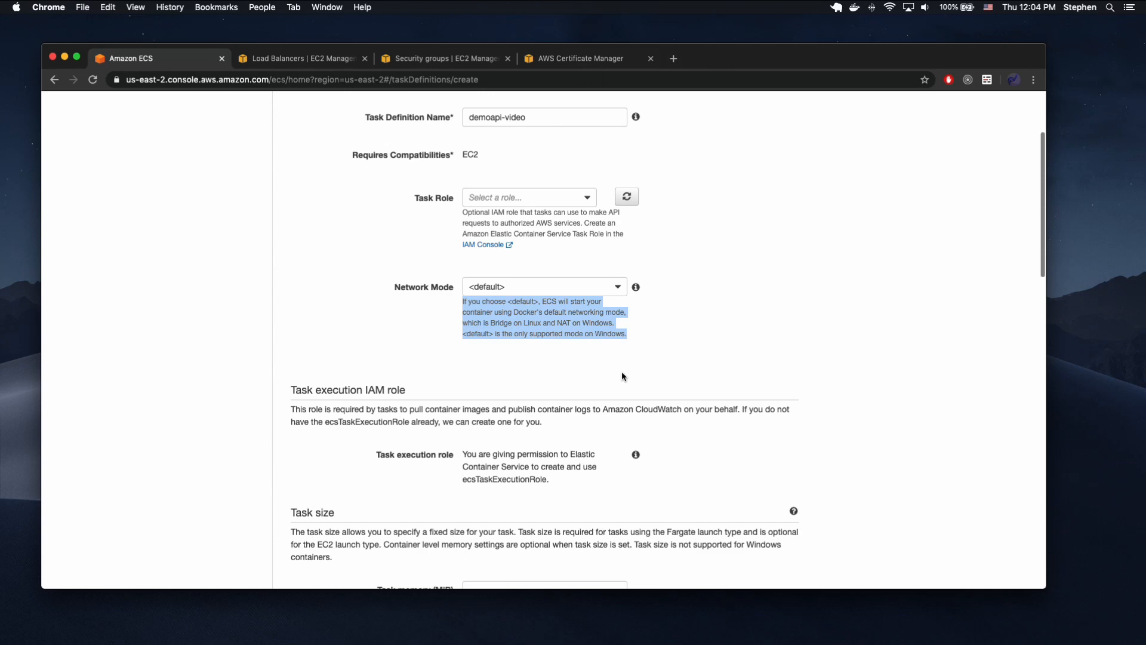
{"action": "double_click", "coordinate": [505, 321]}
{"action": "scroll", "coordinate": [496, 323], "scroll_direction": "down", "scroll_amount": 5}
{"action": "scroll", "coordinate": [499, 308], "scroll_direction": "down", "scroll_amount": 4}
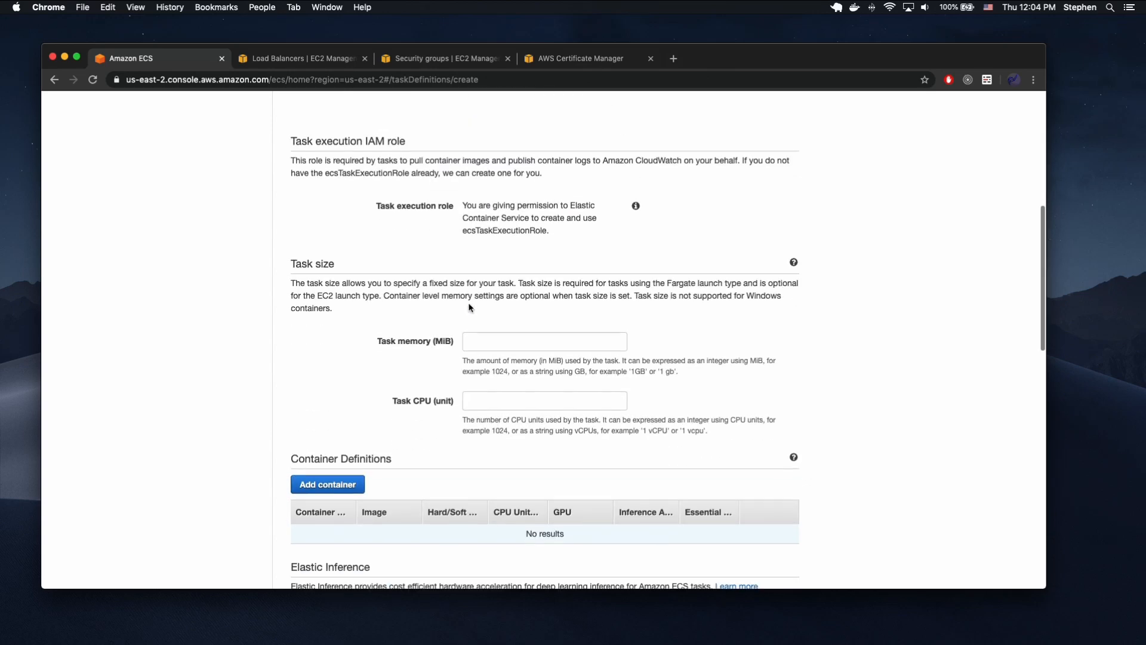
Leave the task memory empty and open the form for adding a container to the task definition.
{"action": "left_click", "coordinate": [485, 340]}
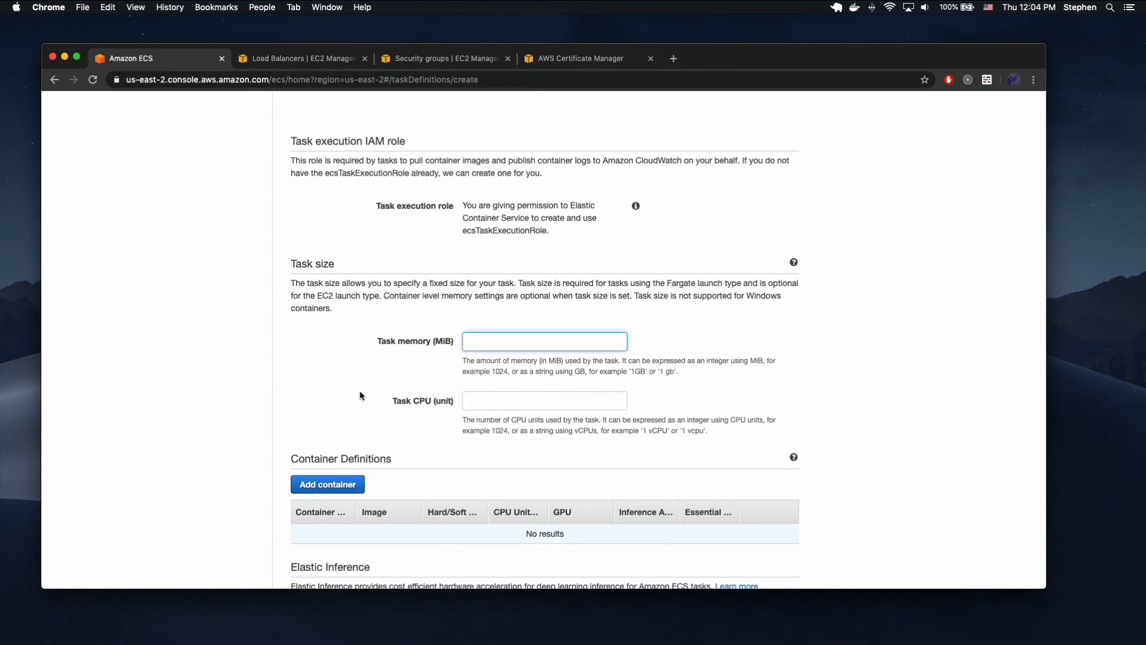
{"action": "scroll", "coordinate": [361, 397], "scroll_direction": "down", "scroll_amount": 3}
{"action": "left_click", "coordinate": [342, 391]}
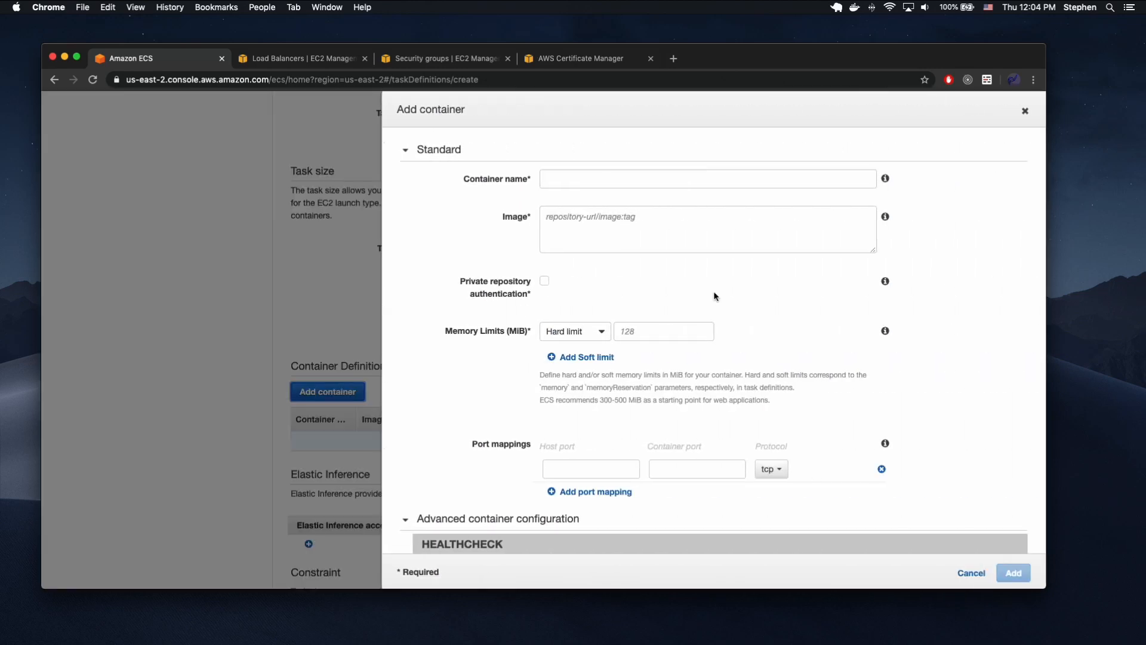
{"action": "left_click", "coordinate": [587, 178]}
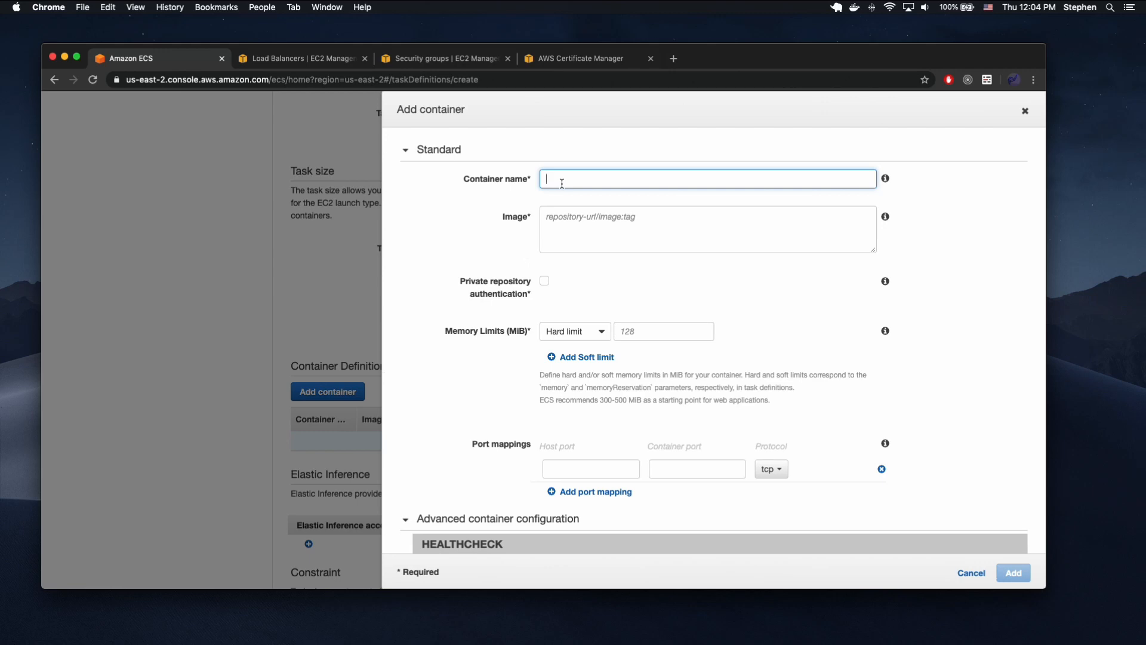
Switch to VS Code and examine the printf command and the imagedefinitions.json artifact in buildspec.yml.
{"action": "key", "text": "ctrl+Up"}
{"action": "left_click", "coordinate": [795, 266]}
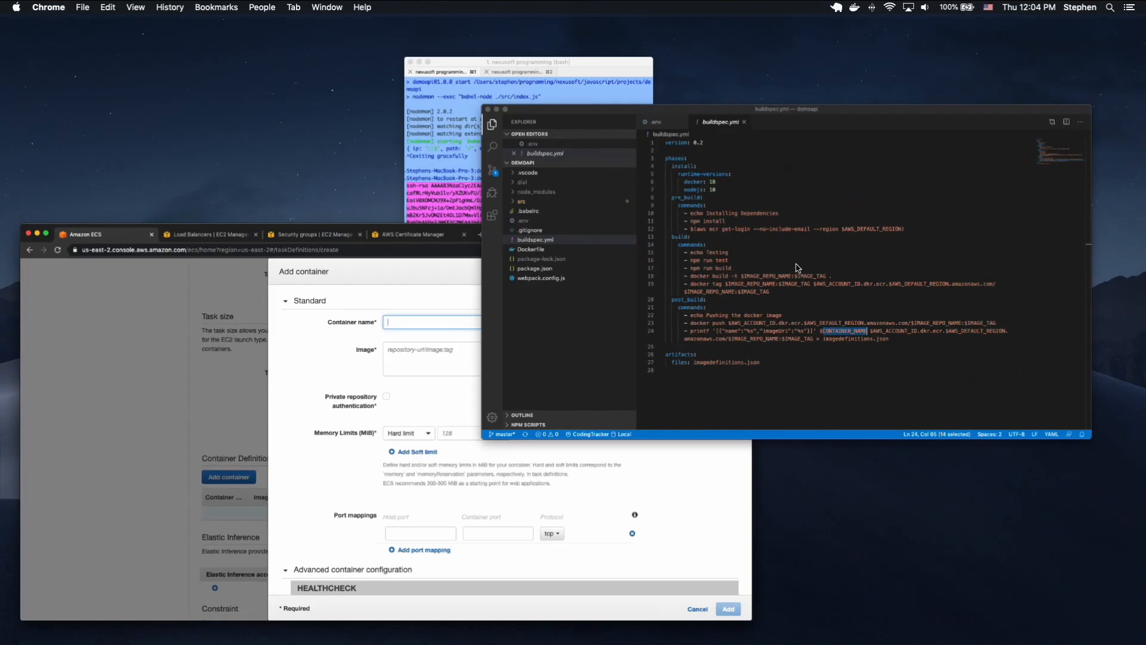
{"action": "triple_click", "coordinate": [639, 411]}
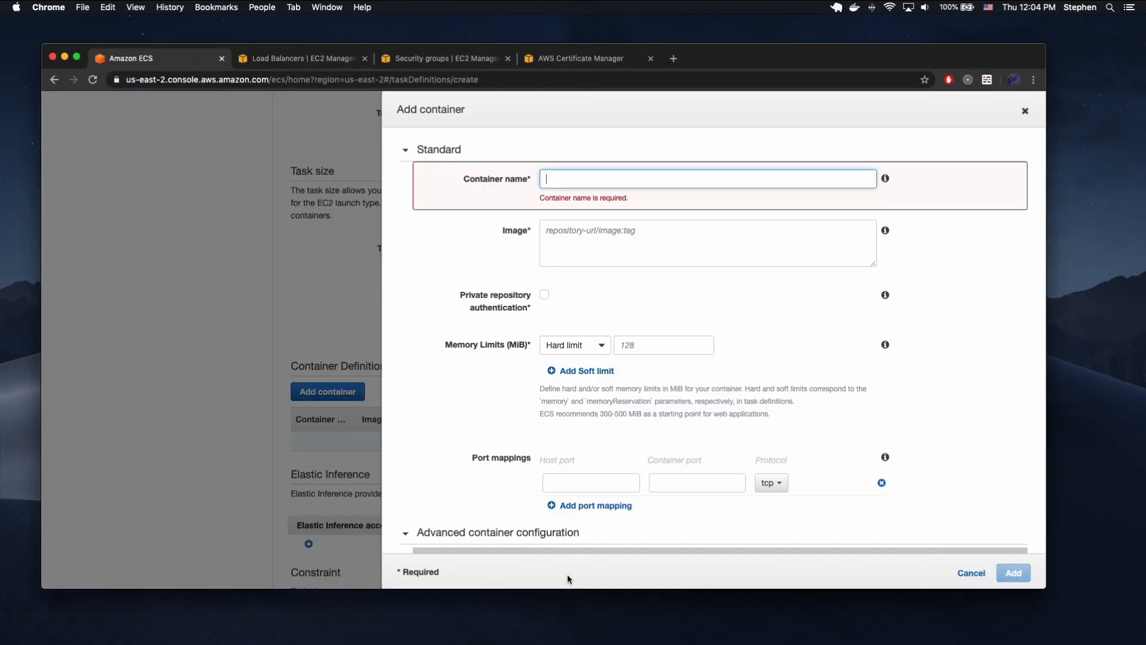
{"action": "left_click", "coordinate": [570, 578]}
{"action": "key", "text": "ctrl+Up"}
{"action": "left_click", "coordinate": [667, 206]}
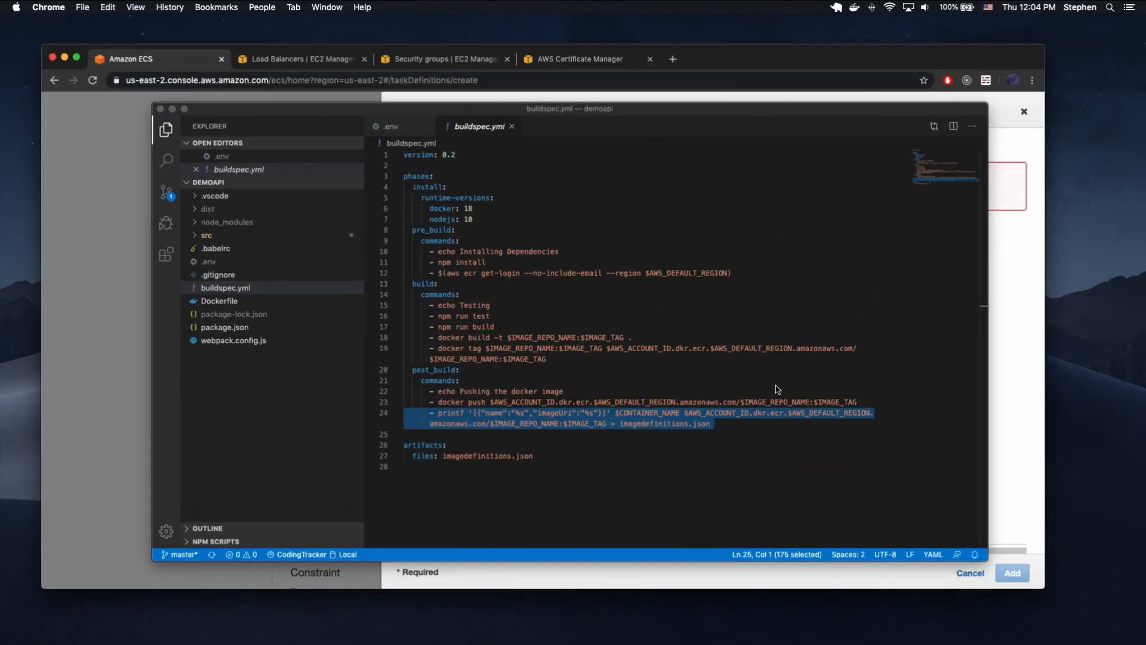
{"action": "double_click", "coordinate": [488, 454]}
Switch back to Chrome and name the container demoapi-video.
{"action": "key", "text": "ctrl+Up"}
{"action": "left_click", "coordinate": [489, 431]}
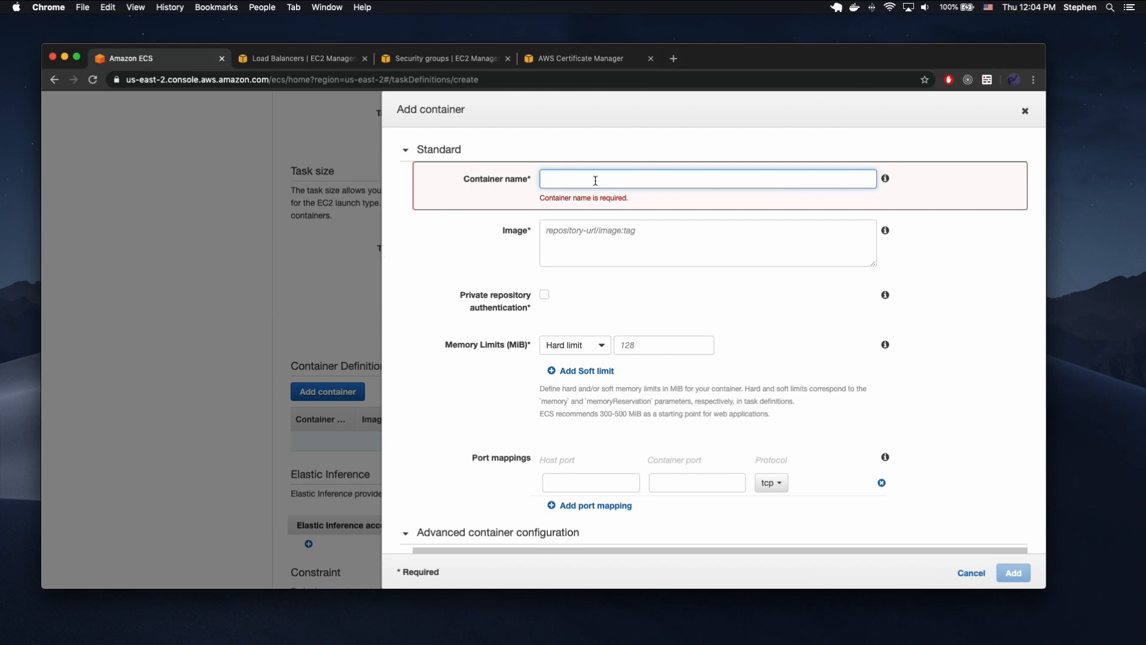
{"action": "type", "text": "demoapi-video"}
Go to the ECR repositories without closing the container form and copy the URI of the demoapi-video repository.
{"action": "left_click", "coordinate": [611, 240]}
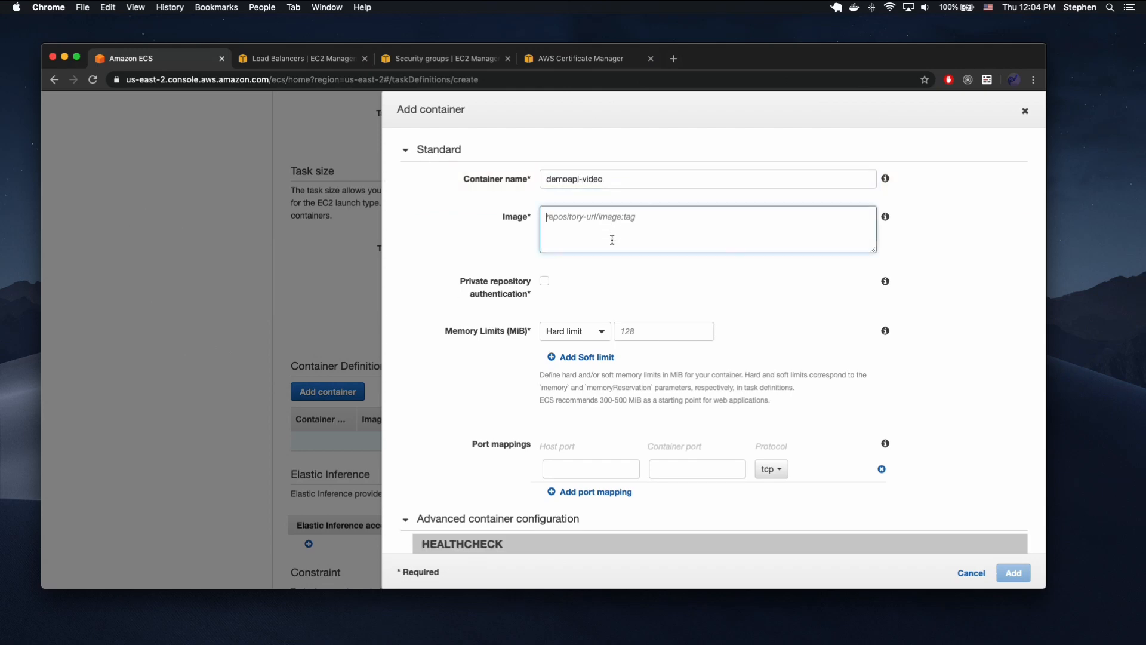
{"action": "left_click", "coordinate": [424, 59]}
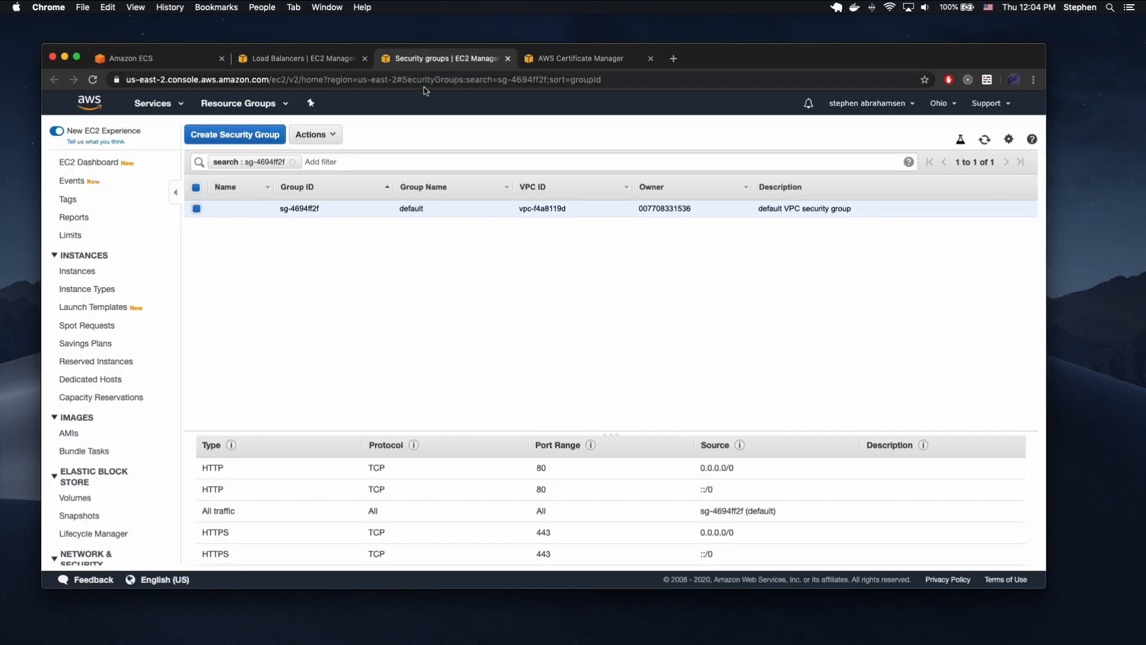
{"action": "left_click", "coordinate": [345, 59]}
{"action": "left_click", "coordinate": [162, 104]}
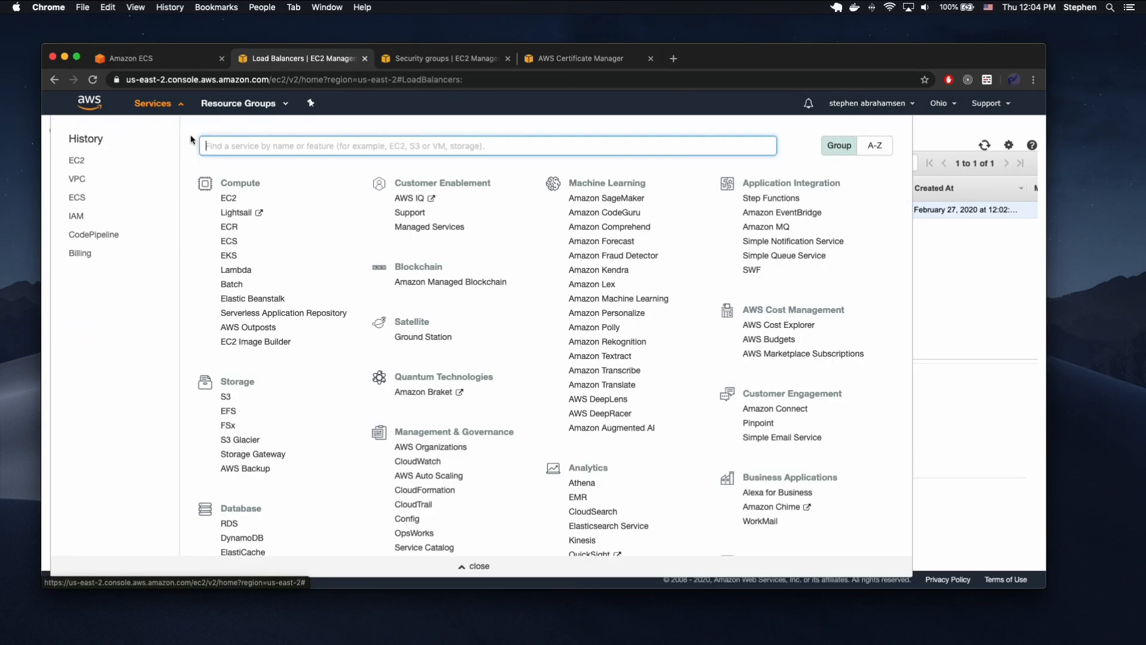
{"action": "type", "text": "ecr"}
{"action": "left_click", "coordinate": [252, 170]}
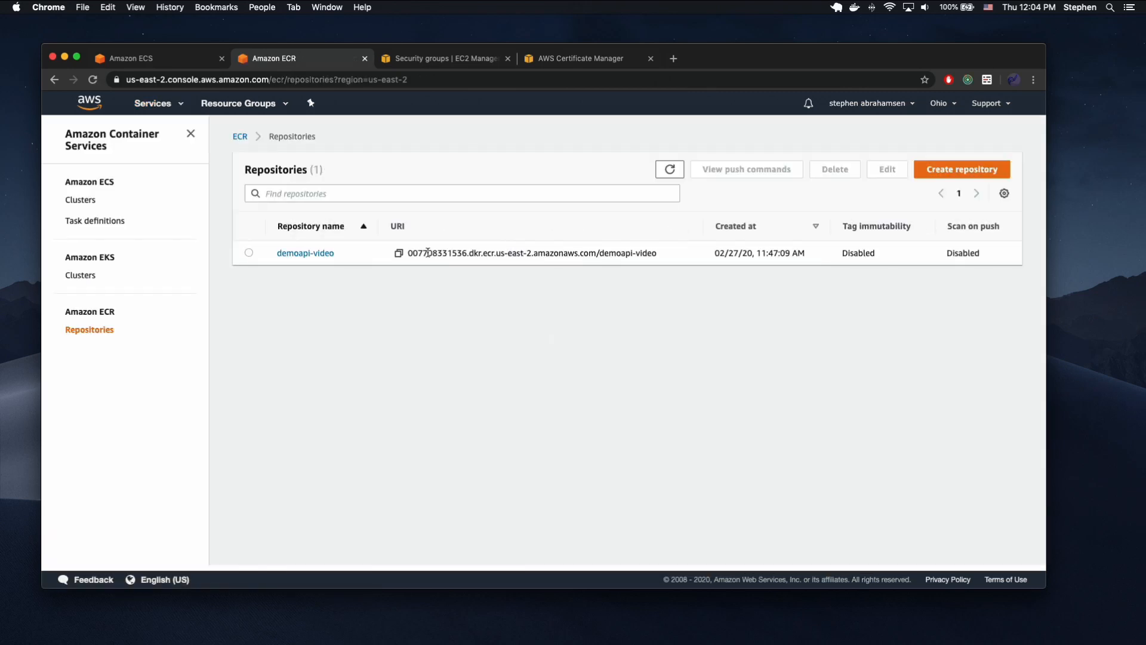
{"action": "left_click", "coordinate": [398, 253]}
Return to the container form and set its image to the copied repository URI with the tag latest.
{"action": "left_click", "coordinate": [171, 61]}
{"action": "left_click", "coordinate": [589, 219]}
{"action": "key", "text": "super+v"}
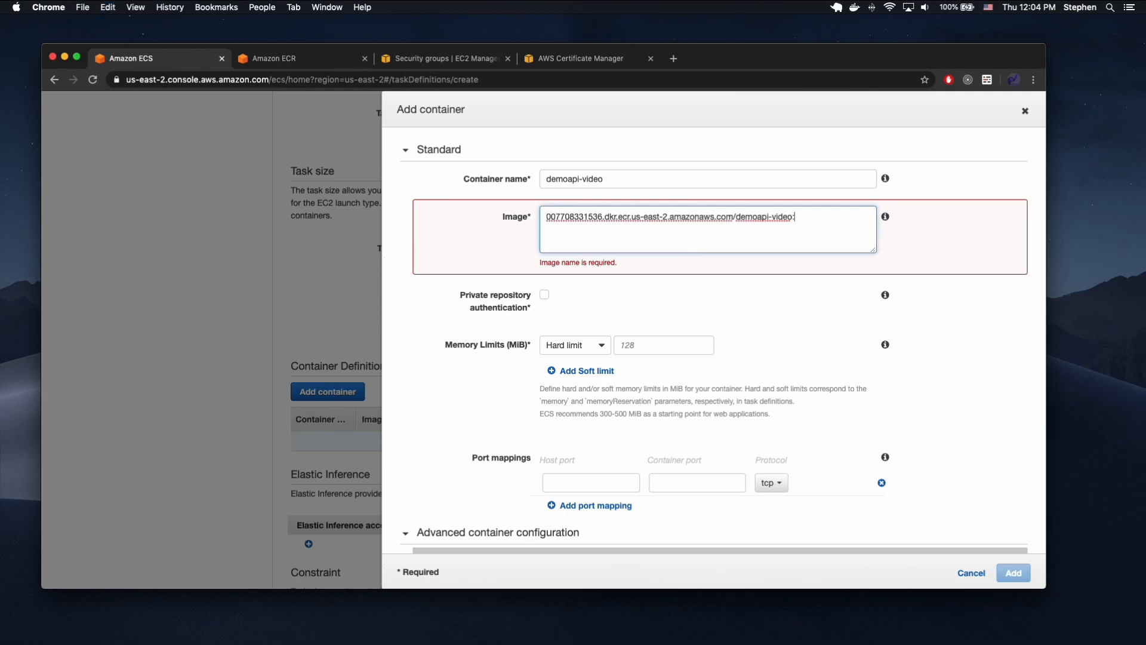
{"action": "type", "text": ":latest"}
Switch to VS Code to check the $IMAGE_TAG variable in buildspec.yml, and compare it with the image tag in Chrome.
{"action": "key", "text": "ctrl+Up"}
{"action": "left_click", "coordinate": [781, 301]}
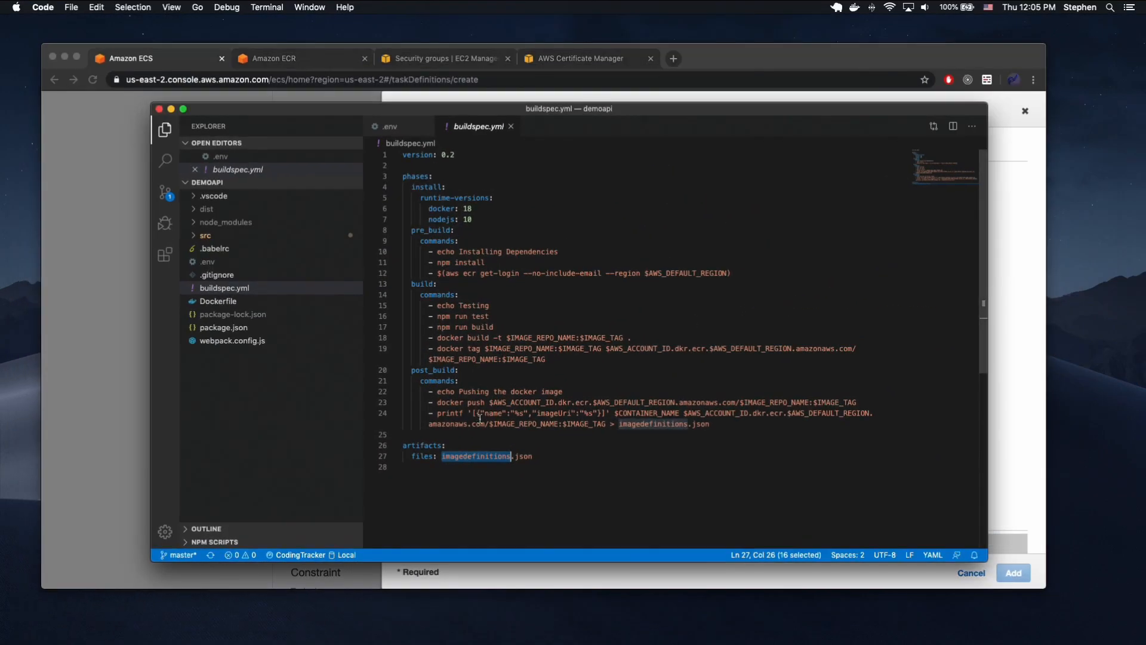
{"action": "double_click", "coordinate": [589, 423]}
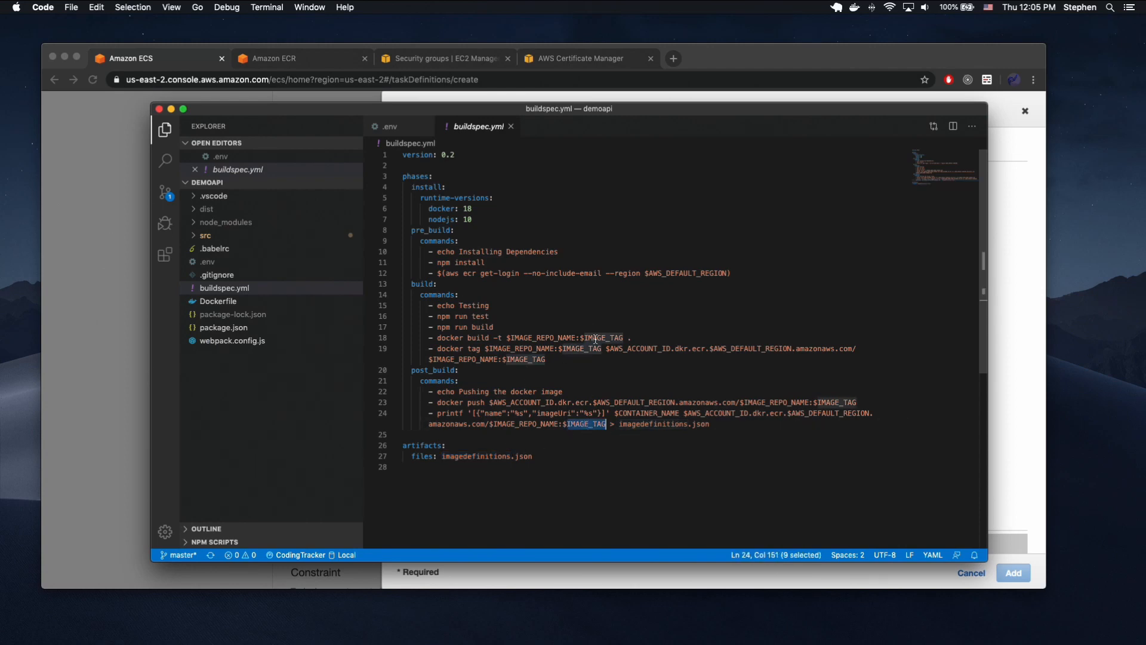
{"action": "left_click", "coordinate": [522, 571]}
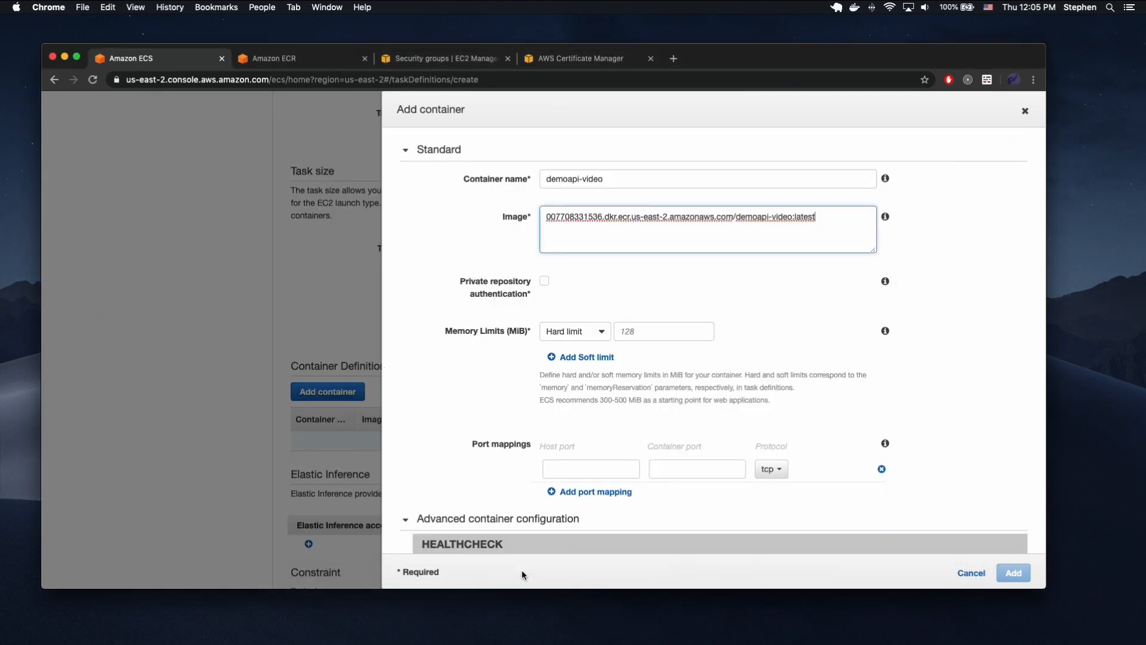
{"action": "double_click", "coordinate": [806, 217]}
{"action": "left_click", "coordinate": [630, 269]}
Set the container's memory limit to a soft limit of 256 MiB.
{"action": "scroll", "coordinate": [631, 269], "scroll_direction": "down", "scroll_amount": 1}
{"action": "left_click", "coordinate": [588, 293]}
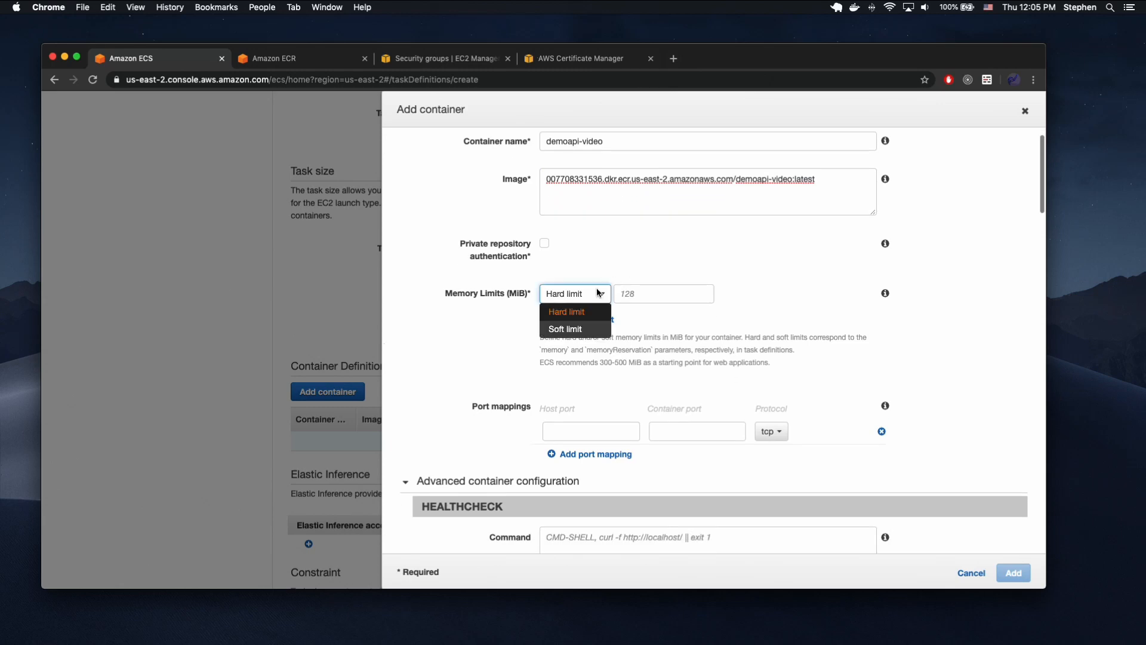
{"action": "left_click", "coordinate": [564, 324]}
{"action": "left_click", "coordinate": [653, 299]}
{"action": "type", "text": "256"}
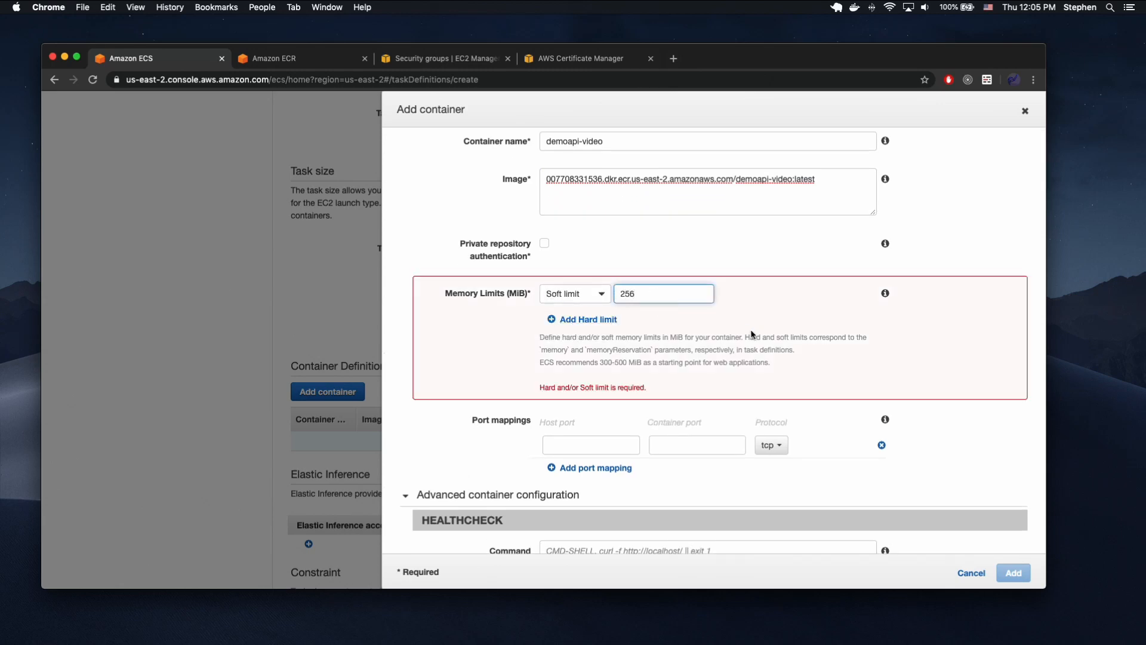
Map host port 0 to container port 9822 for the container.
{"action": "scroll", "coordinate": [752, 334], "scroll_direction": "down", "scroll_amount": 5}
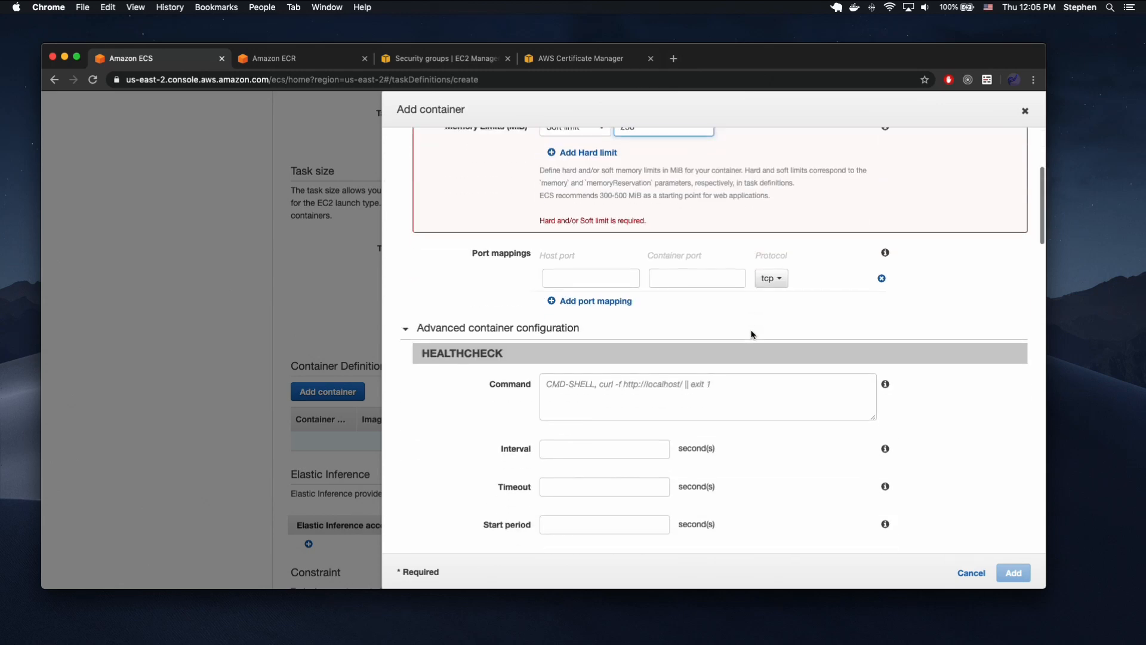
{"action": "left_click", "coordinate": [600, 262]}
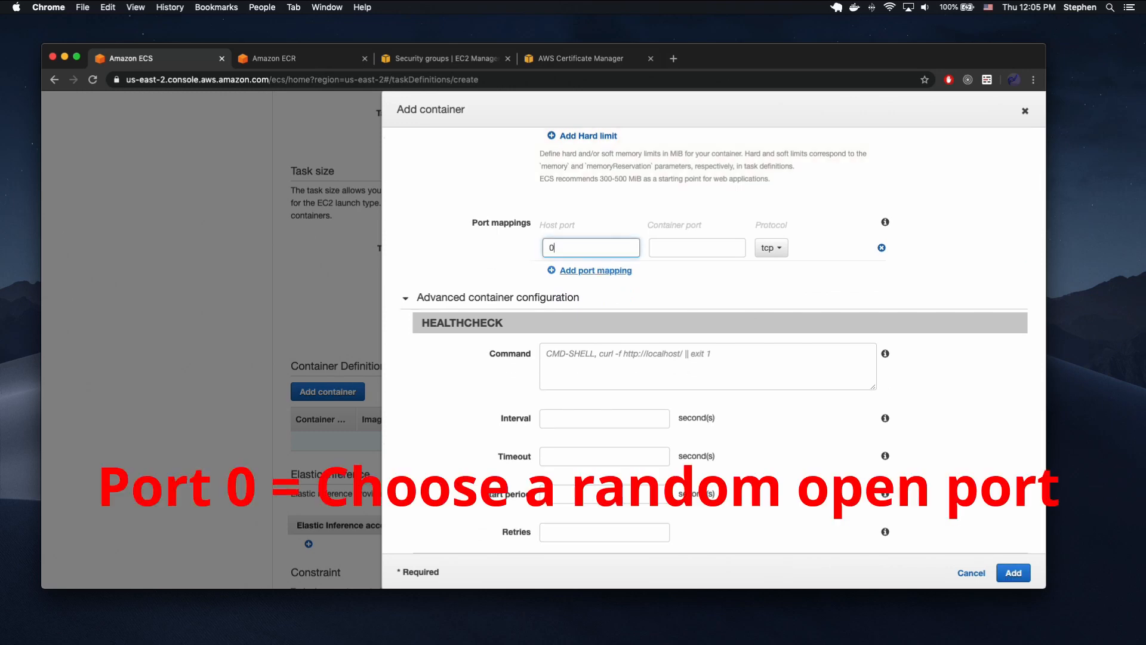
{"action": "left_click", "coordinate": [672, 245]}
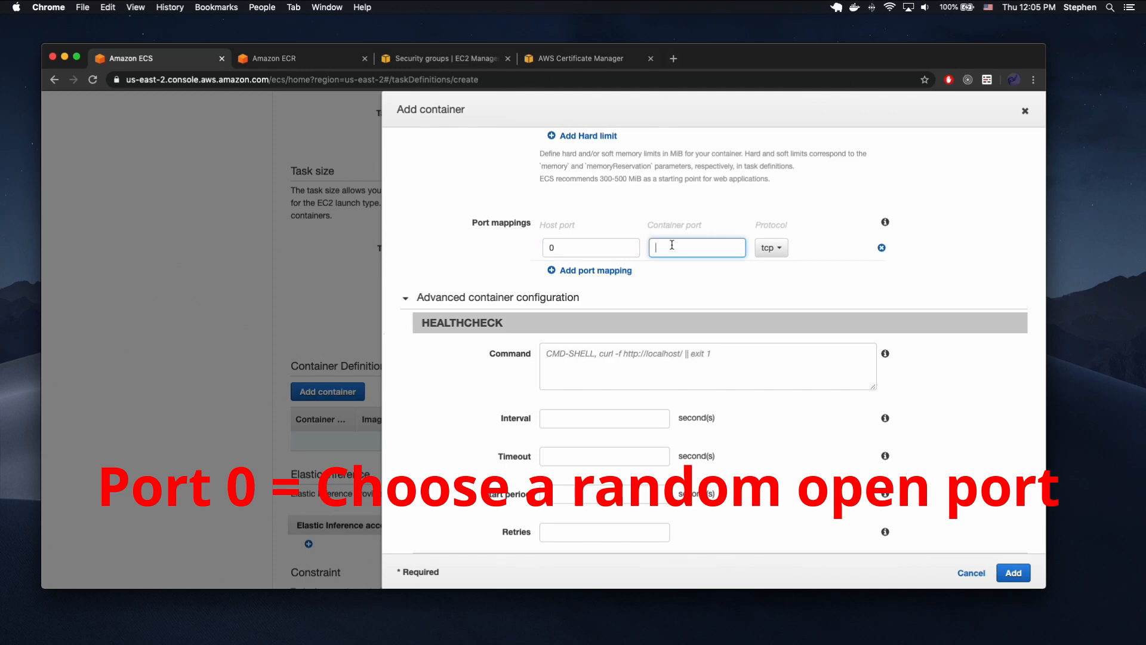
{"action": "type", "text": "9822"}
Switch to VS Code, check the exposed port in the Dockerfile, and return to the port mappings in Chrome.
{"action": "double_click", "coordinate": [662, 253]}
{"action": "key", "text": "ctrl+Up"}
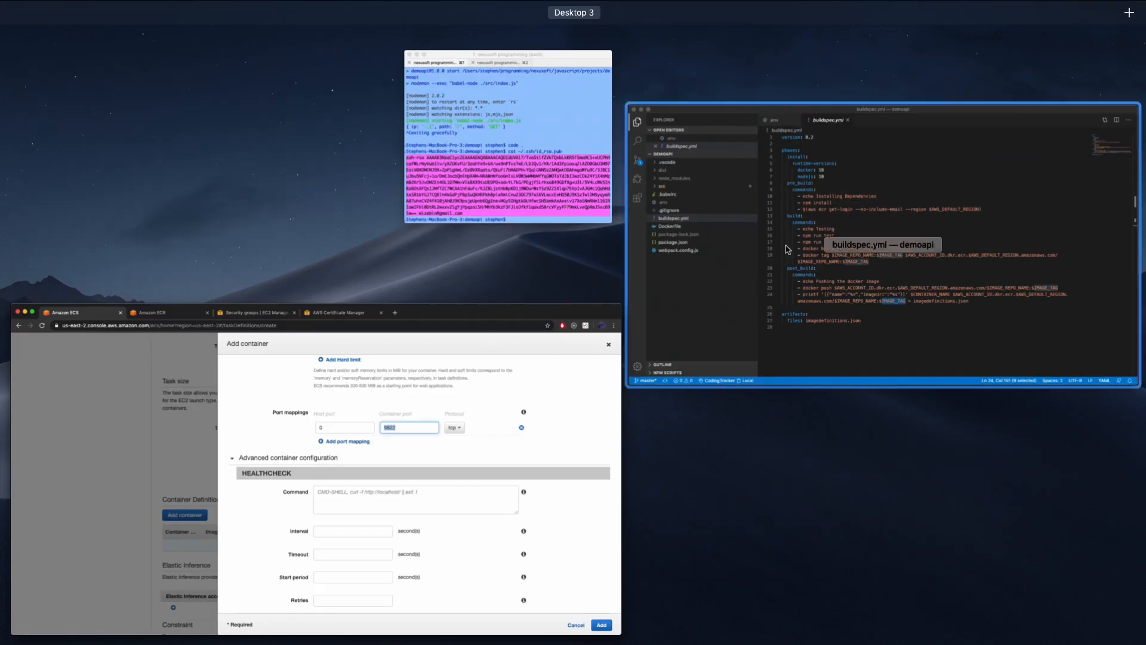
{"action": "left_click", "coordinate": [712, 267]}
{"action": "left_click", "coordinate": [230, 301]}
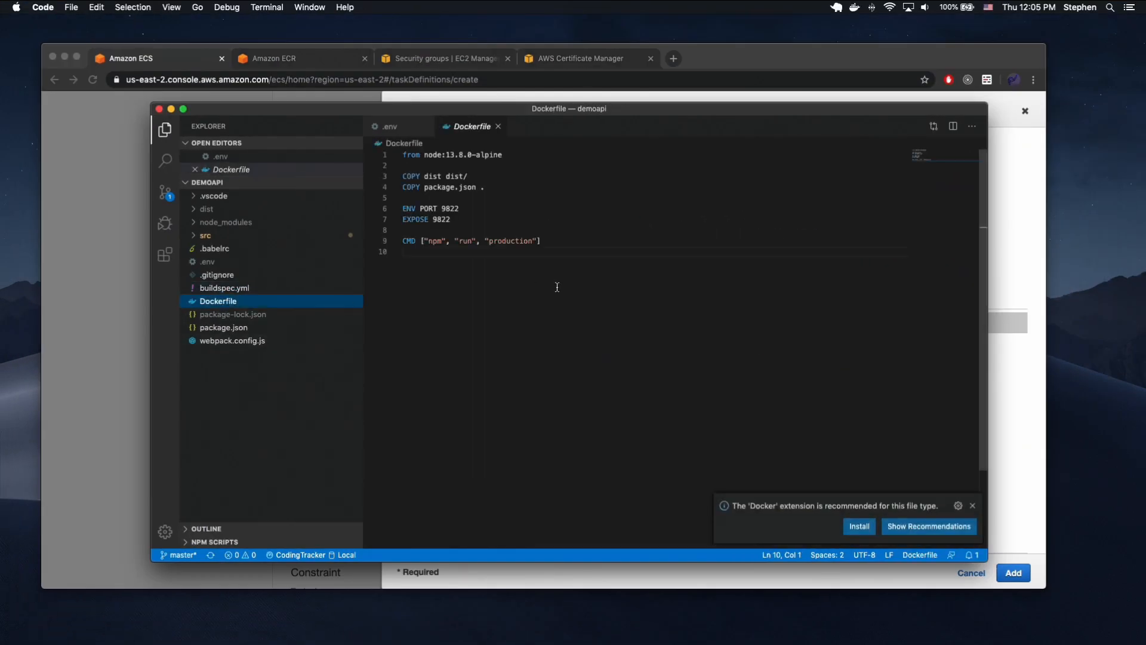
{"action": "double_click", "coordinate": [440, 219]}
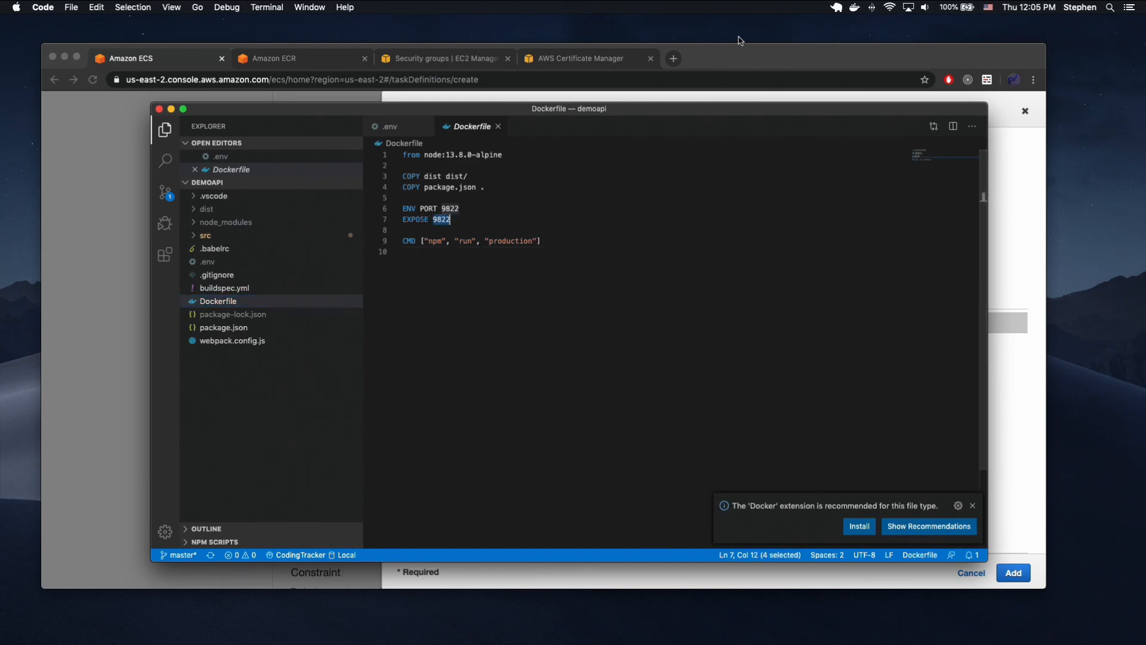
{"action": "key", "text": "super+Tab"}
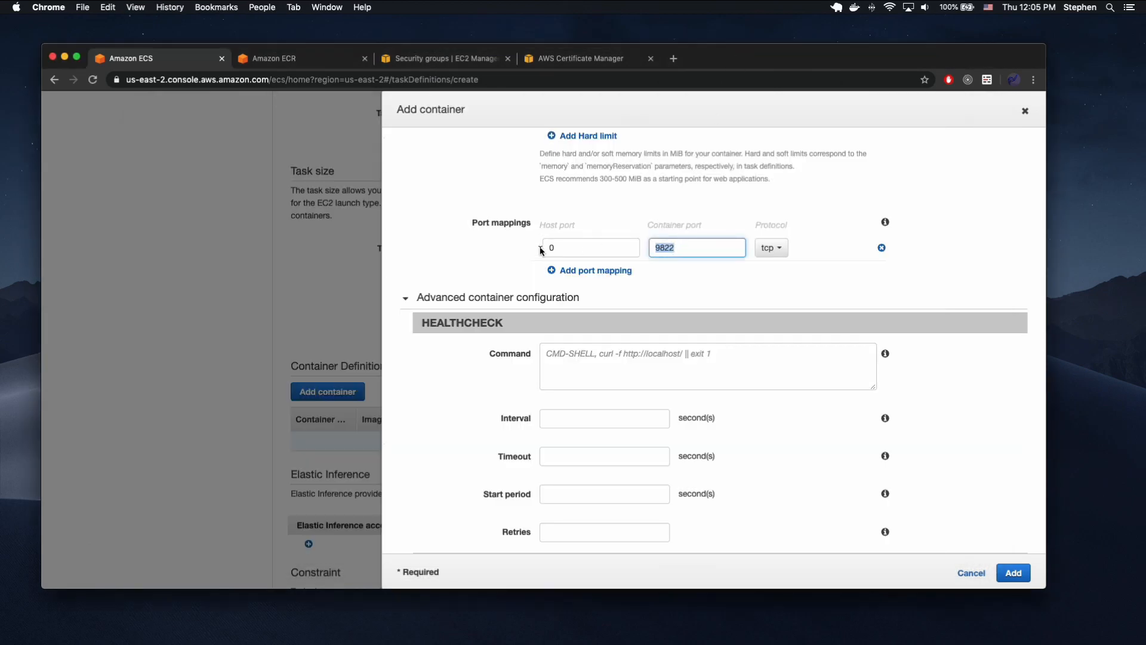
{"action": "left_click", "coordinate": [560, 249]}
Add the configured container and create the task definition, leaving the remaining options at their defaults.
{"action": "scroll", "coordinate": [747, 257], "scroll_direction": "down", "scroll_amount": 2}
{"action": "scroll", "coordinate": [747, 258], "scroll_direction": "down", "scroll_amount": 15}
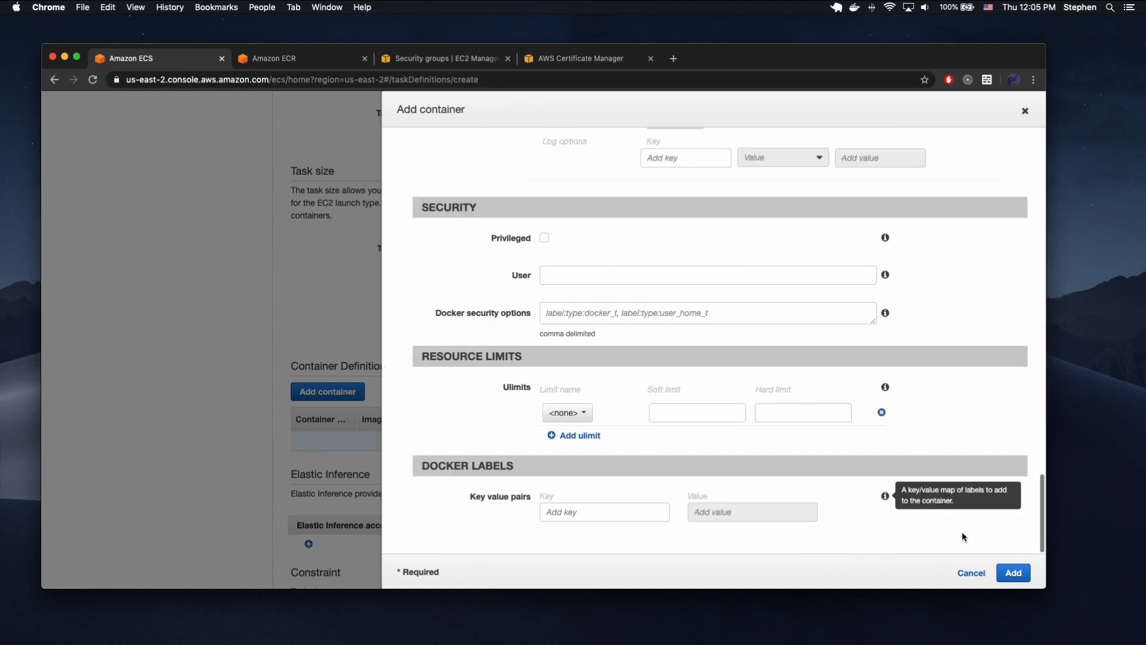
{"action": "left_click", "coordinate": [1014, 573]}
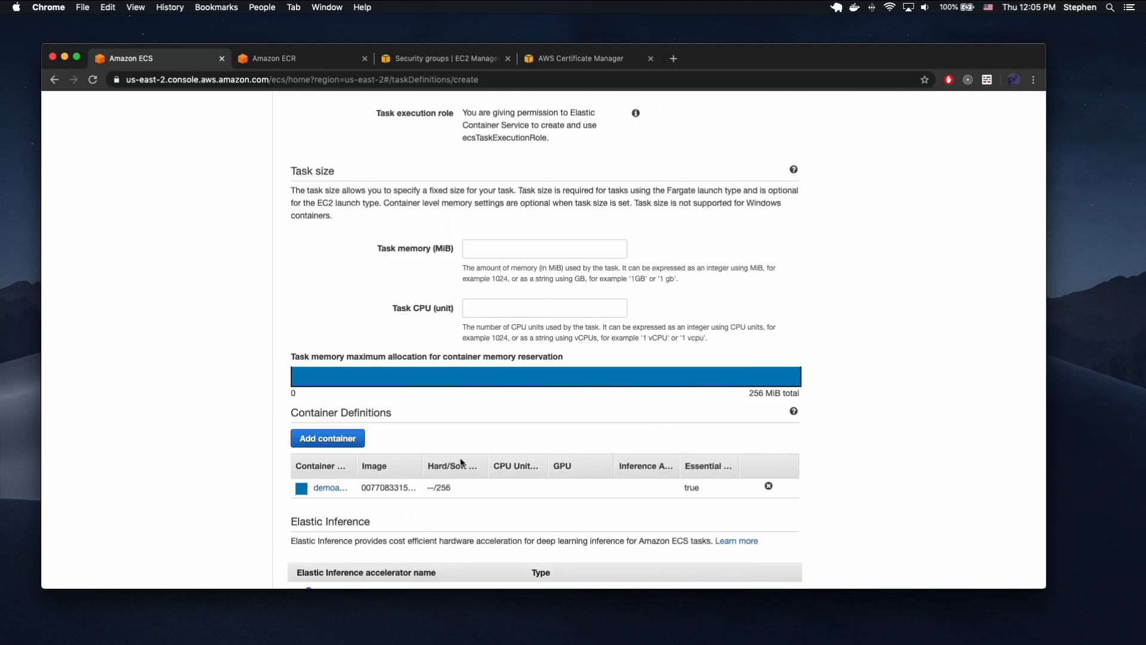
{"action": "scroll", "coordinate": [460, 461], "scroll_direction": "down", "scroll_amount": 15}
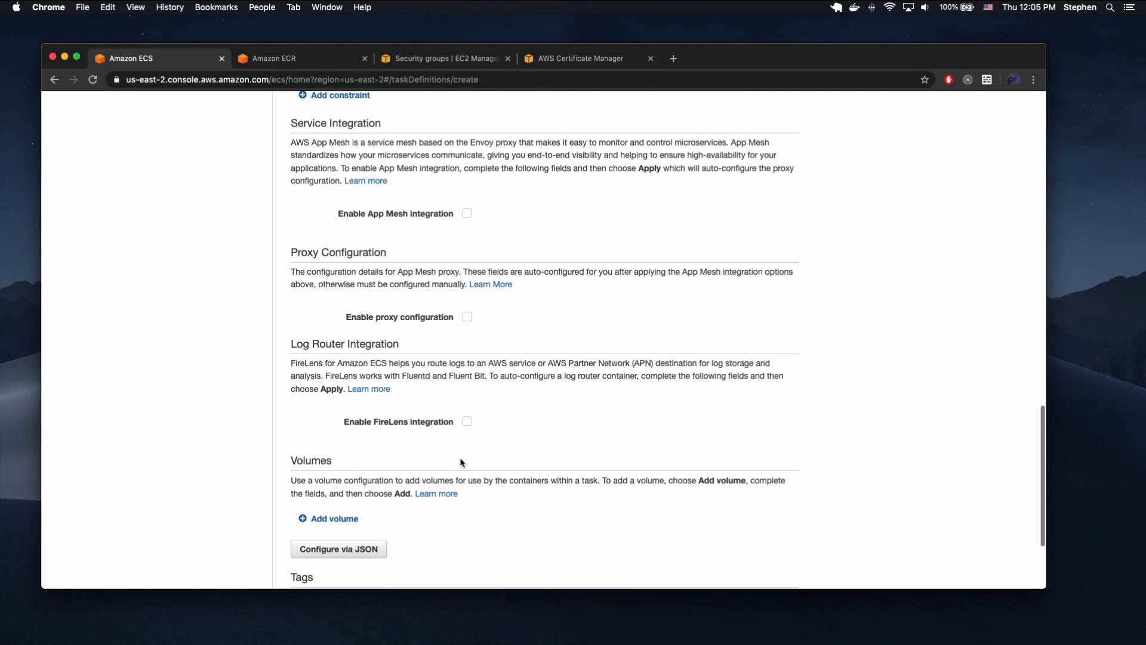
{"action": "left_click", "coordinate": [775, 537]}
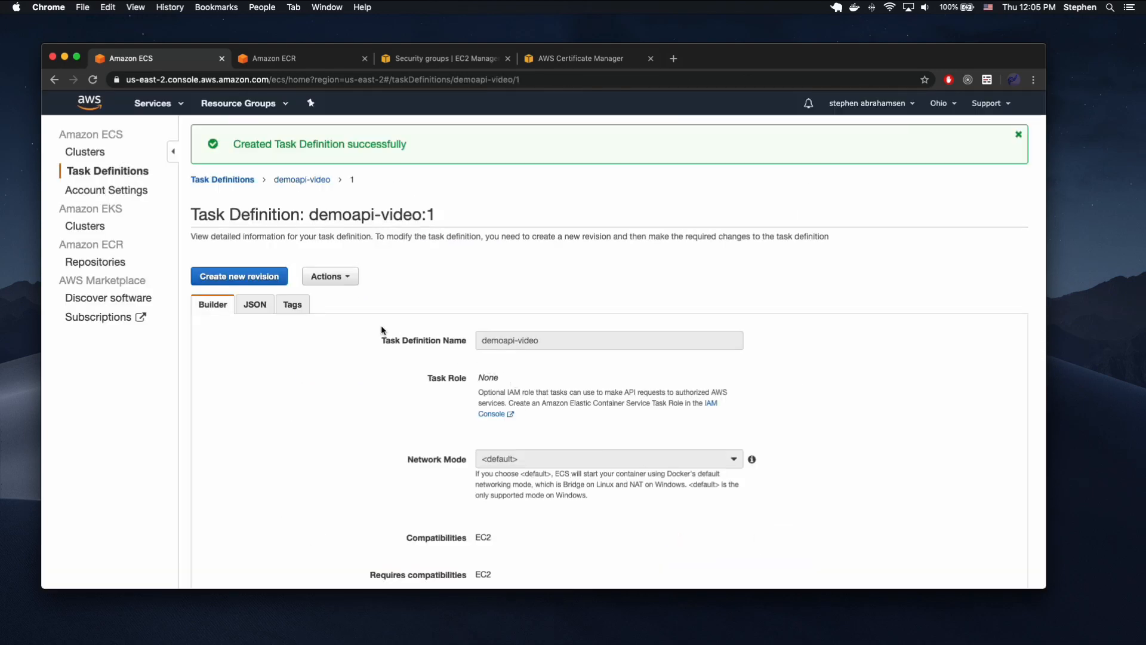
Start creating a service in the basic-ephemeral-cluster cluster with the EC2 launch type.
{"action": "left_click", "coordinate": [99, 154]}
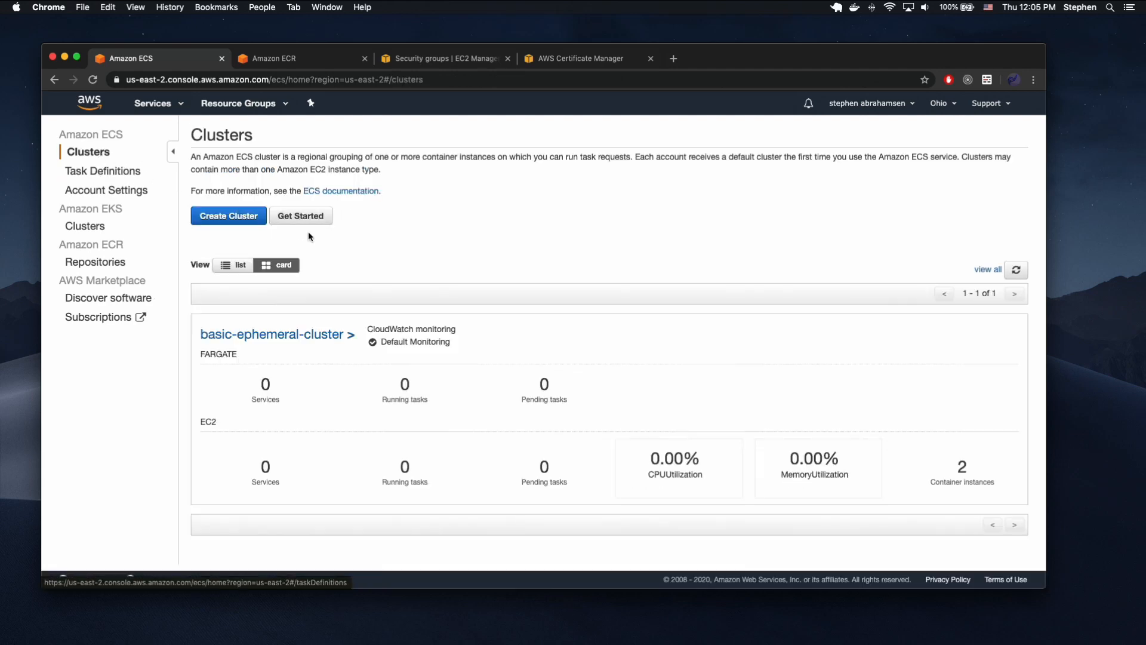
{"action": "left_click", "coordinate": [241, 334]}
{"action": "left_click", "coordinate": [222, 386]}
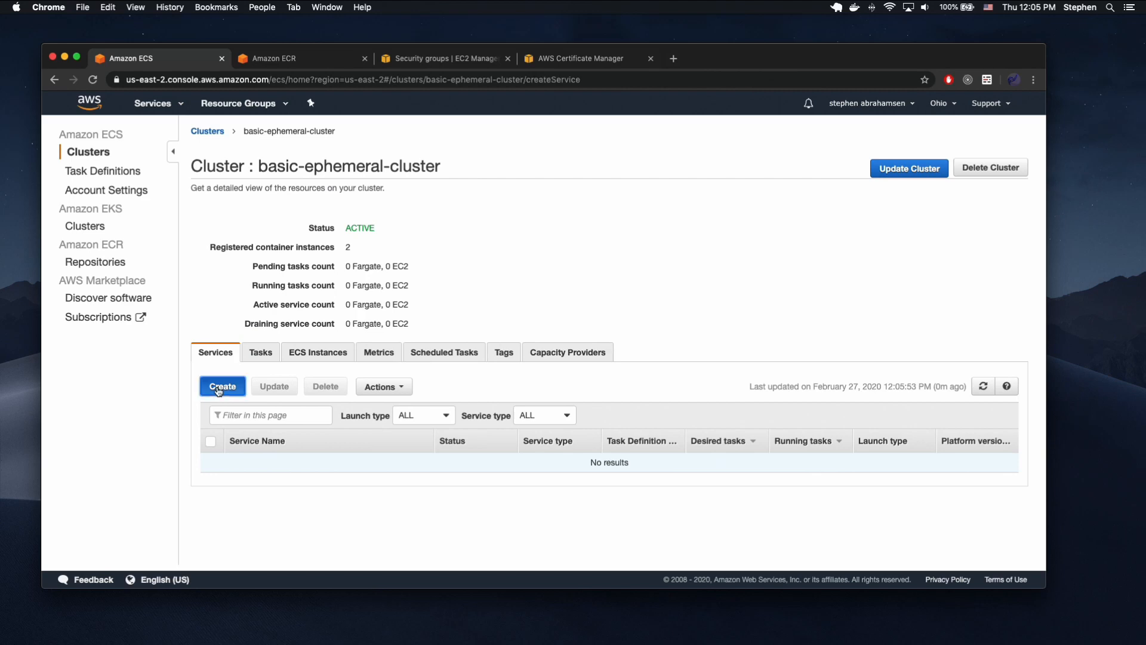
{"action": "left_click", "coordinate": [471, 277]}
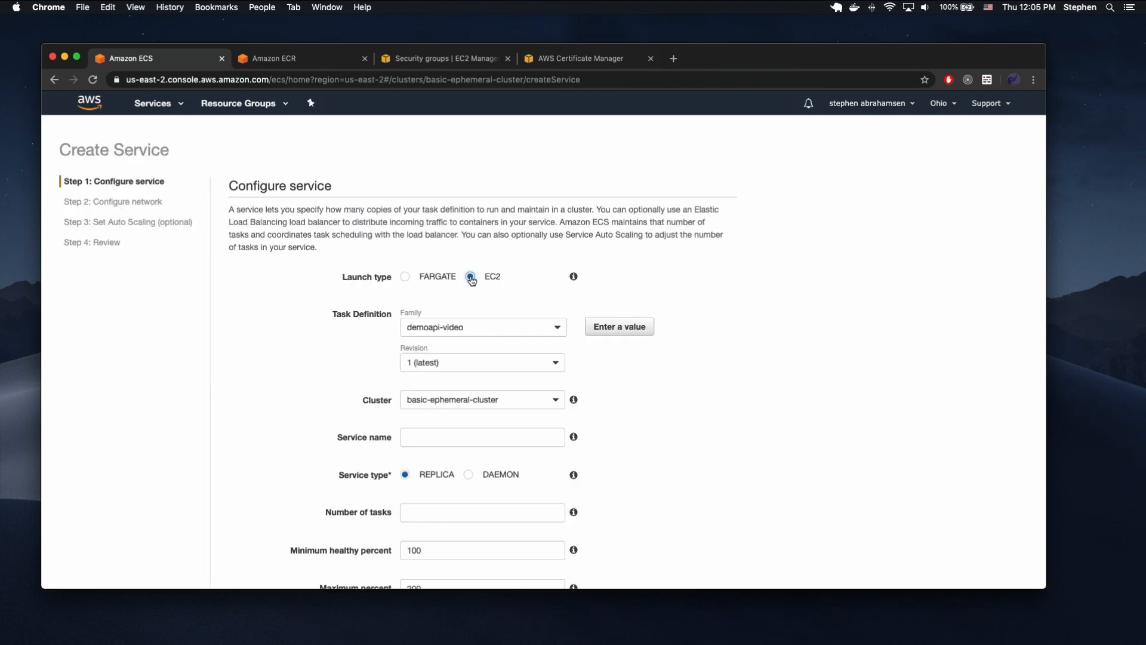
Choose the task definition demoapi-video, revision 1 (latest), and the cluster basic-ephemeral-cluster for the service.
{"action": "left_click", "coordinate": [430, 328]}
{"action": "left_click", "coordinate": [429, 328]}
{"action": "left_click", "coordinate": [438, 364]}
{"action": "left_click", "coordinate": [448, 380]}
{"action": "left_click", "coordinate": [511, 402]}
{"action": "left_click", "coordinate": [512, 403]}
Name the service demoapi-video.
{"action": "left_click", "coordinate": [465, 434]}
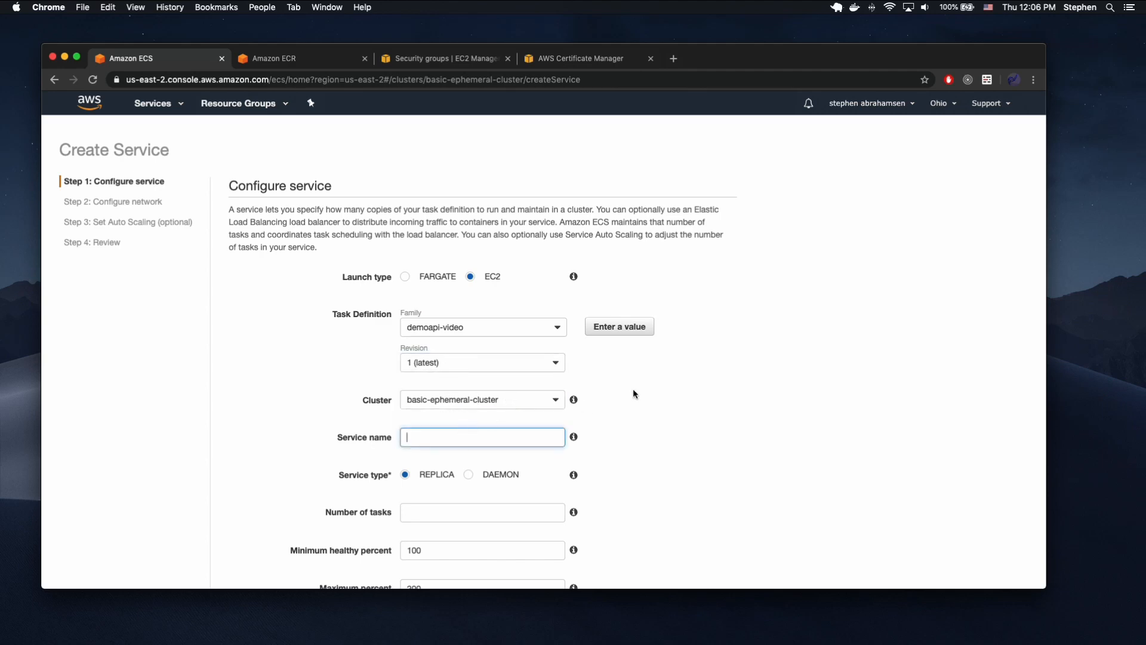
{"action": "scroll", "coordinate": [633, 388], "scroll_direction": "down", "scroll_amount": 1}
{"action": "type", "text": "demoapi-"}
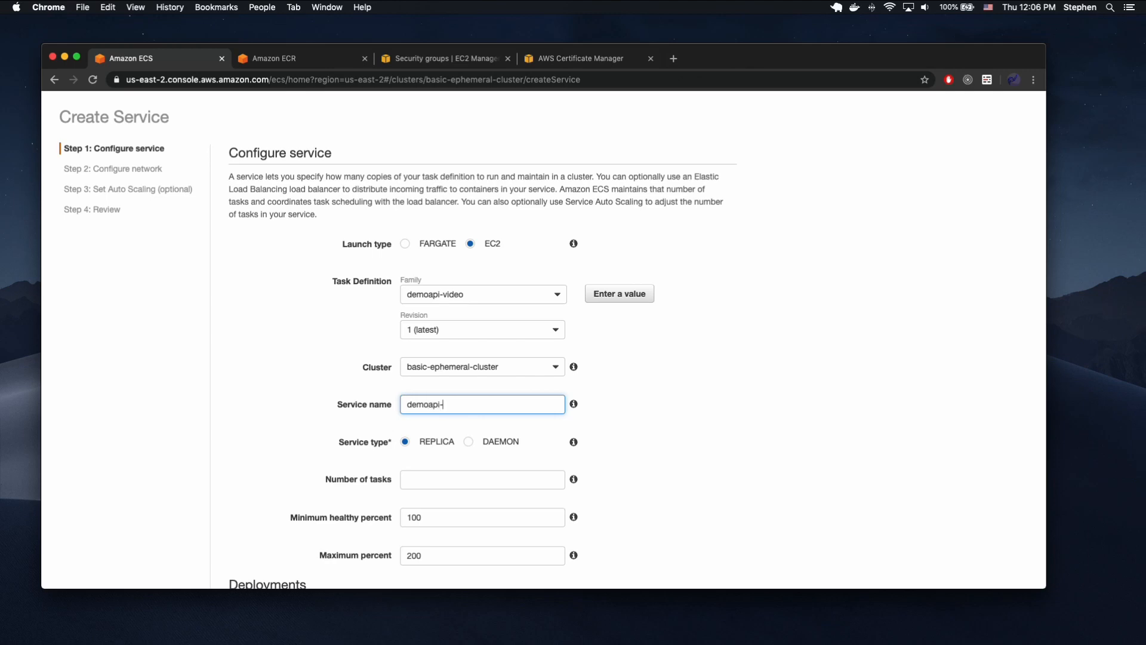
{"action": "type", "text": "video"}
Set the service's number of tasks to 2, keeping the REPLICA service type and the default healthy percentages.
{"action": "scroll", "coordinate": [656, 389], "scroll_direction": "down", "scroll_amount": 3}
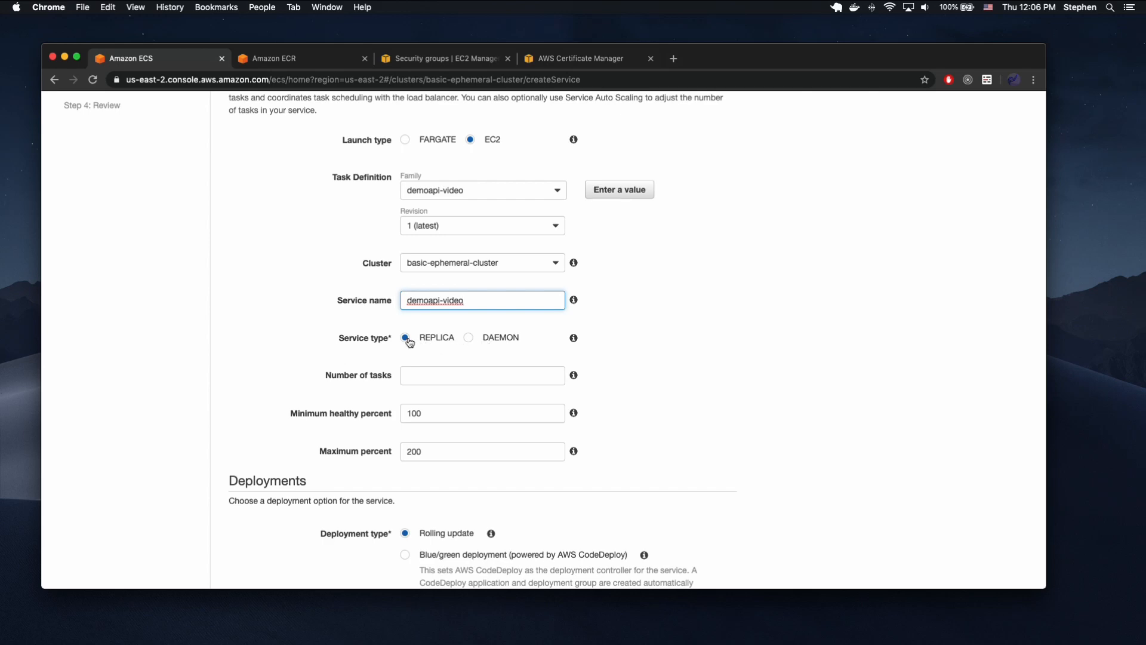
{"action": "left_click", "coordinate": [431, 371]}
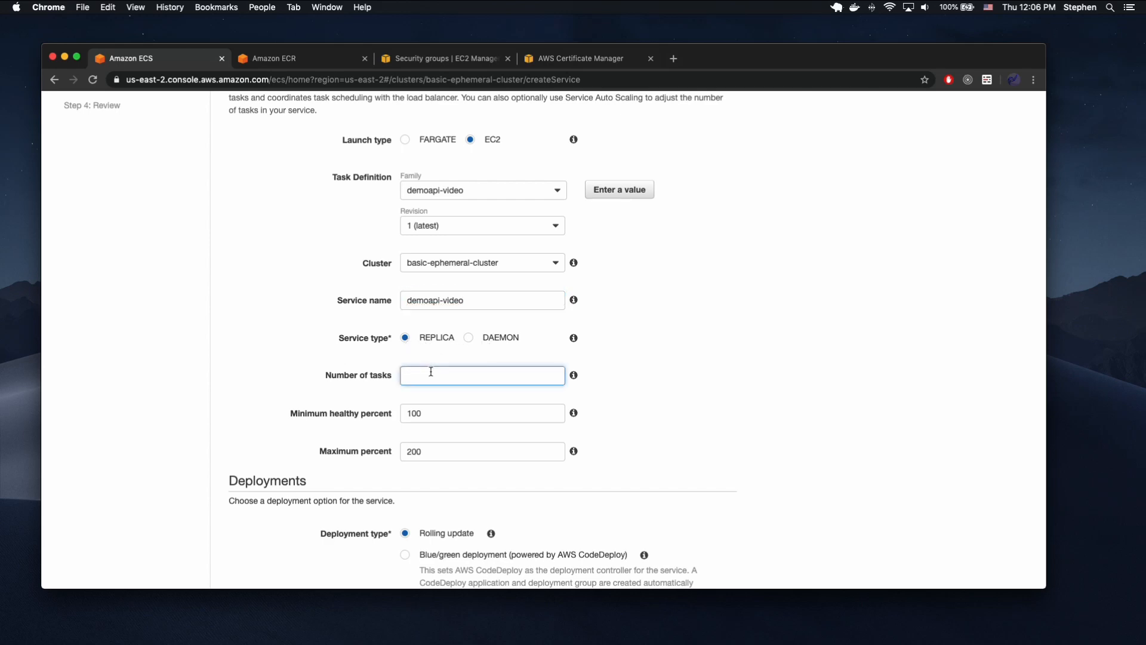
{"action": "type", "text": "2"}
{"action": "left_click", "coordinate": [665, 369]}
{"action": "scroll", "coordinate": [640, 342], "scroll_direction": "down", "scroll_amount": 5}
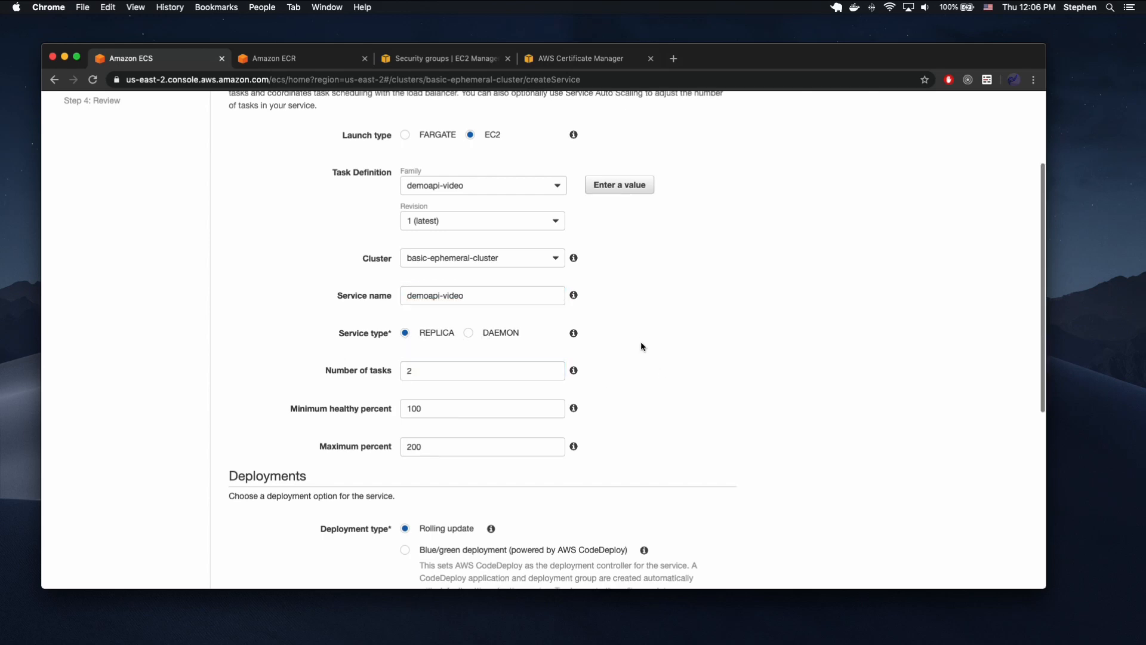
{"action": "scroll", "coordinate": [606, 289], "scroll_direction": "down", "scroll_amount": 3}
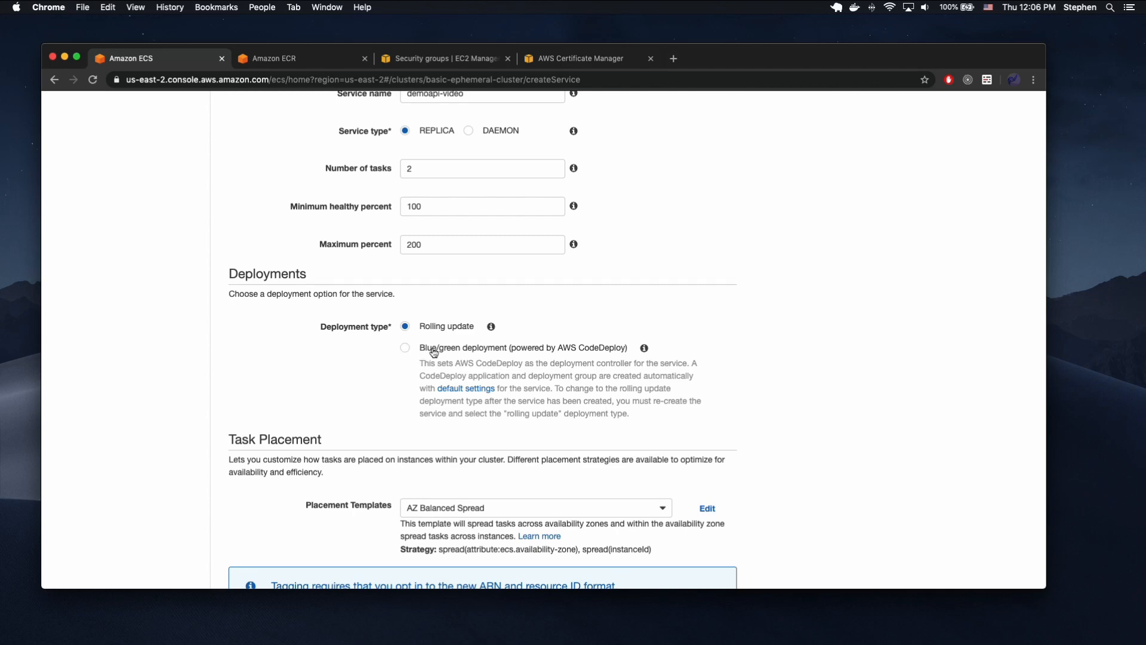
Switch to Visual Studio Code to examine the imagedefinitions.json artifact entry in buildspec.yml, and return to the service form in Chrome.
{"action": "key", "text": "ctrl+Up"}
{"action": "left_click", "coordinate": [744, 282]}
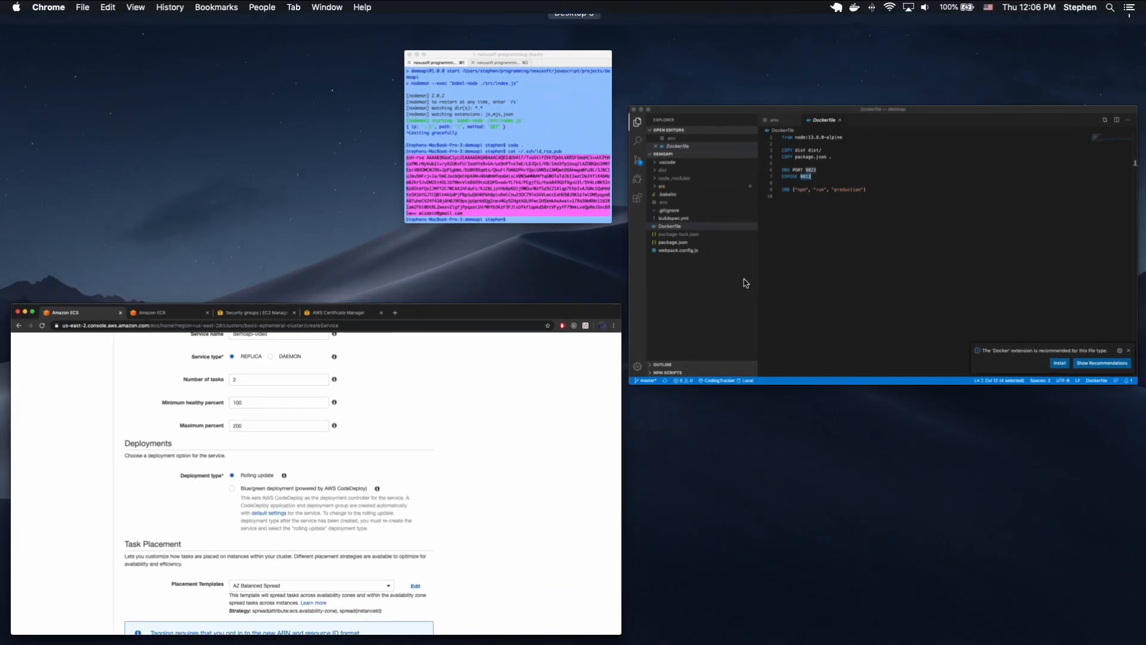
{"action": "left_click", "coordinate": [239, 289]}
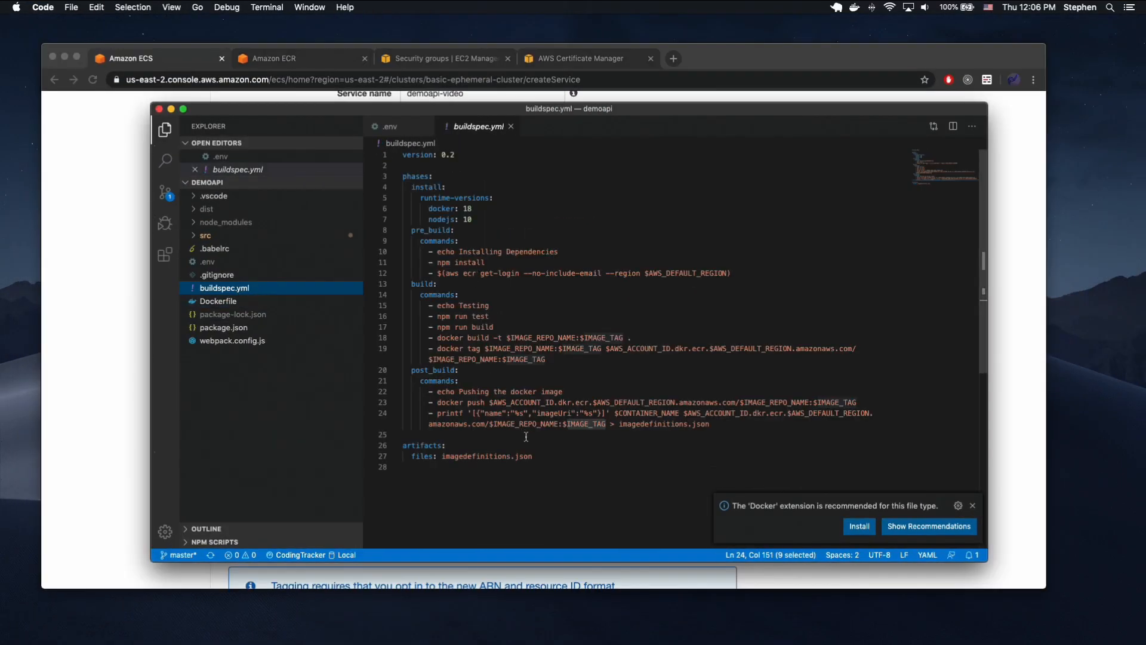
{"action": "left_click_drag", "start_coordinate": [539, 455], "coordinate": [443, 456]}
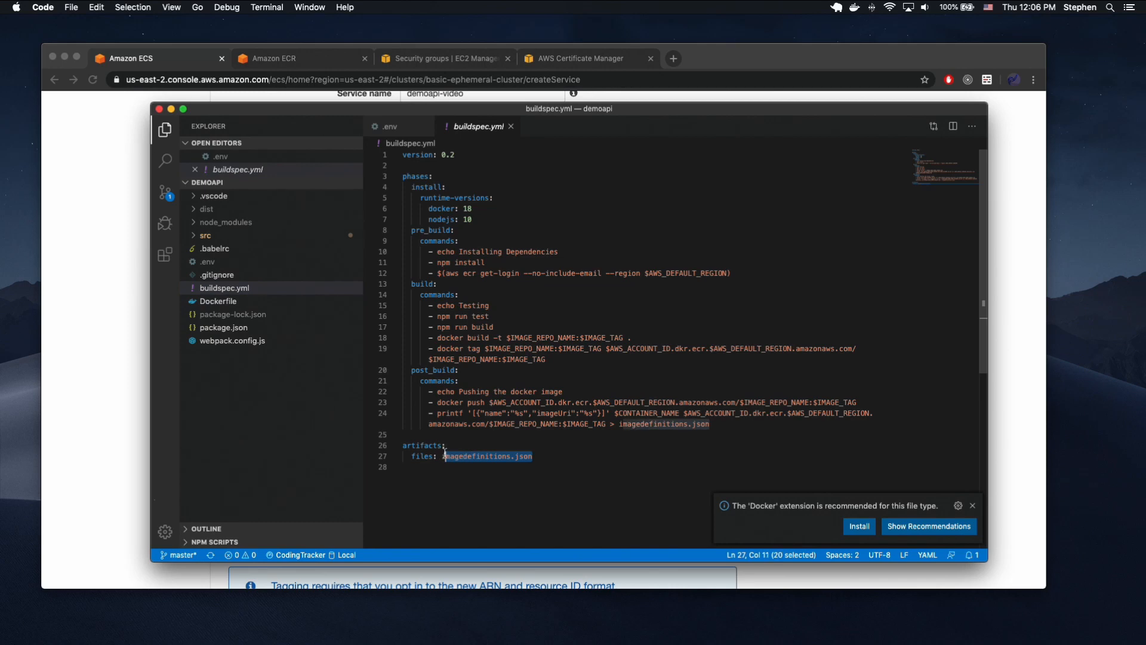
{"action": "left_click", "coordinate": [81, 349]}
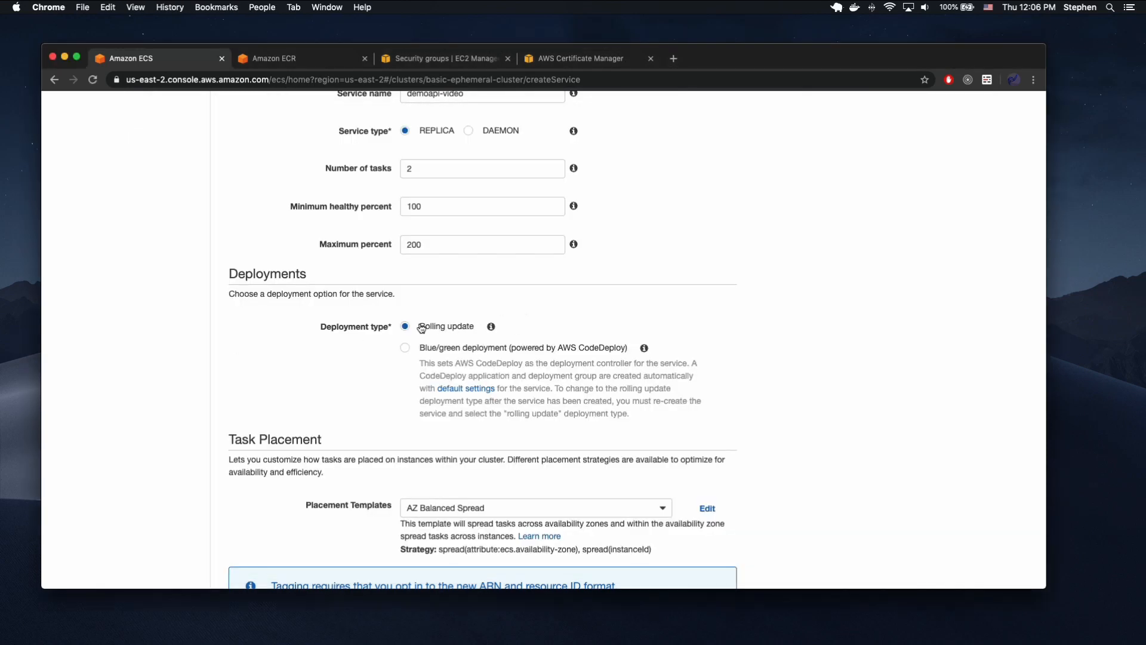
Keep the Rolling update deployment and AZ Balanced Spread placement, and continue to the service's network configuration.
{"action": "scroll", "coordinate": [534, 321], "scroll_direction": "down", "scroll_amount": 3}
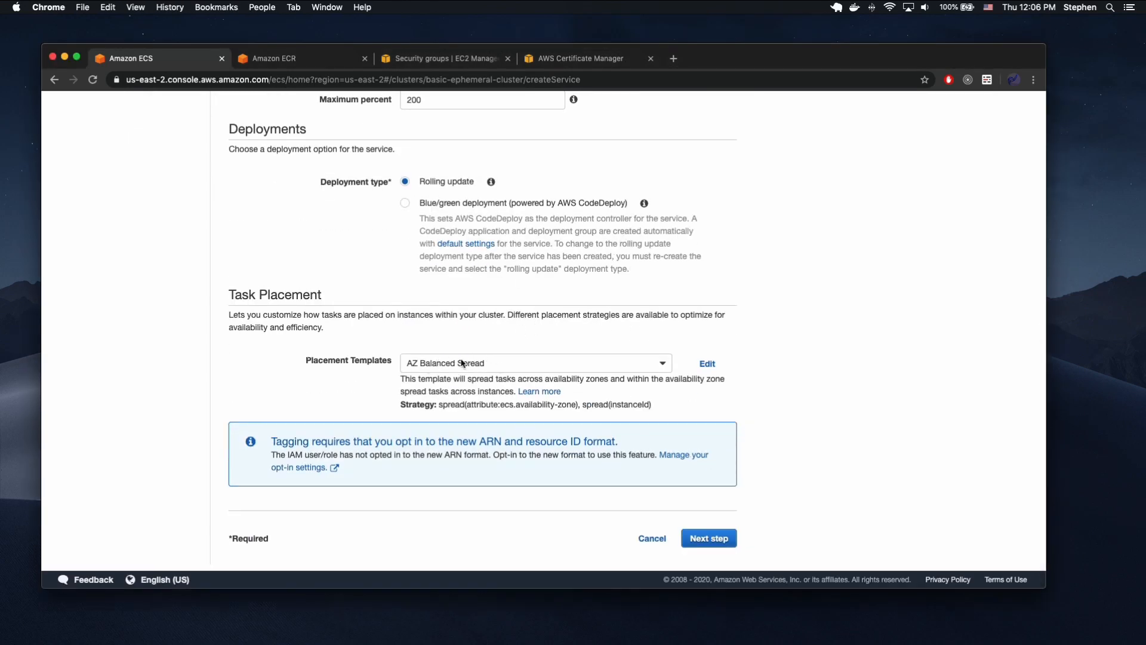
{"action": "left_click", "coordinate": [717, 541]}
{"action": "scroll", "coordinate": [654, 420], "scroll_direction": "up", "scroll_amount": 10}
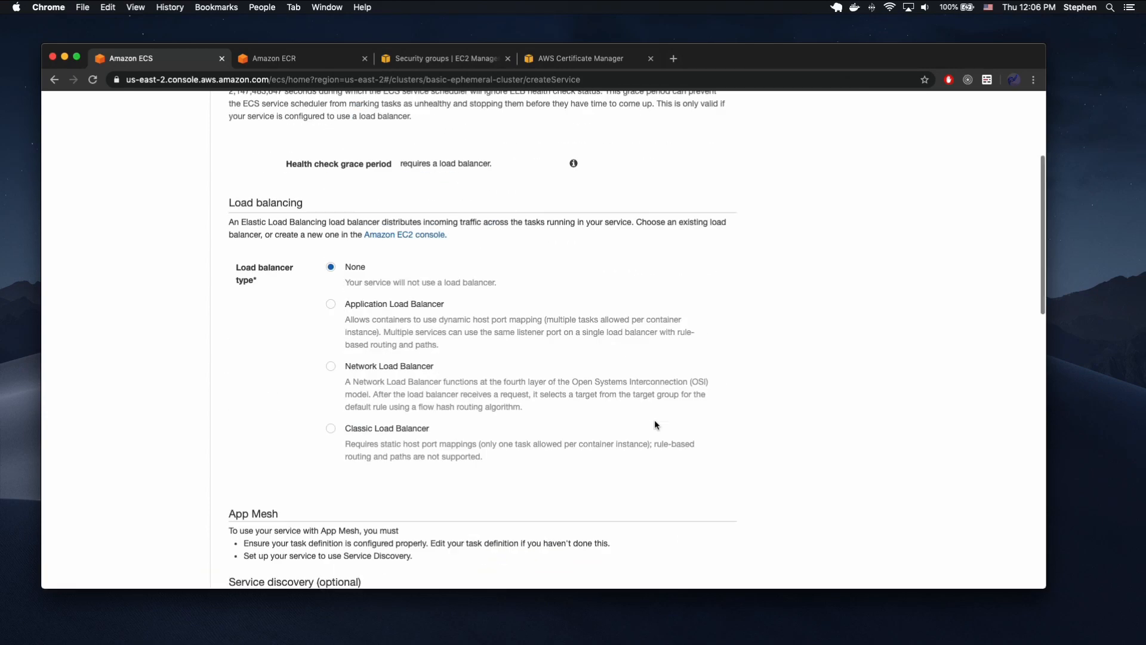
Choose an Application Load Balancer for the service and select demoapi-balancer with the ecsServiceRole IAM role.
{"action": "scroll", "coordinate": [399, 311], "scroll_direction": "down", "scroll_amount": 4}
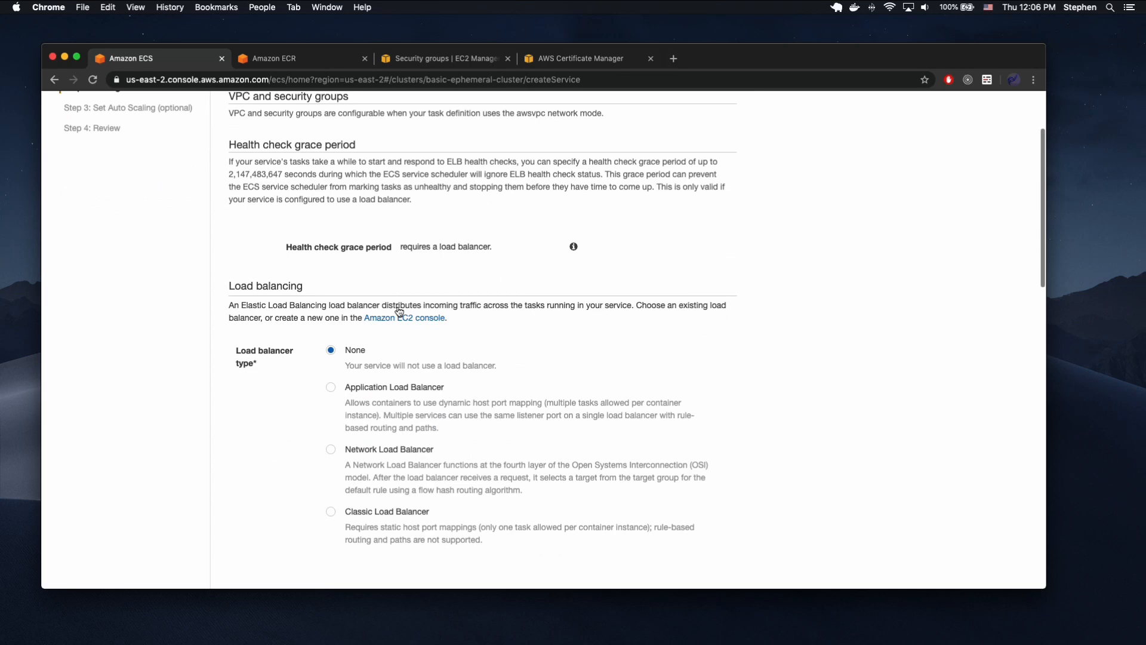
{"action": "left_click", "coordinate": [331, 388]}
{"action": "scroll", "coordinate": [478, 335], "scroll_direction": "down", "scroll_amount": 6}
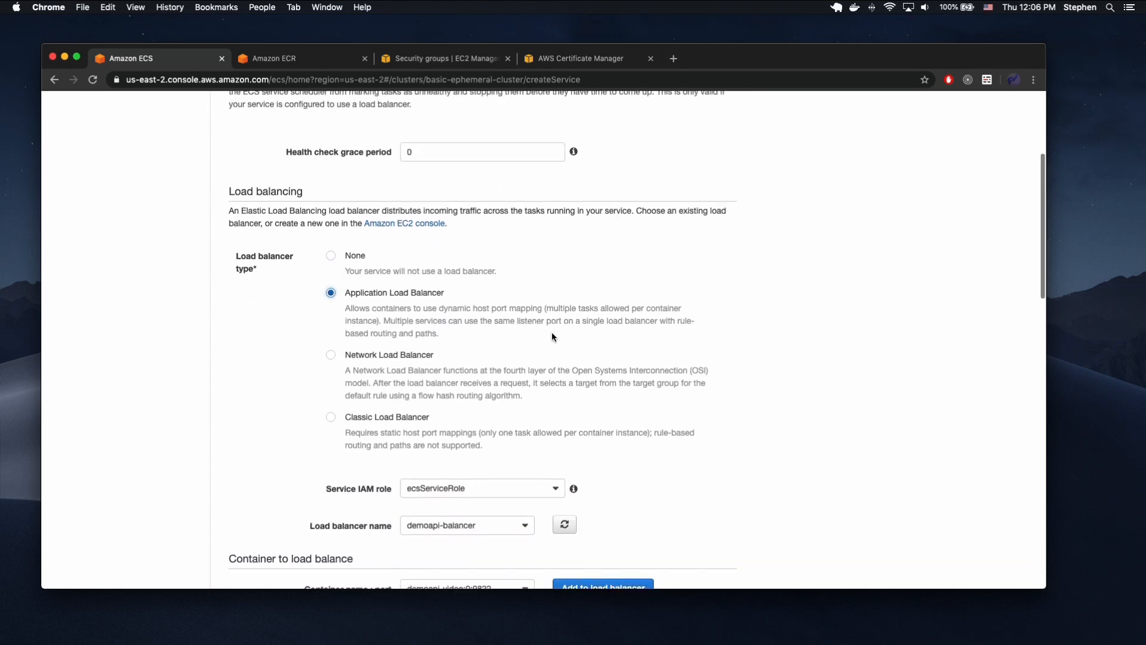
{"action": "left_click", "coordinate": [484, 427]}
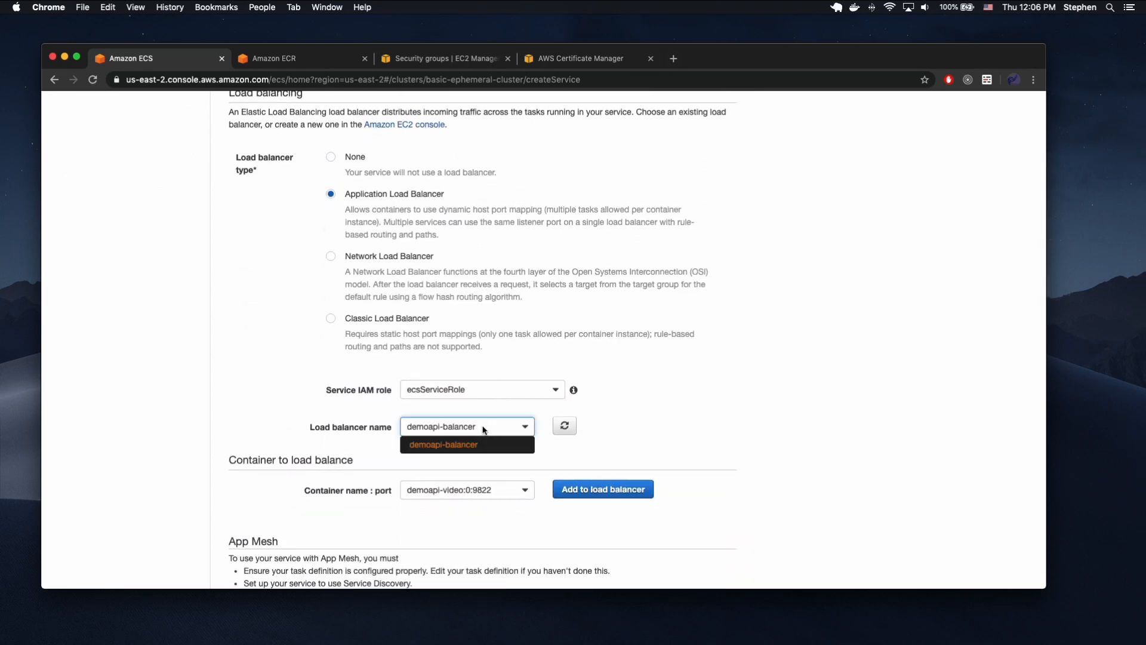
{"action": "left_click", "coordinate": [459, 445]}
{"action": "scroll", "coordinate": [494, 420], "scroll_direction": "down", "scroll_amount": 2}
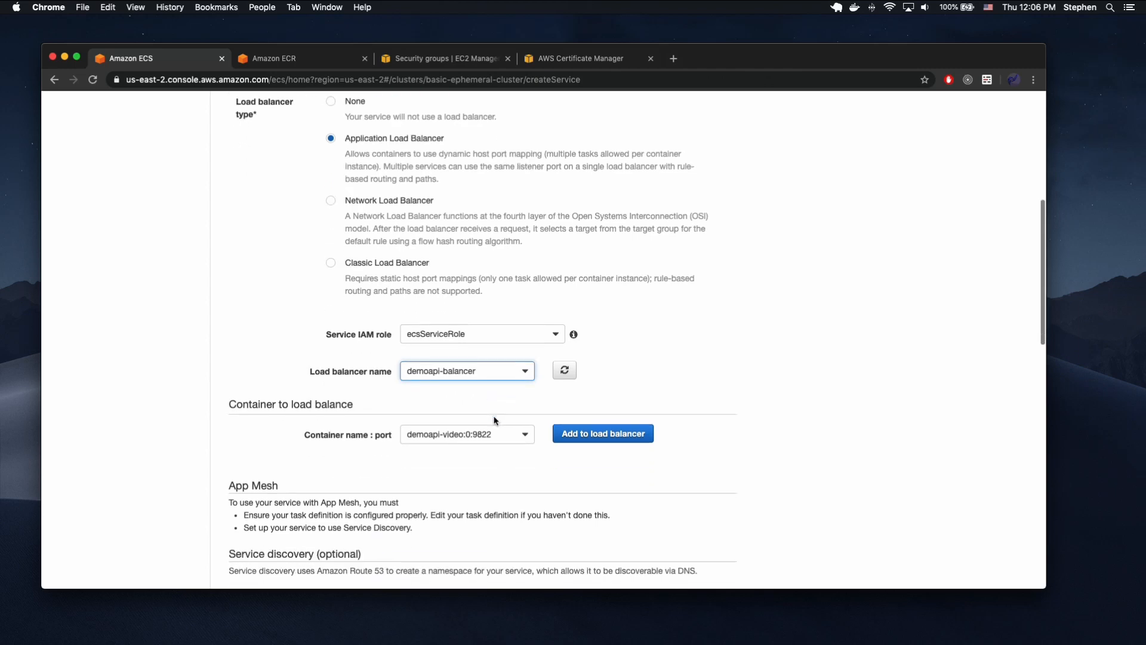
Add container demoapi-video:0:9822 to the load balancer with production listener port 80:HTTP and target group demoapi-video.
{"action": "left_click", "coordinate": [603, 435]}
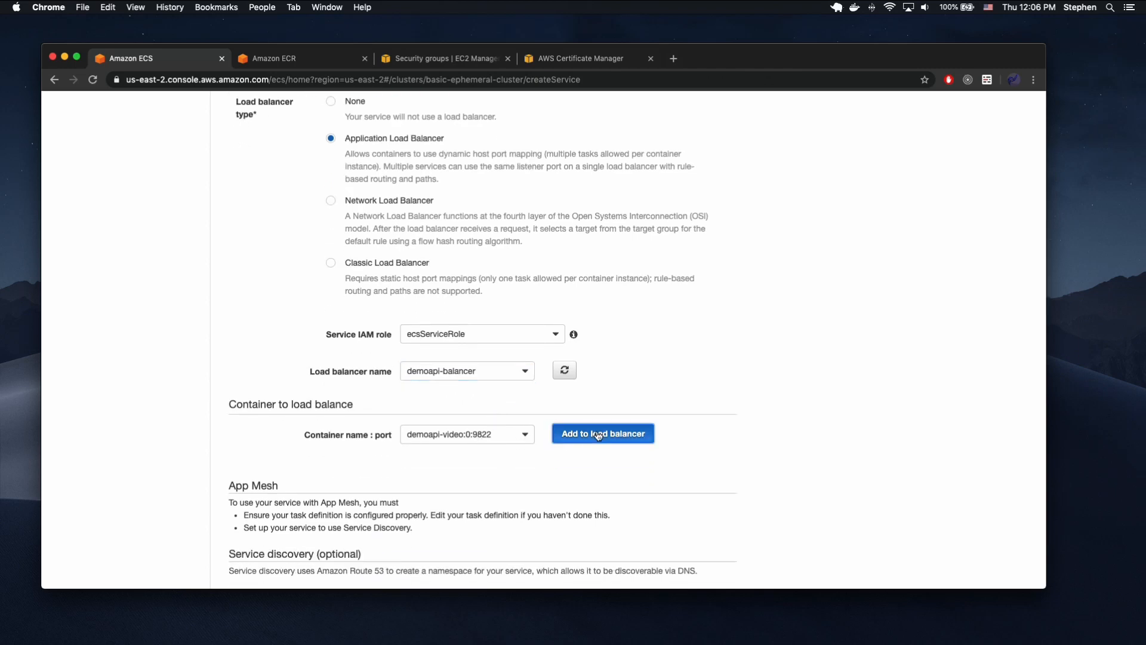
{"action": "scroll", "coordinate": [577, 425], "scroll_direction": "down", "scroll_amount": 5}
{"action": "left_click", "coordinate": [466, 321]}
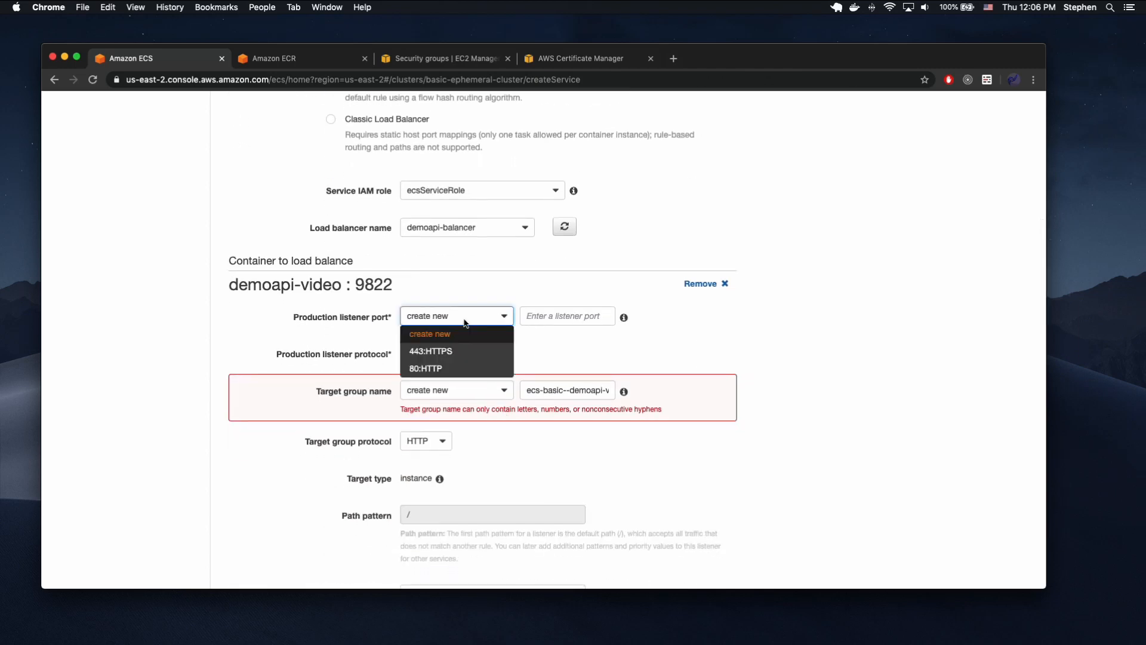
{"action": "left_click", "coordinate": [440, 367]}
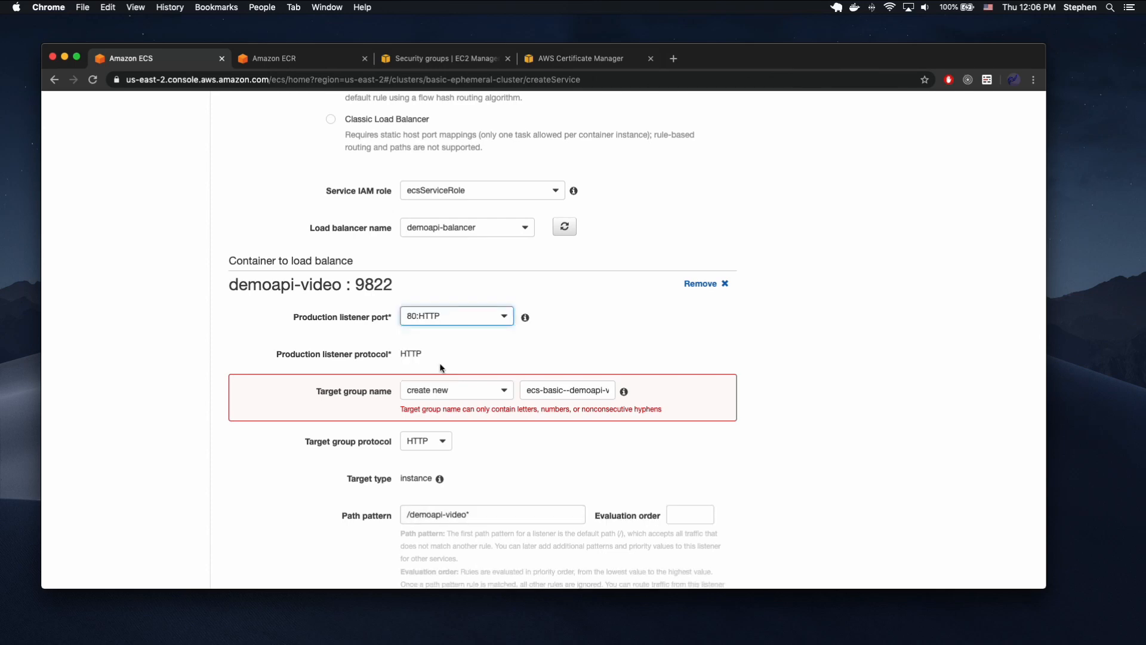
{"action": "left_click", "coordinate": [450, 393]}
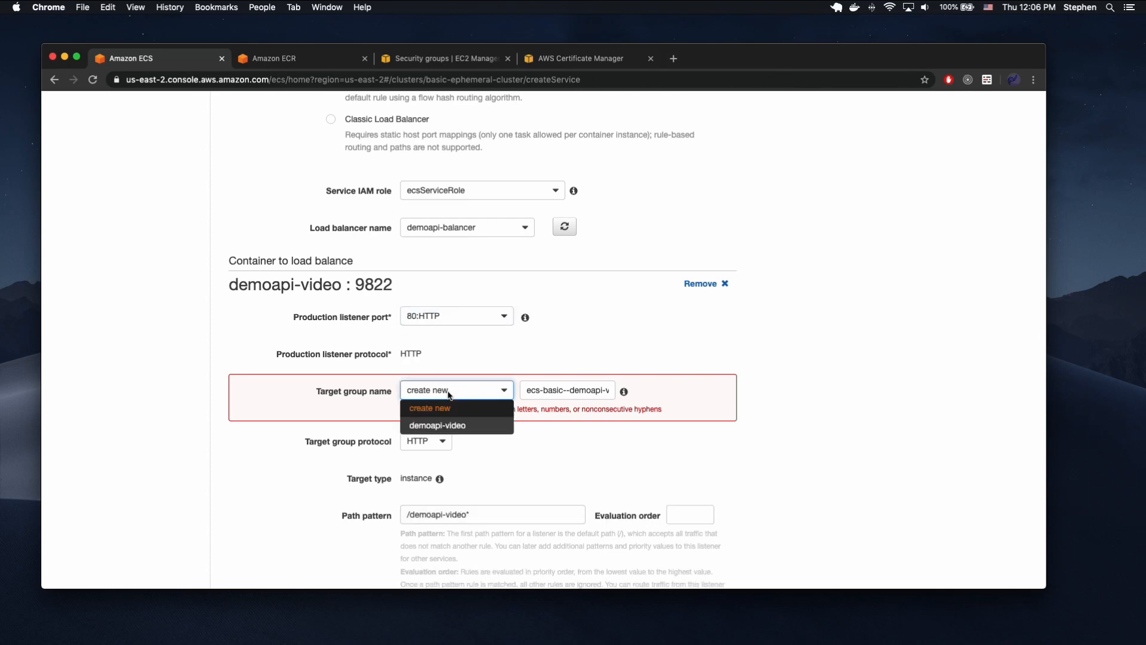
{"action": "left_click", "coordinate": [446, 426]}
{"action": "scroll", "coordinate": [560, 403], "scroll_direction": "down", "scroll_amount": 2}
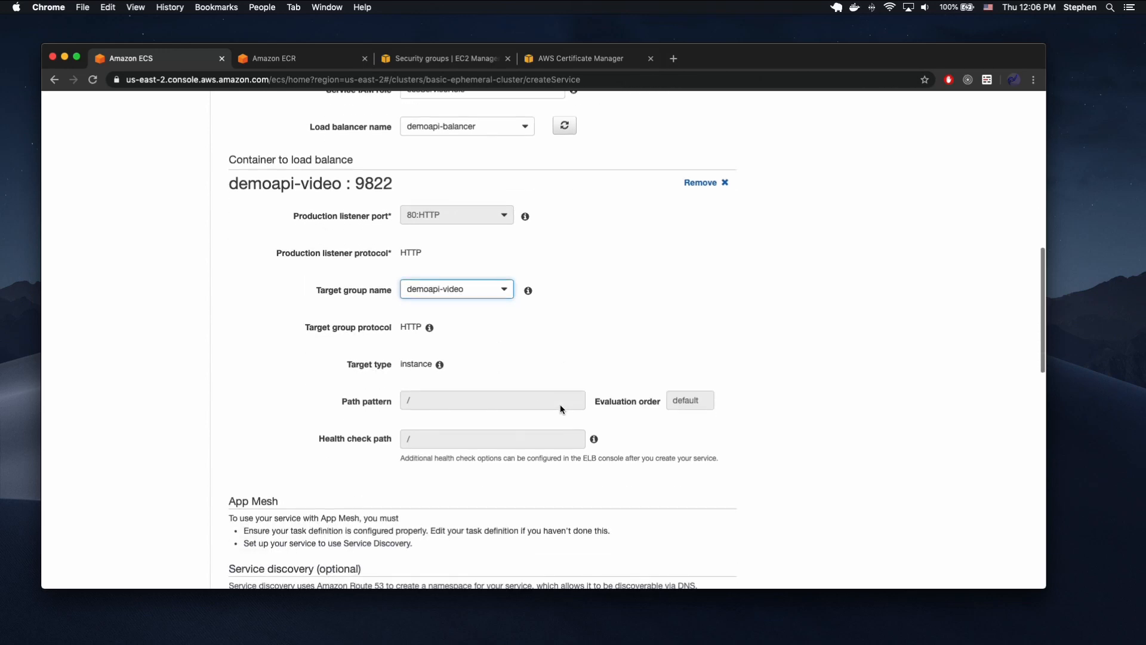
Disable service discovery integration and continue to the auto scaling settings.
{"action": "scroll", "coordinate": [673, 332], "scroll_direction": "down", "scroll_amount": 4}
{"action": "scroll", "coordinate": [673, 337], "scroll_direction": "down", "scroll_amount": 3}
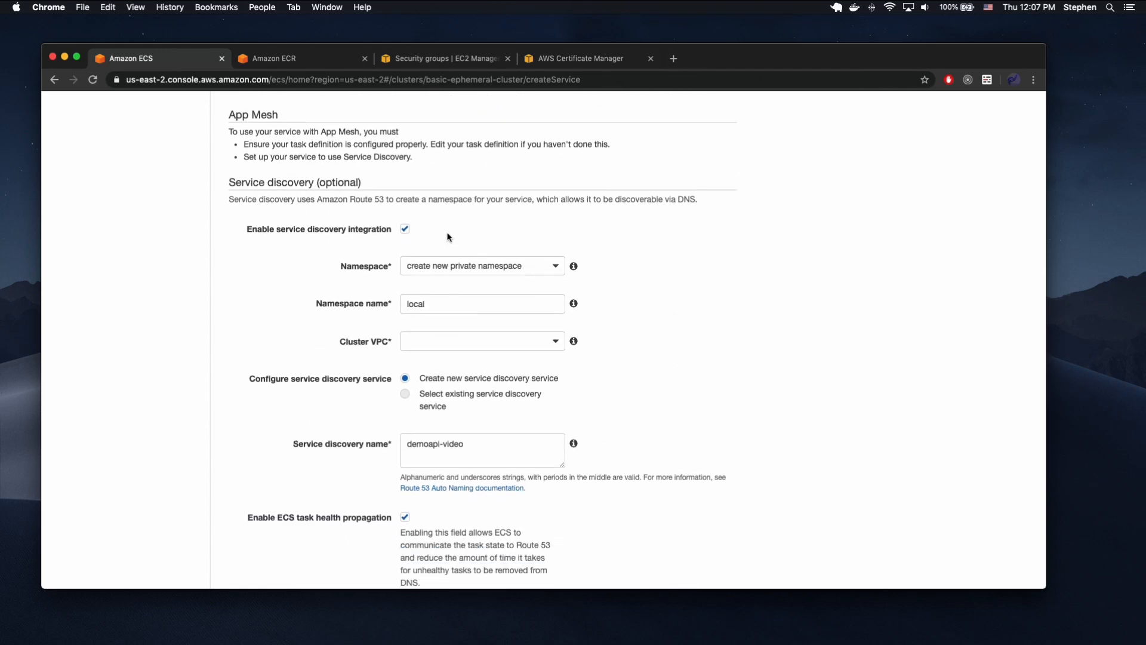
{"action": "left_click", "coordinate": [405, 229]}
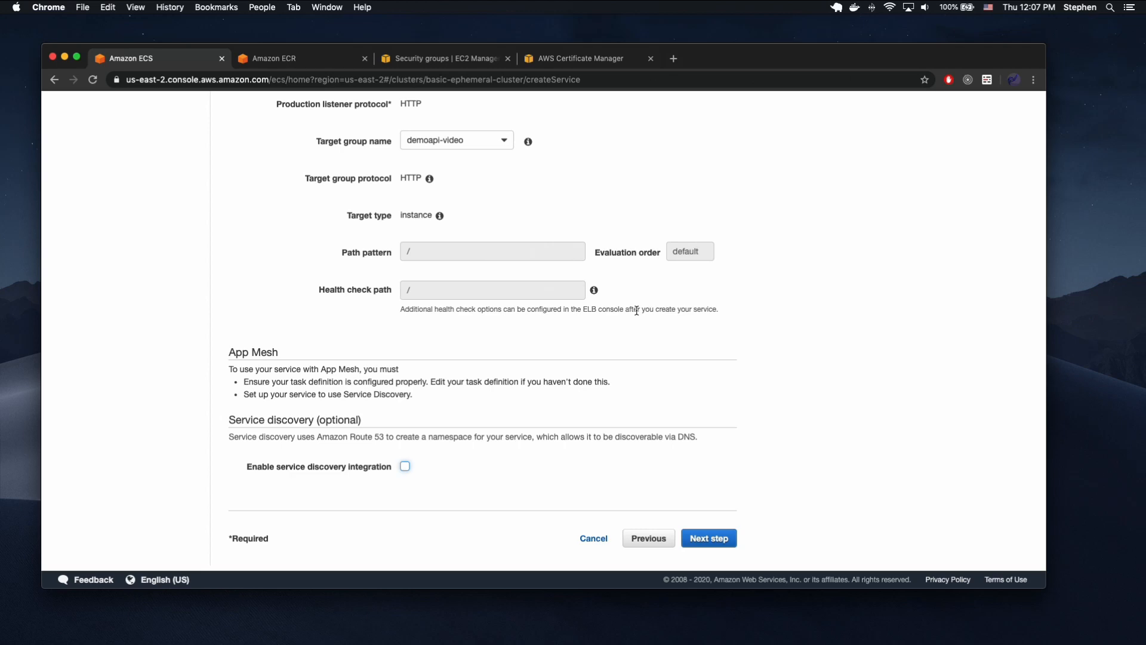
{"action": "left_click", "coordinate": [695, 539]}
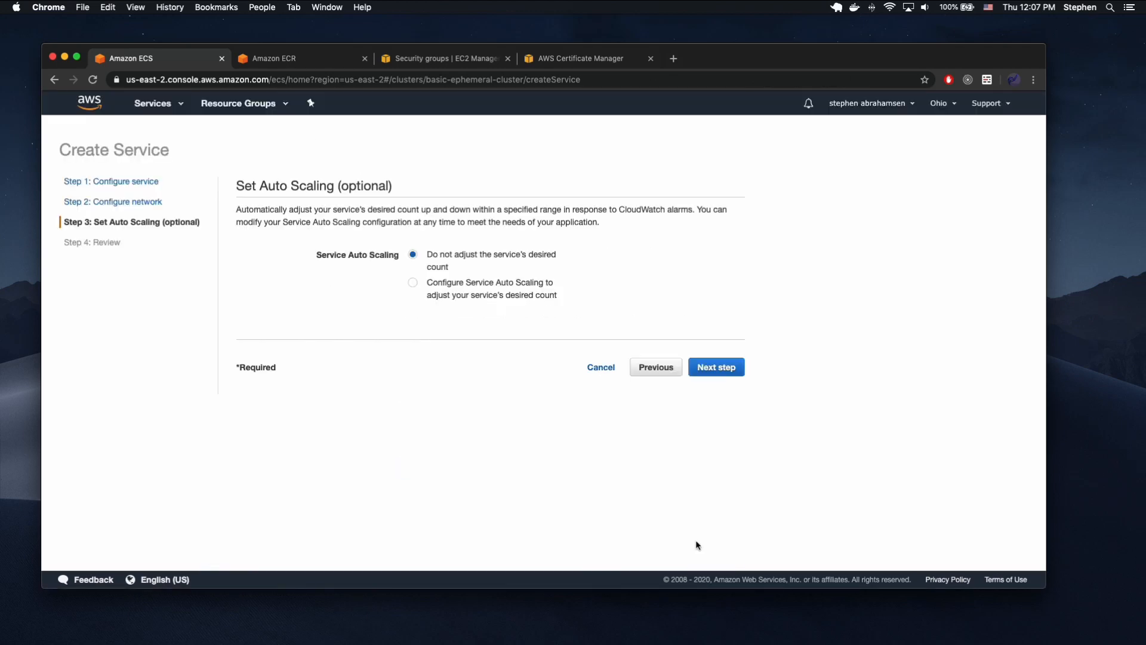
Leave the service's desired count unadjusted by auto scaling, create the service, and open its page.
{"action": "left_click", "coordinate": [711, 371]}
{"action": "scroll", "coordinate": [711, 371], "scroll_direction": "down", "scroll_amount": 5}
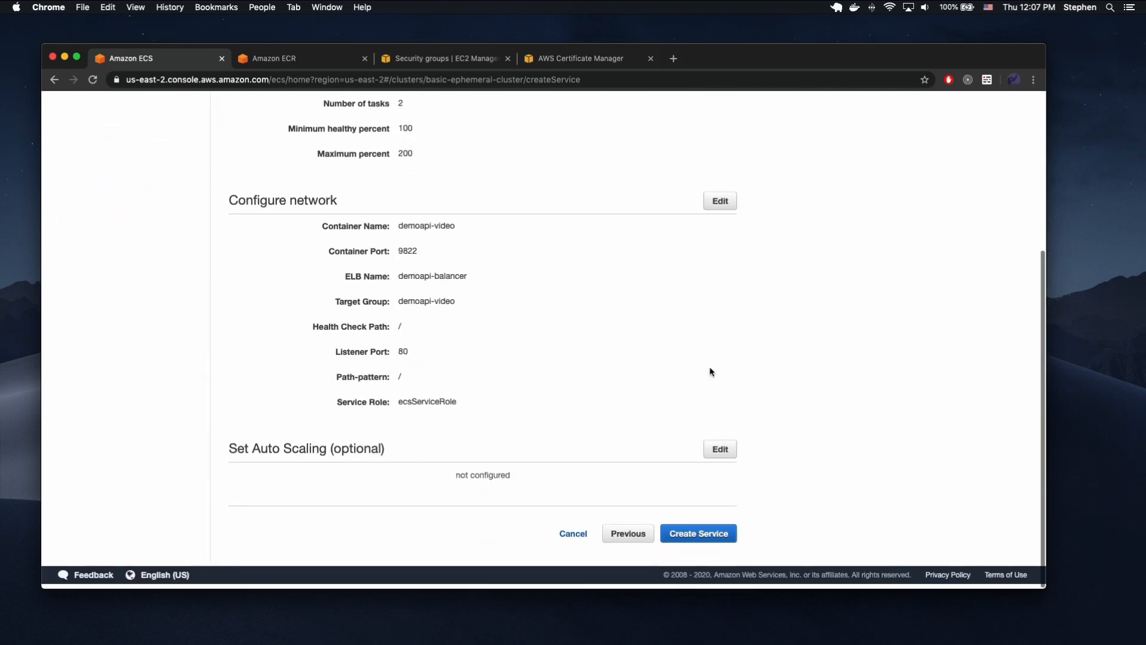
{"action": "left_click", "coordinate": [702, 538]}
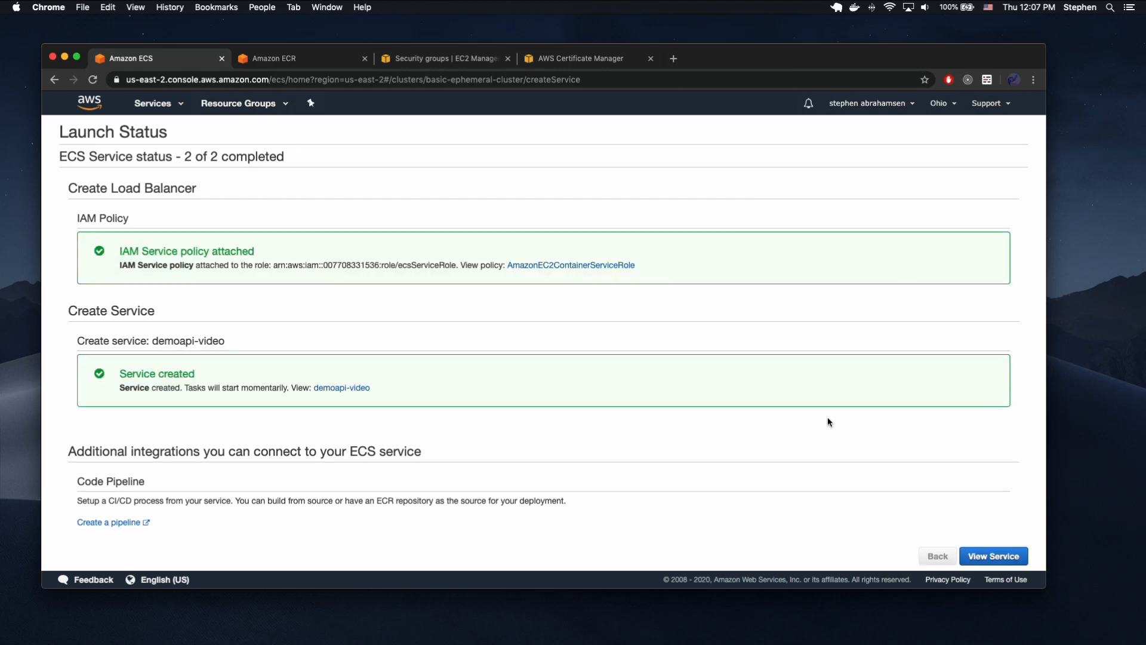
{"action": "left_click", "coordinate": [993, 556]}
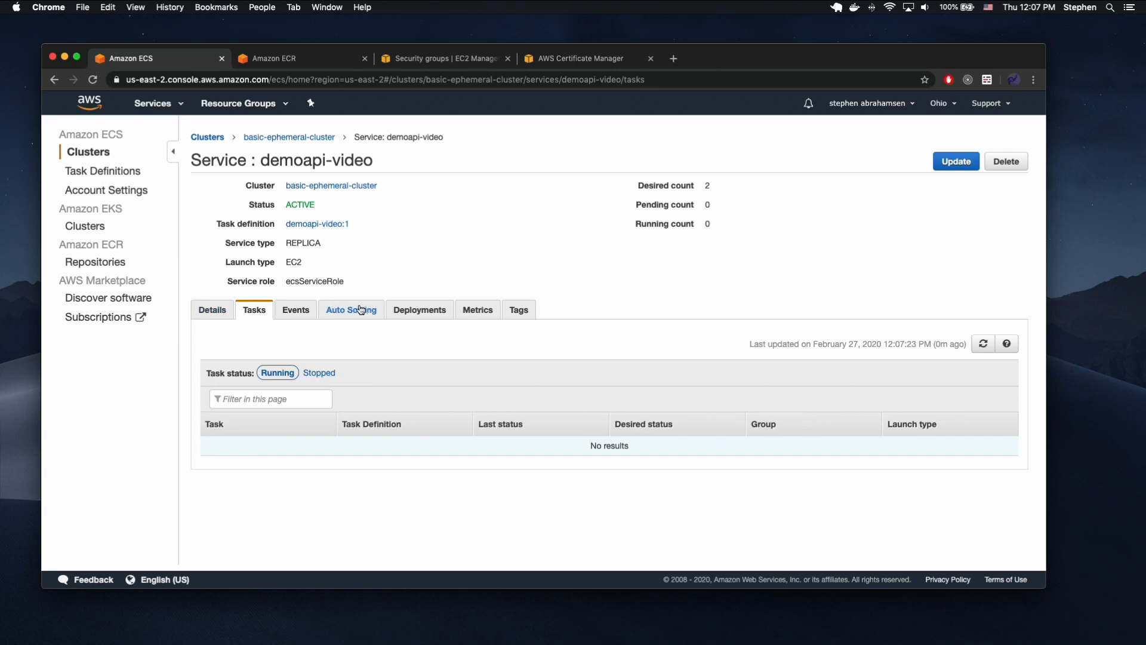
Examine the health check settings of the service's demoapi-video target group, and return to the service page.
{"action": "left_click", "coordinate": [212, 309]}
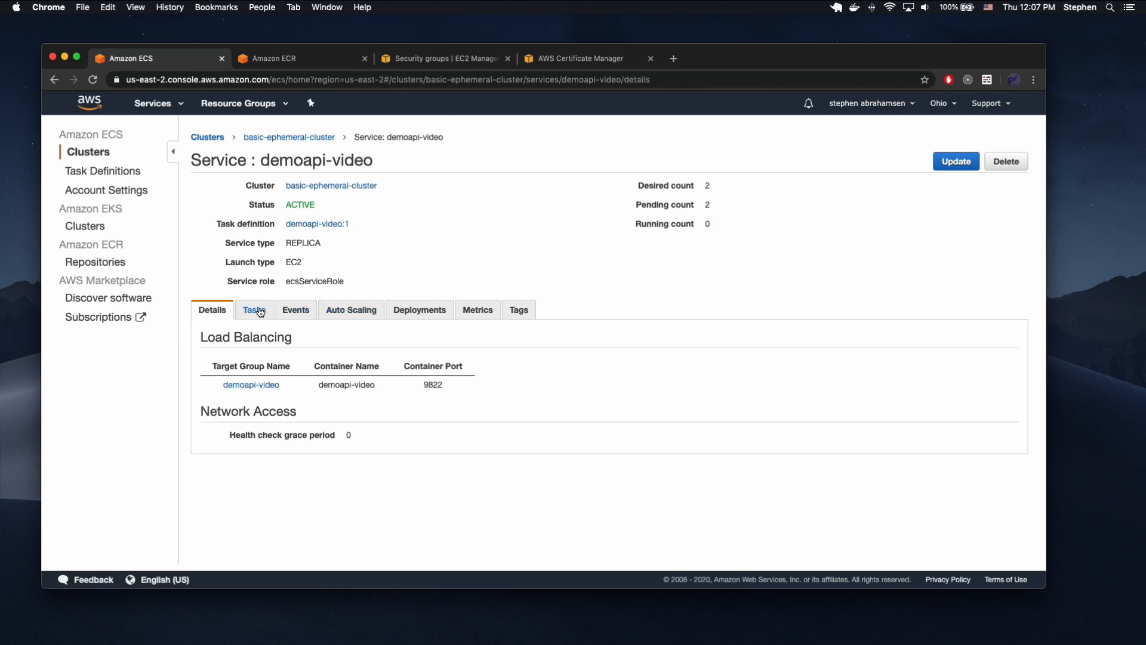
{"action": "left_click", "coordinate": [257, 385]}
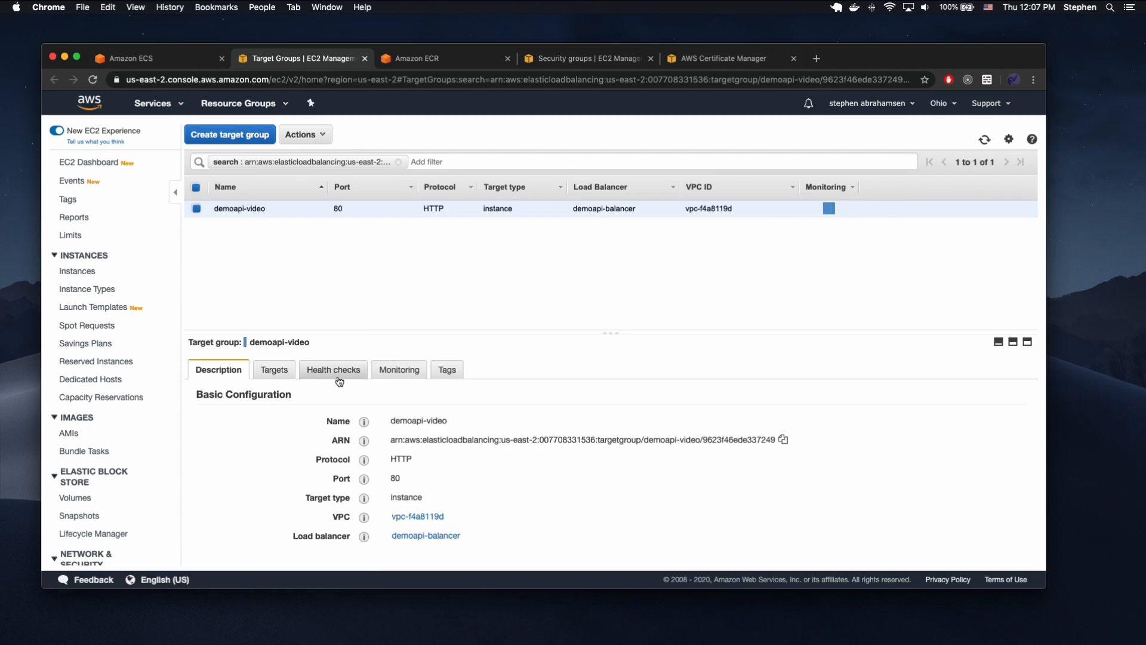
{"action": "left_click", "coordinate": [326, 373]}
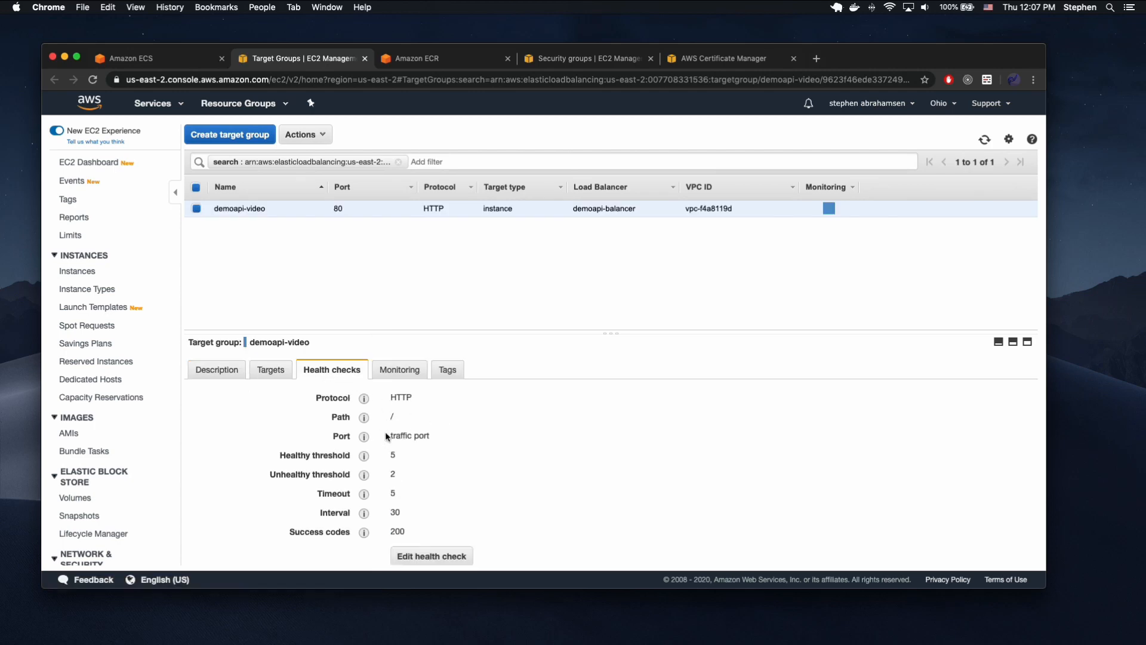
{"action": "left_click", "coordinate": [365, 58]}
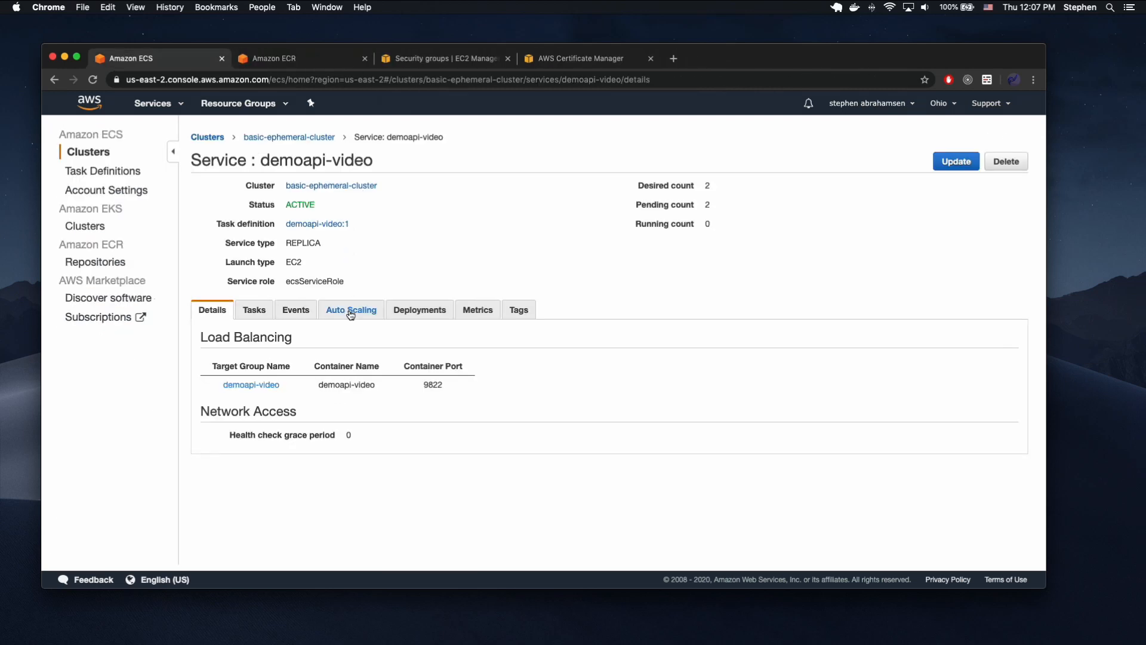
Check the demoapi-video service's deployment and its events, including the target group registration message.
{"action": "left_click", "coordinate": [272, 138]}
{"action": "left_click", "coordinate": [260, 464]}
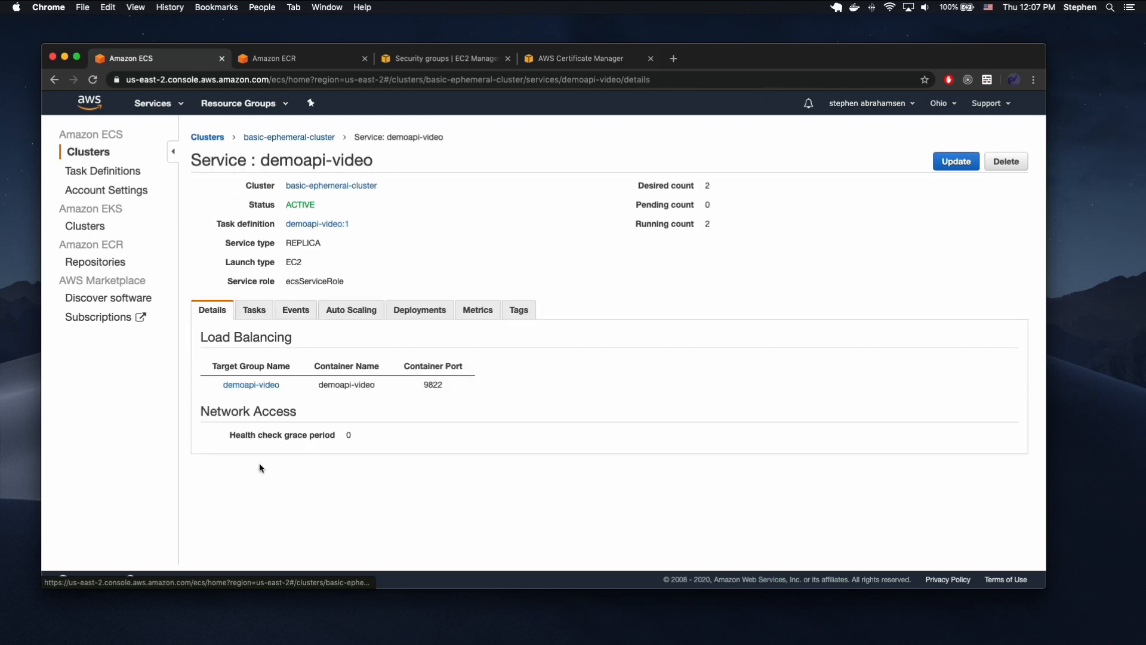
{"action": "left_click", "coordinate": [428, 313]}
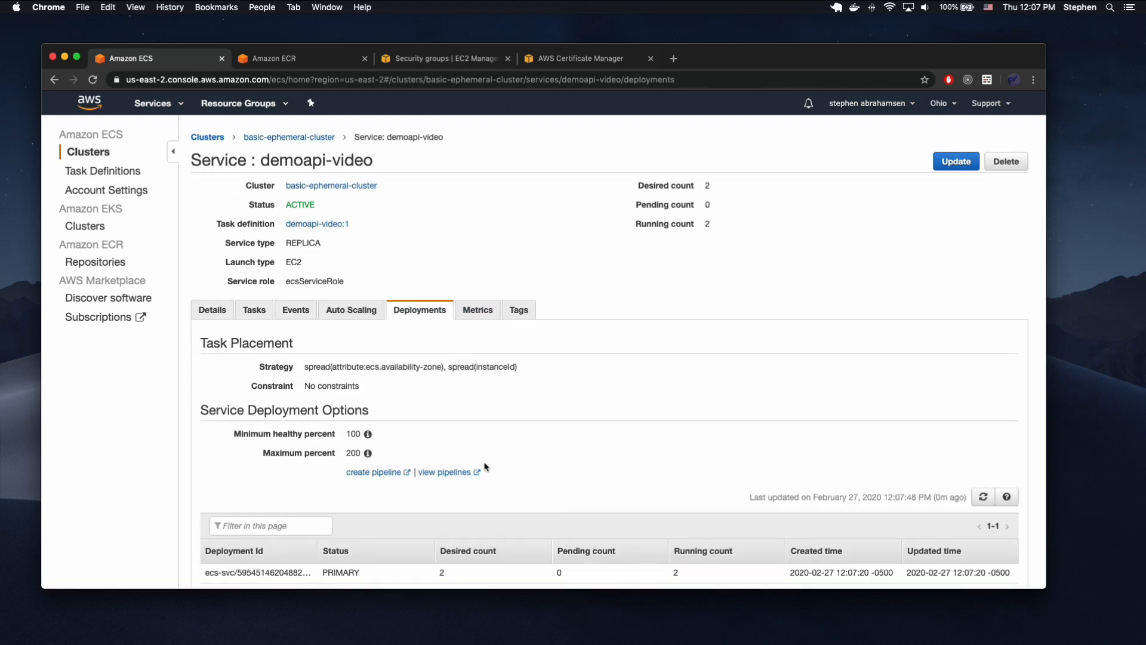
{"action": "scroll", "coordinate": [498, 466], "scroll_direction": "down", "scroll_amount": 2}
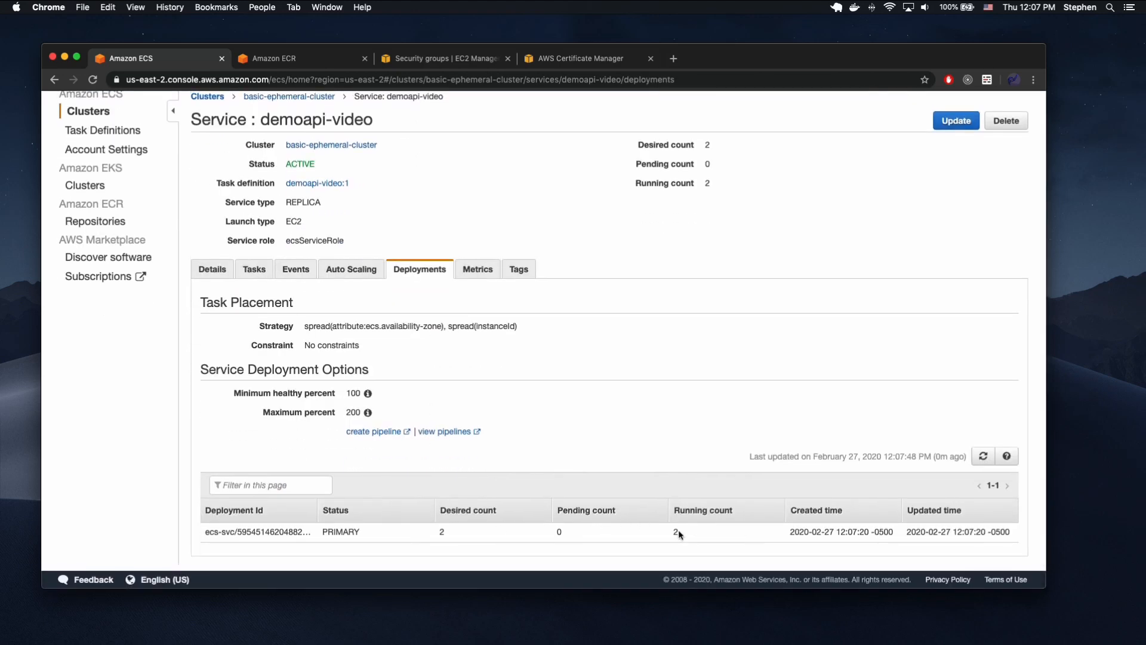
{"action": "left_click", "coordinate": [257, 270]}
{"action": "left_click", "coordinate": [295, 310]}
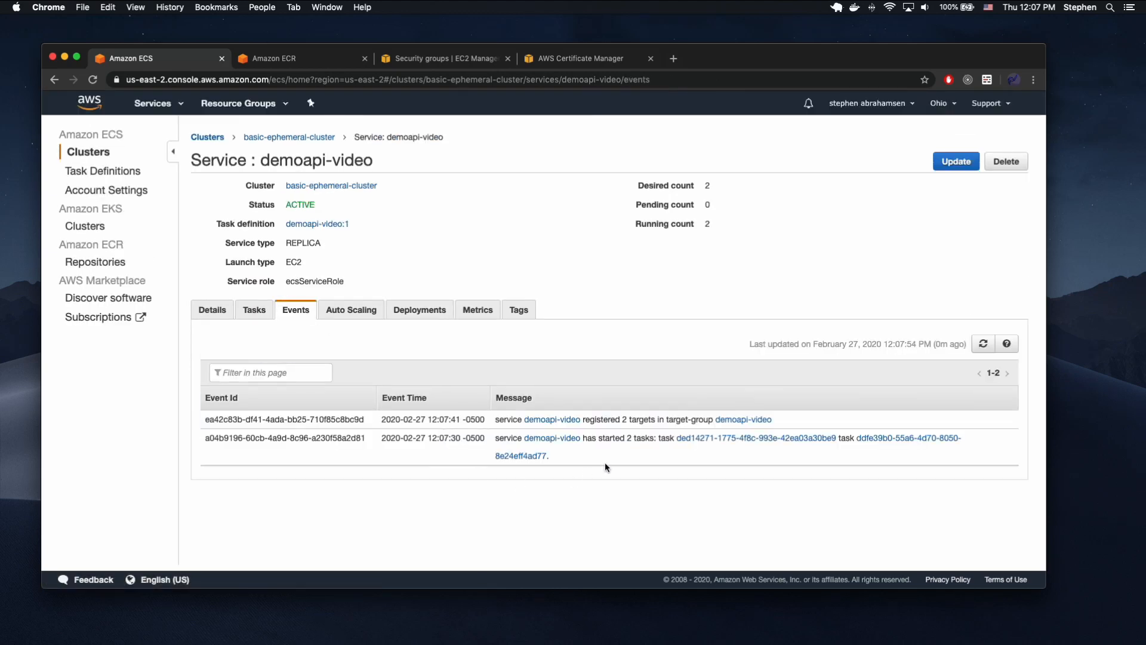
{"action": "left_click_drag", "start_coordinate": [584, 421], "coordinate": [692, 421]}
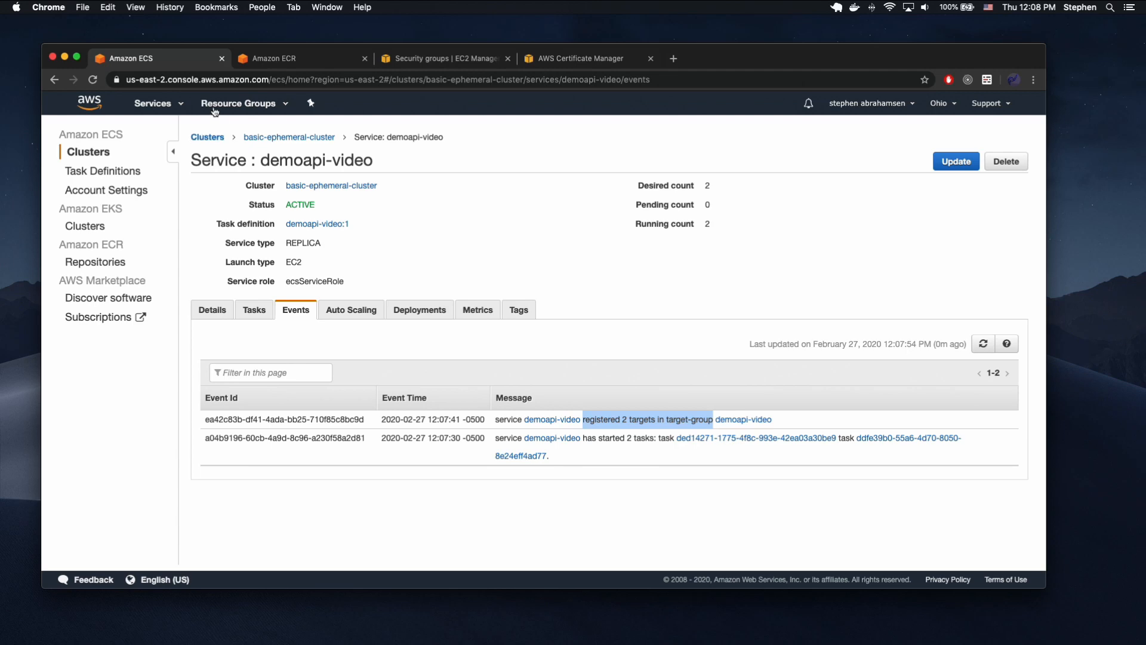
Find the EC2 service and open its list of load balancers.
{"action": "left_click", "coordinate": [177, 105]}
{"action": "type", "text": "ec2"}
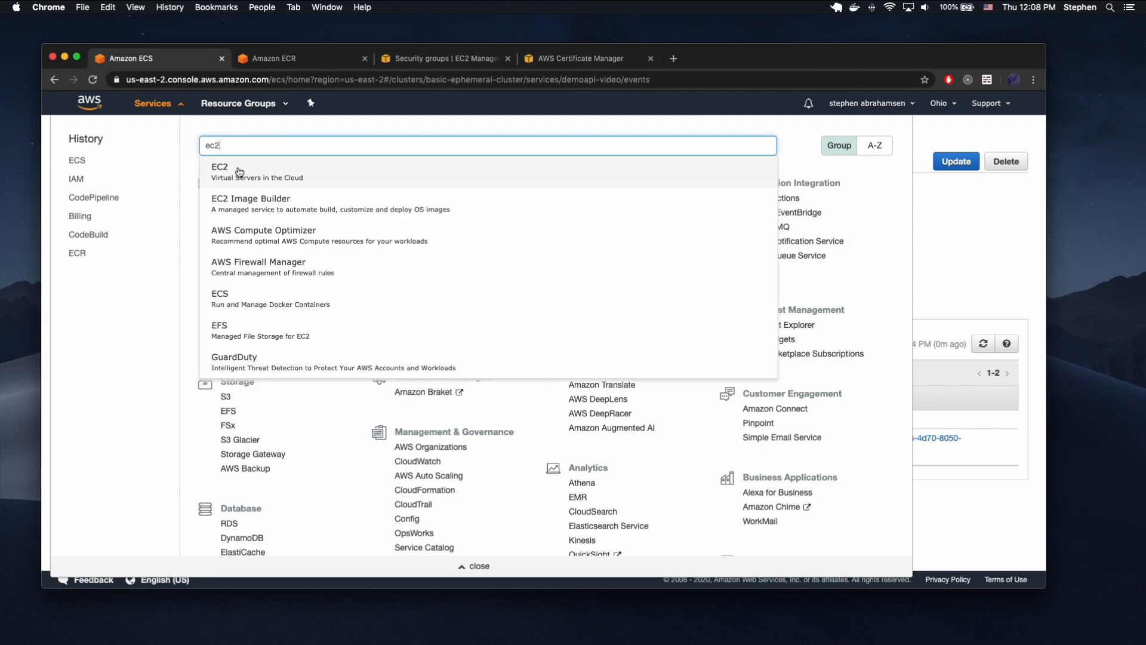
{"action": "left_click", "coordinate": [238, 173]}
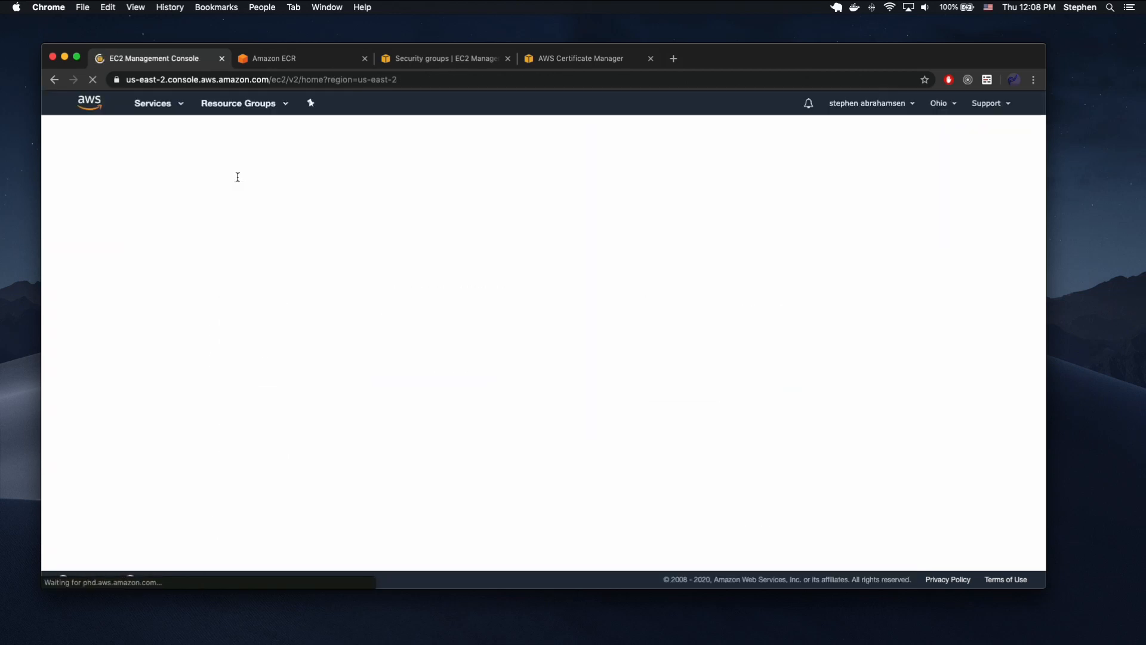
{"action": "scroll", "coordinate": [89, 464], "scroll_direction": "down", "scroll_amount": 5}
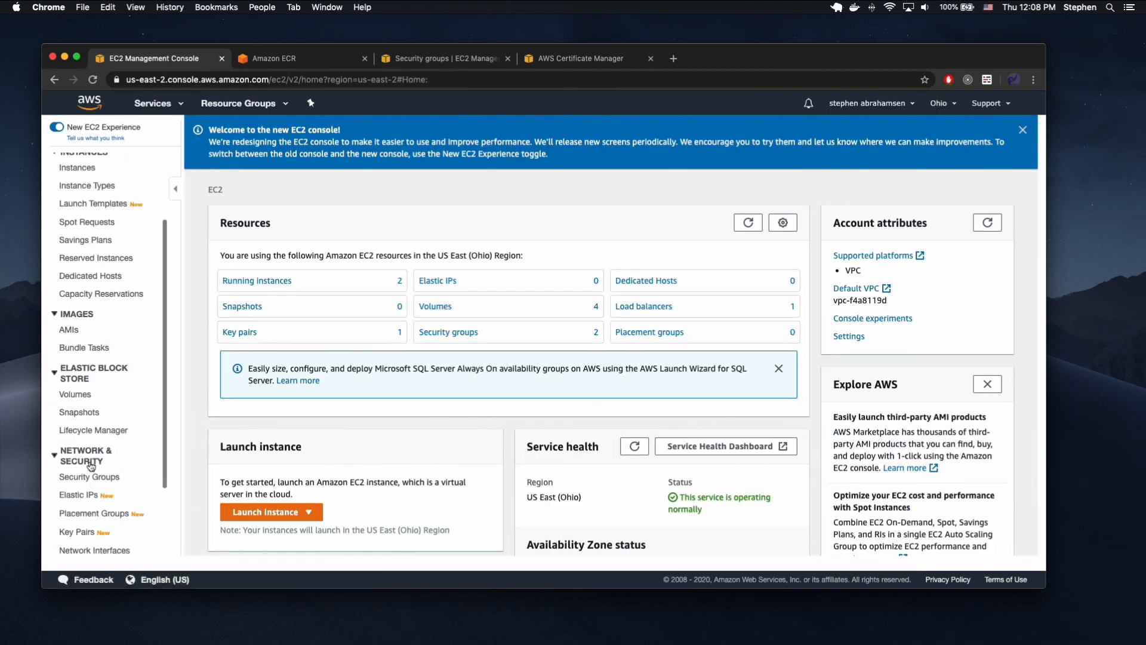
{"action": "left_click", "coordinate": [84, 477]}
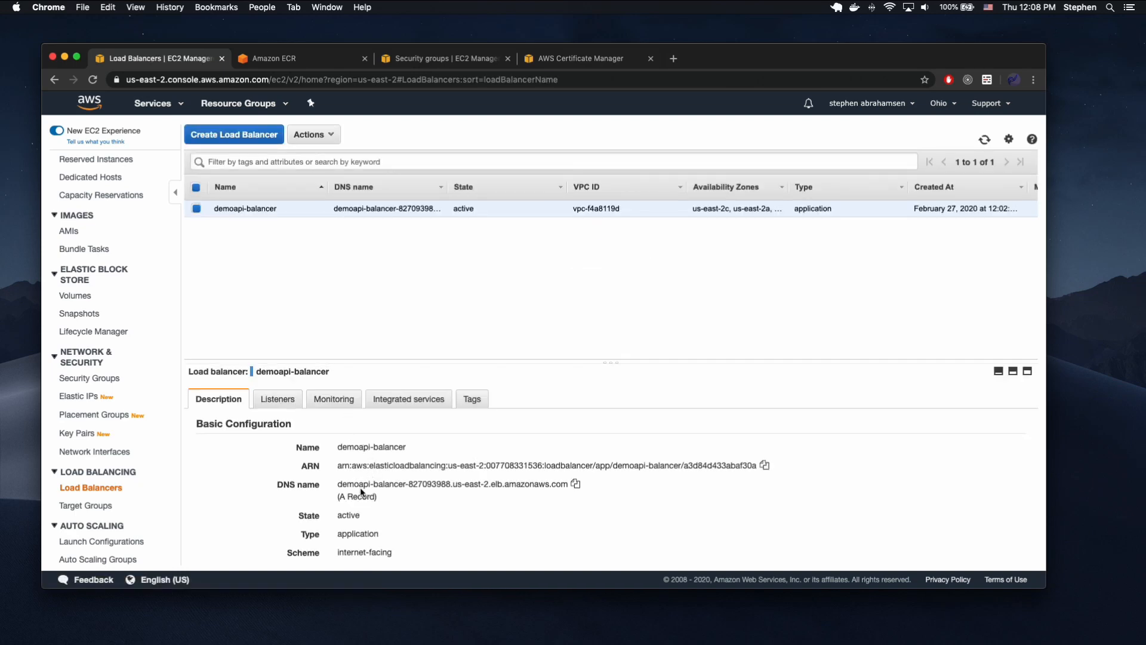
Copy the DNS name of demoapi-balancer and load that address in a new browser tab.
{"action": "left_click", "coordinate": [576, 484]}
{"action": "left_click", "coordinate": [673, 58]}
{"action": "key", "text": "super+v"}
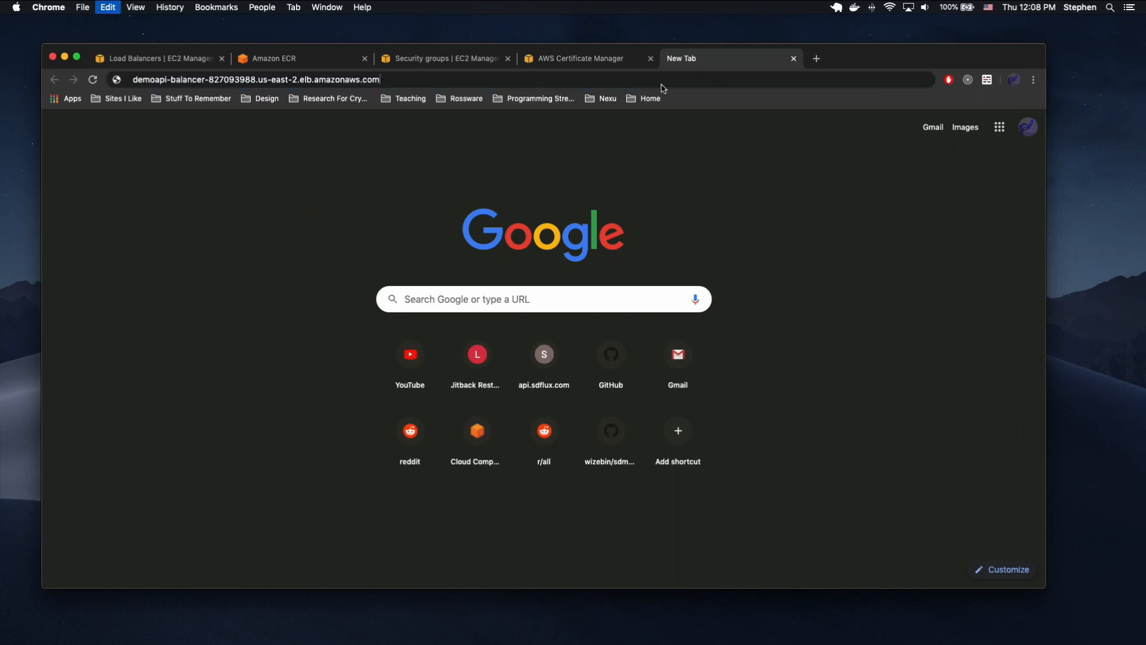
{"action": "key", "text": "Return"}
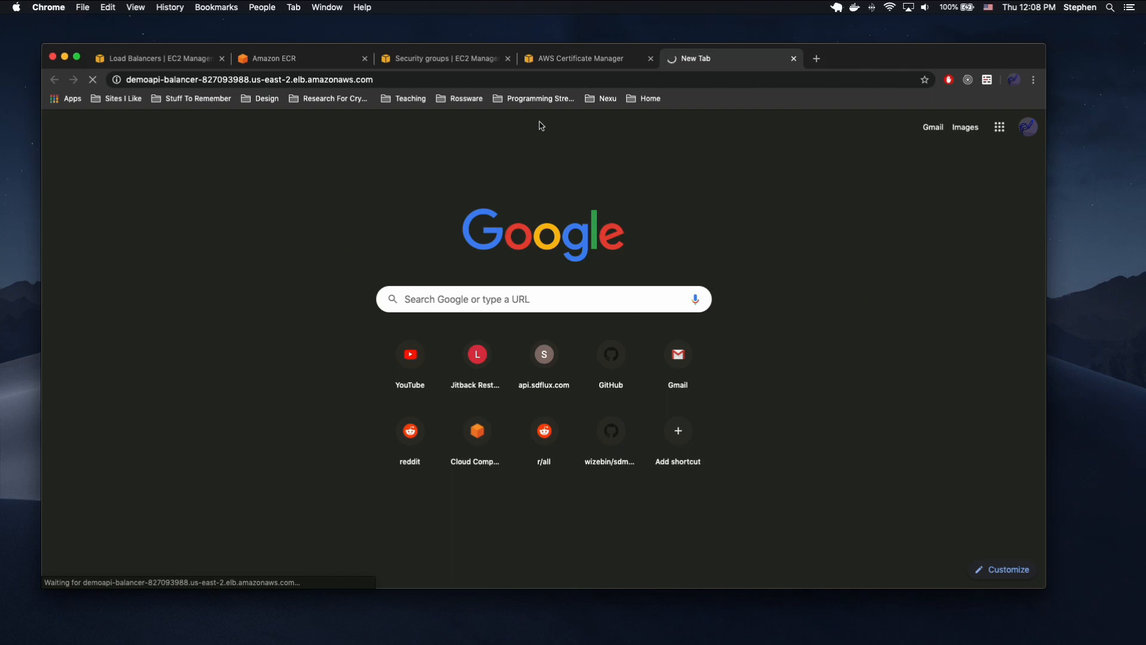
{"action": "left_click", "coordinate": [472, 62]}
{"action": "left_click", "coordinate": [685, 61]}
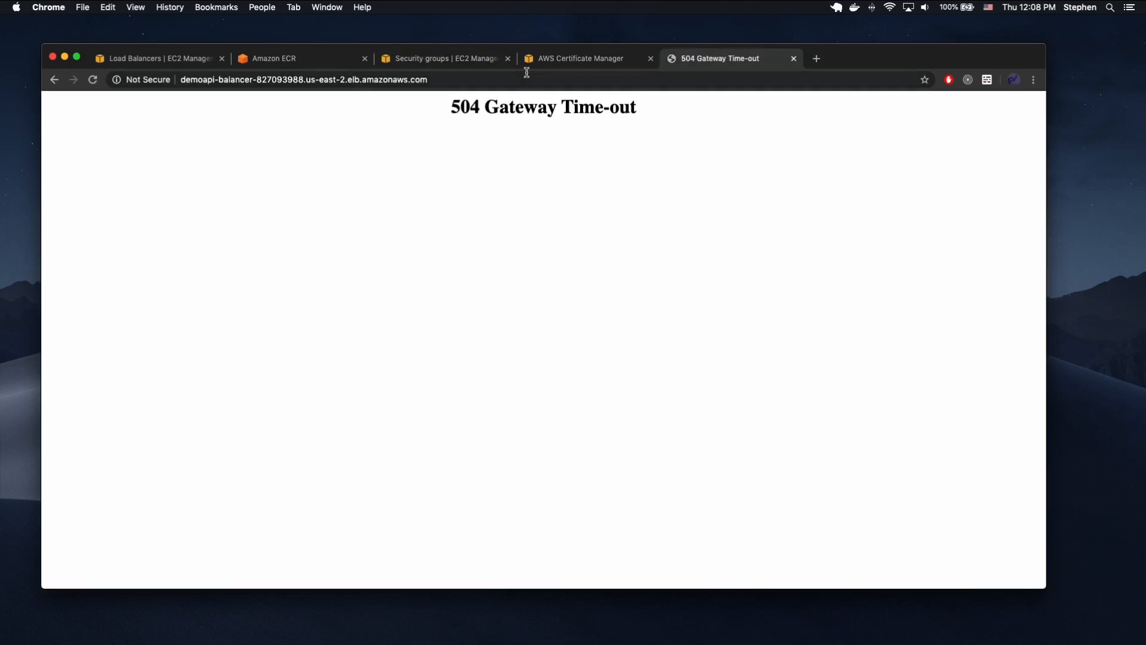
{"action": "left_click", "coordinate": [323, 63]}
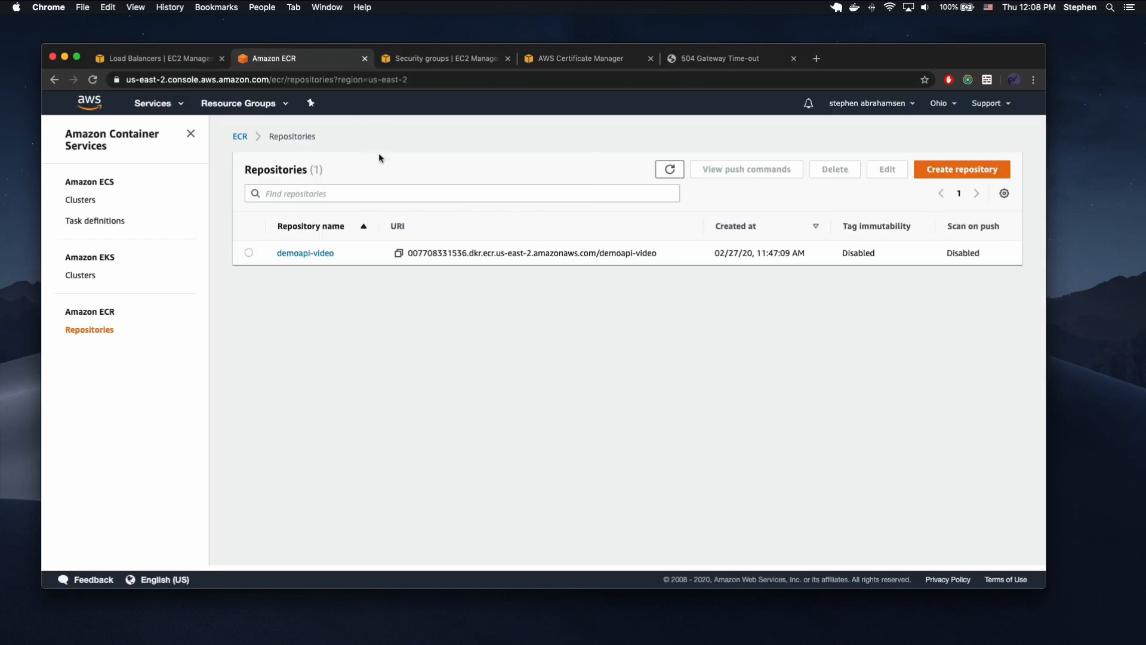
{"action": "left_click", "coordinate": [160, 63]}
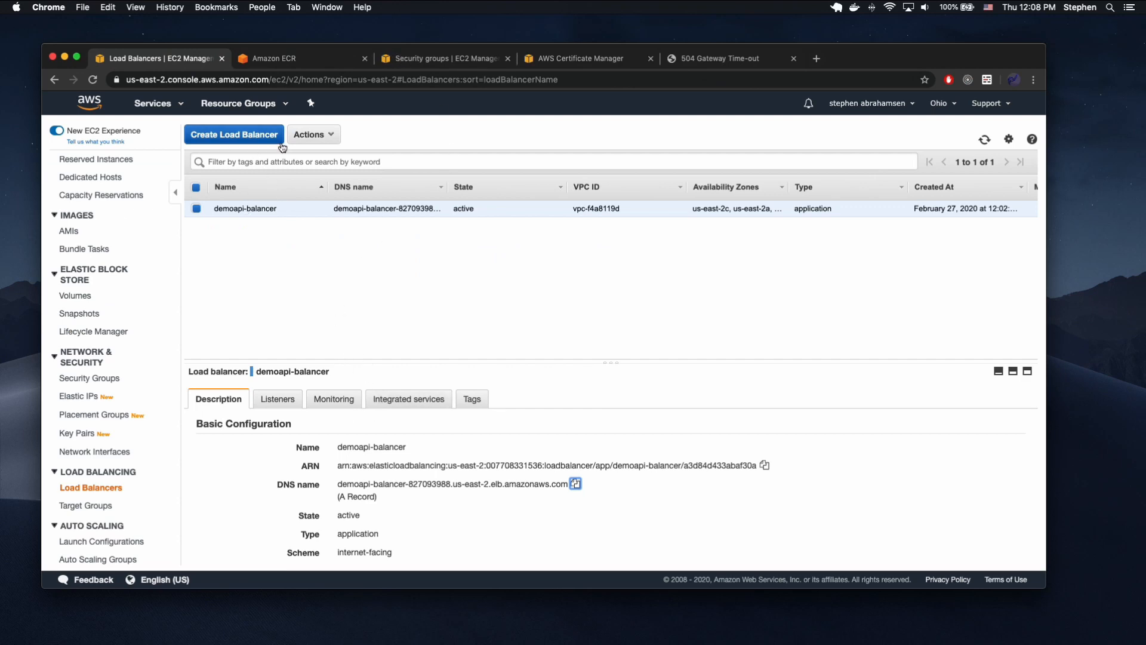
{"action": "left_click", "coordinate": [258, 60]}
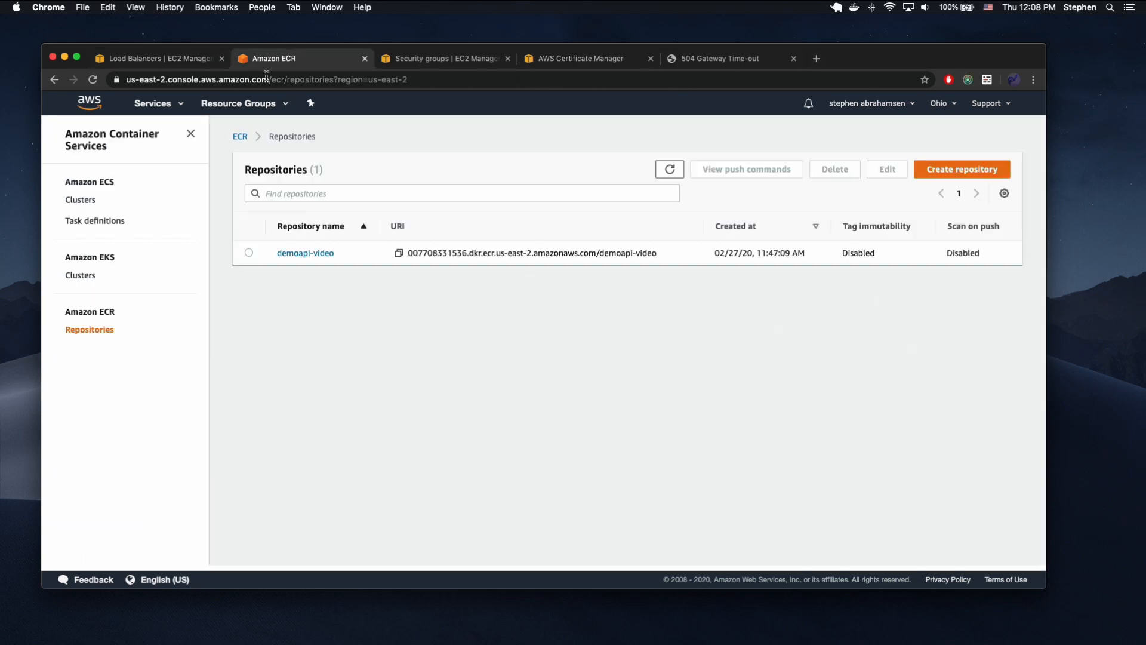
{"action": "left_click", "coordinate": [184, 62]}
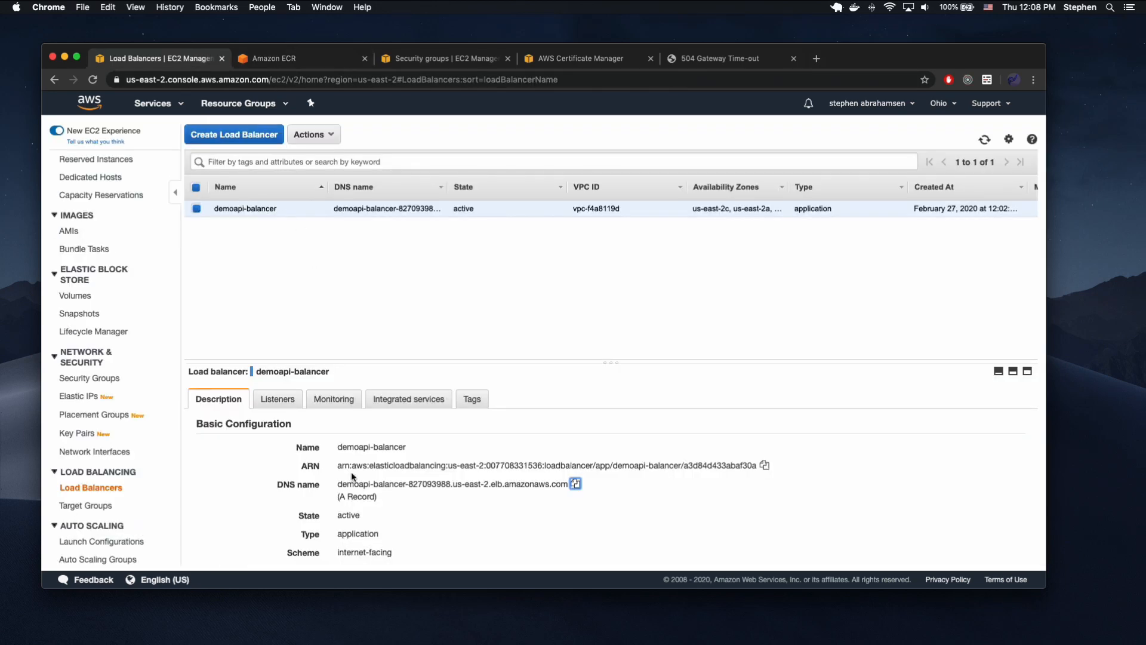
{"action": "scroll", "coordinate": [353, 478], "scroll_direction": "down", "scroll_amount": 1}
{"action": "scroll", "coordinate": [356, 504], "scroll_direction": "up", "scroll_amount": 1}
Go to the ECS service and open the demoapi-video service of basic-ephemeral-cluster.
{"action": "left_click", "coordinate": [169, 104]}
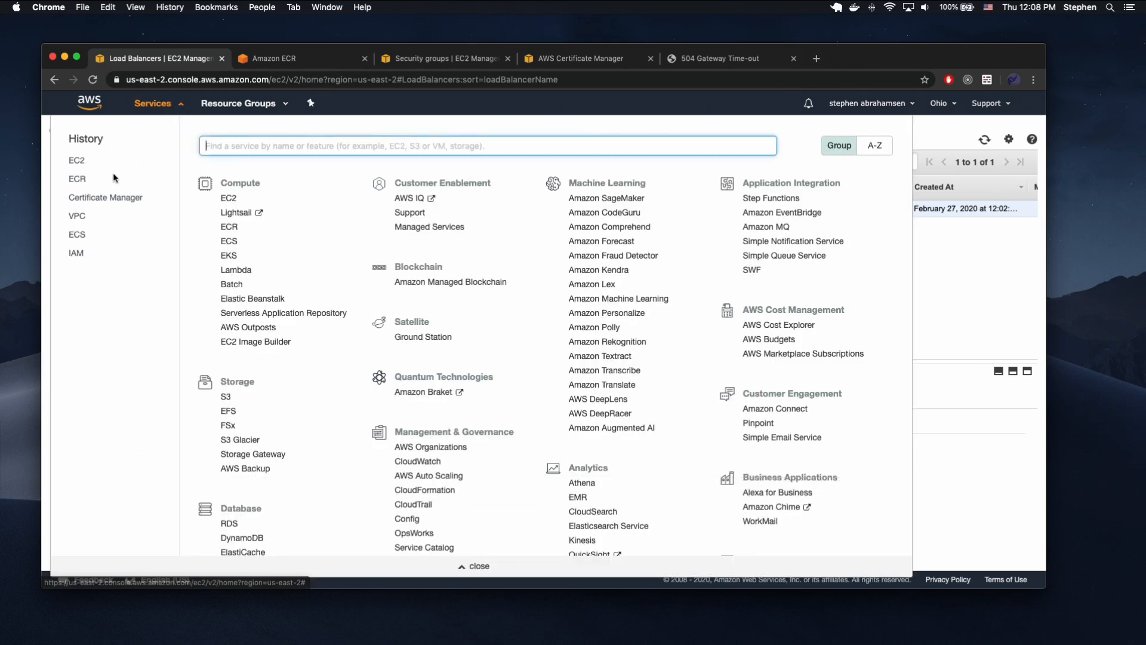
{"action": "left_click", "coordinate": [80, 238]}
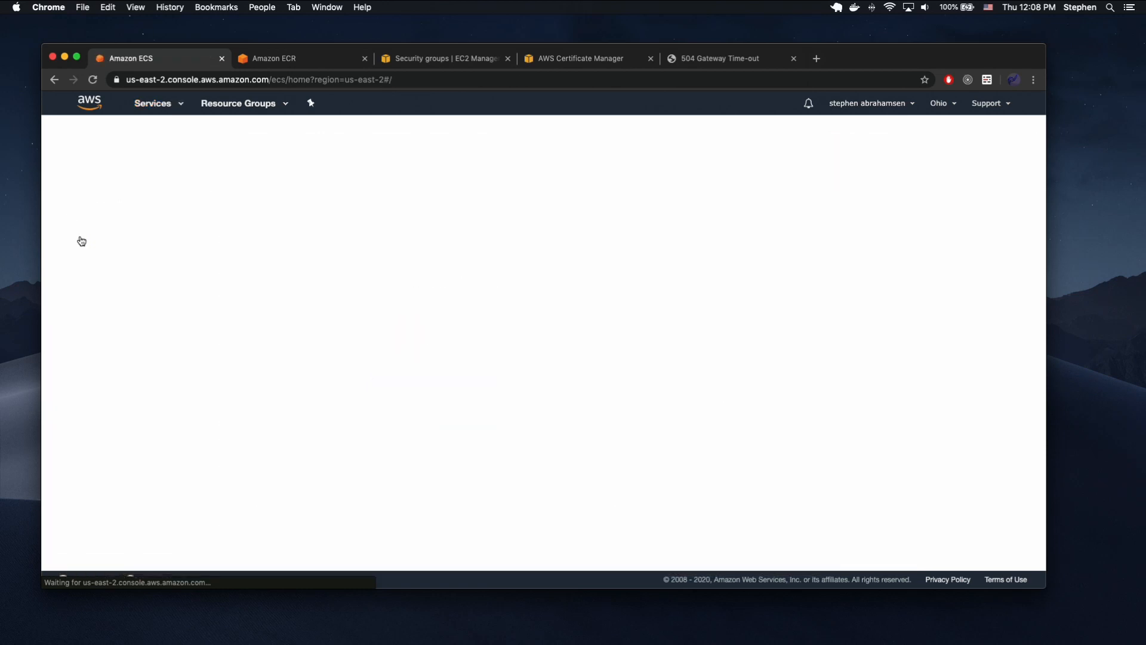
{"action": "left_click", "coordinate": [292, 333]}
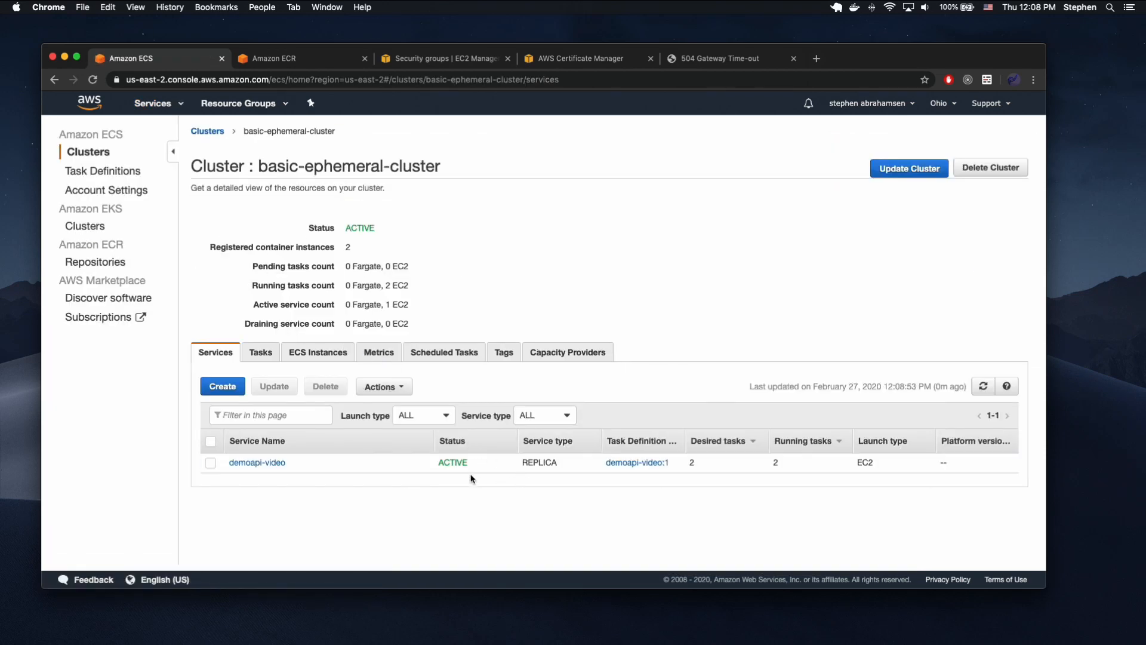
{"action": "left_click", "coordinate": [269, 463]}
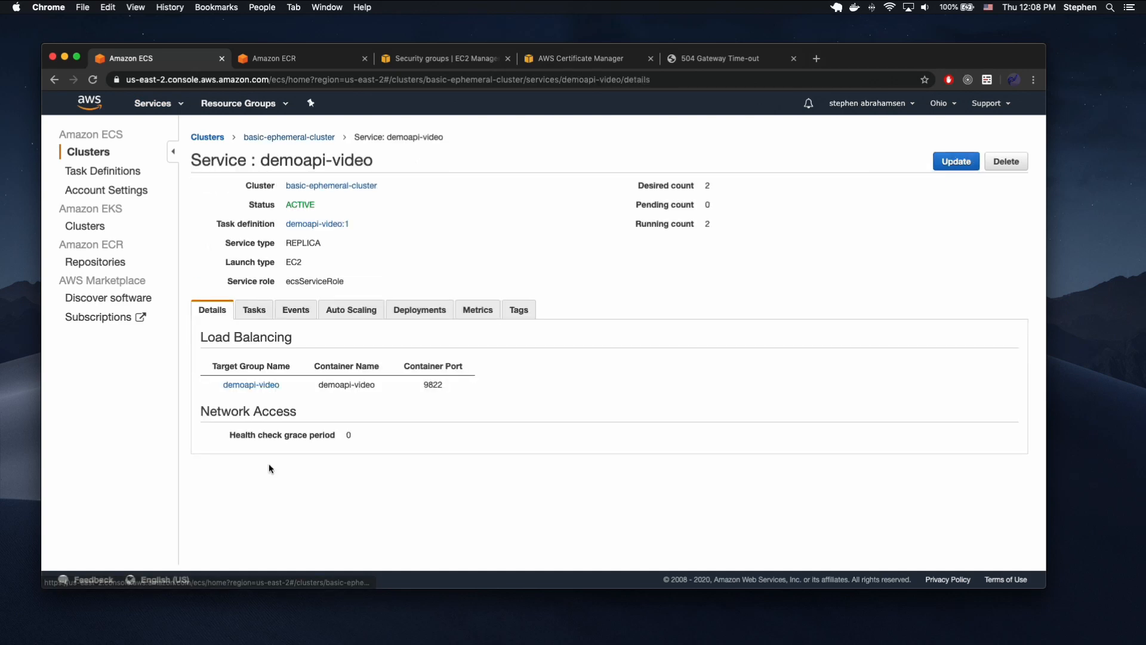
Check the demoapi-video service's events, load balancing details and deployments.
{"action": "left_click", "coordinate": [308, 315]}
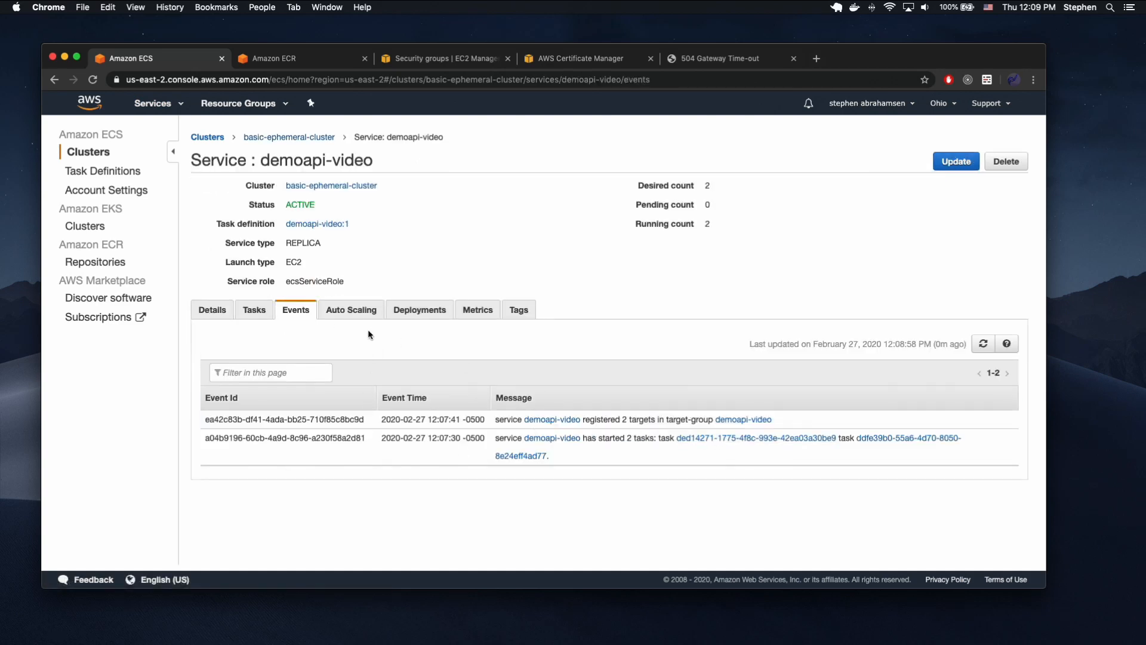
{"action": "left_click", "coordinate": [214, 311]}
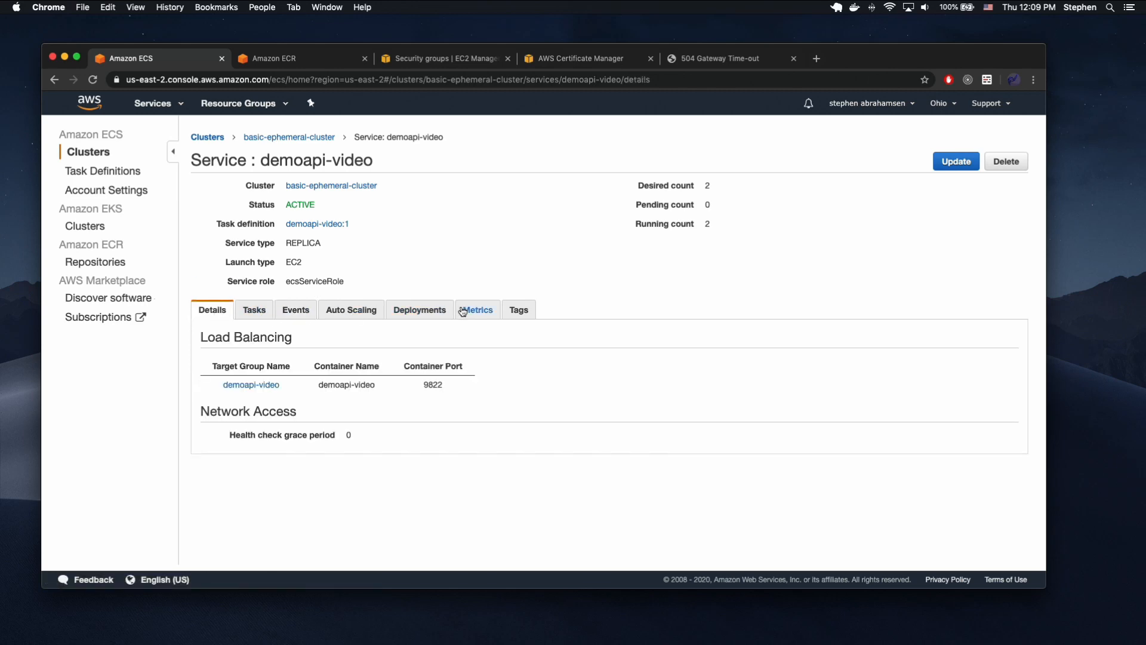
{"action": "left_click", "coordinate": [394, 309]}
{"action": "scroll", "coordinate": [501, 554], "scroll_direction": "down", "scroll_amount": 1}
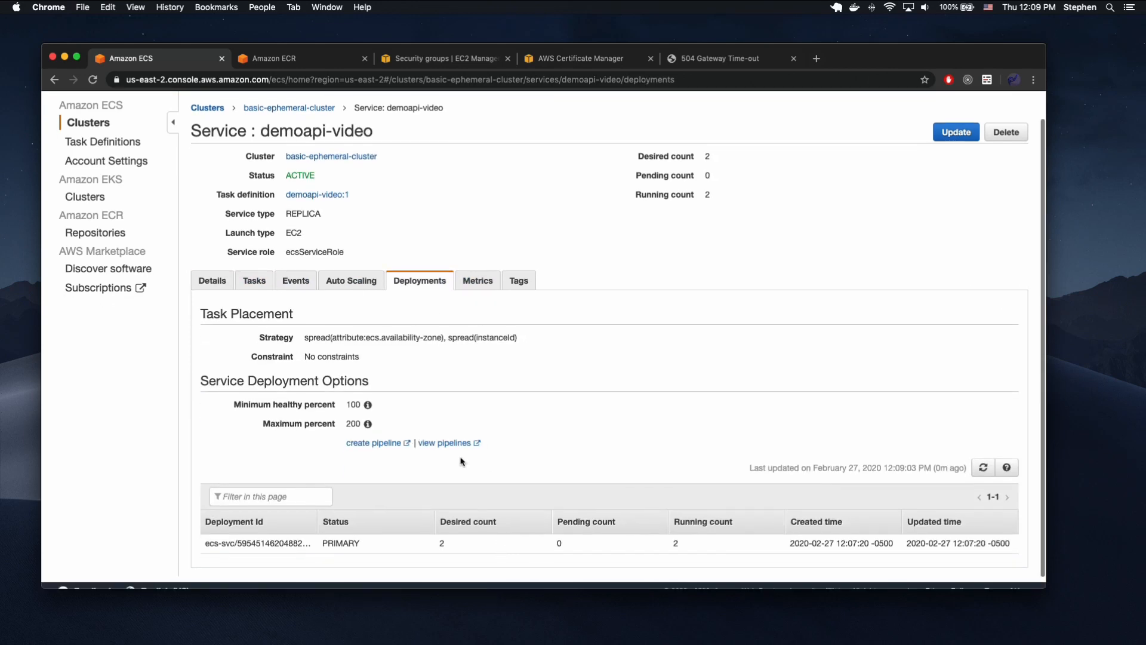
{"action": "left_click", "coordinate": [302, 284]}
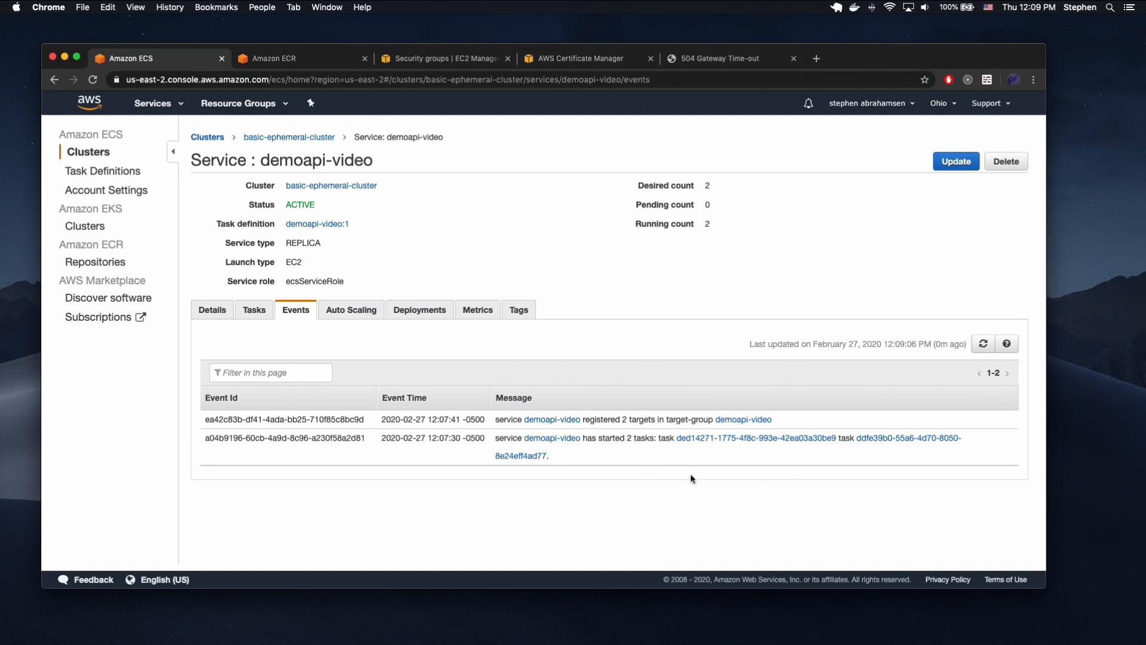
Reload the demoapi-balancer address in its browser tab and return to the demoapi-video service page.
{"action": "left_click", "coordinate": [696, 58]}
{"action": "key", "text": "super+r"}
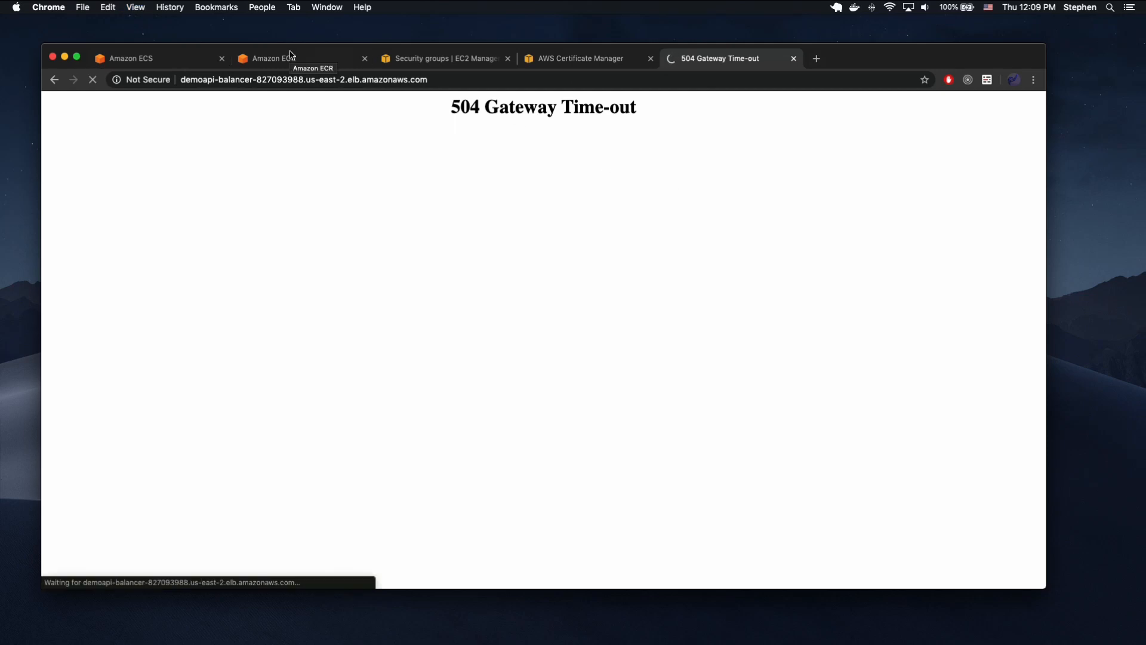
{"action": "left_click", "coordinate": [255, 59]}
{"action": "left_click", "coordinate": [159, 62]}
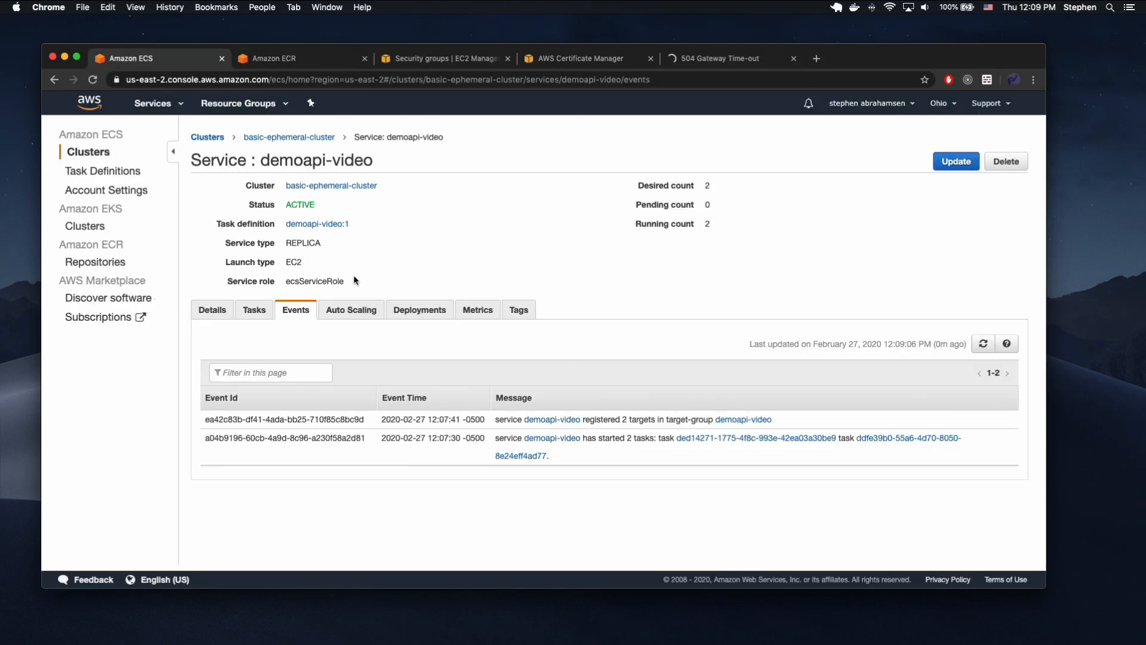
Open the service's first running task and load the external link from its container's network bindings.
{"action": "left_click", "coordinate": [256, 310]}
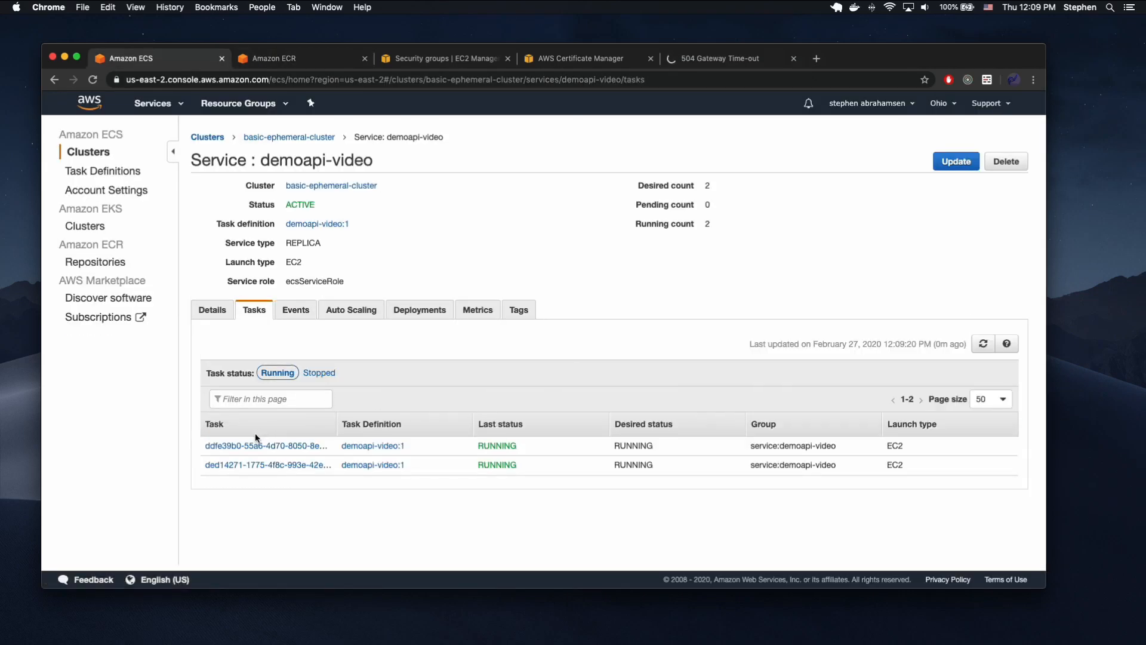
{"action": "scroll", "coordinate": [387, 443], "scroll_direction": "down", "scroll_amount": 2}
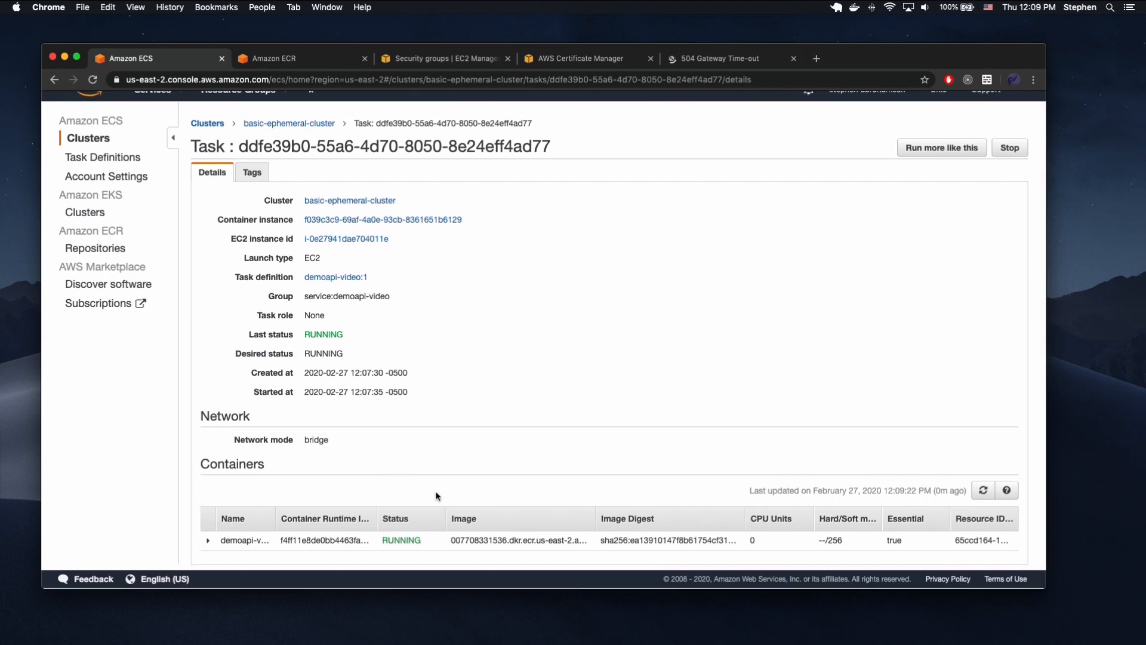
{"action": "left_click", "coordinate": [208, 540]}
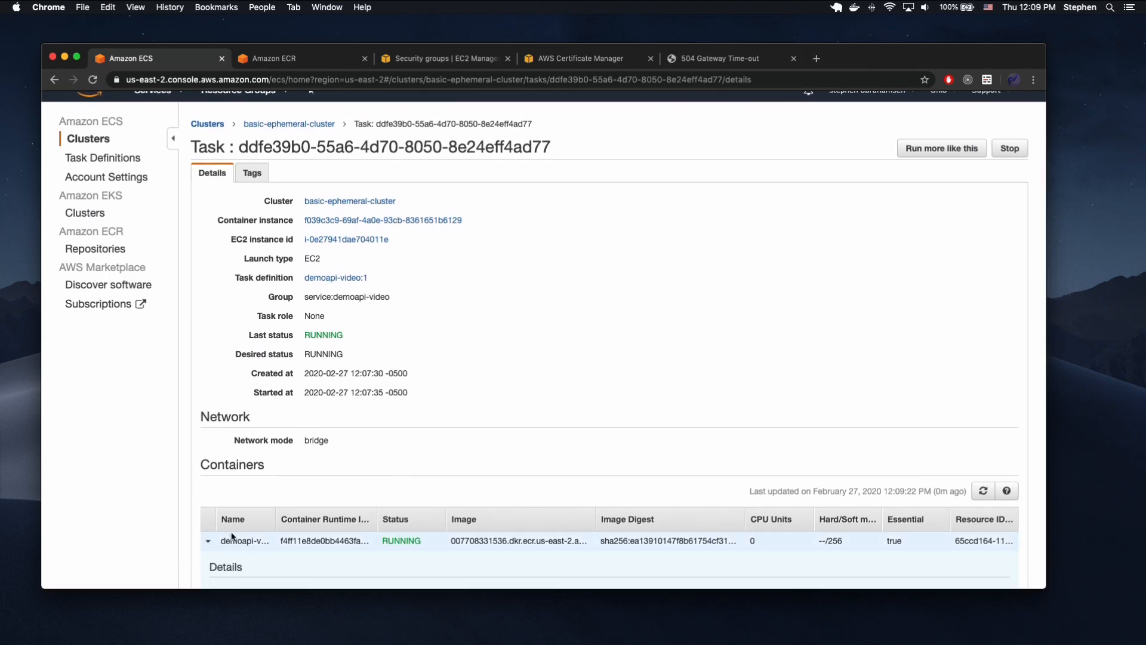
{"action": "scroll", "coordinate": [430, 432], "scroll_direction": "down", "scroll_amount": 5}
{"action": "left_click", "coordinate": [452, 368]}
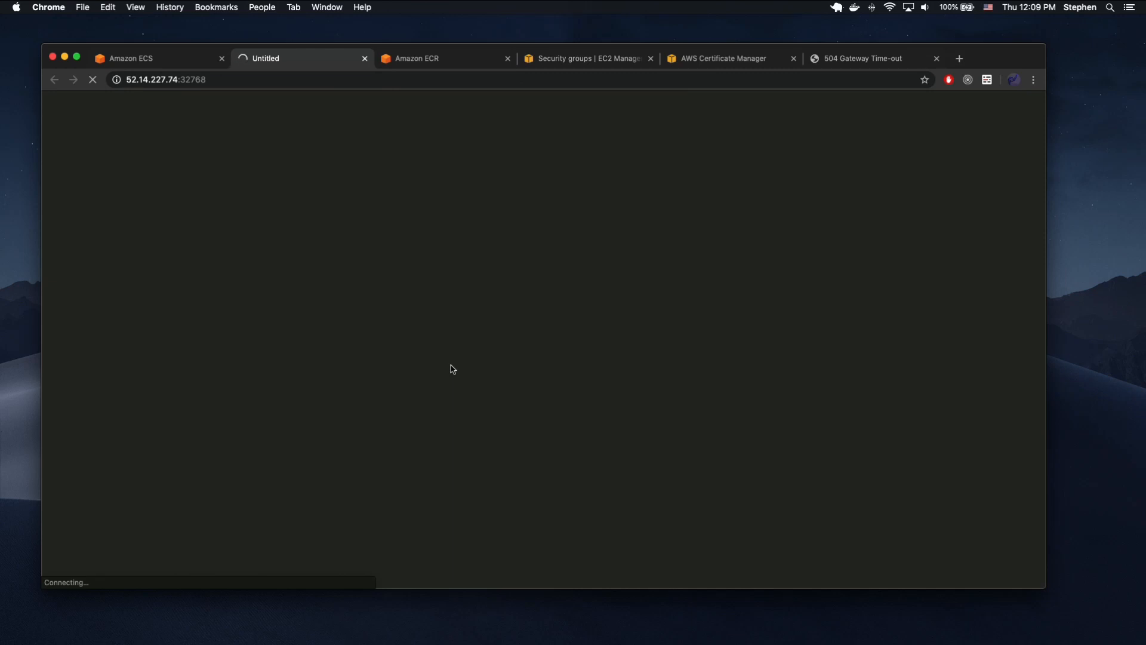
Return to the task page and review its container's network bindings and the task details.
{"action": "left_click", "coordinate": [173, 57]}
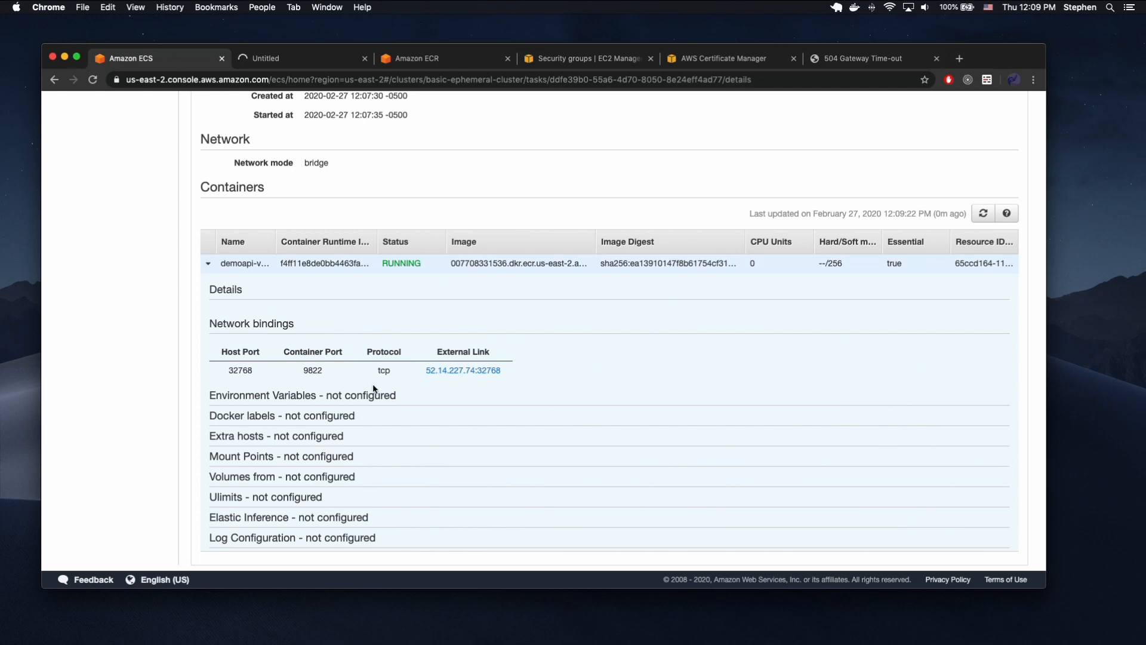
{"action": "scroll", "coordinate": [411, 396], "scroll_direction": "up", "scroll_amount": 2}
{"action": "scroll", "coordinate": [410, 400], "scroll_direction": "up", "scroll_amount": 1}
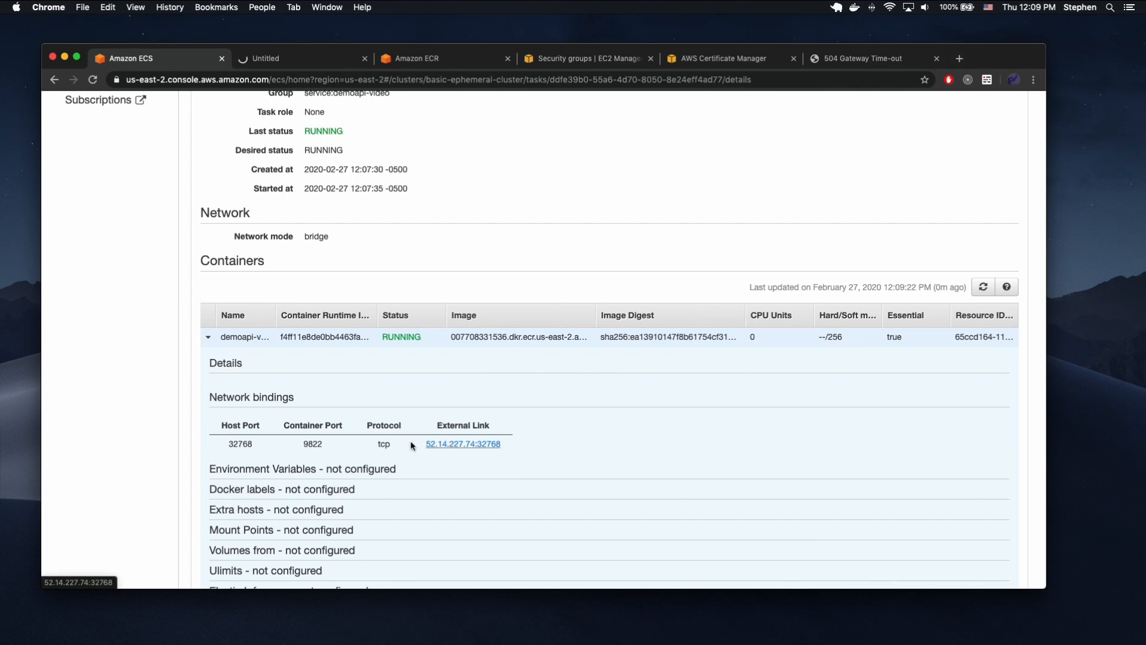
{"action": "scroll", "coordinate": [403, 450], "scroll_direction": "up", "scroll_amount": 5}
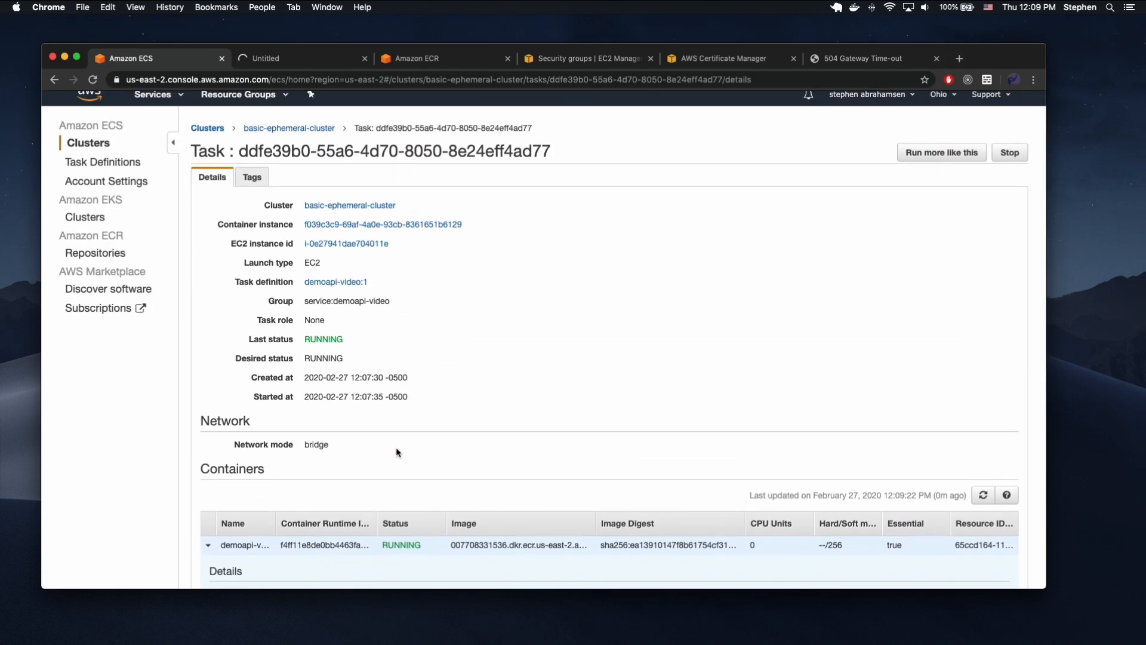
{"action": "scroll", "coordinate": [396, 363], "scroll_direction": "down", "scroll_amount": 3}
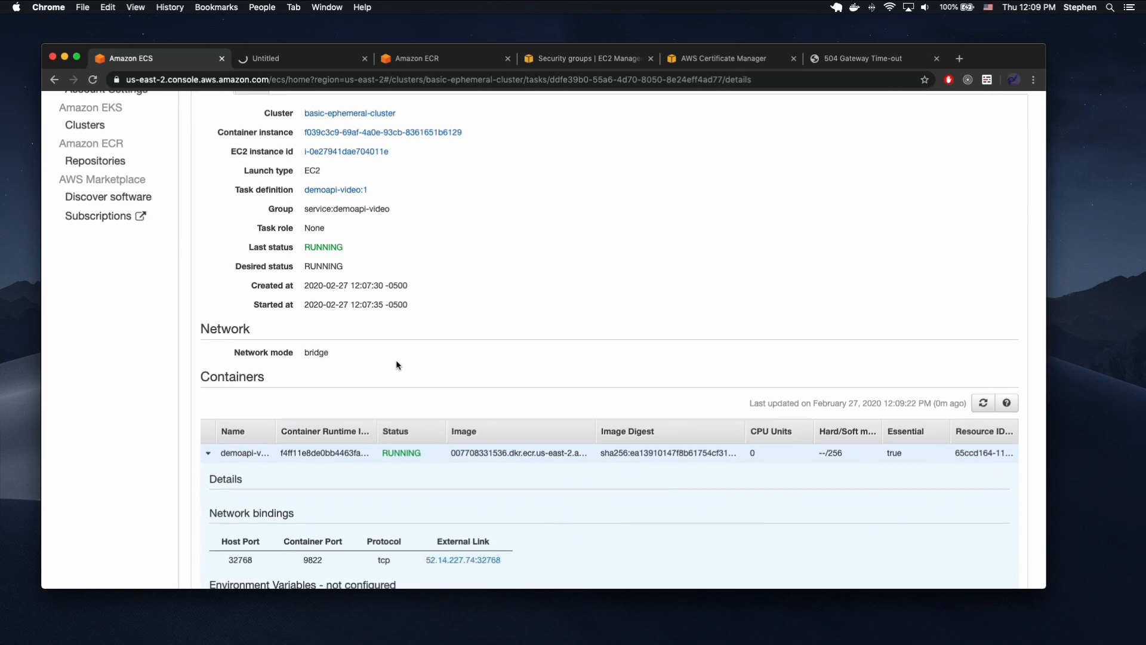
{"action": "scroll", "coordinate": [396, 364], "scroll_direction": "down", "scroll_amount": 3}
{"action": "scroll", "coordinate": [396, 359], "scroll_direction": "up", "scroll_amount": 1}
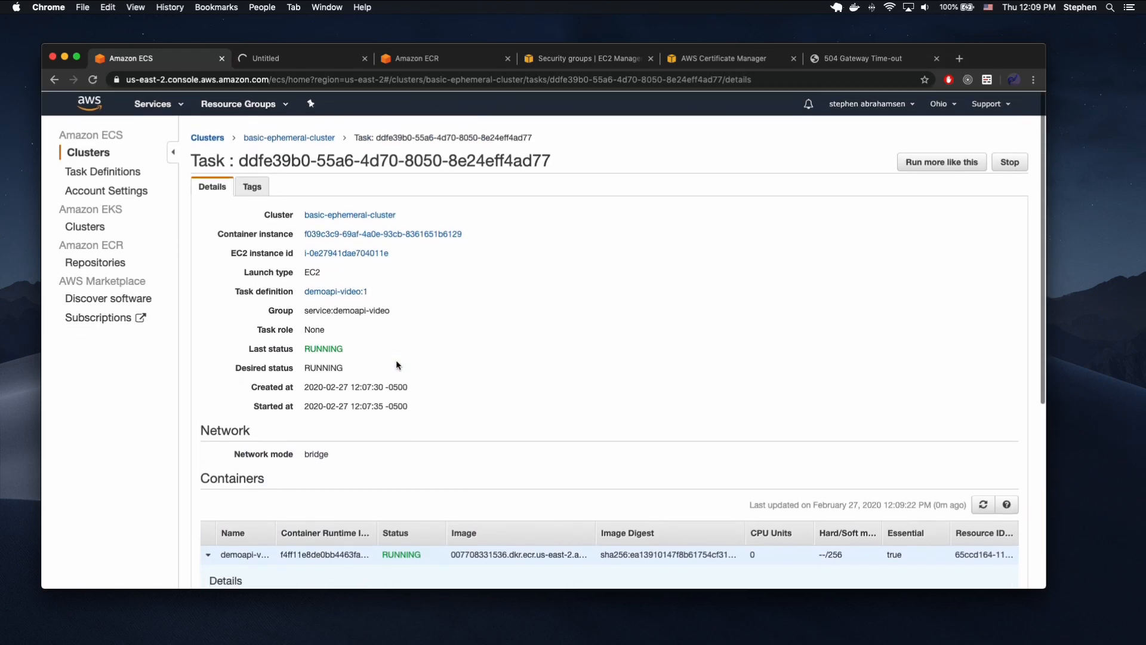
Find the container instance of the cluster's first running task and open its EC2 instance.
{"action": "left_click", "coordinate": [272, 141]}
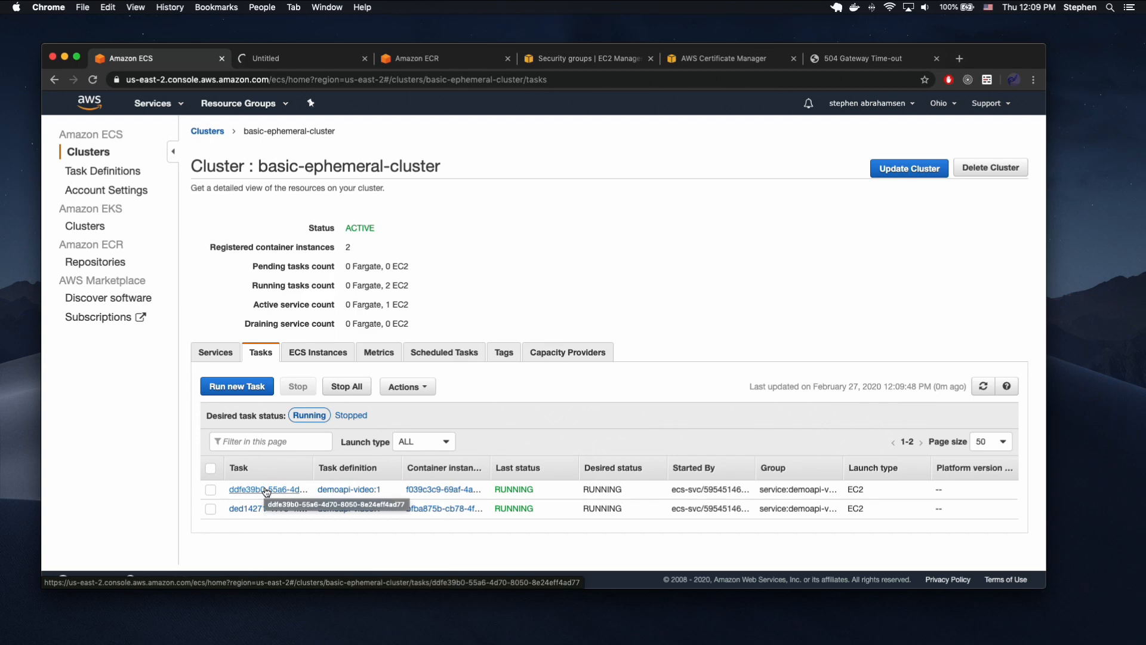
{"action": "left_click", "coordinate": [425, 490]}
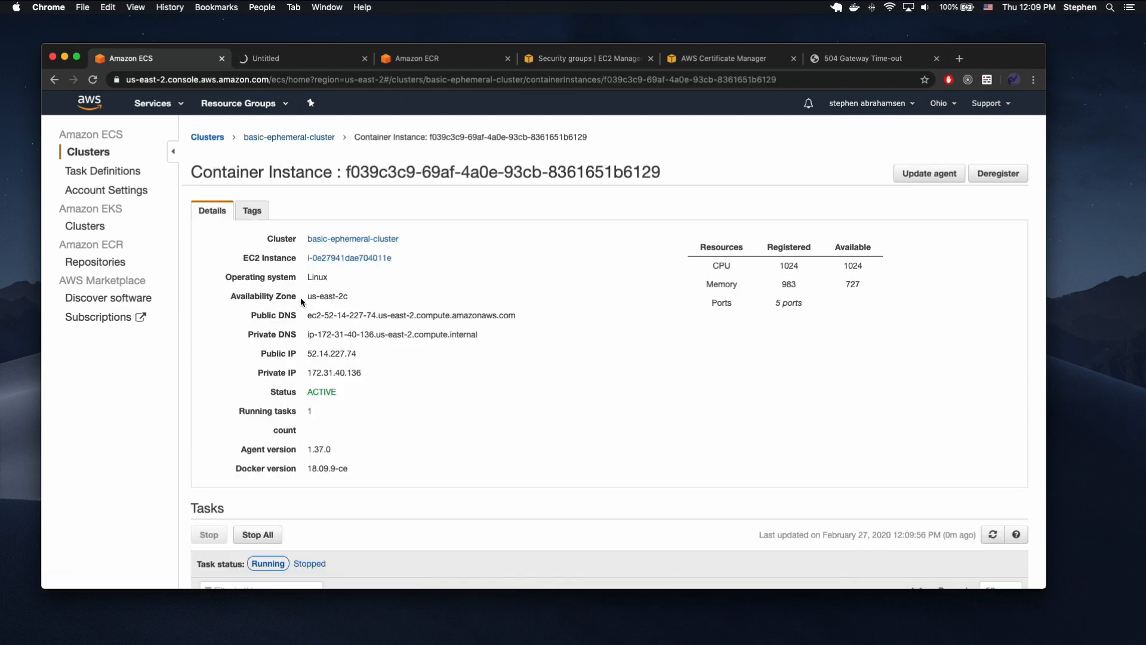
{"action": "left_click", "coordinate": [334, 262]}
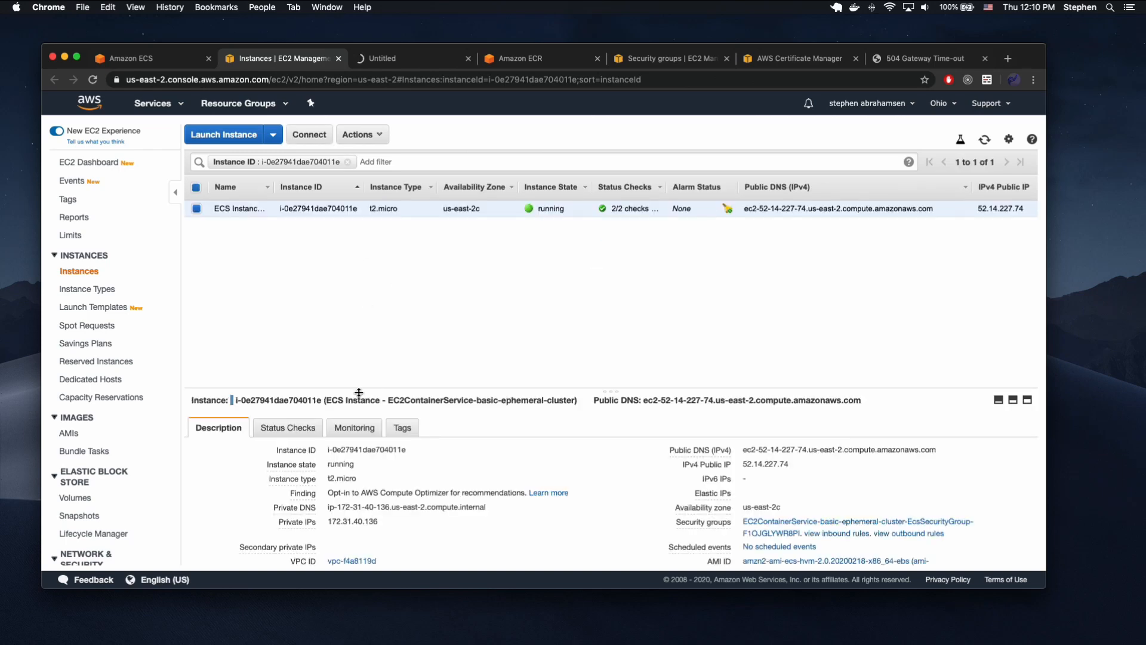
Open the security group attached to the EC2 instance and show its inbound rules.
{"action": "scroll", "coordinate": [399, 470], "scroll_direction": "down", "scroll_amount": 4}
{"action": "mouse_move", "coordinate": [714, 432]}
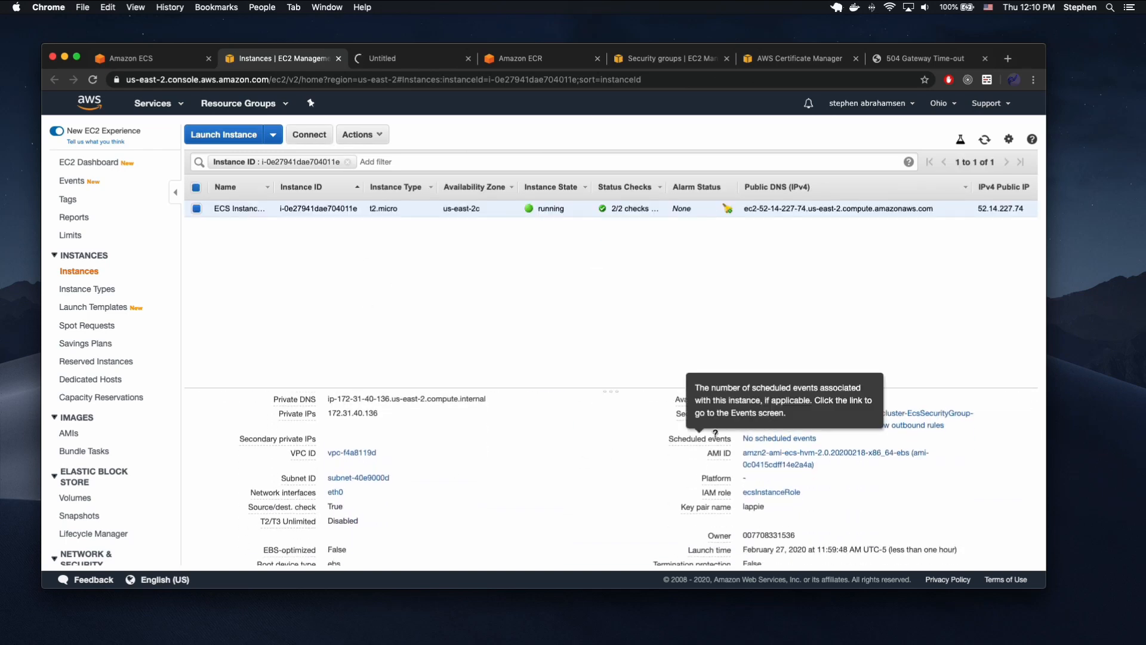
{"action": "left_click", "coordinate": [759, 416]}
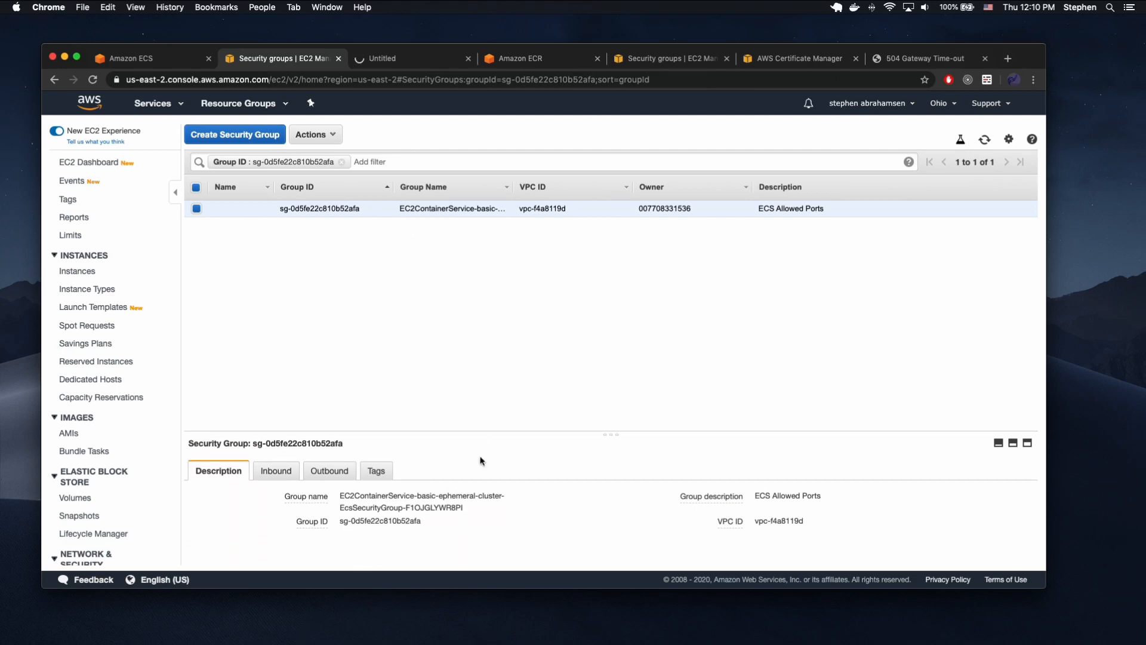
{"action": "left_click", "coordinate": [274, 471]}
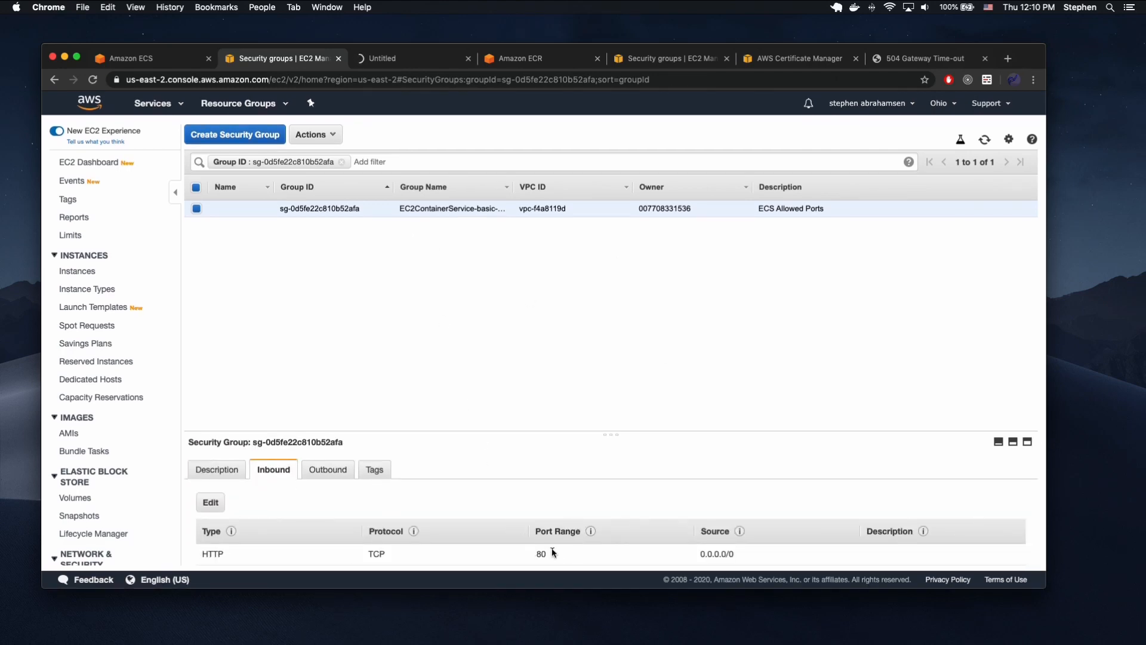
Change the security group's HTTP inbound rule to the type All traffic and save the rules.
{"action": "left_click", "coordinate": [212, 505]}
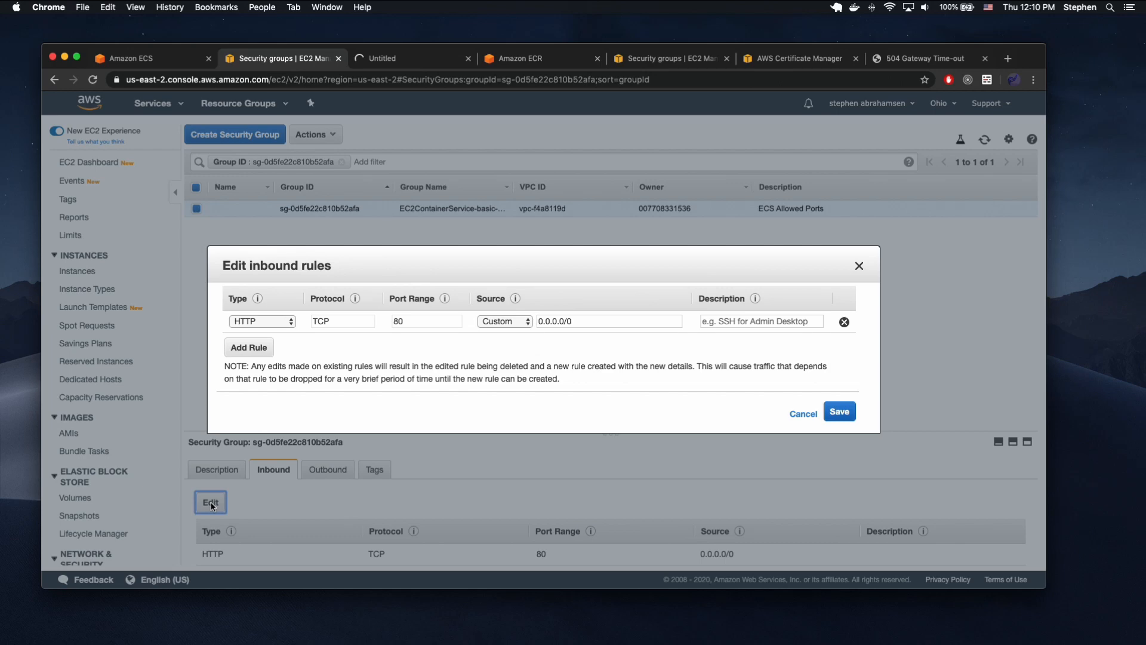
{"action": "double_click", "coordinate": [412, 321]}
{"action": "left_click", "coordinate": [291, 321]}
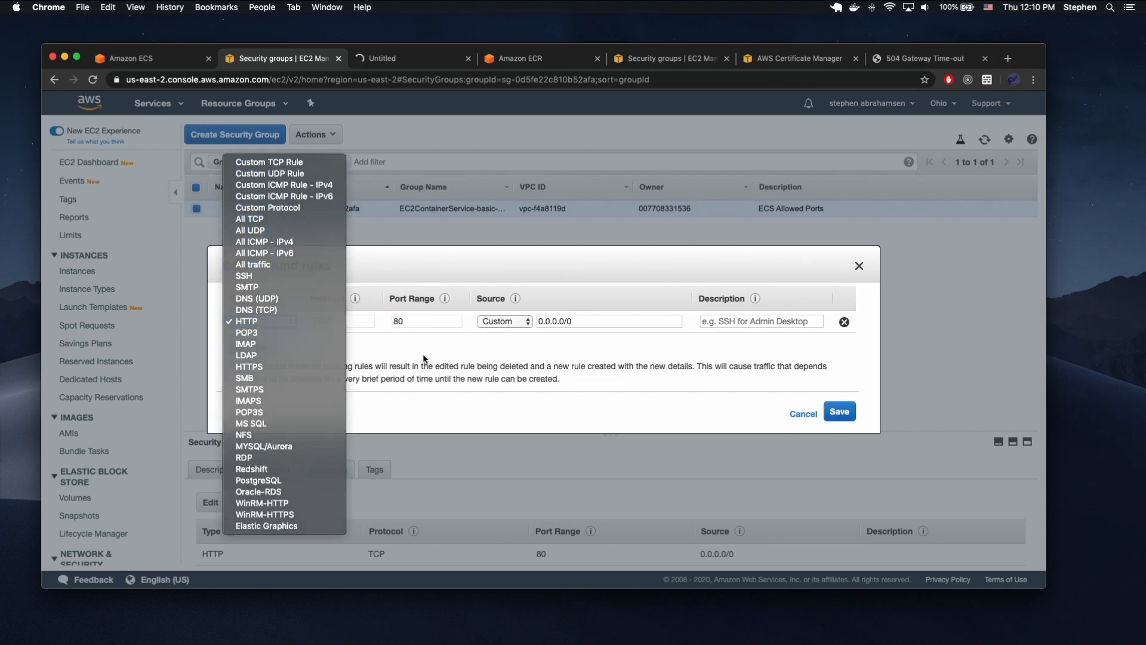
{"action": "left_click", "coordinate": [262, 323]}
{"action": "left_click", "coordinate": [263, 323]}
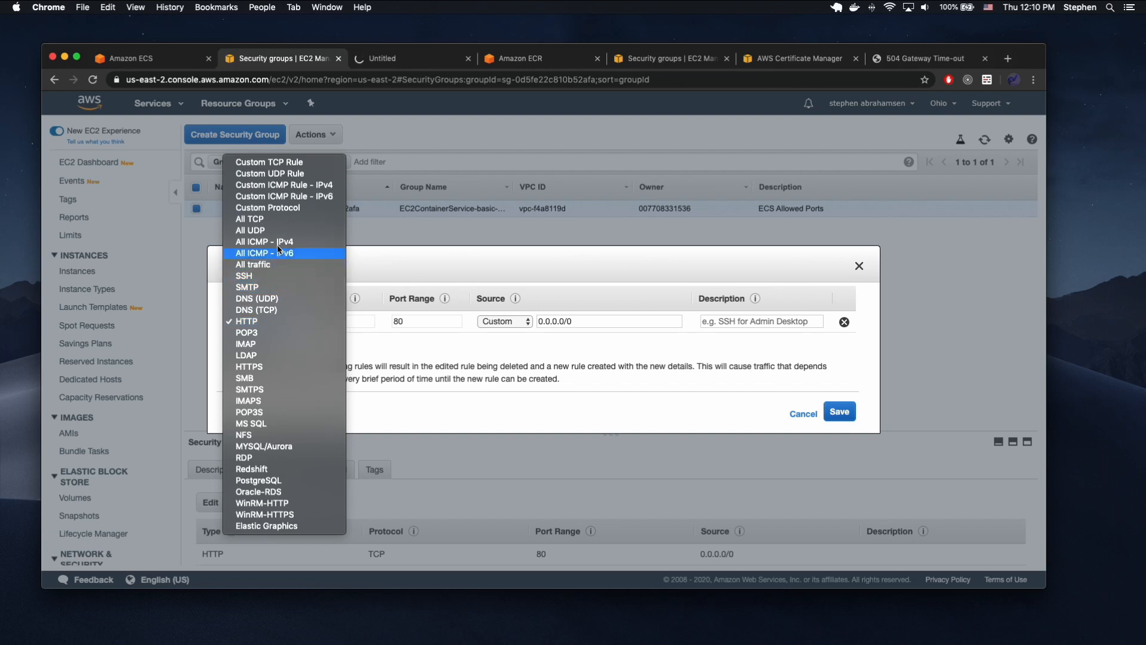
{"action": "left_click", "coordinate": [269, 265]}
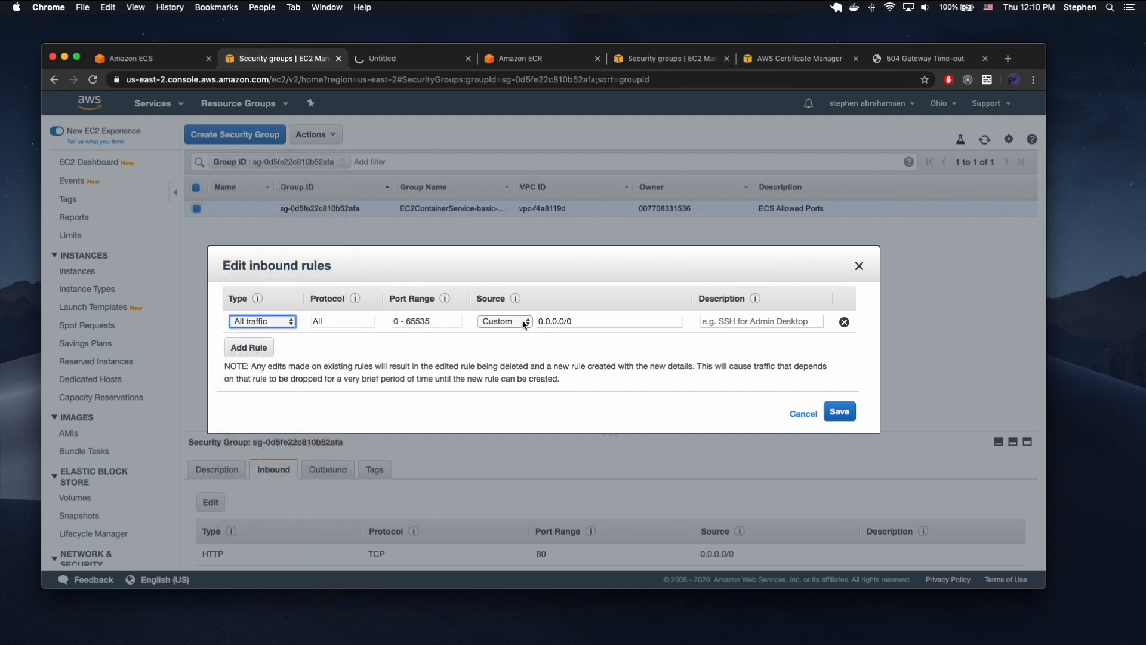
{"action": "left_click", "coordinate": [838, 410]}
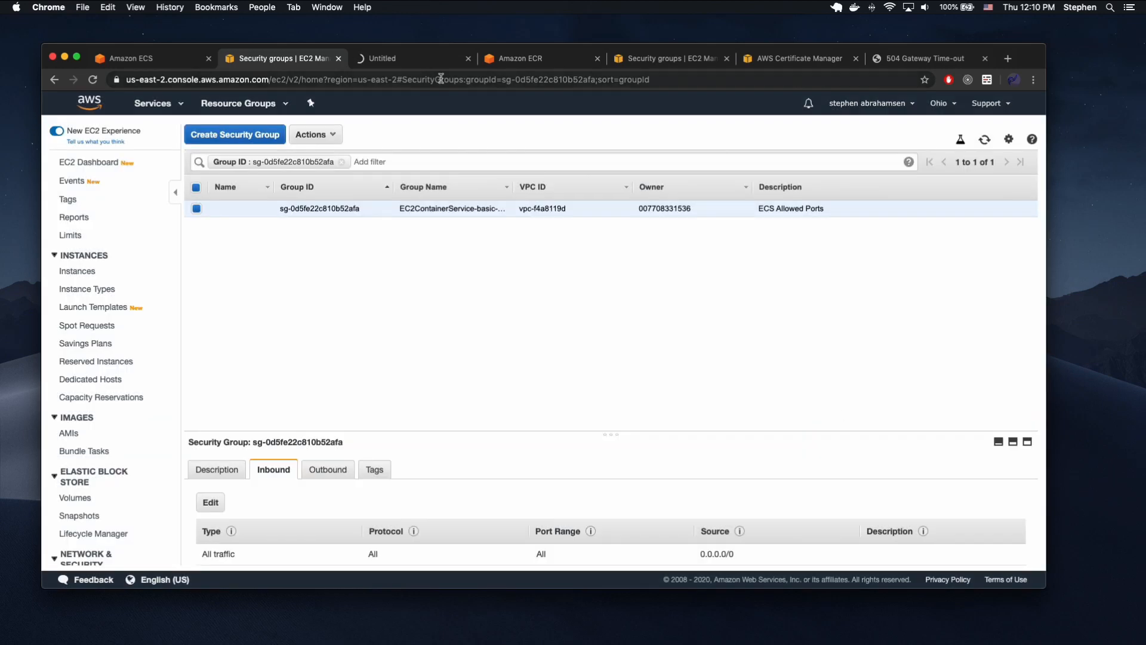
Check the security group's saved inbound rule and reload the container's direct address 52.14.227.74:32768.
{"action": "left_click", "coordinate": [400, 66]}
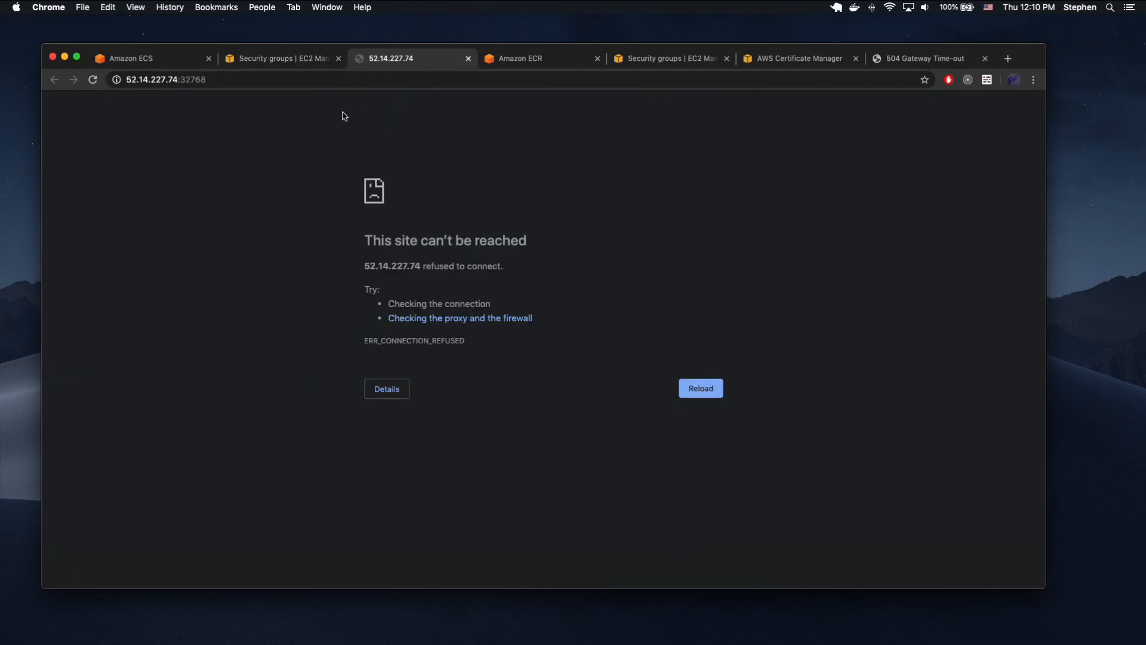
{"action": "left_click", "coordinate": [305, 62]}
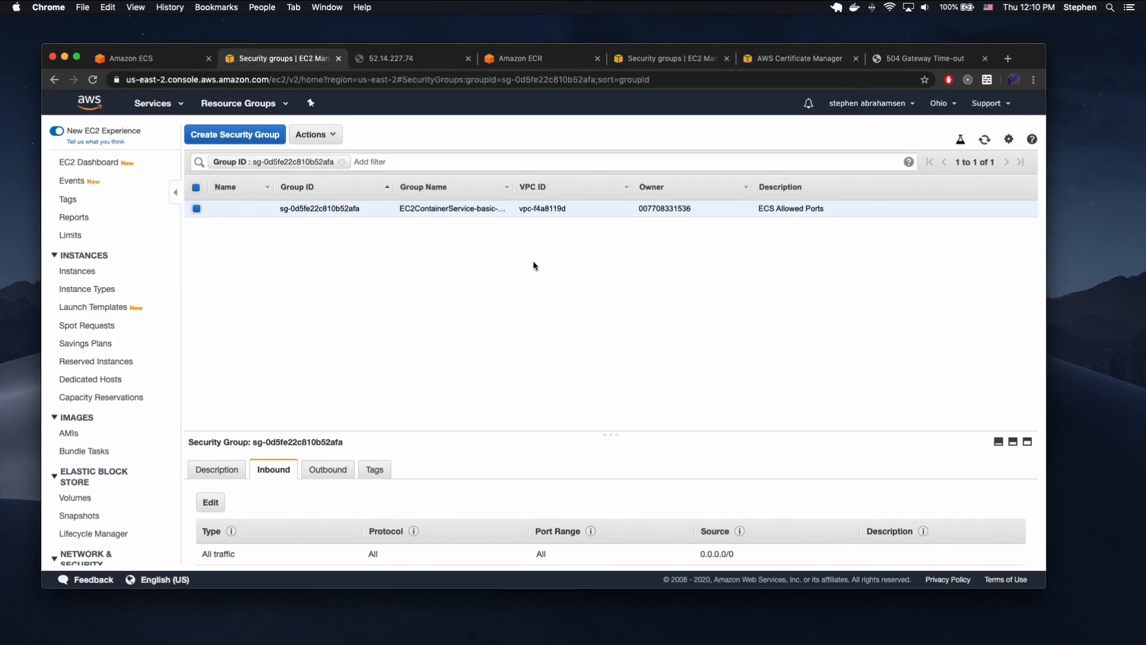
{"action": "left_click", "coordinate": [397, 62]}
{"action": "left_click", "coordinate": [368, 79]}
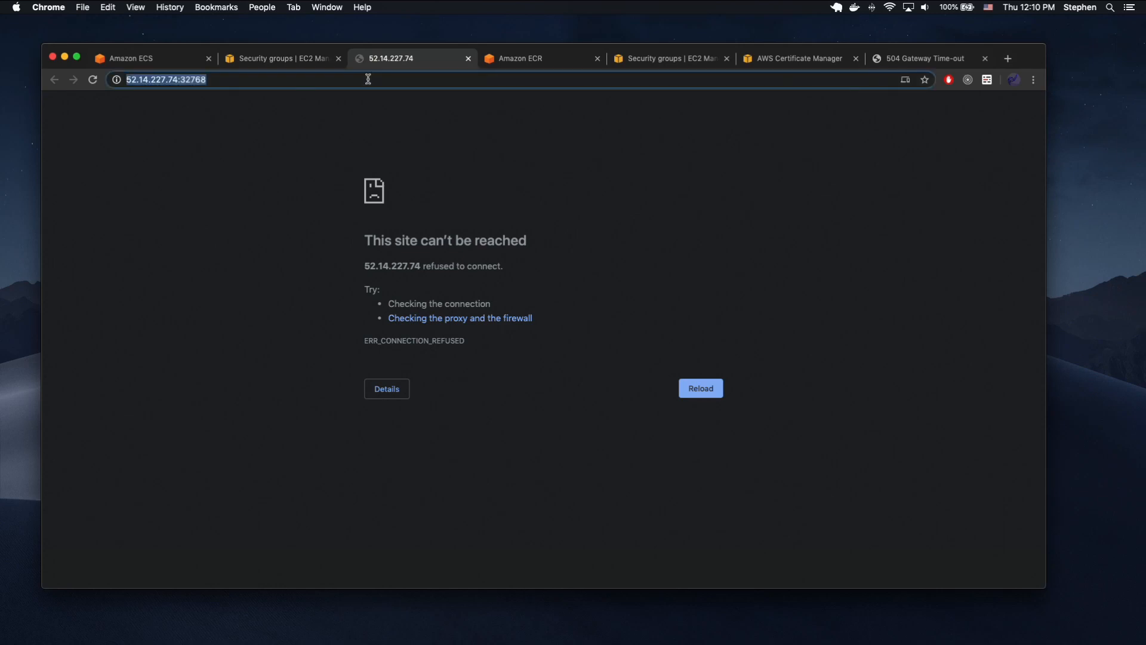
{"action": "key", "text": "Return"}
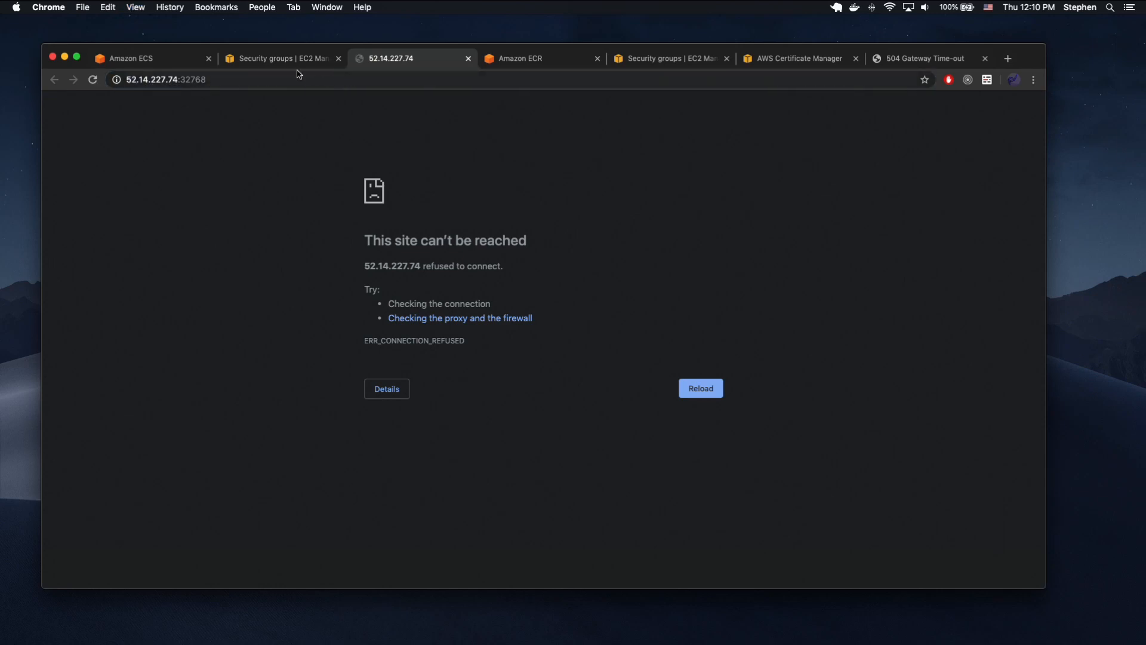
Return to the ECS container instance, open its listed task, and review the task's status, stopped reason and container.
{"action": "left_click", "coordinate": [252, 63]}
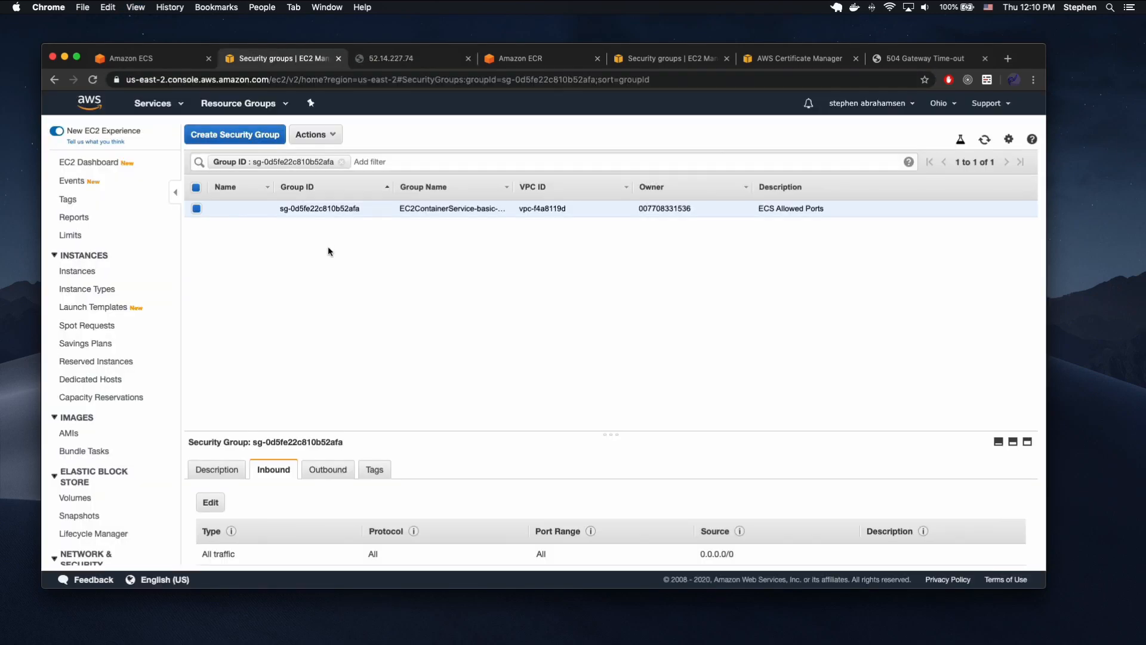
{"action": "left_click", "coordinate": [169, 63]}
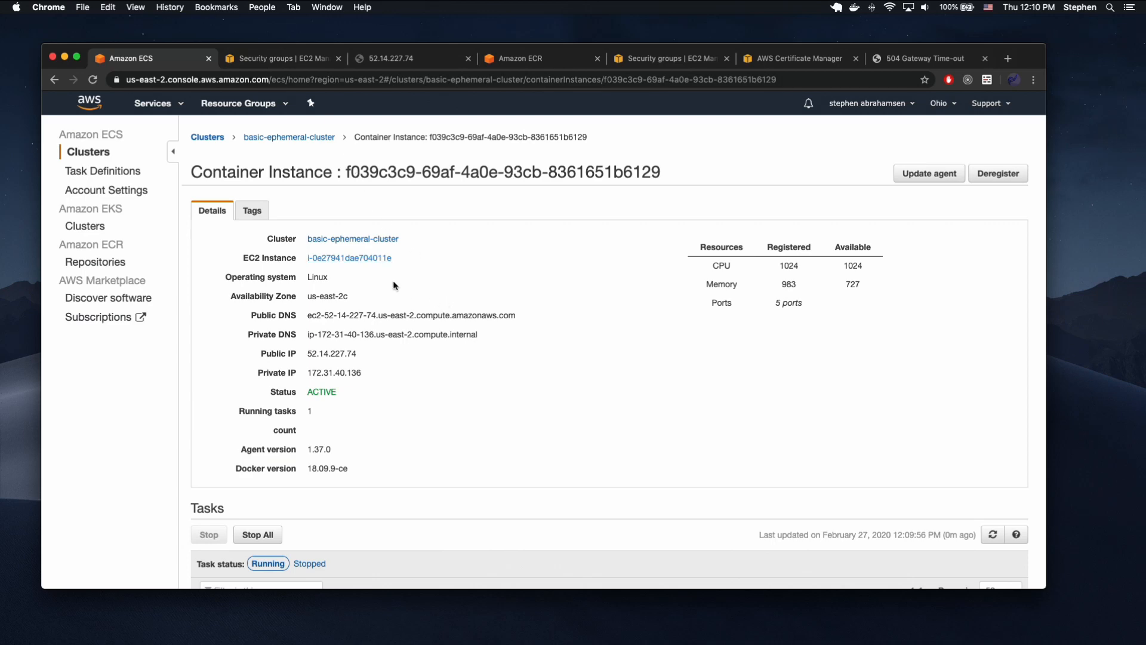
{"action": "scroll", "coordinate": [393, 280], "scroll_direction": "down", "scroll_amount": 3}
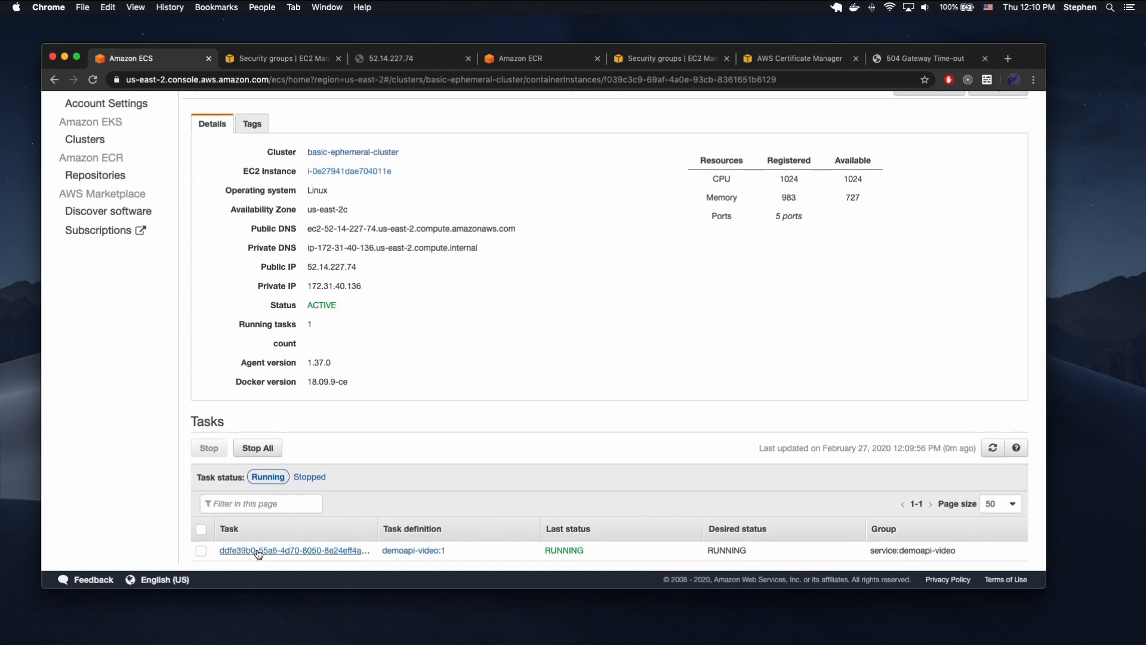
{"action": "left_click", "coordinate": [258, 552]}
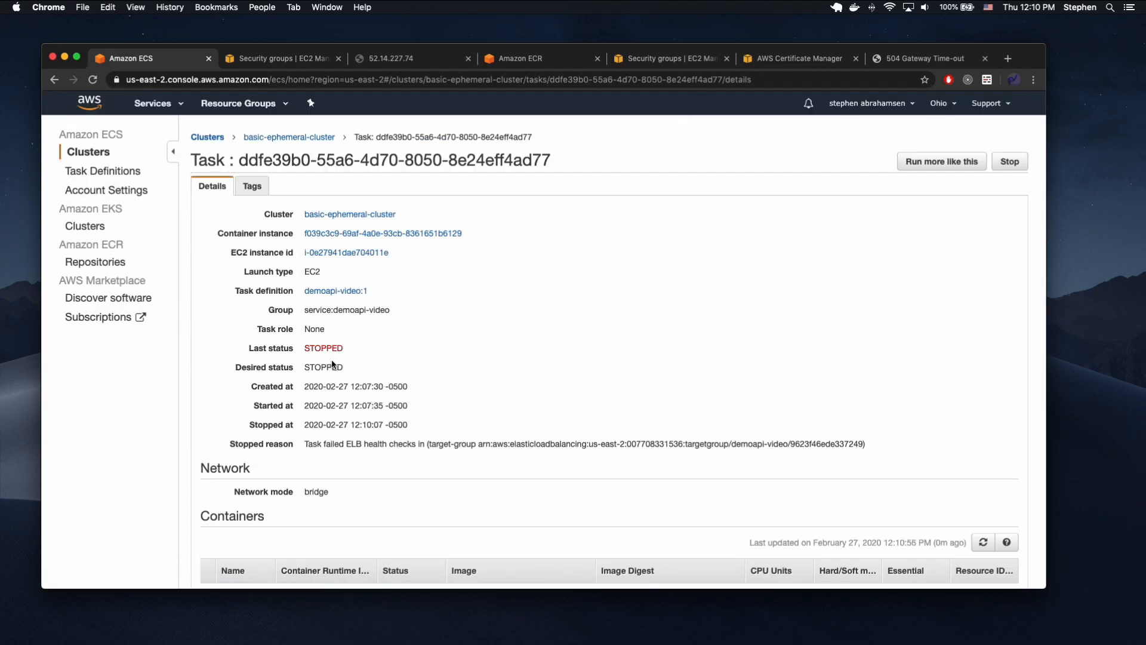
{"action": "scroll", "coordinate": [332, 364], "scroll_direction": "down", "scroll_amount": 2}
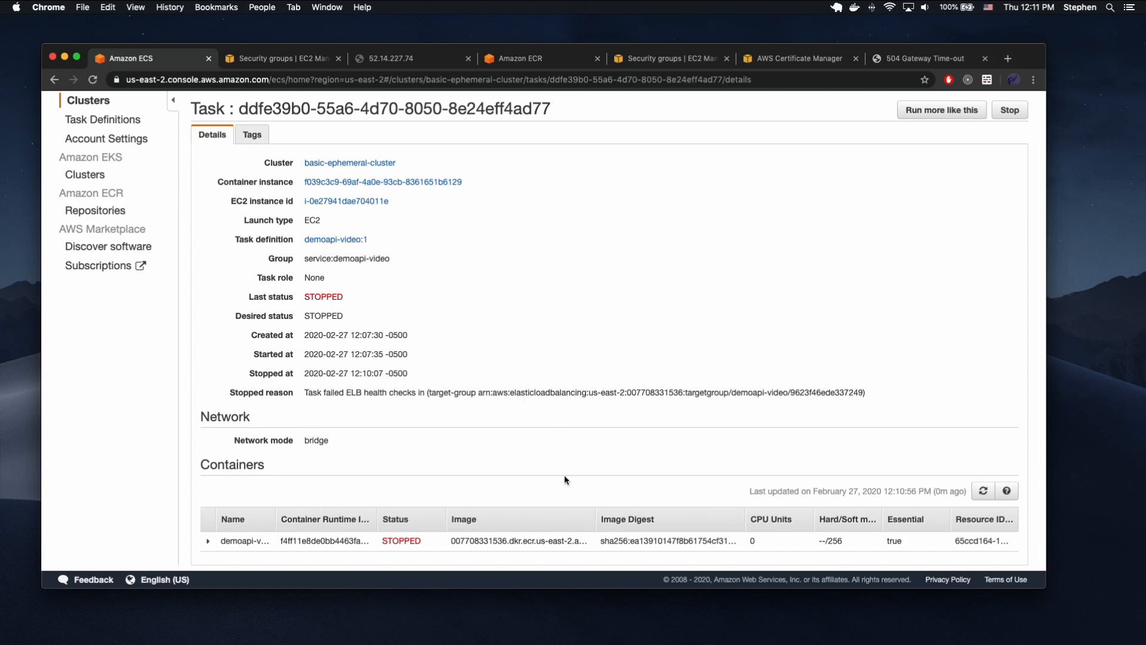
{"action": "scroll", "coordinate": [376, 440], "scroll_direction": "up", "scroll_amount": 2}
{"action": "scroll", "coordinate": [375, 437], "scroll_direction": "up", "scroll_amount": 1}
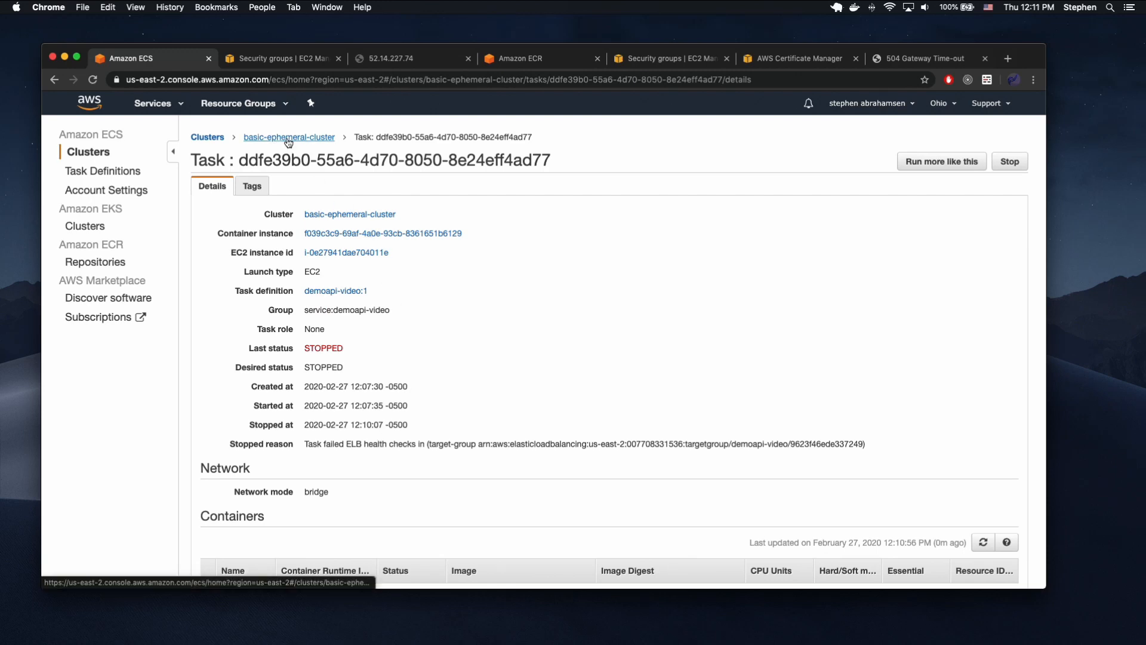
{"action": "scroll", "coordinate": [240, 535], "scroll_direction": "down", "scroll_amount": 2}
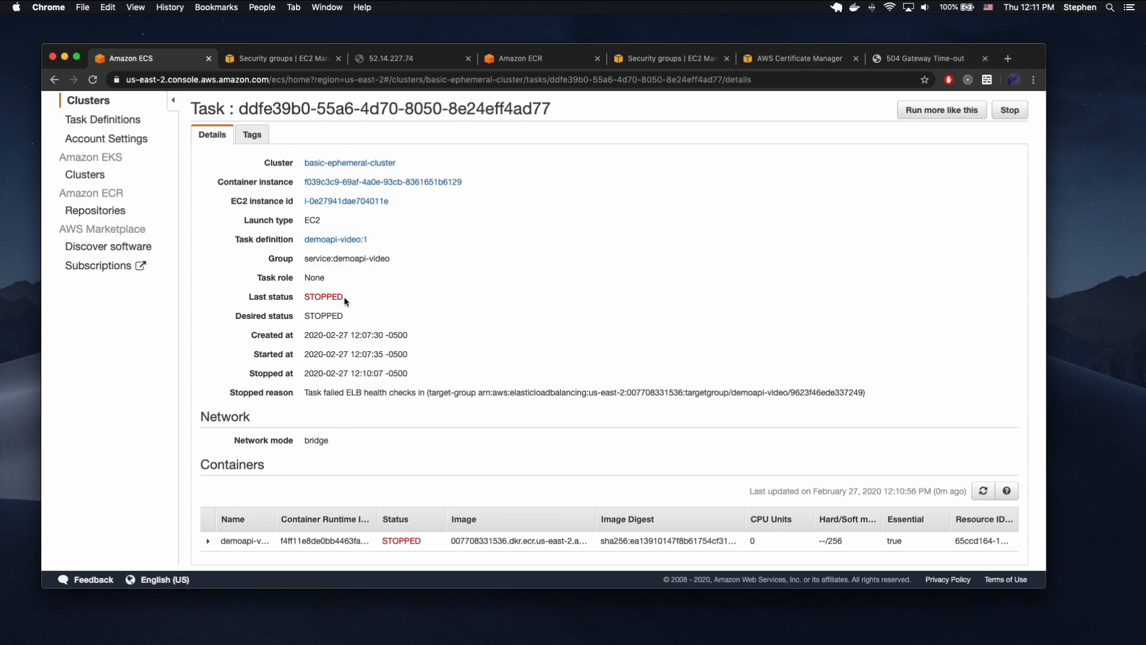
{"action": "scroll", "coordinate": [343, 296], "scroll_direction": "up", "scroll_amount": 2}
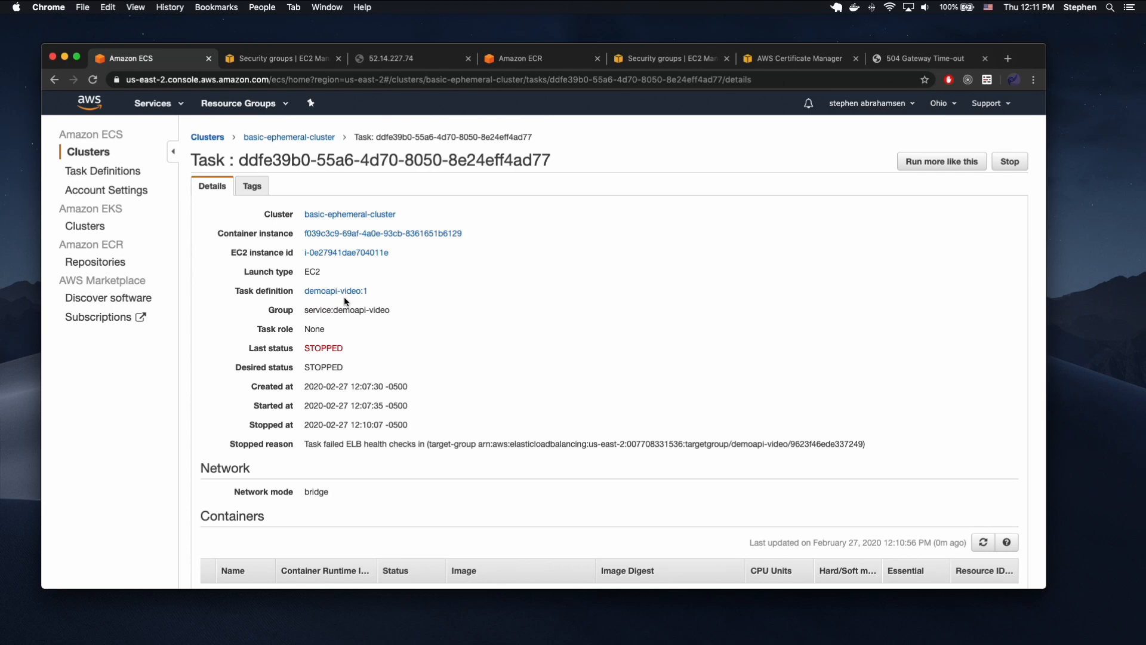
Open the first running task of basic-ephemeral-cluster, expand its container's network bindings, and open the external link.
{"action": "left_click", "coordinate": [293, 138]}
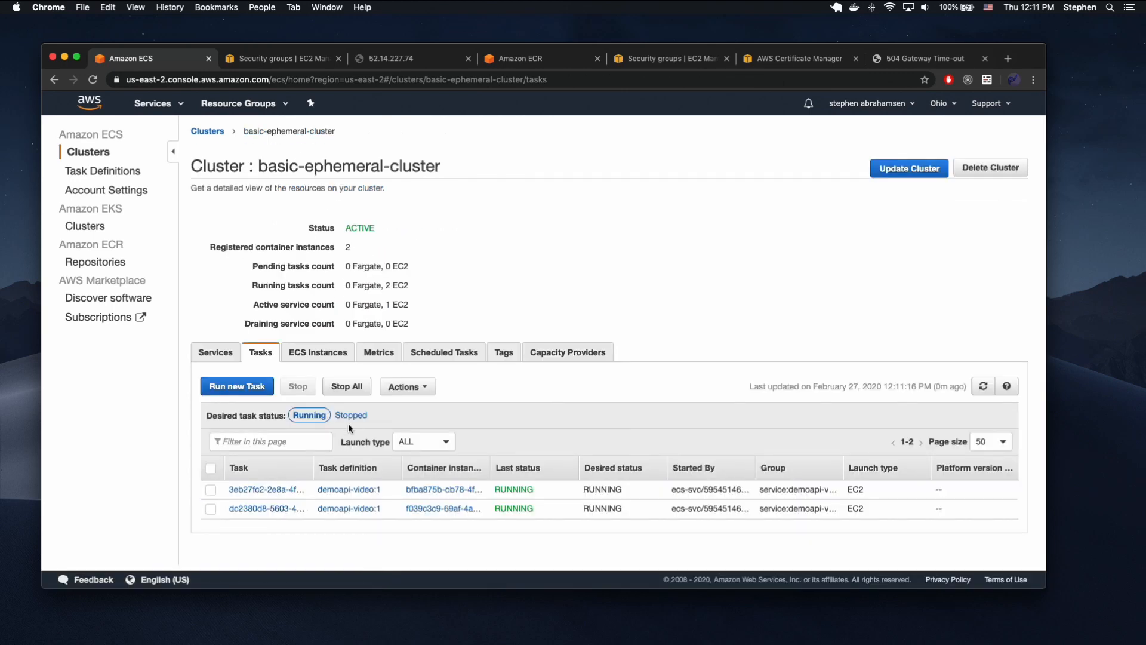
{"action": "left_click", "coordinate": [267, 490]}
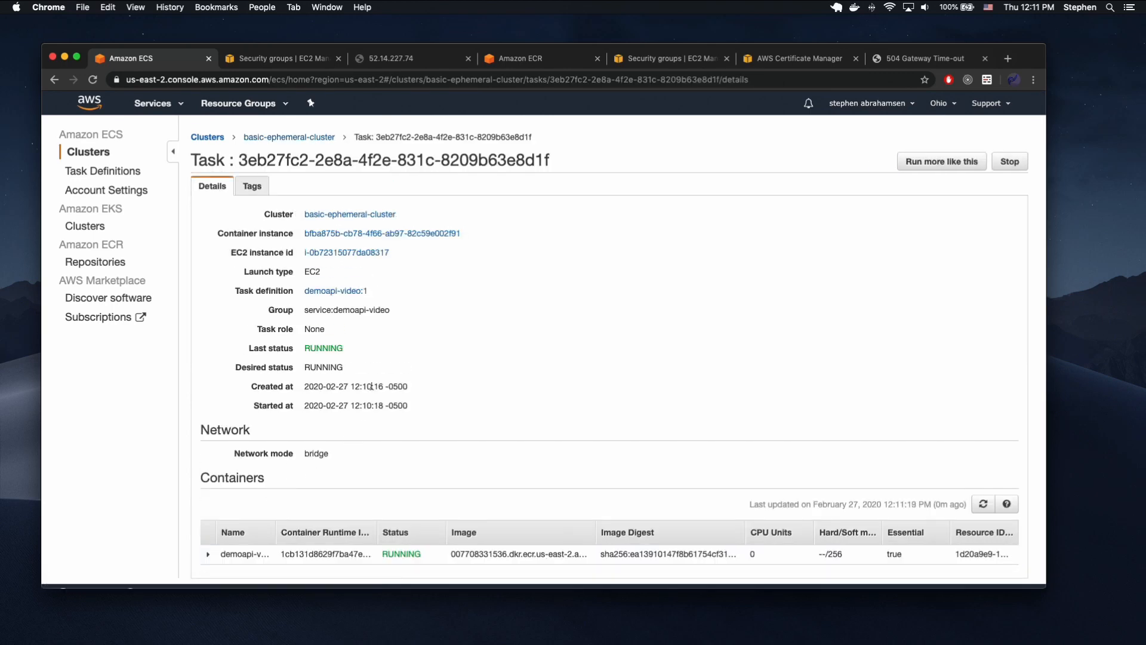
{"action": "scroll", "coordinate": [406, 473], "scroll_direction": "down", "scroll_amount": 1}
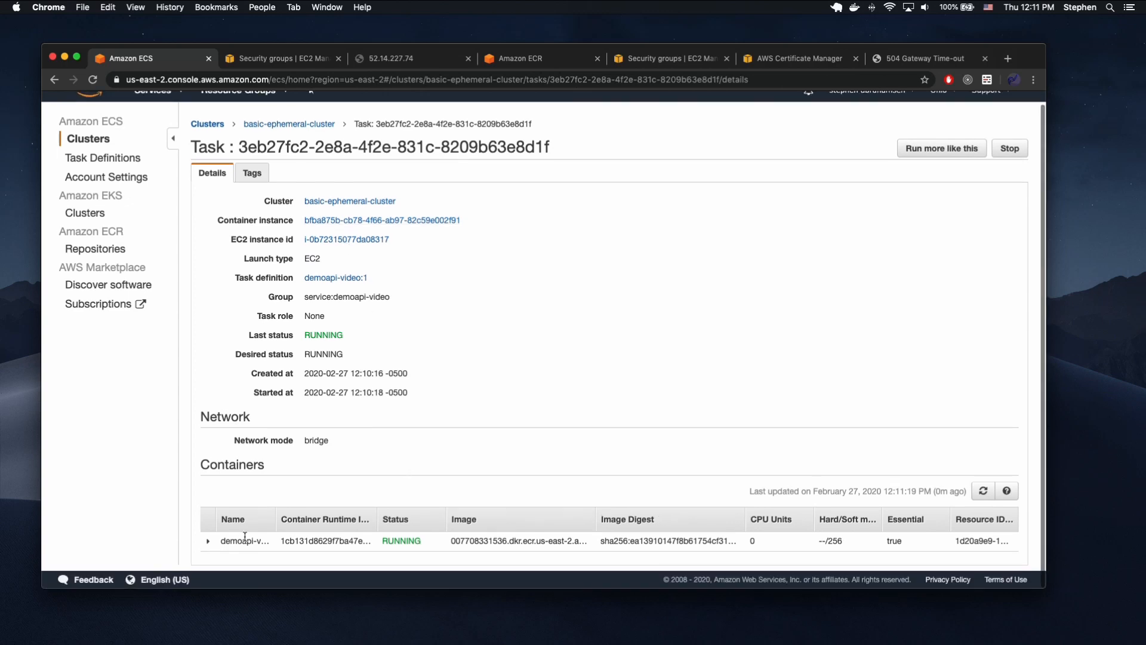
{"action": "left_click", "coordinate": [209, 541]}
{"action": "scroll", "coordinate": [412, 486], "scroll_direction": "down", "scroll_amount": 5}
{"action": "left_click", "coordinate": [442, 378]}
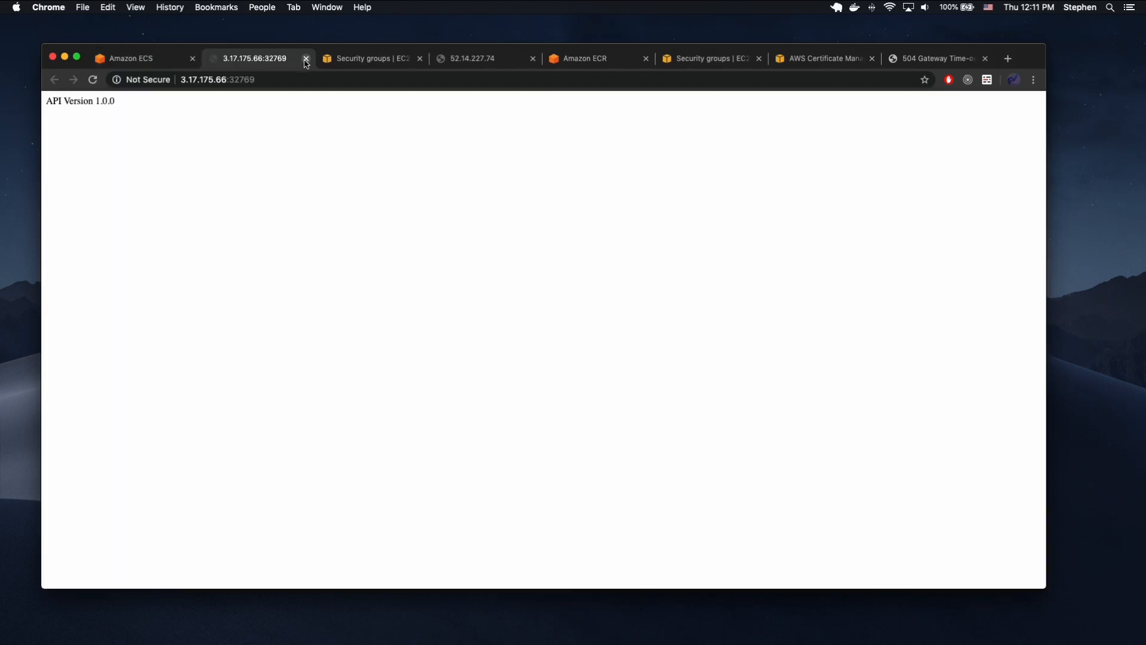
Return to the running task and check the host port in the container's network bindings.
{"action": "left_click", "coordinate": [95, 62]}
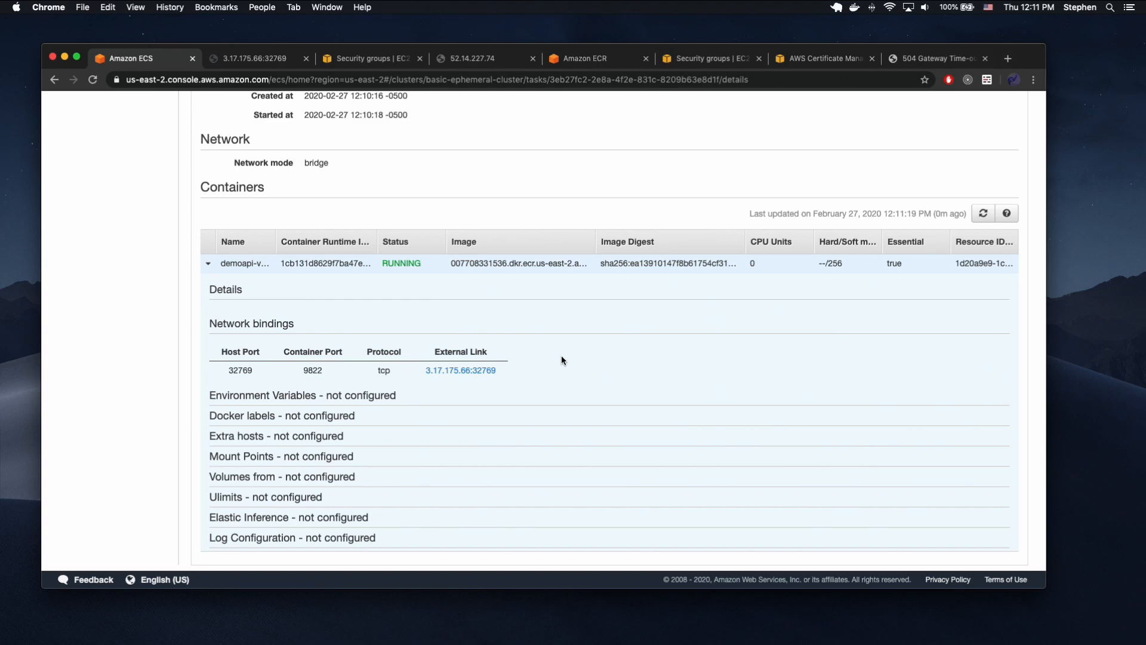
{"action": "double_click", "coordinate": [244, 367]}
{"action": "scroll", "coordinate": [463, 376], "scroll_direction": "up", "scroll_amount": 5}
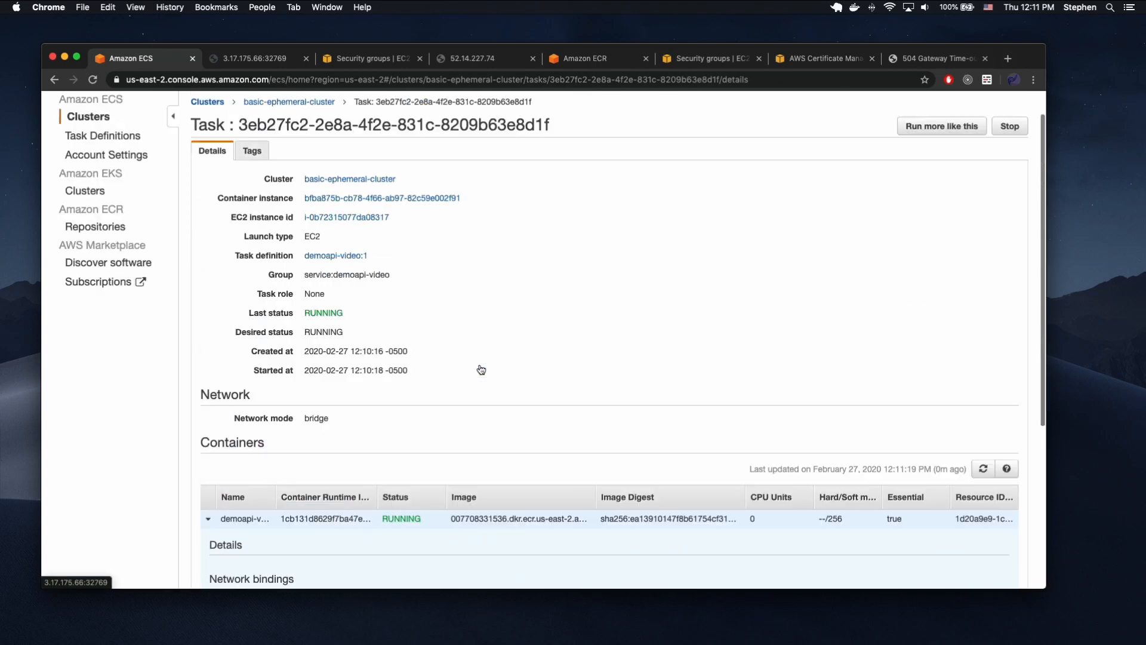
Reload the demoapi-balancer DNS page to test the service through the load balancer.
{"action": "left_click", "coordinate": [451, 59]}
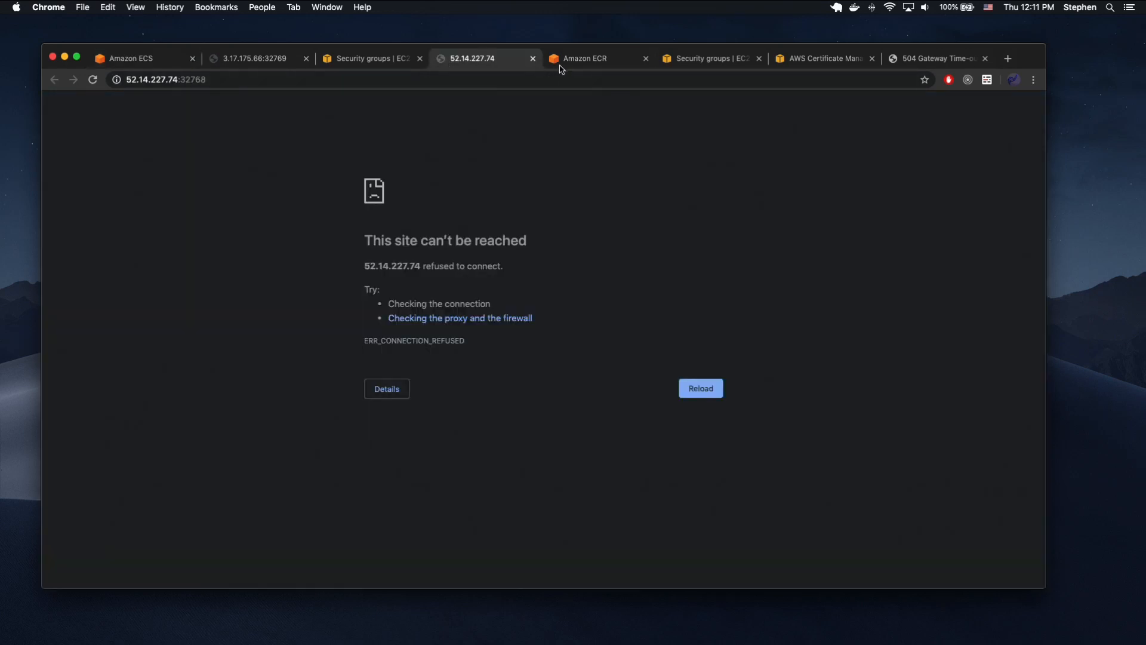
{"action": "left_click", "coordinate": [881, 67]}
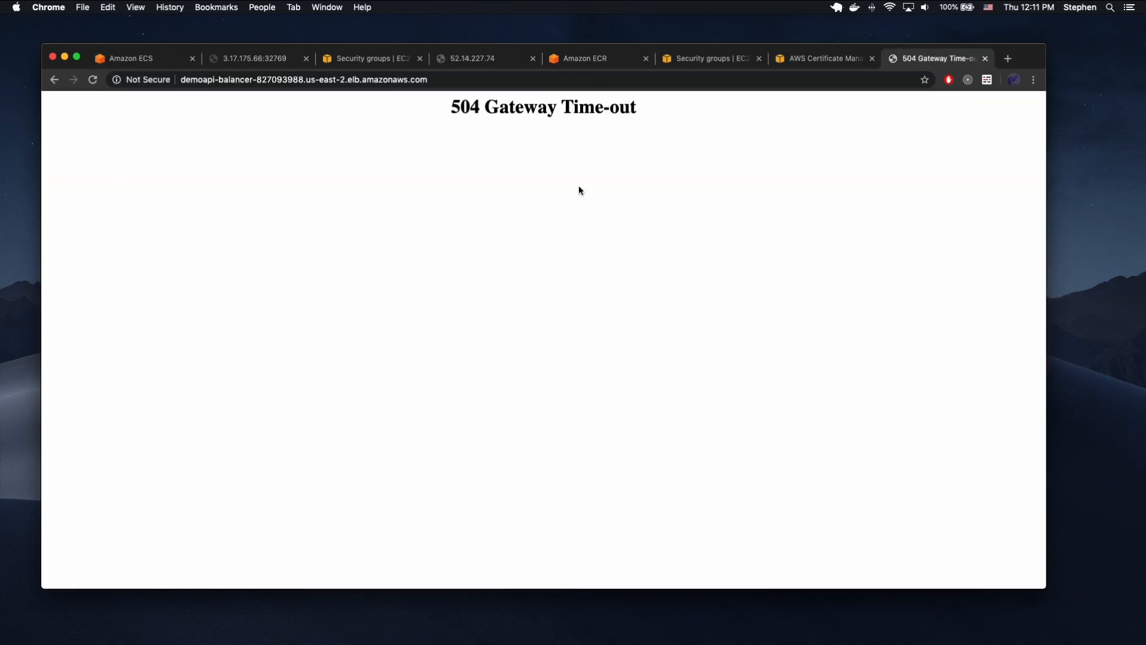
{"action": "key", "text": "super+r"}
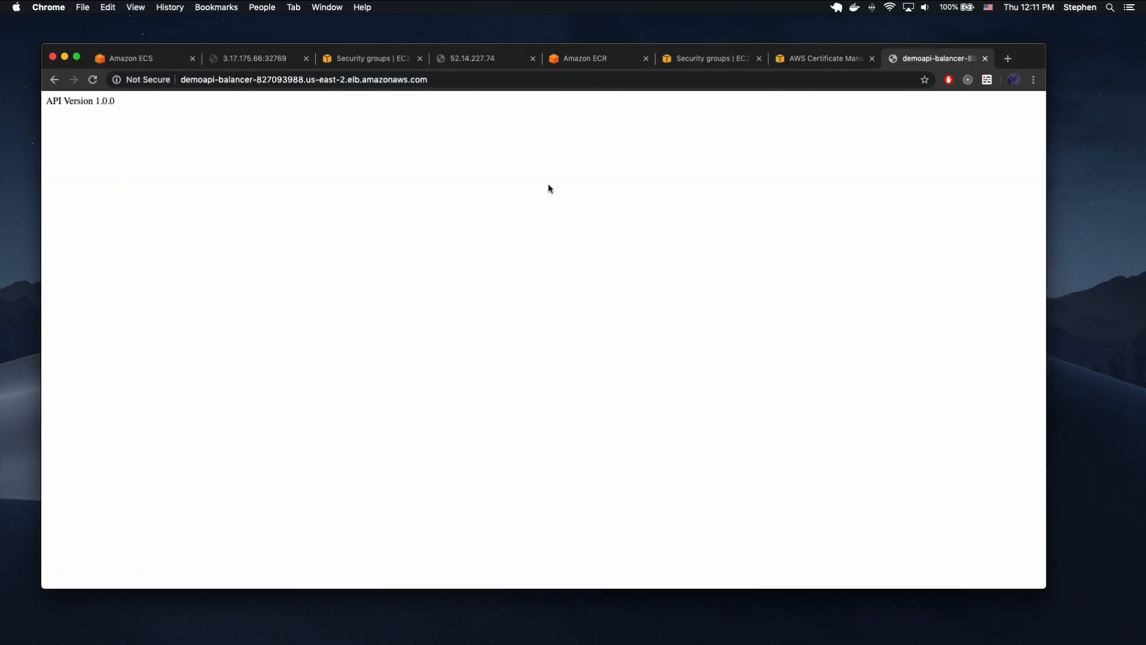
{"action": "left_click_drag", "start_coordinate": [181, 79], "coordinate": [453, 79]}
{"action": "left_click", "coordinate": [413, 125]}
From the running task's EC2 instance, open the attached security group and show its inbound rules.
{"action": "left_click", "coordinate": [165, 59]}
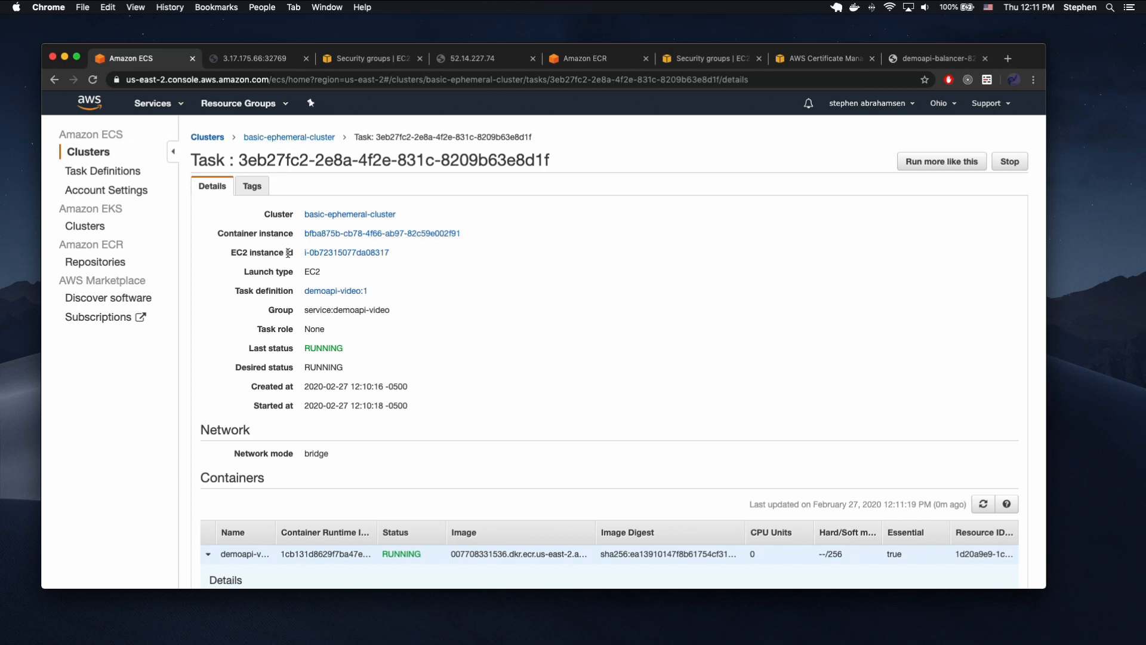
{"action": "left_click", "coordinate": [327, 253]}
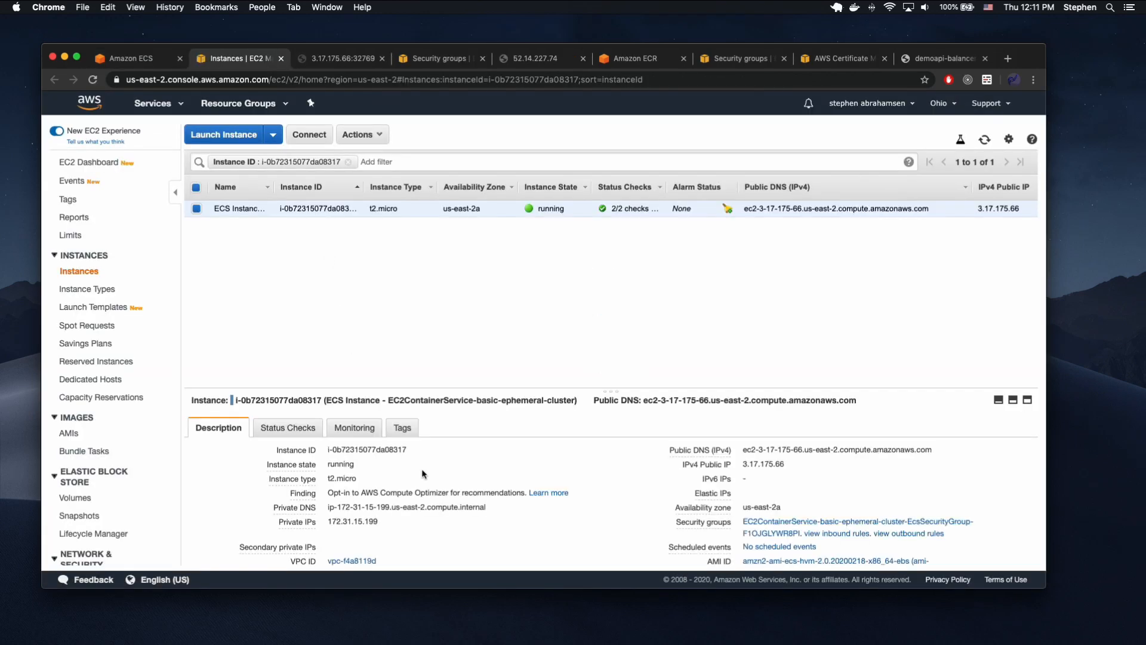
{"action": "scroll", "coordinate": [406, 471], "scroll_direction": "down", "scroll_amount": 3}
{"action": "scroll", "coordinate": [404, 472], "scroll_direction": "down", "scroll_amount": 1}
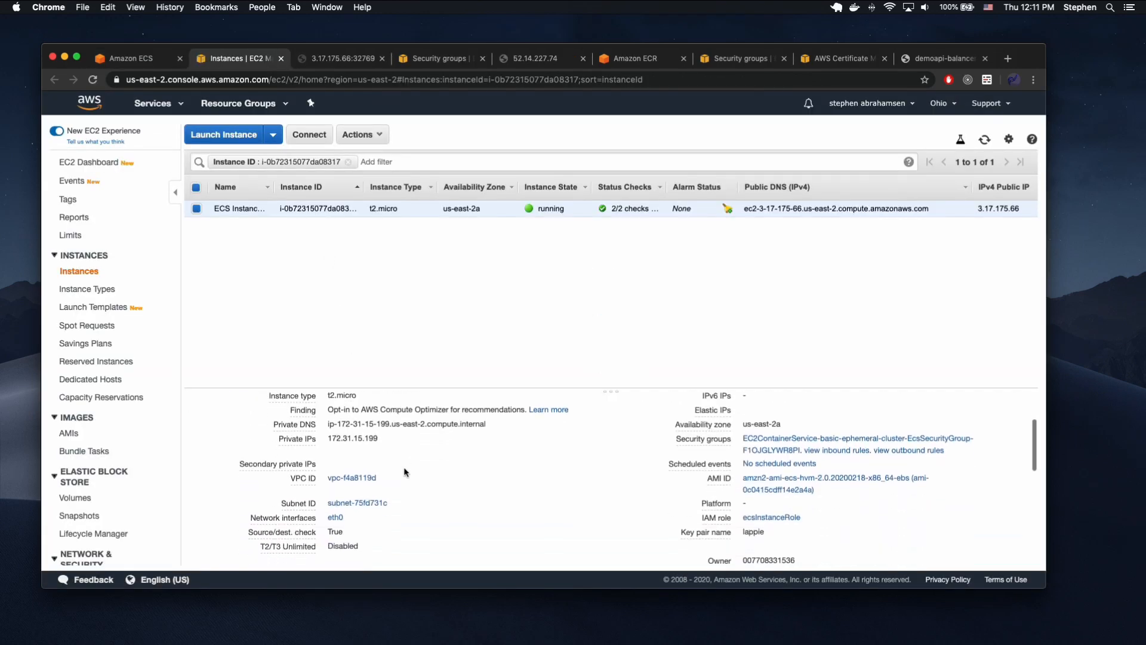
{"action": "left_click", "coordinate": [759, 446]}
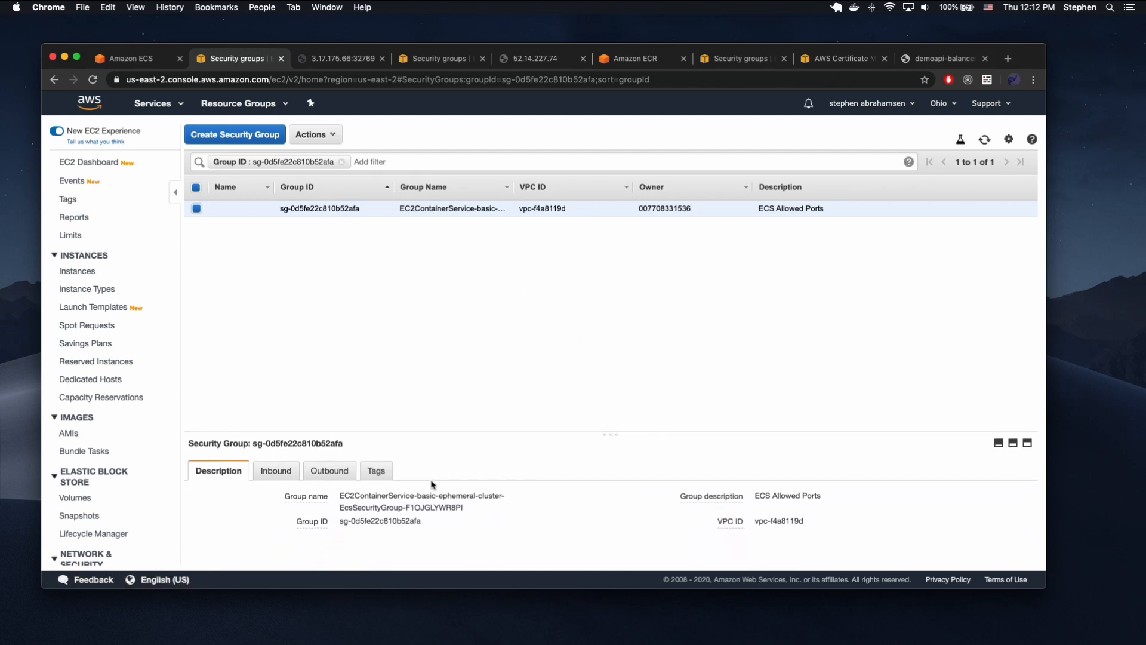
{"action": "left_click", "coordinate": [270, 474]}
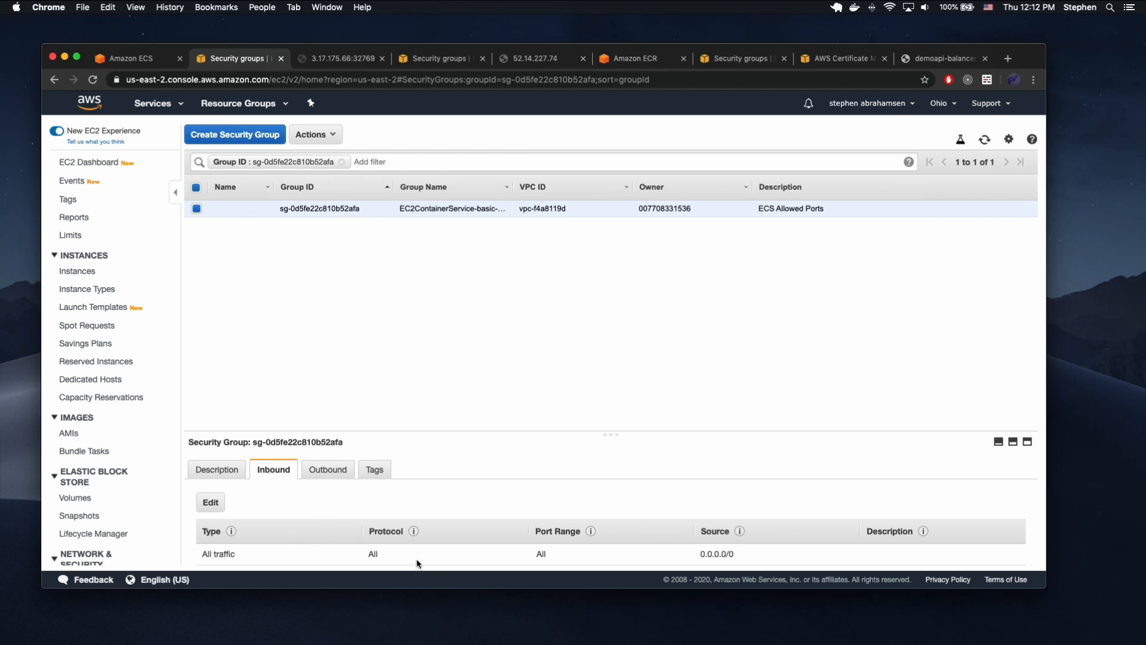
Edit the All traffic inbound rule so its source is the default security group sg-4694ff2f.
{"action": "left_click", "coordinate": [213, 503]}
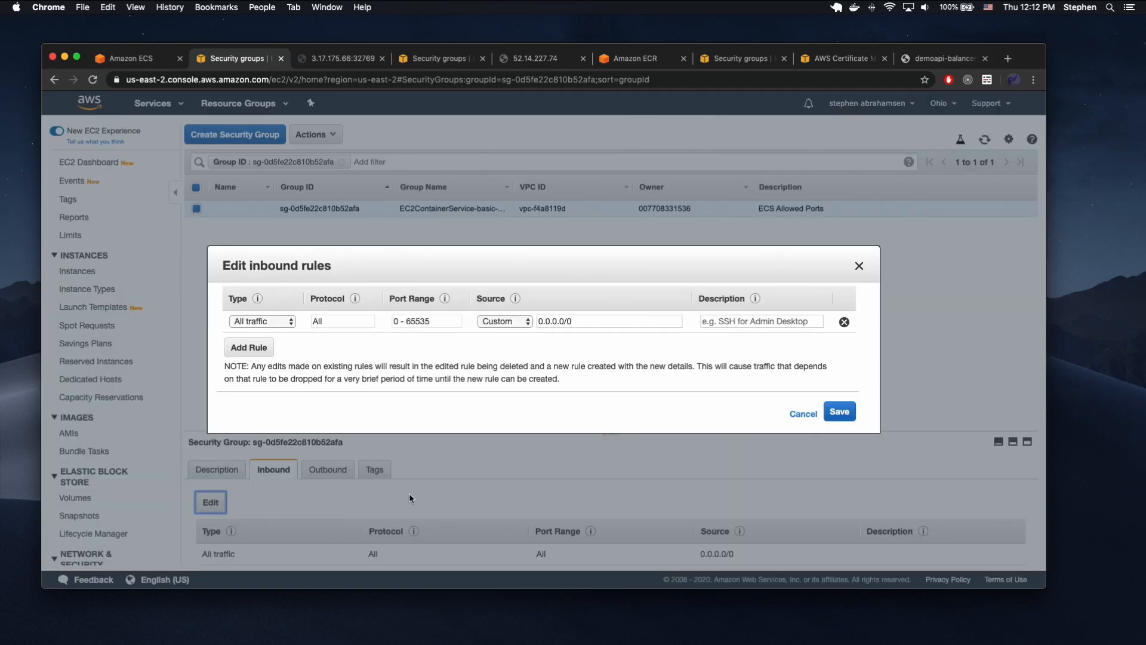
{"action": "left_click_drag", "start_coordinate": [587, 321], "coordinate": [412, 315]}
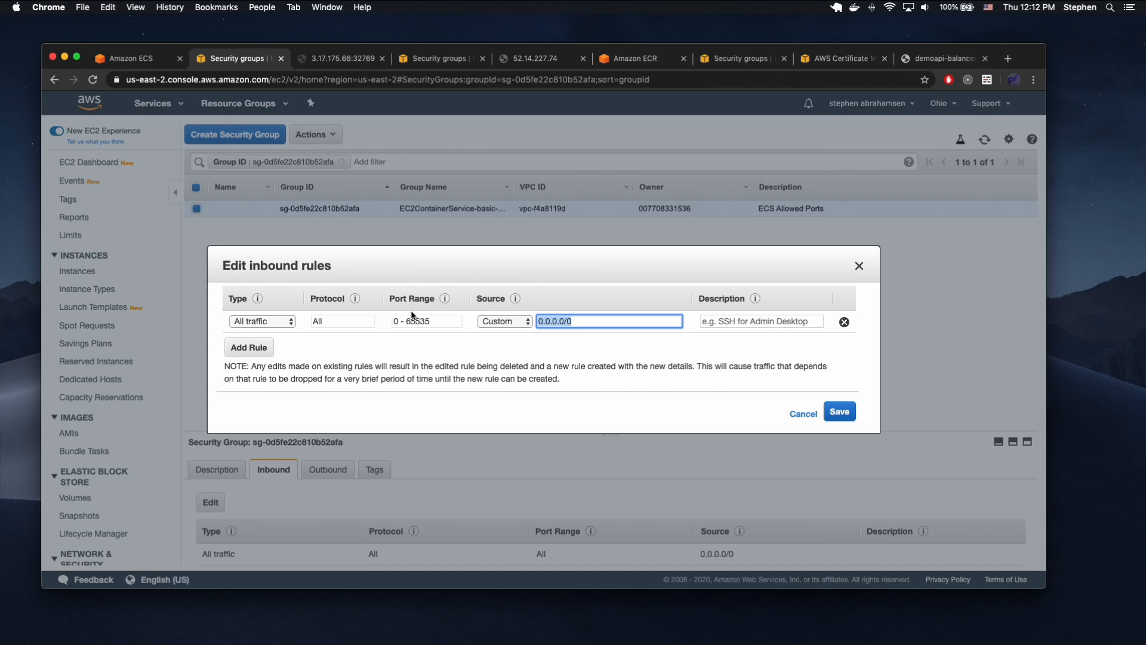
{"action": "type", "text": "sg"}
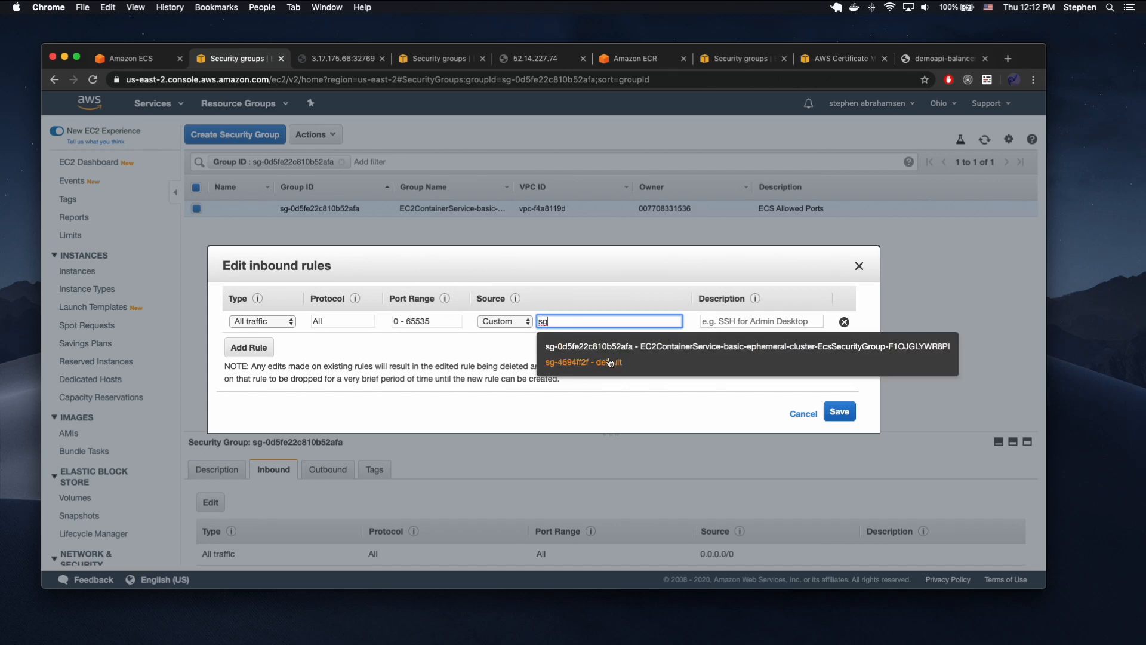
{"action": "left_click", "coordinate": [573, 362]}
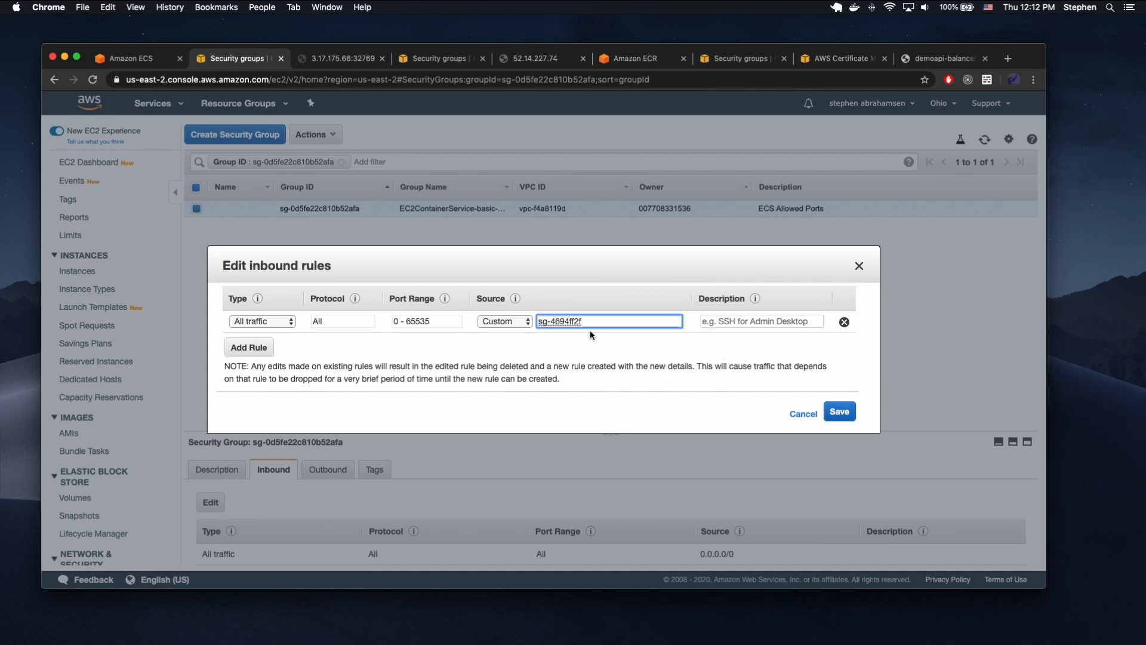
Add a second All traffic inbound rule with the cluster's own security group sg-0d5fe22c810b52afa as source, and save the rules.
{"action": "left_click", "coordinate": [249, 347]}
{"action": "left_click", "coordinate": [263, 343]}
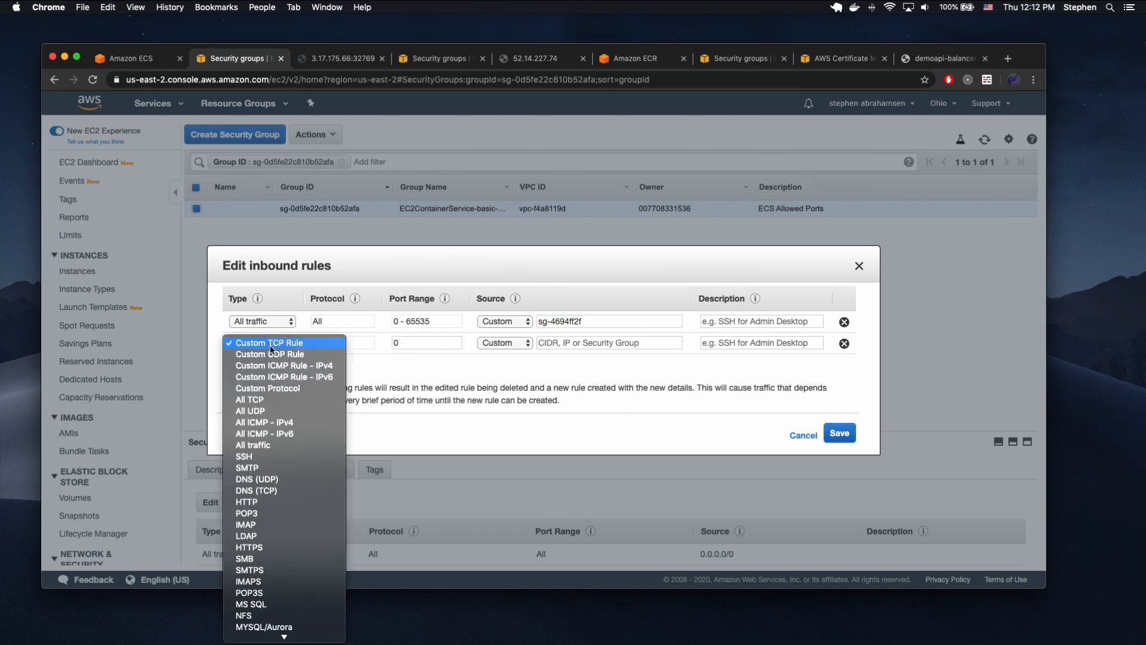
{"action": "left_click", "coordinate": [270, 445]}
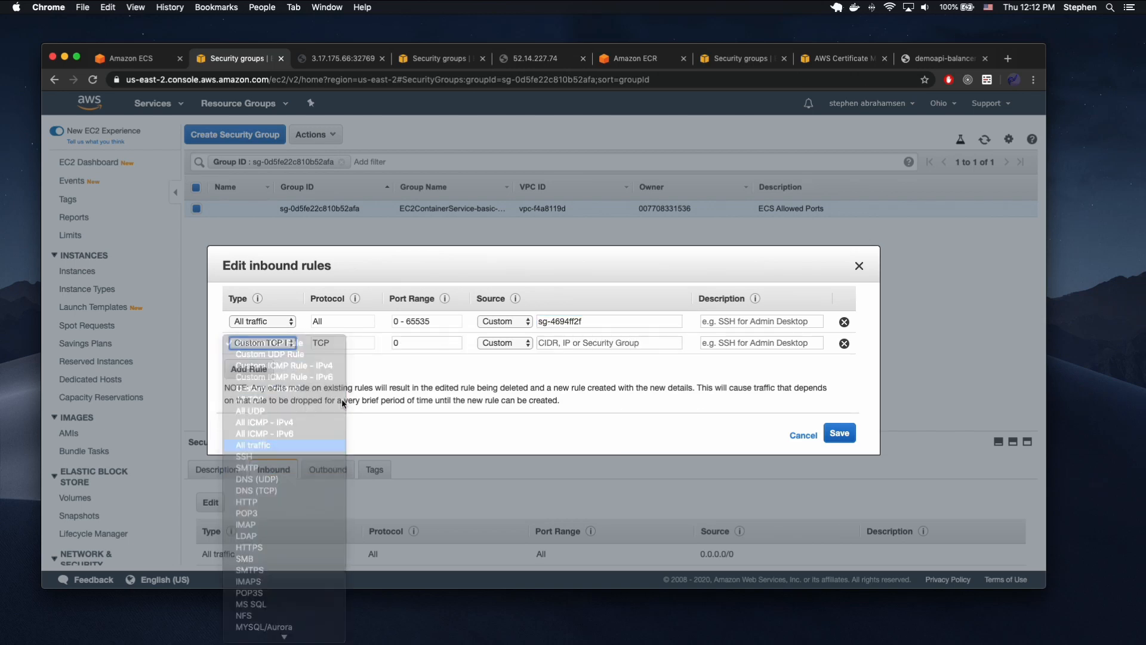
{"action": "left_click", "coordinate": [570, 345]}
{"action": "type", "text": "sg"}
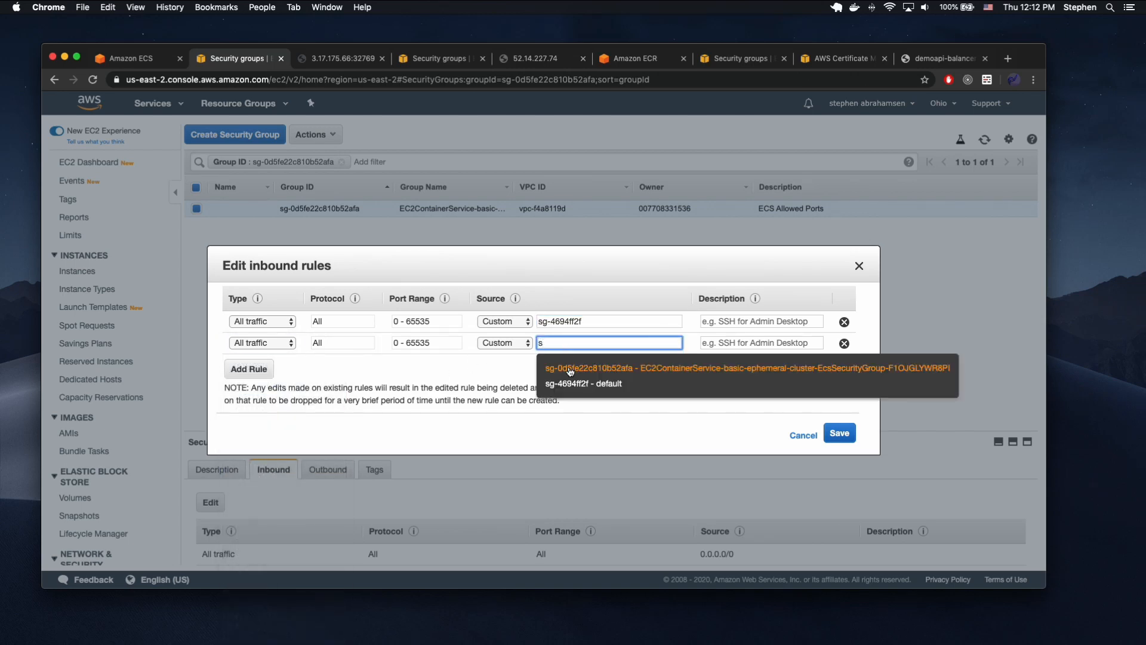
{"action": "left_click", "coordinate": [570, 372]}
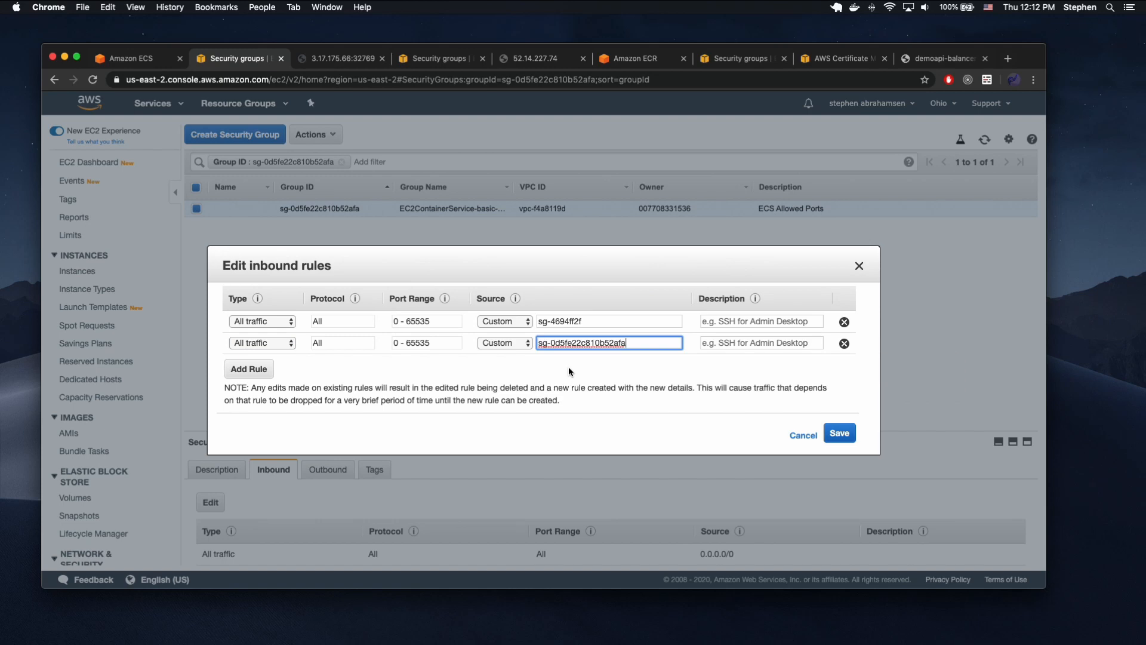
{"action": "left_click", "coordinate": [839, 434]}
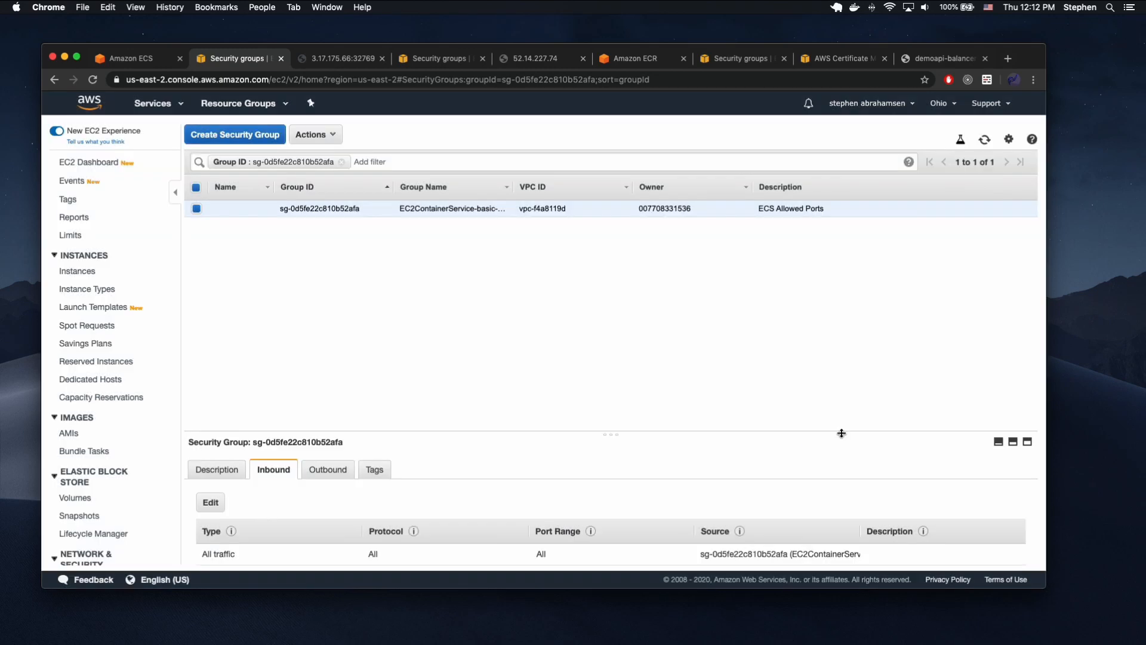
Reload the instance page at 3.17.175.66:32769 and the demoapi-balancer DNS page to compare direct access with access through the load balancer.
{"action": "left_click", "coordinate": [341, 58]}
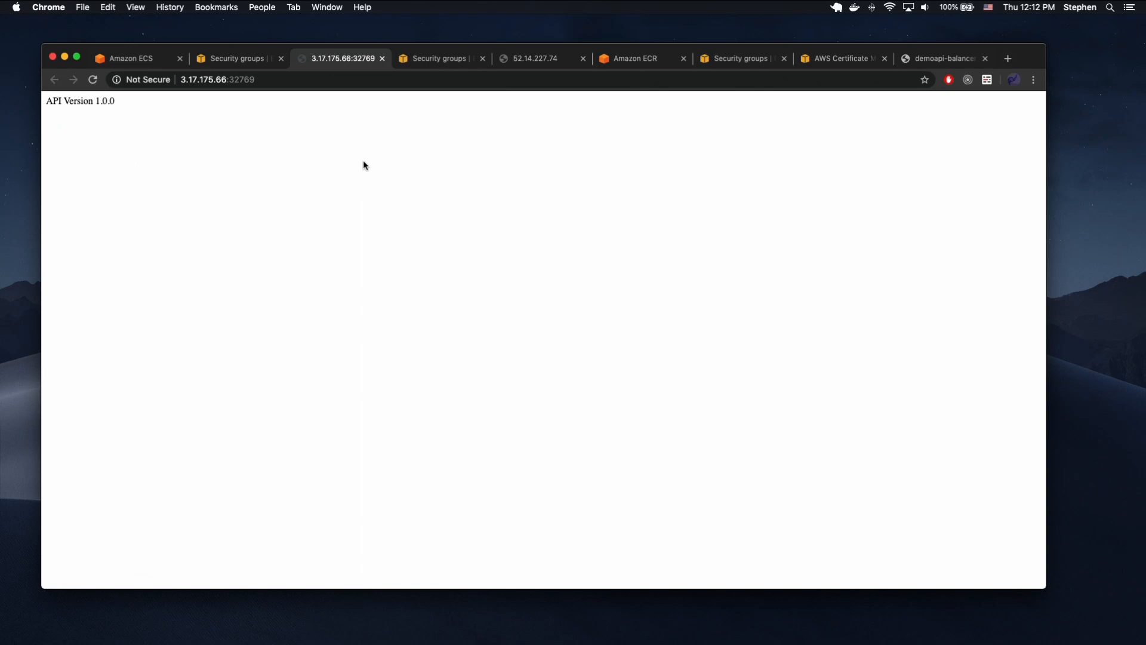
{"action": "key", "text": "super+r"}
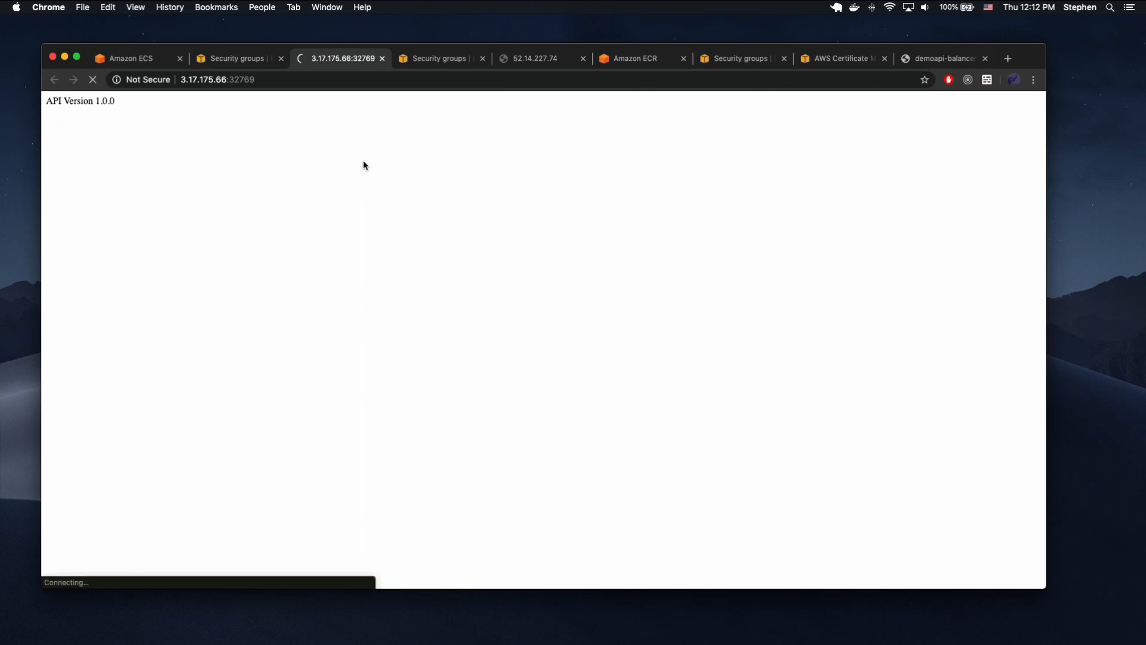
{"action": "left_click", "coordinate": [242, 78]}
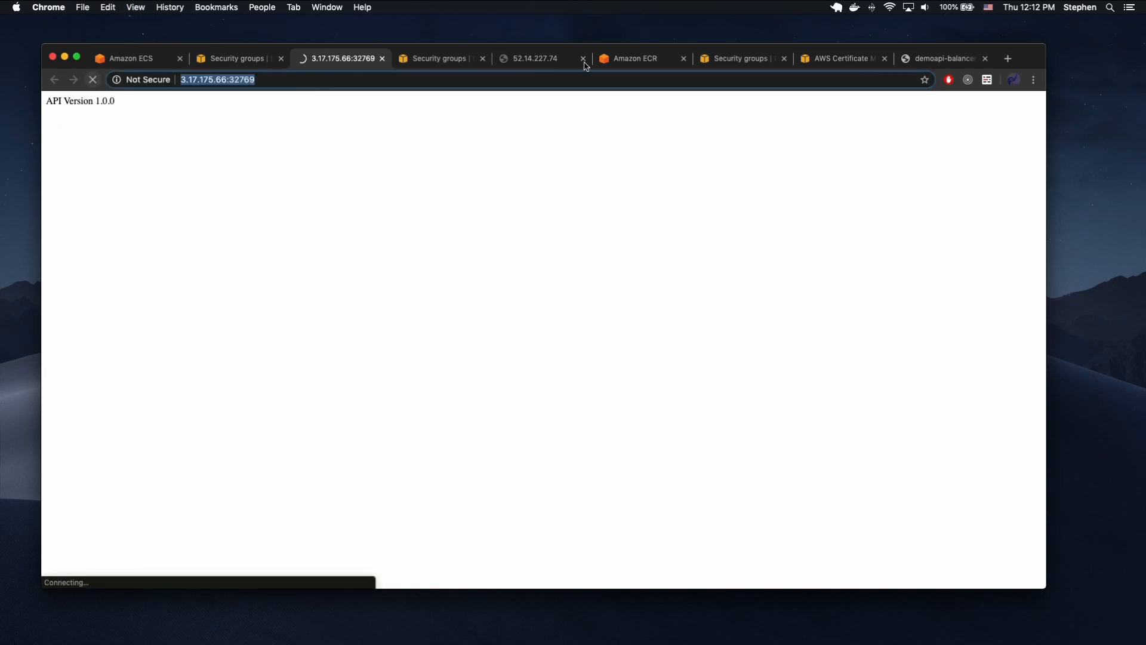
{"action": "left_click", "coordinate": [926, 62]}
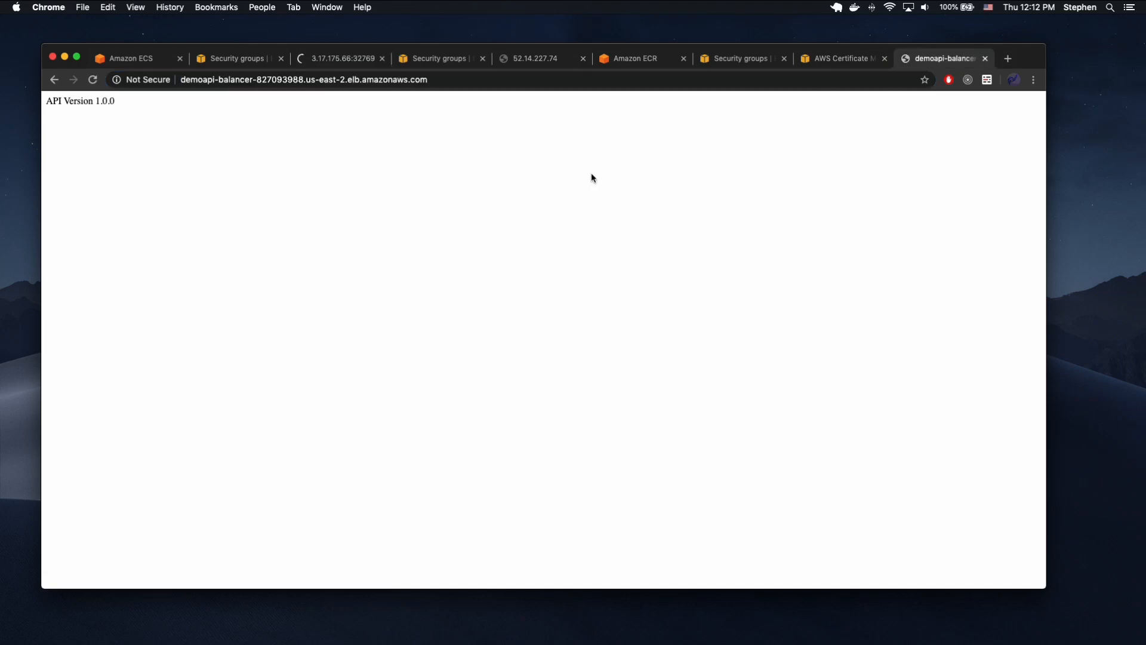
{"action": "key", "text": "super+r"}
{"action": "key", "text": "super+r"}
{"action": "key", "text": "super+r"}
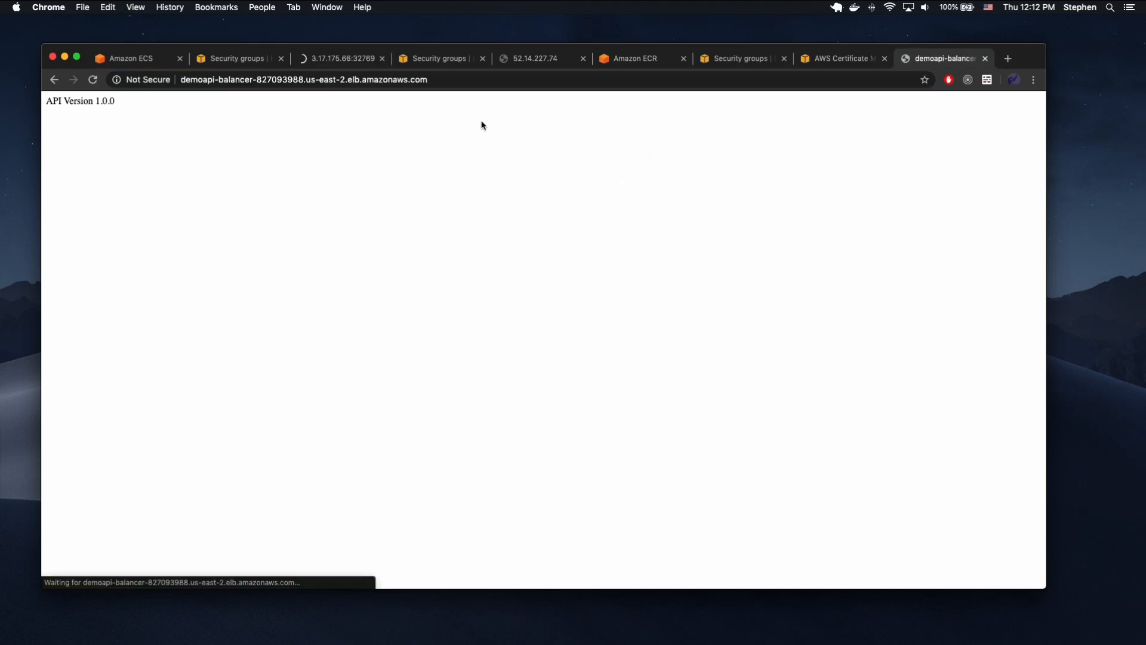
{"action": "left_click", "coordinate": [316, 63]}
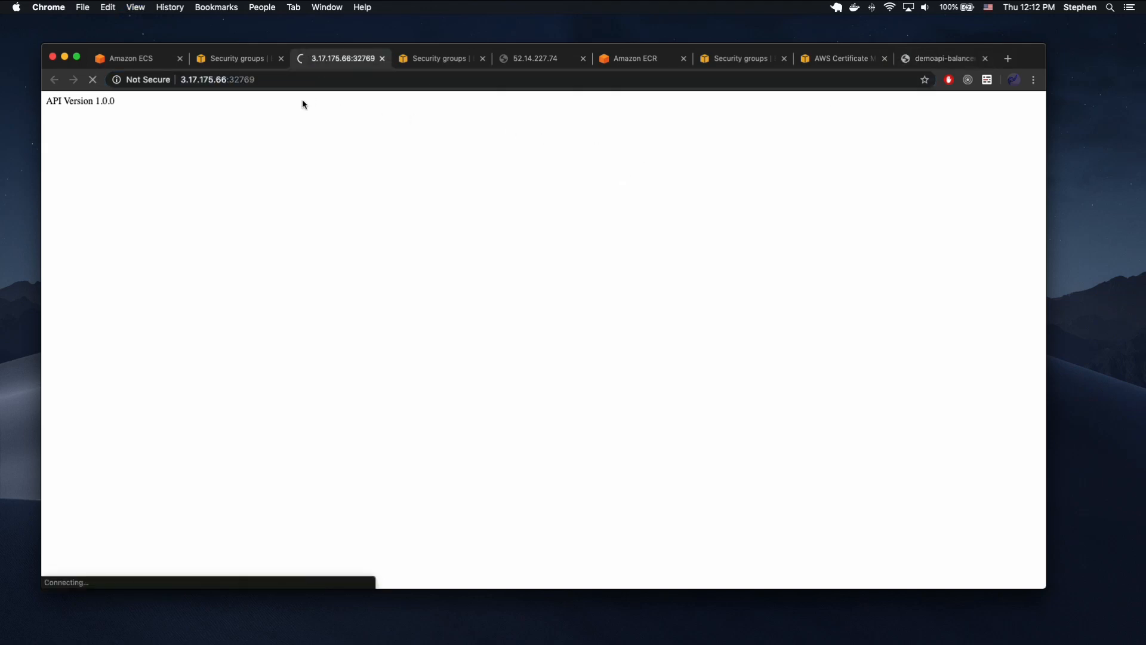
{"action": "left_click", "coordinate": [283, 79]}
{"action": "key", "text": "super+r"}
Go to the Route 53 service and open the record sets of the fullhermit.com hosted zone.
{"action": "left_click", "coordinate": [227, 60]}
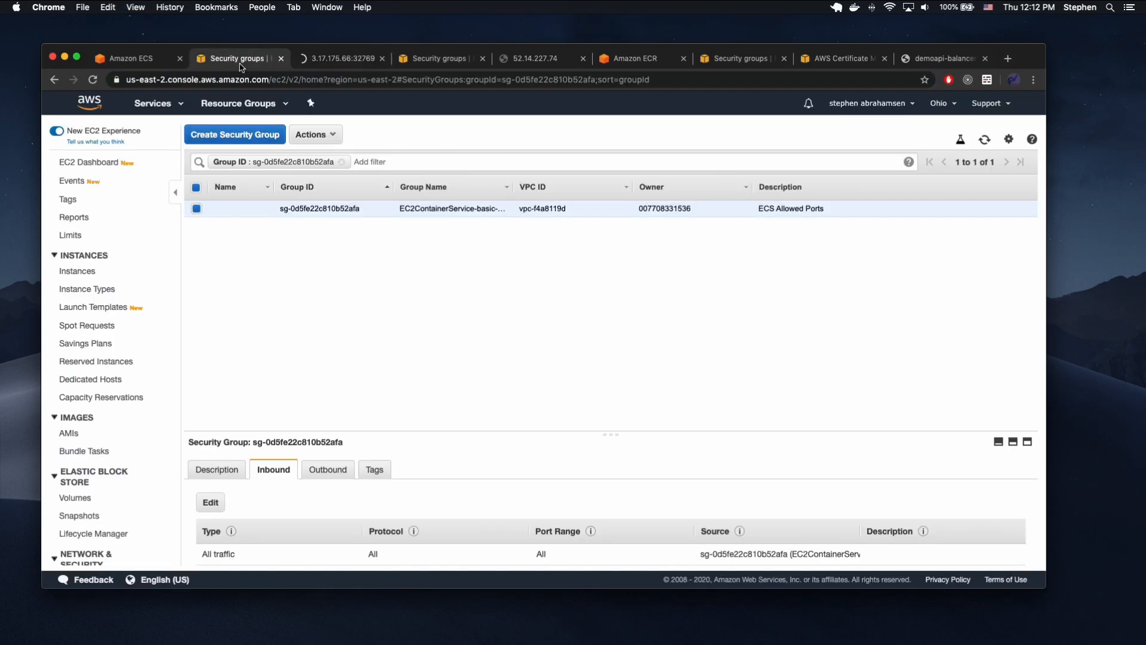
{"action": "left_click", "coordinate": [149, 58]}
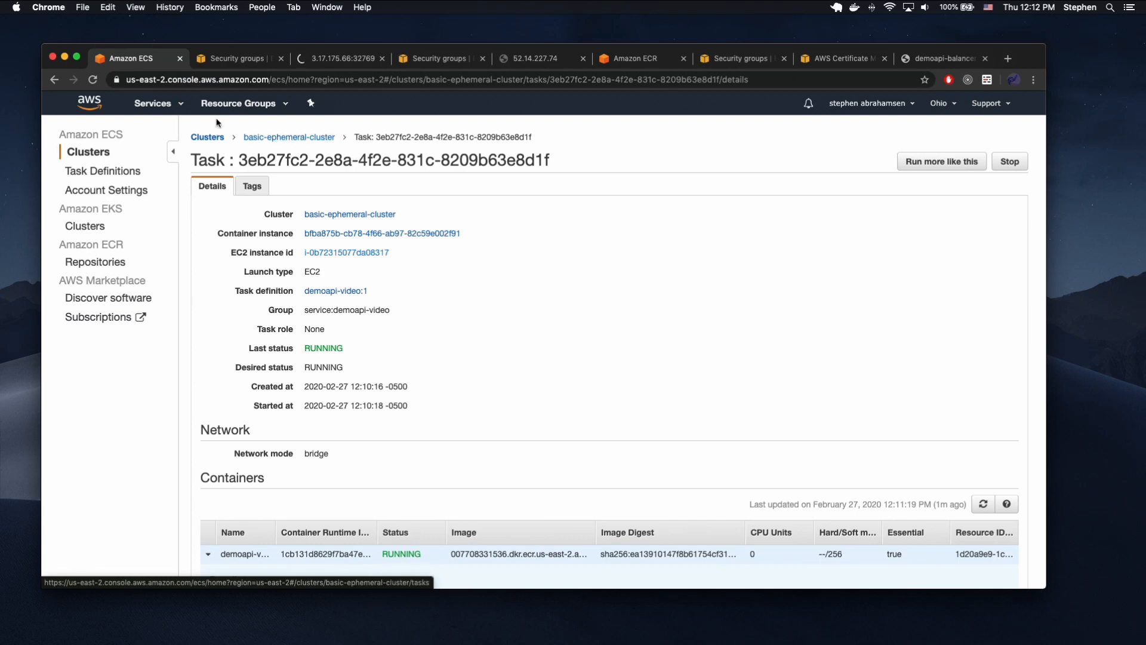
{"action": "left_click", "coordinate": [156, 104]}
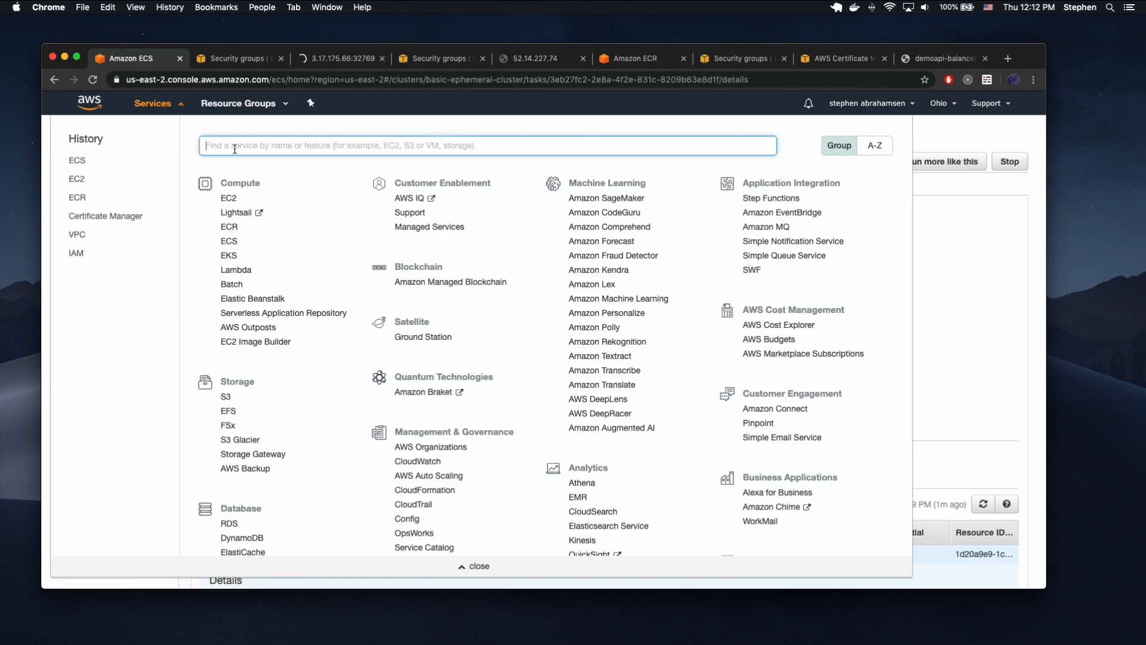
{"action": "type", "text": "route"}
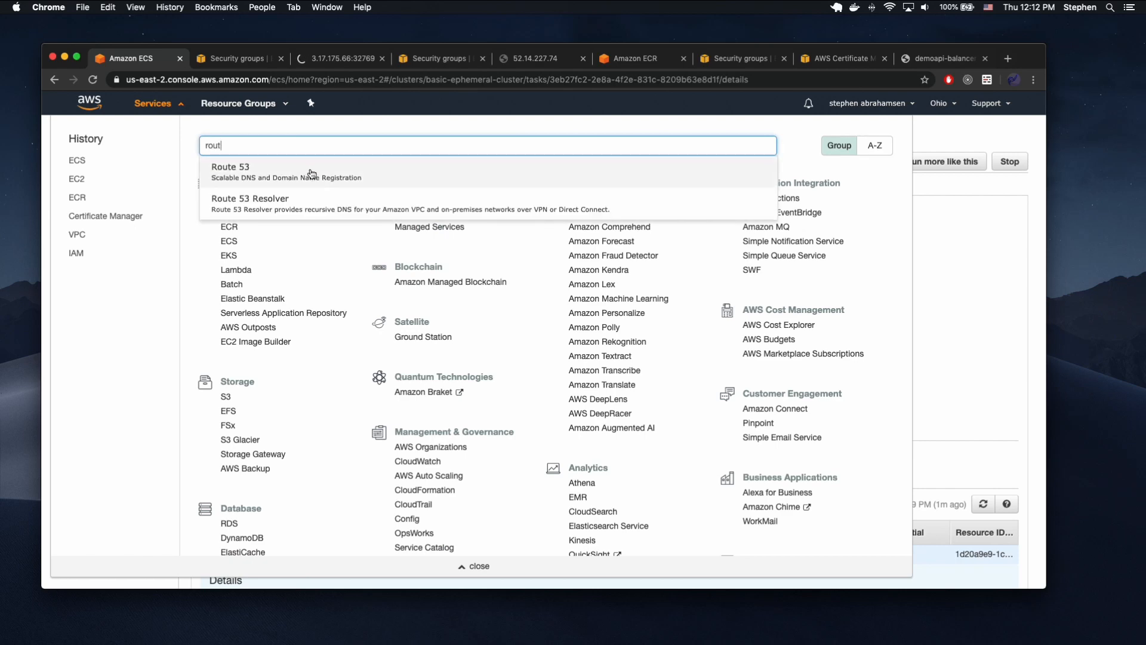
{"action": "left_click", "coordinate": [300, 170]}
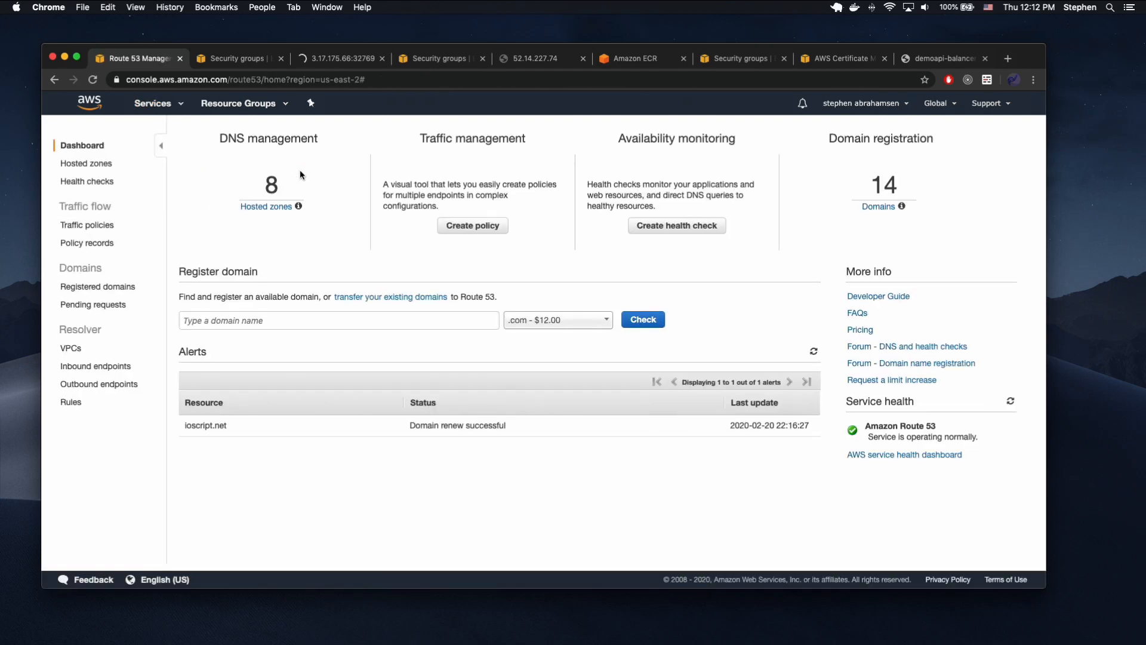
{"action": "left_click", "coordinate": [85, 161]}
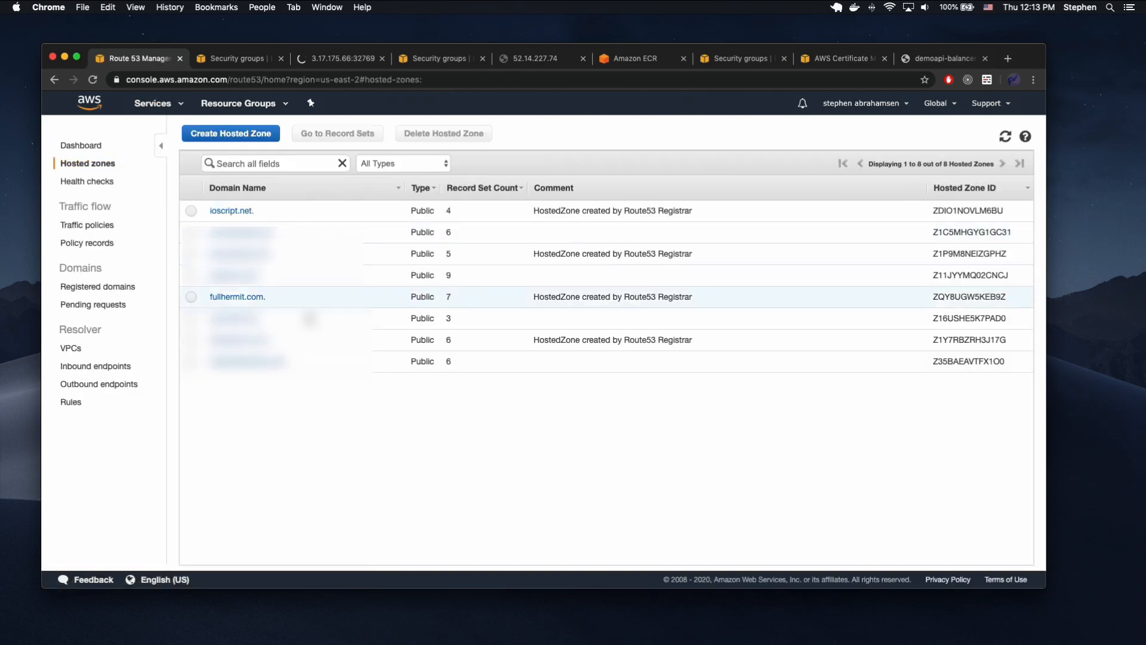
{"action": "left_click", "coordinate": [291, 298]}
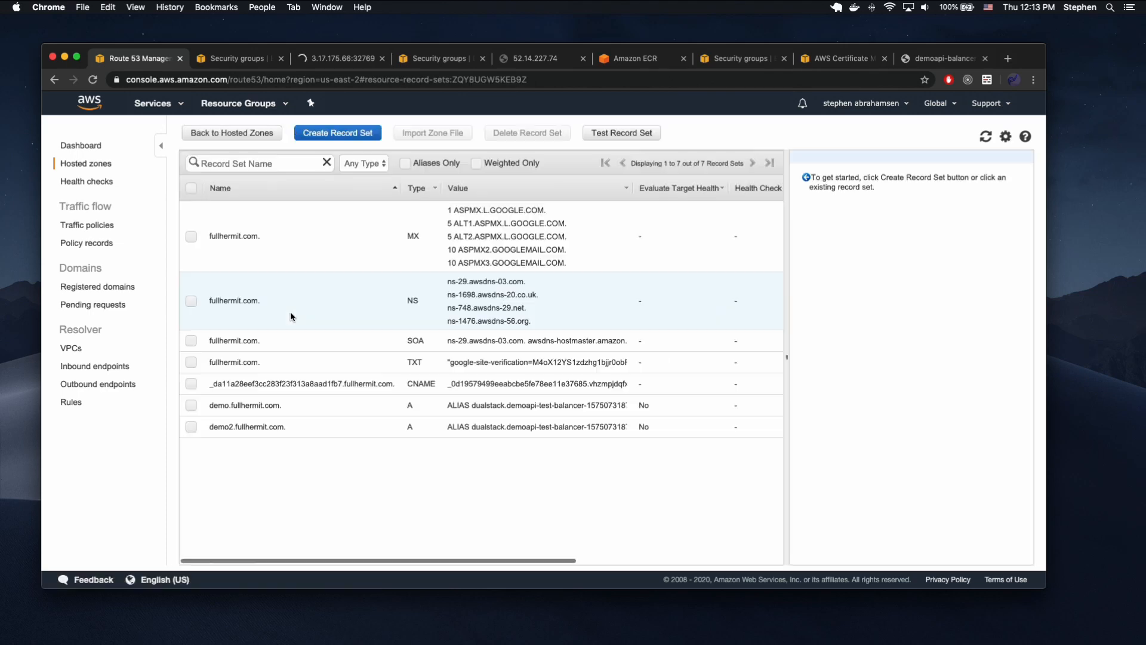
Delete the demo.fullhermit.com and demo2.fullhermit.com A record sets from the hosted zone.
{"action": "left_click", "coordinate": [191, 405]}
{"action": "left_click", "coordinate": [500, 136]}
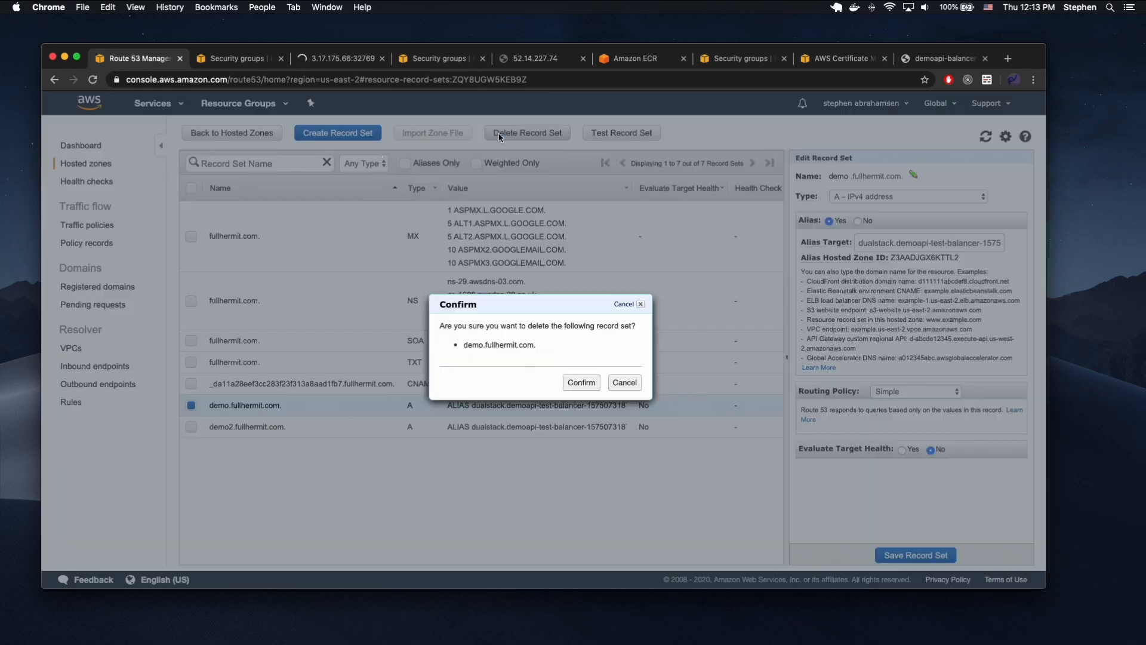
{"action": "left_click", "coordinate": [582, 382]}
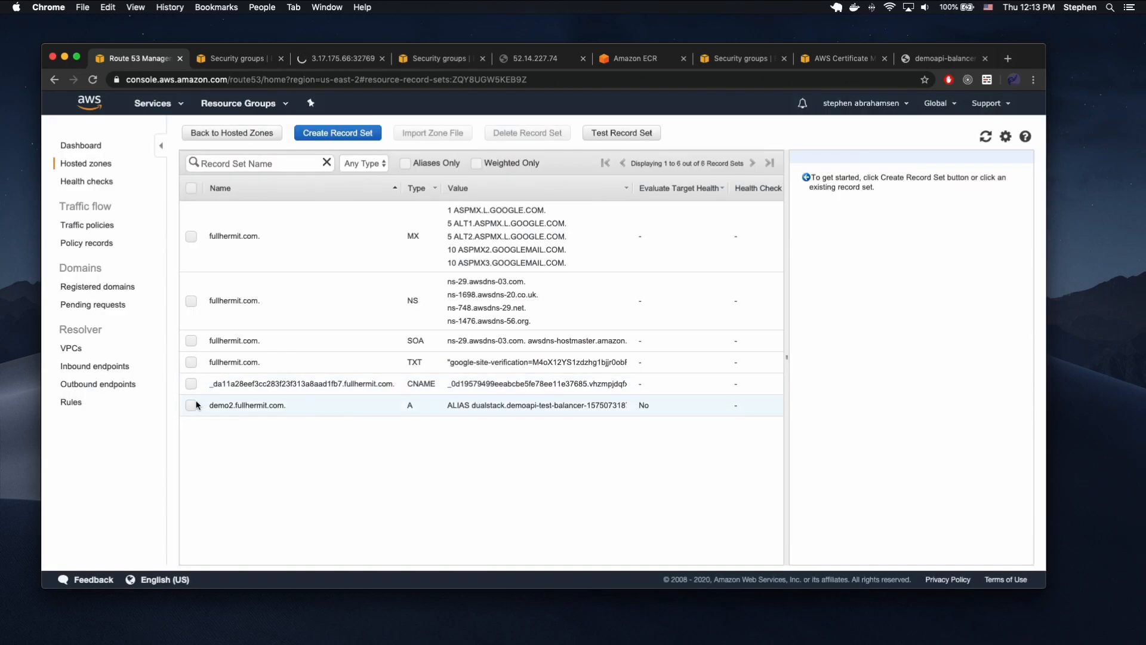
{"action": "left_click", "coordinate": [544, 133]}
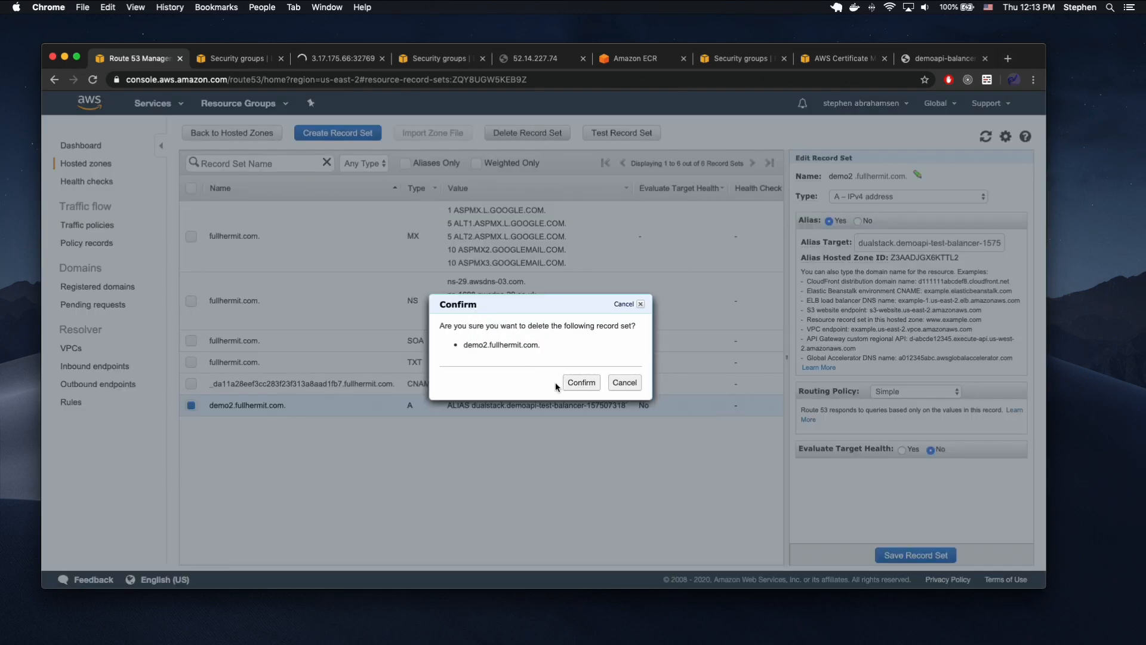
{"action": "left_click", "coordinate": [580, 382]}
Create an A – IPv4 alias record set named test in fullhermit.com that targets the demoapi-balancer application load balancer.
{"action": "left_click", "coordinate": [353, 133]}
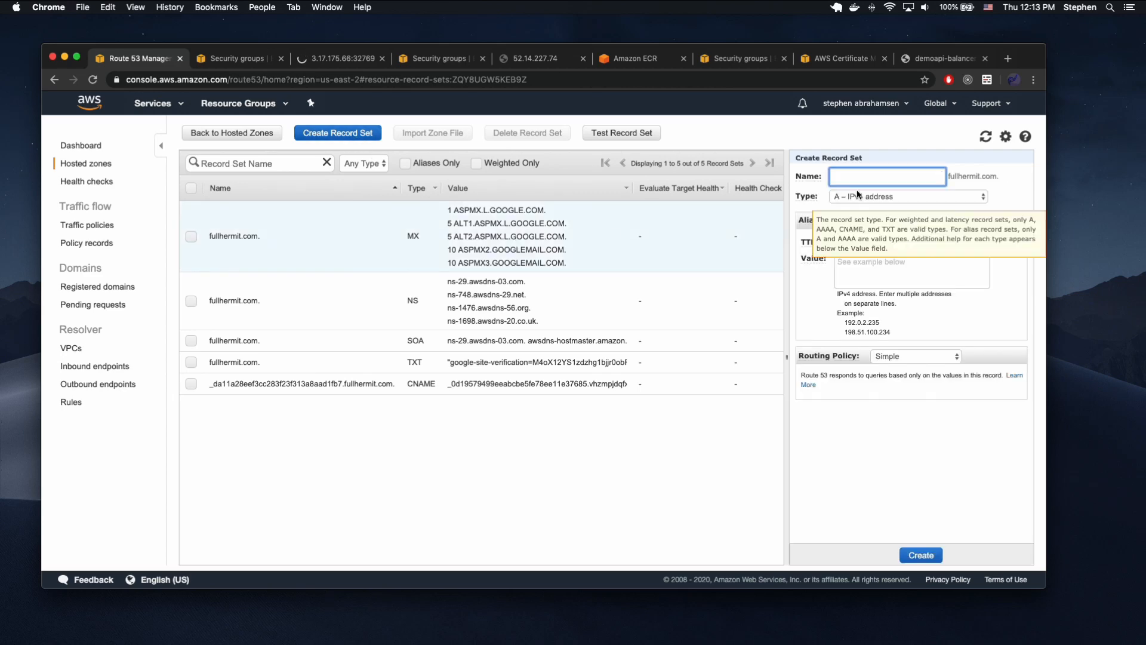
{"action": "type", "text": "test"}
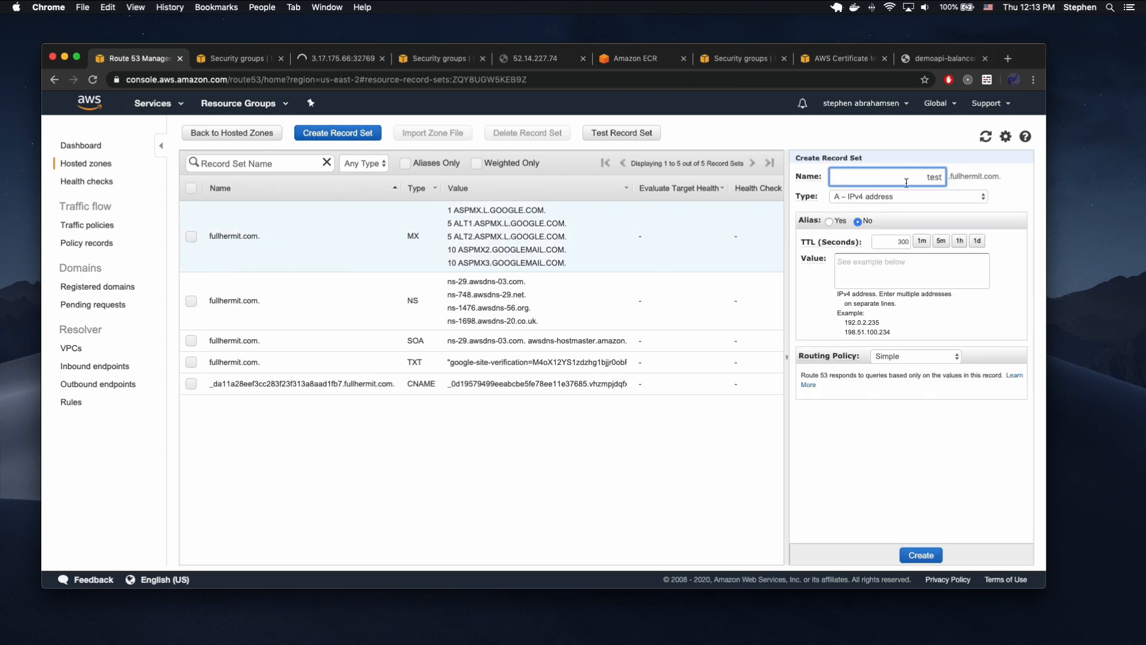
{"action": "left_click", "coordinate": [829, 220]}
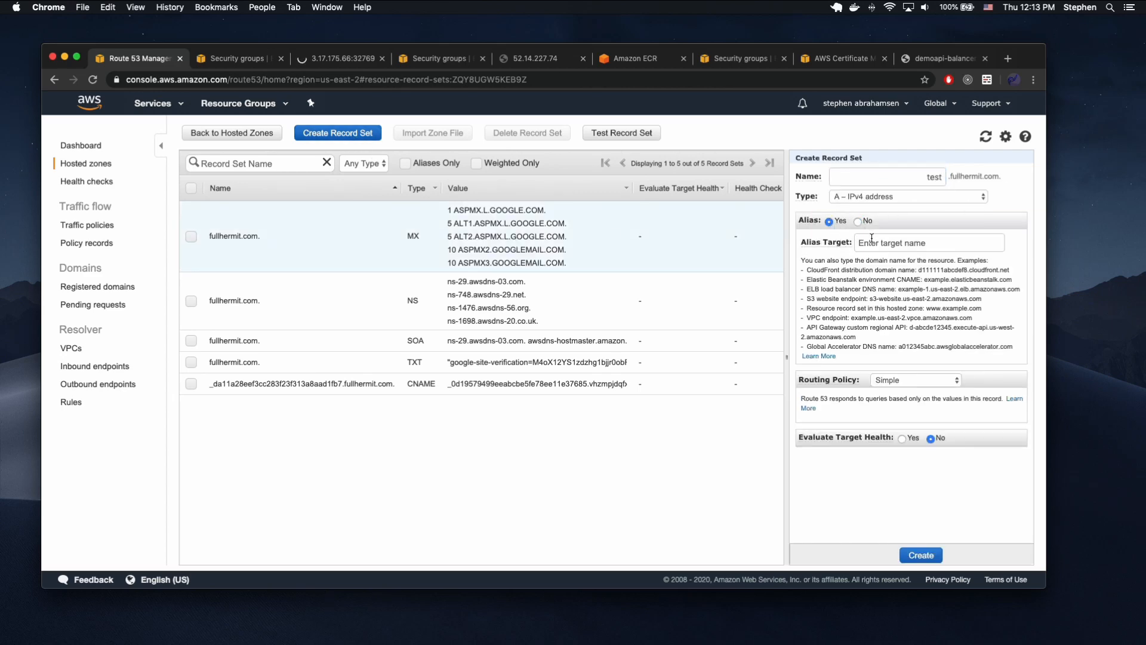
{"action": "left_click", "coordinate": [883, 240]}
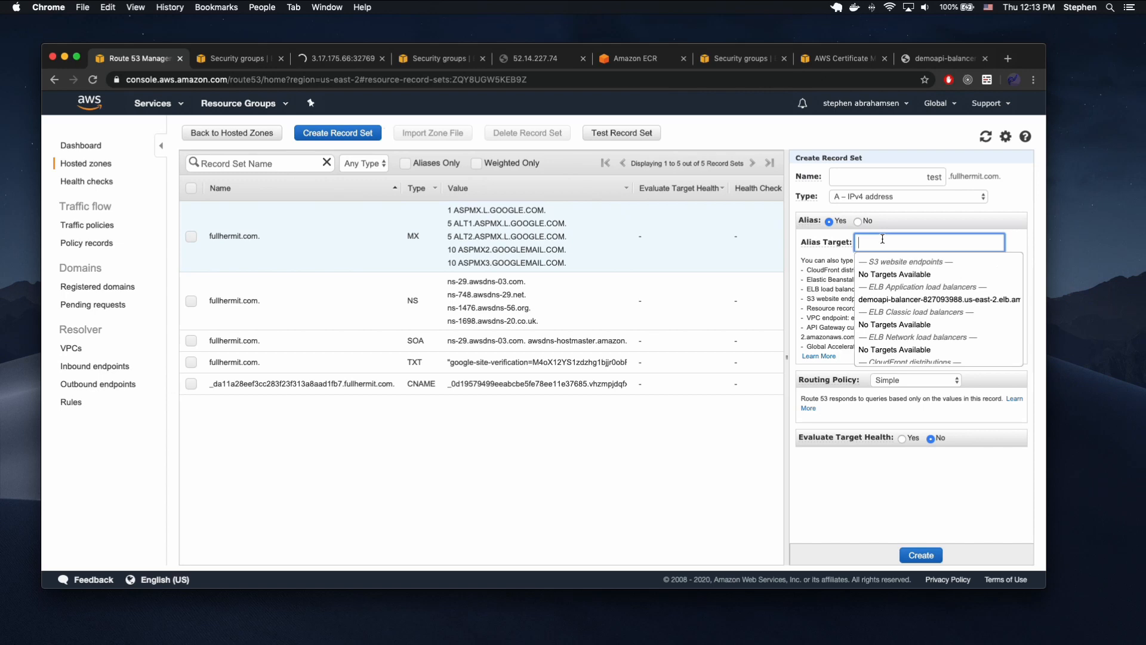
{"action": "left_click", "coordinate": [909, 299]}
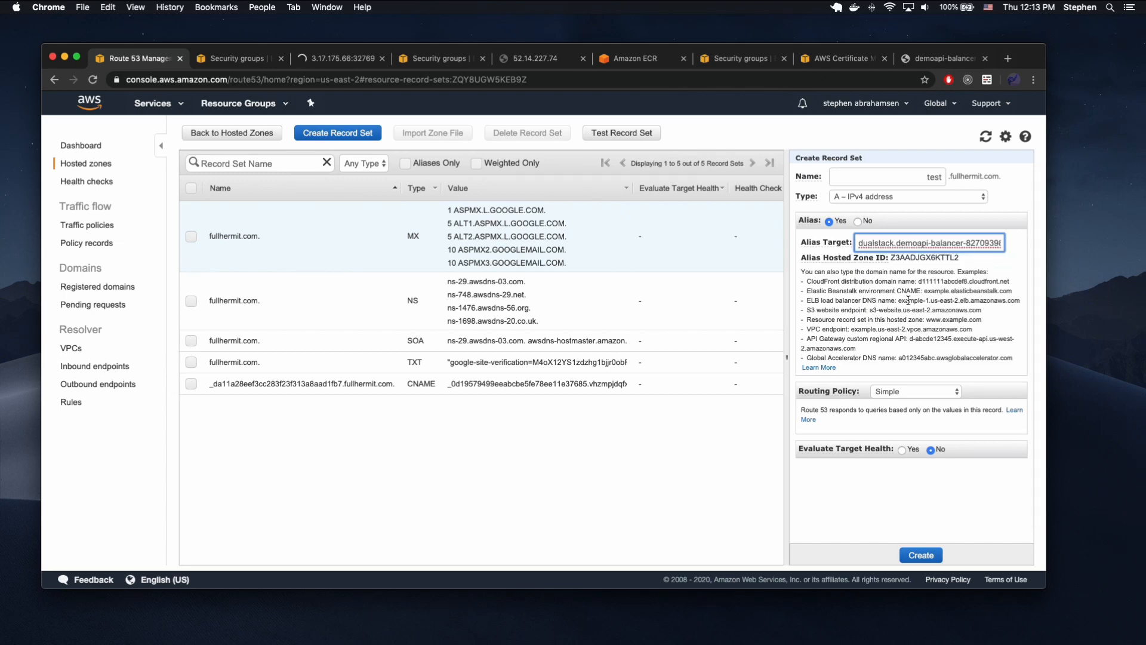
{"action": "left_click", "coordinate": [918, 554]}
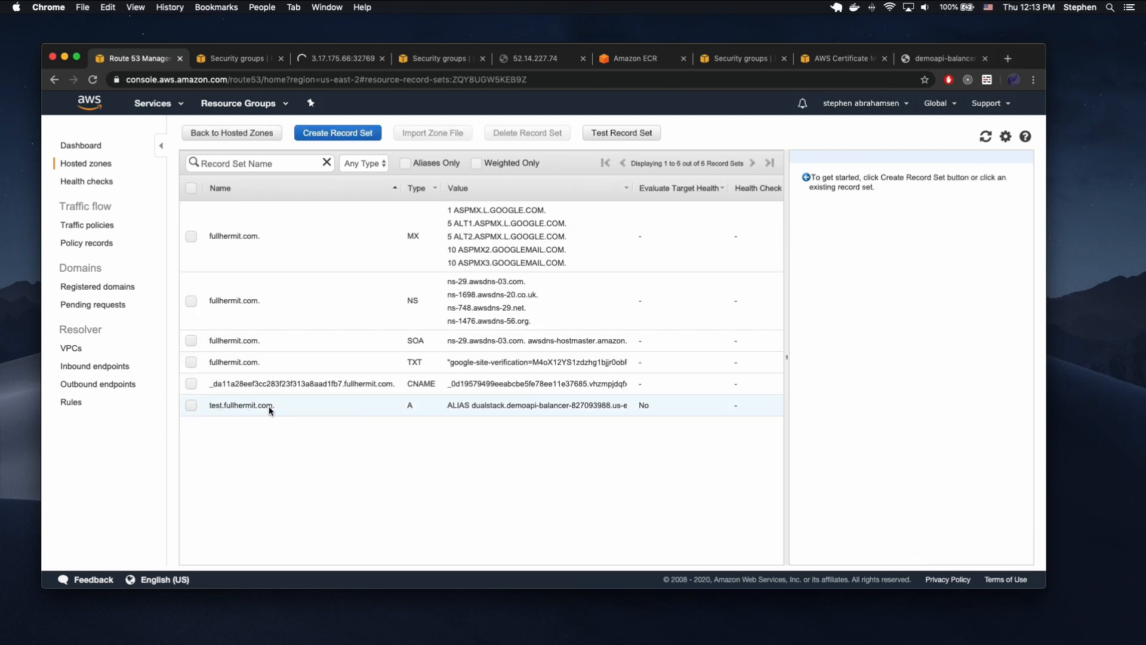
Load test.fullhermit.com in a new browser tab to test the new DNS record.
{"action": "left_click", "coordinate": [948, 59]}
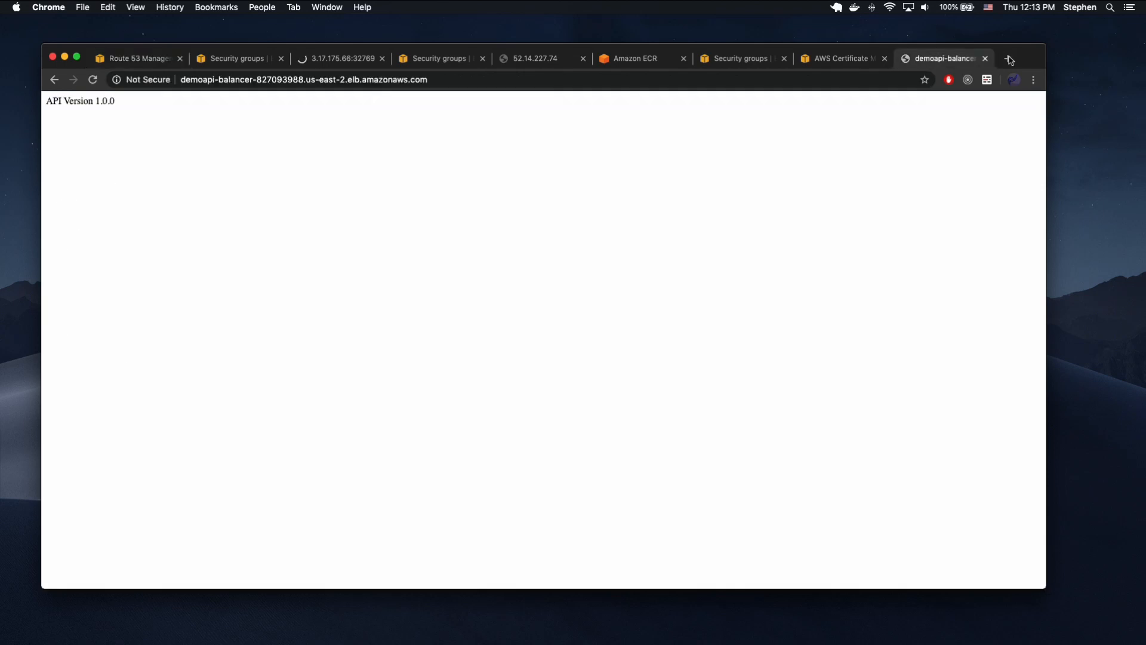
{"action": "left_click", "coordinate": [1008, 58]}
{"action": "type", "text": "test"}
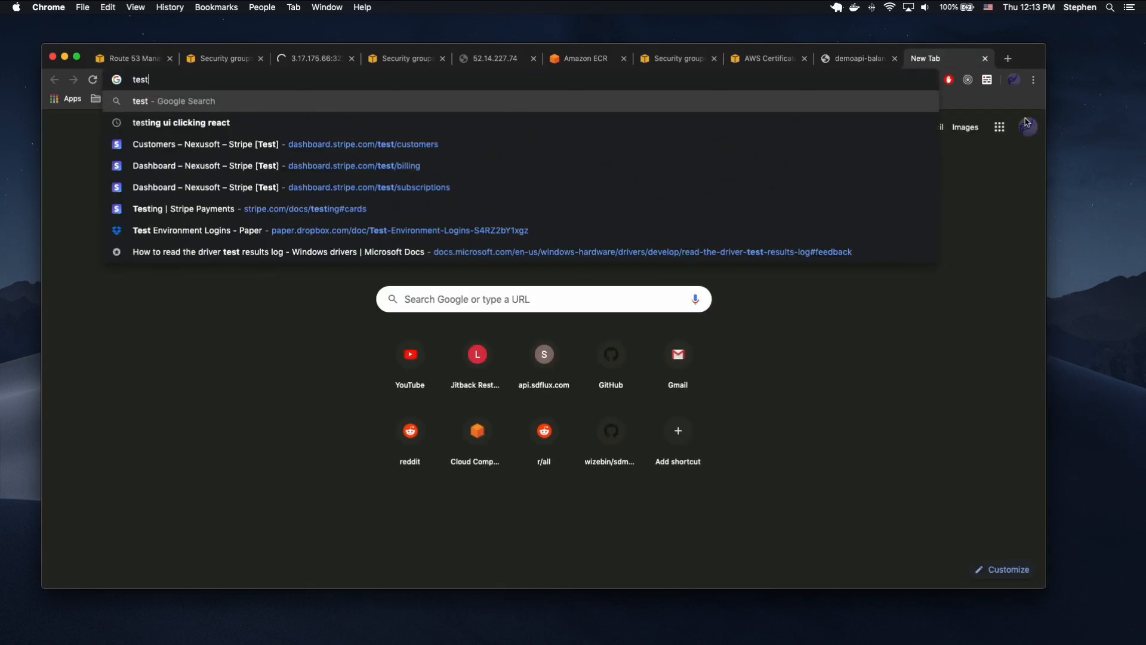
{"action": "type", "text": ".full"}
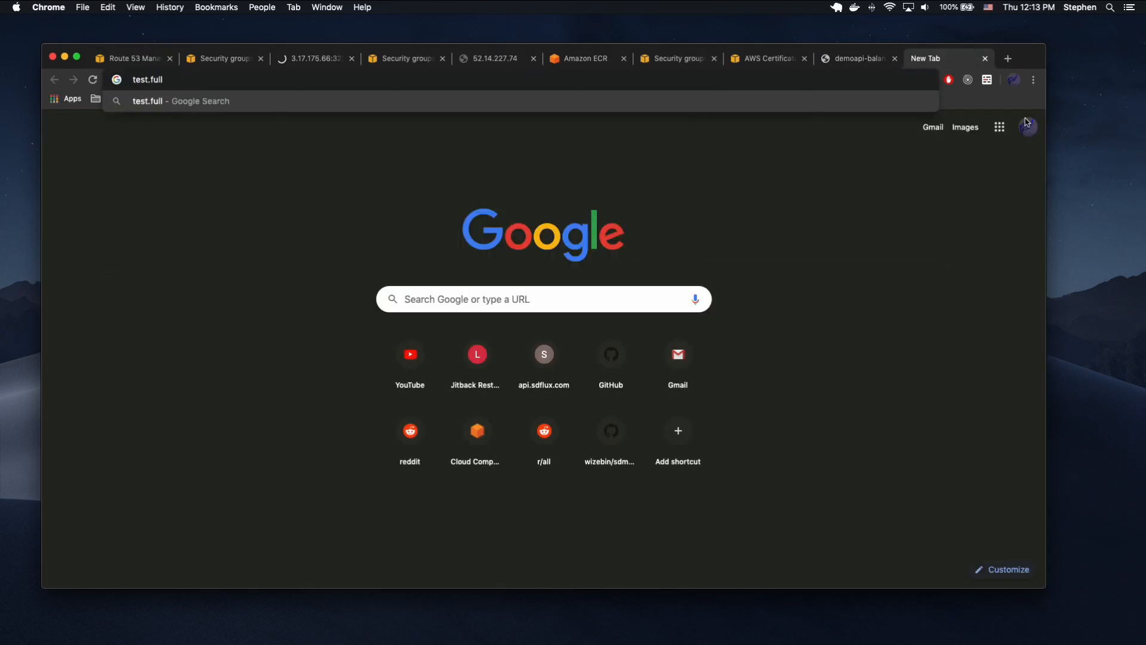
{"action": "type", "text": "hermit.com"}
{"action": "key", "text": "Return"}
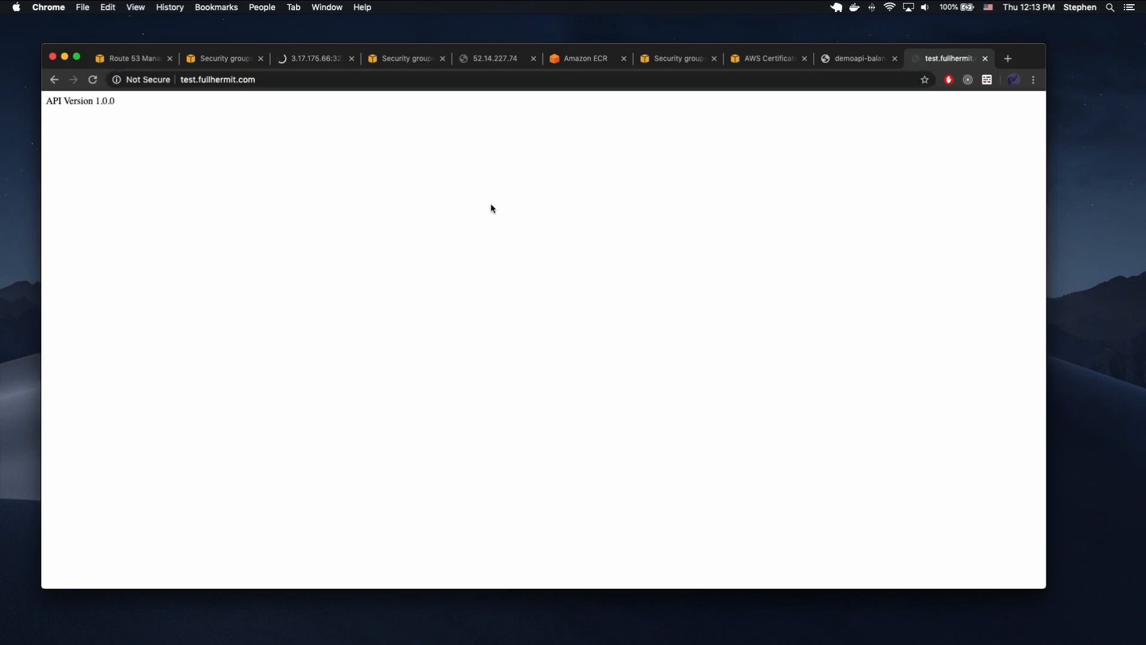
{"action": "left_click", "coordinate": [266, 87]}
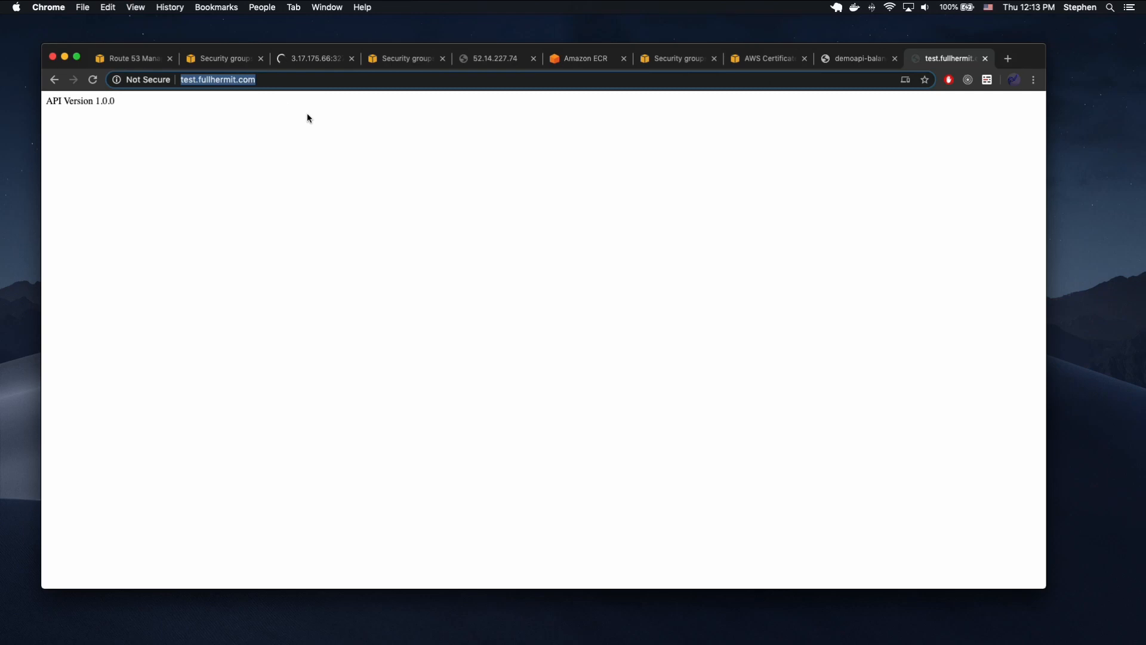
{"action": "key", "text": "Left"}
{"action": "type", "text": "htt"}
{"action": "type", "text": "ps://"}
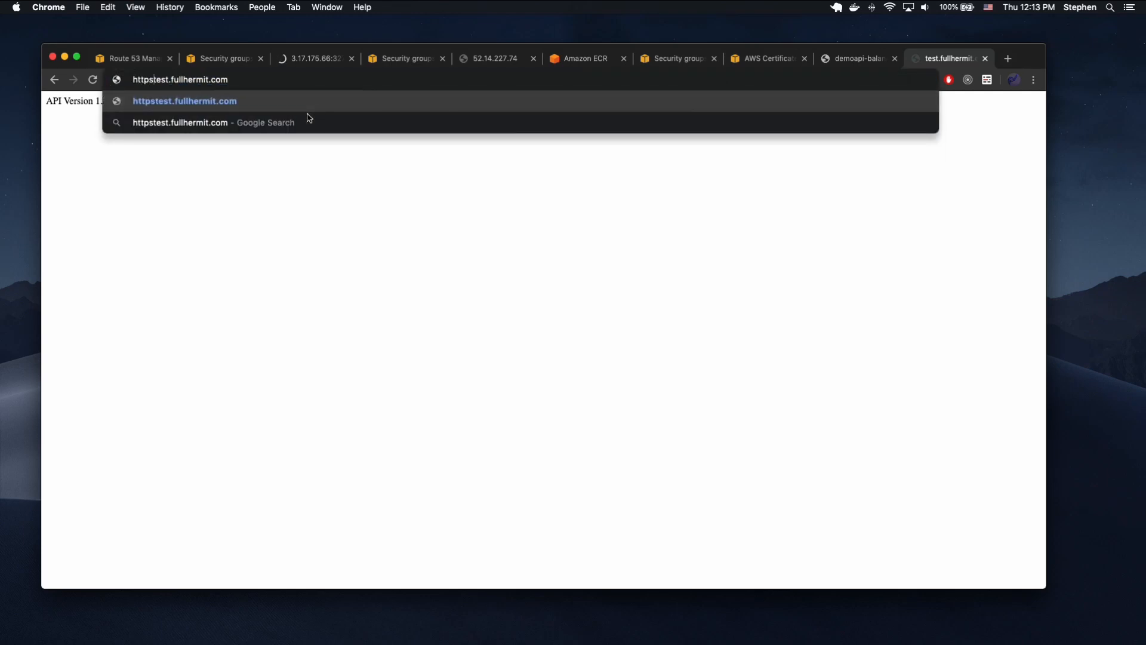
{"action": "key", "text": "Return"}
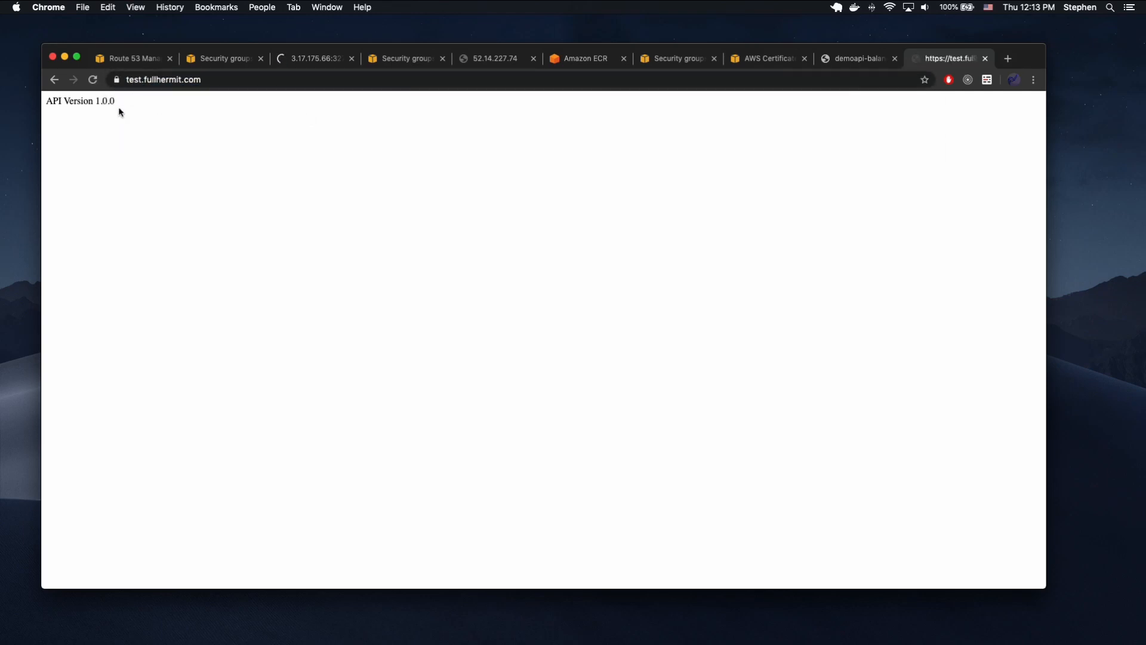
{"action": "double_click", "coordinate": [195, 84]}
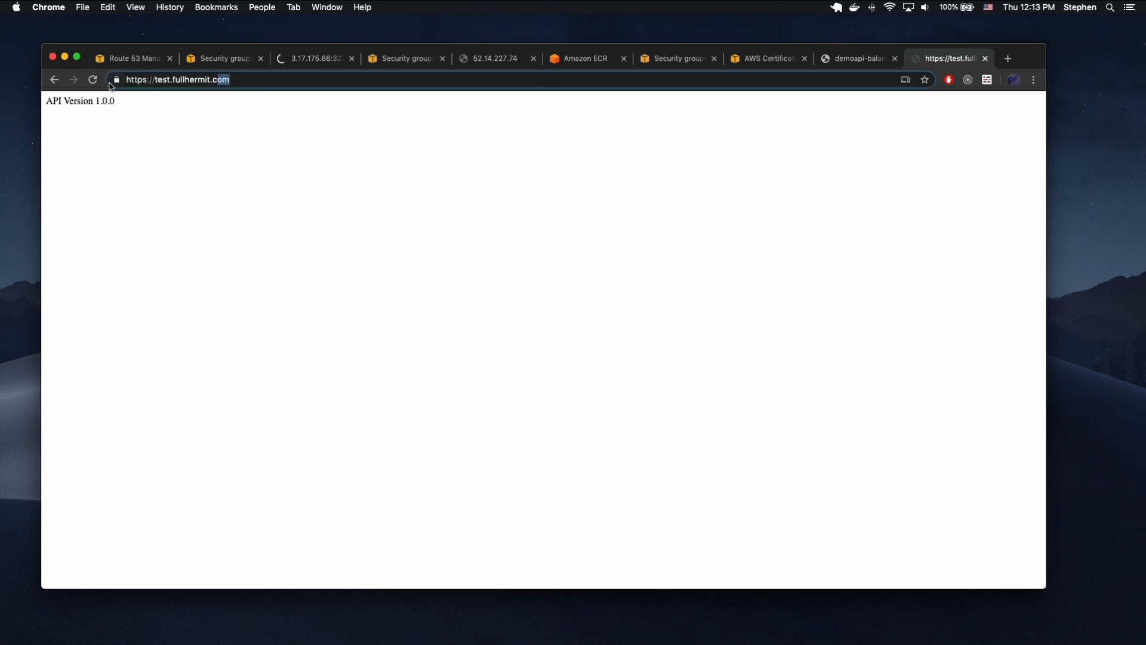
{"action": "left_click", "coordinate": [286, 155]}
Return to the EC2 console in the cluster security group's tab and open the Load Balancers list.
{"action": "left_click", "coordinate": [851, 64]}
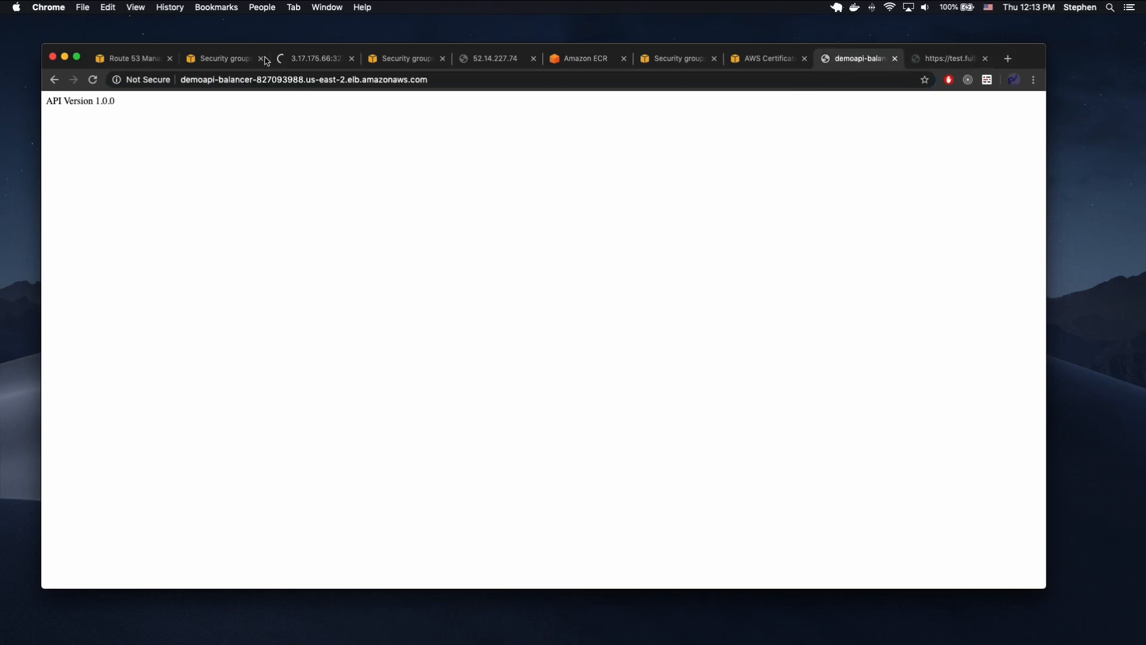
{"action": "left_click", "coordinate": [242, 62]}
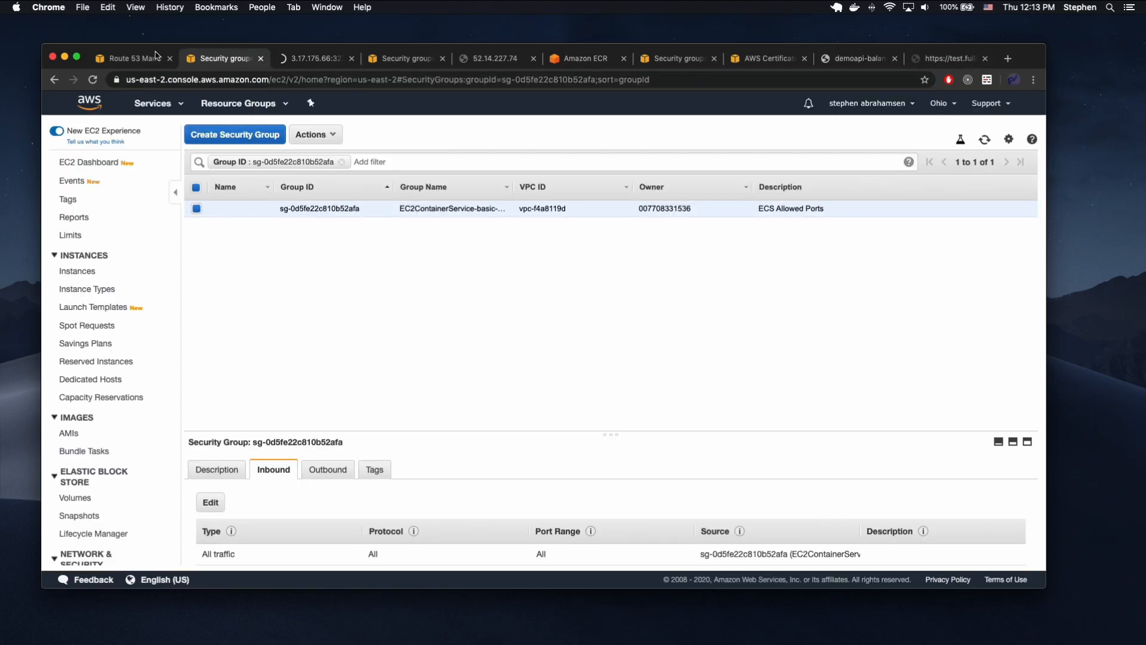
{"action": "left_click", "coordinate": [177, 107]}
{"action": "left_click", "coordinate": [78, 160]}
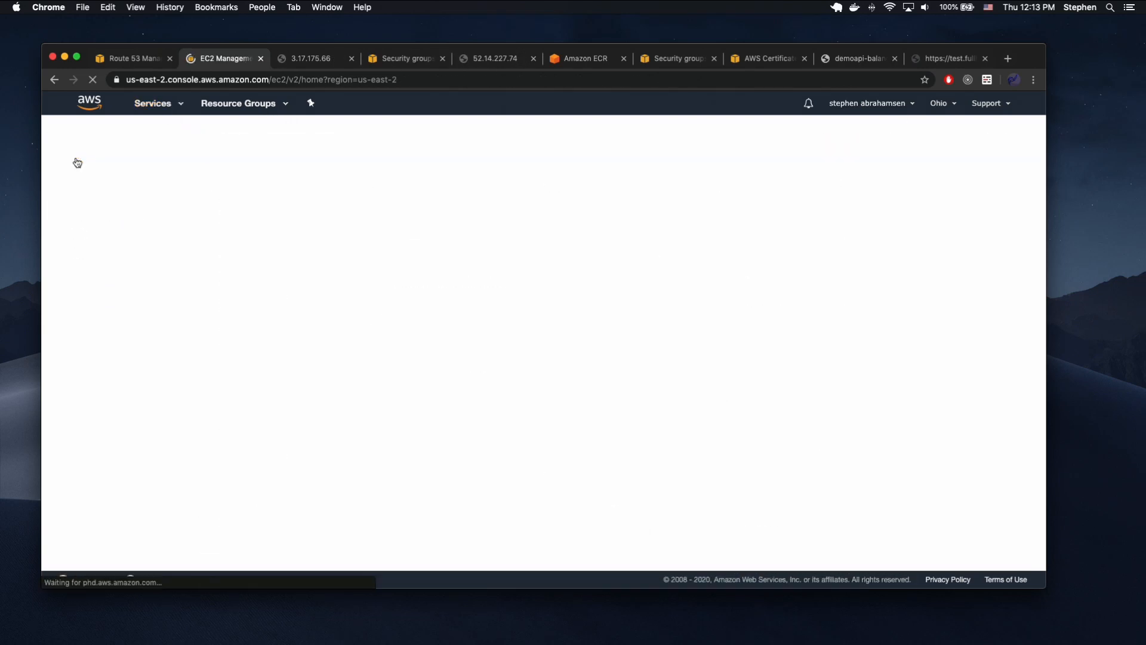
{"action": "scroll", "coordinate": [134, 477], "scroll_direction": "down", "scroll_amount": 5}
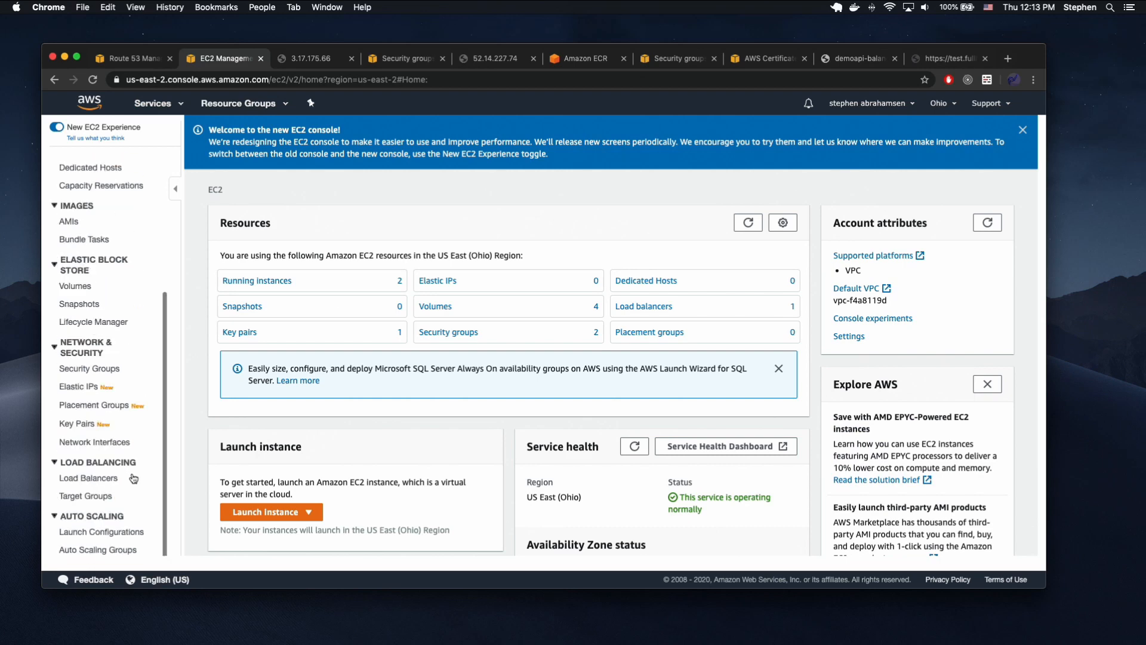
{"action": "left_click", "coordinate": [132, 478]}
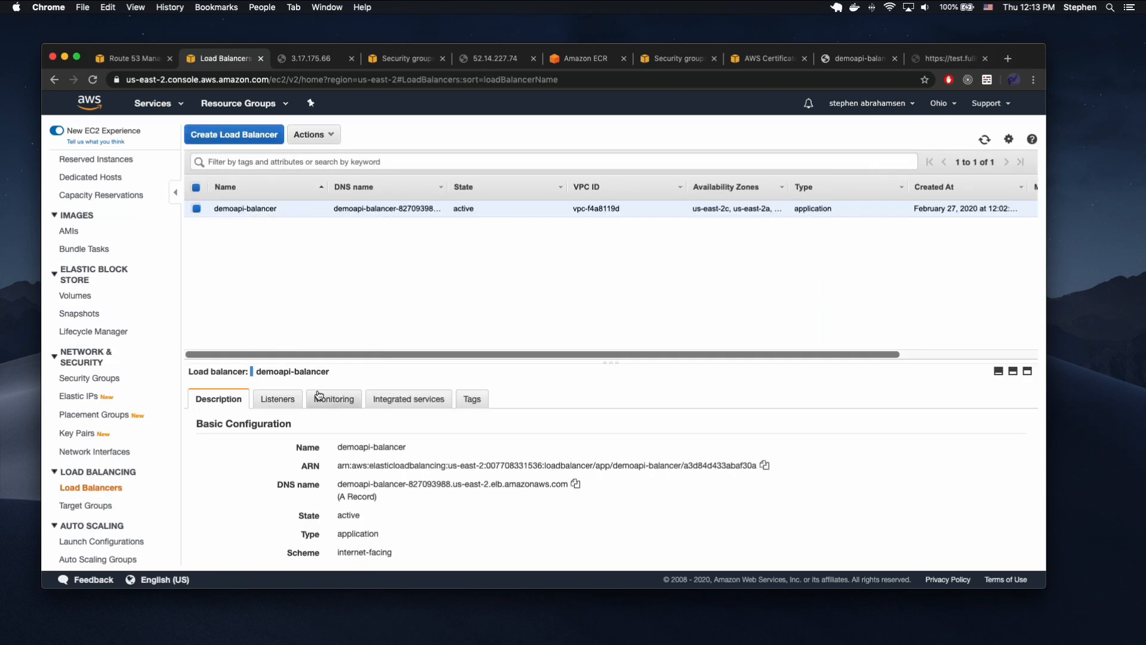
Delete the HTTP : 80 listener from the demoapi-balancer load balancer.
{"action": "left_click", "coordinate": [278, 398]}
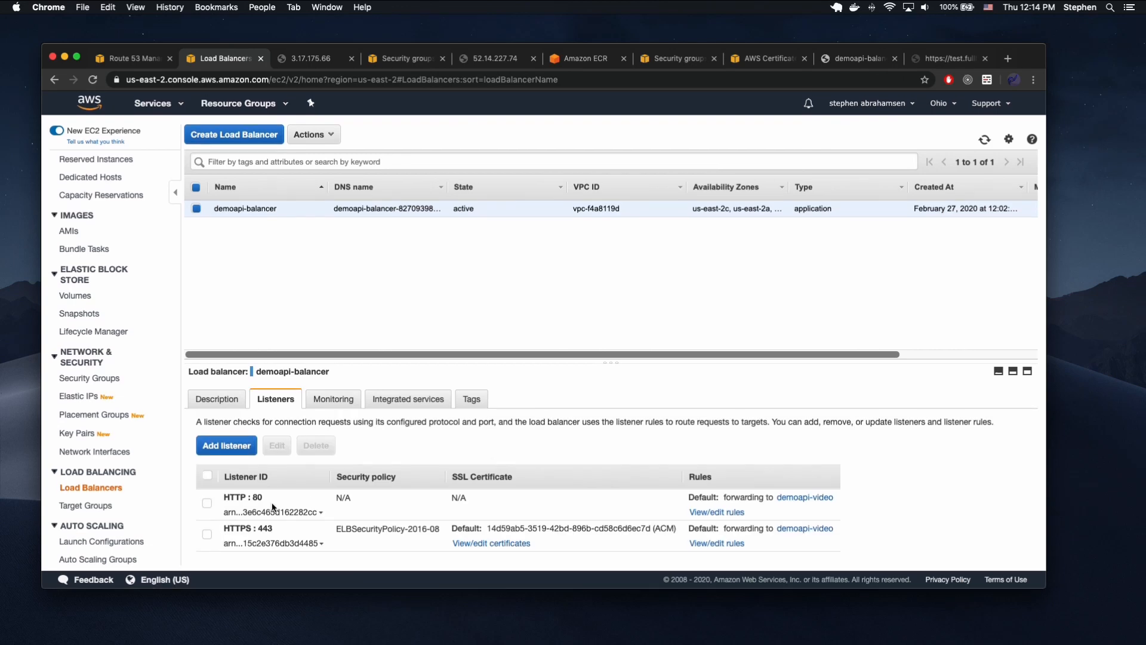
{"action": "left_click", "coordinate": [232, 508]}
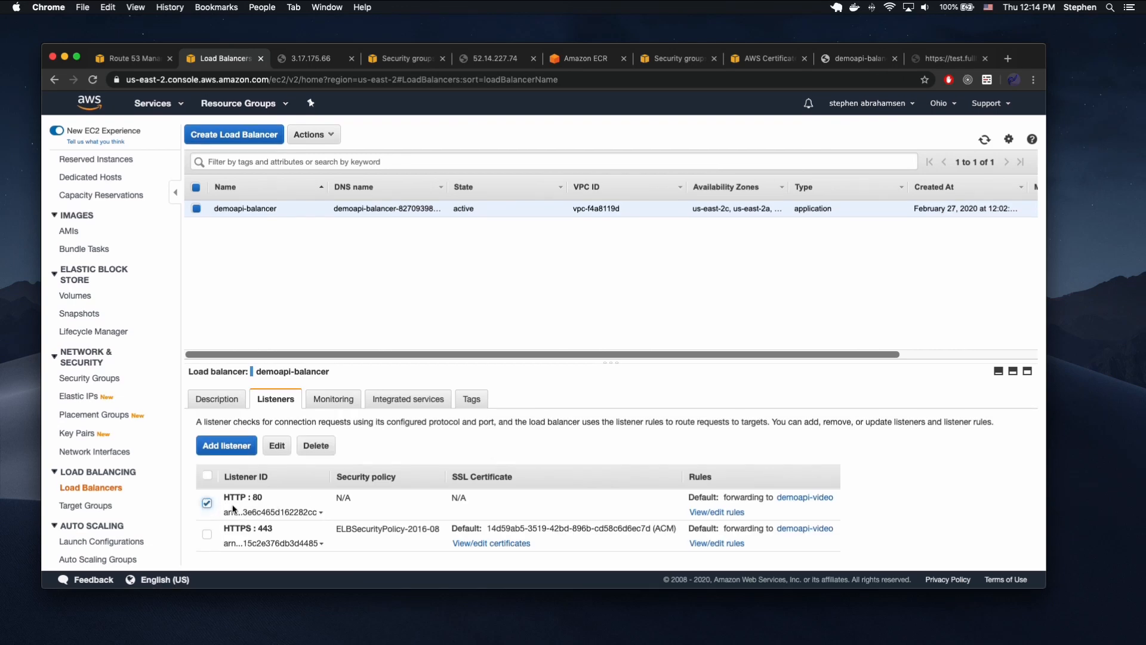
{"action": "left_click", "coordinate": [327, 445]}
{"action": "left_click", "coordinate": [666, 388]}
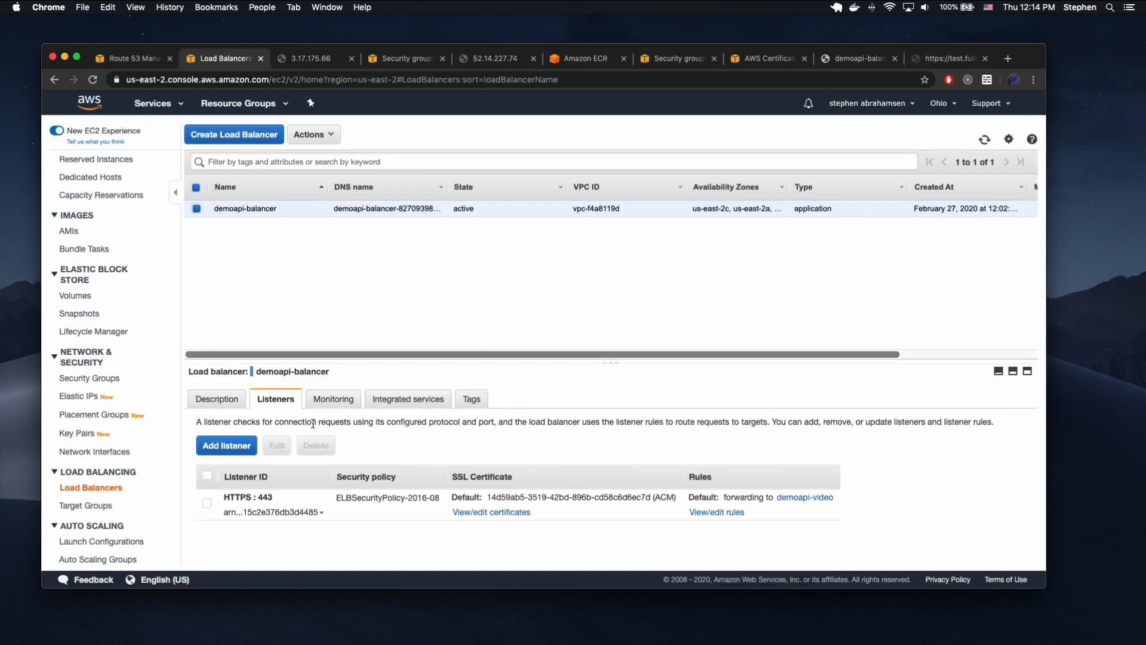
Add an HTTP port 80 listener to demoapi-balancer that redirects to HTTPS port 443 with status 302 - Found, keeping the original host, path and query.
{"action": "left_click", "coordinate": [239, 445]}
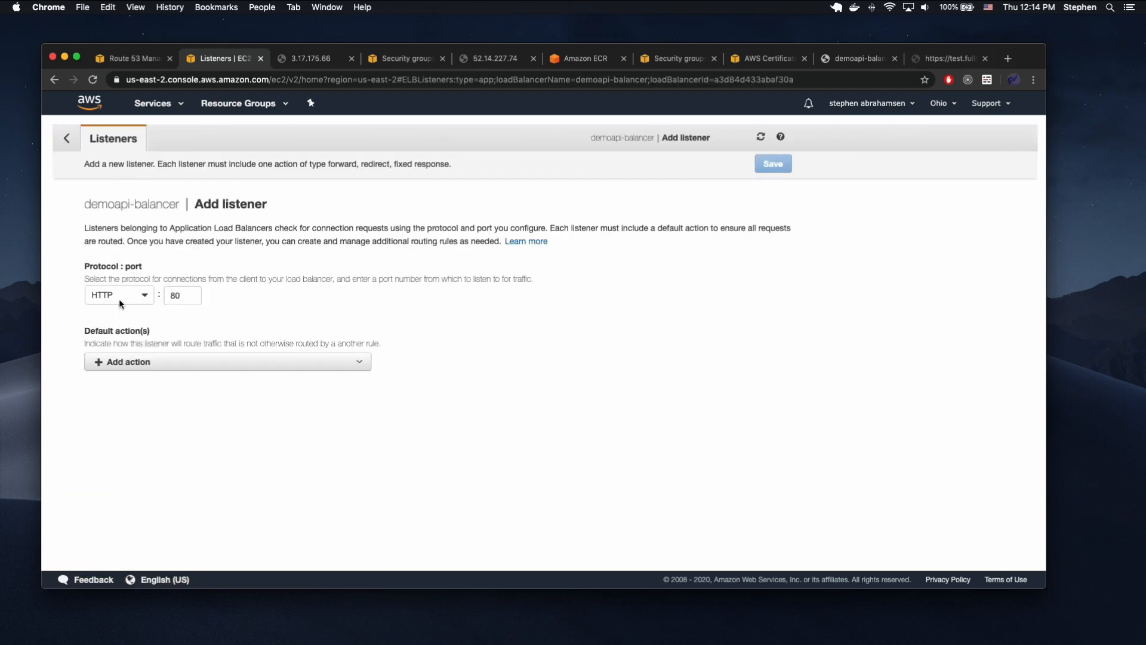
{"action": "left_click", "coordinate": [120, 303]}
{"action": "left_click", "coordinate": [264, 303]}
{"action": "left_click", "coordinate": [195, 364]}
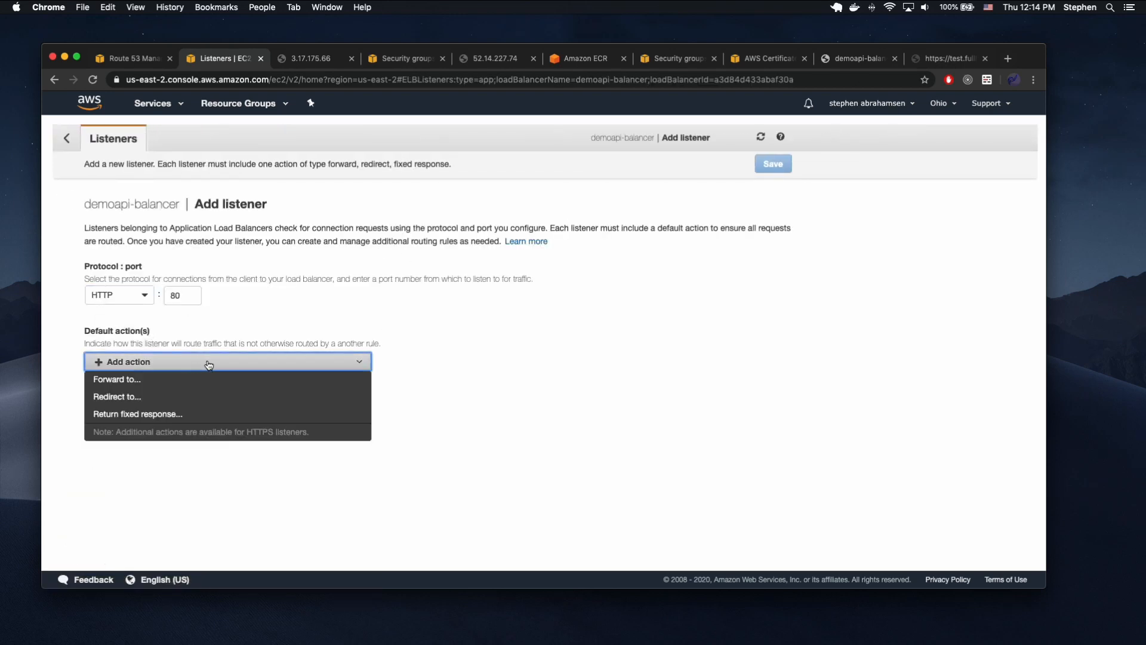
{"action": "left_click", "coordinate": [172, 395]}
{"action": "left_click", "coordinate": [126, 438]}
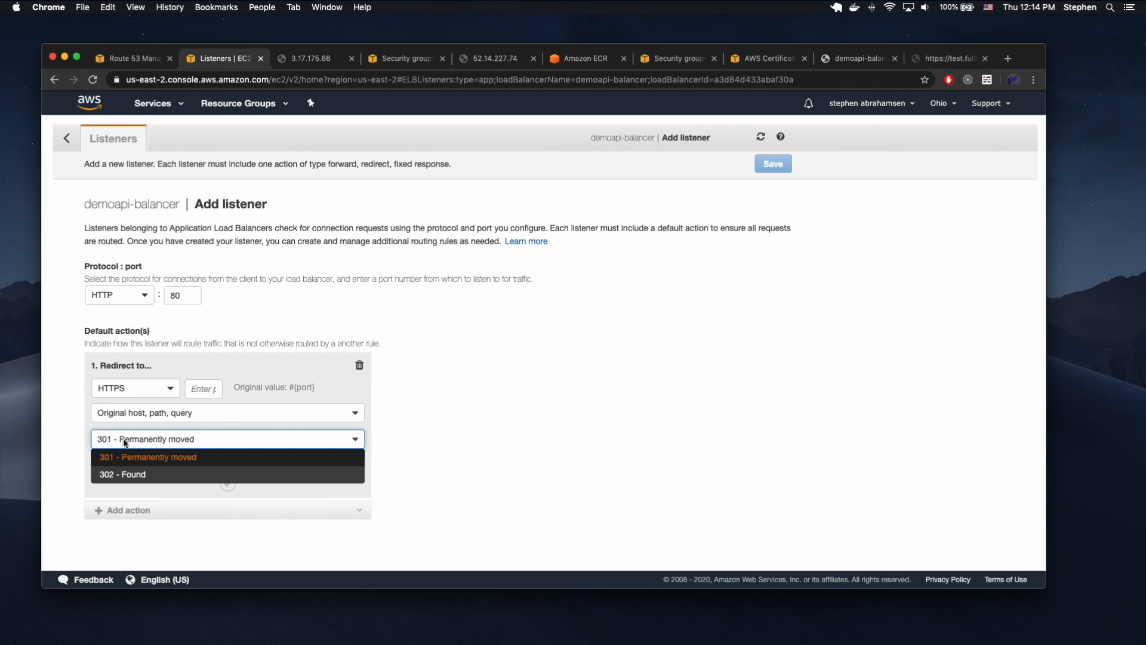
{"action": "left_click", "coordinate": [127, 474]}
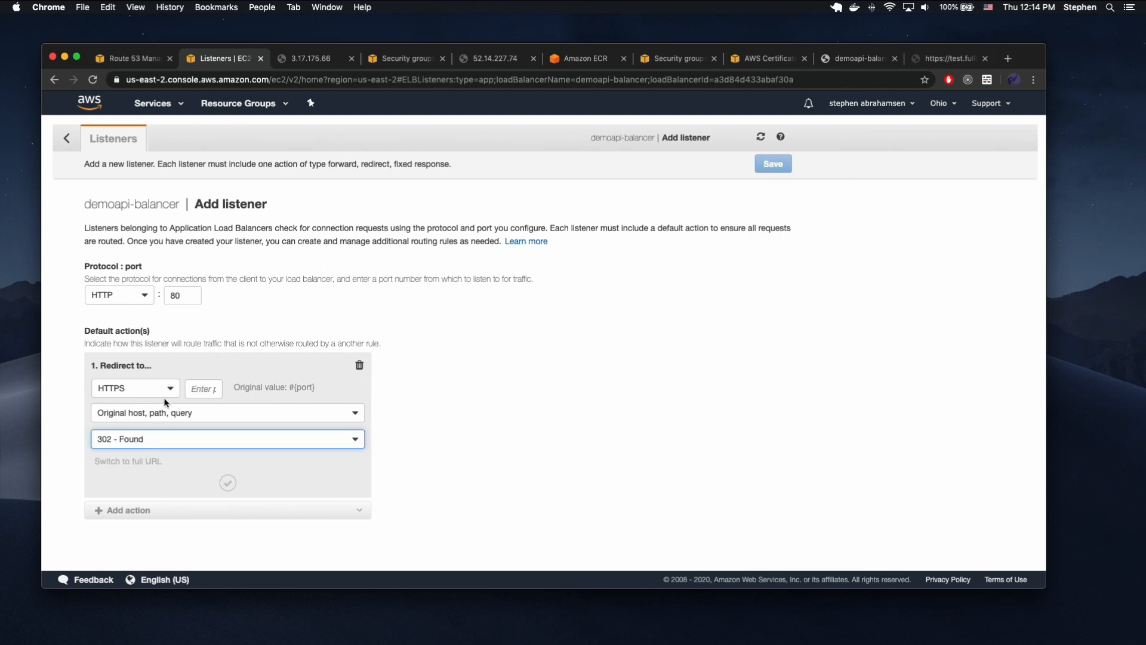
{"action": "left_click", "coordinate": [194, 393]}
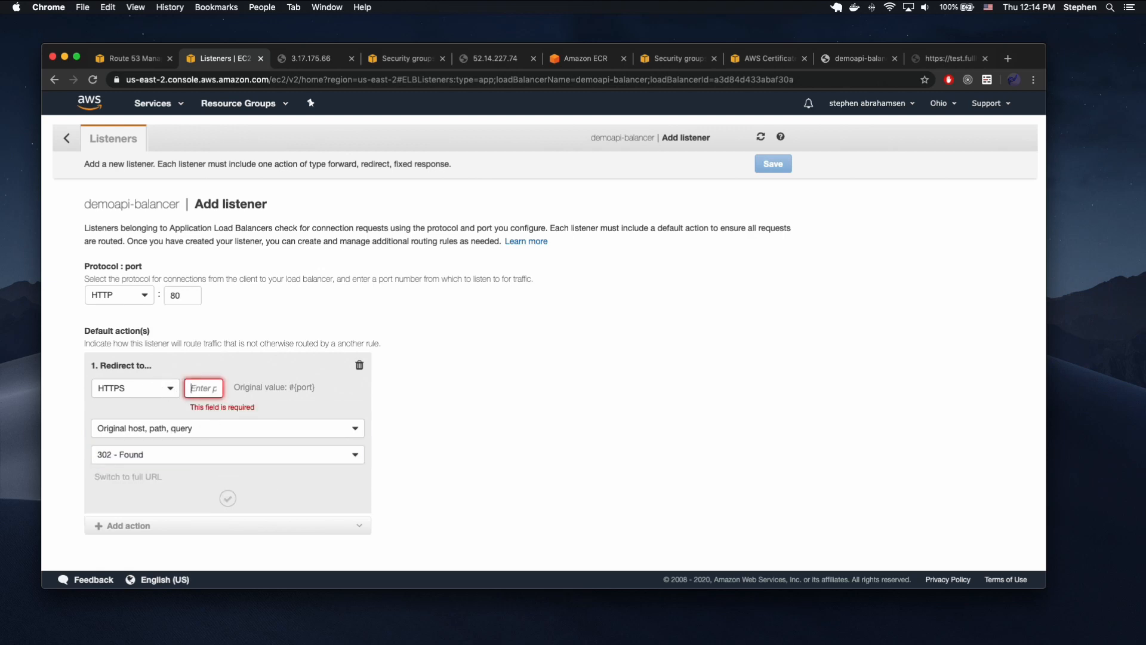
{"action": "type", "text": "443"}
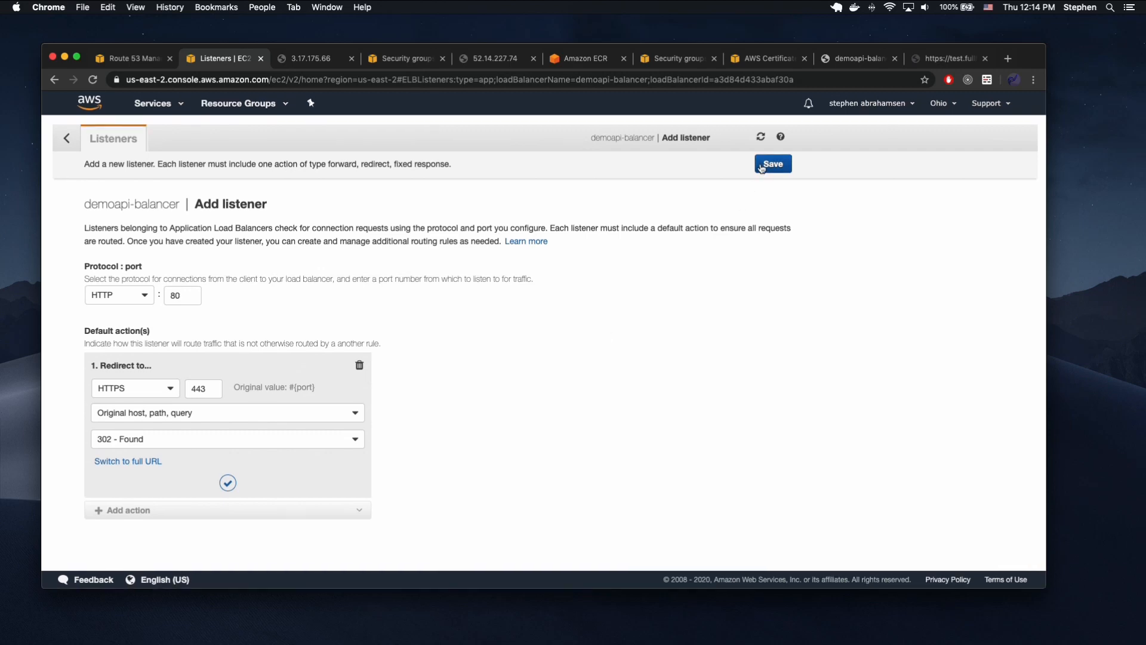
{"action": "left_click", "coordinate": [228, 484]}
{"action": "left_click", "coordinate": [773, 164]}
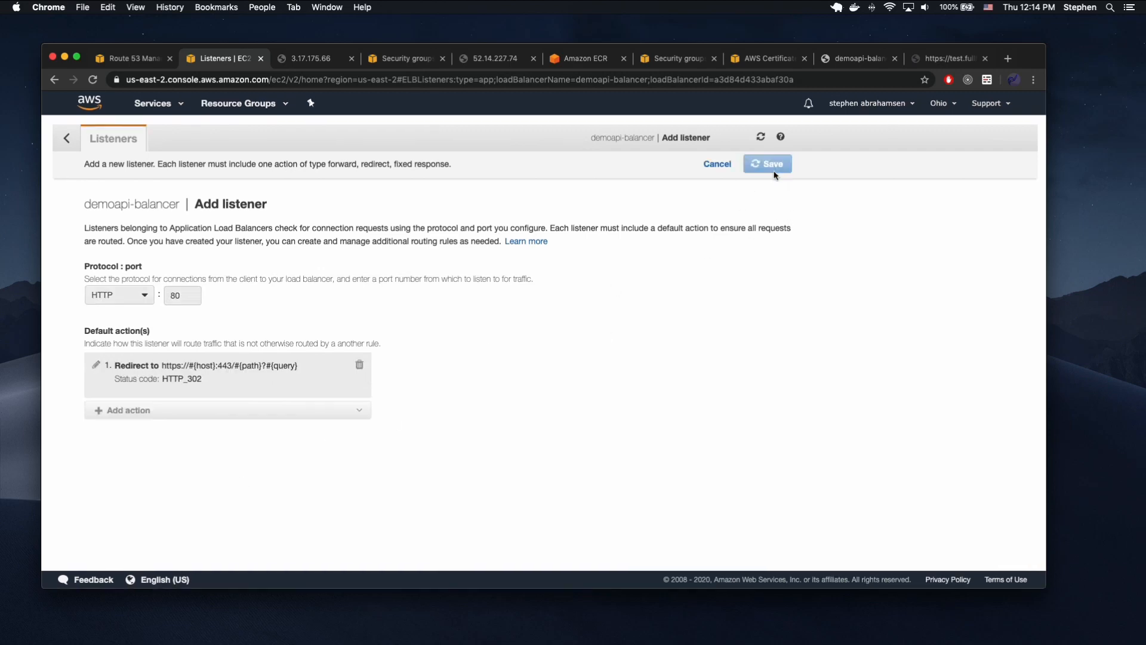
Load test.fullhermit.com over plain HTTP to test the redirect, and check the new port 80 listener.
{"action": "left_click", "coordinate": [949, 58]}
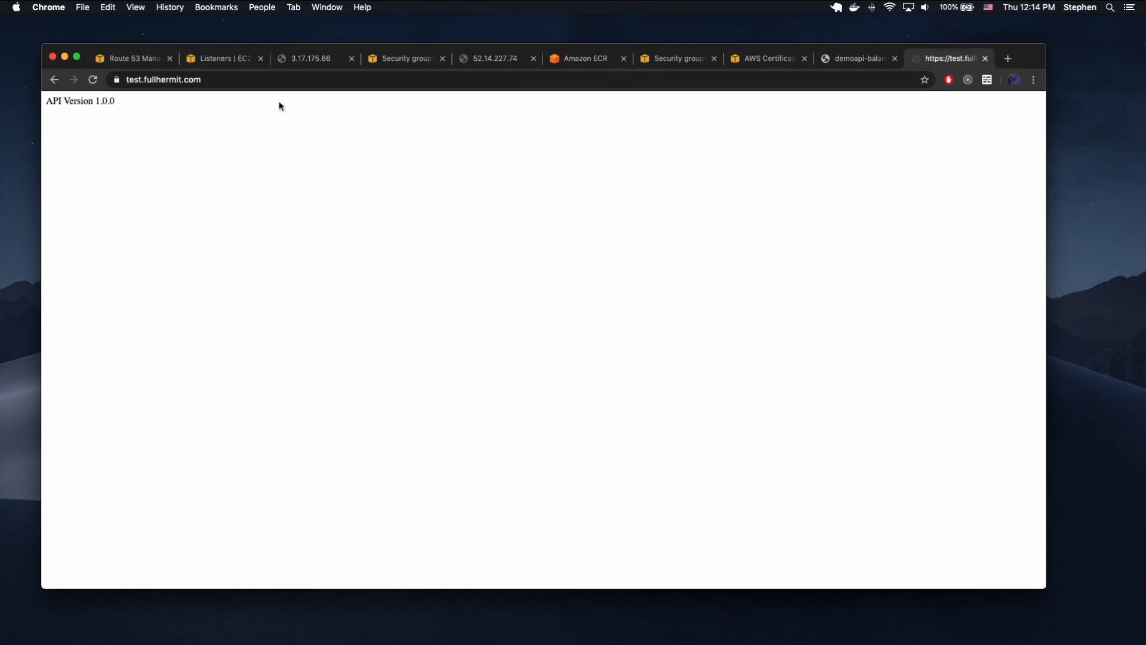
{"action": "left_click", "coordinate": [203, 80]}
{"action": "key", "text": "Left"}
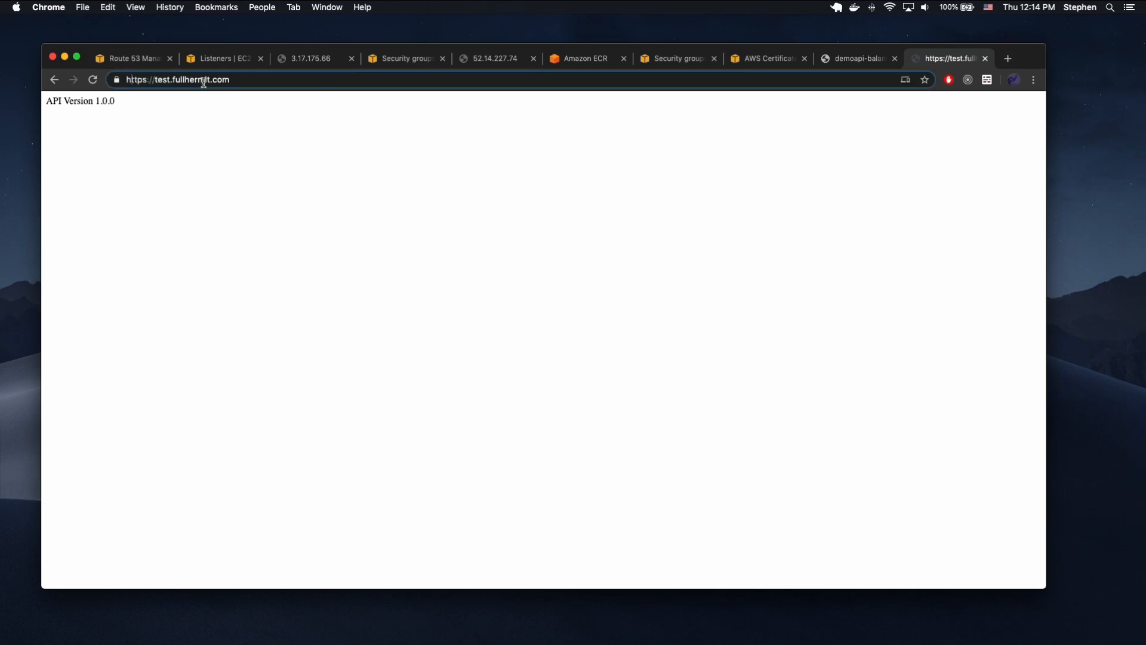
{"action": "key", "text": "BackSpace"}
{"action": "key", "text": "Return"}
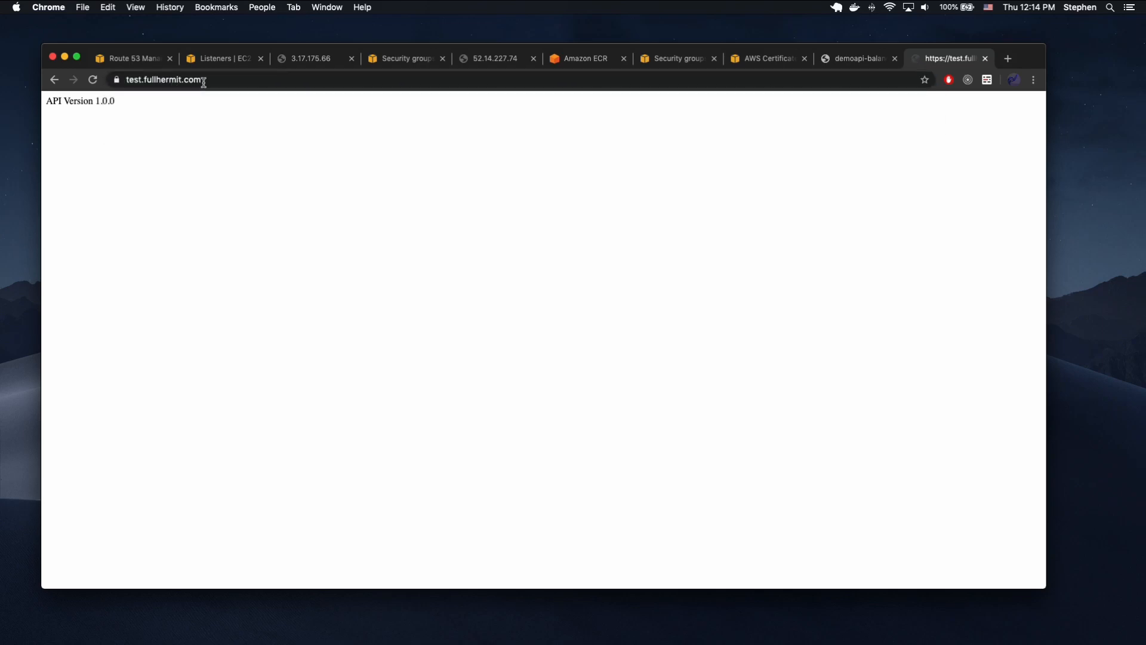
{"action": "left_click", "coordinate": [119, 80]}
{"action": "left_click", "coordinate": [220, 81]}
{"action": "left_click", "coordinate": [445, 191]}
{"action": "key", "text": "ctrl+Up"}
{"action": "left_click", "coordinate": [335, 386]}
{"action": "left_click", "coordinate": [217, 60]}
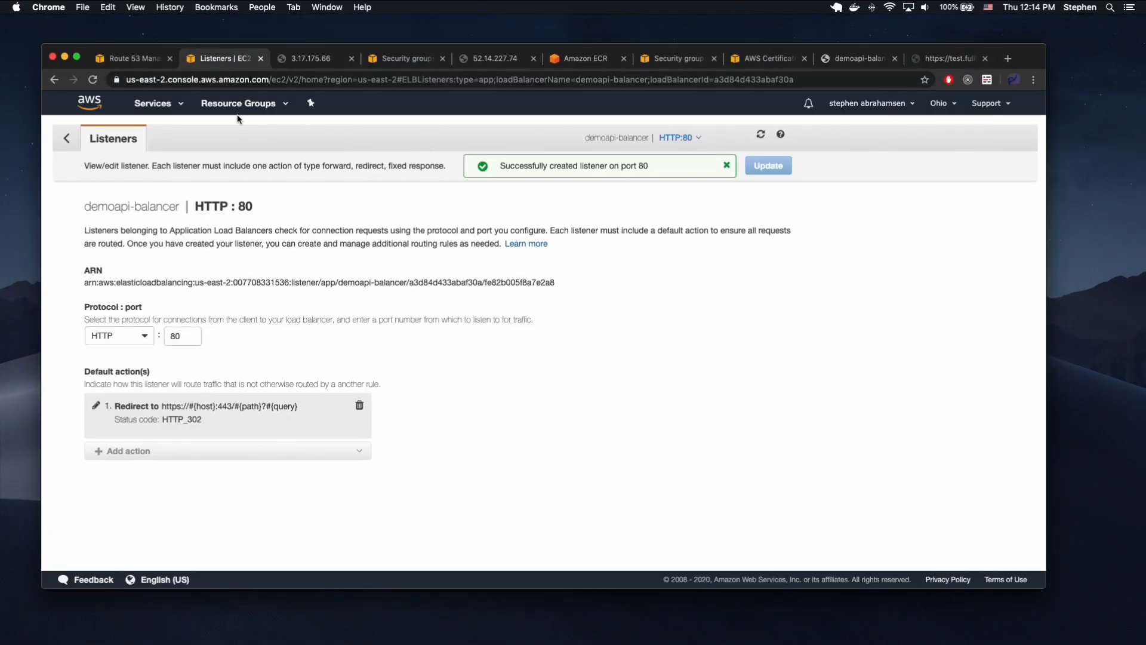
Open the demoapi-video pipeline in CodePipeline from the Route 53 tab and review its Source and Build stages.
{"action": "left_click", "coordinate": [132, 58]}
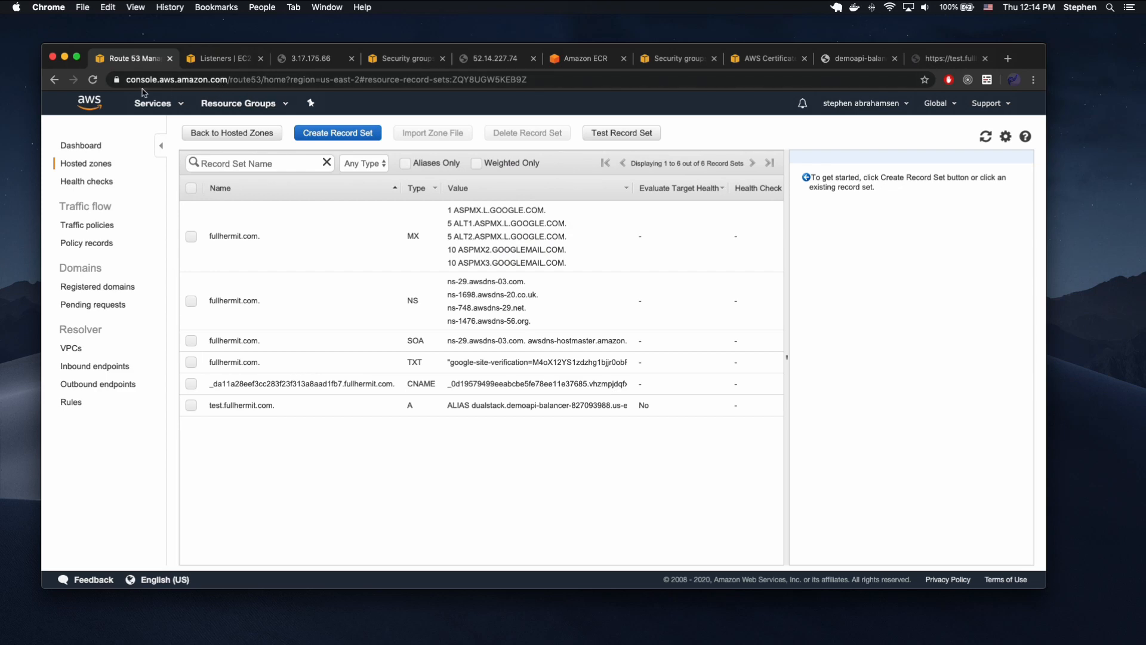
{"action": "left_click", "coordinate": [154, 105]}
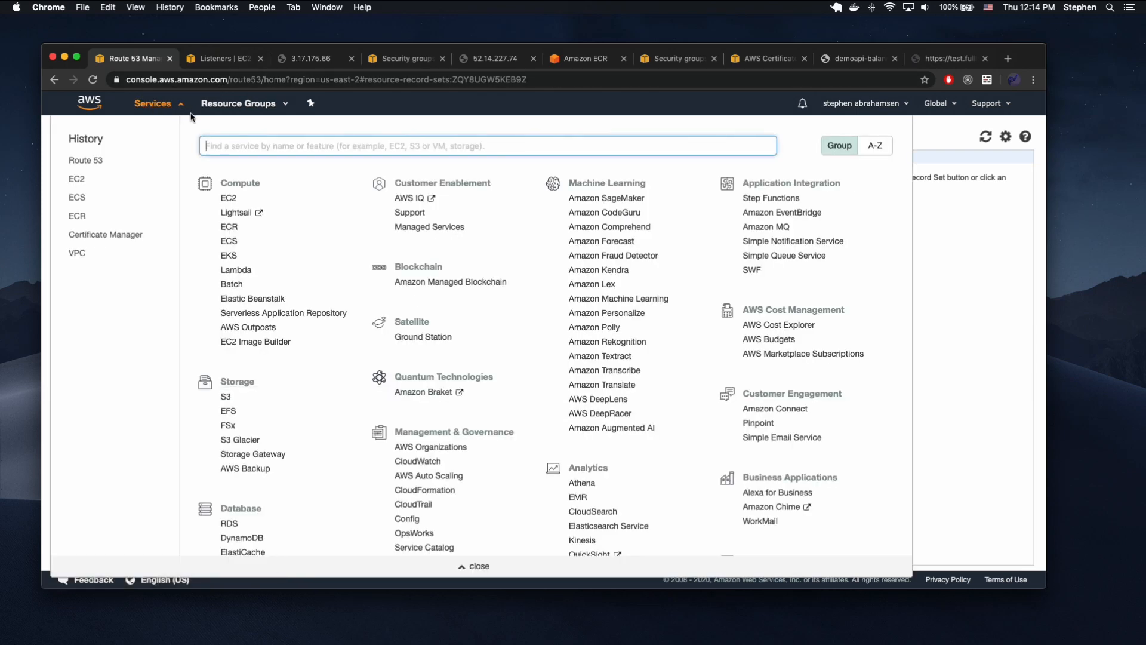
{"action": "type", "text": "codepipeline"}
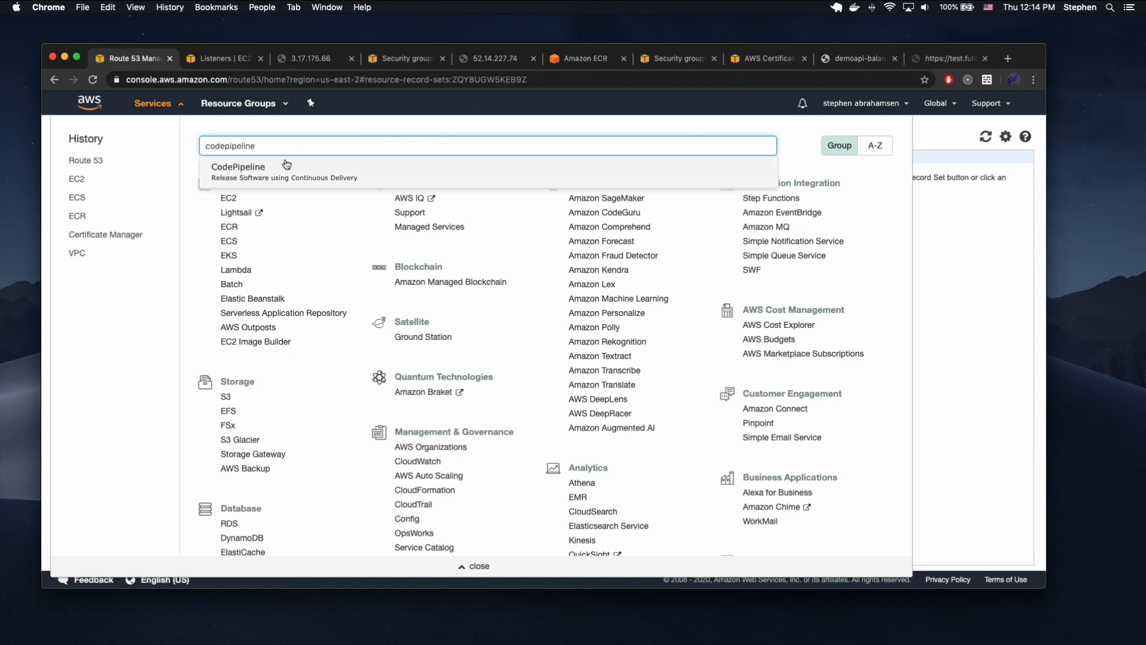
{"action": "left_click", "coordinate": [276, 167]}
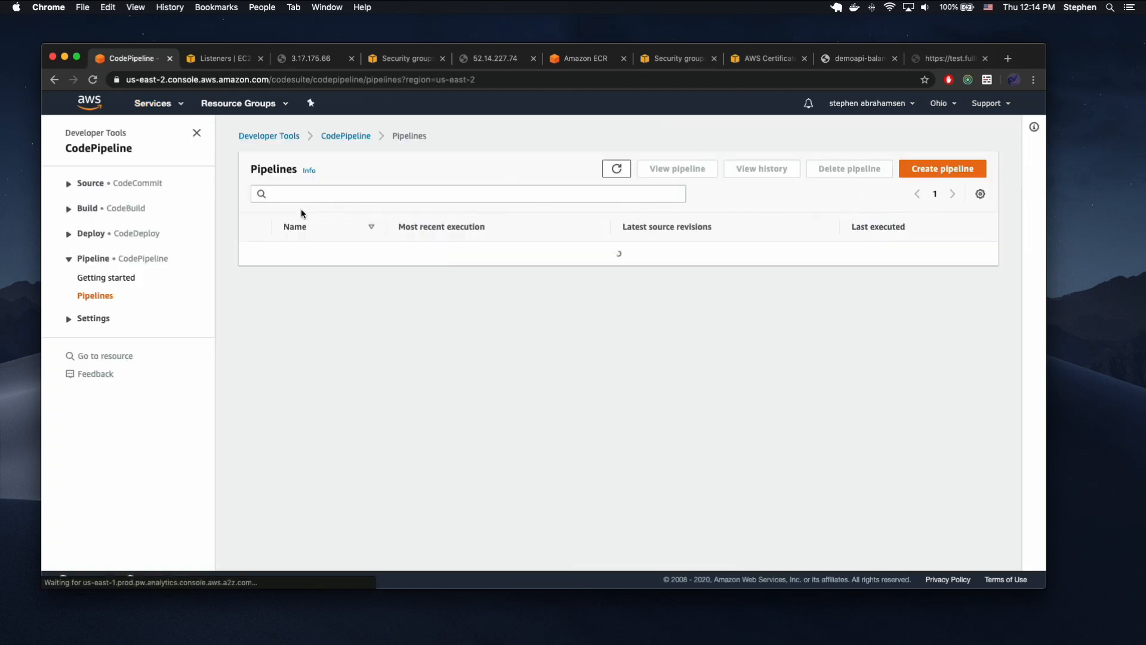
{"action": "left_click", "coordinate": [313, 253]}
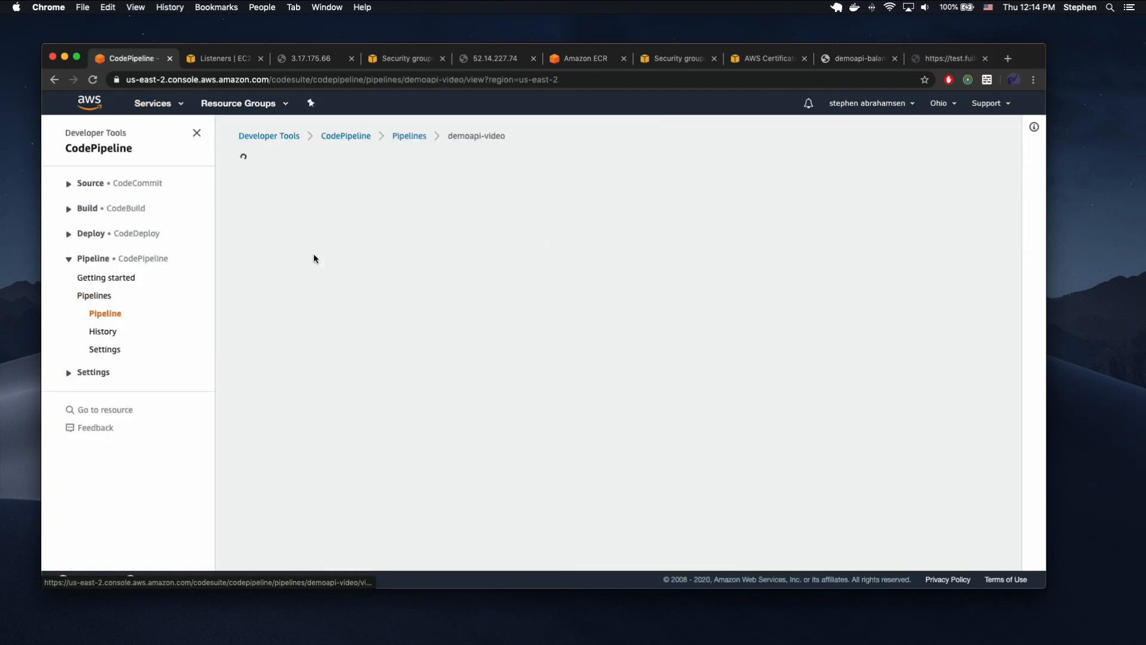
{"action": "scroll", "coordinate": [444, 309], "scroll_direction": "down", "scroll_amount": 1}
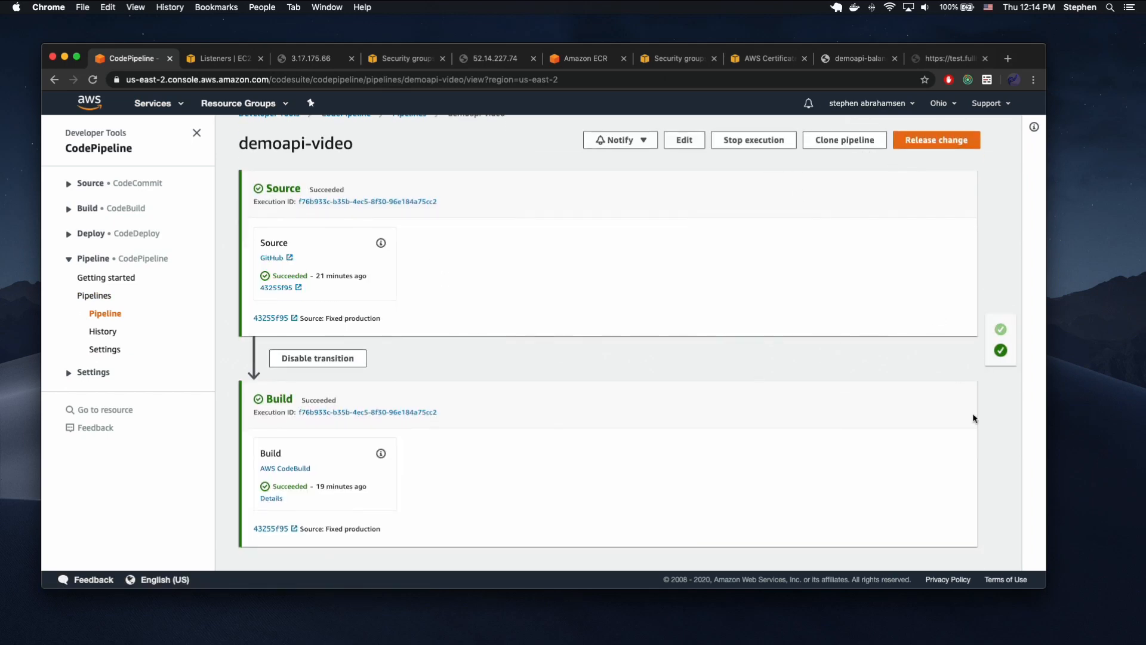
{"action": "scroll", "coordinate": [698, 458], "scroll_direction": "up", "scroll_amount": 1}
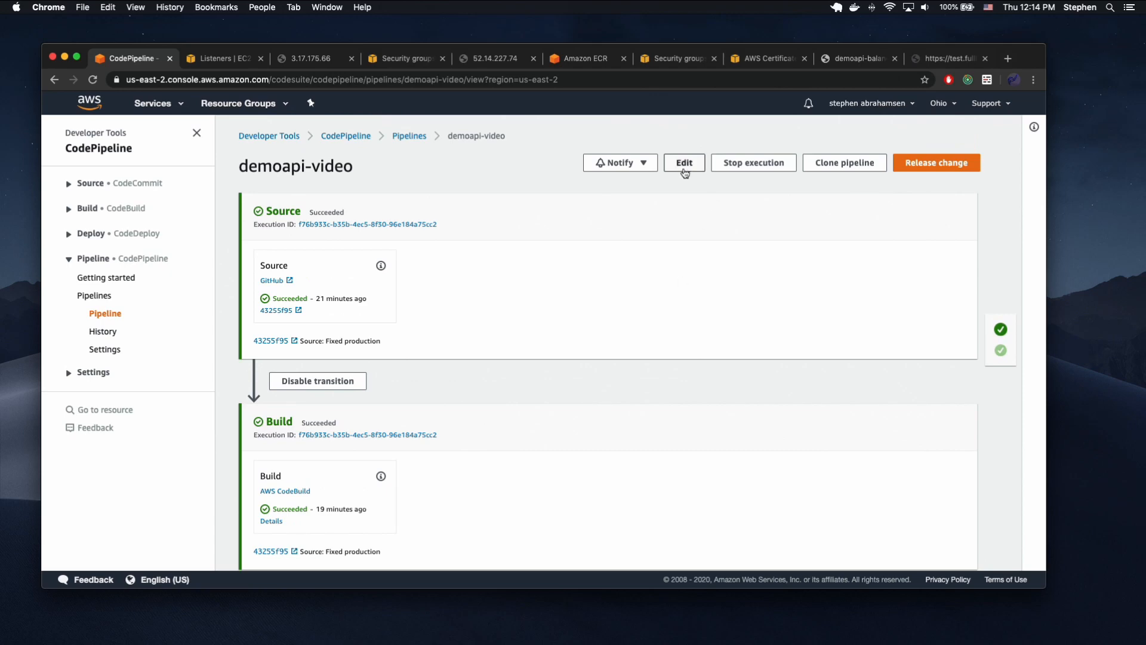
Edit the demoapi-video pipeline and add a stage named deploy after the Build stage.
{"action": "left_click", "coordinate": [685, 162]}
{"action": "right_click", "coordinate": [578, 399]}
{"action": "left_click", "coordinate": [450, 361]}
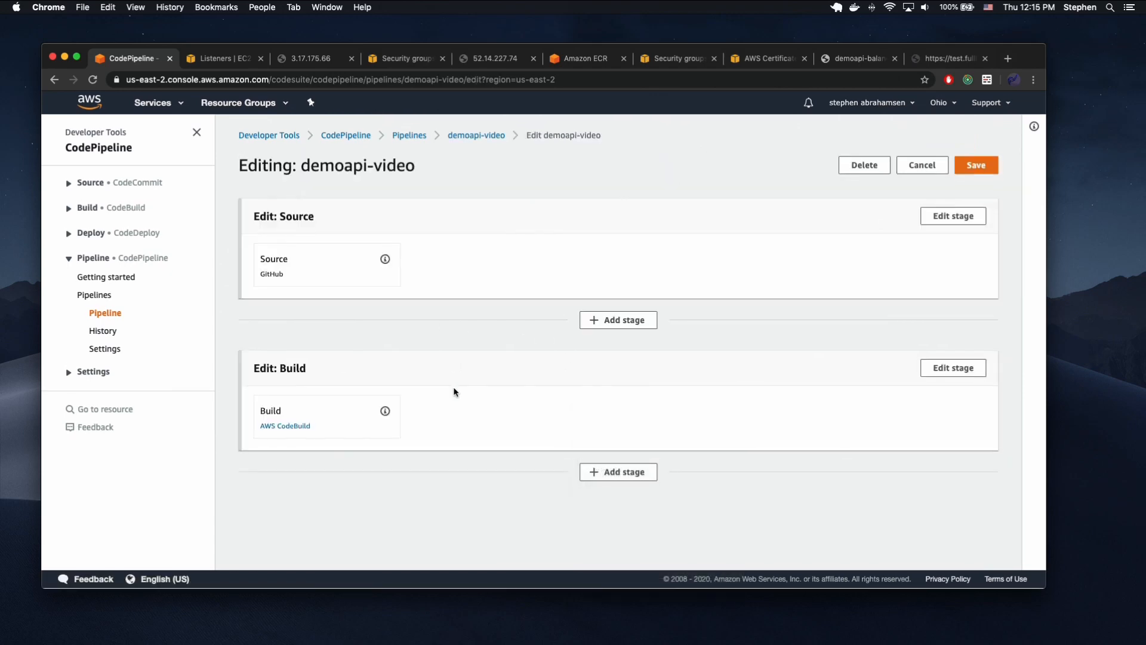
{"action": "left_click", "coordinate": [597, 469]}
{"action": "left_click", "coordinate": [461, 342]}
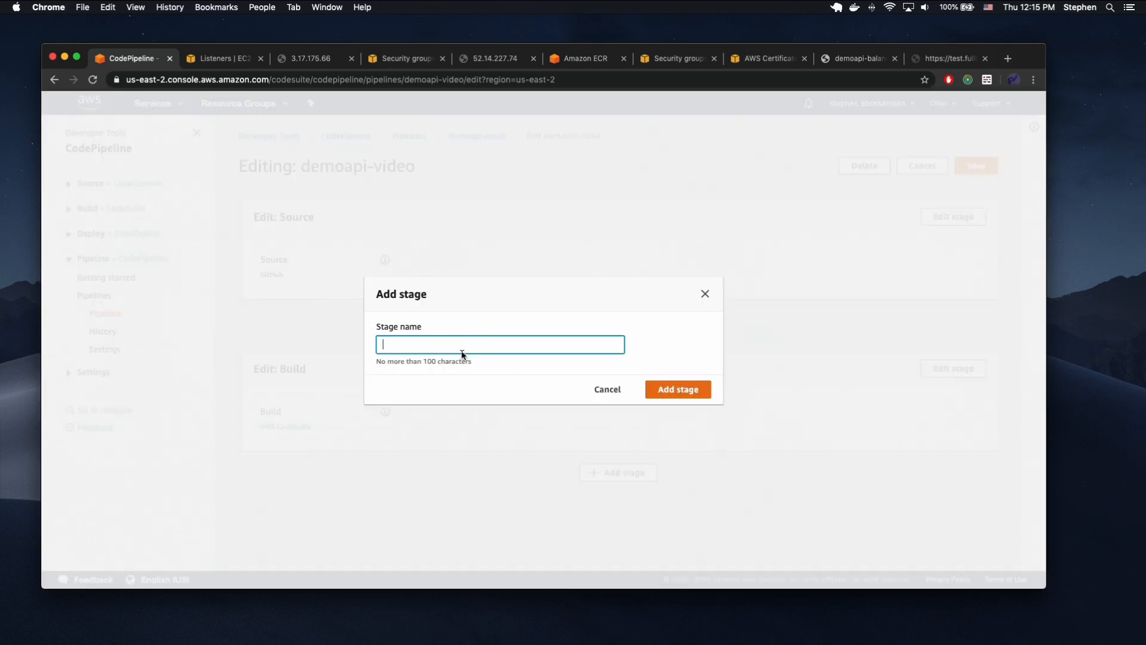
{"action": "type", "text": "deploy"}
{"action": "left_click", "coordinate": [670, 390]}
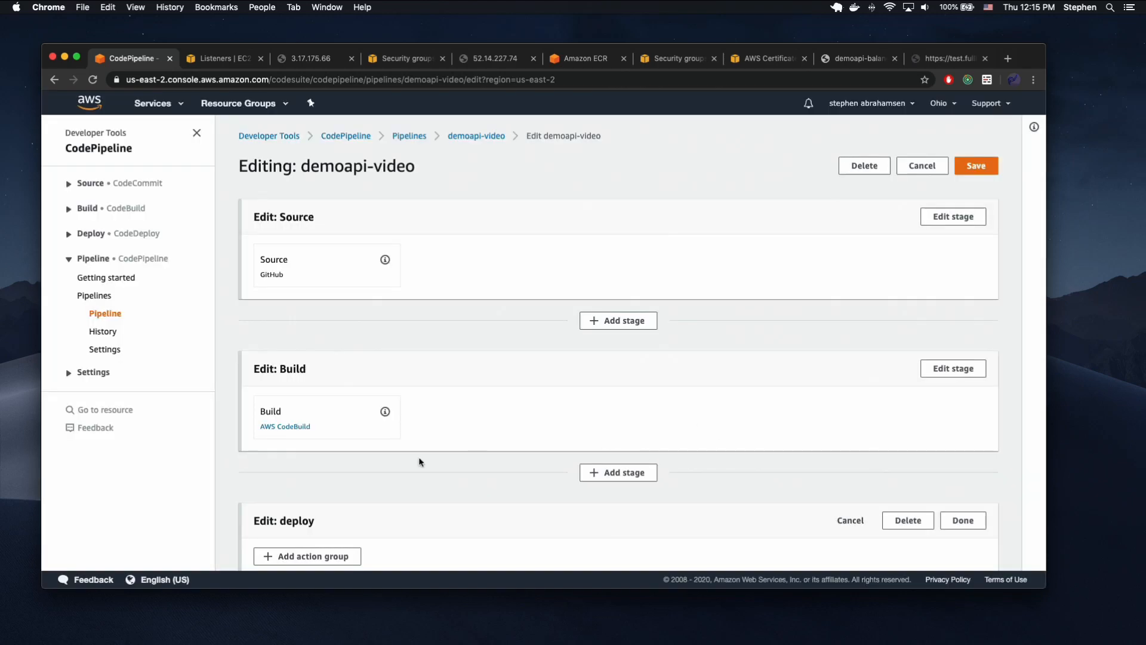
Add an action group to the deploy stage with an action named deploy that uses the Amazon ECS provider.
{"action": "scroll", "coordinate": [421, 462], "scroll_direction": "down", "scroll_amount": 2}
{"action": "left_click", "coordinate": [310, 475]}
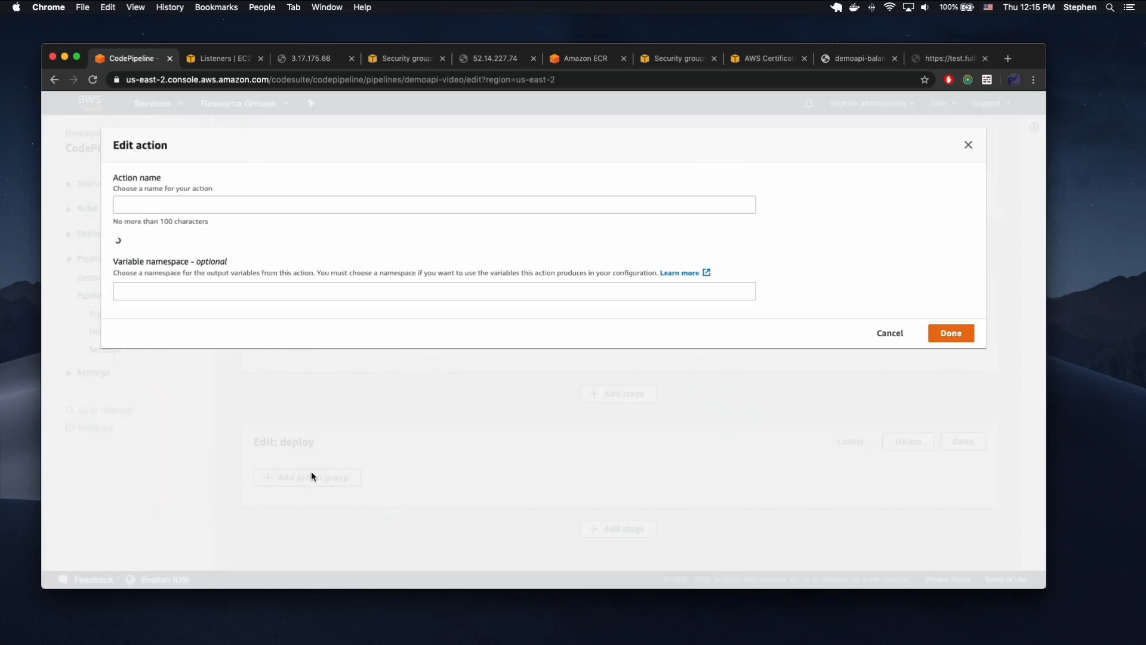
{"action": "left_click", "coordinate": [180, 204]}
{"action": "type", "text": "deploy"}
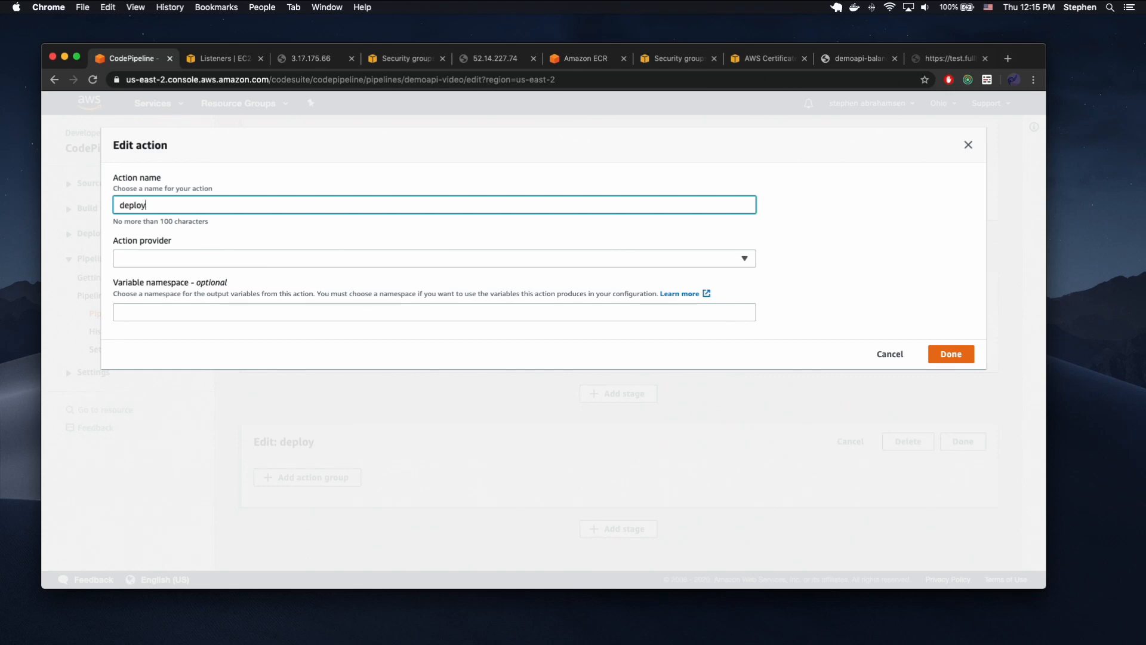
{"action": "left_click", "coordinate": [225, 259]}
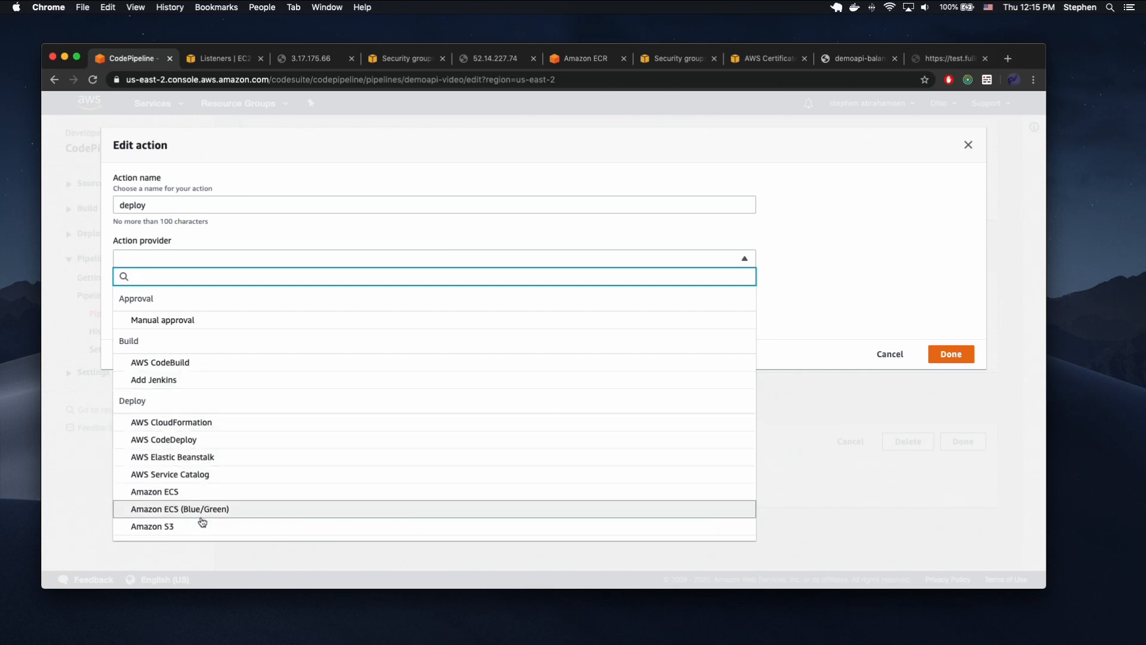
{"action": "left_click", "coordinate": [193, 499]}
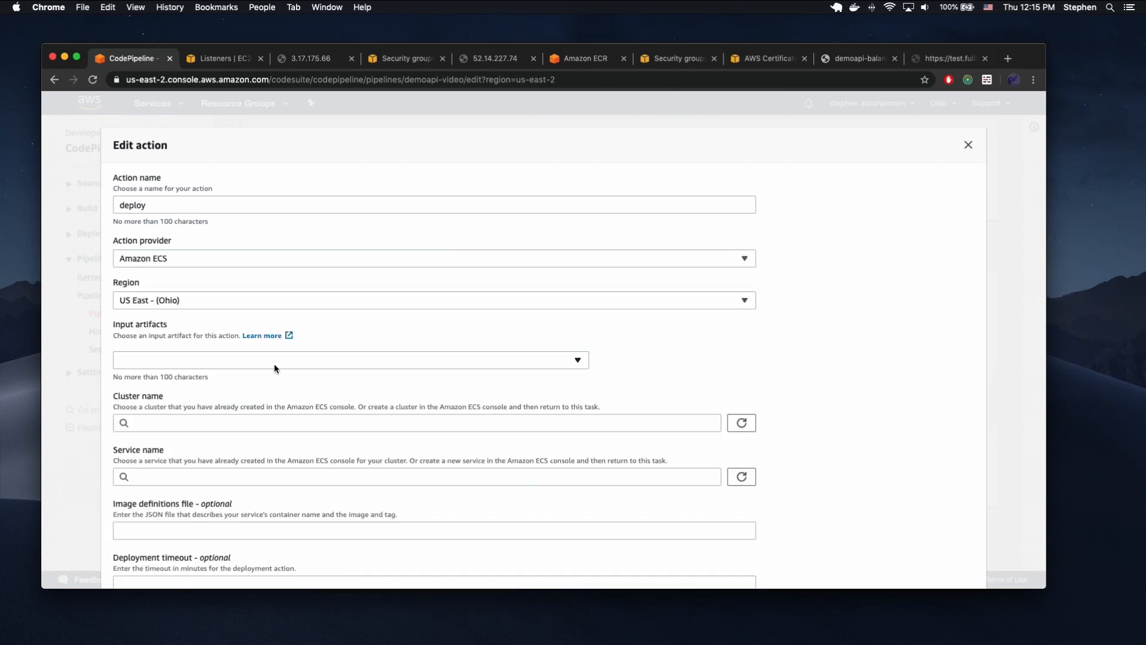
Set the deploy action's cluster to basic-ephemeral-cluster and its service to demoapi-video.
{"action": "scroll", "coordinate": [274, 364], "scroll_direction": "down", "scroll_amount": 2}
{"action": "left_click", "coordinate": [180, 305]}
{"action": "left_click", "coordinate": [181, 306]}
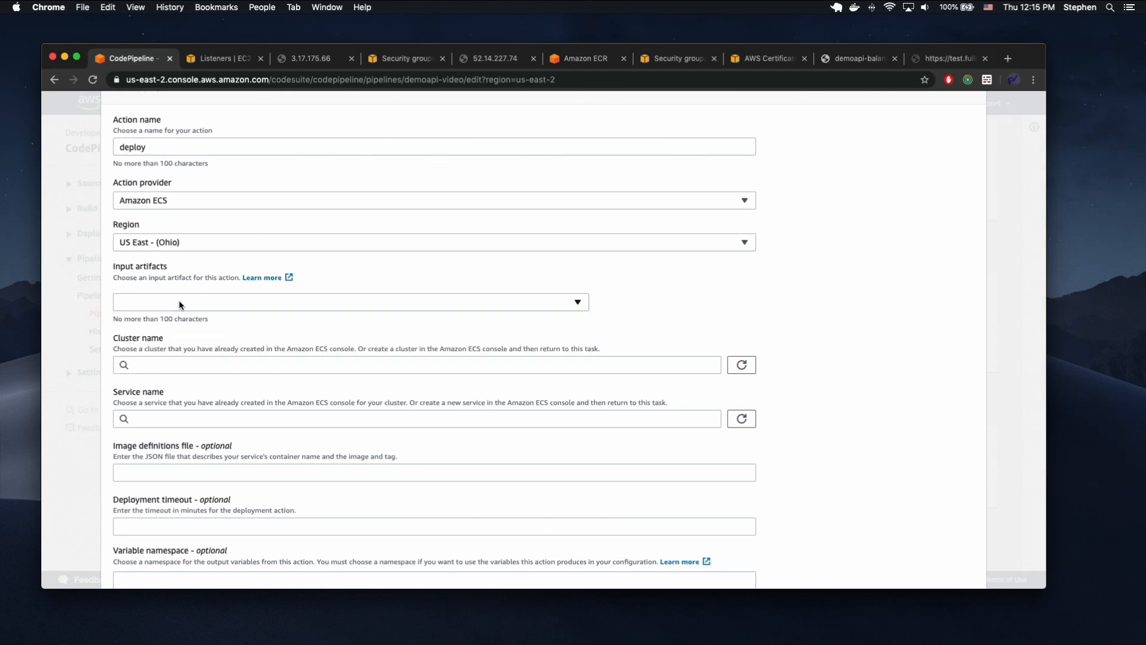
{"action": "scroll", "coordinate": [229, 336], "scroll_direction": "down", "scroll_amount": 1}
{"action": "scroll", "coordinate": [229, 336], "scroll_direction": "down", "scroll_amount": 1}
{"action": "left_click", "coordinate": [194, 323]}
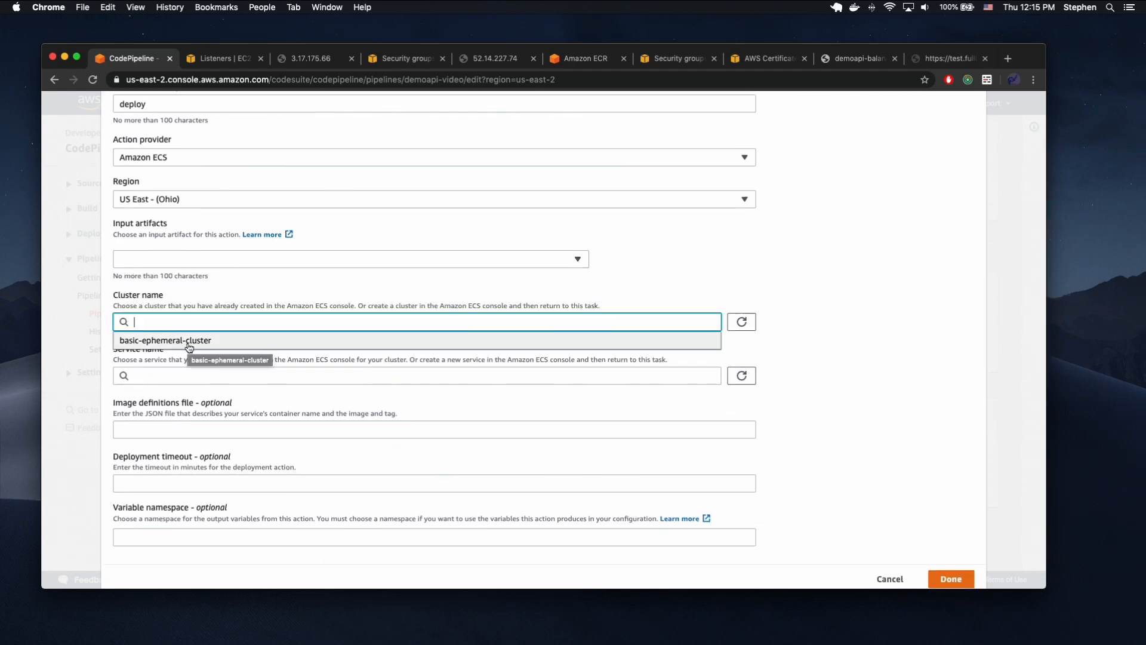
{"action": "left_click", "coordinate": [189, 345]}
{"action": "left_click", "coordinate": [179, 375]}
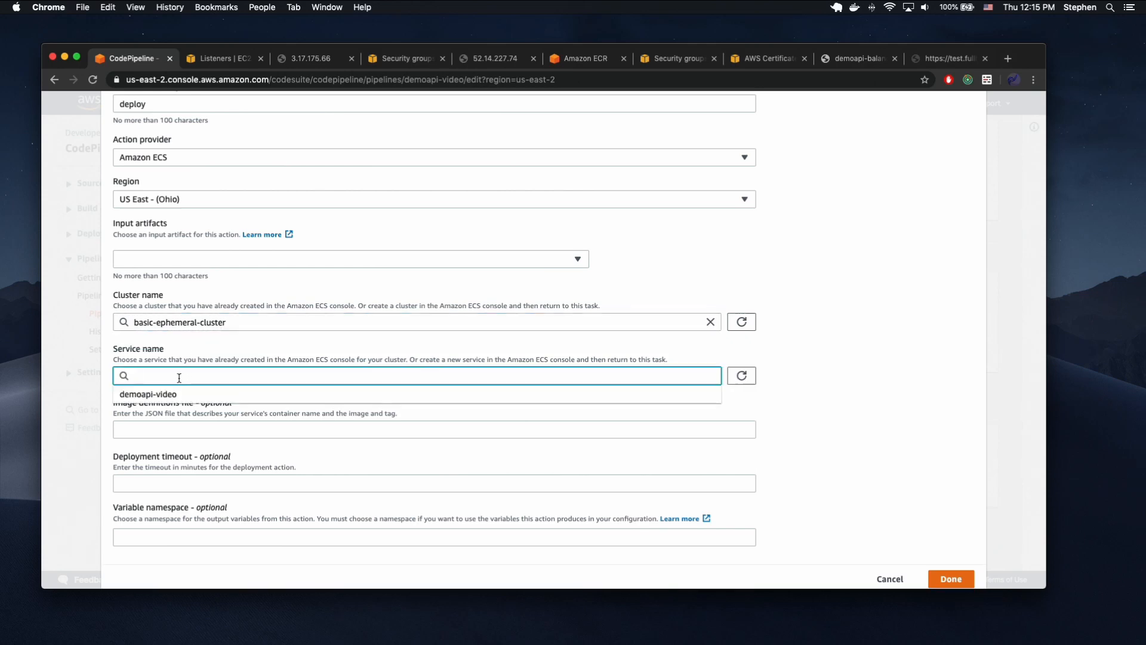
{"action": "left_click", "coordinate": [163, 398]}
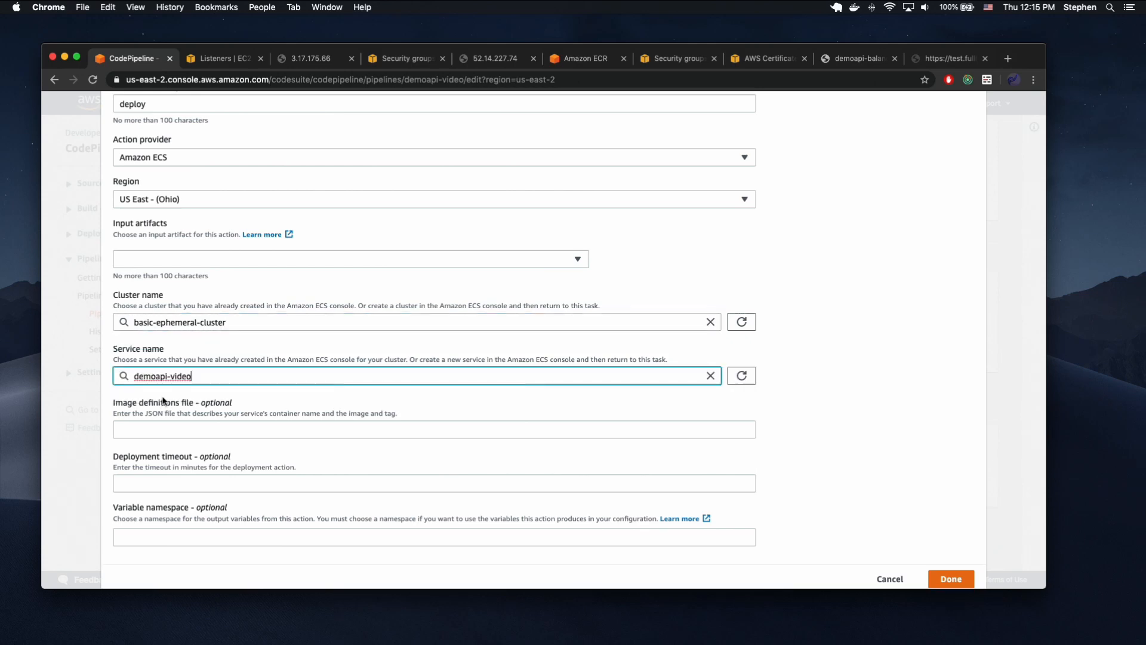
Try to save the deploy action with the input artifact and all optional fields left blank.
{"action": "left_click", "coordinate": [186, 427]}
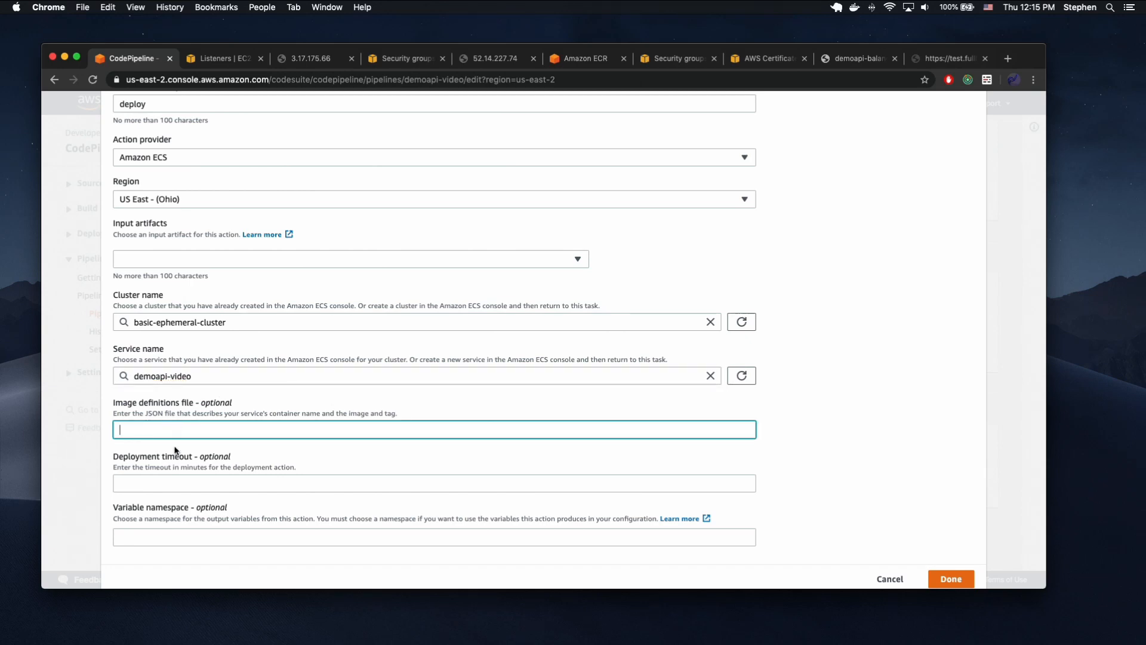
{"action": "left_click", "coordinate": [150, 479]}
{"action": "left_click", "coordinate": [425, 505]}
{"action": "scroll", "coordinate": [422, 501], "scroll_direction": "down", "scroll_amount": 2}
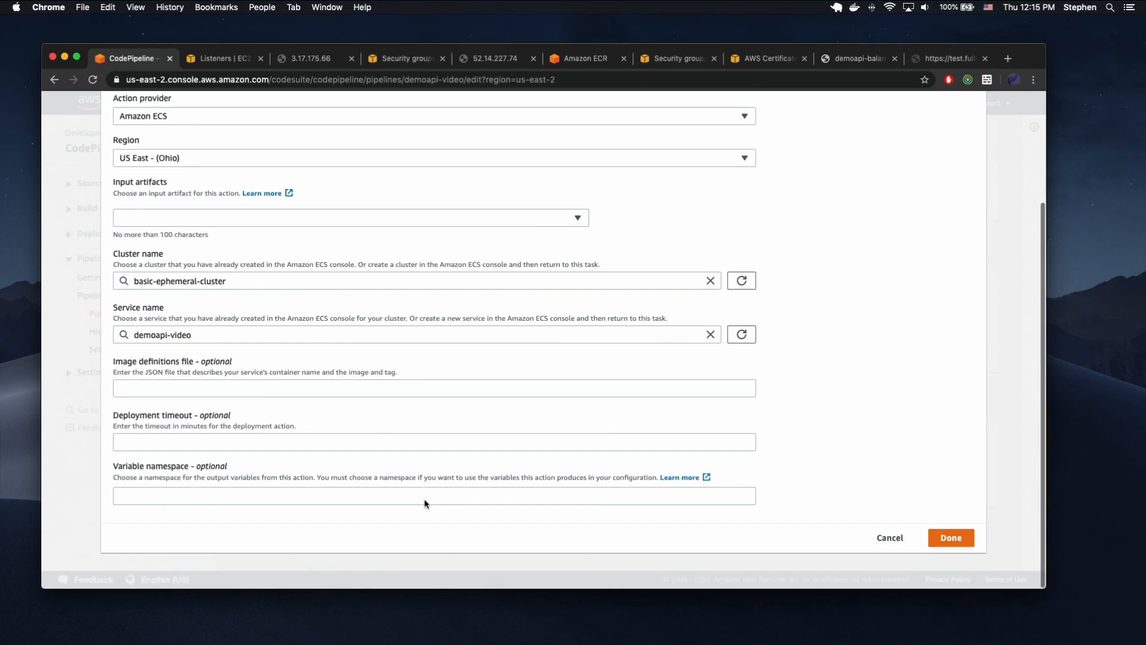
{"action": "left_click", "coordinate": [949, 538]}
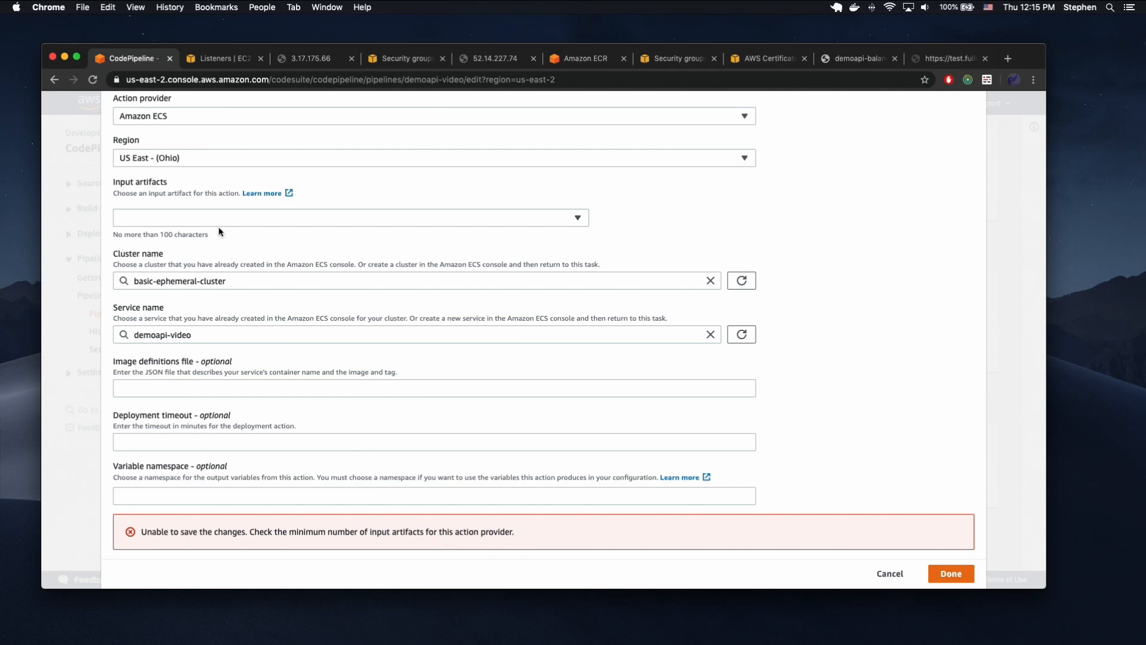
Set the deploy action's input artifact to BuildArtifact and finish editing the action.
{"action": "left_click", "coordinate": [202, 219]}
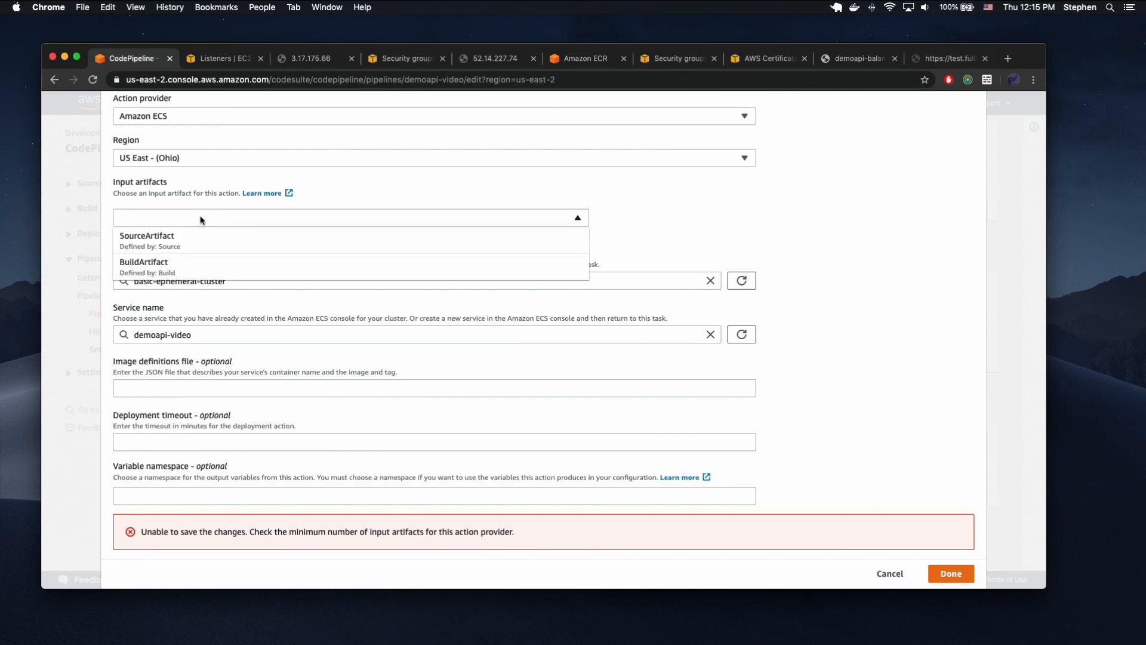
{"action": "left_click", "coordinate": [179, 264]}
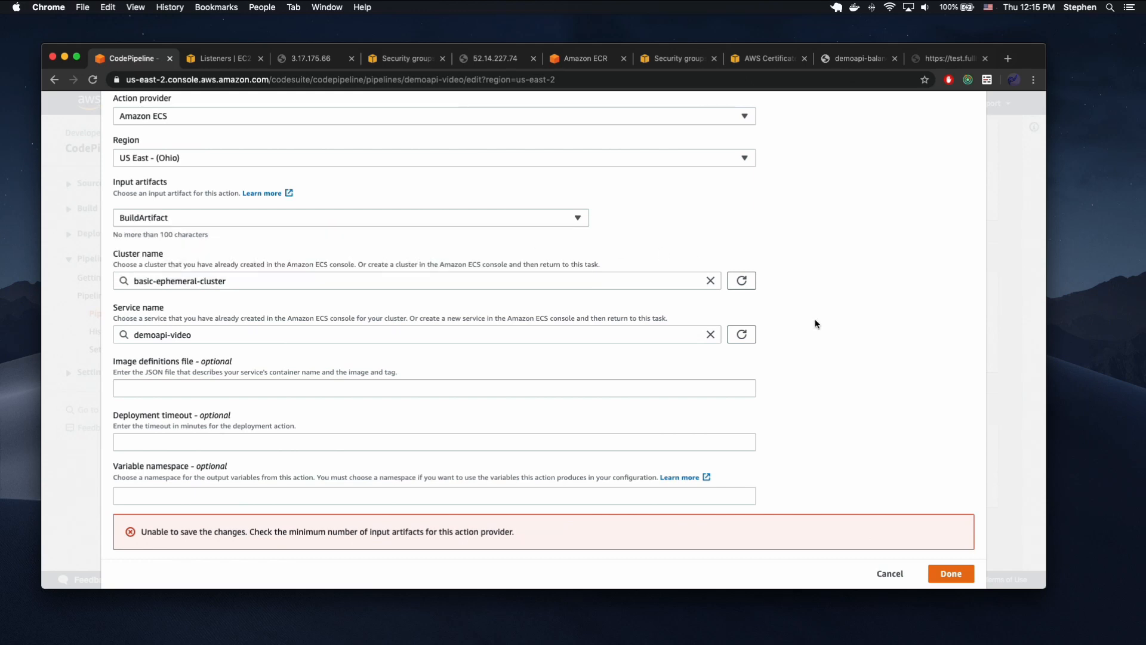
{"action": "left_click", "coordinate": [951, 573]}
{"action": "scroll", "coordinate": [750, 431], "scroll_direction": "down", "scroll_amount": 2}
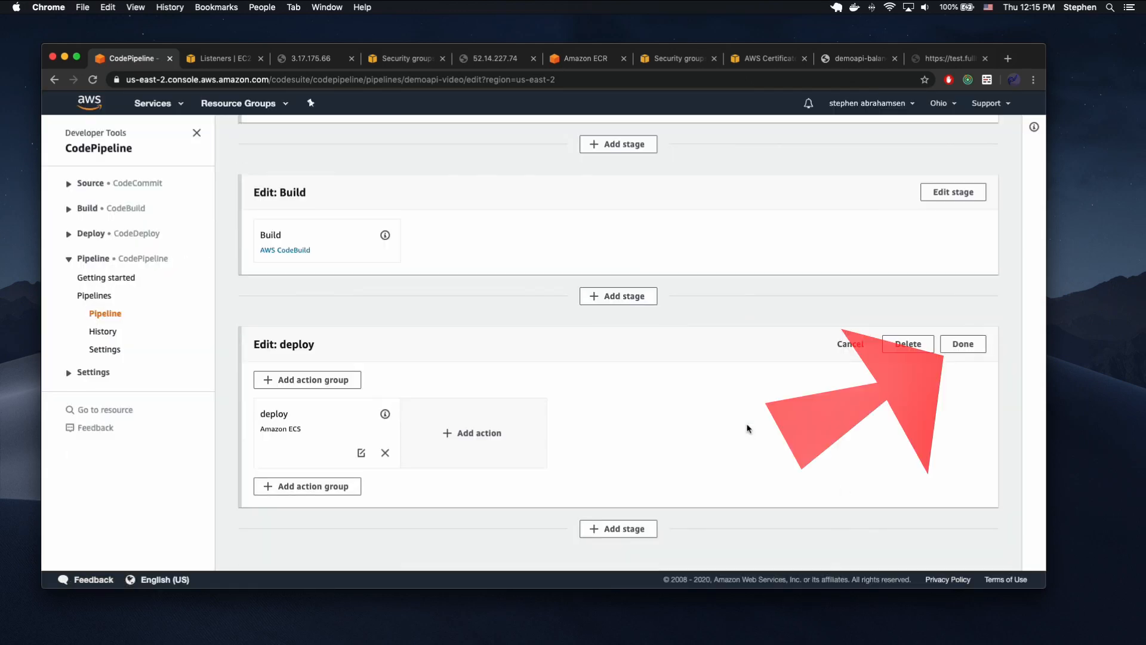
{"action": "scroll", "coordinate": [726, 468], "scroll_direction": "up", "scroll_amount": 5}
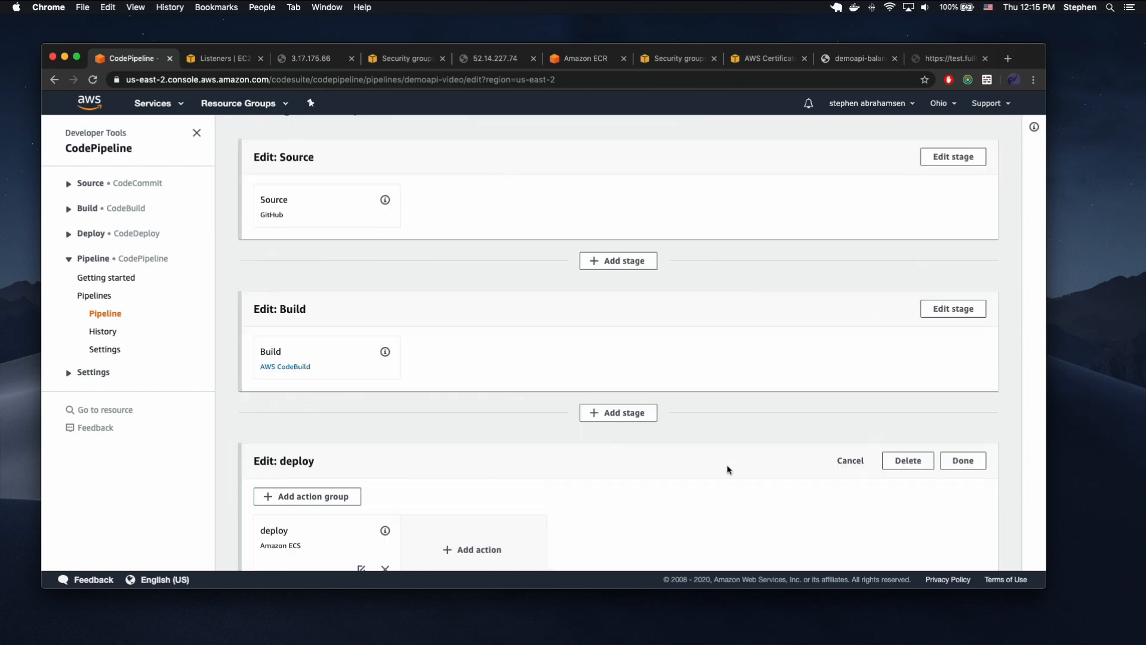
Switch to Visual Studio Code and open application.js from the src folder of the demoapi project.
{"action": "key", "text": "ctrl+Up"}
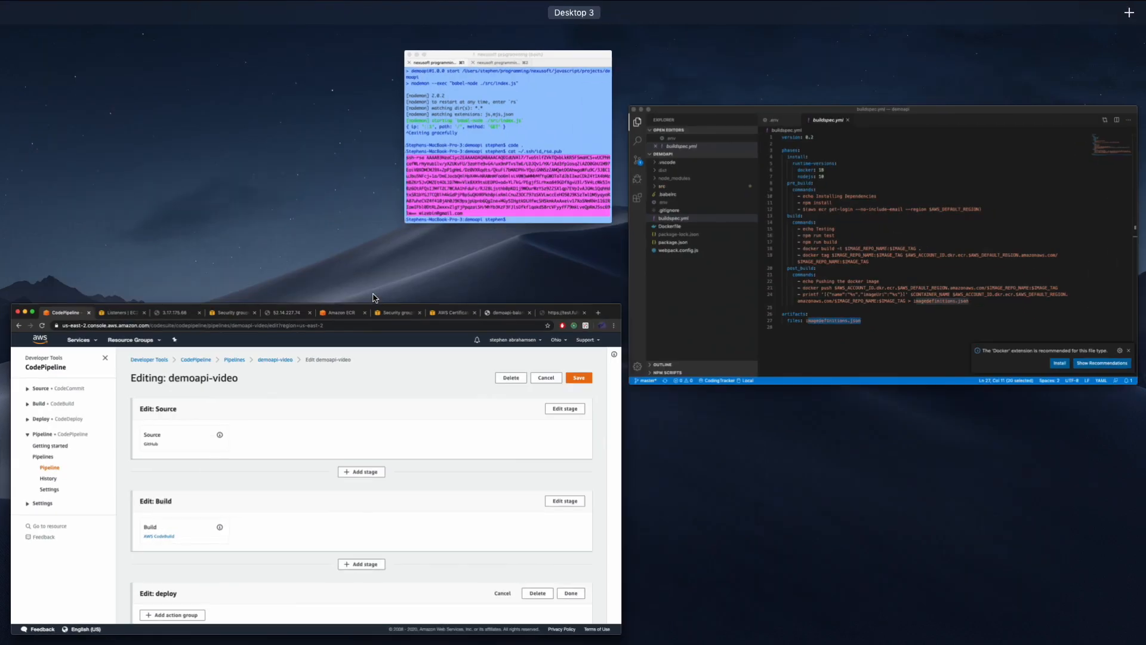
{"action": "left_click", "coordinate": [816, 260]}
{"action": "left_click", "coordinate": [644, 219]}
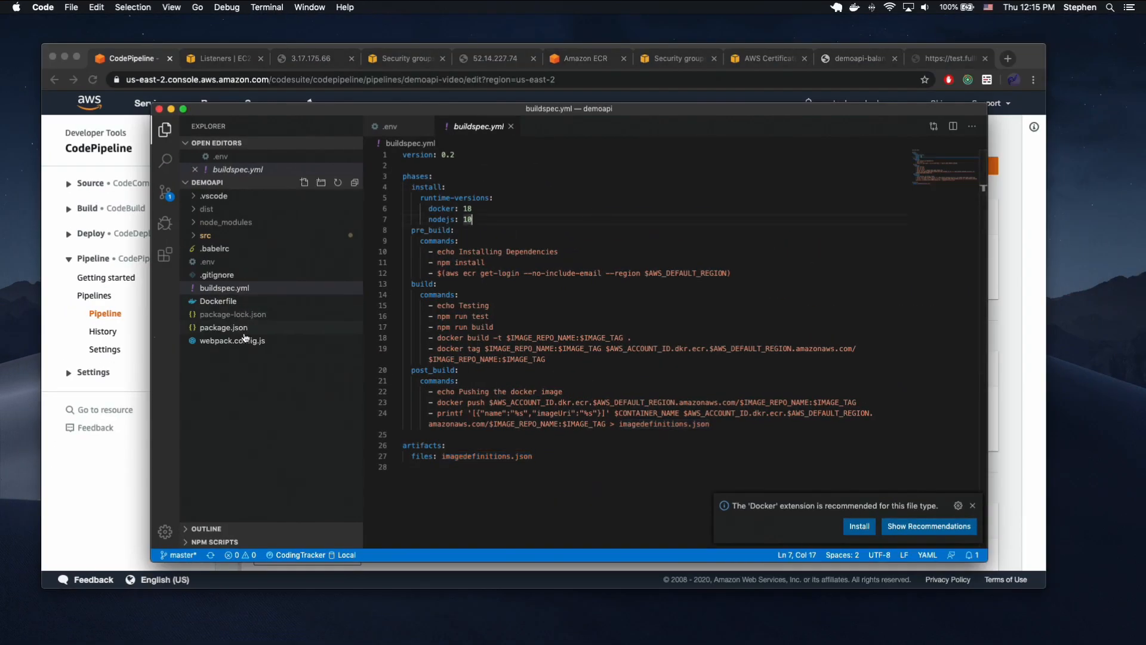
{"action": "left_click", "coordinate": [213, 236]}
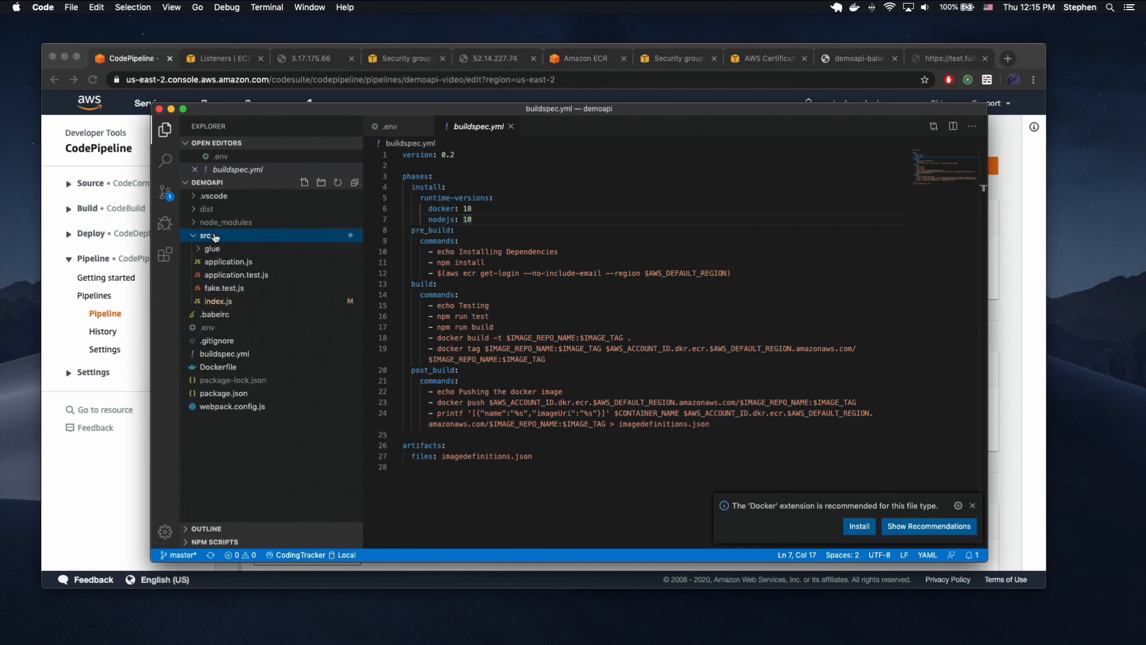
{"action": "left_click", "coordinate": [233, 263]}
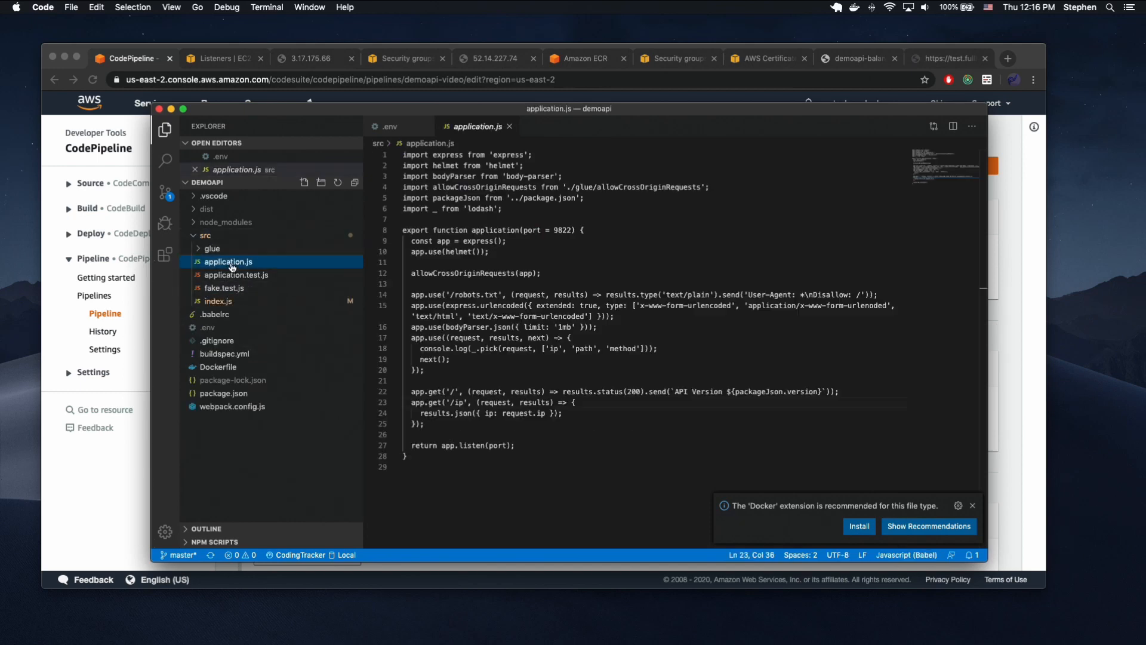
Duplicate the '/ip' GET route directly below itself and change the copy's path to '/hello'.
{"action": "left_click", "coordinate": [441, 422]}
{"action": "left_click_drag", "start_coordinate": [441, 422], "coordinate": [408, 404]}
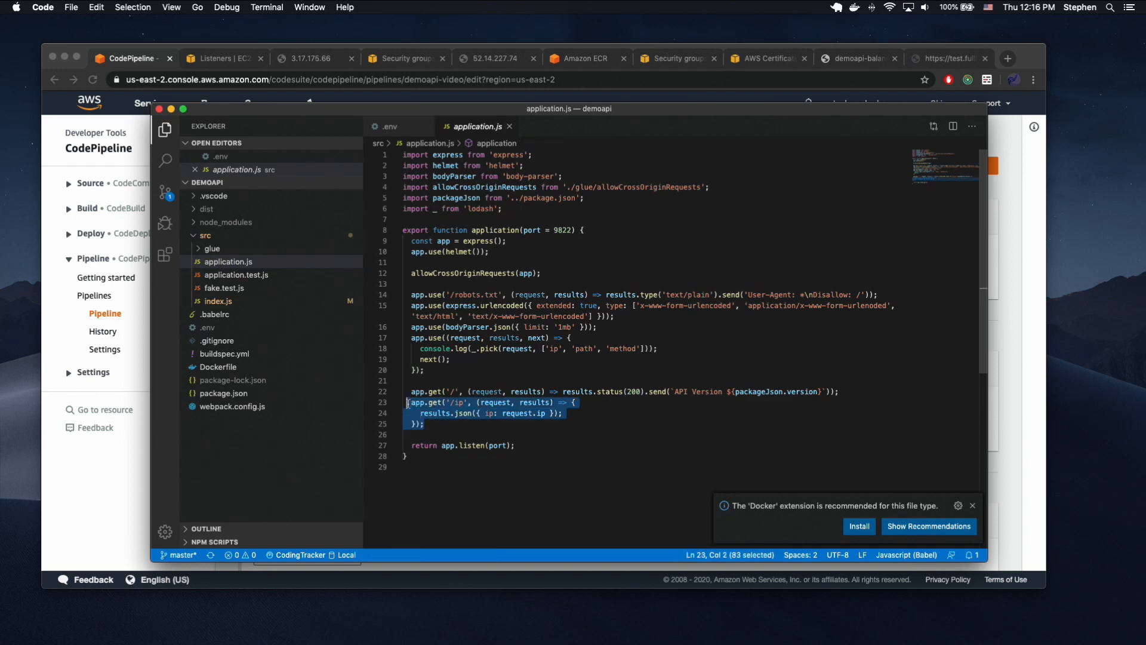
{"action": "key", "text": "shift+alt+Down"}
{"action": "left_click", "coordinate": [453, 434]}
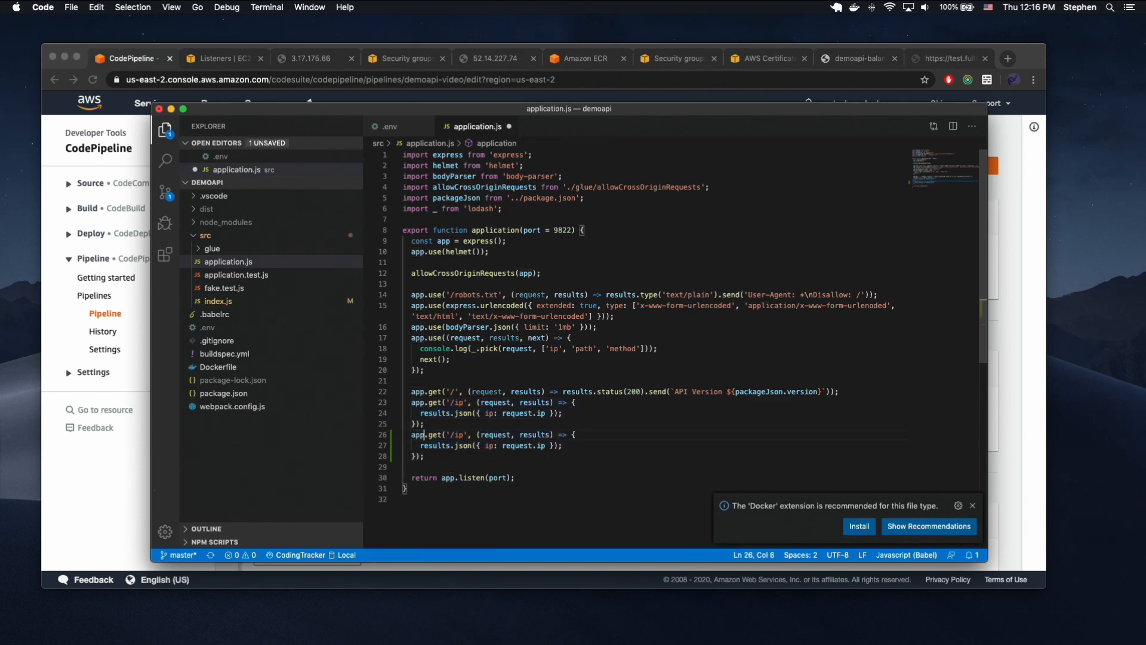
{"action": "key", "text": "BackSpace"}
{"action": "key", "text": "BackSpace"}
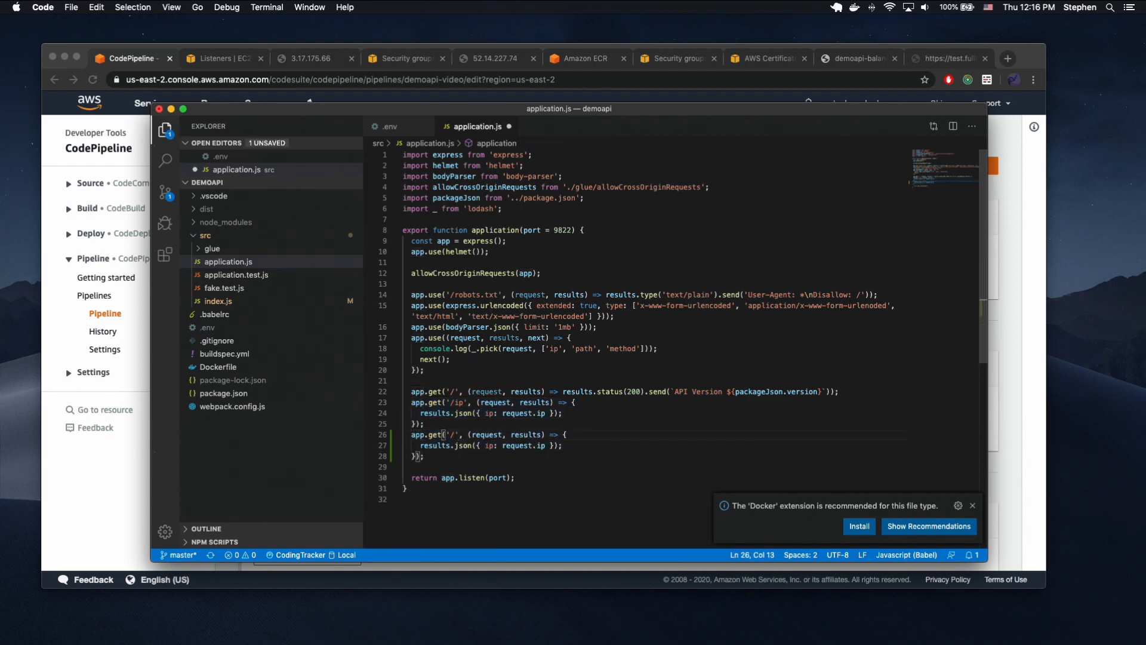
{"action": "type", "text": "hello"}
{"action": "key", "text": "Down"}
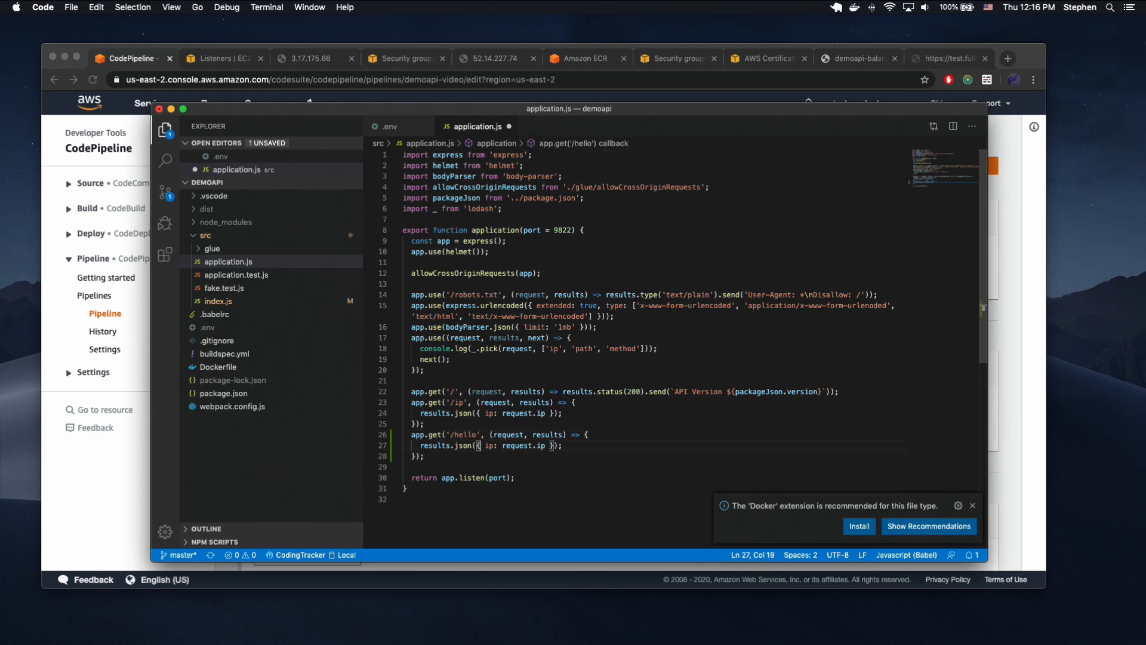
Make the '/hello' route return { hello: 'world' } as JSON and save application.js.
{"action": "left_click", "coordinate": [487, 445]}
{"action": "double_click", "coordinate": [487, 445]}
{"action": "type", "text": "hello"}
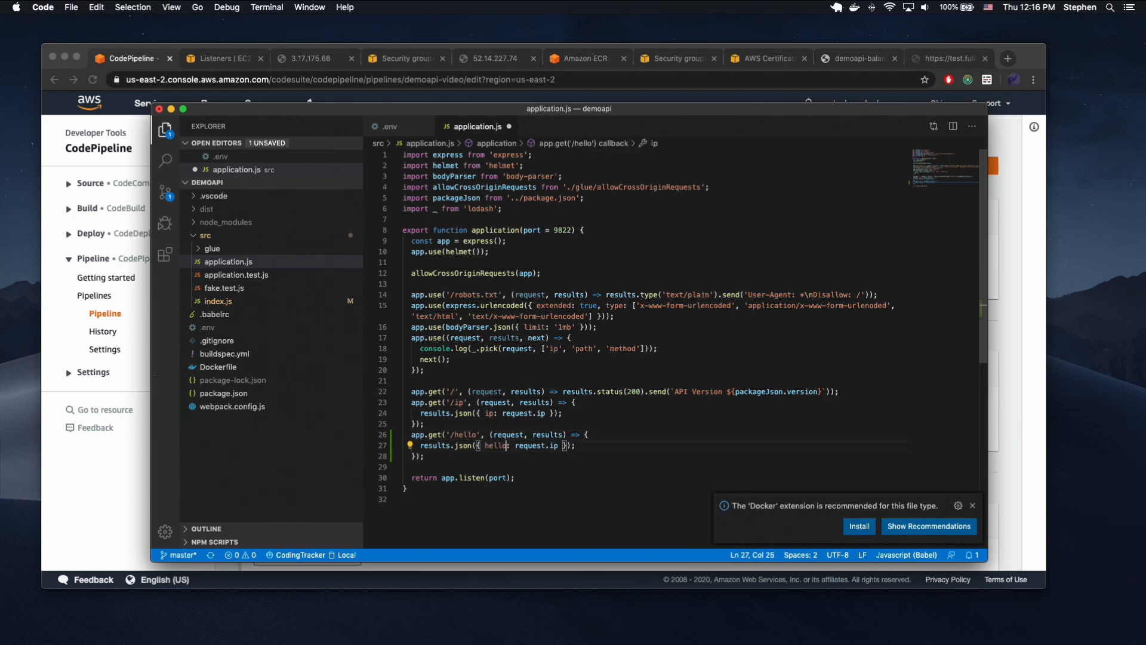
{"action": "key", "text": "Right"}
{"action": "key", "text": "shift+alt+Right"}
{"action": "key", "text": "shift+alt+Right"}
{"action": "type", "text": "'world"}
{"action": "key", "text": "super+s"}
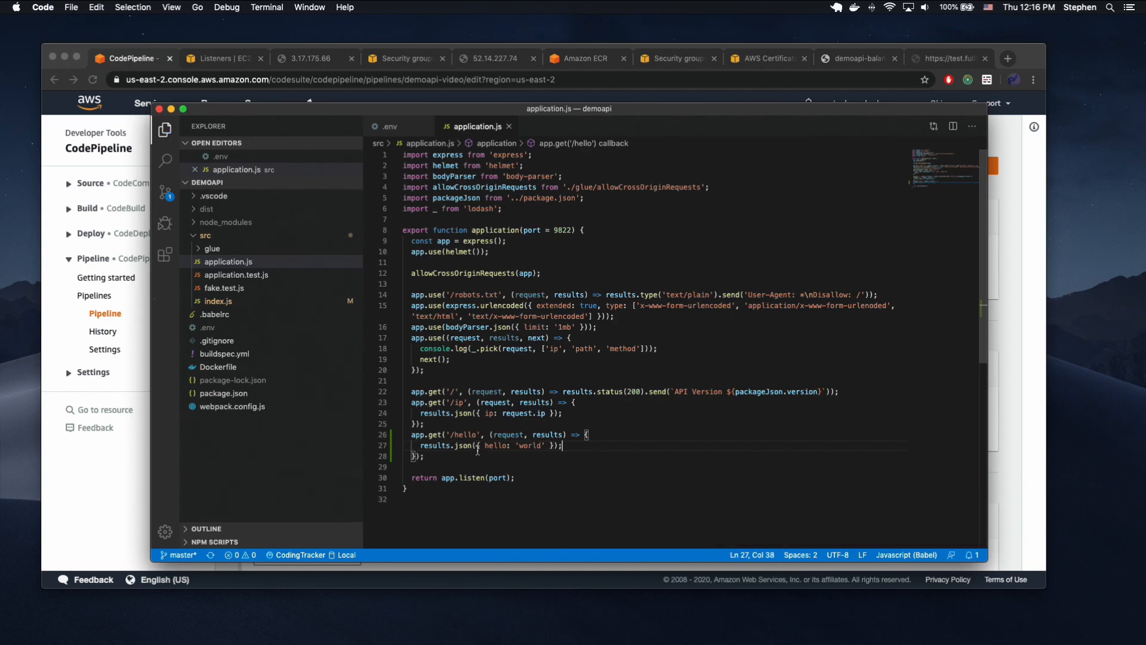
{"action": "double_click", "coordinate": [465, 445]}
Switch to iTerm2 and start the demoapi server locally with "npm run start".
{"action": "key", "text": "ctrl+Up"}
{"action": "left_click", "coordinate": [542, 120]}
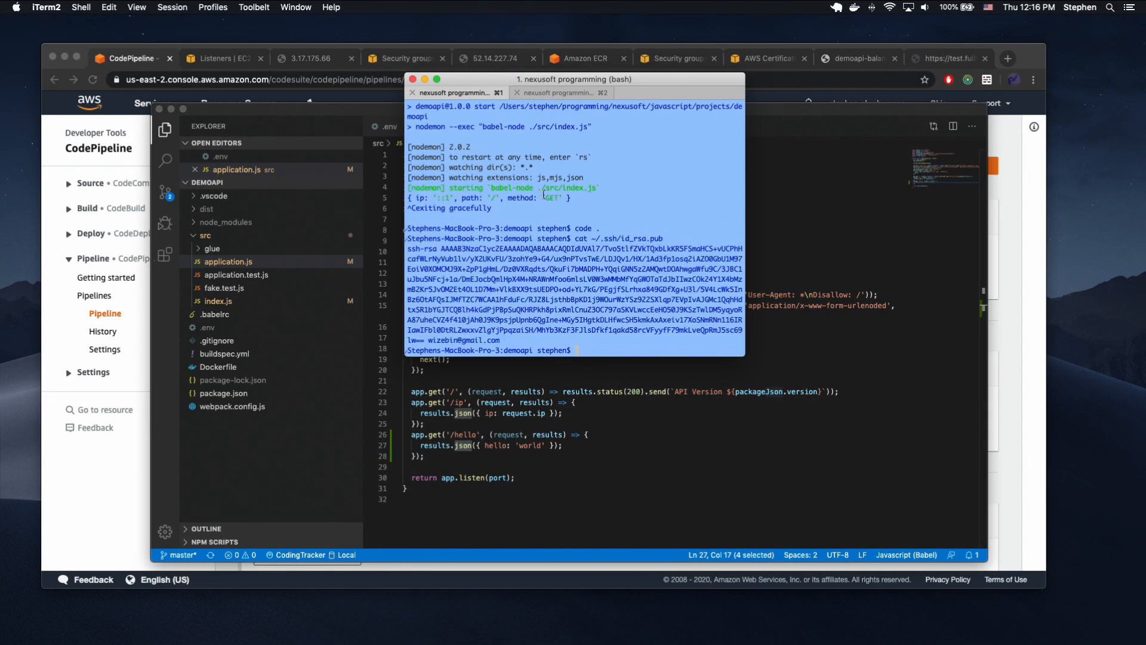
{"action": "type", "text": "npm run start"}
{"action": "key", "text": "Return"}
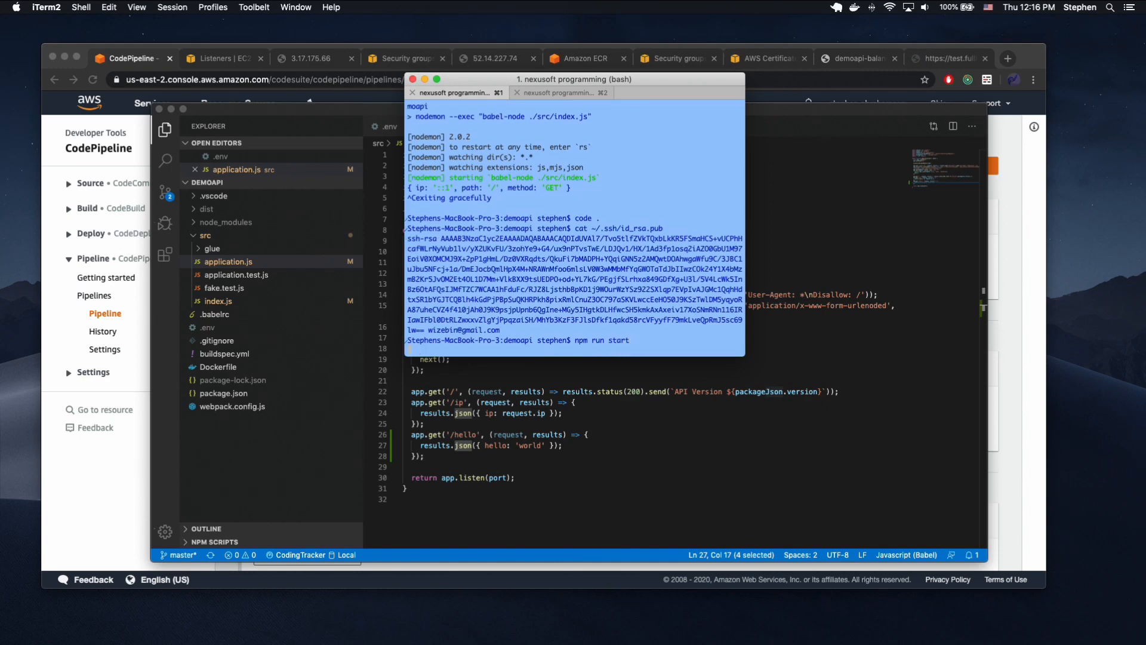
Request localhost:9822/hello with curl in the second terminal session and check the request log in the server session.
{"action": "left_click", "coordinate": [547, 93]}
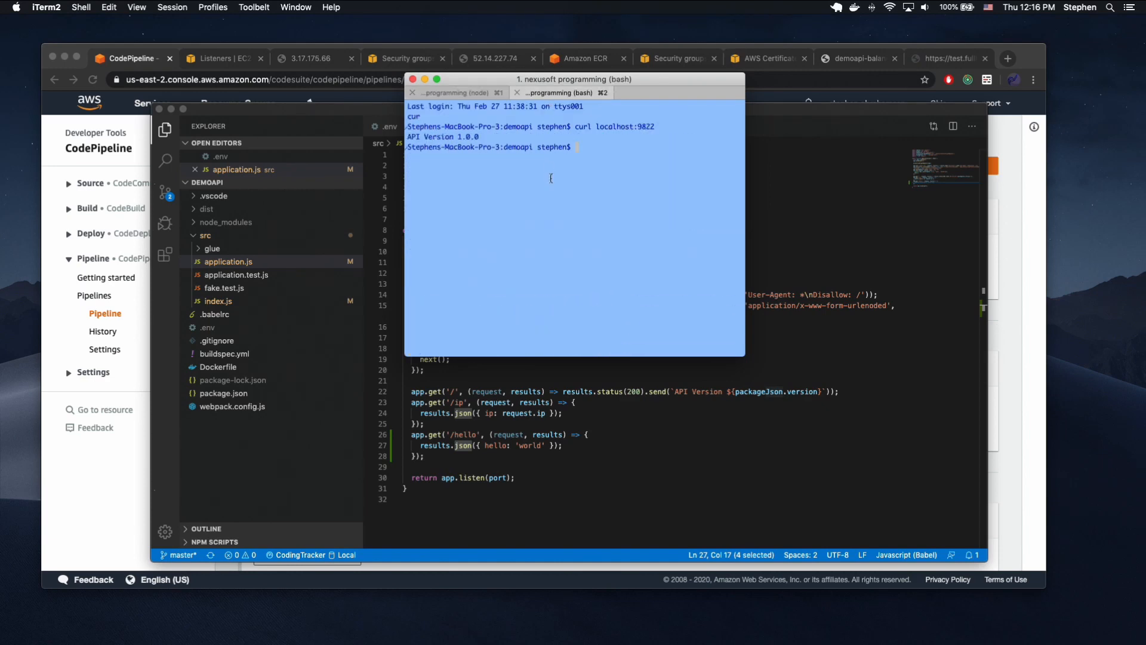
{"action": "key", "text": "Up"}
{"action": "type", "text": "/hello"}
{"action": "key", "text": "Return"}
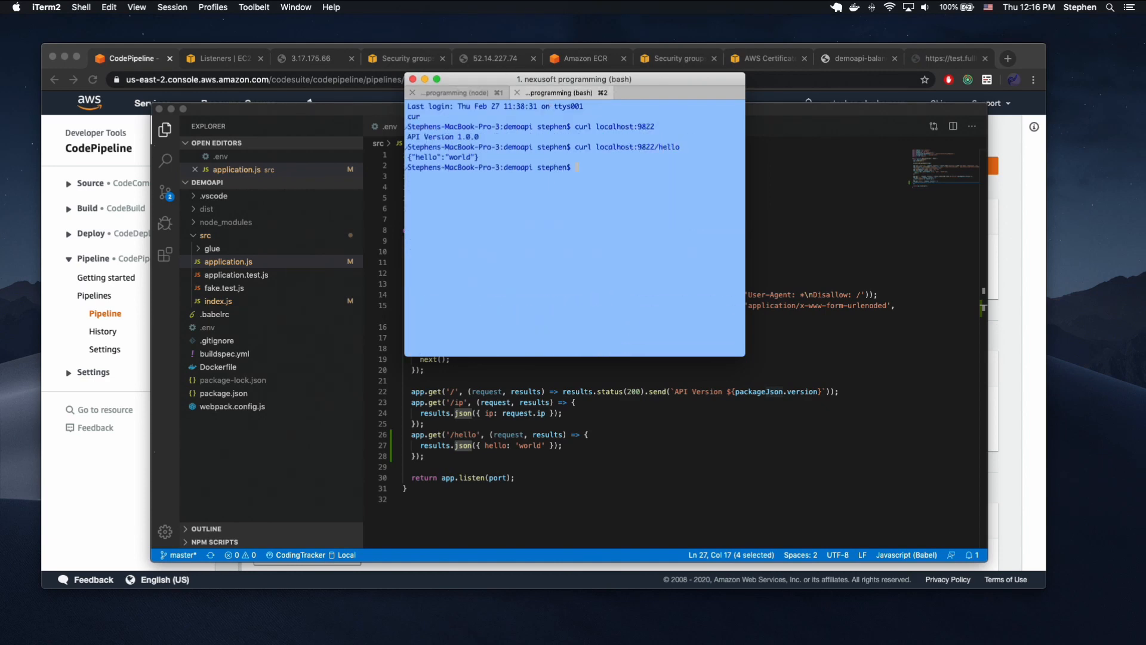
{"action": "key", "text": "super+1"}
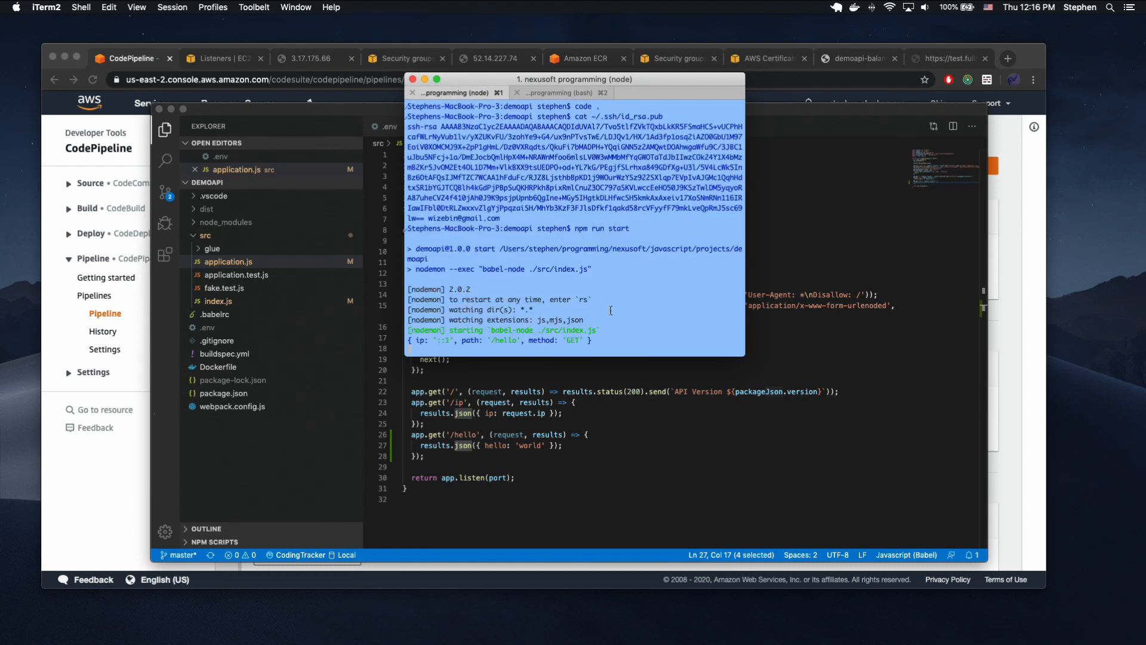
Stop the local server, then check the git status and stage all changes with "git add .".
{"action": "key", "text": "ctrl+c"}
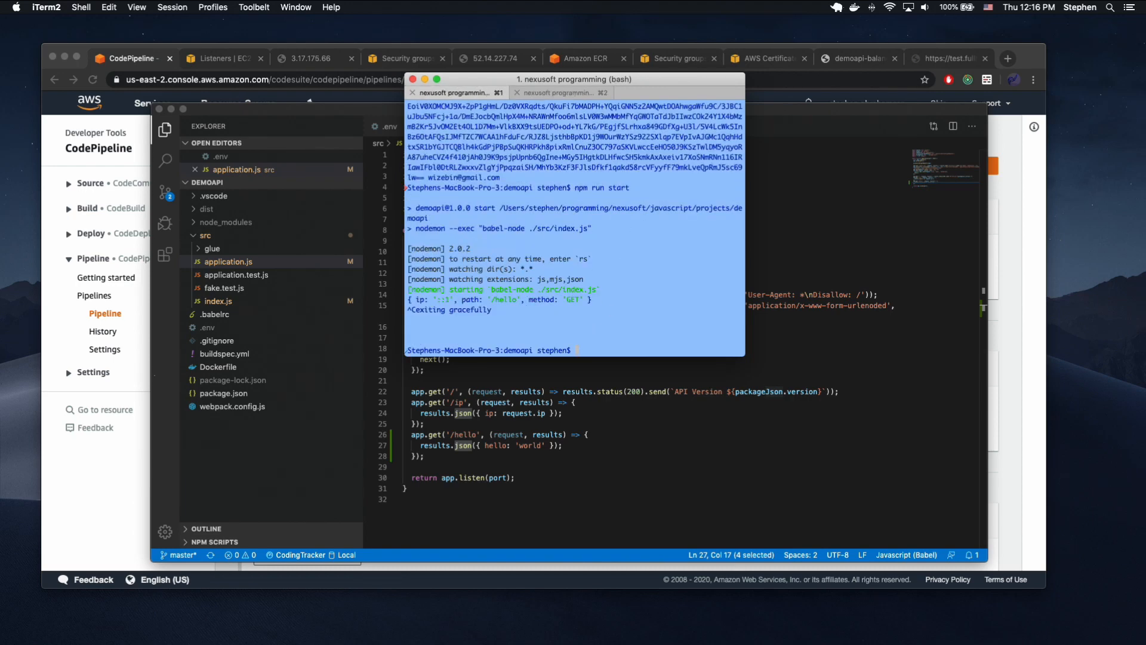
{"action": "key", "text": "Return"}
{"action": "type", "text": "g"}
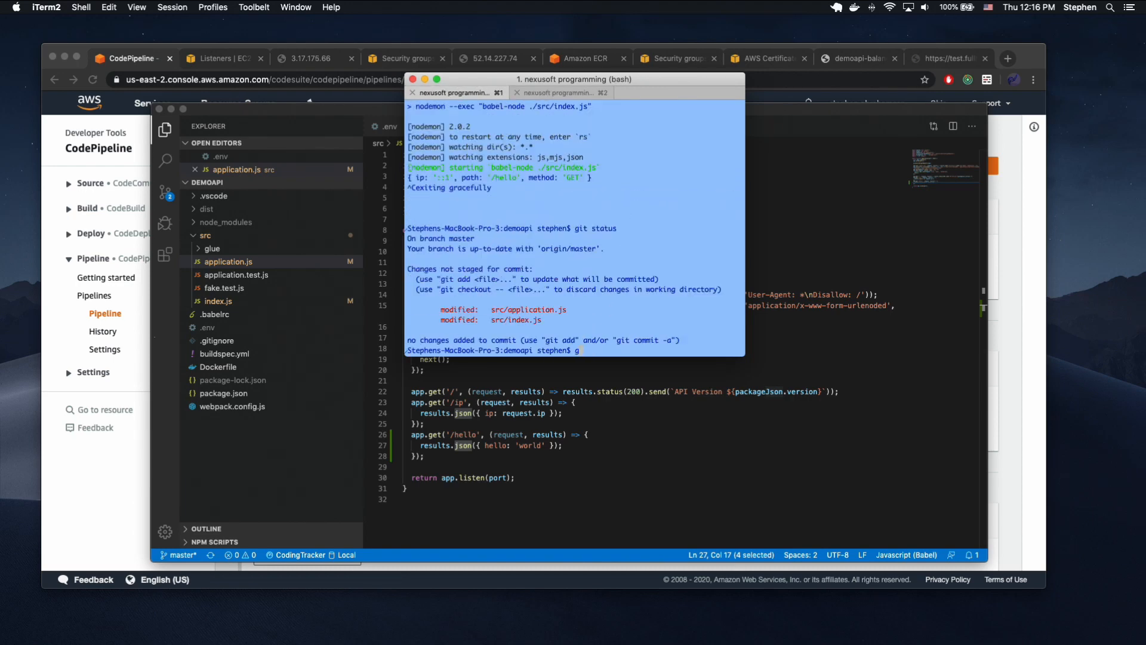
{"action": "type", "text": "it add ."}
{"action": "key", "text": "Return"}
Commit the staged changes with the message "Added hello endpoint" and push them to origin master.
{"action": "type", "text": "git commit -m \"Added hello"}
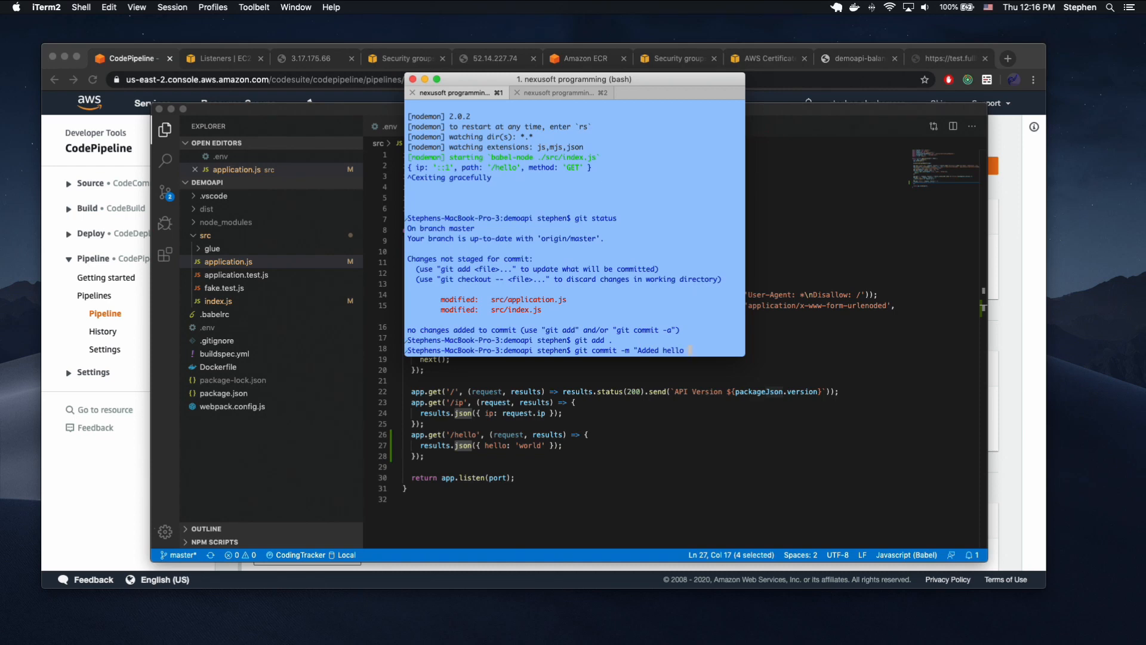
{"action": "type", "text": "\""}
{"action": "key", "text": "Return"}
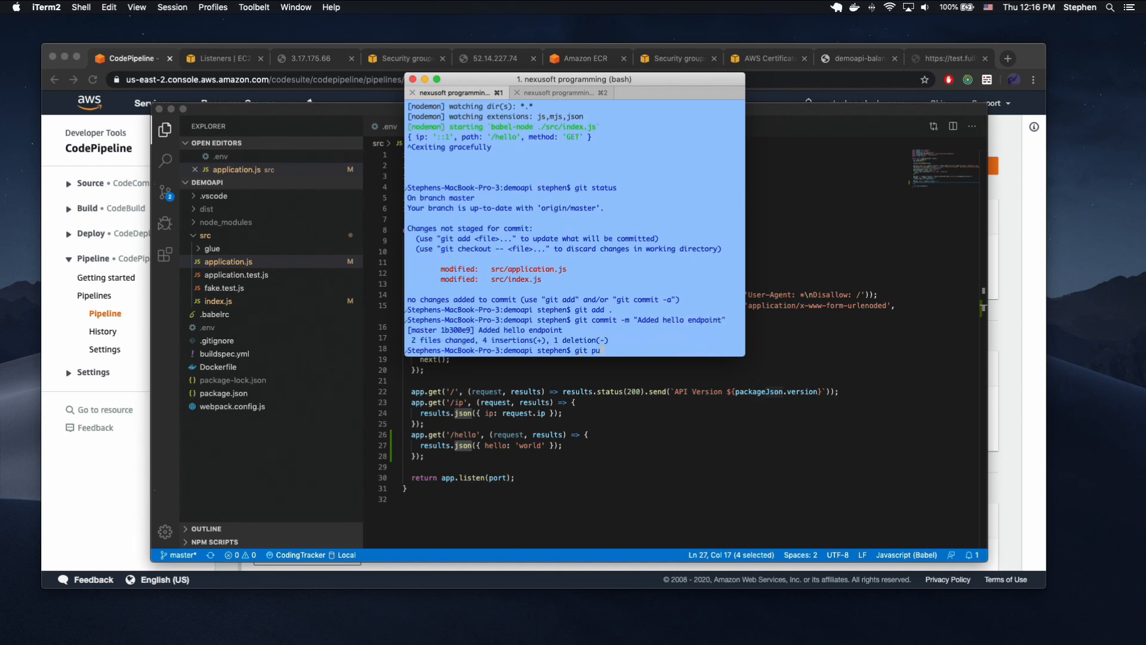
{"action": "type", "text": "git push origin master"}
{"action": "key", "text": "Return"}
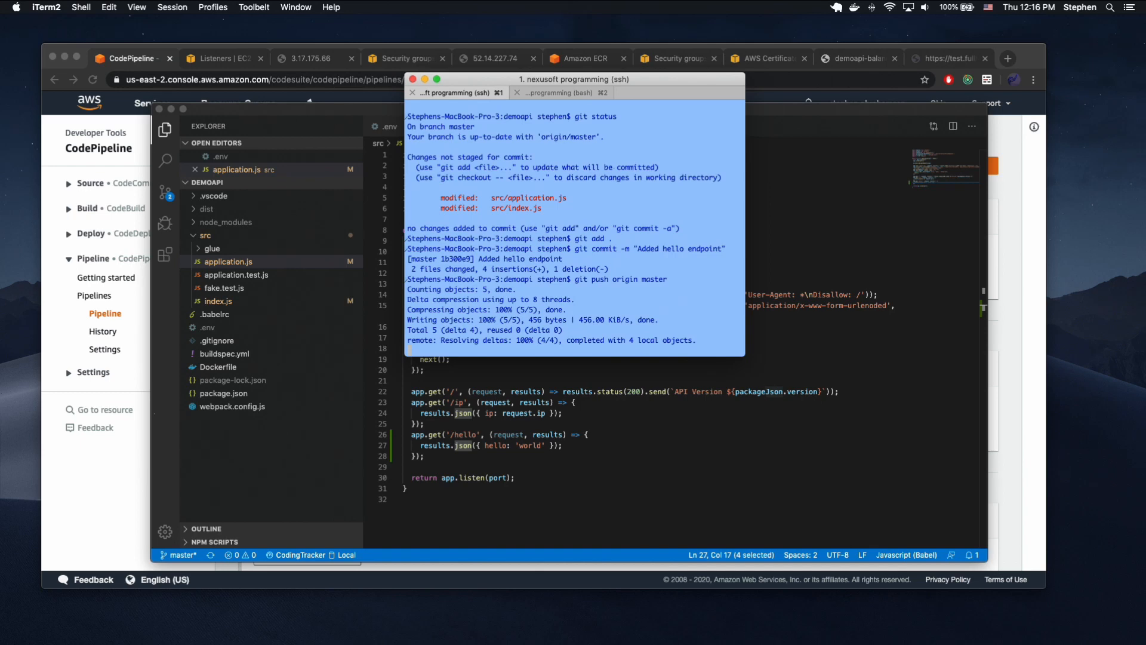
Switch to Chrome, return to the demoapi-video pipeline view and check the Source and Build stage statuses.
{"action": "left_click", "coordinate": [116, 585]}
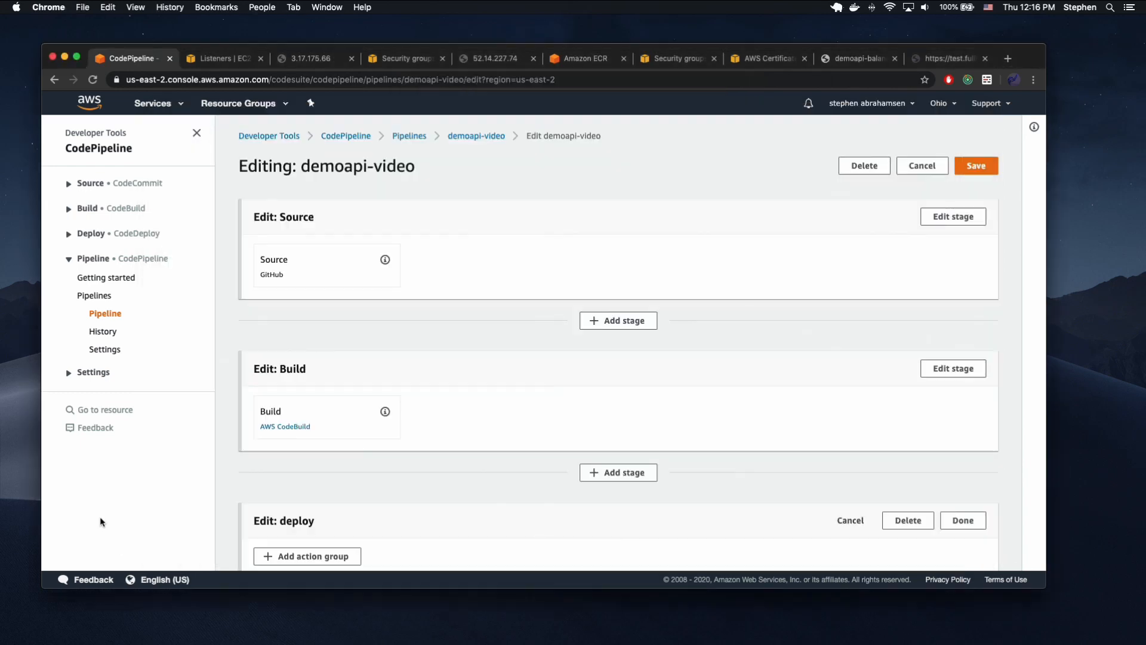
{"action": "left_click", "coordinate": [106, 313]}
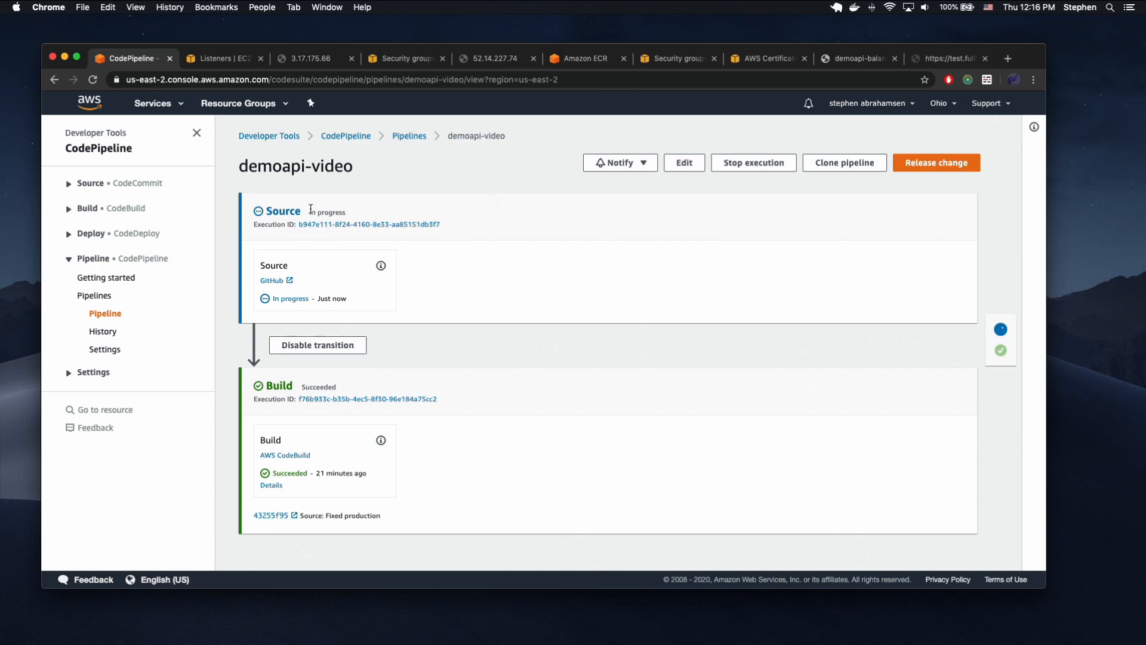
{"action": "left_click_drag", "start_coordinate": [310, 212], "coordinate": [347, 213]}
{"action": "scroll", "coordinate": [427, 403], "scroll_direction": "down", "scroll_amount": 1}
{"action": "scroll", "coordinate": [520, 364], "scroll_direction": "down", "scroll_amount": 1}
Edit the demoapi-video pipeline again and add a stage named deploy after the Build stage.
{"action": "left_click", "coordinate": [680, 166]}
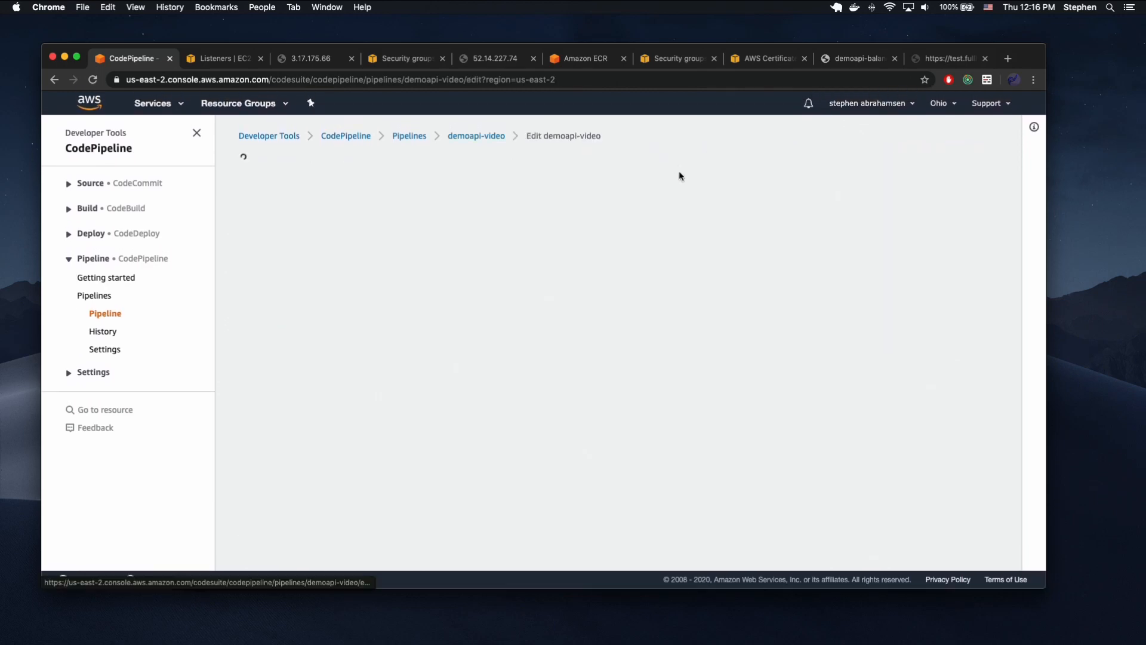
{"action": "left_click", "coordinate": [619, 472]}
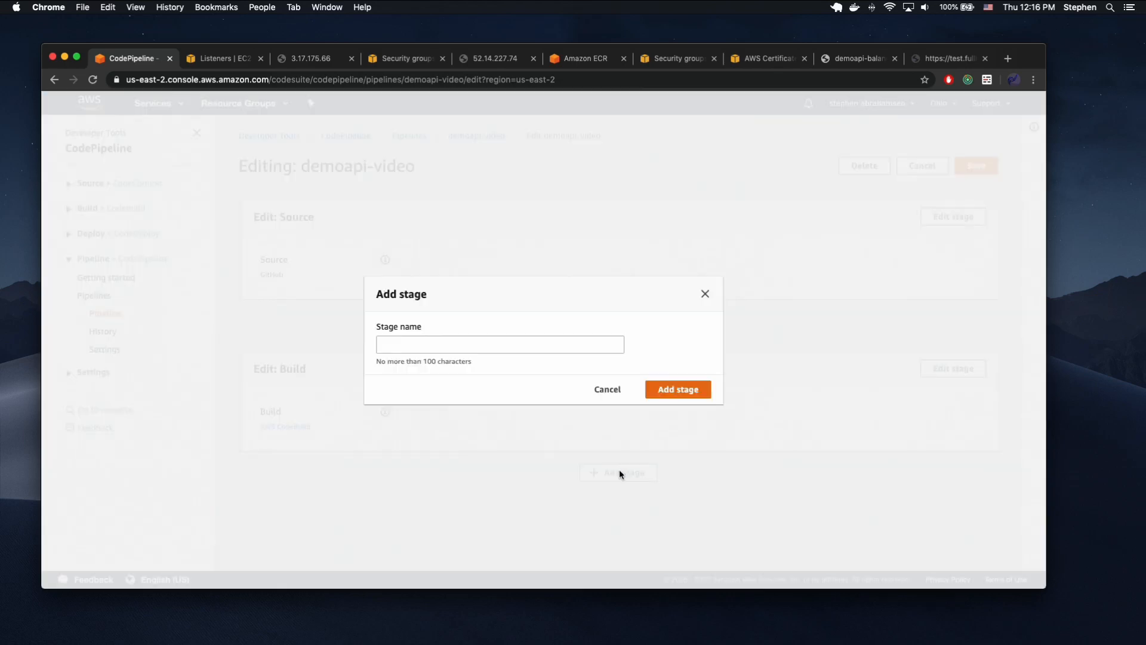
{"action": "left_click", "coordinate": [422, 345]}
{"action": "type", "text": "de"}
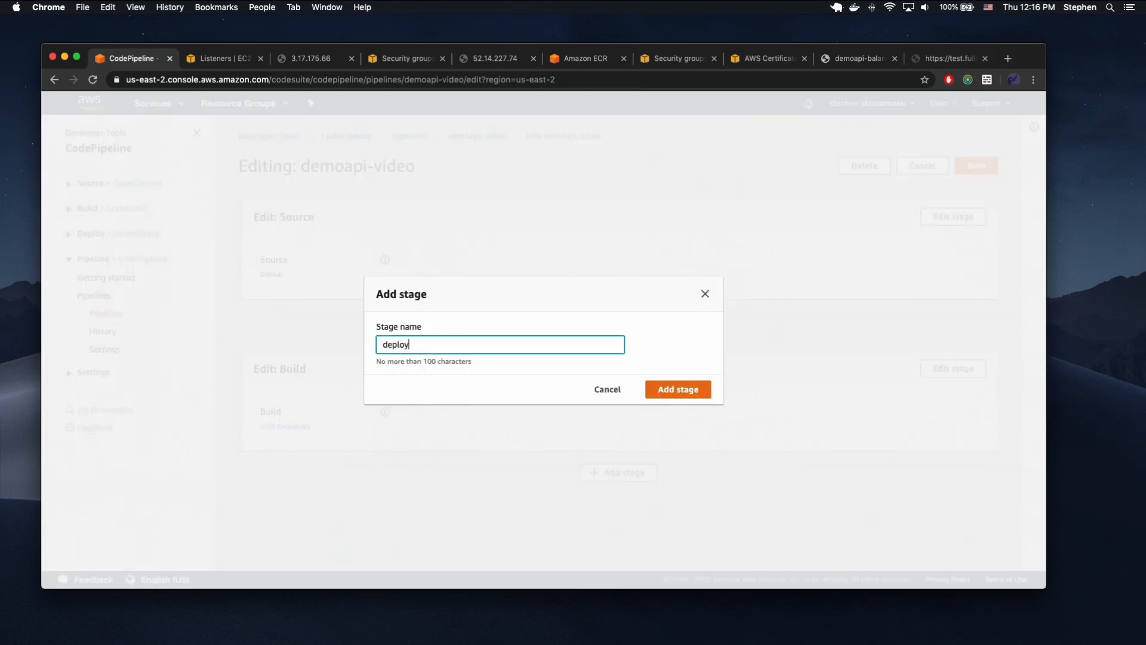
{"action": "type", "text": "ploy"}
{"action": "key", "text": "Return"}
Add an action group to the new deploy stage with an action named deploy using the Amazon ECS provider.
{"action": "scroll", "coordinate": [400, 335], "scroll_direction": "down", "scroll_amount": 3}
{"action": "left_click", "coordinate": [332, 477]}
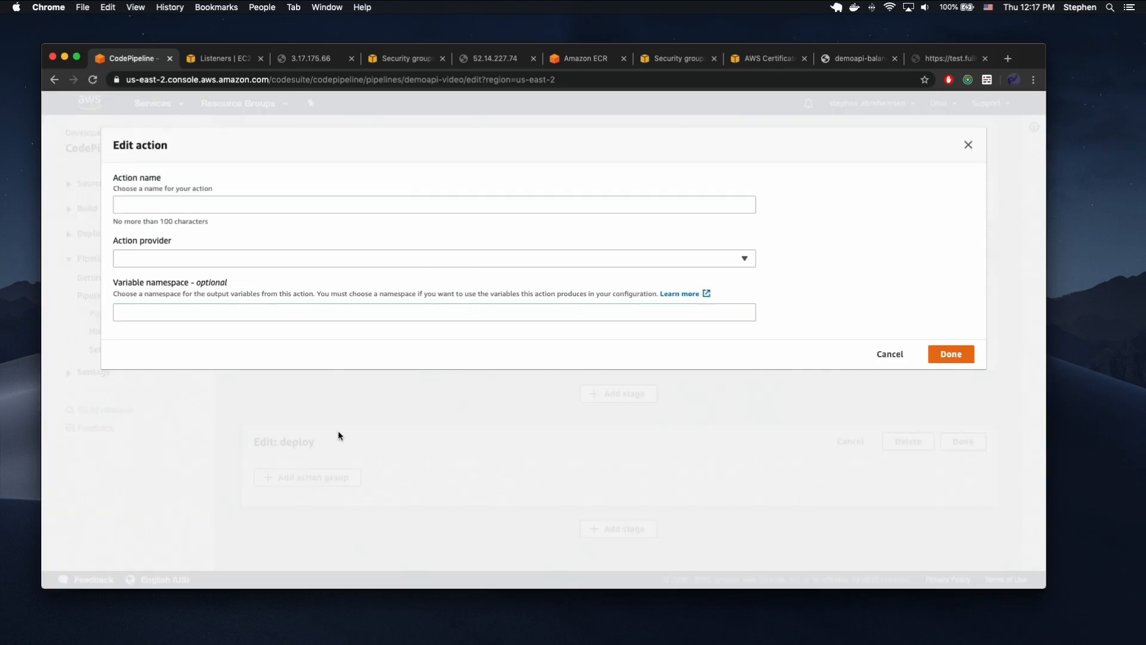
{"action": "left_click", "coordinate": [290, 201]}
{"action": "type", "text": "deploy"}
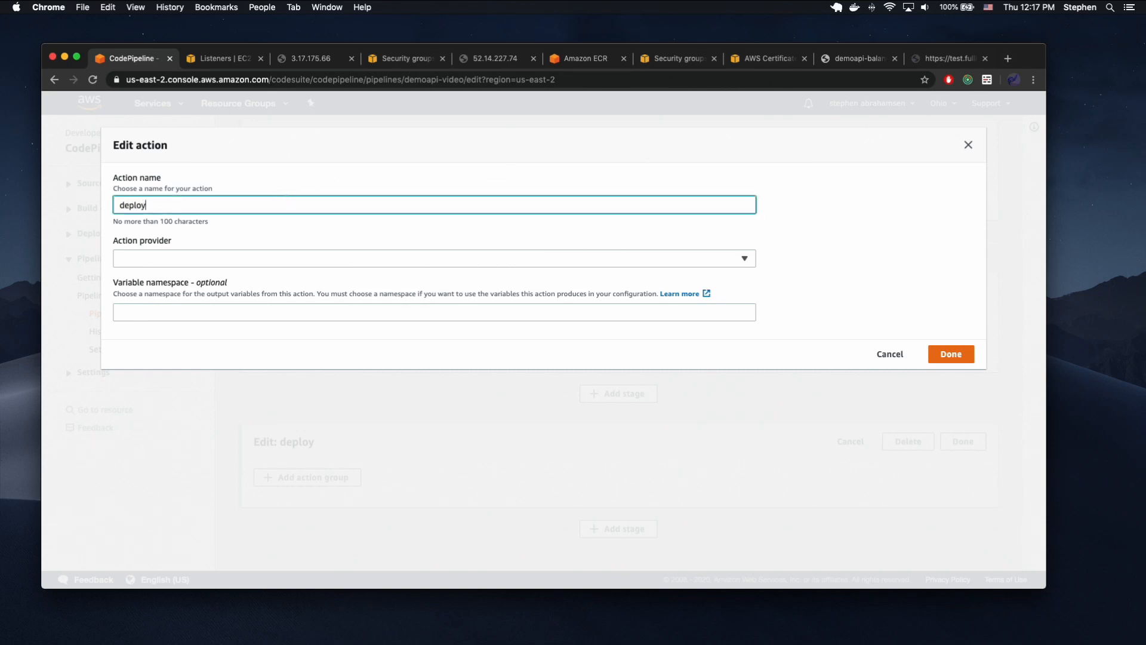
{"action": "left_click", "coordinate": [286, 260]}
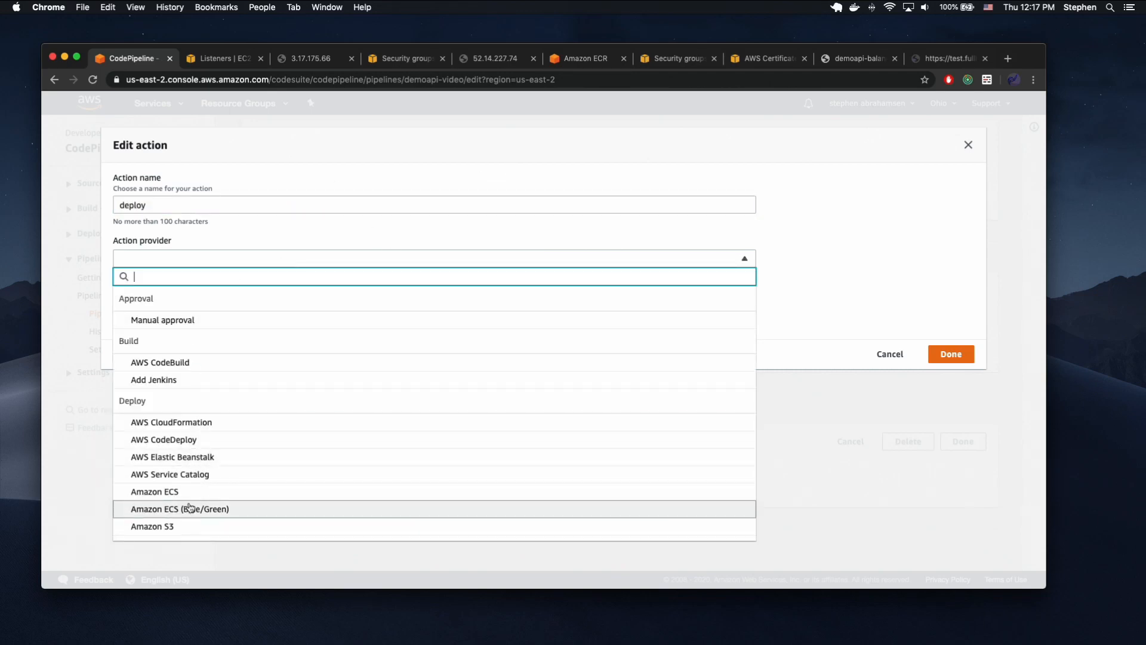
{"action": "left_click", "coordinate": [173, 491]}
Set the deploy action's input artifact to BuildArtifact, its cluster to basic-ephemeral-cluster and its service to demoapi-video.
{"action": "left_click", "coordinate": [191, 362]}
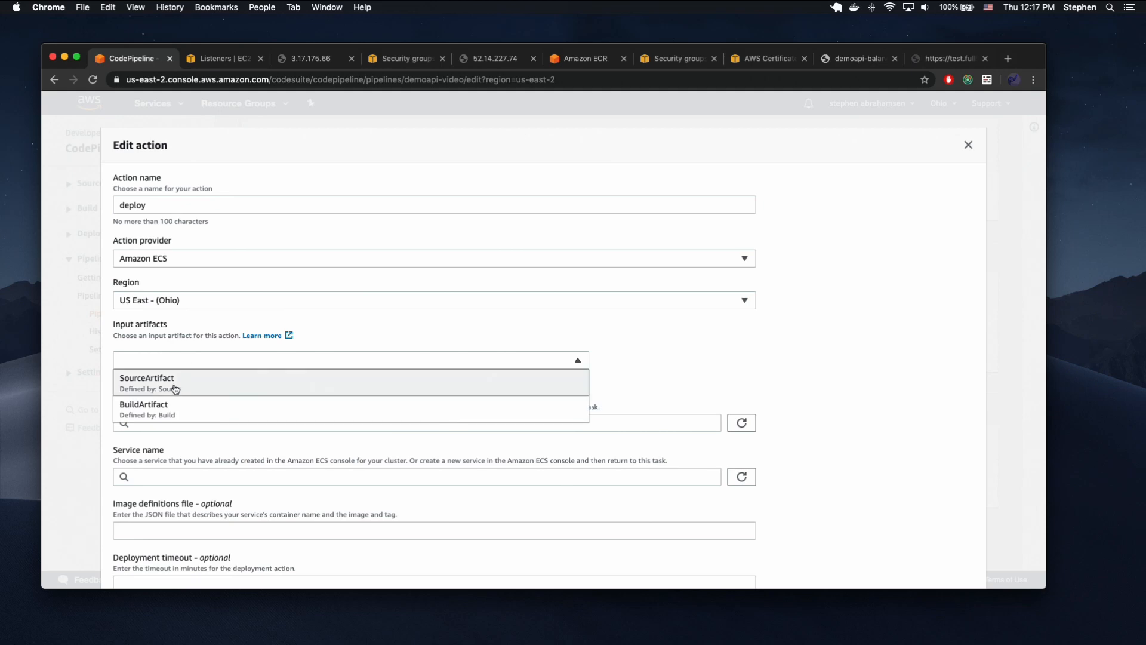
{"action": "left_click", "coordinate": [167, 408]}
{"action": "left_click", "coordinate": [180, 425]}
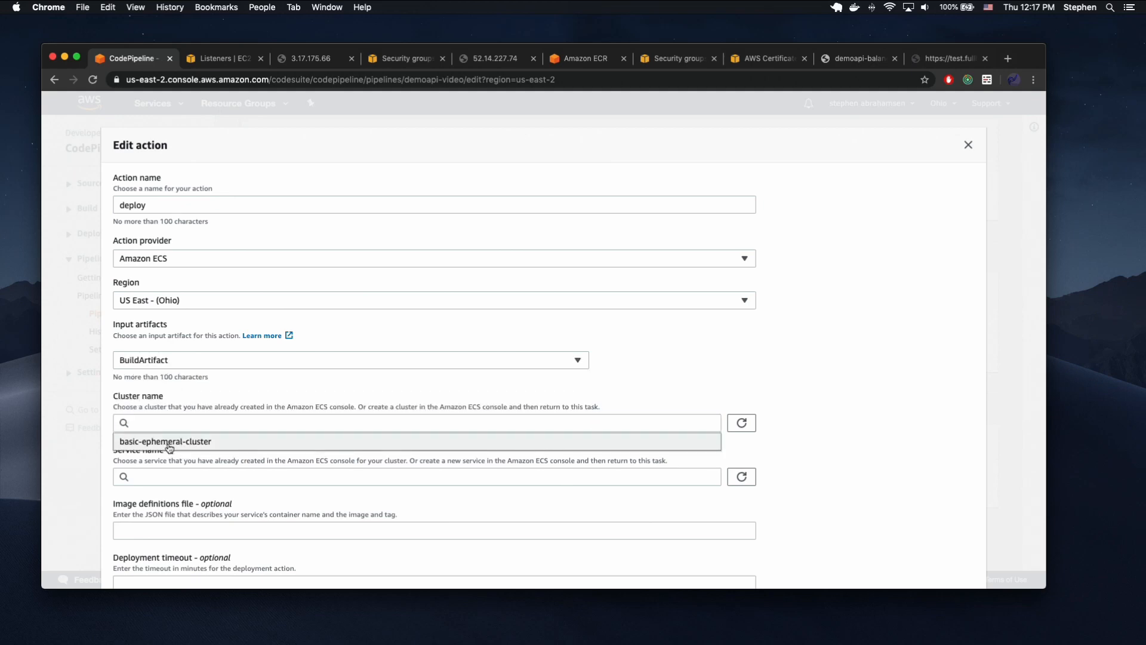
{"action": "left_click", "coordinate": [169, 443]}
{"action": "left_click", "coordinate": [169, 476]}
{"action": "left_click", "coordinate": [164, 500]}
{"action": "scroll", "coordinate": [162, 524], "scroll_direction": "down", "scroll_amount": 5}
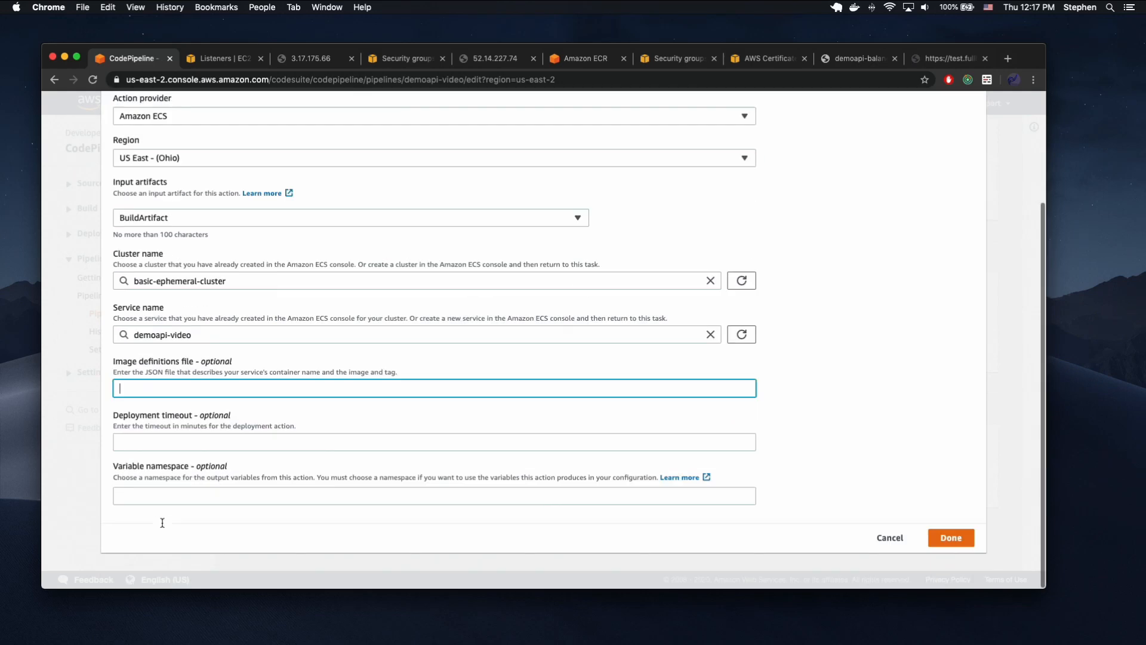
Finish the Amazon ECS deploy action and the deploy stage, and save the changes to the demoapi-video pipeline.
{"action": "left_click", "coordinate": [944, 535]}
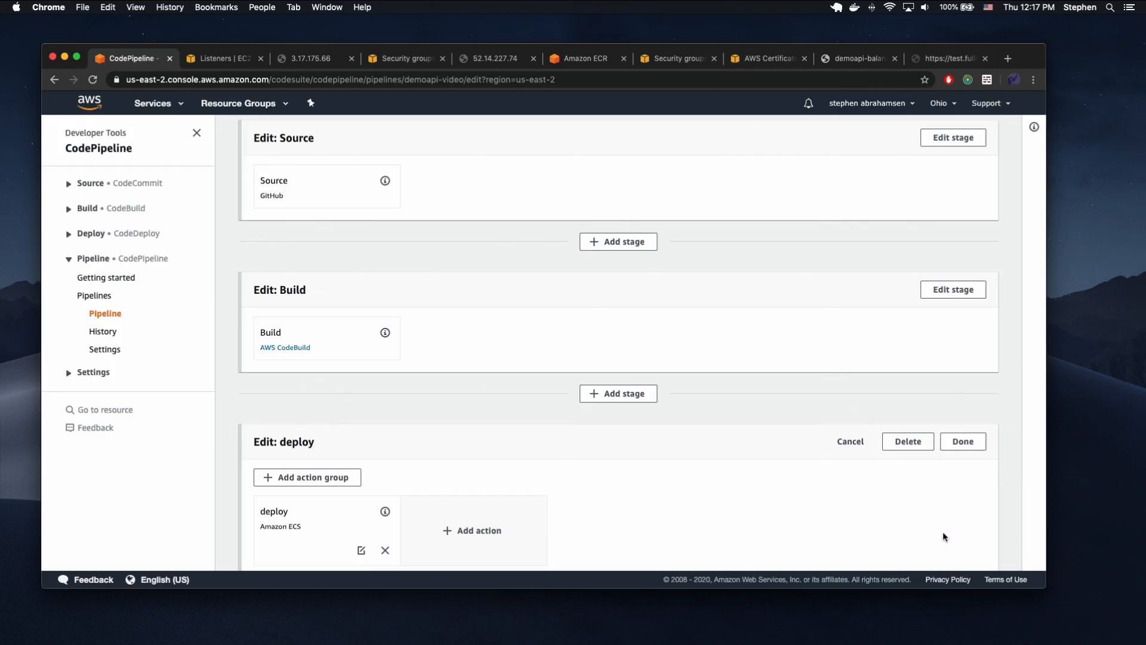
{"action": "left_click", "coordinate": [962, 441]}
{"action": "scroll", "coordinate": [854, 328], "scroll_direction": "up", "scroll_amount": 2}
{"action": "left_click", "coordinate": [985, 164]}
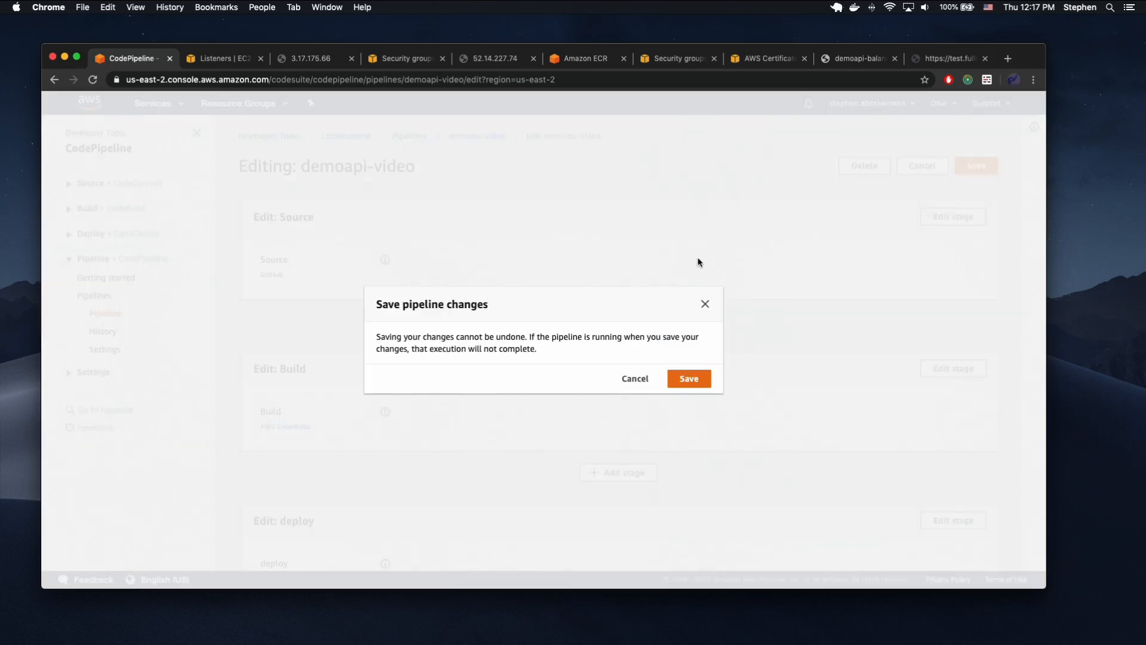
{"action": "left_click", "coordinate": [675, 377]}
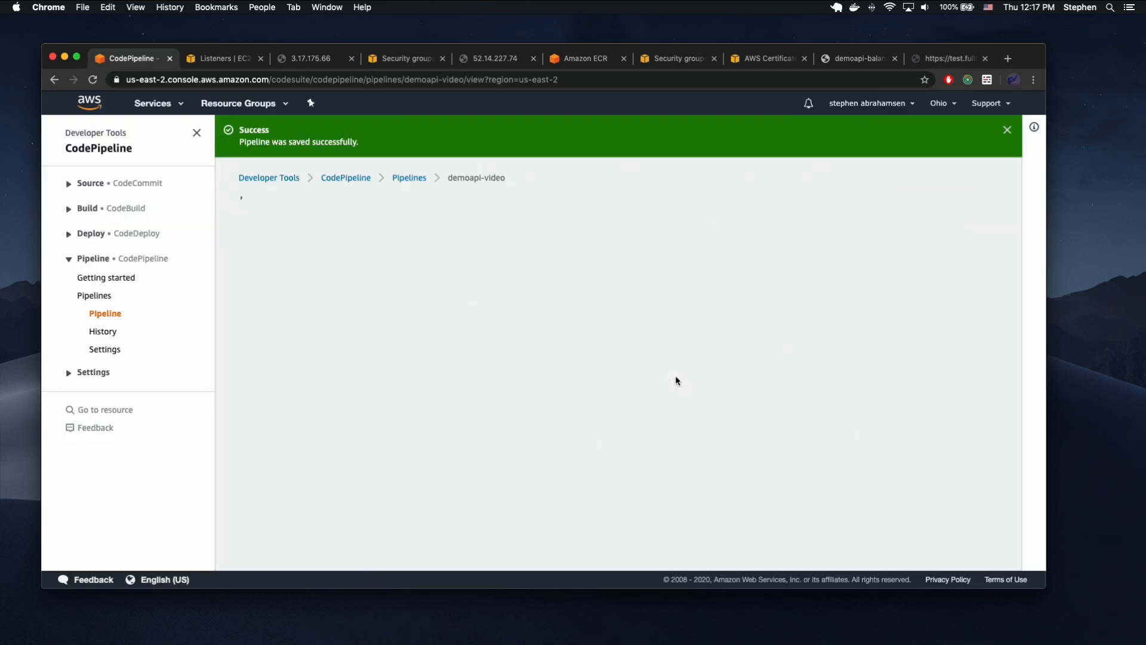
Open the details of the pipeline's Build action and follow its build log and build status.
{"action": "scroll", "coordinate": [571, 293], "scroll_direction": "down", "scroll_amount": 5}
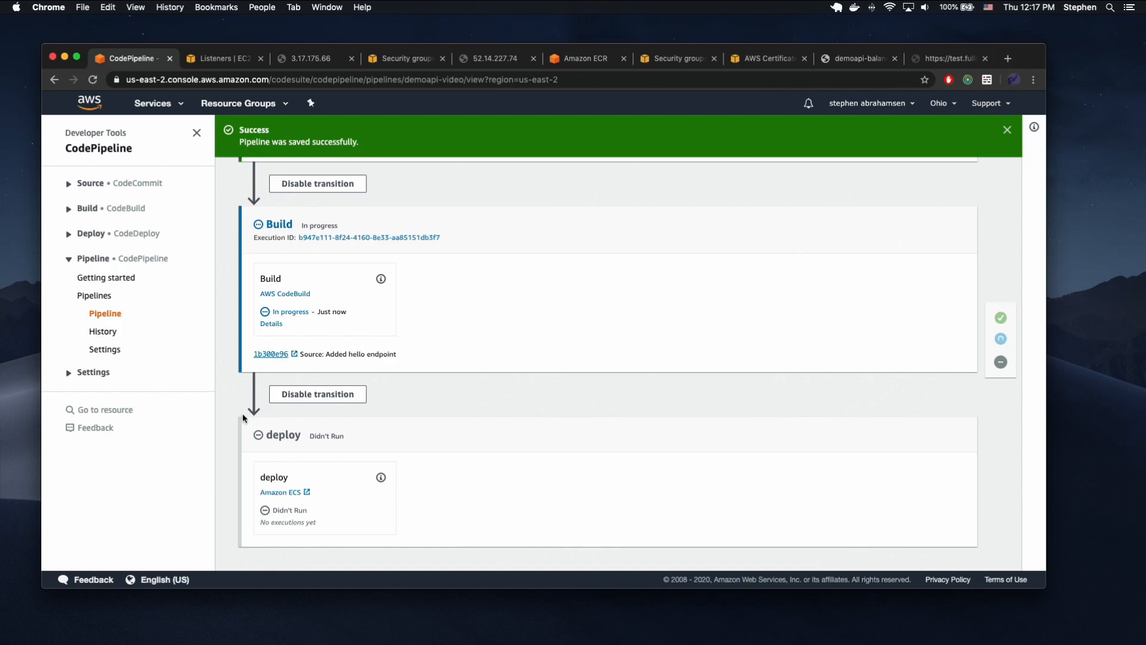
{"action": "left_click", "coordinate": [271, 324]}
{"action": "scroll", "coordinate": [756, 508], "scroll_direction": "down", "scroll_amount": 10}
{"action": "scroll", "coordinate": [756, 507], "scroll_direction": "down", "scroll_amount": 20}
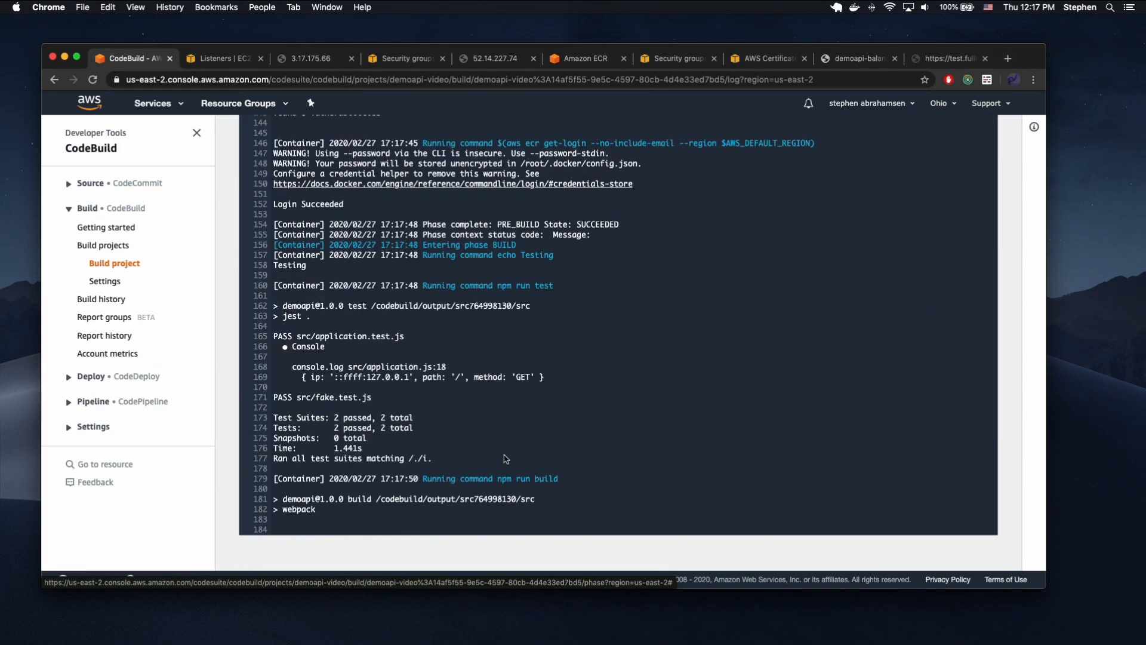
{"action": "scroll", "coordinate": [481, 497], "scroll_direction": "up", "scroll_amount": 20}
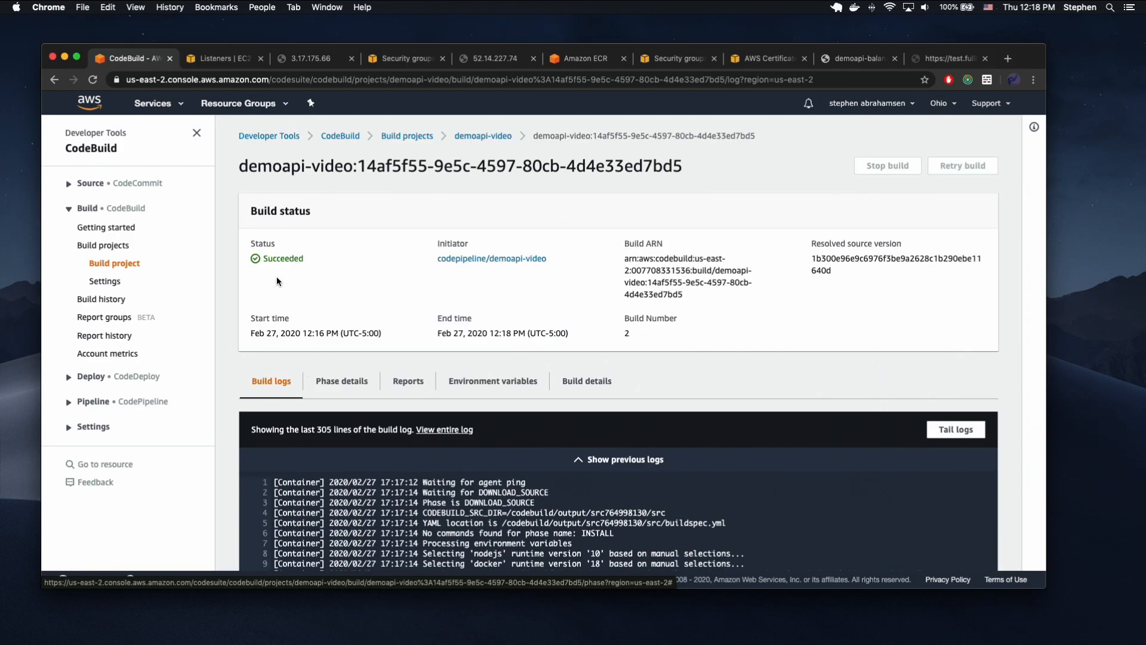
Check the demoapi-video build history, and return to the demoapi-video pipeline to check its Build and deploy stages.
{"action": "left_click", "coordinate": [482, 136]}
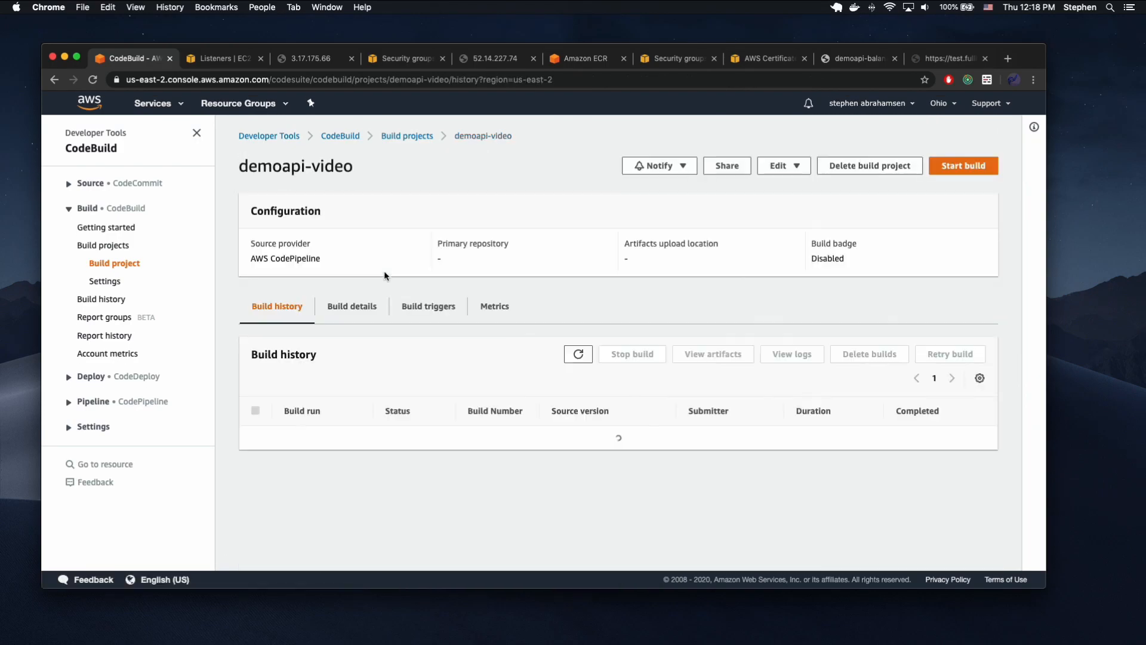
{"action": "left_click", "coordinate": [320, 443]}
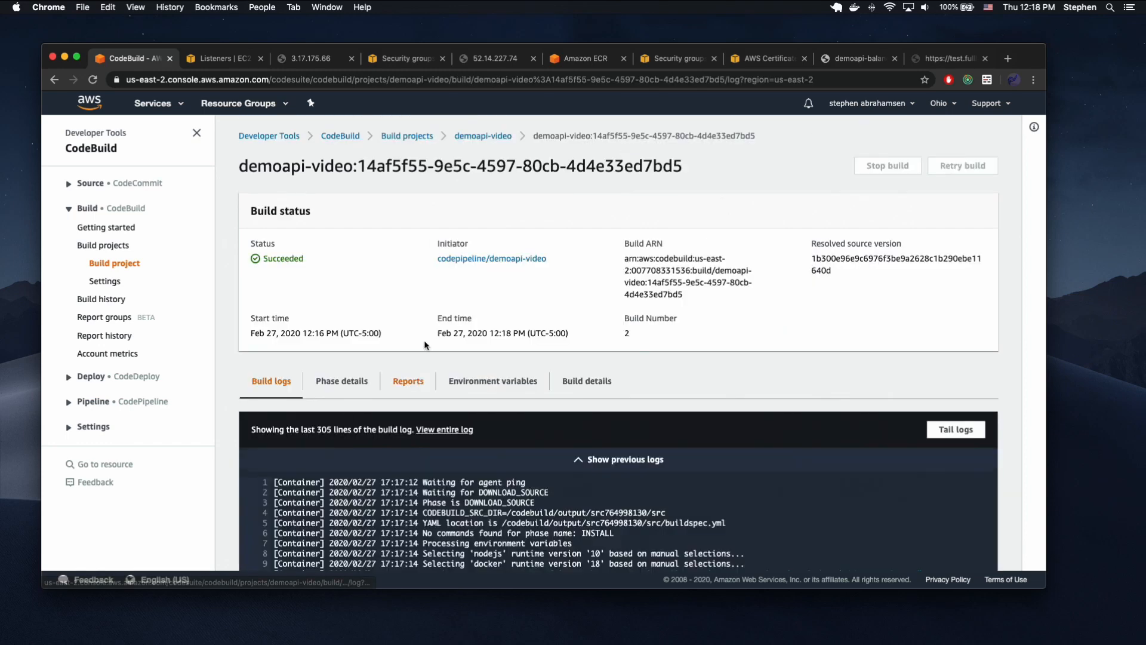
{"action": "scroll", "coordinate": [429, 324], "scroll_direction": "left", "scroll_amount": 5}
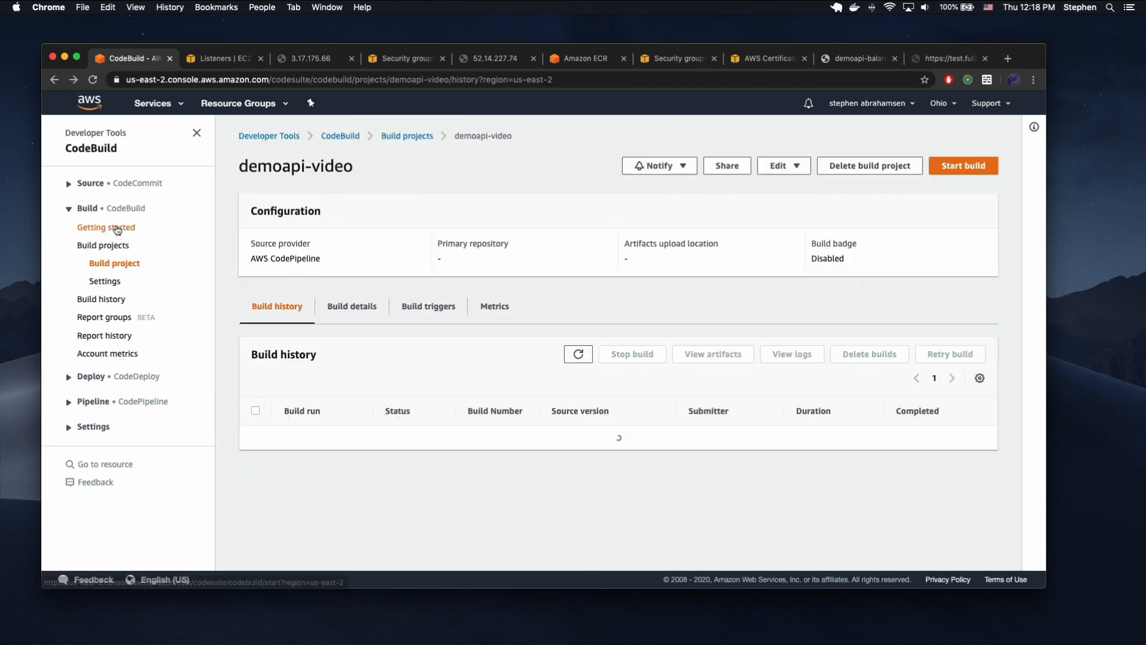
{"action": "left_click", "coordinate": [93, 402]}
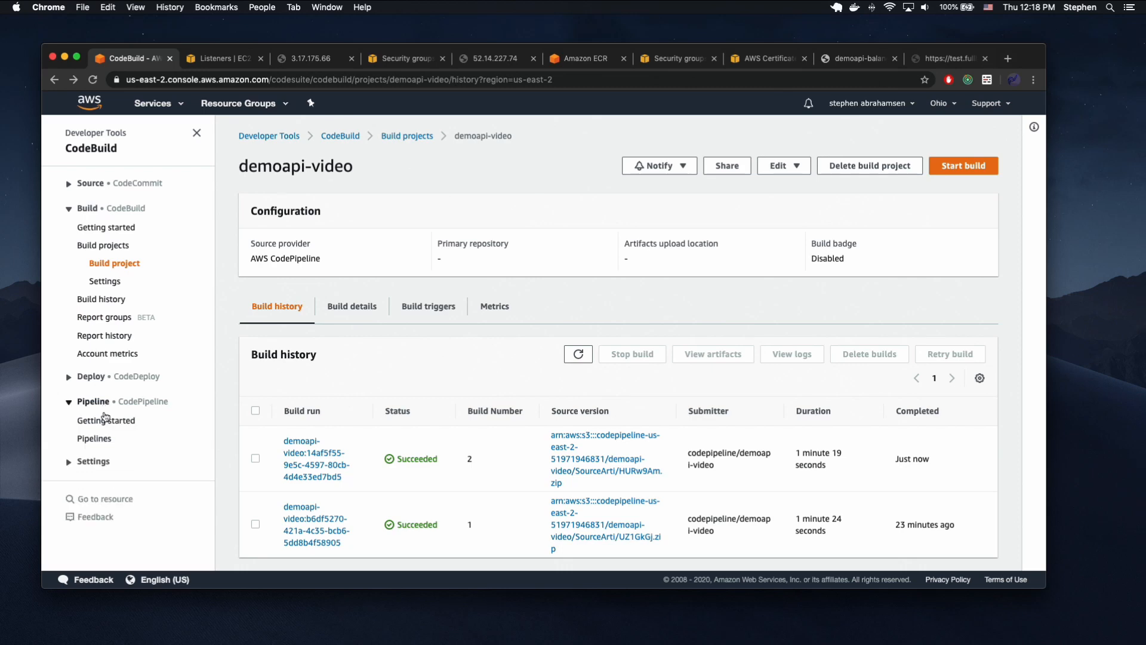
{"action": "left_click", "coordinate": [96, 438]}
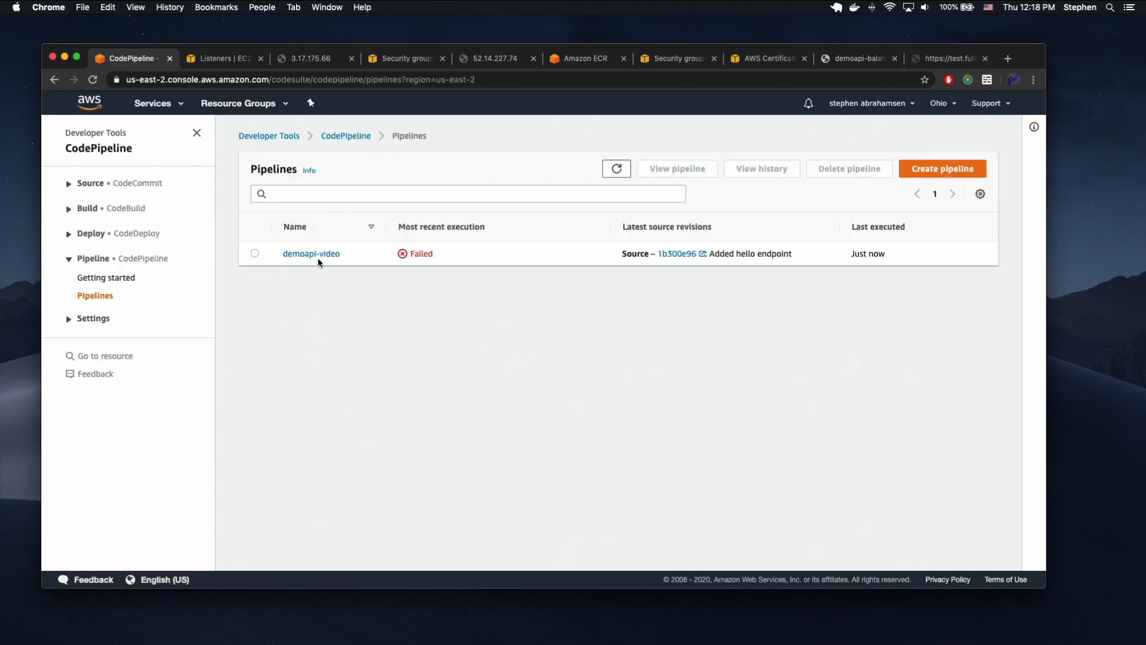
{"action": "left_click", "coordinate": [318, 260]}
{"action": "scroll", "coordinate": [431, 375], "scroll_direction": "down", "scroll_amount": 3}
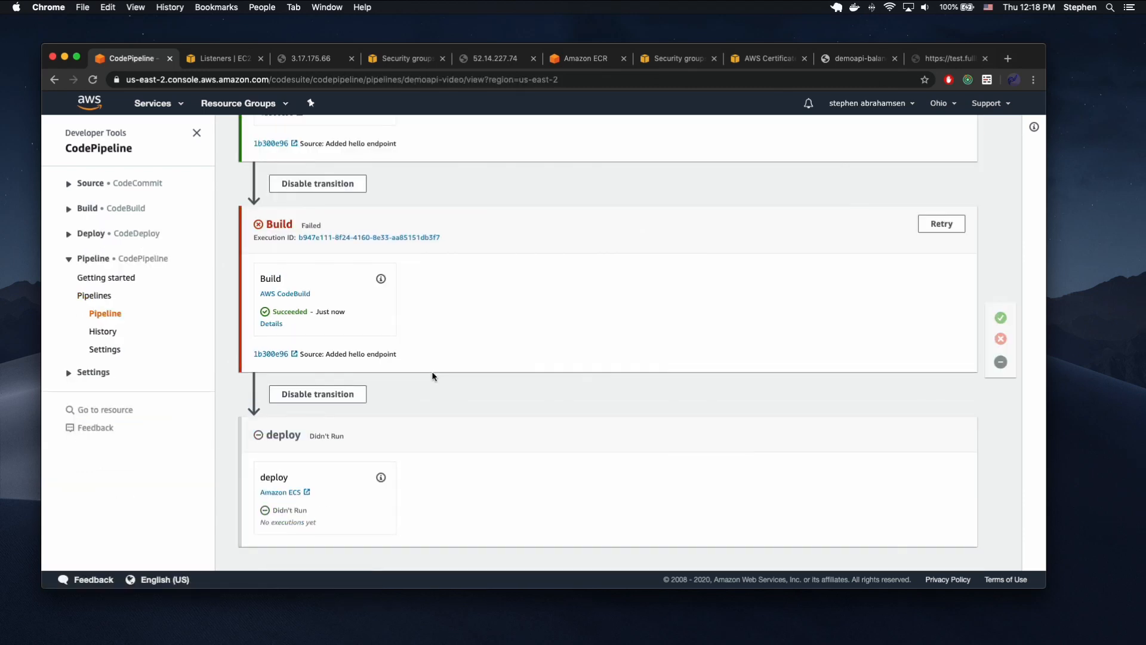
Examine the Build action's log, phase details and test reports for the cause of the stage failure.
{"action": "left_click", "coordinate": [272, 324]}
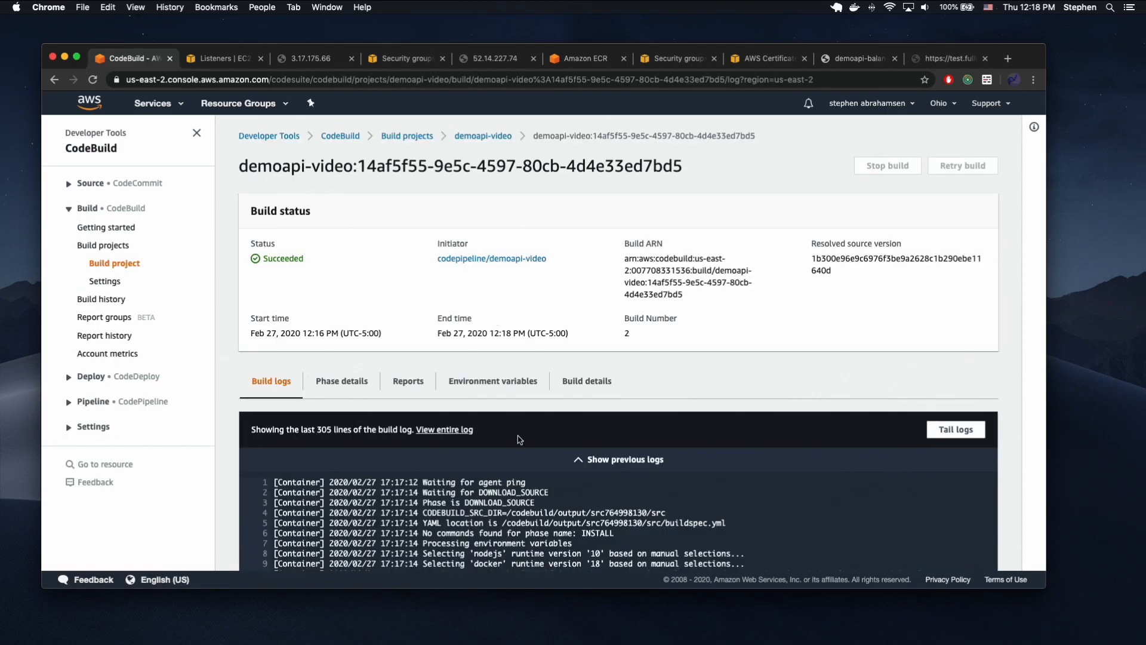
{"action": "scroll", "coordinate": [519, 440], "scroll_direction": "down", "scroll_amount": 20}
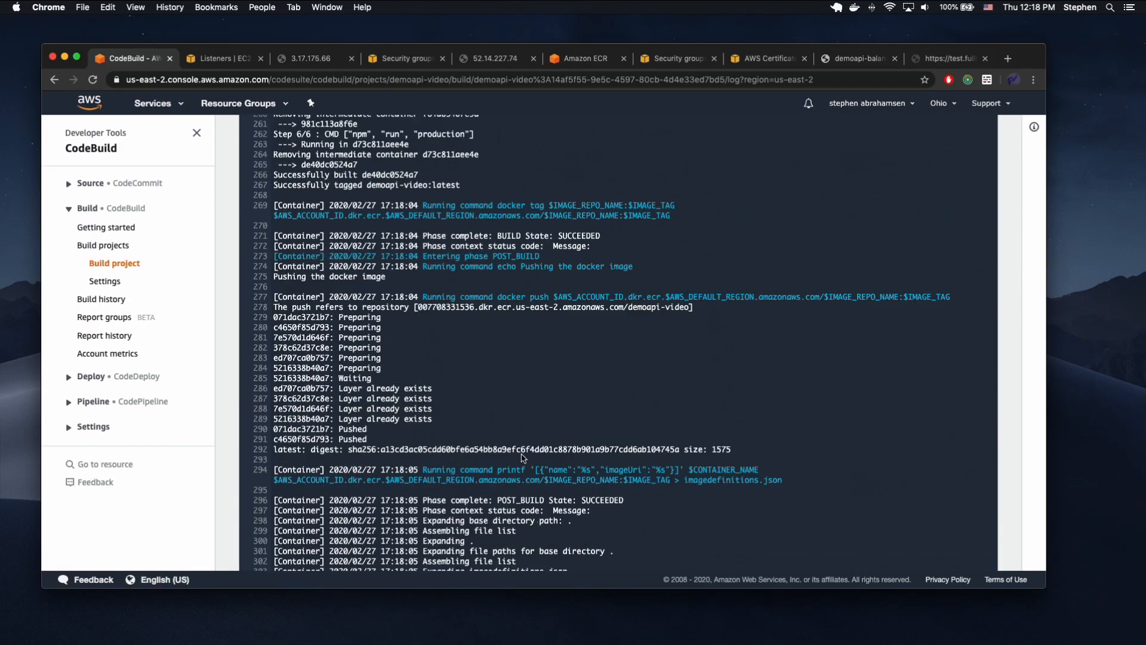
{"action": "scroll", "coordinate": [523, 458], "scroll_direction": "up", "scroll_amount": 20}
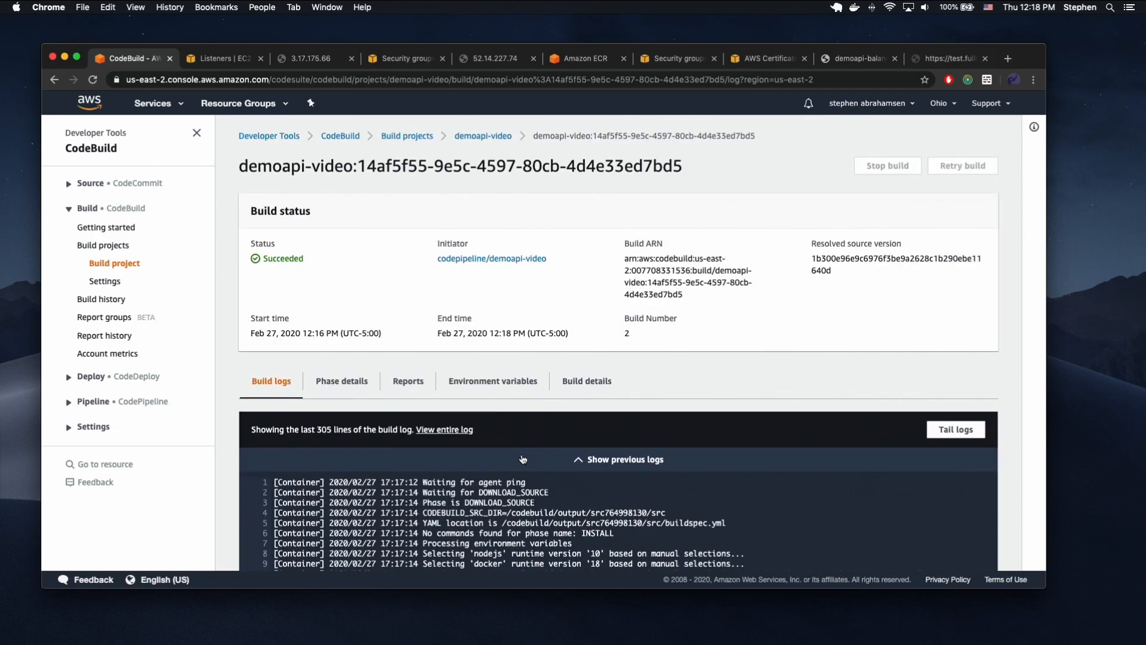
{"action": "left_click", "coordinate": [364, 384]}
{"action": "scroll", "coordinate": [418, 406], "scroll_direction": "down", "scroll_amount": 3}
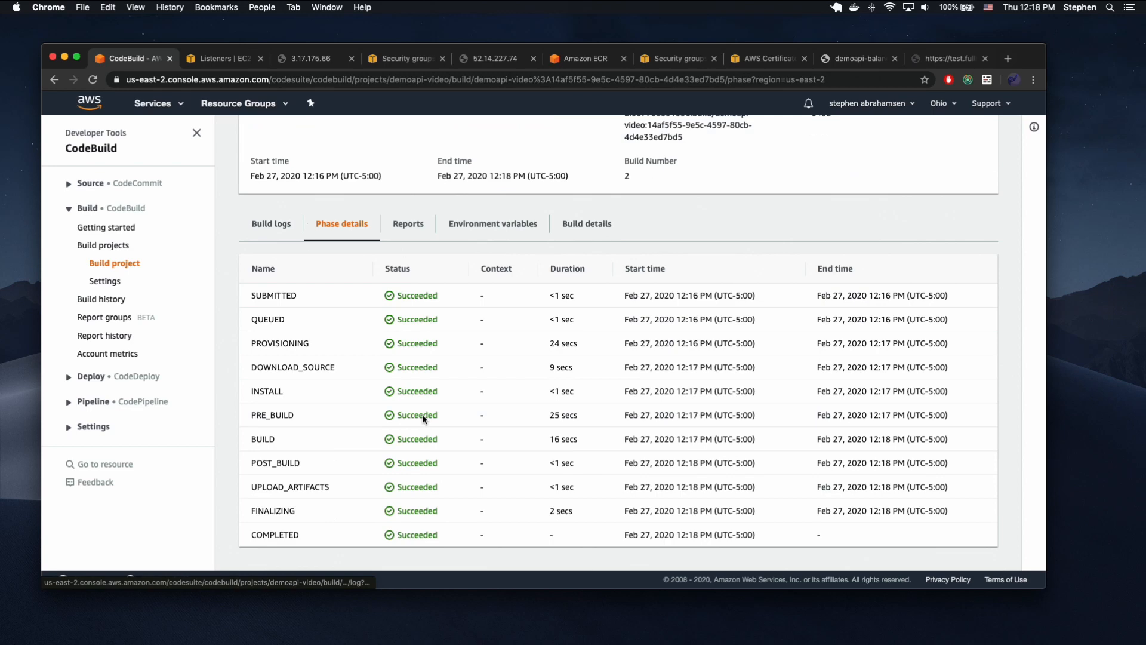
{"action": "left_click", "coordinate": [413, 225]}
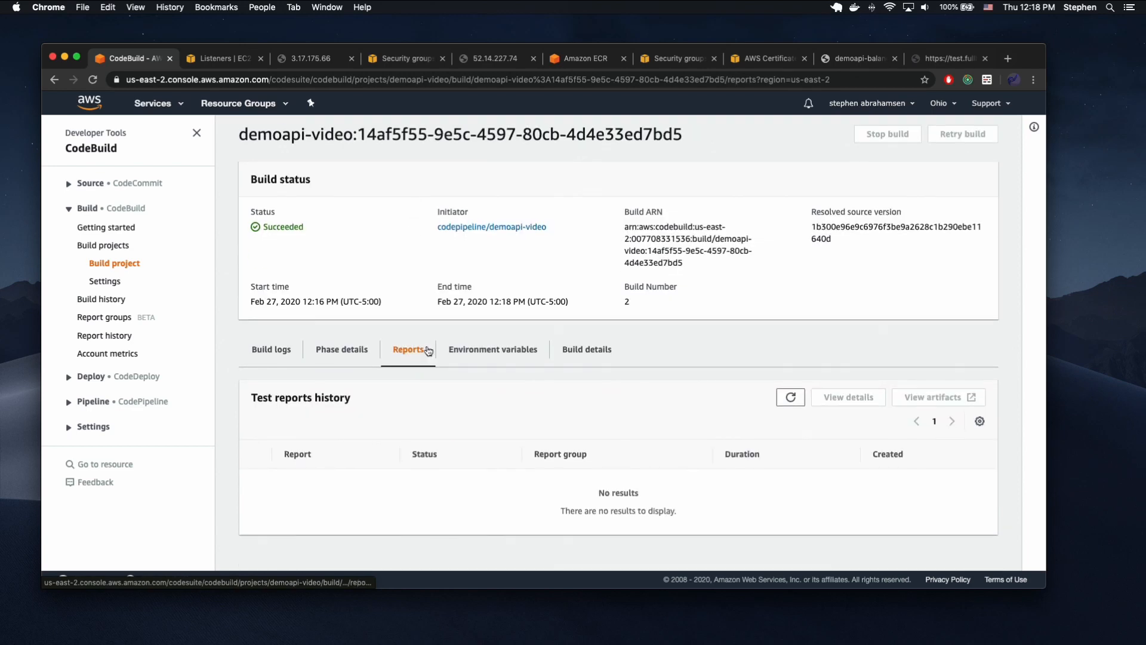
{"action": "scroll", "coordinate": [428, 351], "scroll_direction": "up", "scroll_amount": 1}
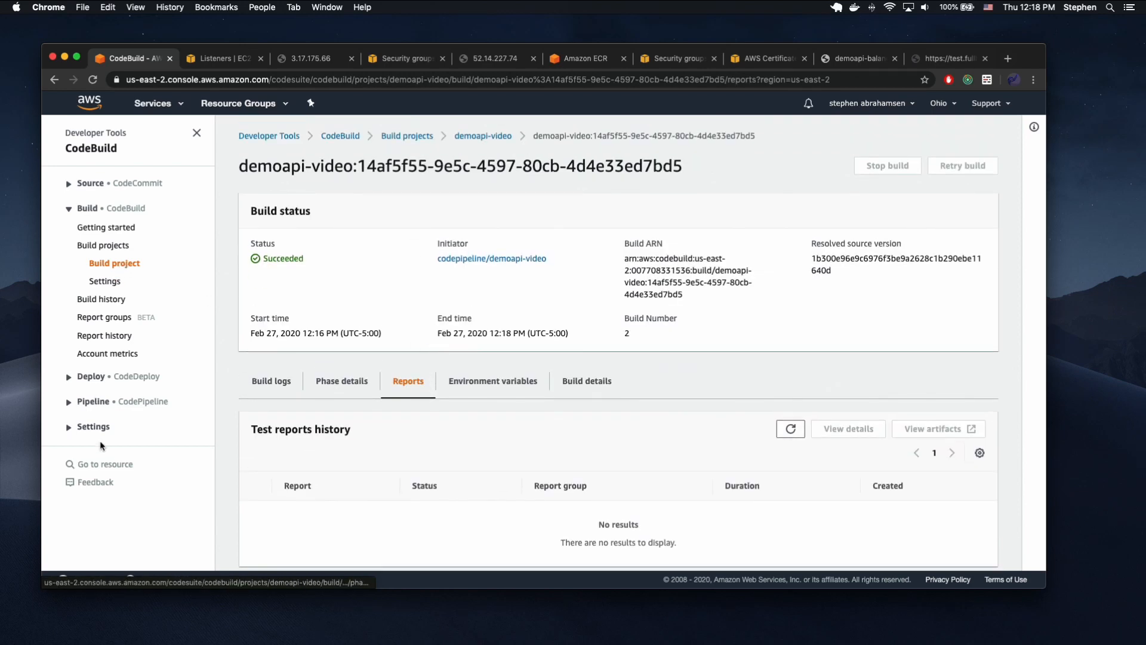
Return to the demoapi-video pipeline and try to retry its Build stage.
{"action": "left_click", "coordinate": [93, 402]}
{"action": "left_click", "coordinate": [107, 420]}
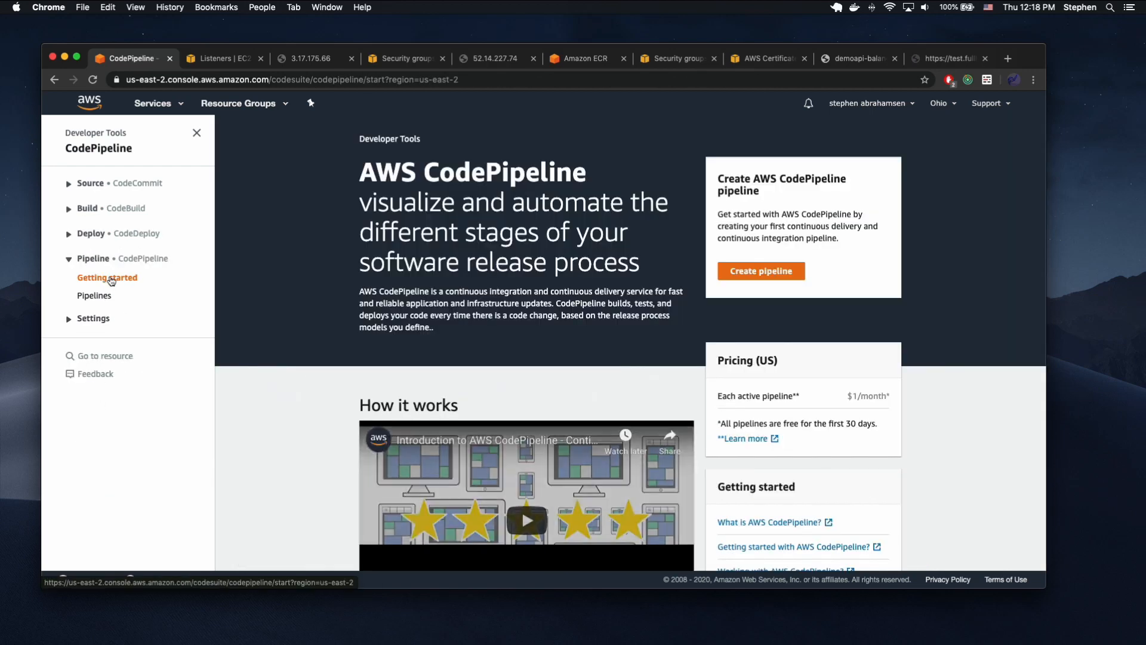
{"action": "left_click", "coordinate": [95, 295]}
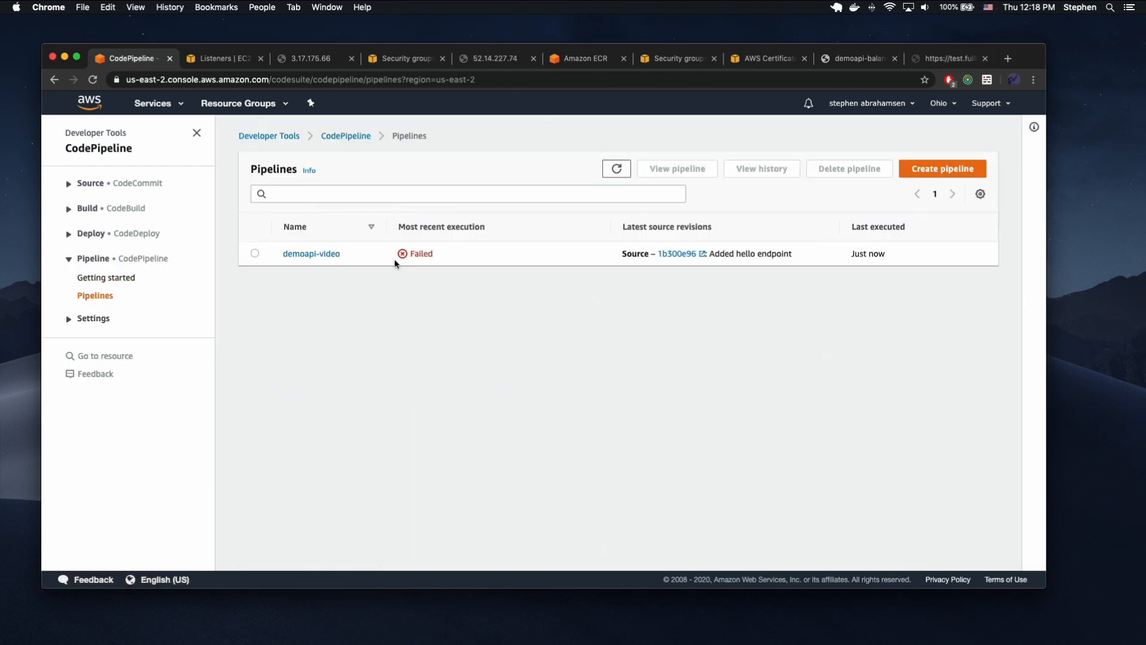
{"action": "left_click", "coordinate": [315, 253]}
{"action": "scroll", "coordinate": [586, 328], "scroll_direction": "down", "scroll_amount": 5}
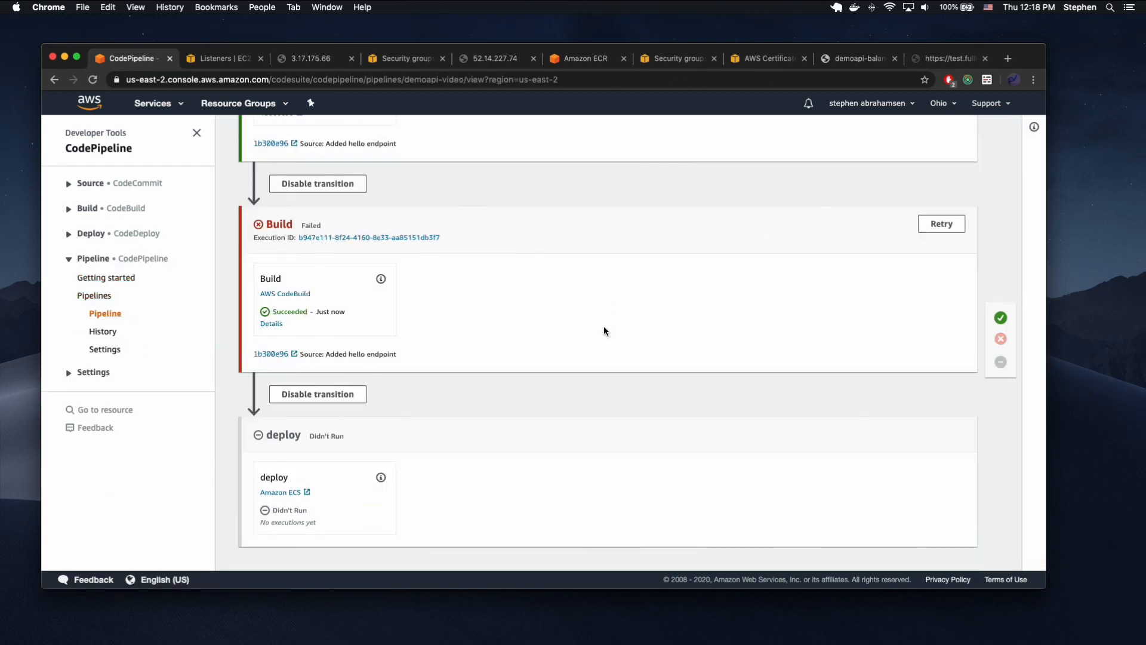
{"action": "left_click", "coordinate": [942, 226]}
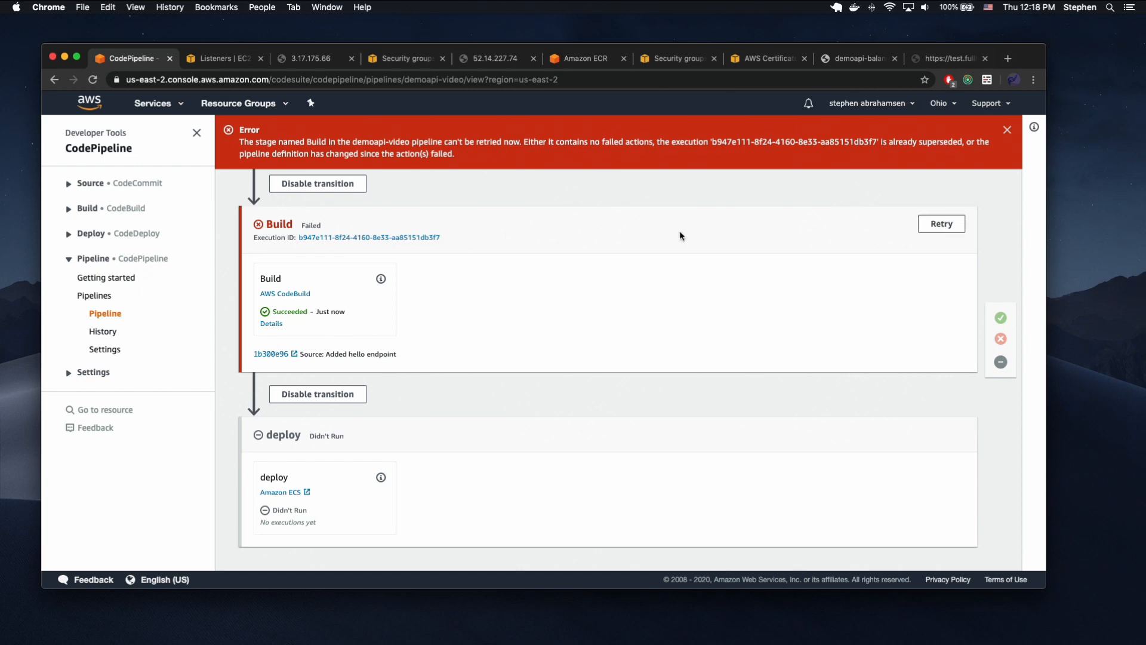
Release the most recent change through the demoapi-video pipeline and check the progress of its stages.
{"action": "scroll", "coordinate": [596, 289], "scroll_direction": "up", "scroll_amount": 6}
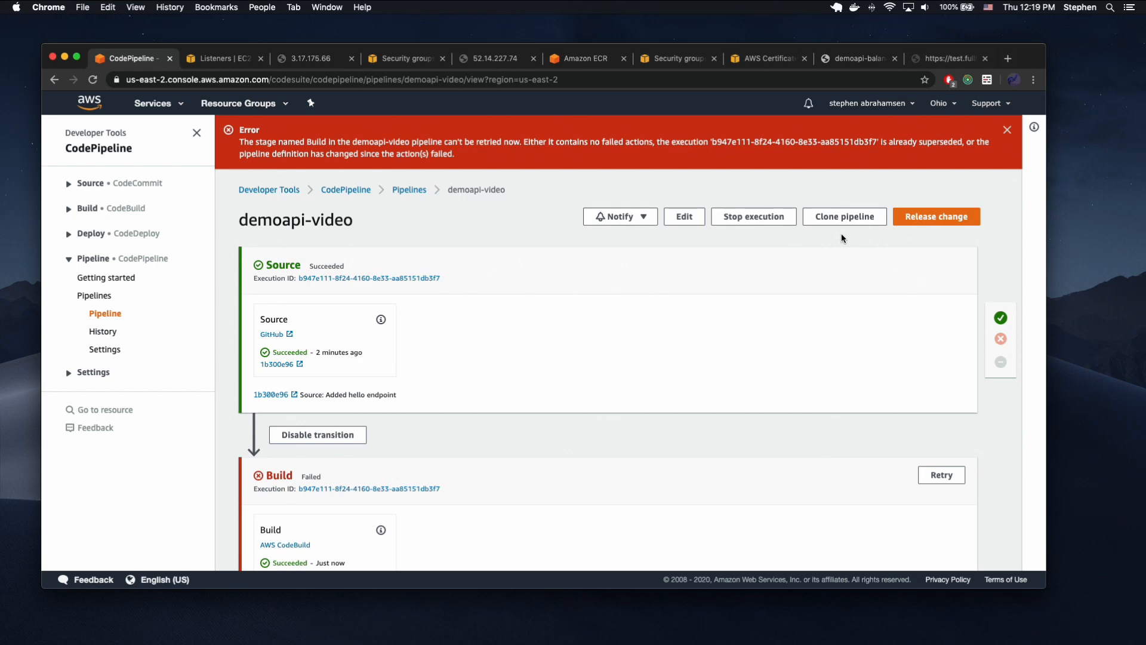
{"action": "left_click", "coordinate": [907, 221]}
{"action": "left_click", "coordinate": [673, 384]}
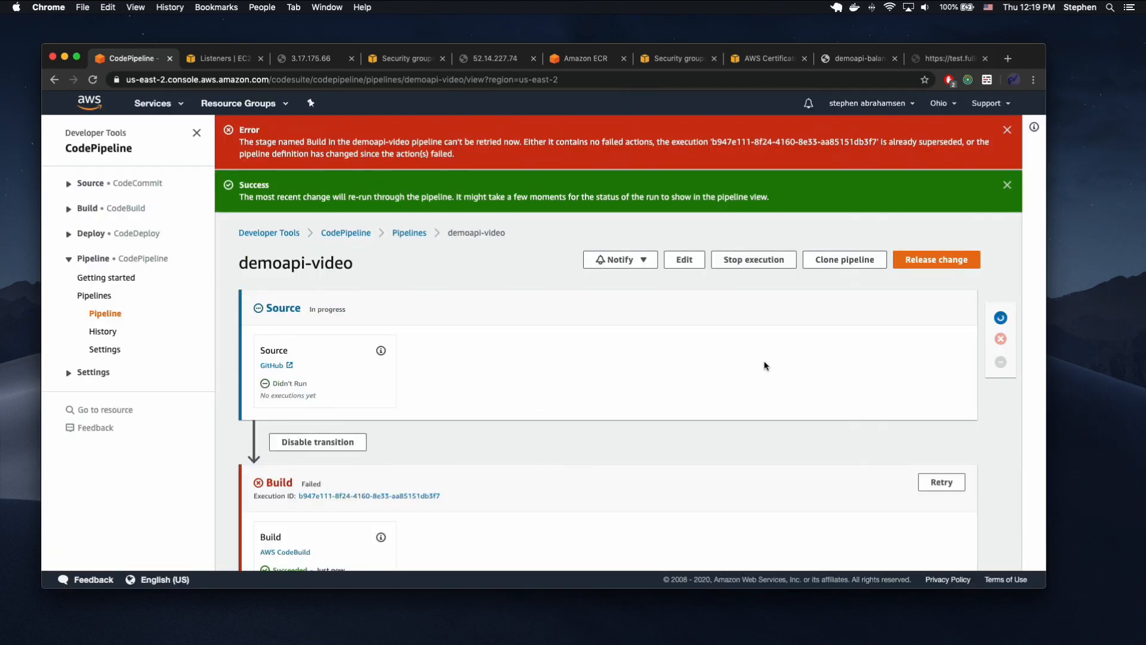
{"action": "scroll", "coordinate": [757, 363], "scroll_direction": "down", "scroll_amount": 5}
{"action": "scroll", "coordinate": [755, 361], "scroll_direction": "up", "scroll_amount": 1}
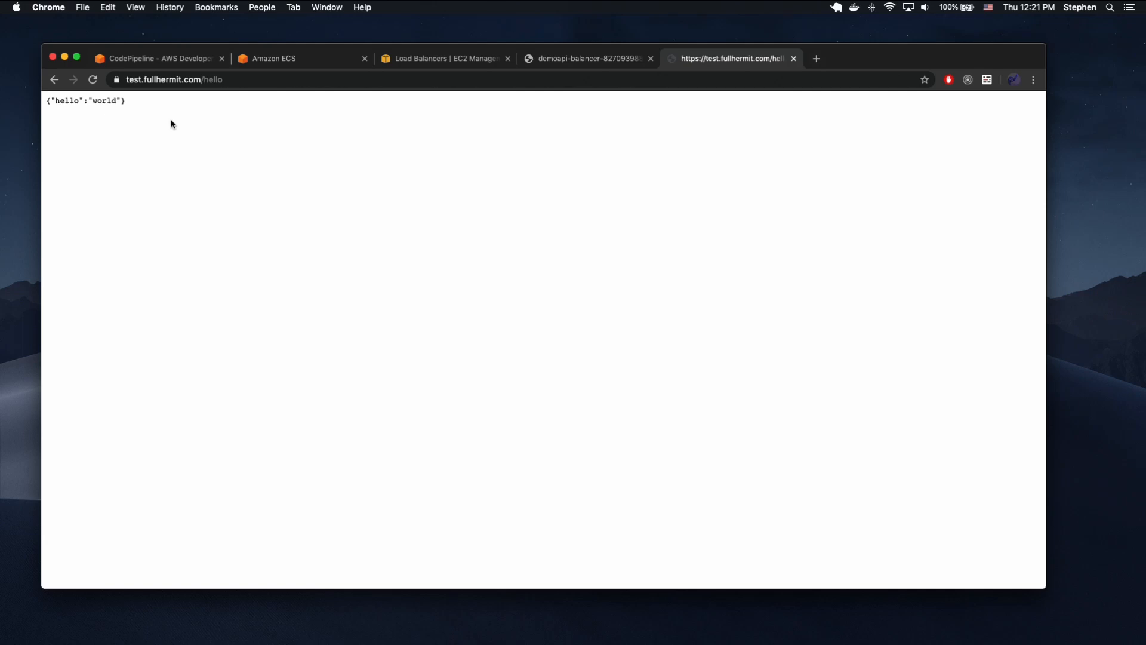
Reload test.fullhermit.com/hello repeatedly to compare the responses while the new version is being deployed.
{"action": "key", "text": "super+r"}
{"action": "key", "text": "super+r"}
{"action": "key", "text": "super+r"}
{"action": "key", "text": "super+r"}
{"action": "key", "text": "super+r"}
{"action": "key", "text": "super+r"}
{"action": "key", "text": "super+r"}
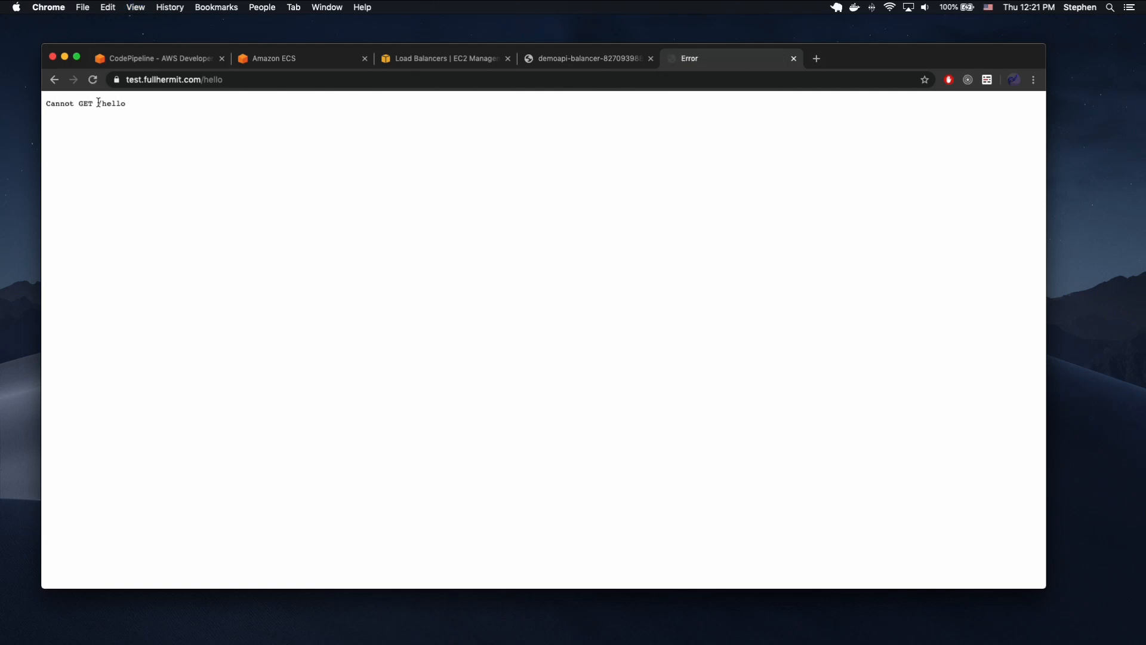
{"action": "key", "text": "super+r"}
{"action": "key", "text": "super+r"}
{"action": "key", "text": "super+r"}
{"action": "key", "text": "super+r"}
{"action": "key", "text": "super+r"}
{"action": "key", "text": "super+r"}
{"action": "key", "text": "super+r"}
{"action": "key", "text": "super+r"}
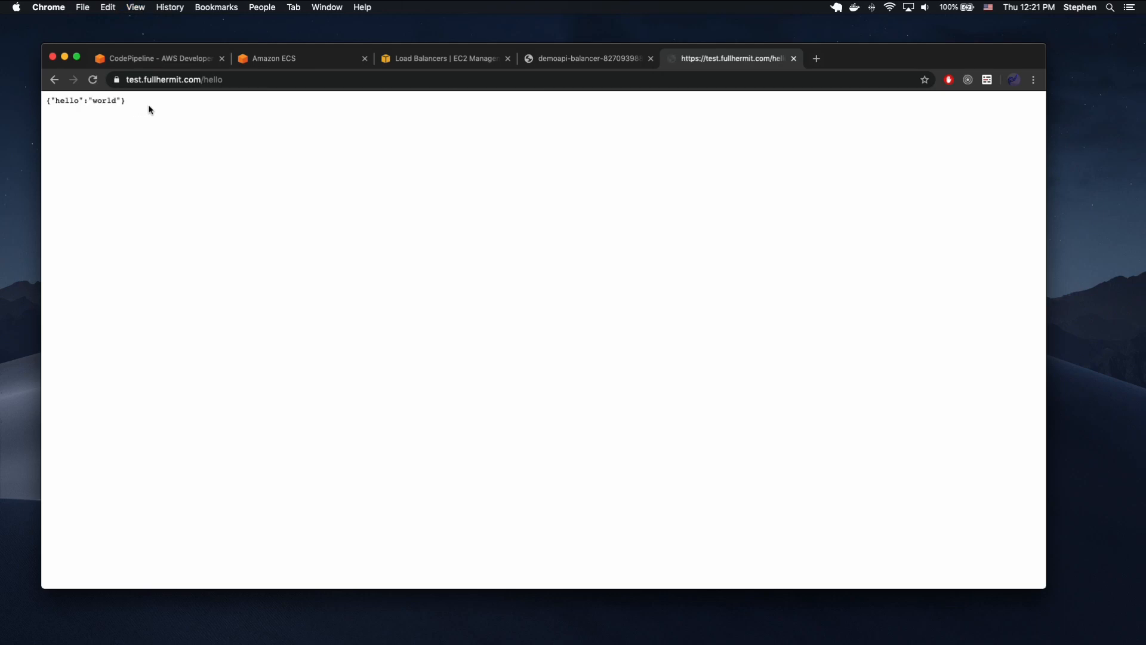
{"action": "key", "text": "super+r"}
{"action": "key", "text": "super+r"}
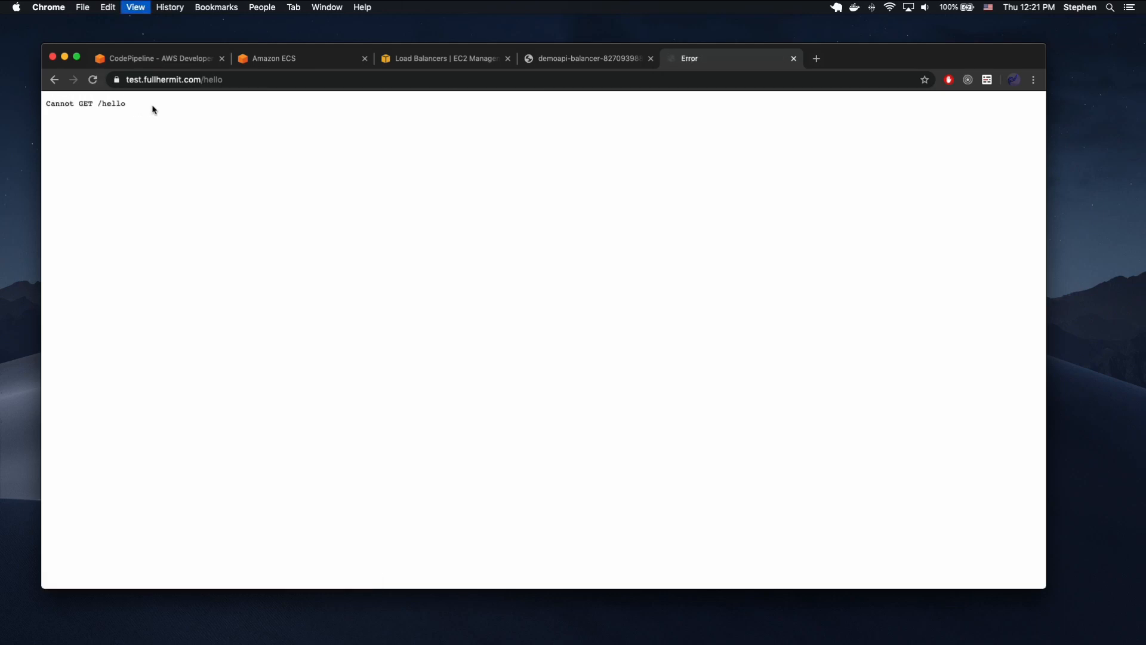
Switch to the Amazon ECS page and refresh the demoapi-video service's deployments list to check the rollout.
{"action": "left_click", "coordinate": [251, 62]}
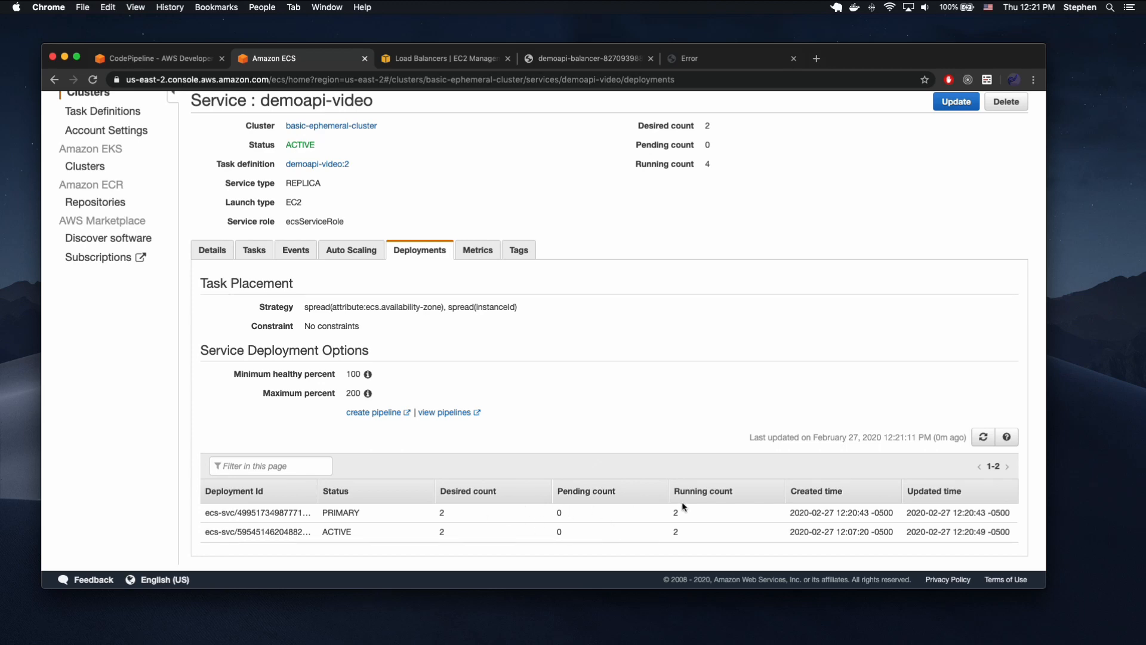
{"action": "left_click", "coordinate": [982, 438]}
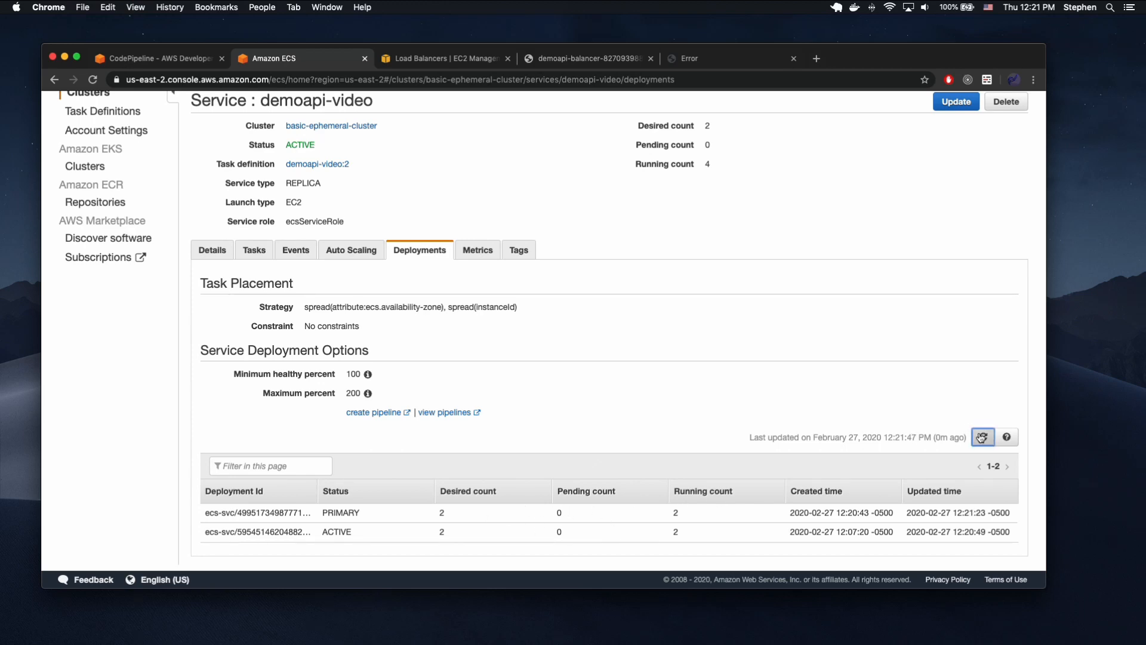